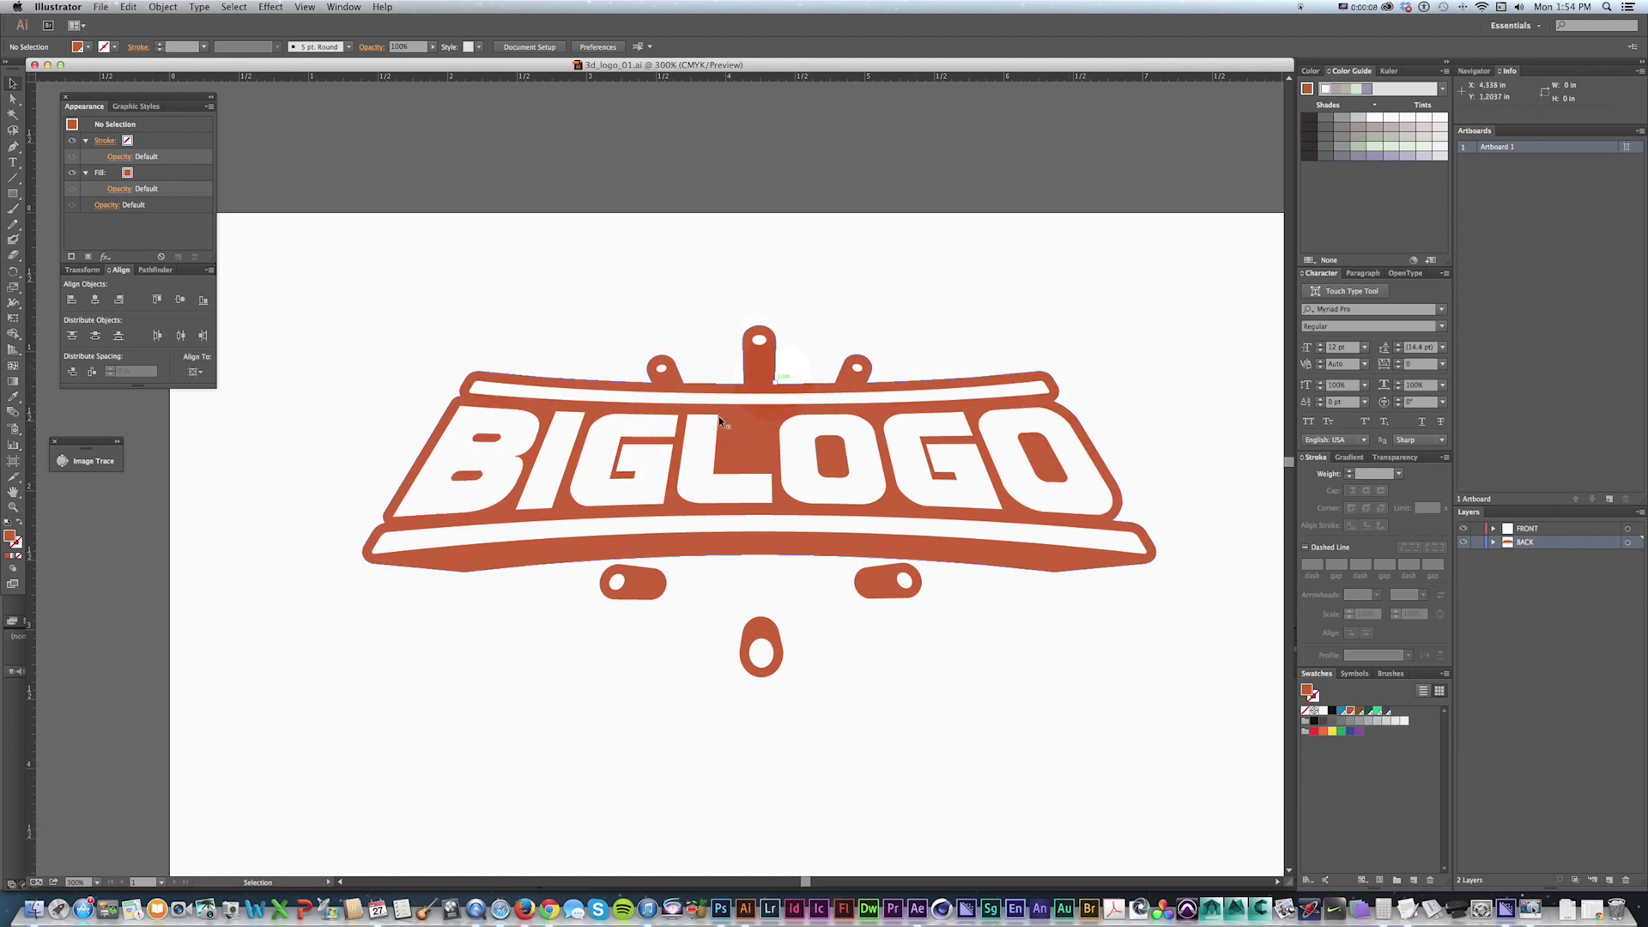
Step: Try a blue fill on the logo's back group, then undo the colour change
{"action": "key", "text": "space"}
{"action": "left_click_drag", "start_coordinate": [816, 406], "coordinate": [824, 401]}
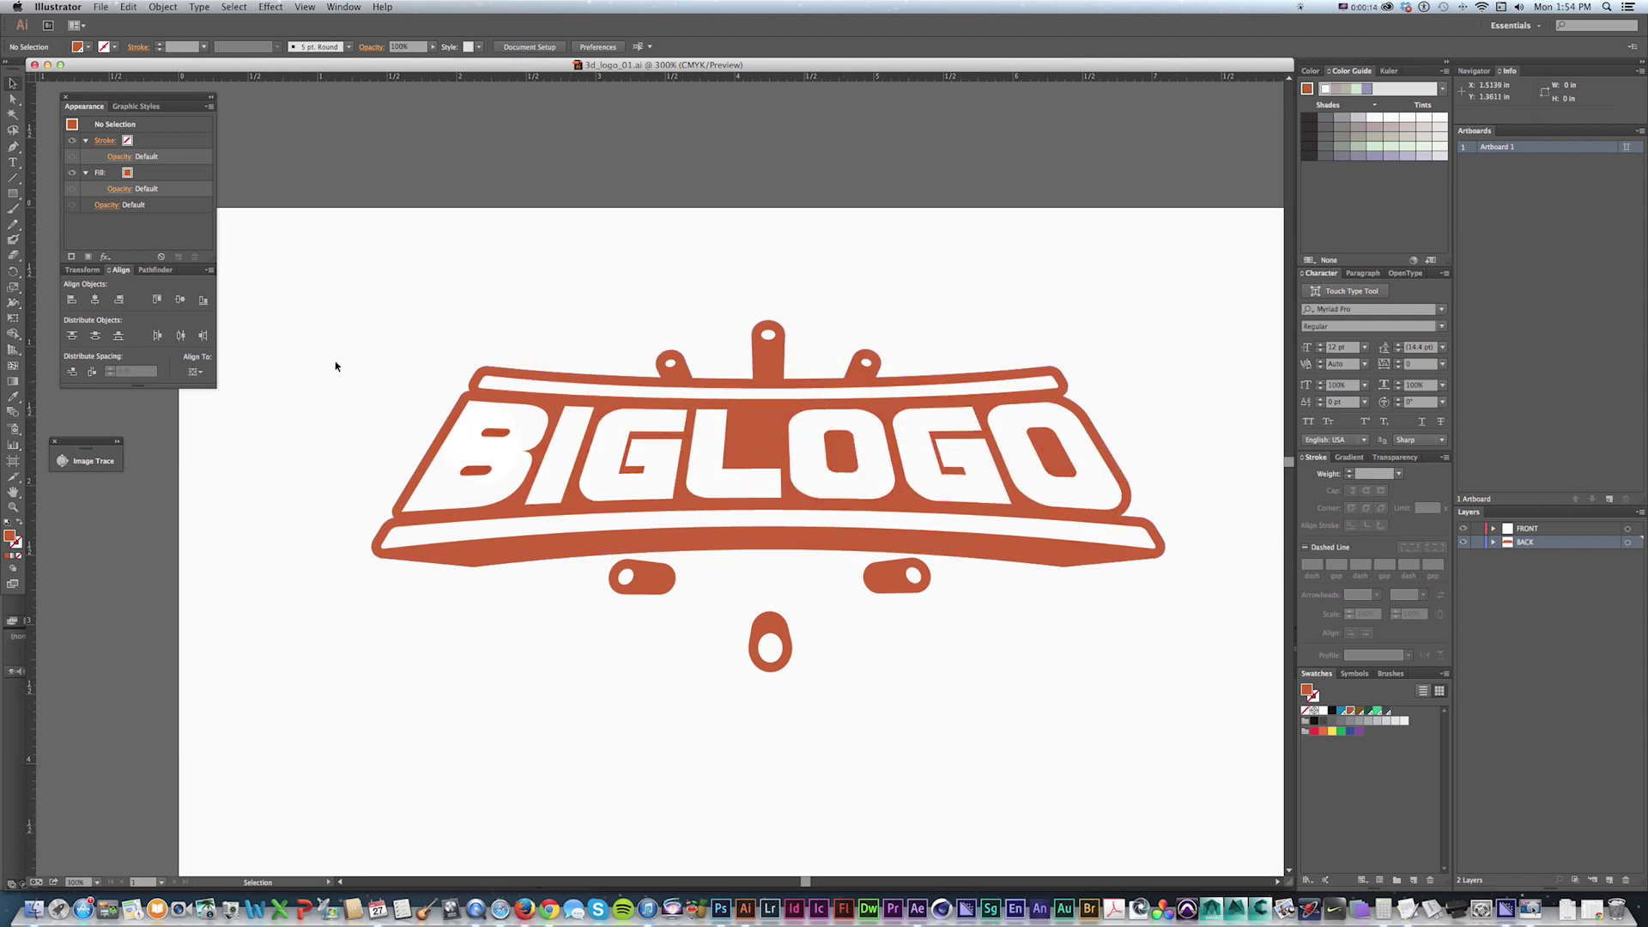
{"action": "left_click", "coordinate": [1002, 546]}
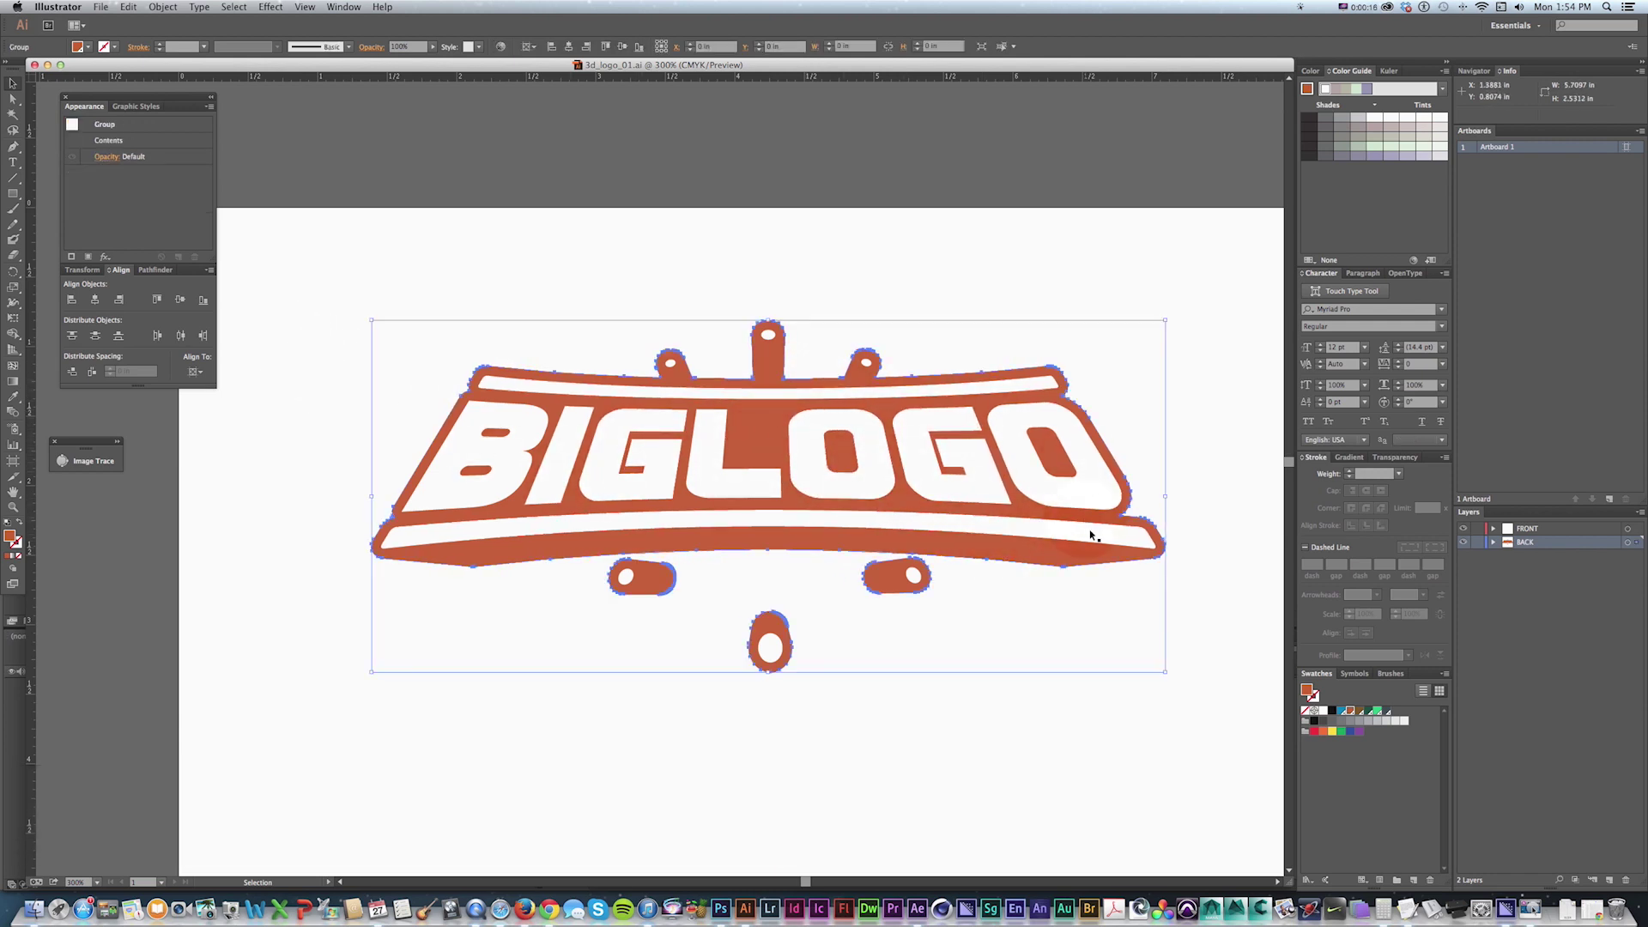
{"action": "key", "text": "space"}
{"action": "left_click_drag", "start_coordinate": [927, 544], "coordinate": [931, 540]}
{"action": "left_click", "coordinate": [1374, 721]}
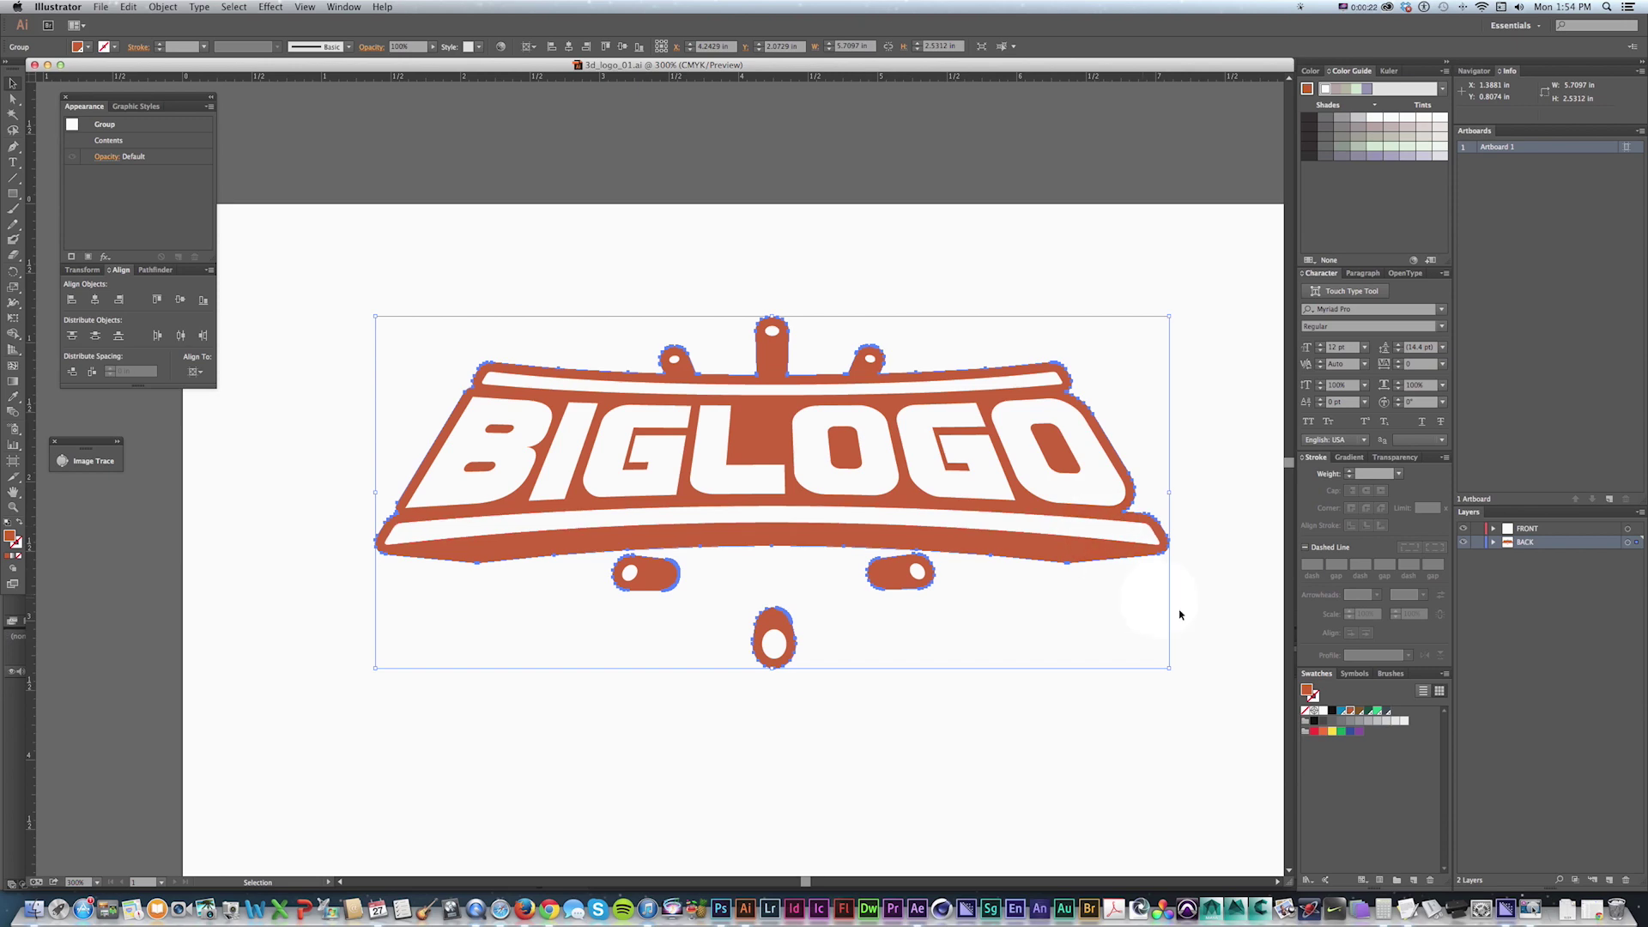
{"action": "left_click", "coordinate": [1340, 712]}
{"action": "key", "text": "super+alt+bracketright"}
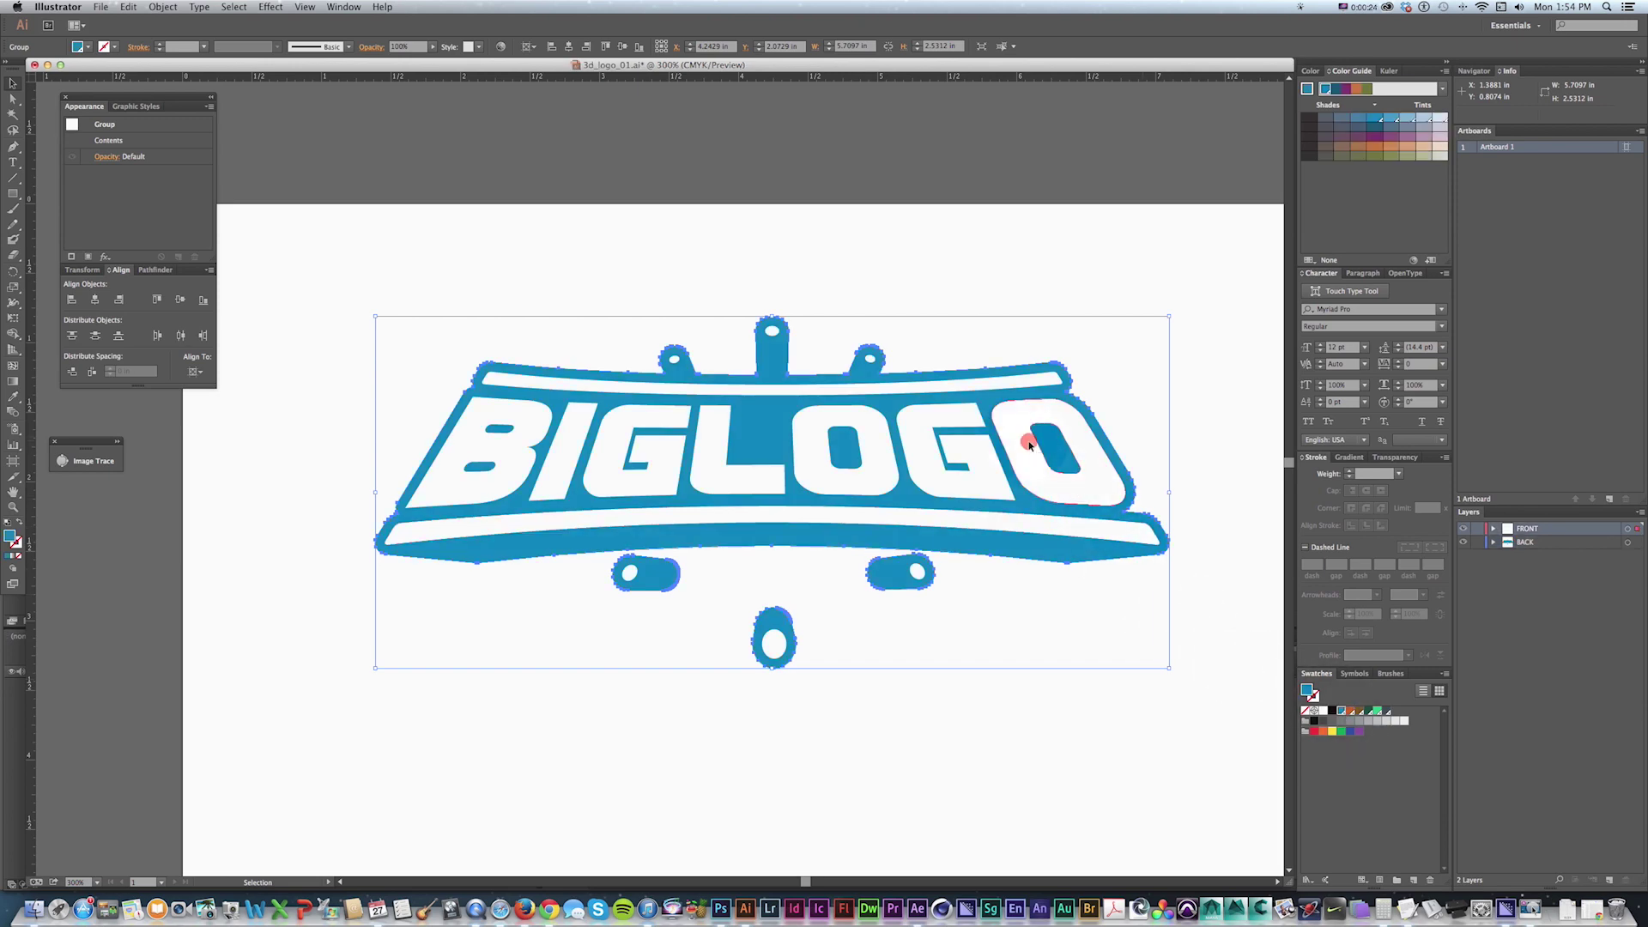
{"action": "left_click", "coordinate": [1376, 712]}
{"action": "key", "text": "space"}
{"action": "left_click_drag", "start_coordinate": [1090, 496], "coordinate": [1081, 501]}
{"action": "key", "text": "super+z"}
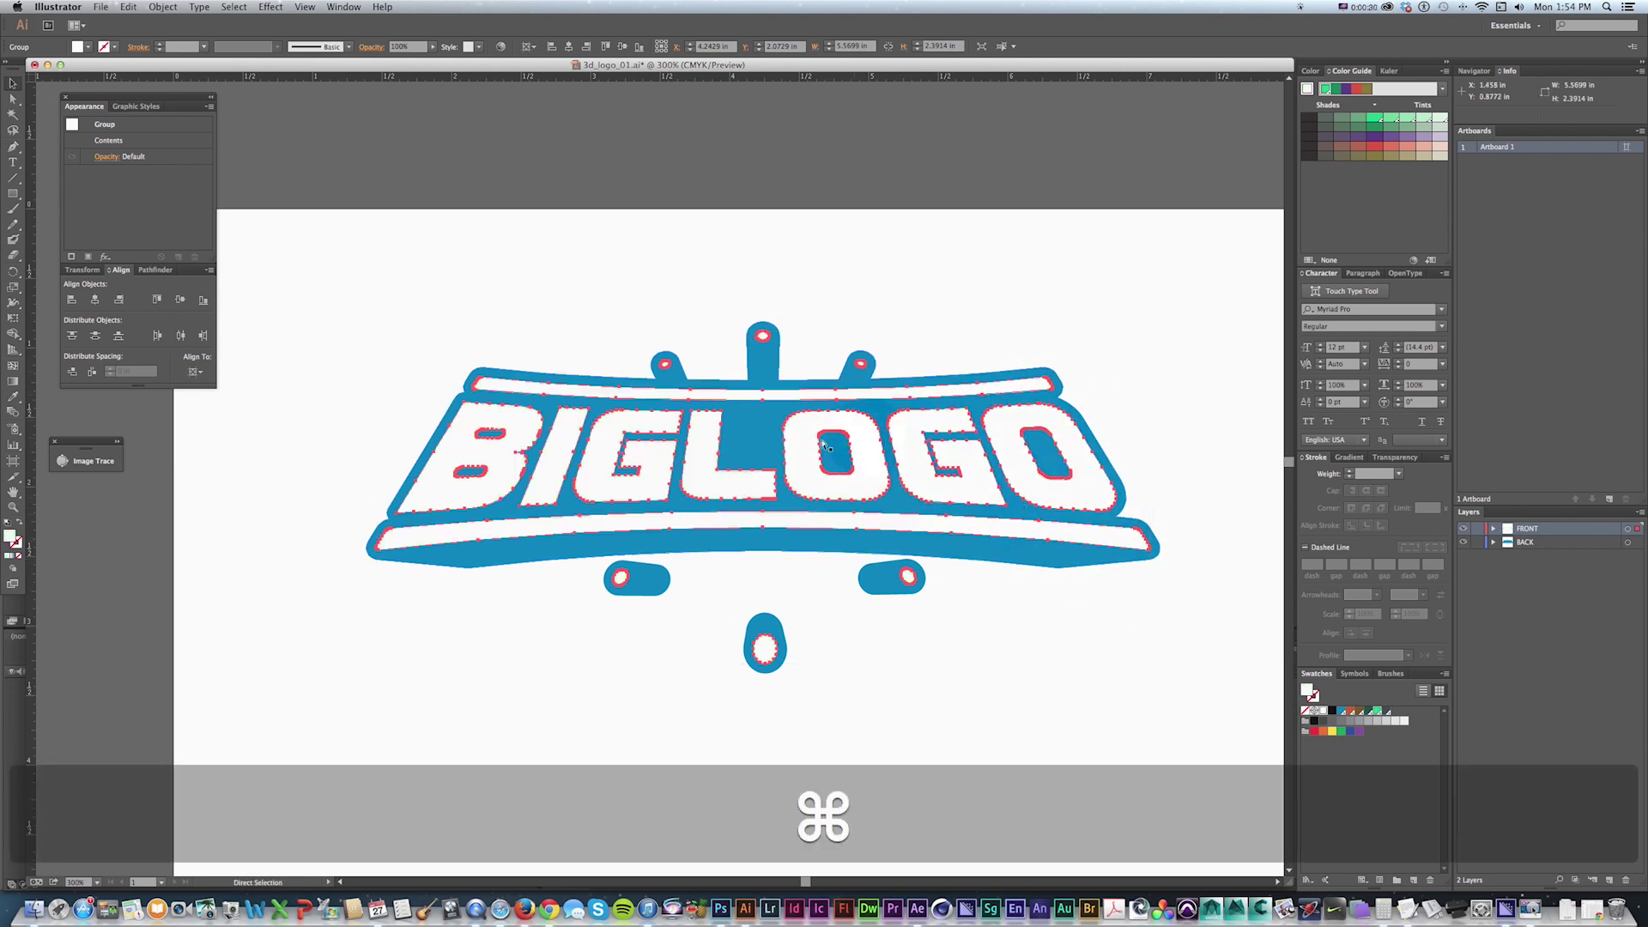
{"action": "key", "text": "super+z"}
{"action": "key", "text": "space"}
{"action": "left_click_drag", "start_coordinate": [735, 481], "coordinate": [738, 496]}
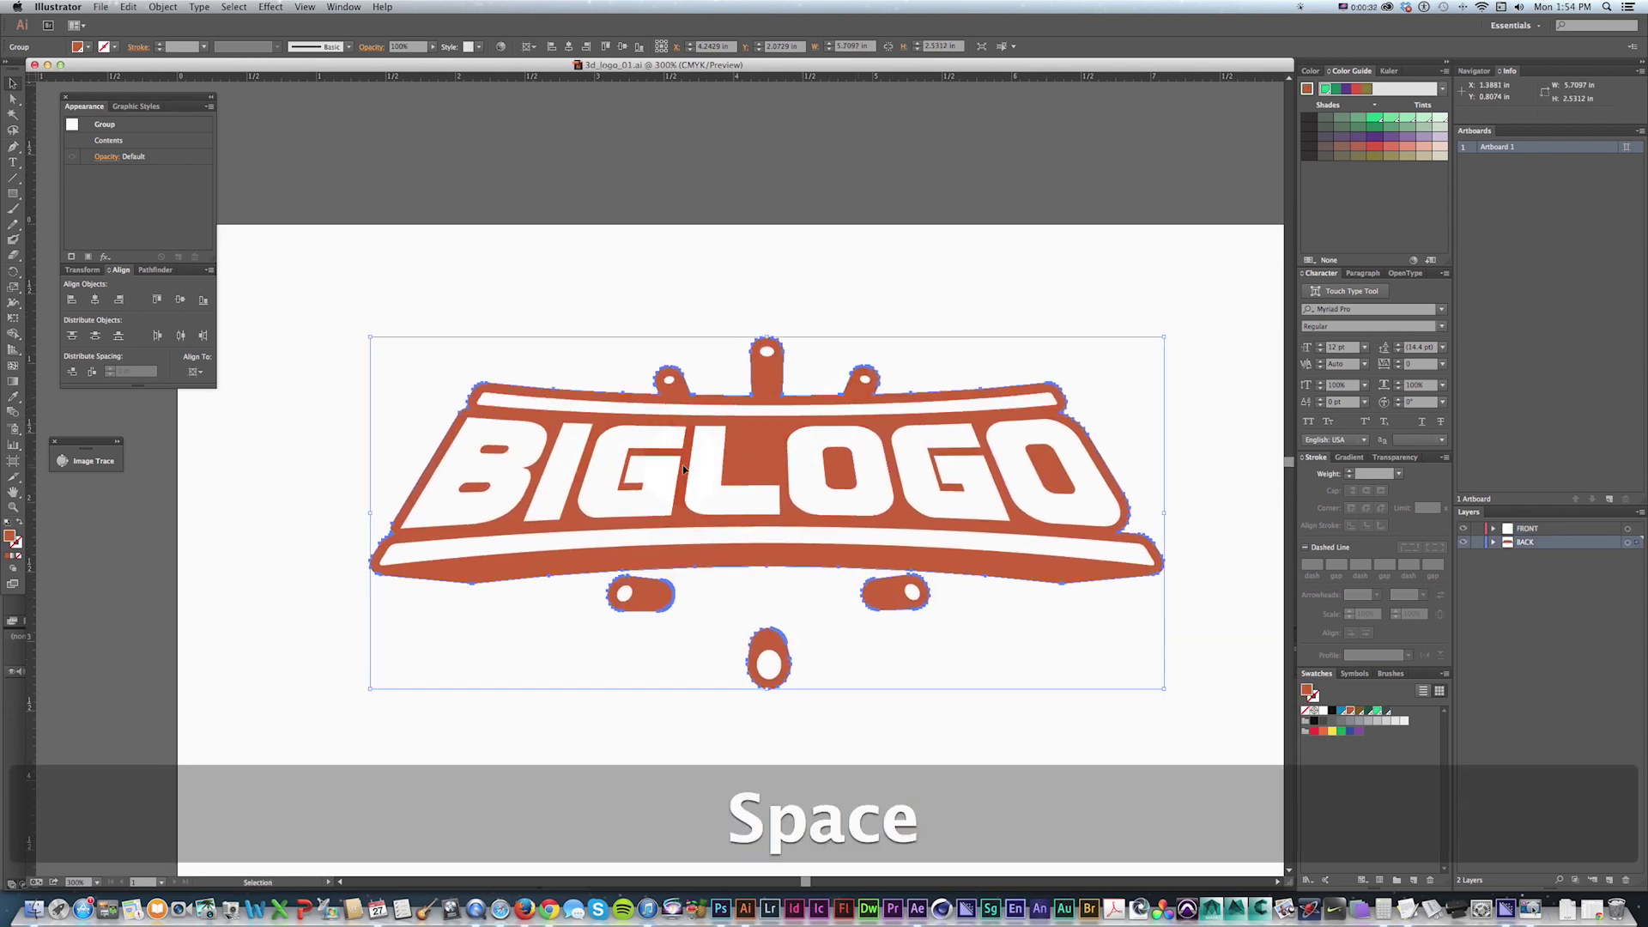
{"action": "key", "text": "space"}
{"action": "left_click_drag", "start_coordinate": [793, 445], "coordinate": [810, 449]}
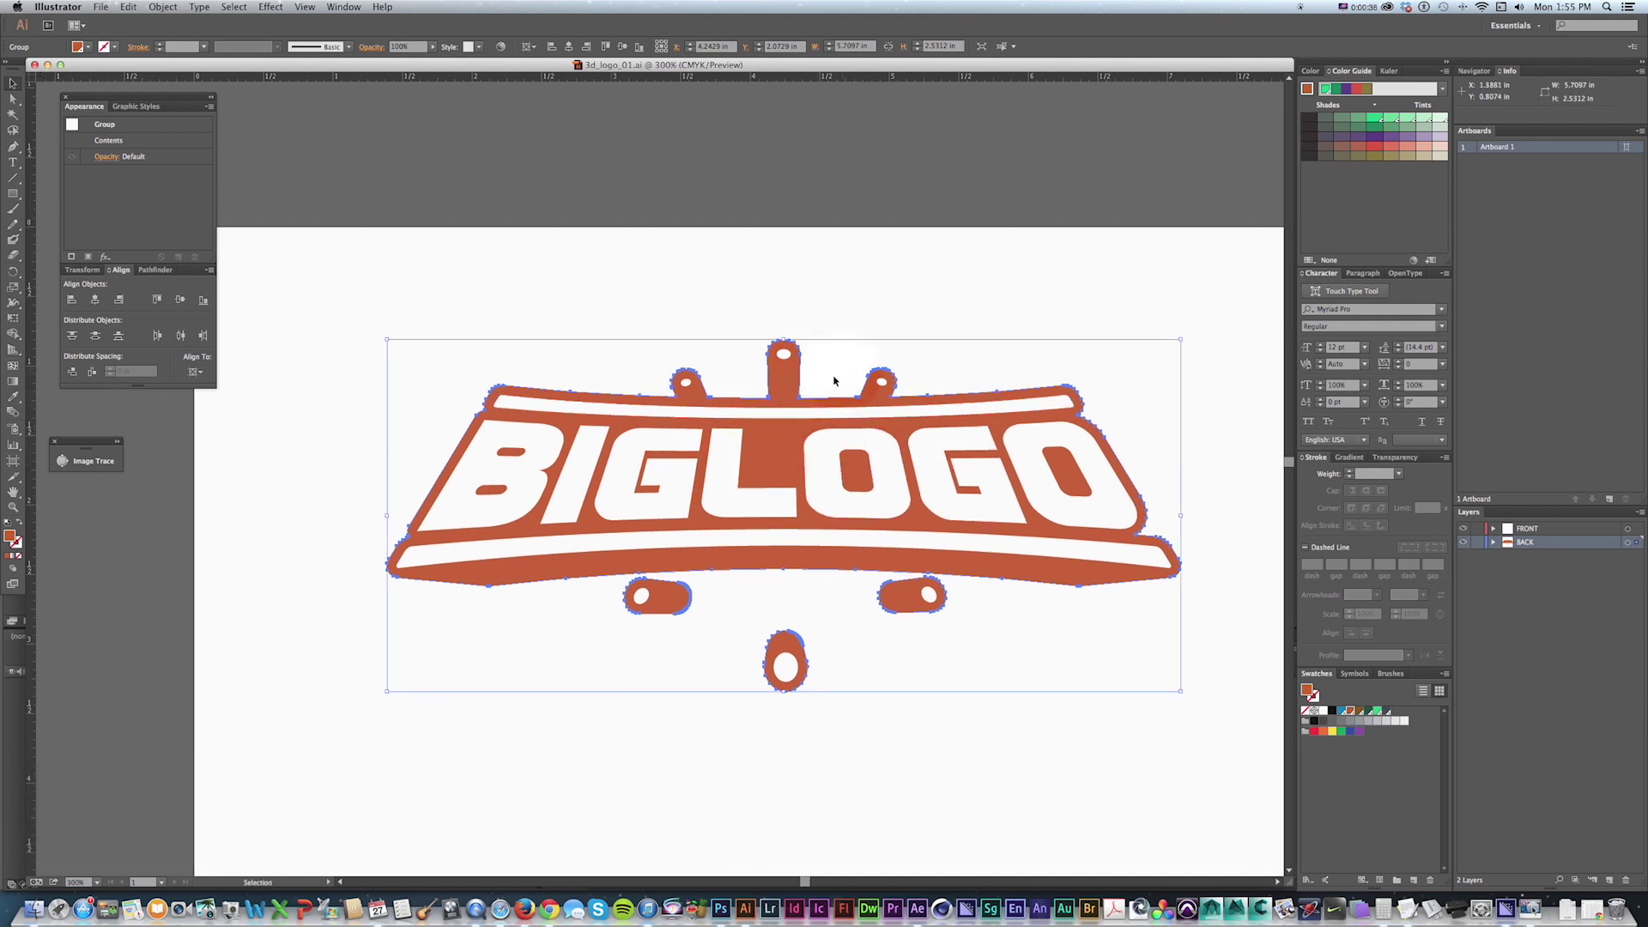
{"action": "key", "text": "space"}
{"action": "left_click_drag", "start_coordinate": [720, 457], "coordinate": [711, 437]}
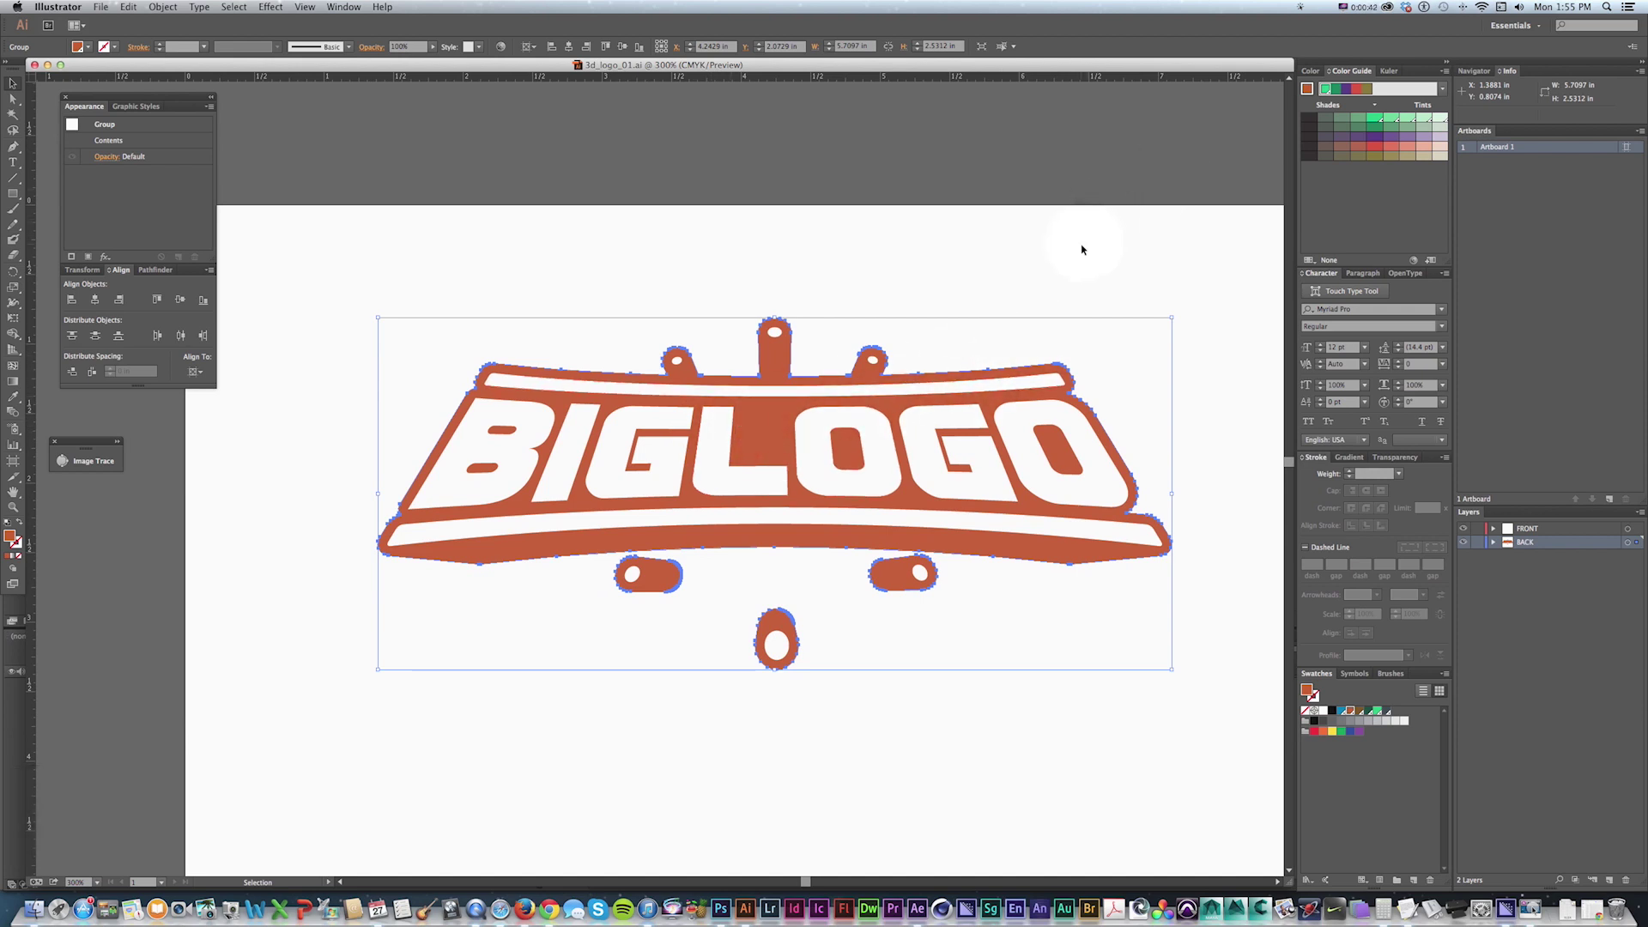
{"action": "key", "text": "space"}
{"action": "left_click_drag", "start_coordinate": [965, 302], "coordinate": [974, 281]}
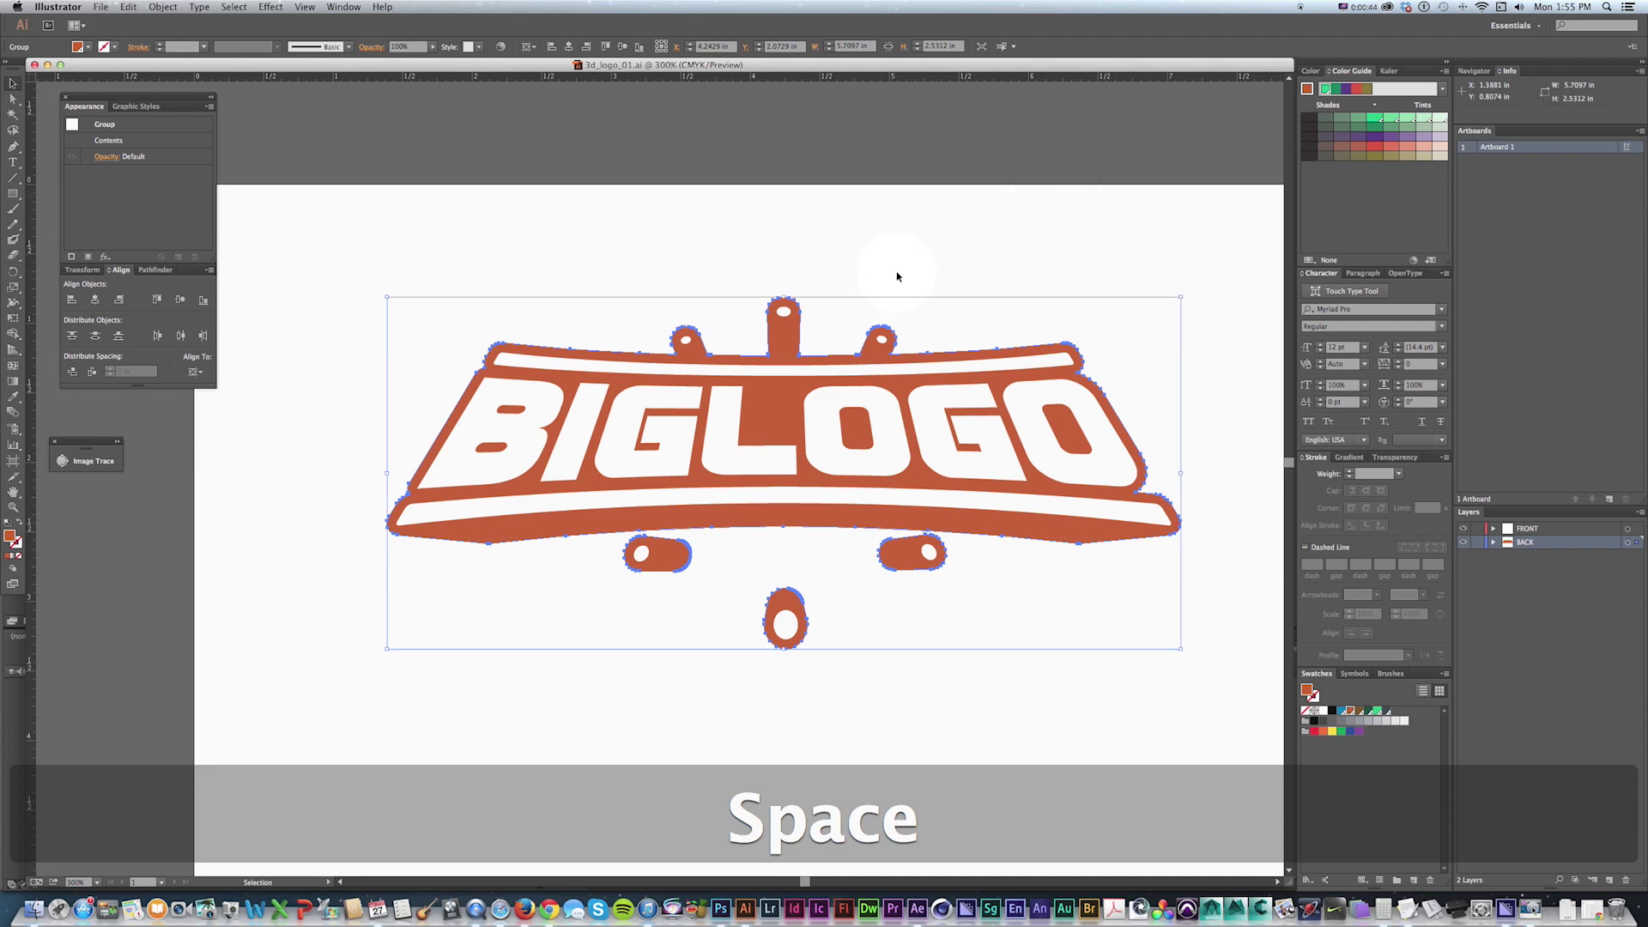
{"action": "key", "text": "space"}
{"action": "left_click_drag", "start_coordinate": [894, 296], "coordinate": [890, 300]}
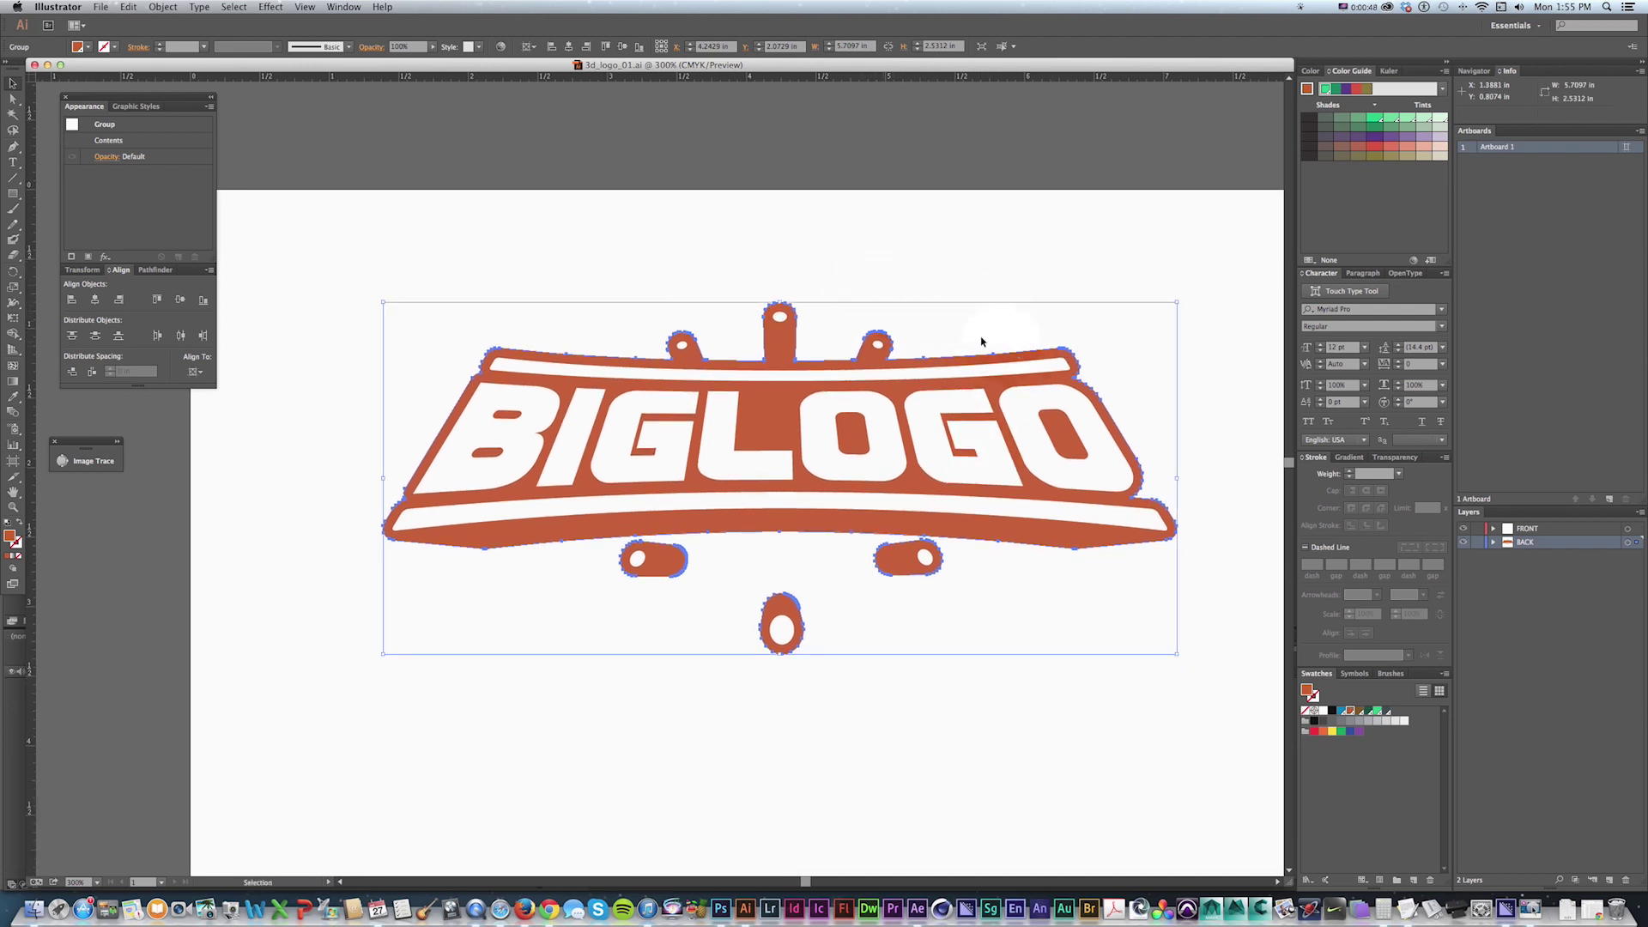
{"action": "key", "text": "space"}
{"action": "left_click_drag", "start_coordinate": [939, 328], "coordinate": [935, 349]}
{"action": "key", "text": "v"}
{"action": "left_click", "coordinate": [911, 256]}
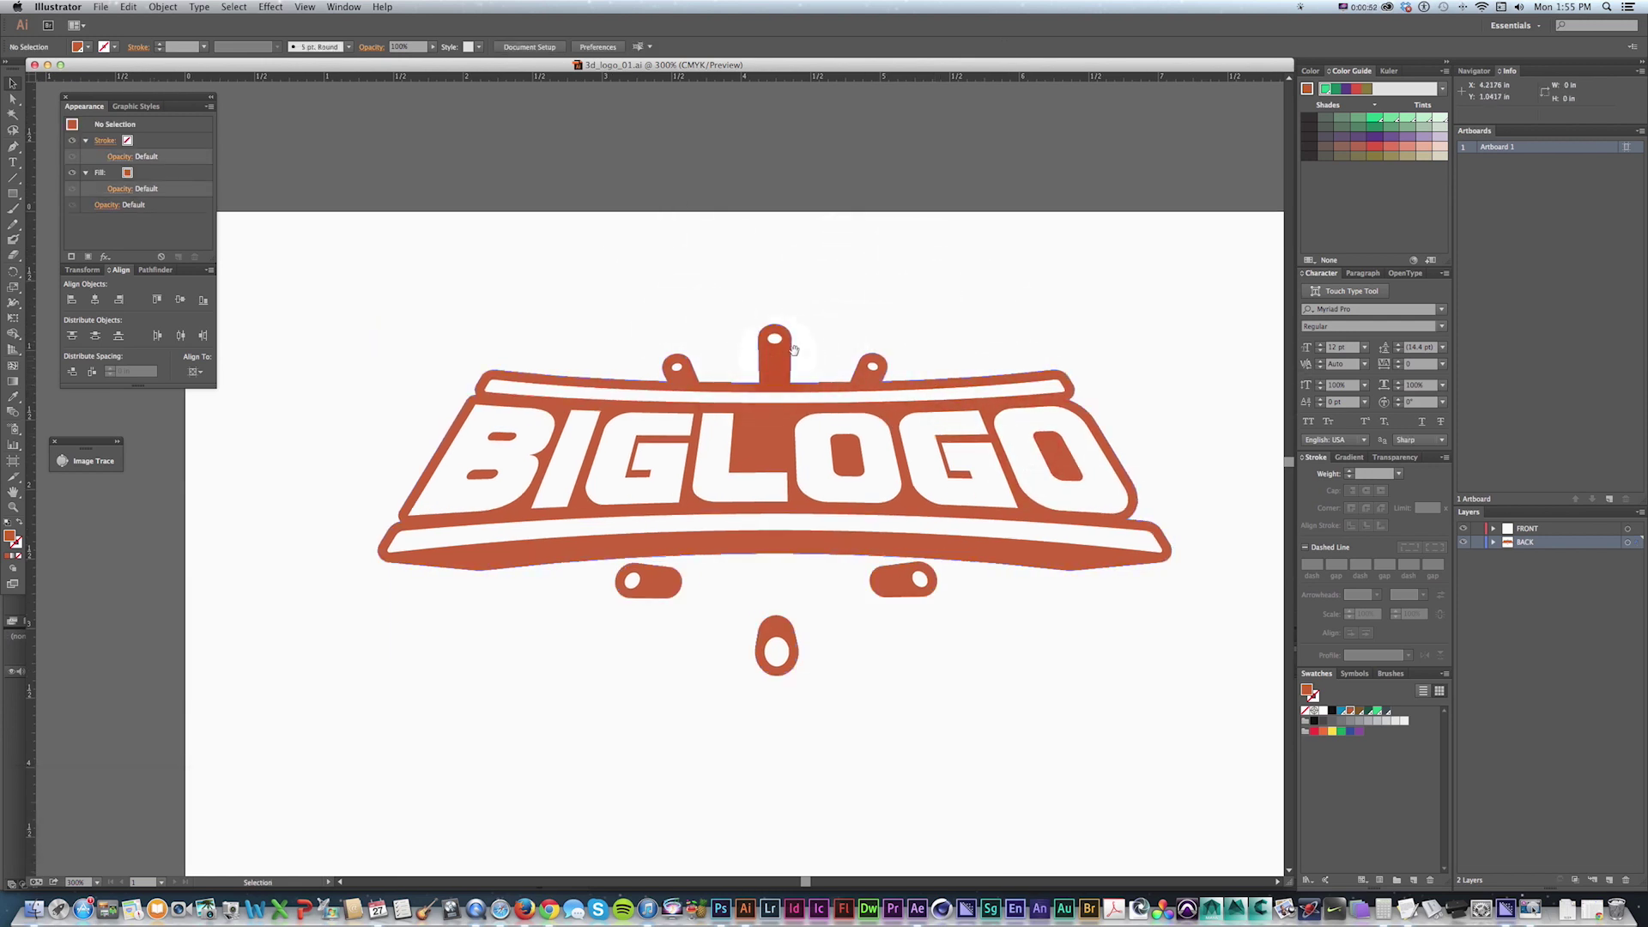
{"action": "key", "text": "space"}
{"action": "left_click_drag", "start_coordinate": [776, 354], "coordinate": [777, 352]}
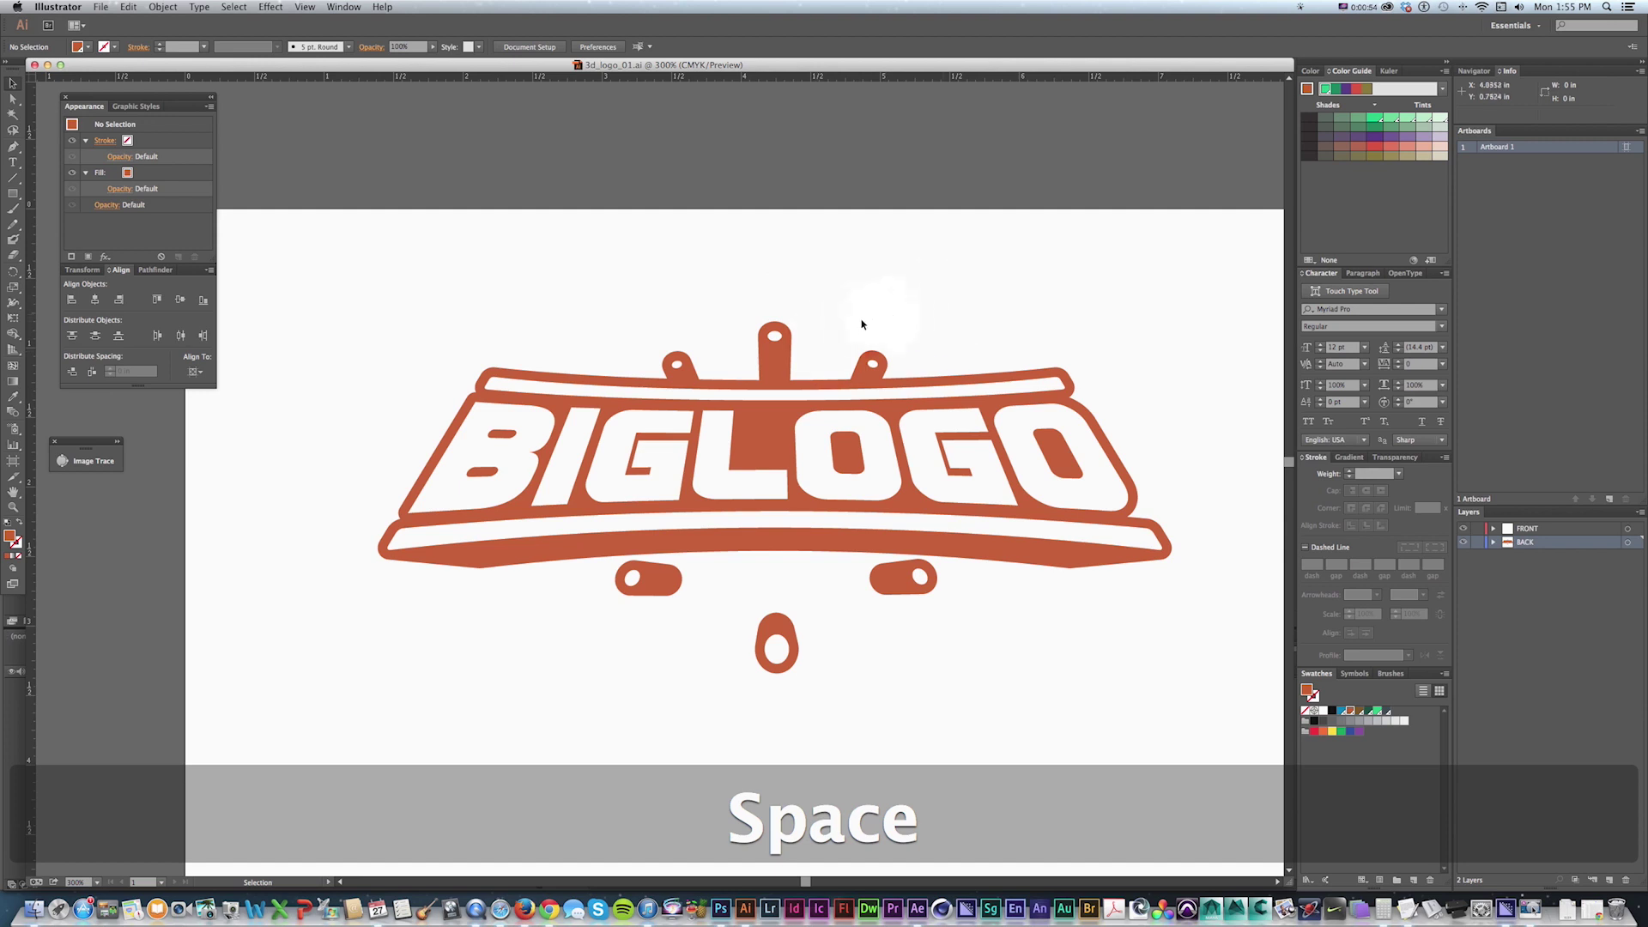
{"action": "left_click_drag", "start_coordinate": [882, 320], "coordinate": [866, 304]}
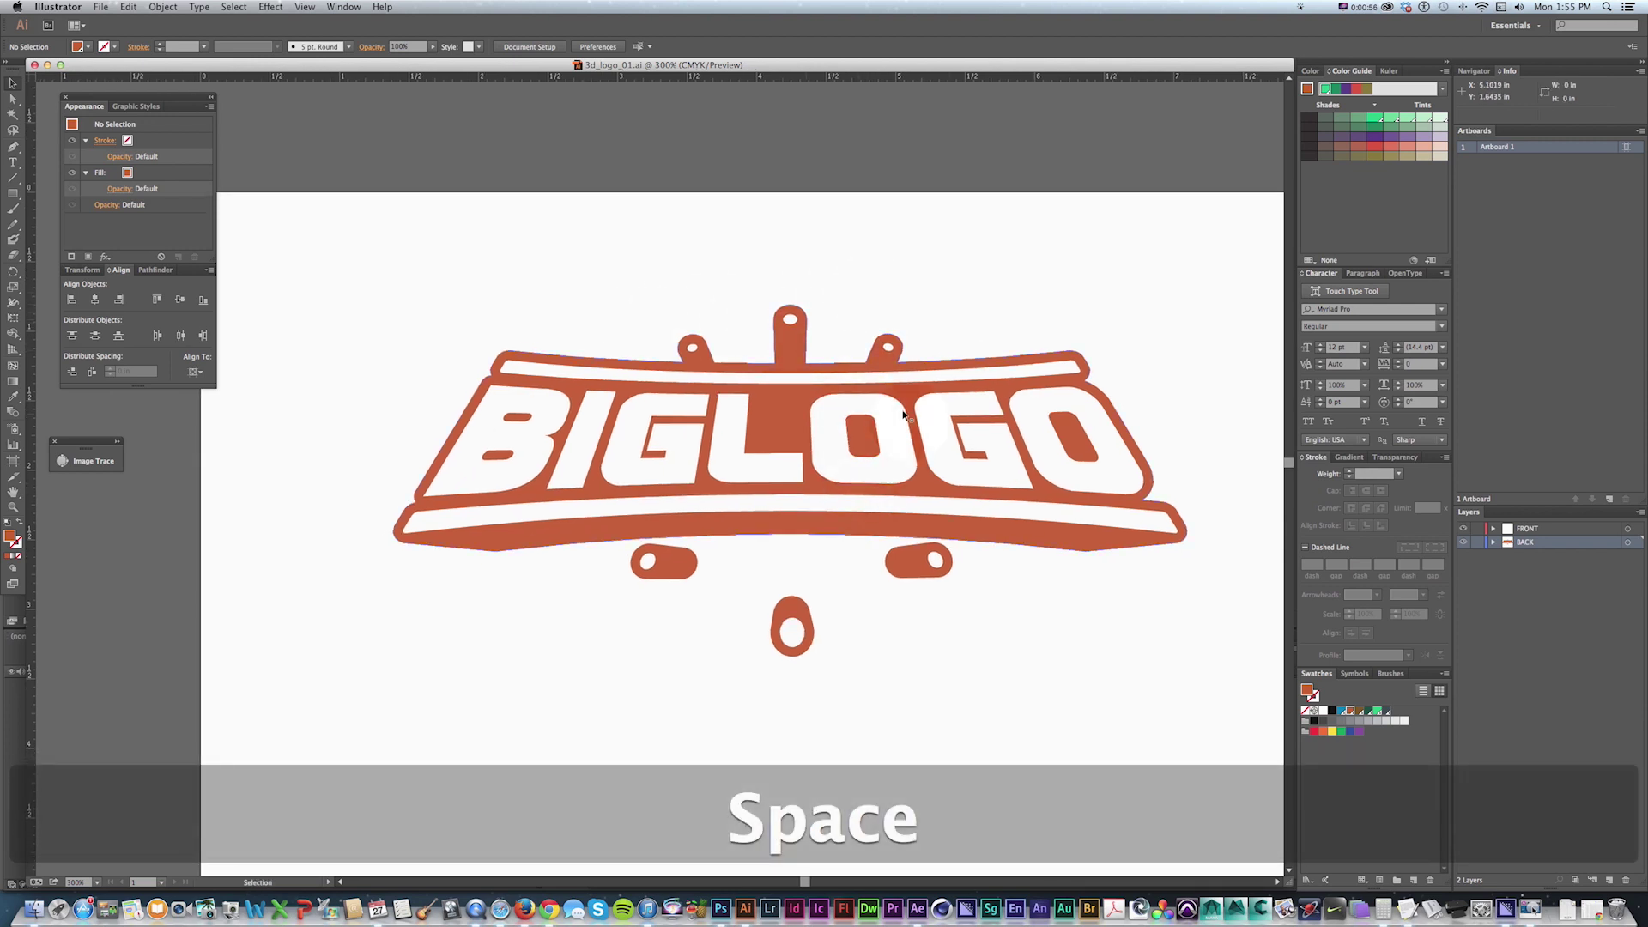
{"action": "key", "text": "space"}
{"action": "left_click_drag", "start_coordinate": [895, 435], "coordinate": [879, 446]}
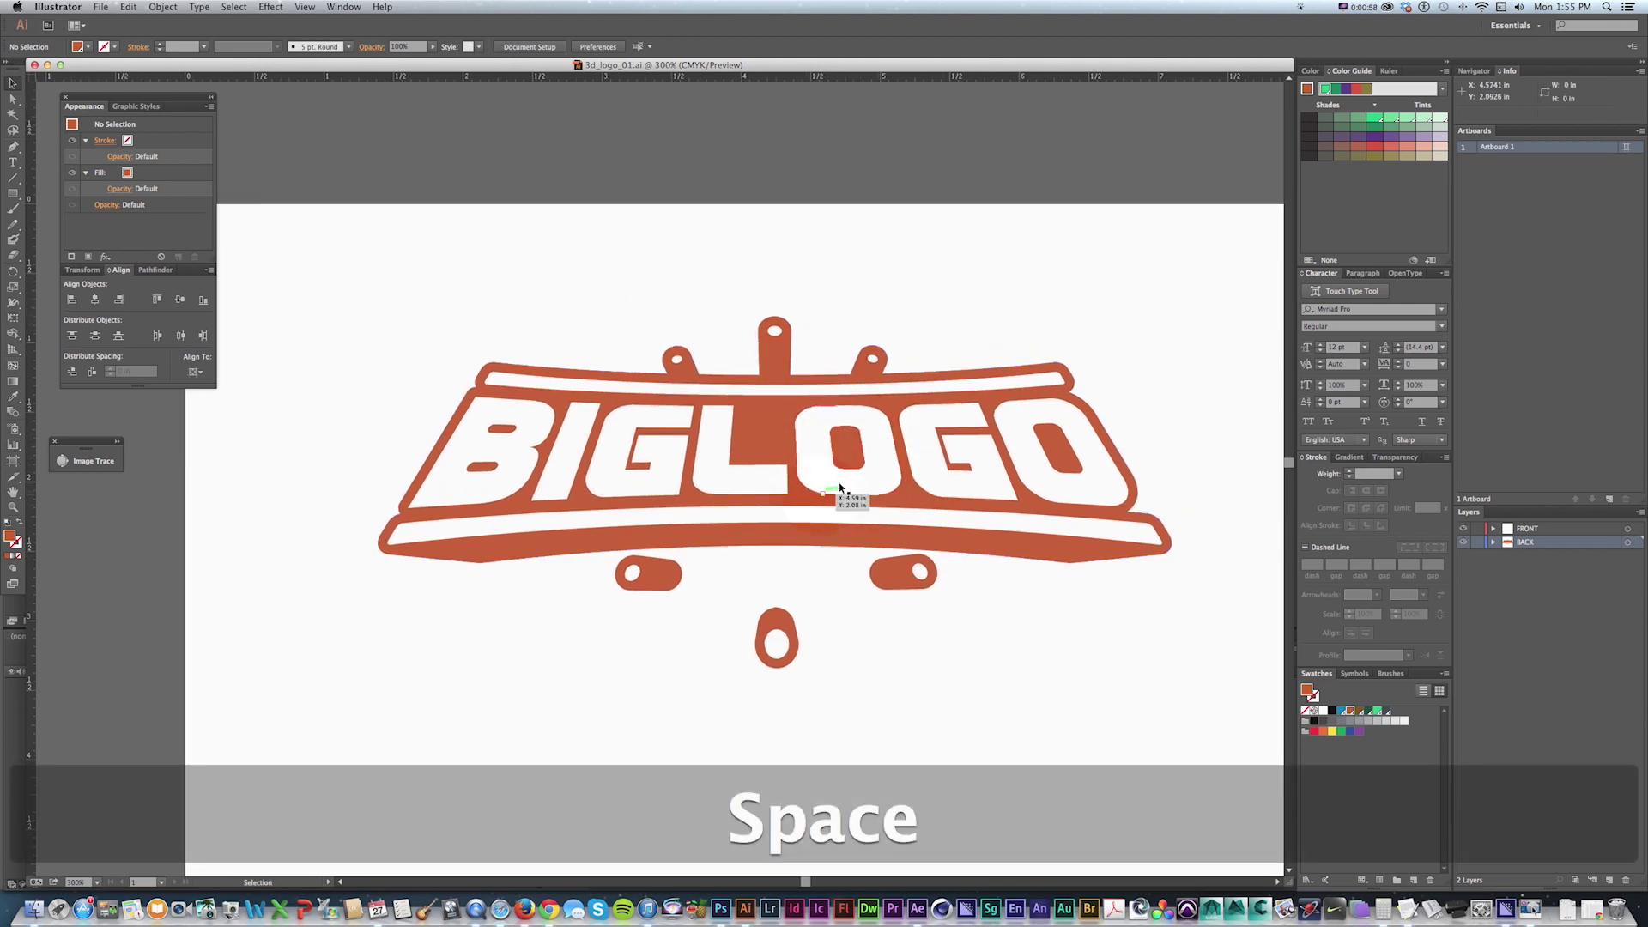
Step: Create a new portrait Letter document, 8.5 x 11 in, in RGB with 300 ppi raster effects
{"action": "key", "text": "super"}
{"action": "key", "text": "super+n"}
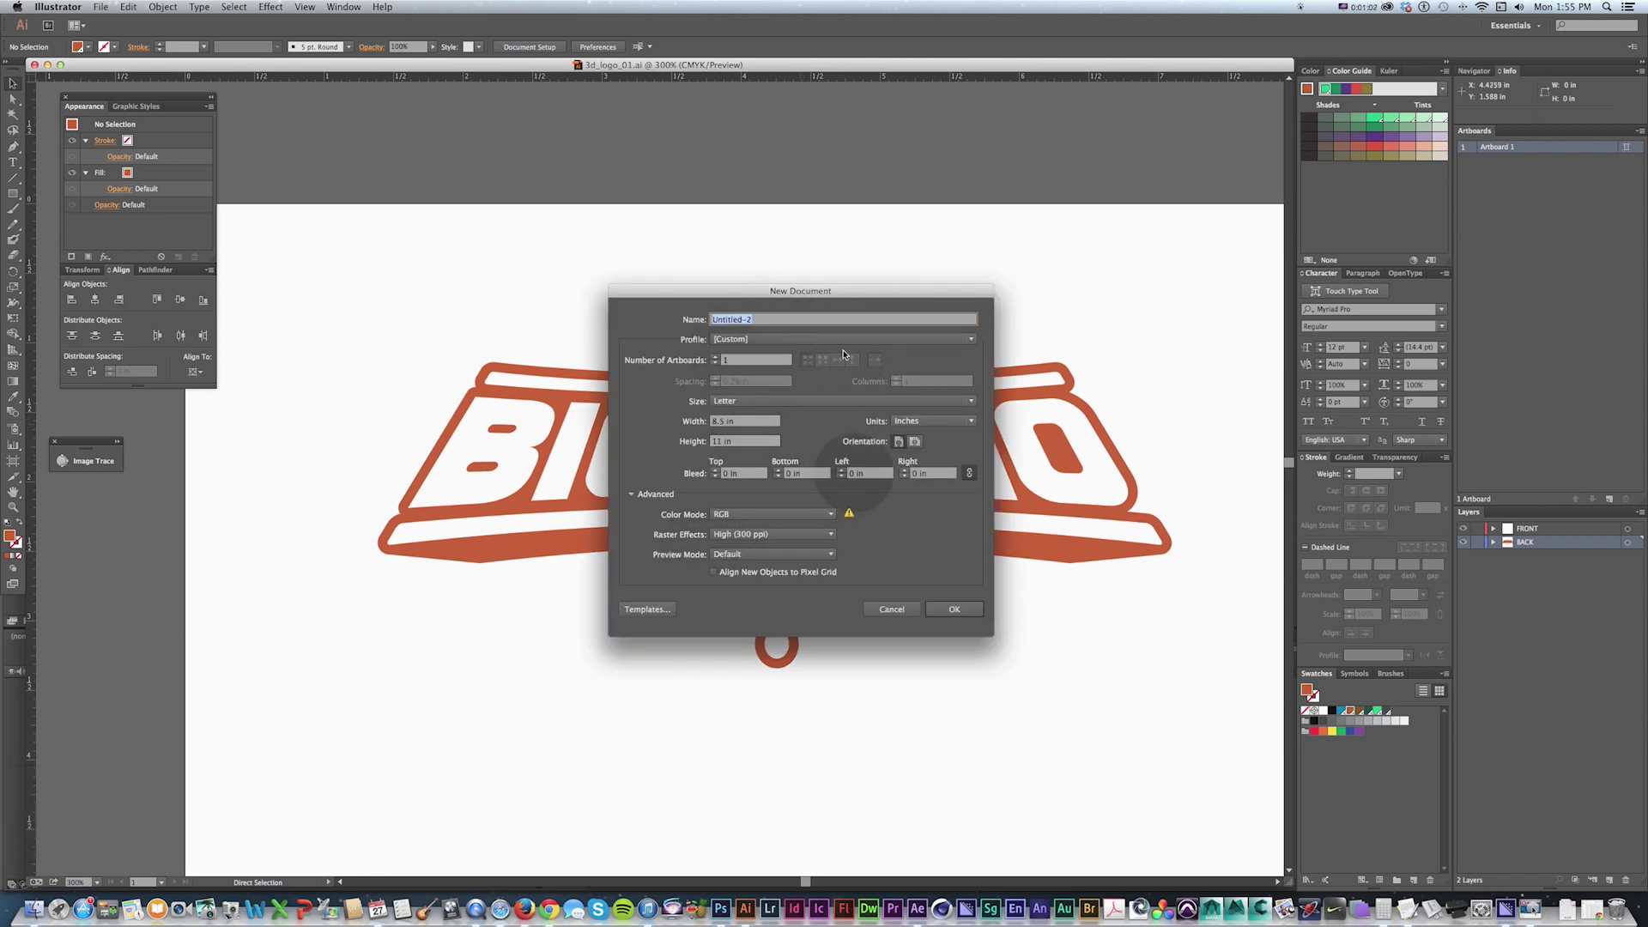
{"action": "left_click", "coordinate": [944, 588]}
Step: Add the text BIGLOGO near the middle of the artboard and centre-align its paragraph
{"action": "key", "text": "space"}
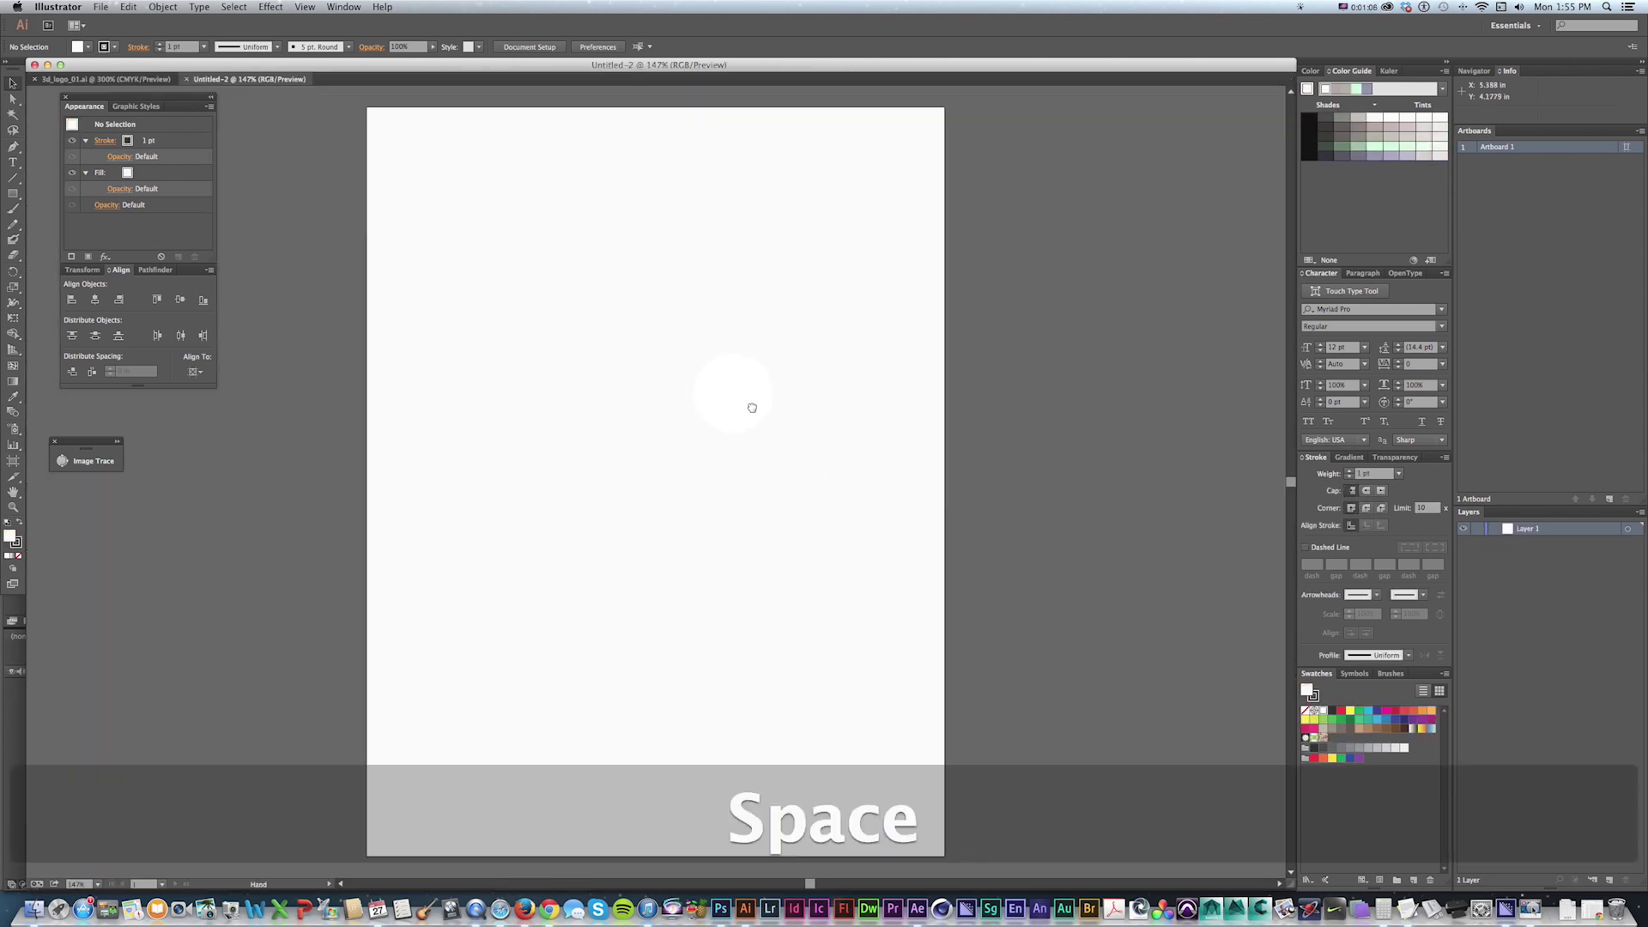
{"action": "left_click_drag", "start_coordinate": [750, 404], "coordinate": [885, 425]}
{"action": "key", "text": "t"}
{"action": "left_click", "coordinate": [710, 485]}
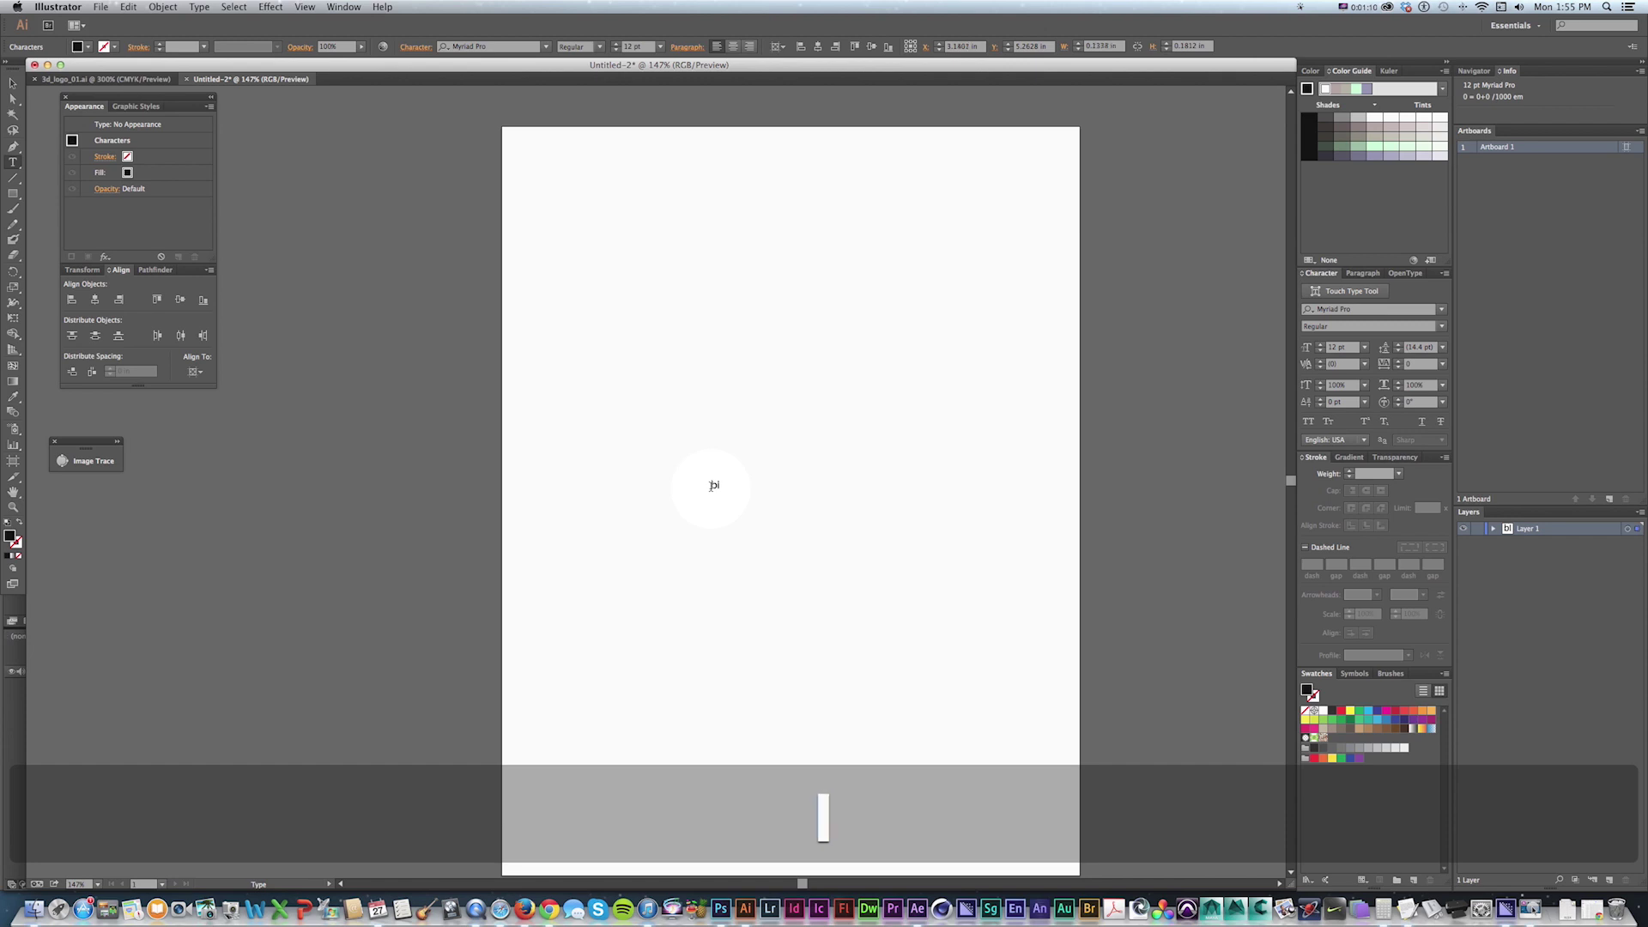
{"action": "type", "text": "BIGLOGO"}
{"action": "left_click", "coordinate": [13, 84]}
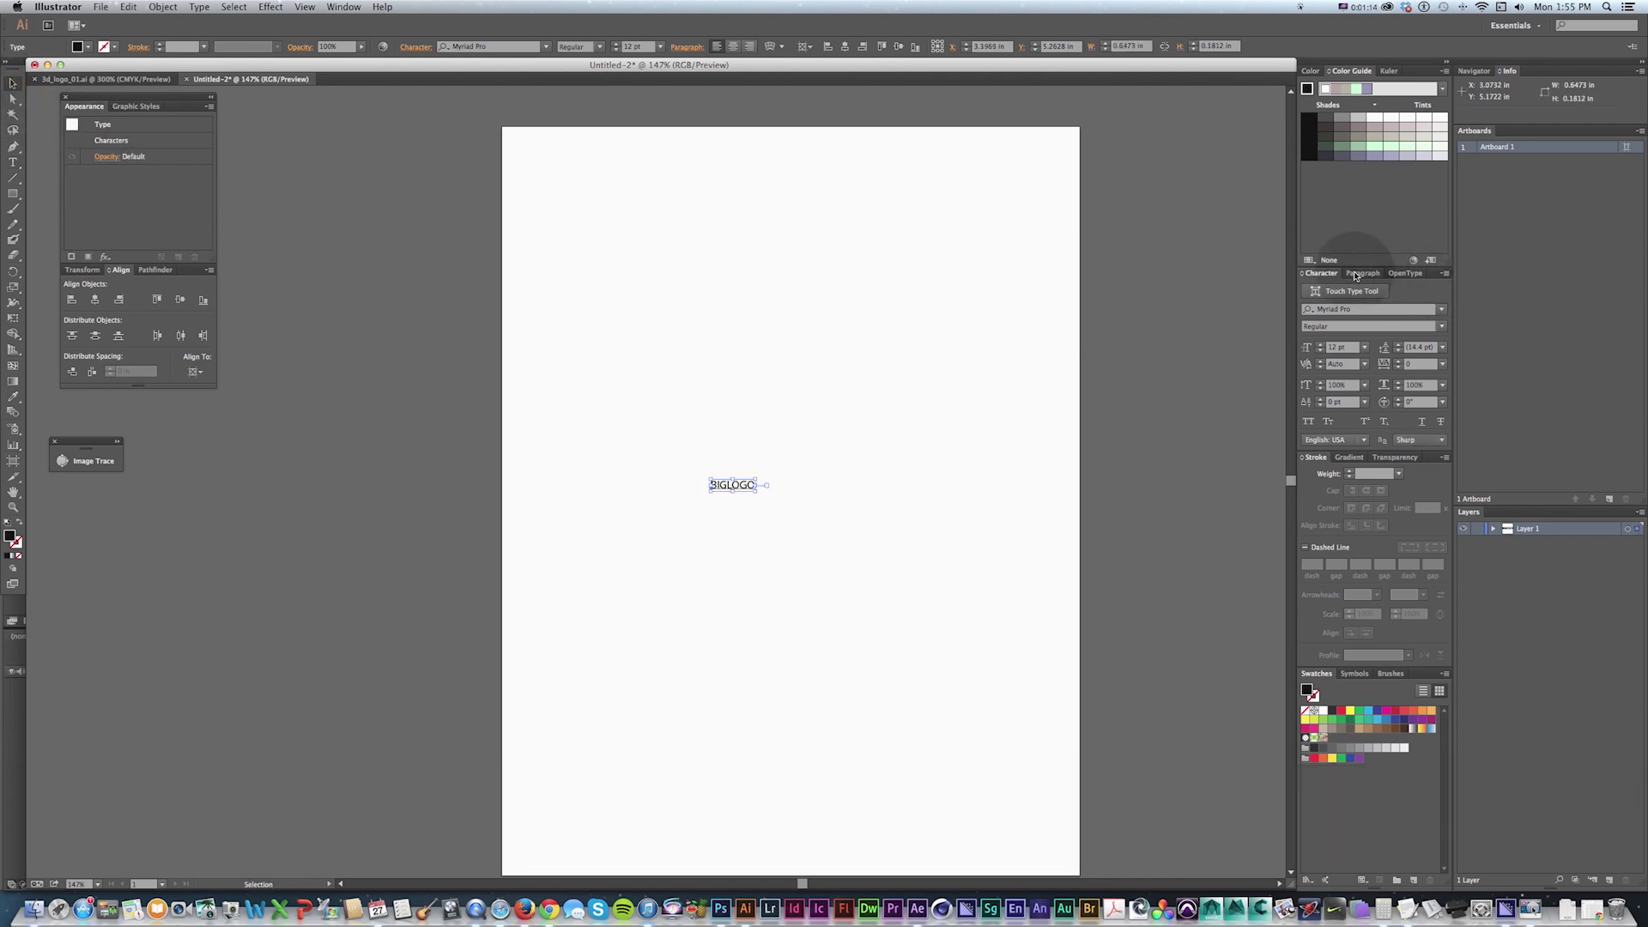
{"action": "left_click", "coordinate": [1361, 273]}
{"action": "left_click", "coordinate": [1317, 273]}
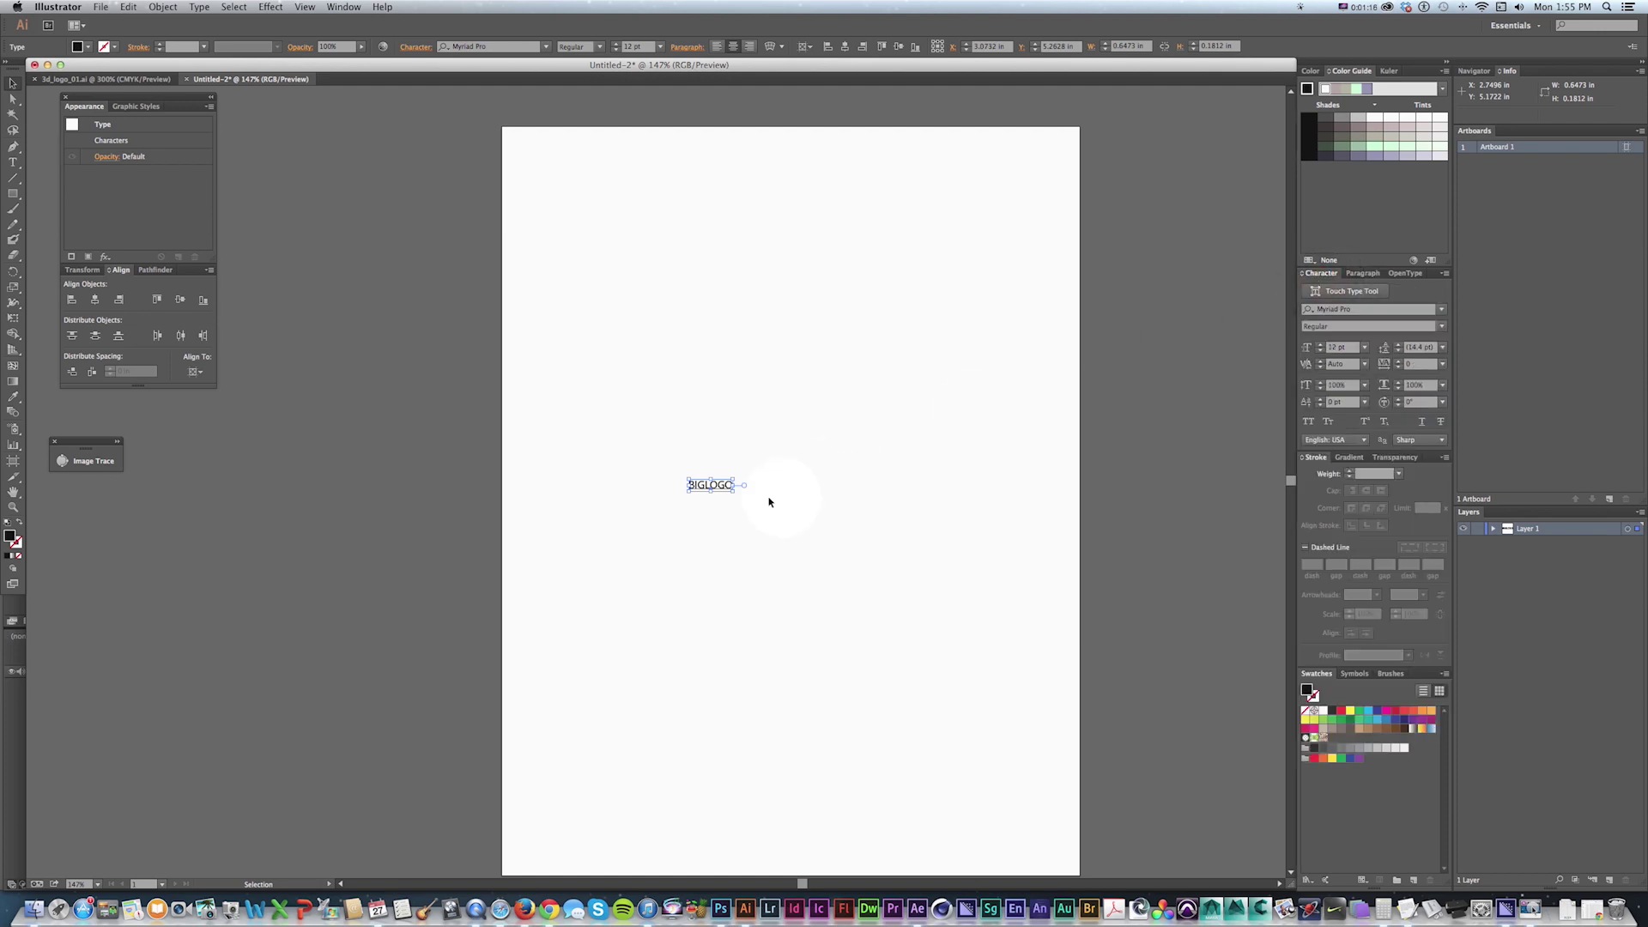
Step: Scale the BIGLOGO text up to about 7.36 in wide so it nearly spans the artboard
{"action": "left_click_drag", "start_coordinate": [790, 457], "coordinate": [963, 397]}
{"action": "left_click_drag", "start_coordinate": [816, 488], "coordinate": [851, 515]}
{"action": "key", "text": "space"}
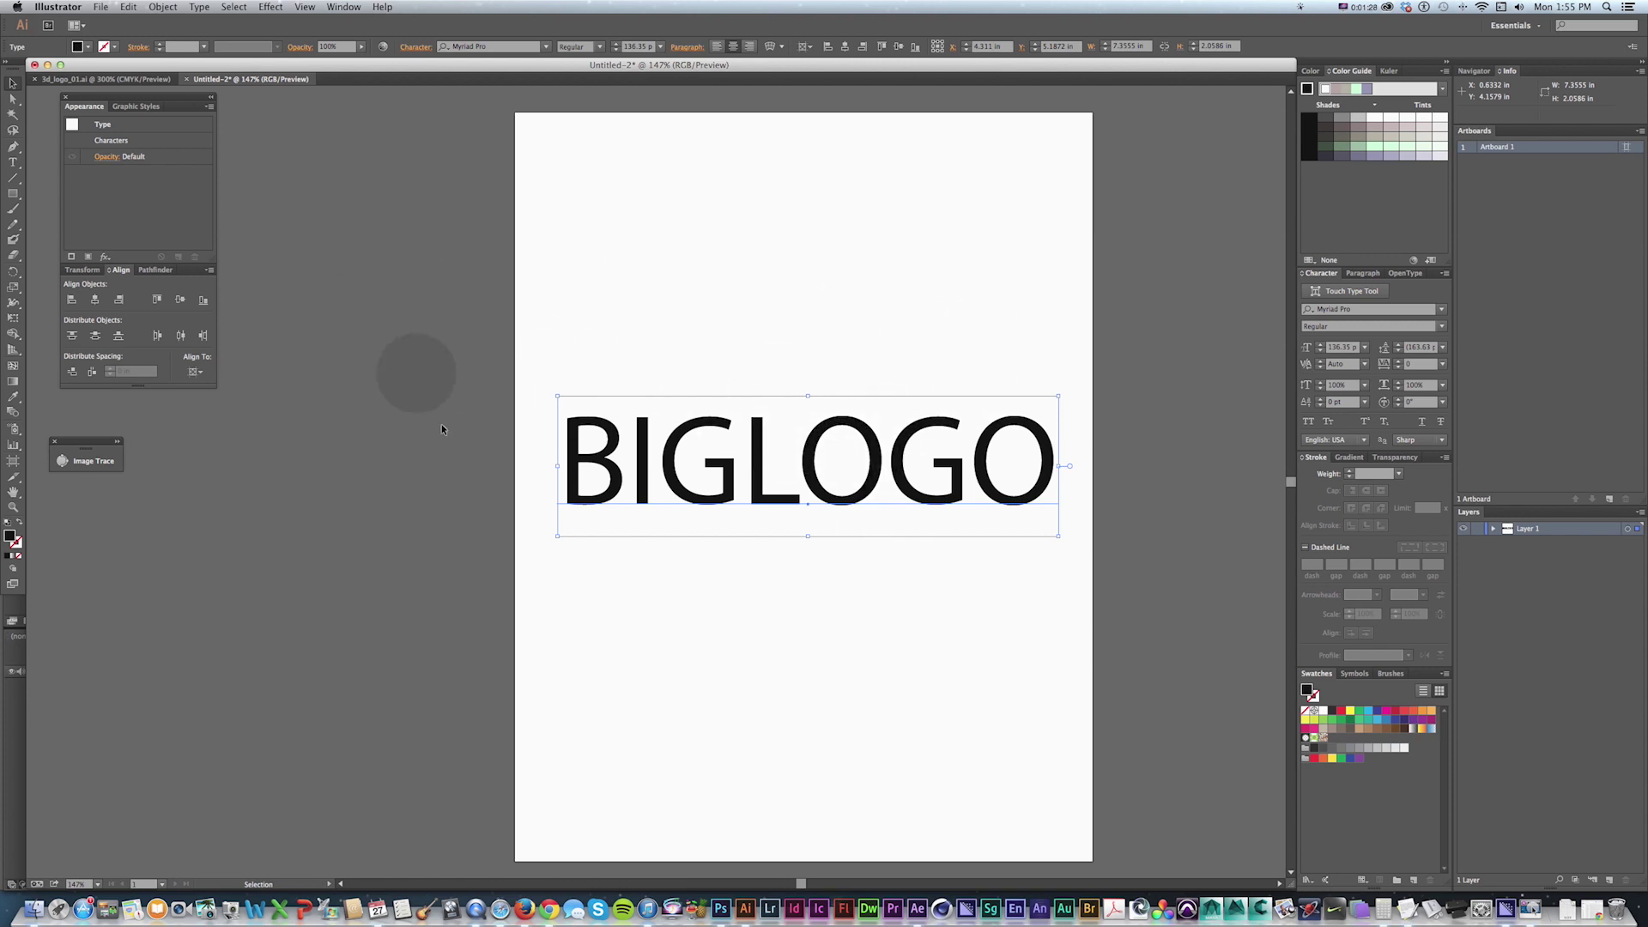
Step: Align the BIGLOGO text to the artboard's centre both horizontally and vertically
{"action": "key", "text": "space"}
{"action": "left_click_drag", "start_coordinate": [721, 371], "coordinate": [713, 344]}
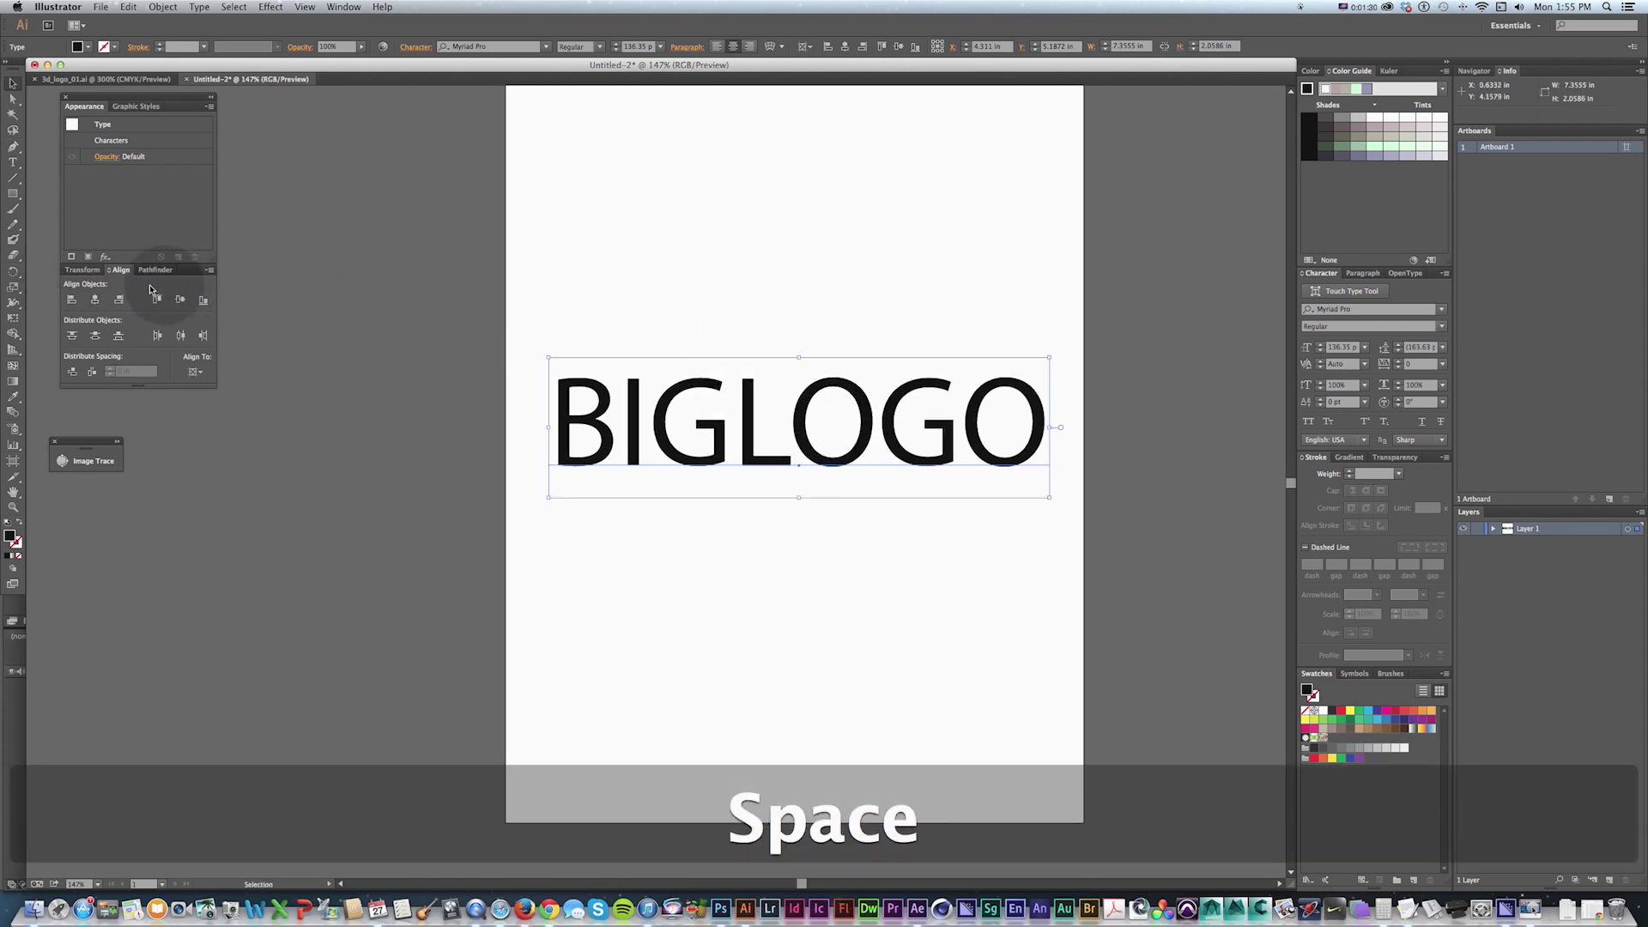
{"action": "left_click", "coordinate": [96, 299]}
{"action": "left_click", "coordinate": [179, 299]}
Step: Show the rulers and place a vertical and a horizontal guide through the centre of the text
{"action": "key", "text": "super"}
{"action": "key", "text": "super+r"}
{"action": "left_click_drag", "start_coordinate": [30, 549], "coordinate": [795, 435]}
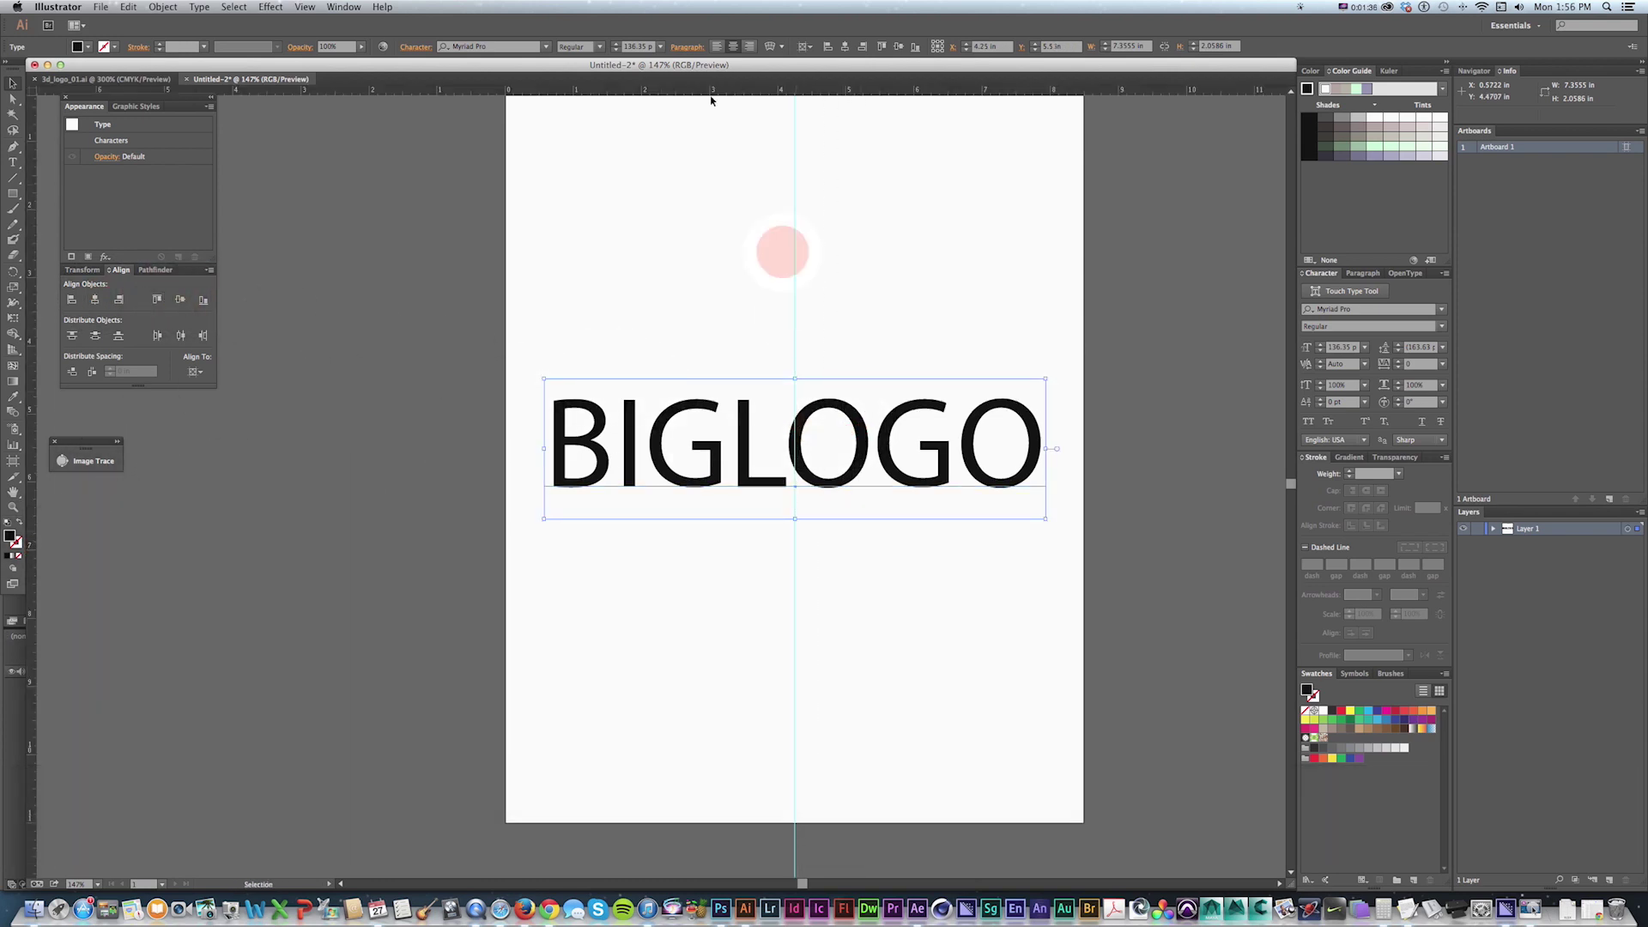
{"action": "left_click_drag", "start_coordinate": [681, 366], "coordinate": [681, 448]}
Step: Change the font of the BIGLOGO text to Coverse Allstars
{"action": "left_click", "coordinate": [1361, 312]}
{"action": "type", "text": "cover"}
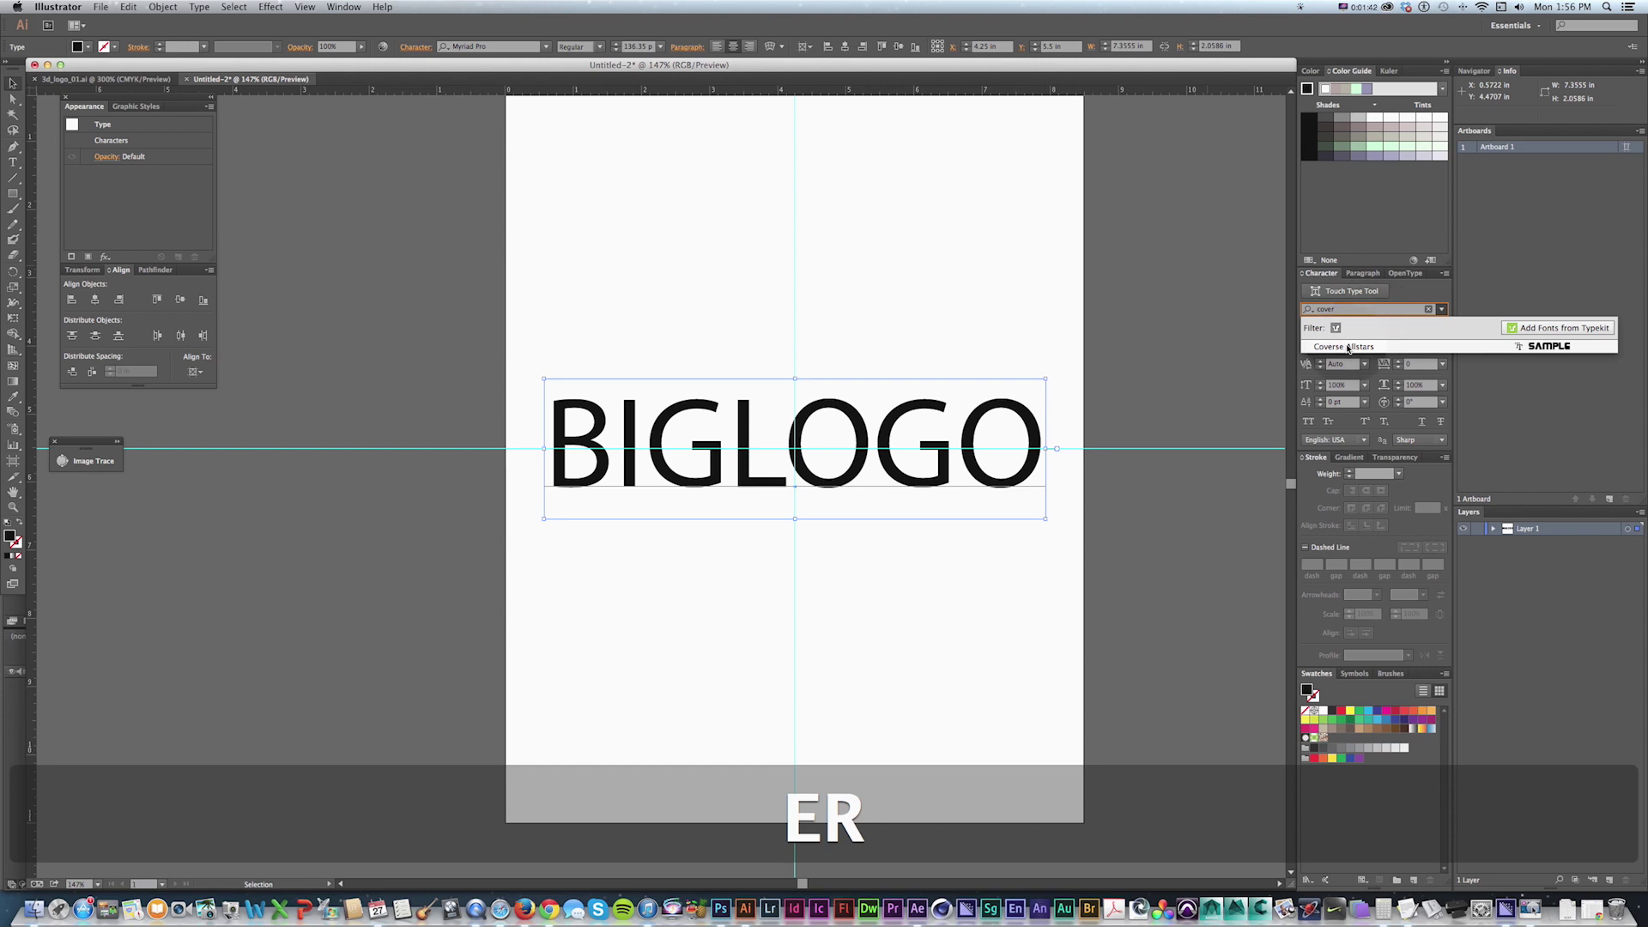
{"action": "left_click", "coordinate": [1348, 346]}
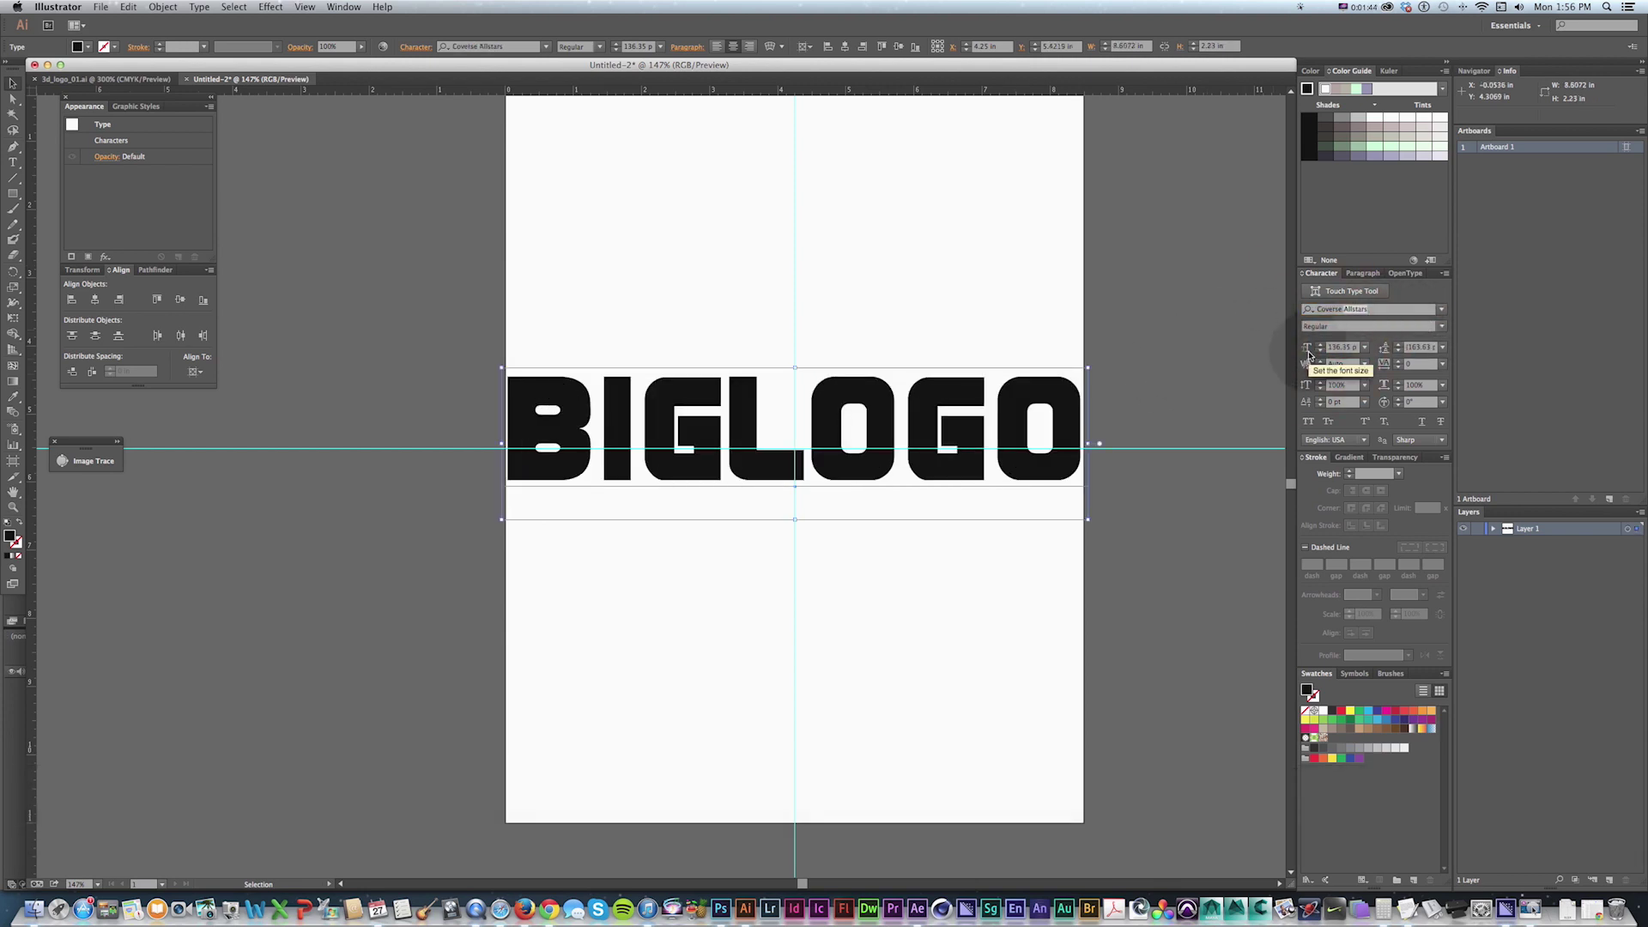
Step: Scale the BIGLOGO text down about its centre to about 7.81 in wide
{"action": "key", "text": "space"}
{"action": "left_click_drag", "start_coordinate": [869, 375], "coordinate": [870, 372]}
{"action": "key", "text": "v"}
{"action": "left_click_drag", "start_coordinate": [1087, 368], "coordinate": [1061, 371]}
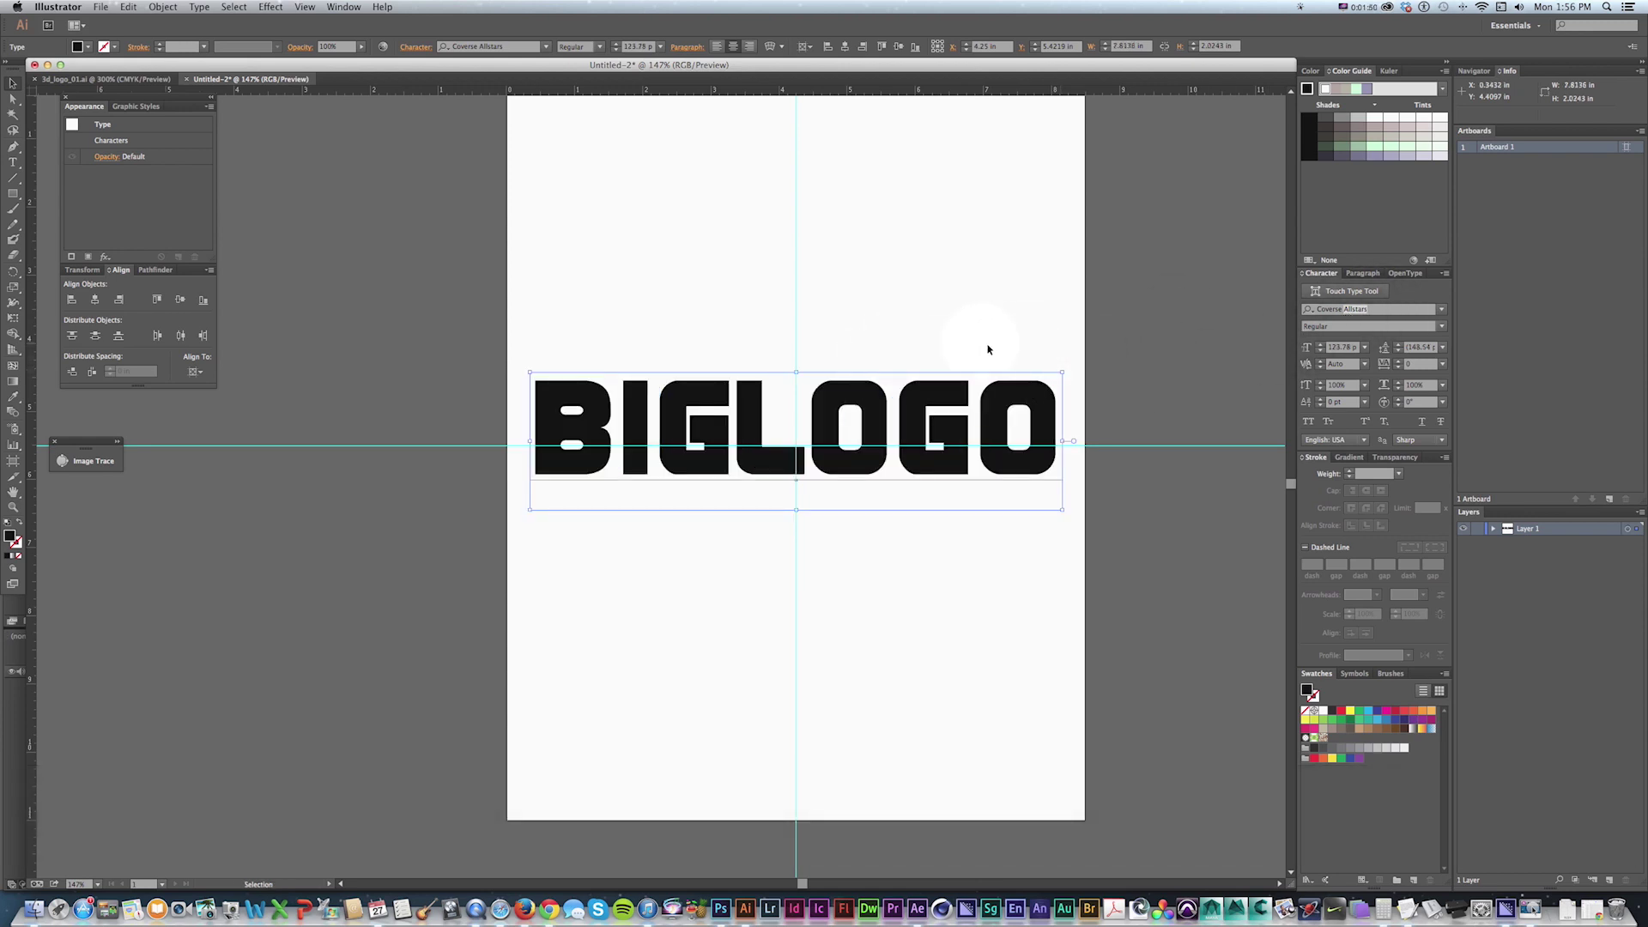
Step: Tighten the kerning between adjacent letters of BIGLOGO to -40
{"action": "key", "text": "space"}
{"action": "left_click_drag", "start_coordinate": [1097, 318], "coordinate": [1047, 339]}
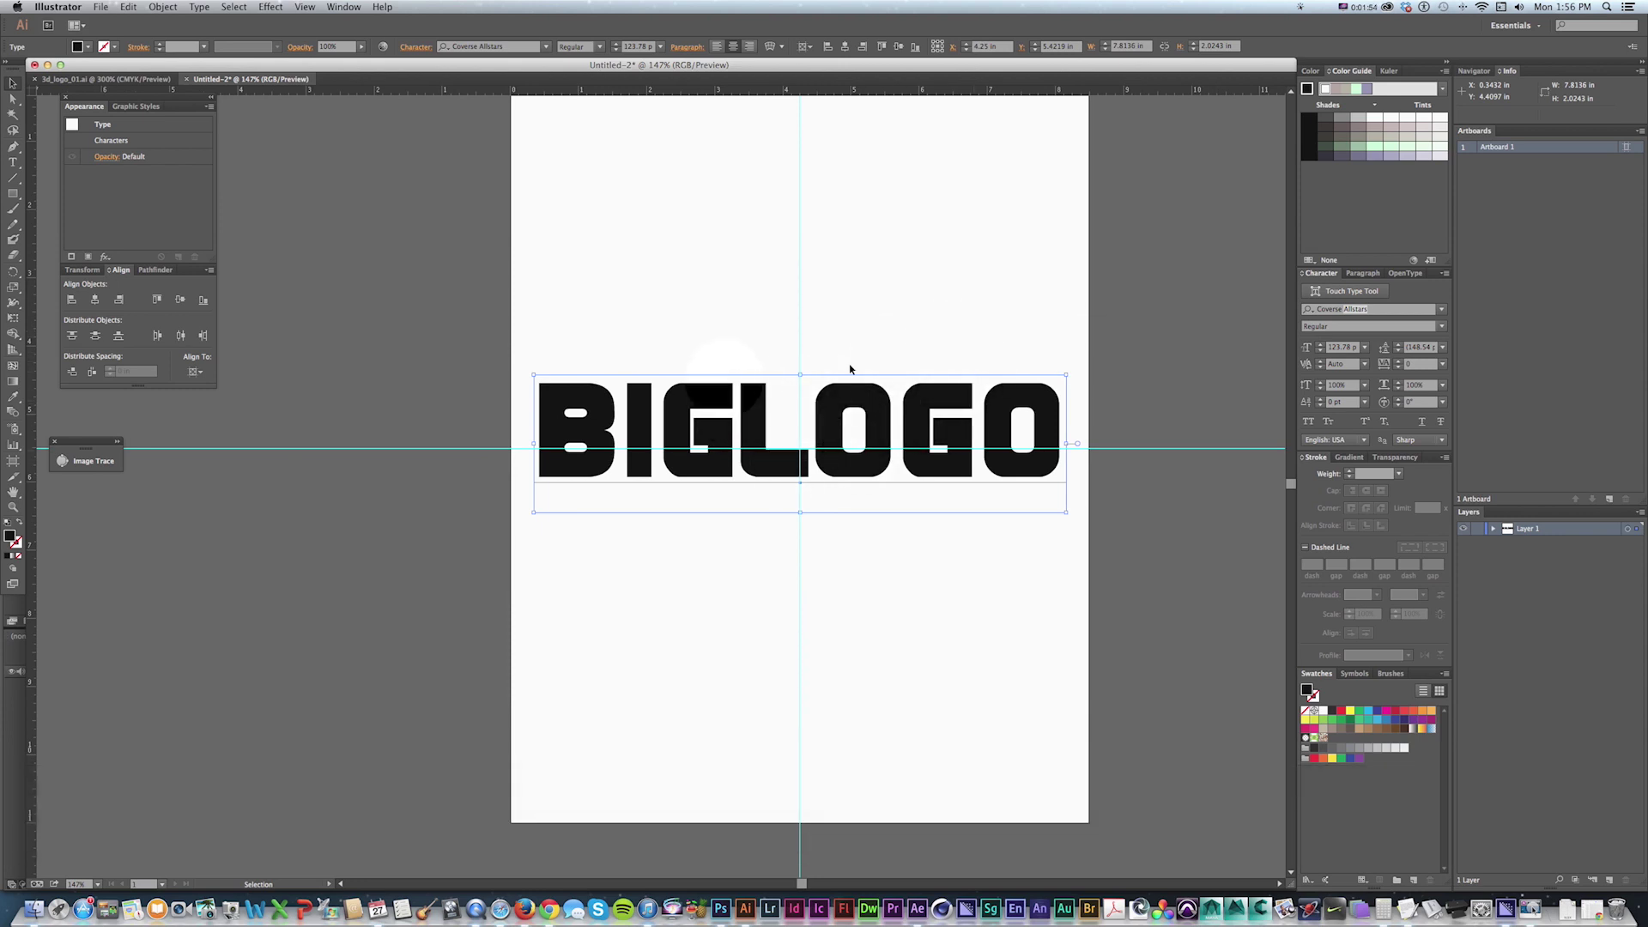
{"action": "key", "text": "t"}
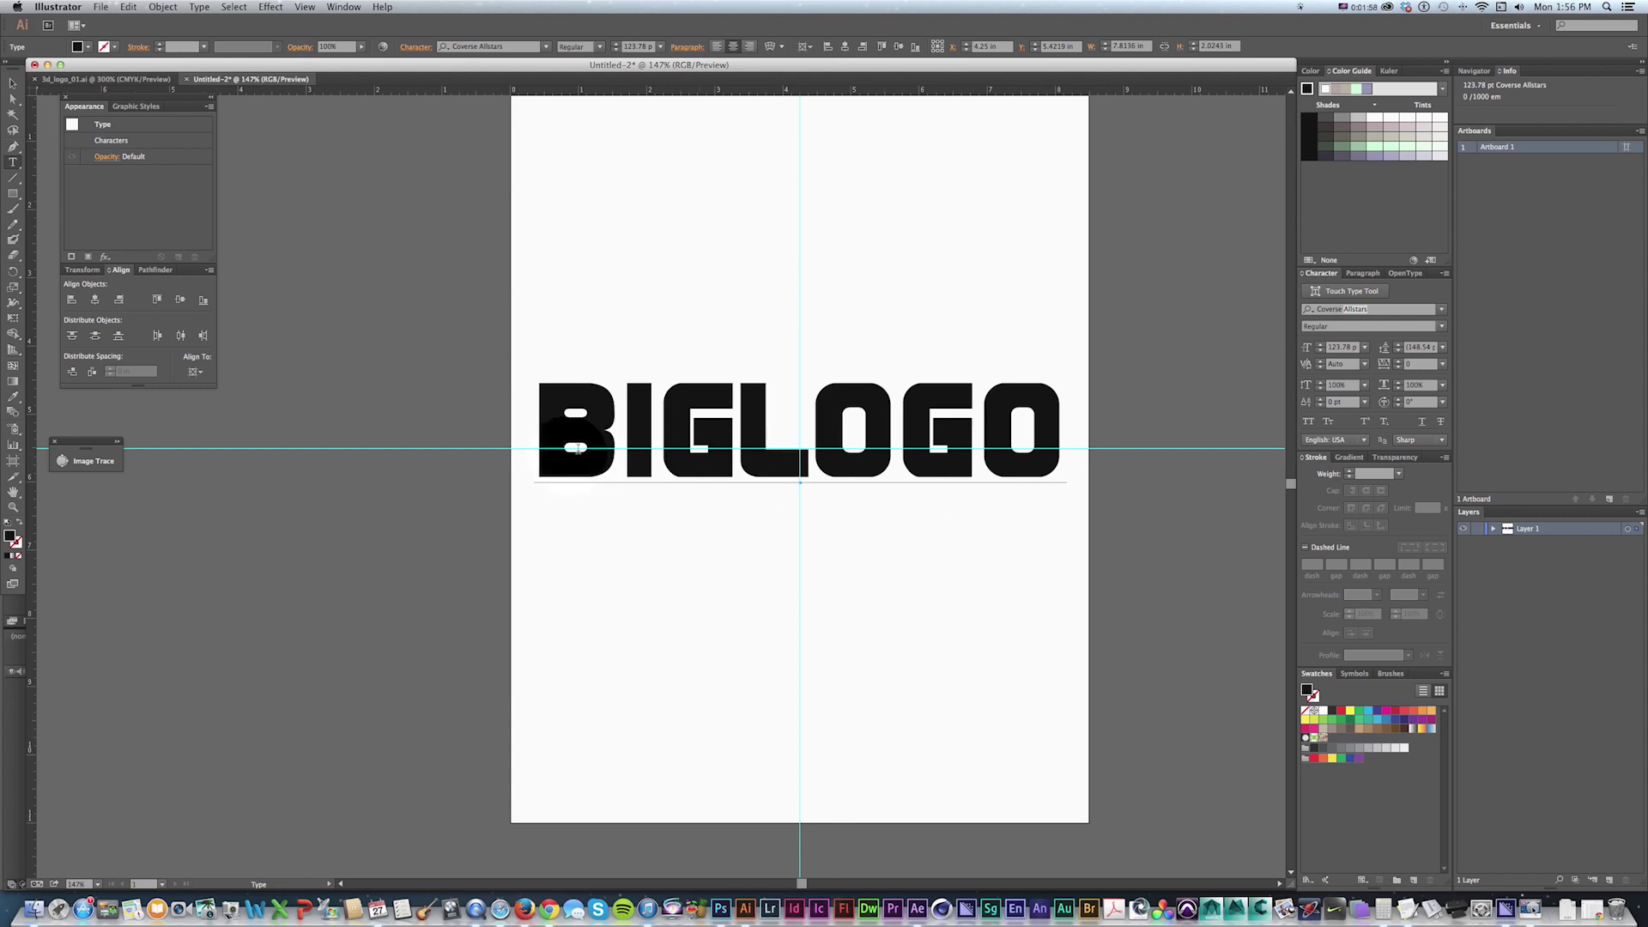
{"action": "left_click", "coordinate": [611, 429]}
{"action": "key", "text": "alt+Left"}
{"action": "key", "text": "alt+Left"}
{"action": "key", "text": "alt+Left"}
{"action": "key", "text": "alt+Left"}
{"action": "key", "text": "alt+Right"}
{"action": "key", "text": "Right"}
{"action": "key", "text": "alt+Left"}
{"action": "key", "text": "alt+Left"}
{"action": "key", "text": "alt+Left"}
{"action": "key", "text": "alt+Left"}
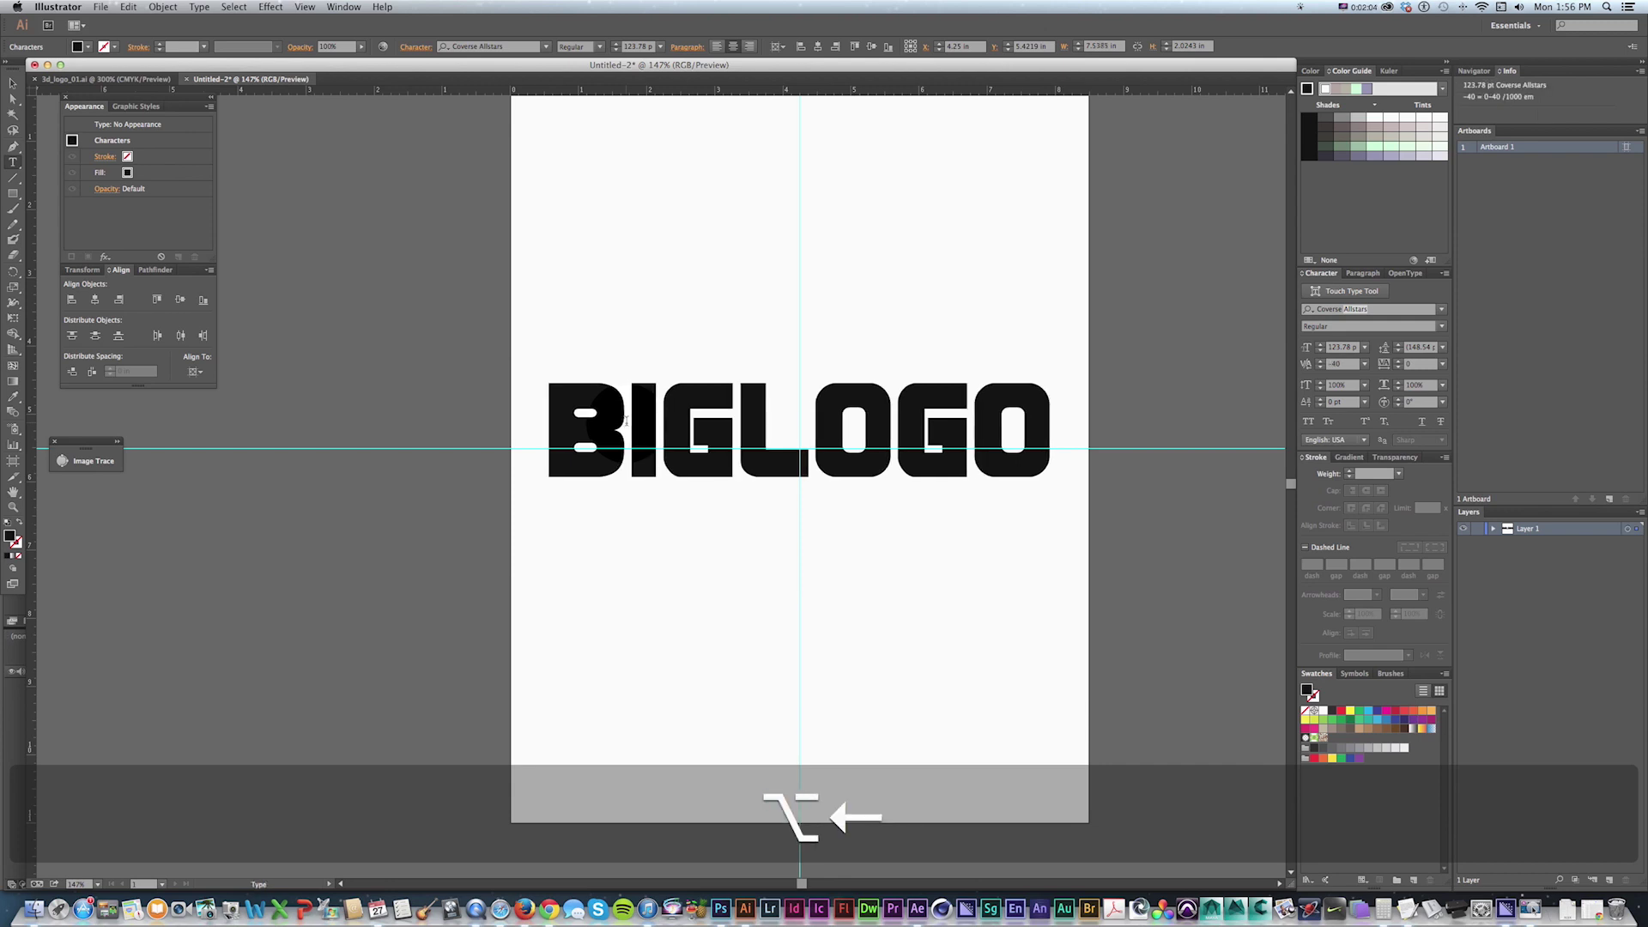
{"action": "key", "text": "v"}
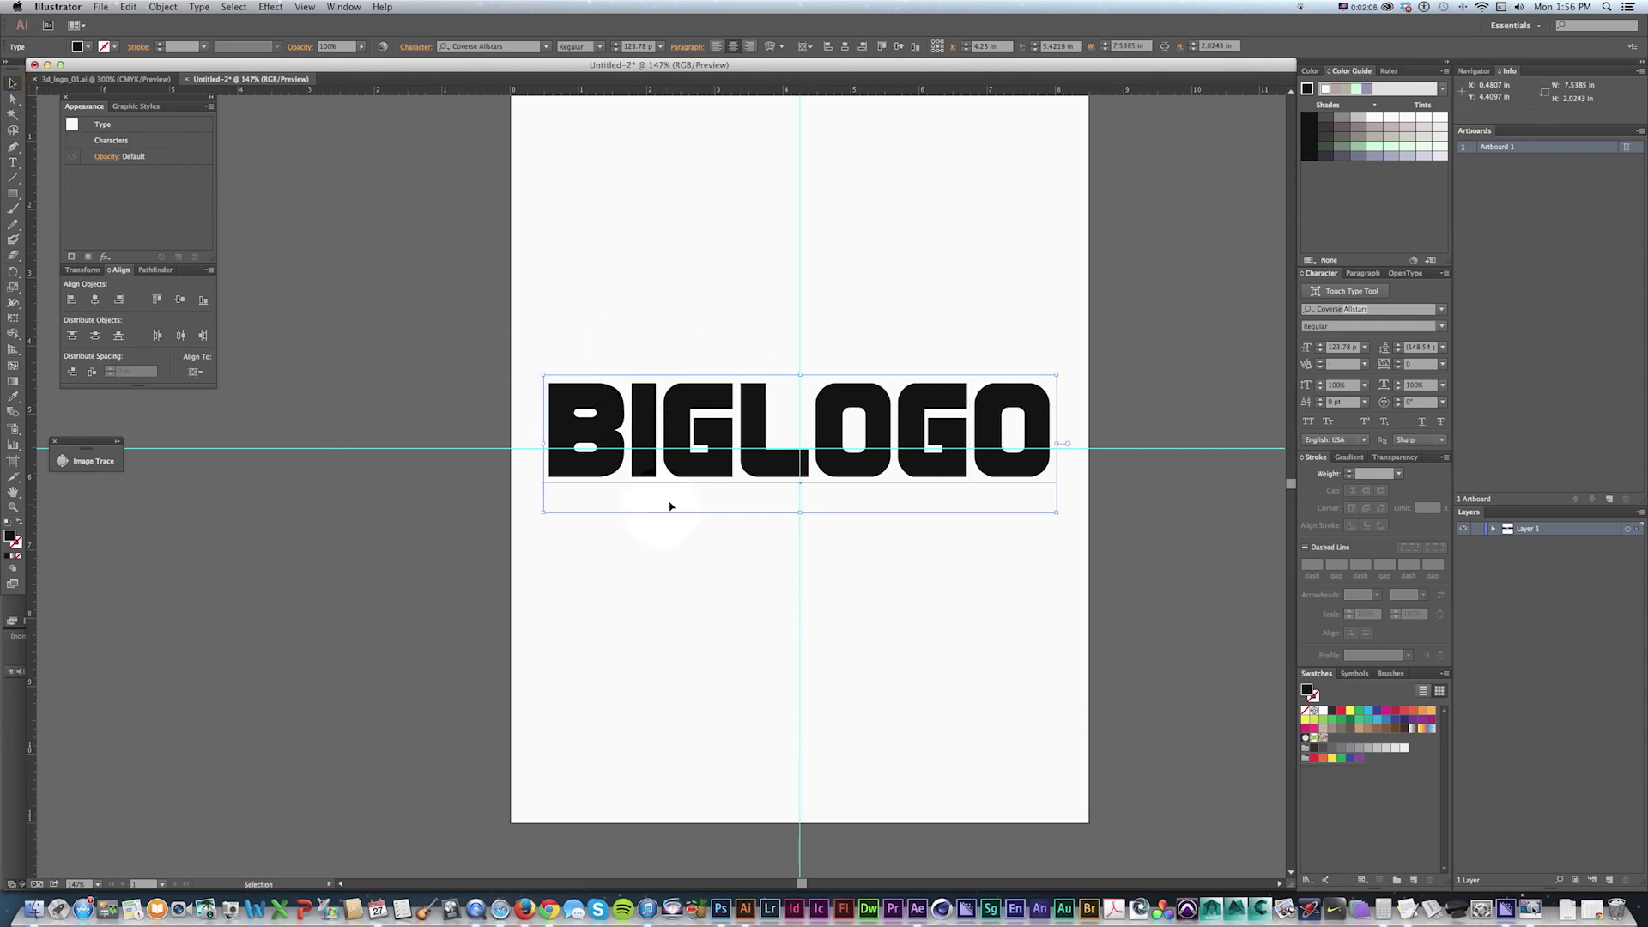
Step: Shift the BIGLOGO text slightly downward to centre its letters around the horizontal guide
{"action": "left_click_drag", "start_coordinate": [649, 453], "coordinate": [644, 443]}
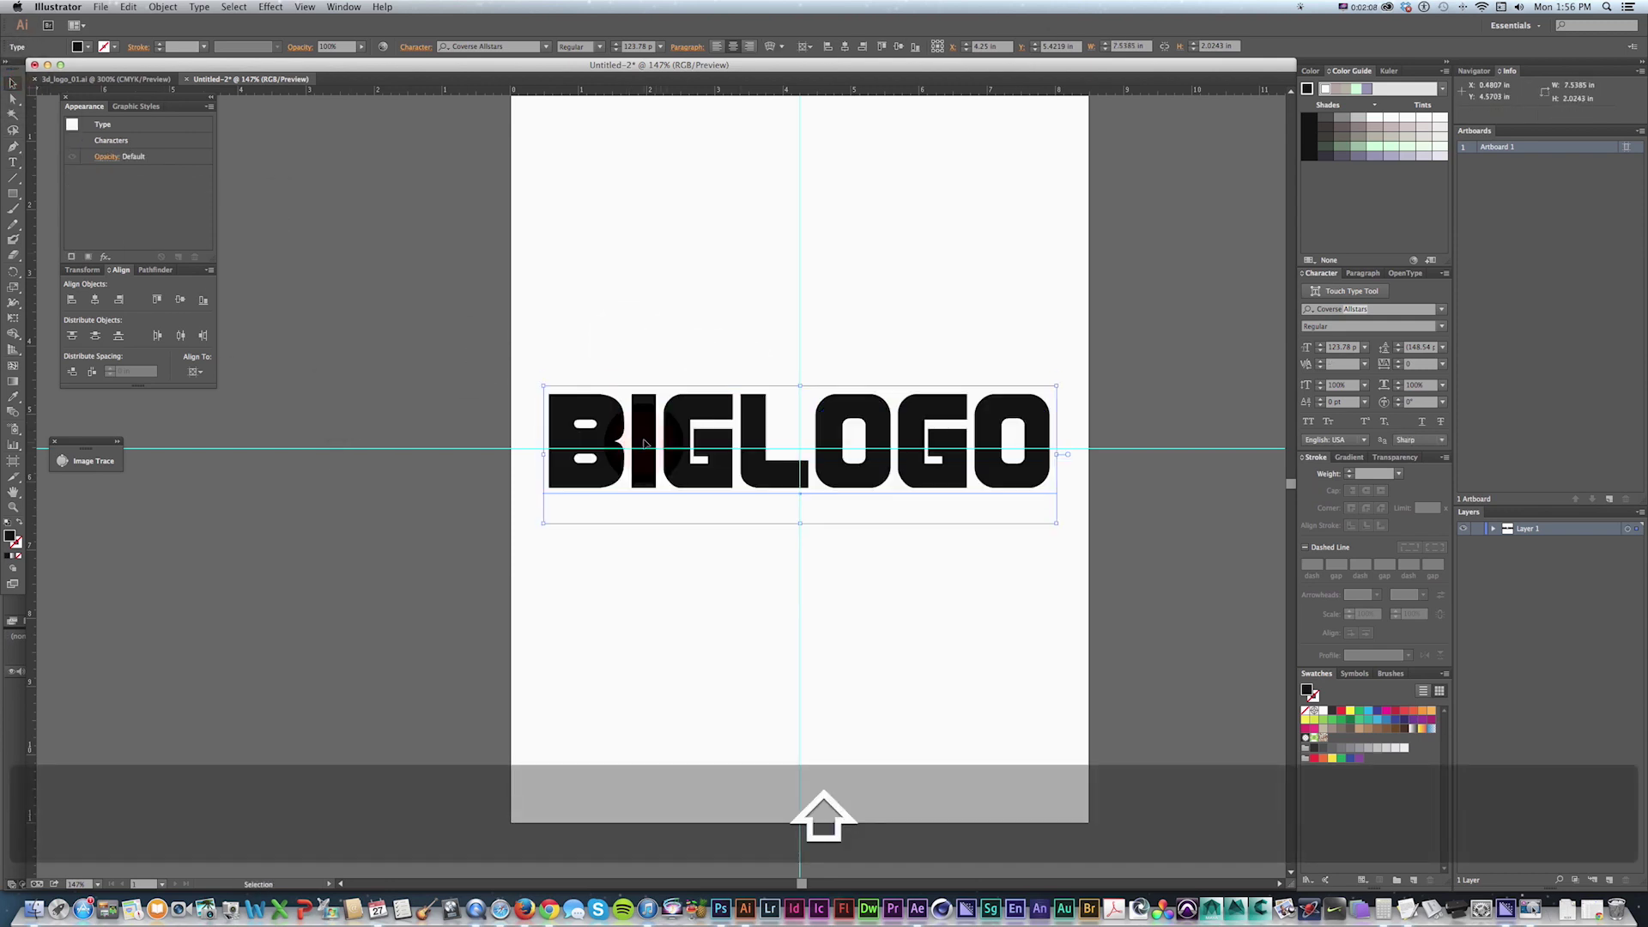
{"action": "key", "text": "Up"}
{"action": "key", "text": "Up"}
{"action": "key", "text": "Up"}
{"action": "key", "text": "Up"}
{"action": "key", "text": "Up"}
{"action": "key", "text": "Up"}
{"action": "key", "text": "Up"}
{"action": "key", "text": "Down"}
{"action": "key", "text": "space"}
{"action": "left_click", "coordinate": [782, 430], "text": "super"}
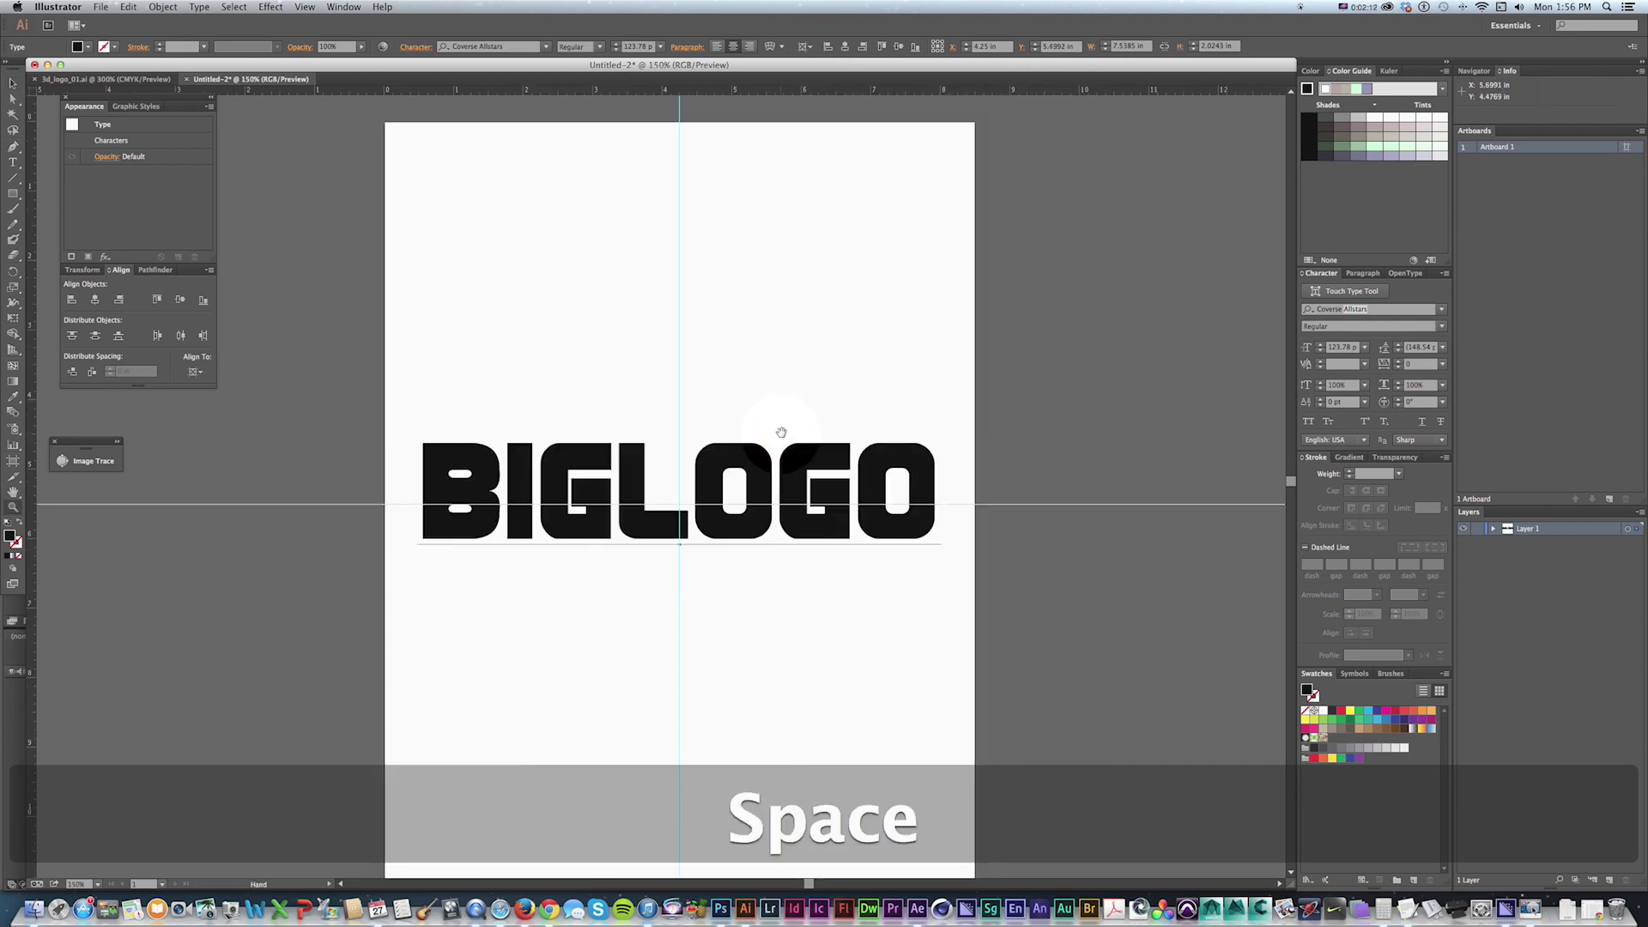
{"action": "left_click_drag", "start_coordinate": [747, 428], "coordinate": [831, 372]}
{"action": "key", "text": "z"}
{"action": "left_click", "coordinate": [761, 452]}
{"action": "key", "text": "v"}
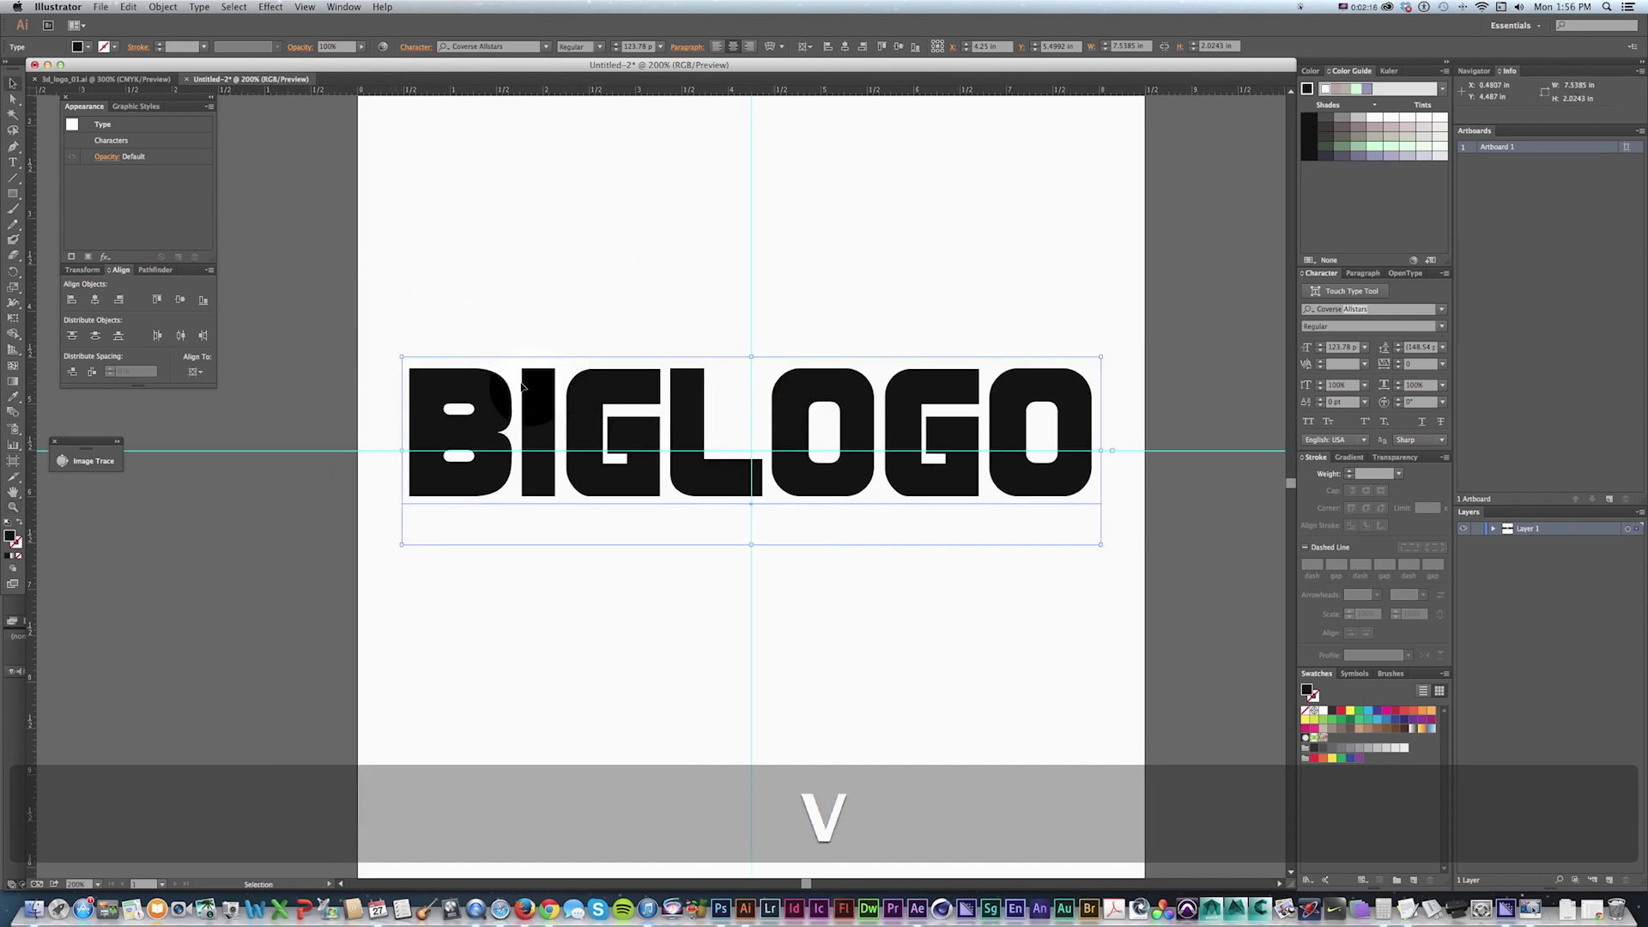
{"action": "key", "text": "a"}
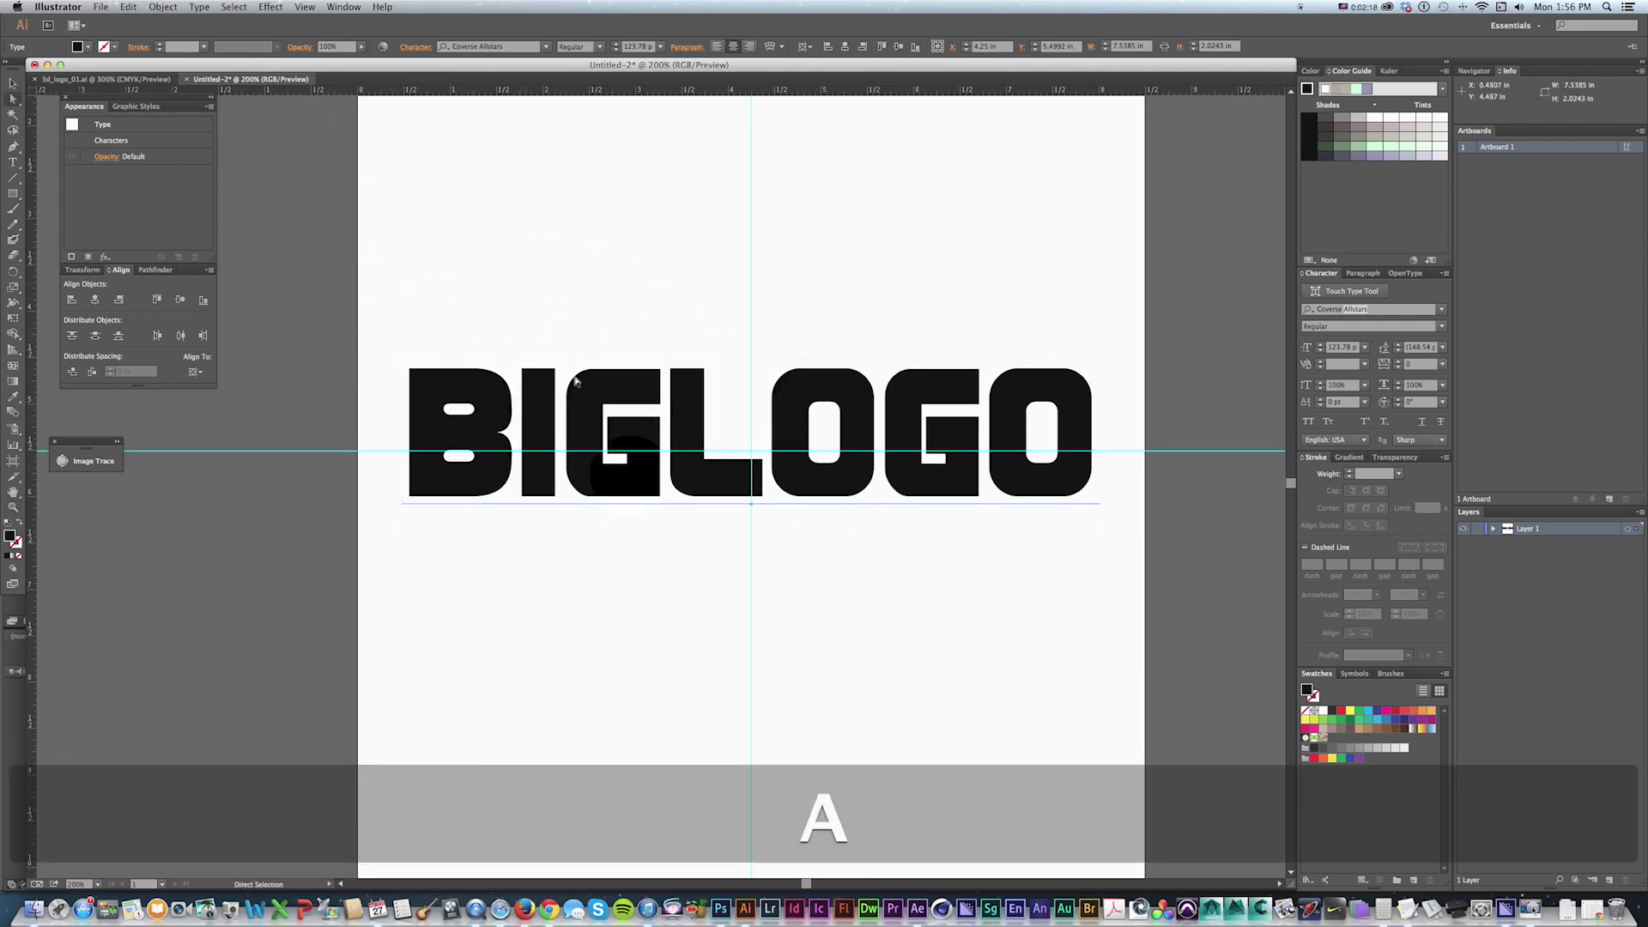
{"action": "key", "text": "v"}
{"action": "left_click", "coordinate": [163, 7]}
{"action": "mouse_move", "coordinate": [197, 7]}
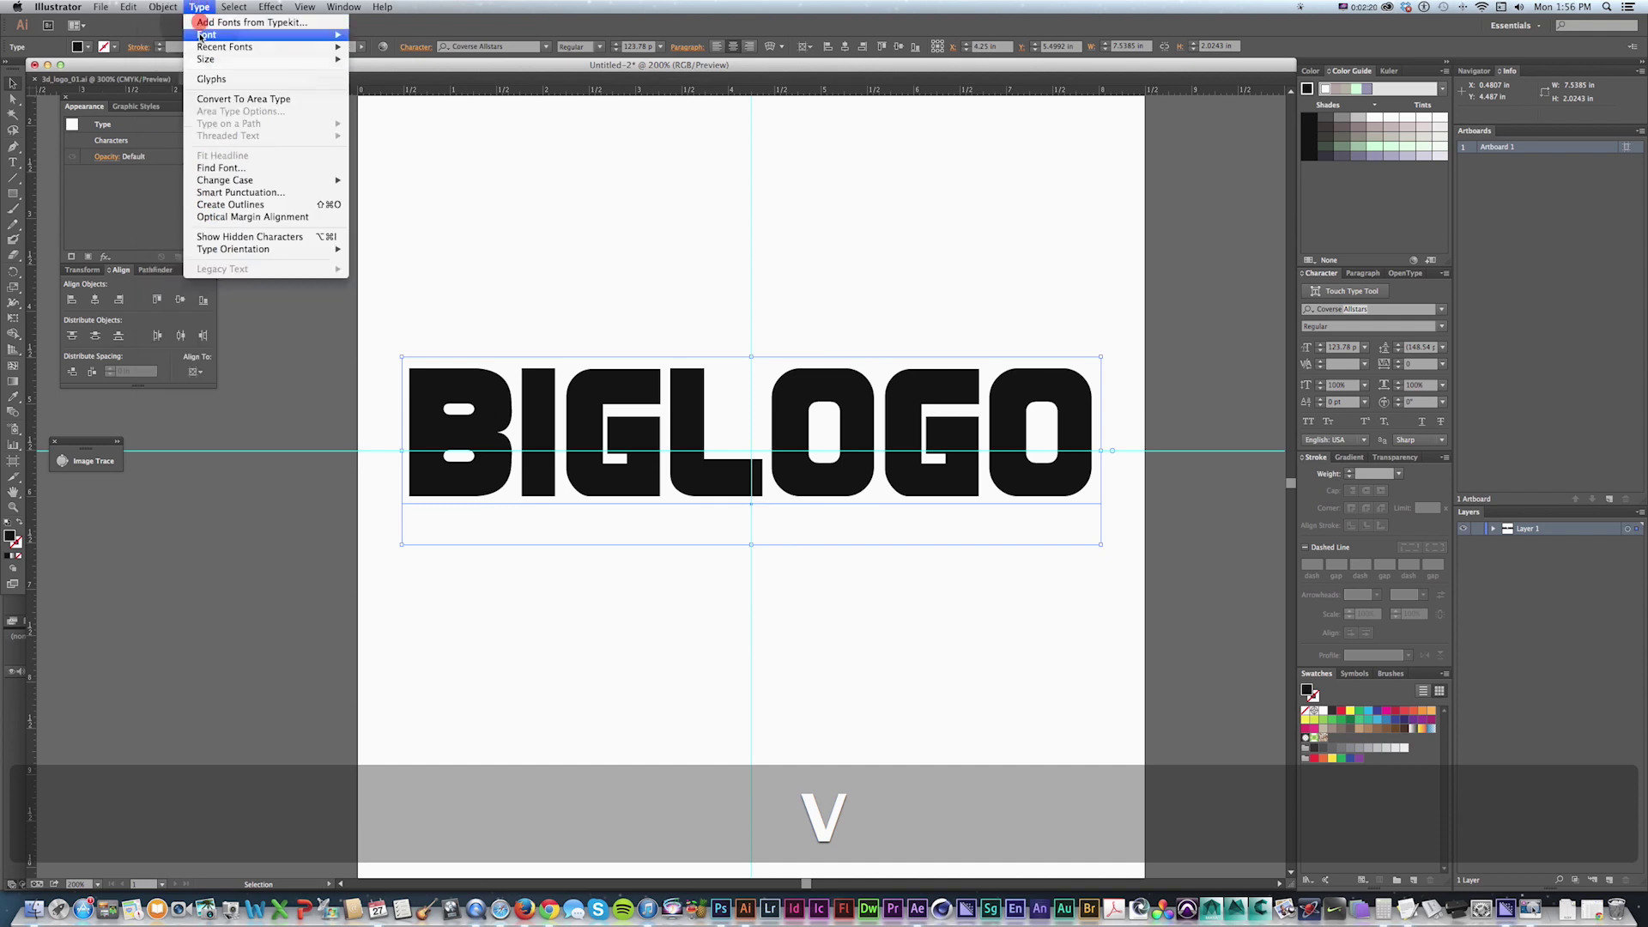
{"action": "left_click", "coordinate": [735, 262]}
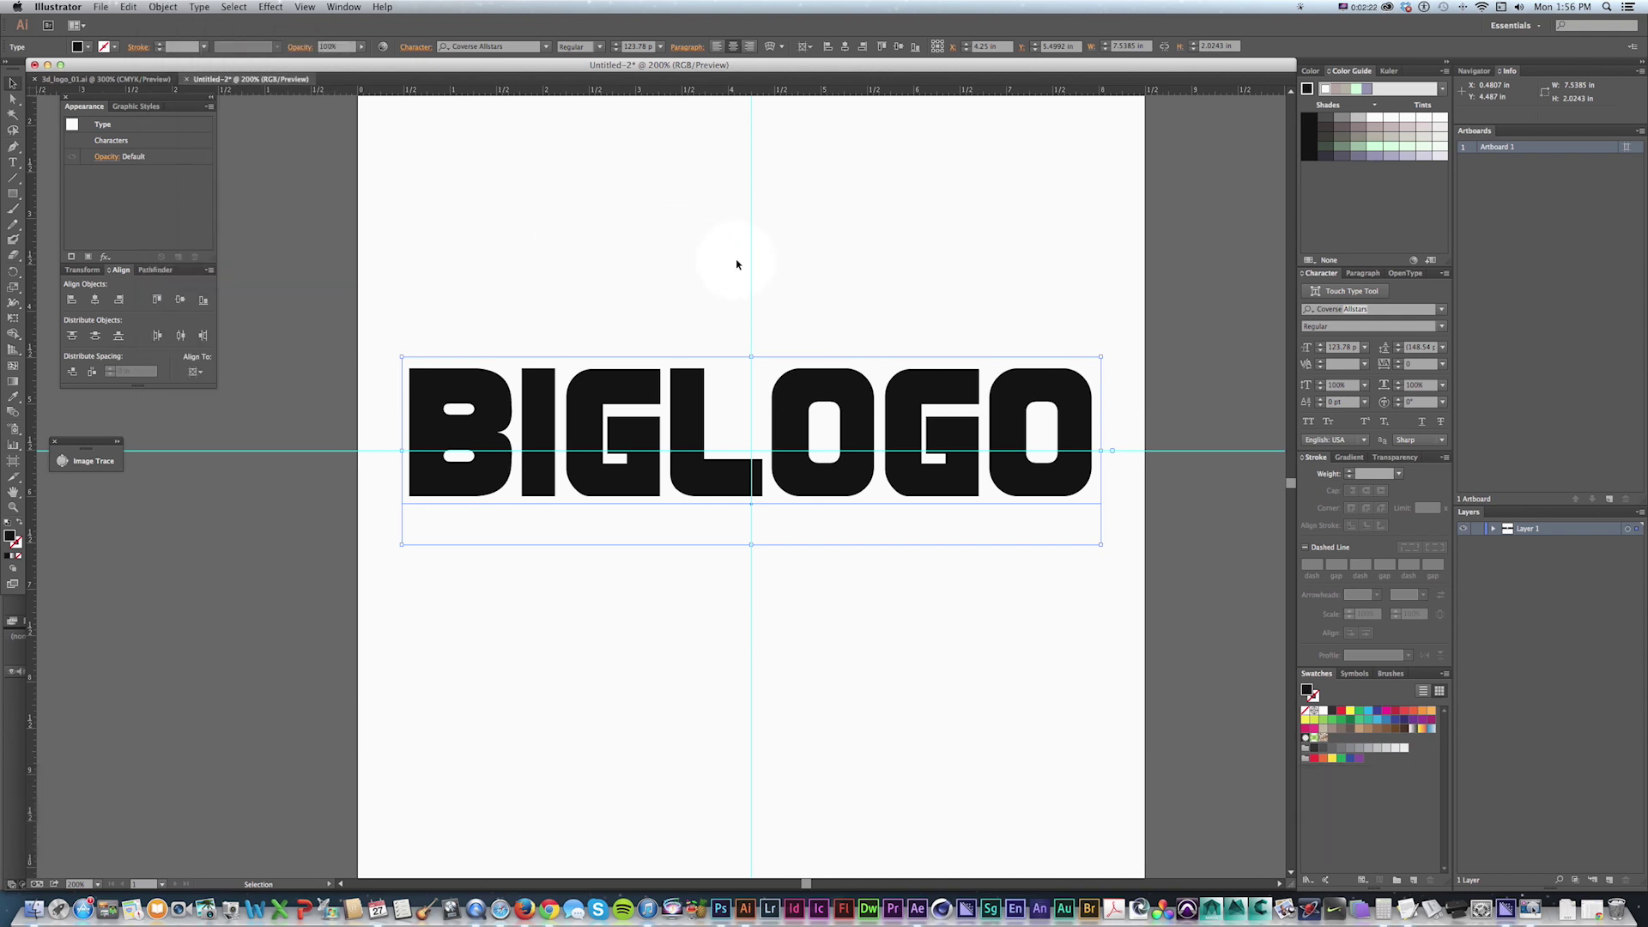
Step: Convert the BIGLOGO text to outlines and place a vertical guide along the left edge of the B
{"action": "key", "text": "super+shift"}
{"action": "key", "text": "super+shift+o"}
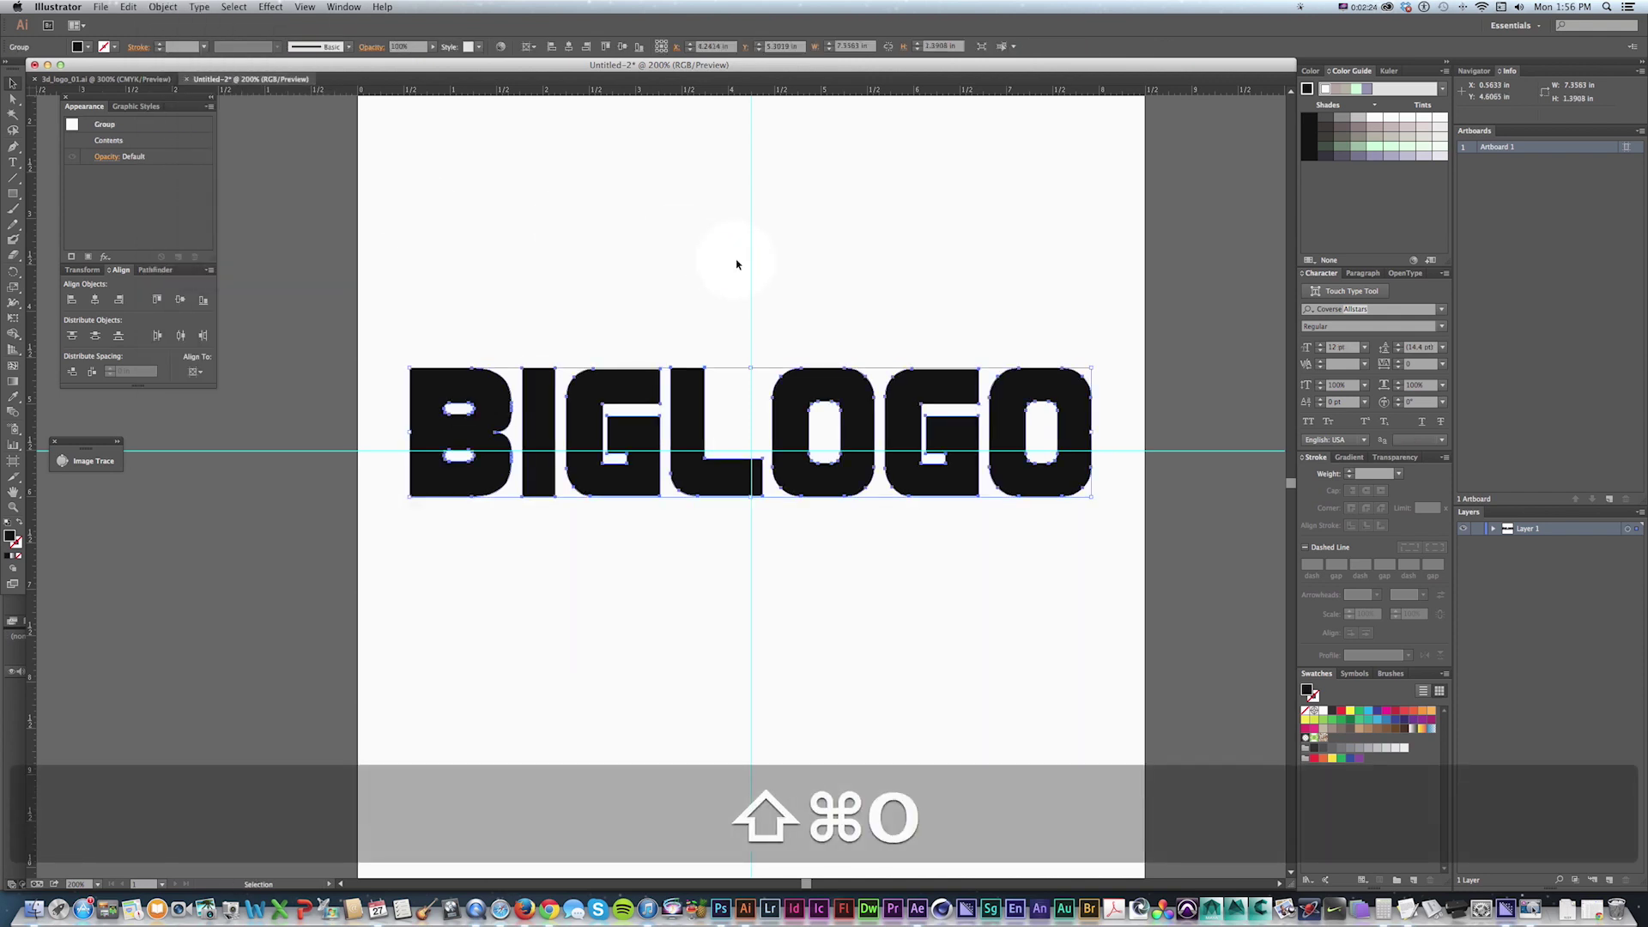
{"action": "key", "text": "z"}
{"action": "left_click_drag", "start_coordinate": [384, 325], "coordinate": [541, 474]}
{"action": "key", "text": "v"}
{"action": "key", "text": "super"}
{"action": "left_click", "coordinate": [382, 593], "text": "super"}
Step: Place a vertical guide along the right edge of the final O
{"action": "key", "text": "super+minus"}
{"action": "key", "text": "super+minus"}
{"action": "key", "text": "super+minus"}
{"action": "key", "text": "super+minus"}
{"action": "key", "text": "space"}
{"action": "left_click_drag", "start_coordinate": [1219, 468], "coordinate": [628, 479]}
{"action": "key", "text": "z"}
{"action": "left_click_drag", "start_coordinate": [899, 409], "coordinate": [1058, 498]}
{"action": "key", "text": "v"}
{"action": "left_click_drag", "start_coordinate": [29, 665], "coordinate": [920, 701]}
{"action": "key", "text": "super+minus"}
{"action": "key", "text": "super+minus"}
{"action": "key", "text": "super+minus"}
{"action": "key", "text": "super+minus"}
{"action": "key", "text": "super+minus"}
{"action": "key", "text": "super+minus"}
{"action": "key", "text": "super+minus"}
{"action": "key", "text": "super+minus"}
{"action": "key", "text": "space"}
{"action": "left_click_drag", "start_coordinate": [659, 522], "coordinate": [939, 553]}
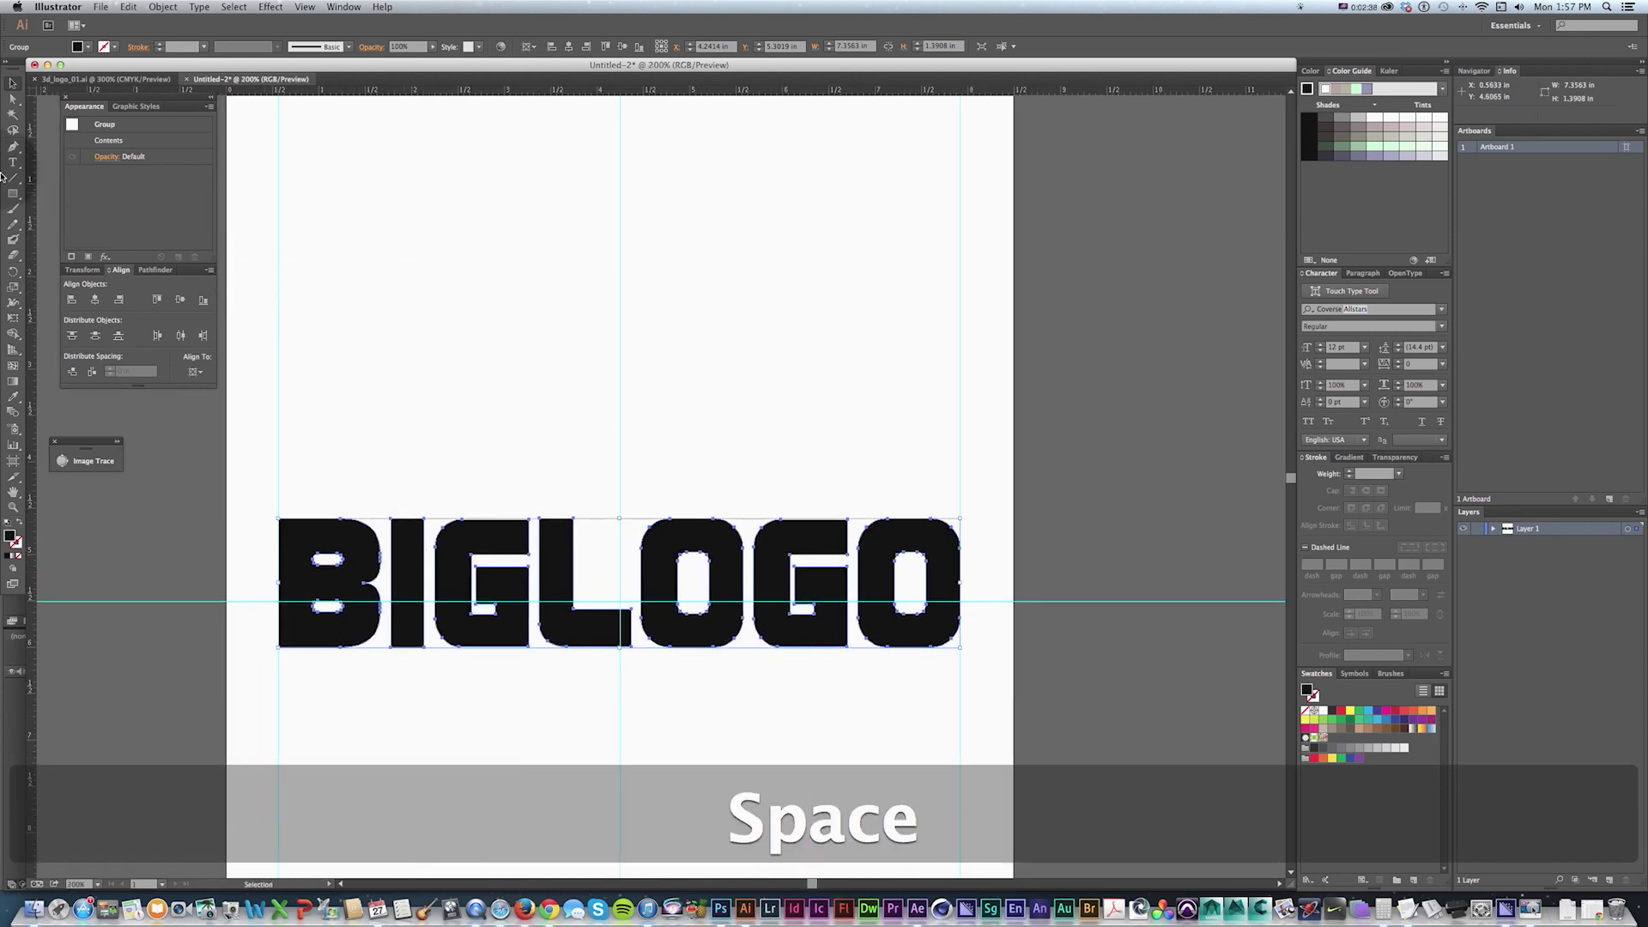
Step: Draw a thin black rectangle above the letters, spanning the outer guides, about 7.36 in wide and 0.24 in high
{"action": "key", "text": "m"}
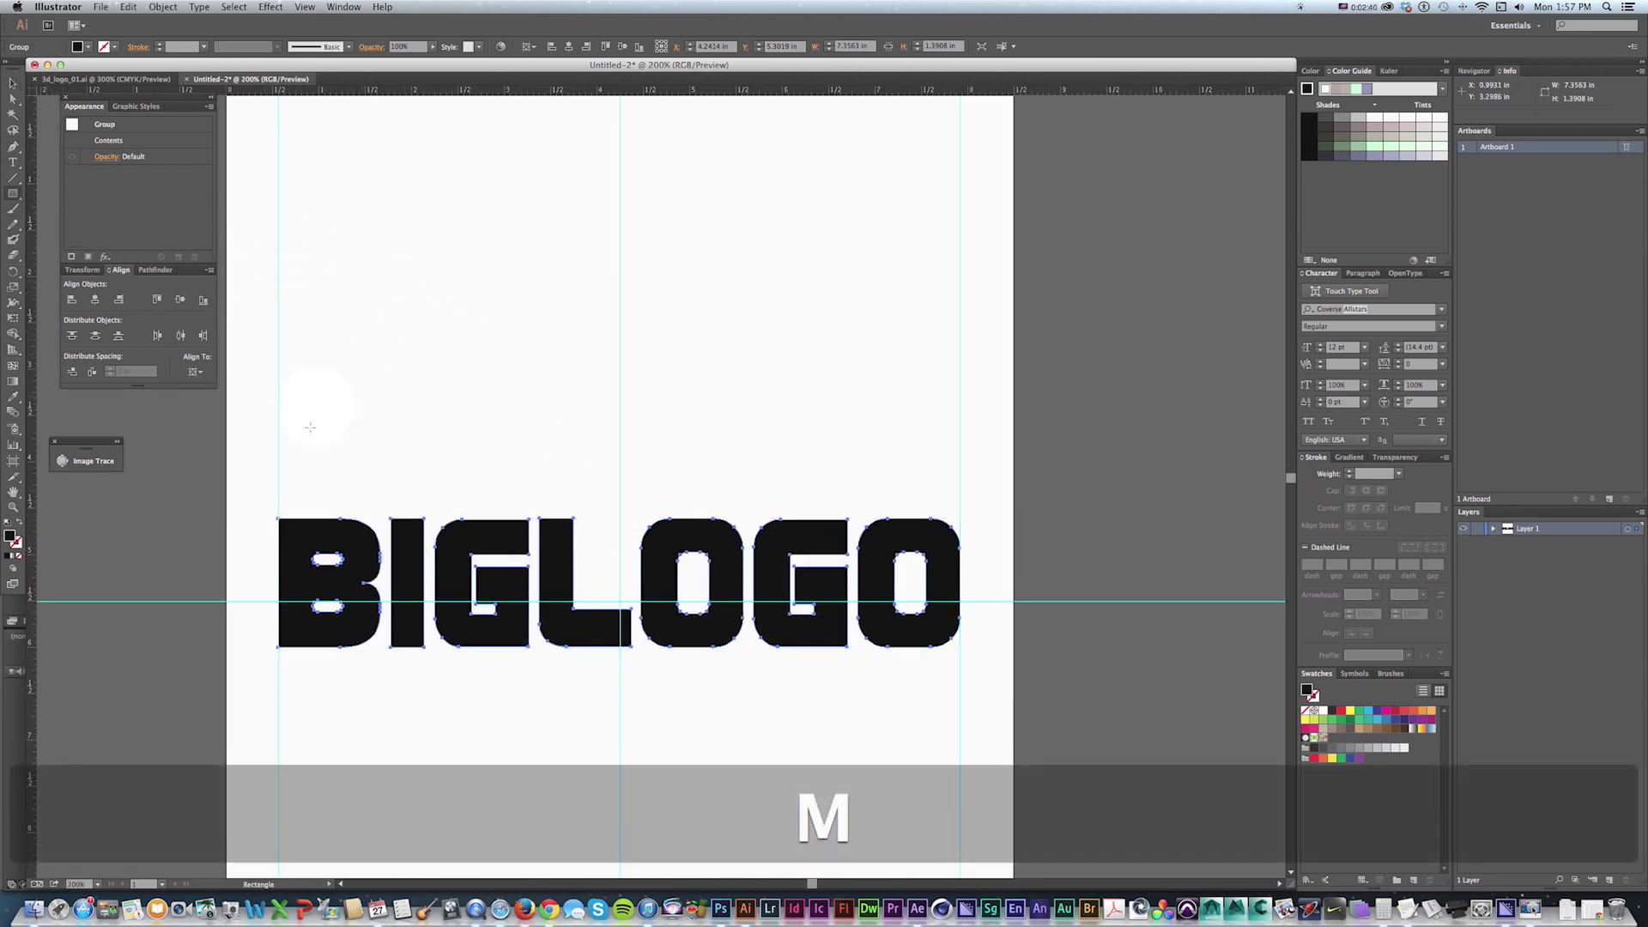
{"action": "left_click_drag", "start_coordinate": [278, 477], "coordinate": [956, 489]}
{"action": "key", "text": "v"}
{"action": "mouse_move", "coordinate": [708, 488]}
{"action": "left_mouse_down"}
{"action": "mouse_move", "coordinate": [751, 491]}
{"action": "mouse_move", "coordinate": [738, 495]}
{"action": "left_mouse_up"}
Step: Slightly round the corners of the thin bar above the letters
{"action": "key", "text": "space"}
{"action": "left_click_drag", "start_coordinate": [429, 455], "coordinate": [553, 454]}
{"action": "key", "text": "z"}
{"action": "left_click", "coordinate": [434, 455]}
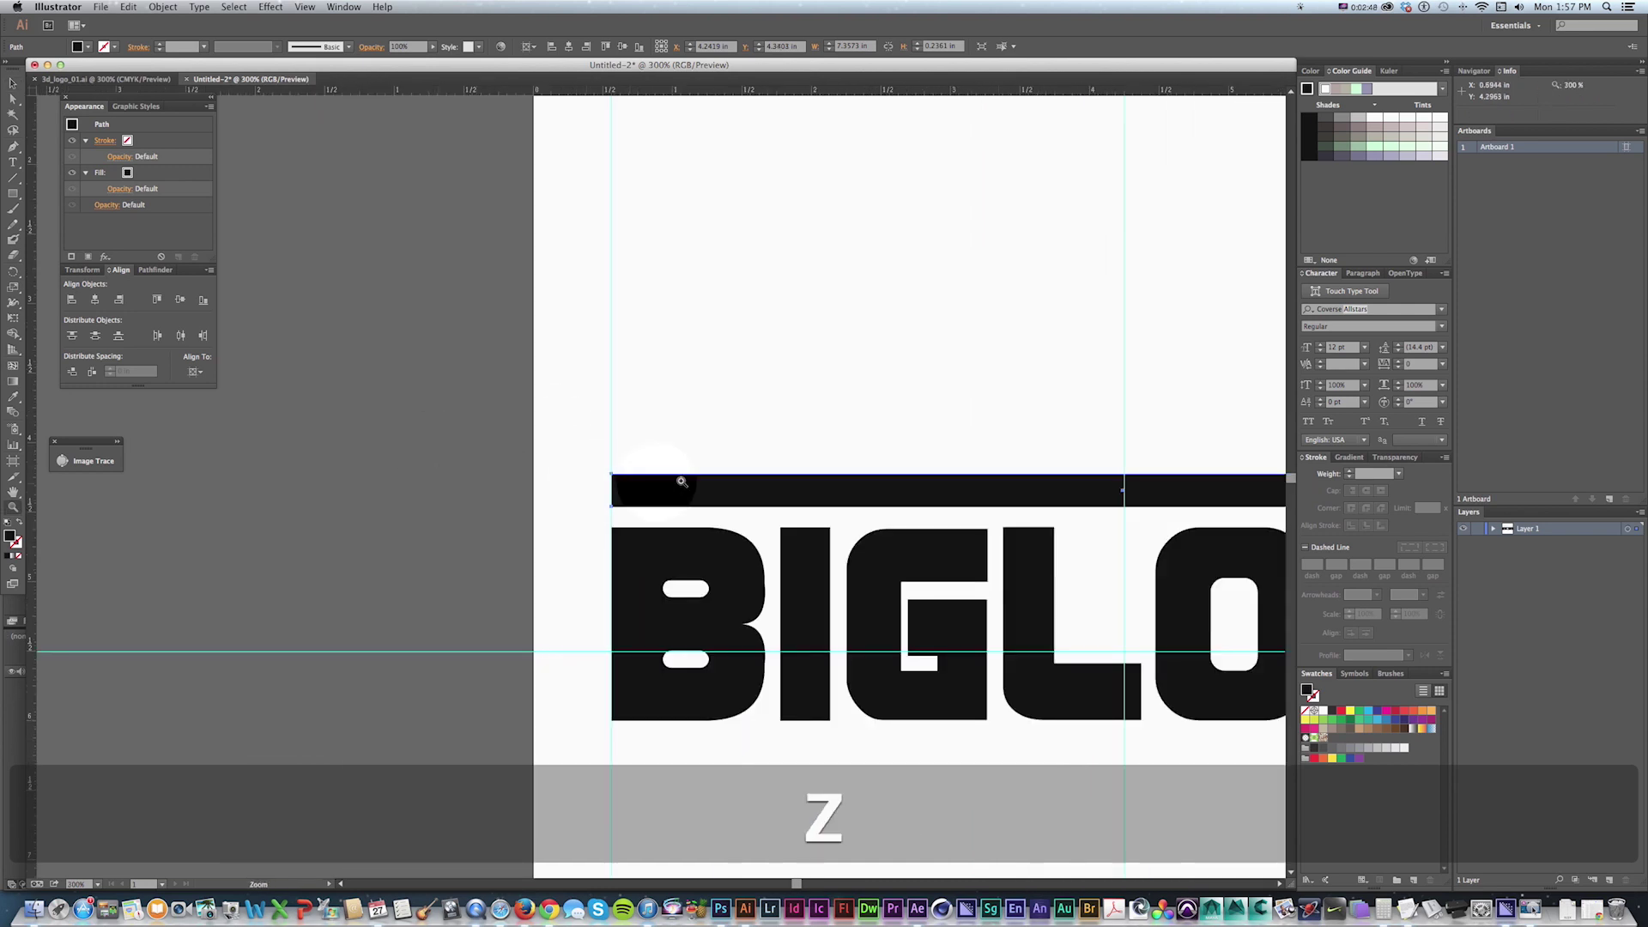
{"action": "left_click", "coordinate": [681, 481]}
{"action": "key", "text": "a"}
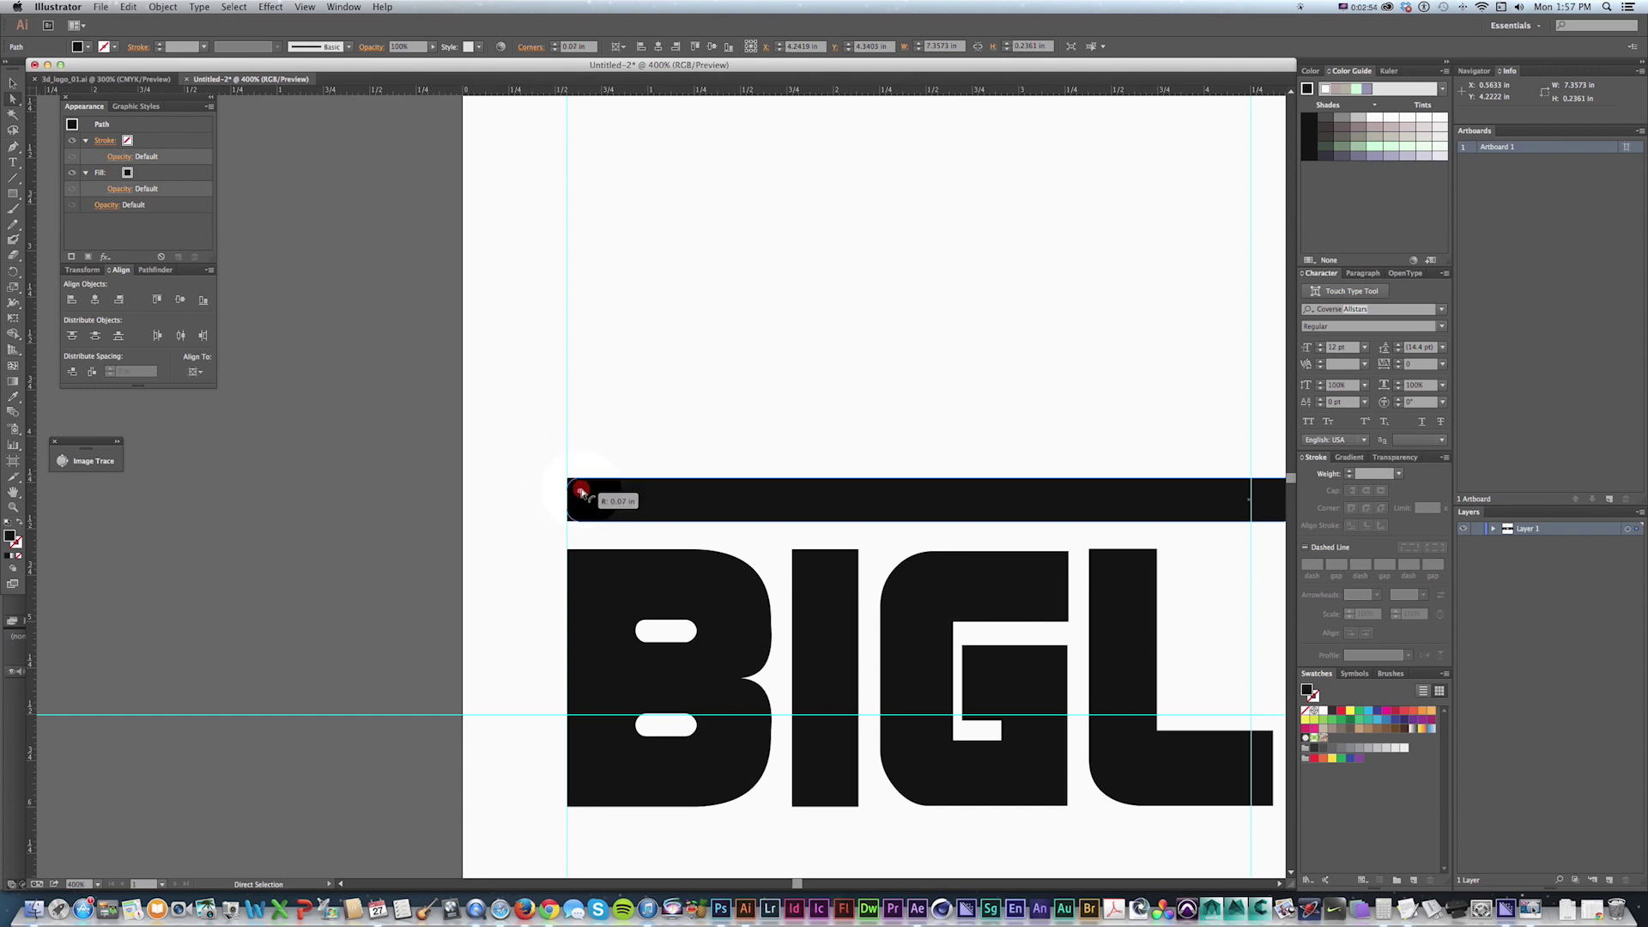
{"action": "key", "text": "space"}
{"action": "left_click_drag", "start_coordinate": [631, 508], "coordinate": [706, 400]}
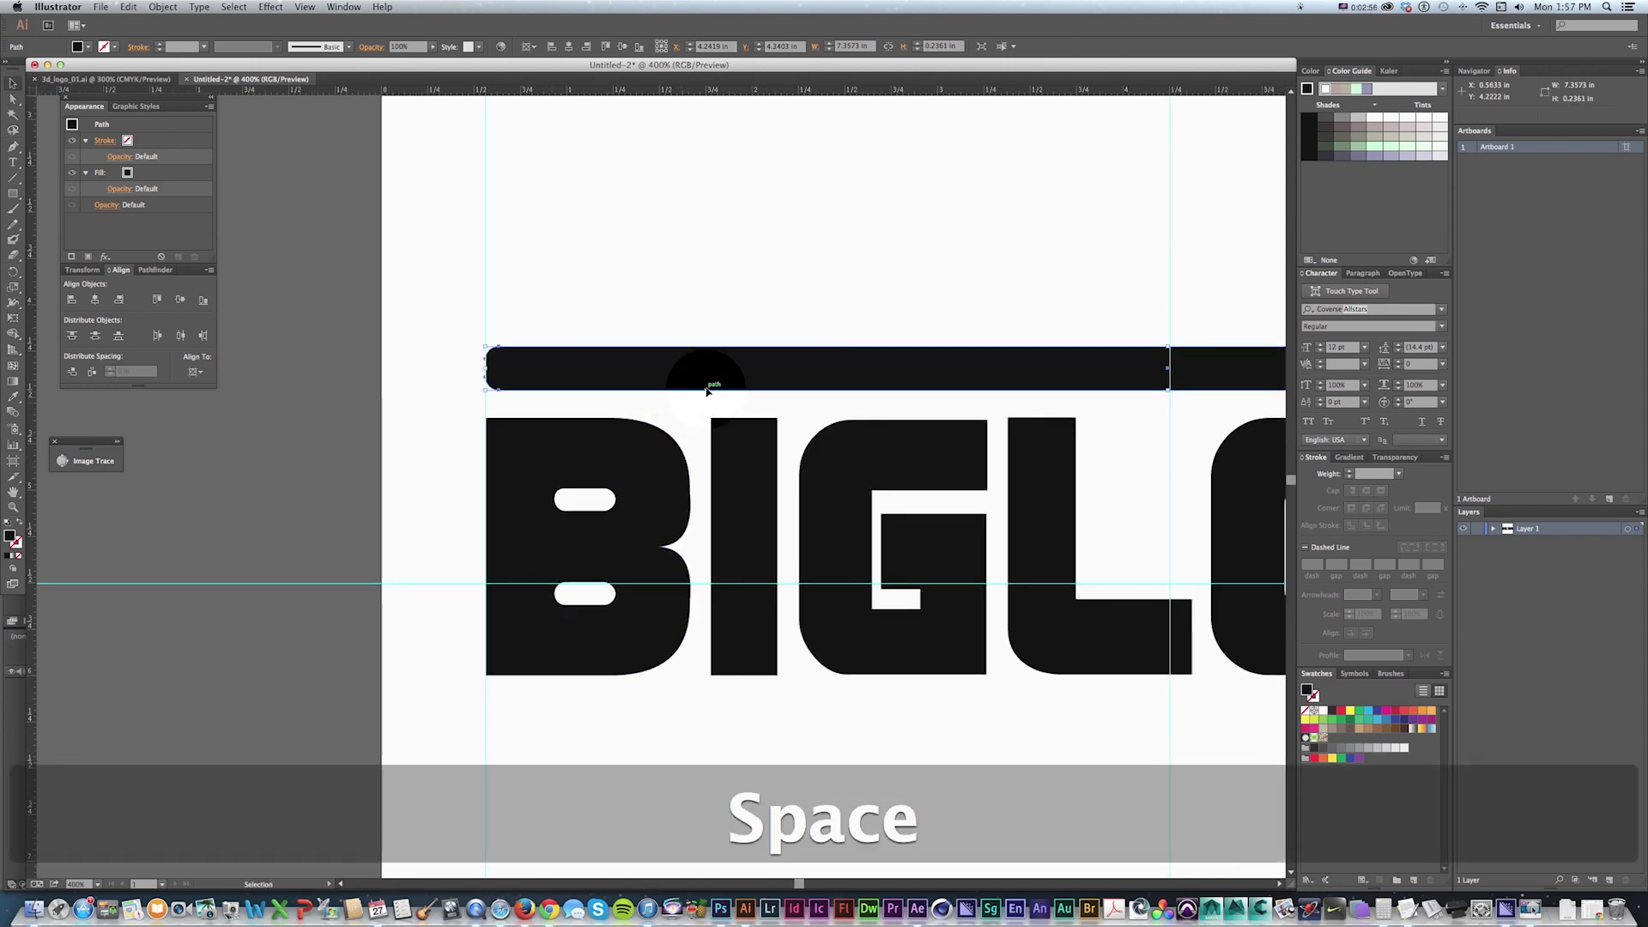
{"action": "left_click_drag", "start_coordinate": [13, 196], "coordinate": [75, 193]}
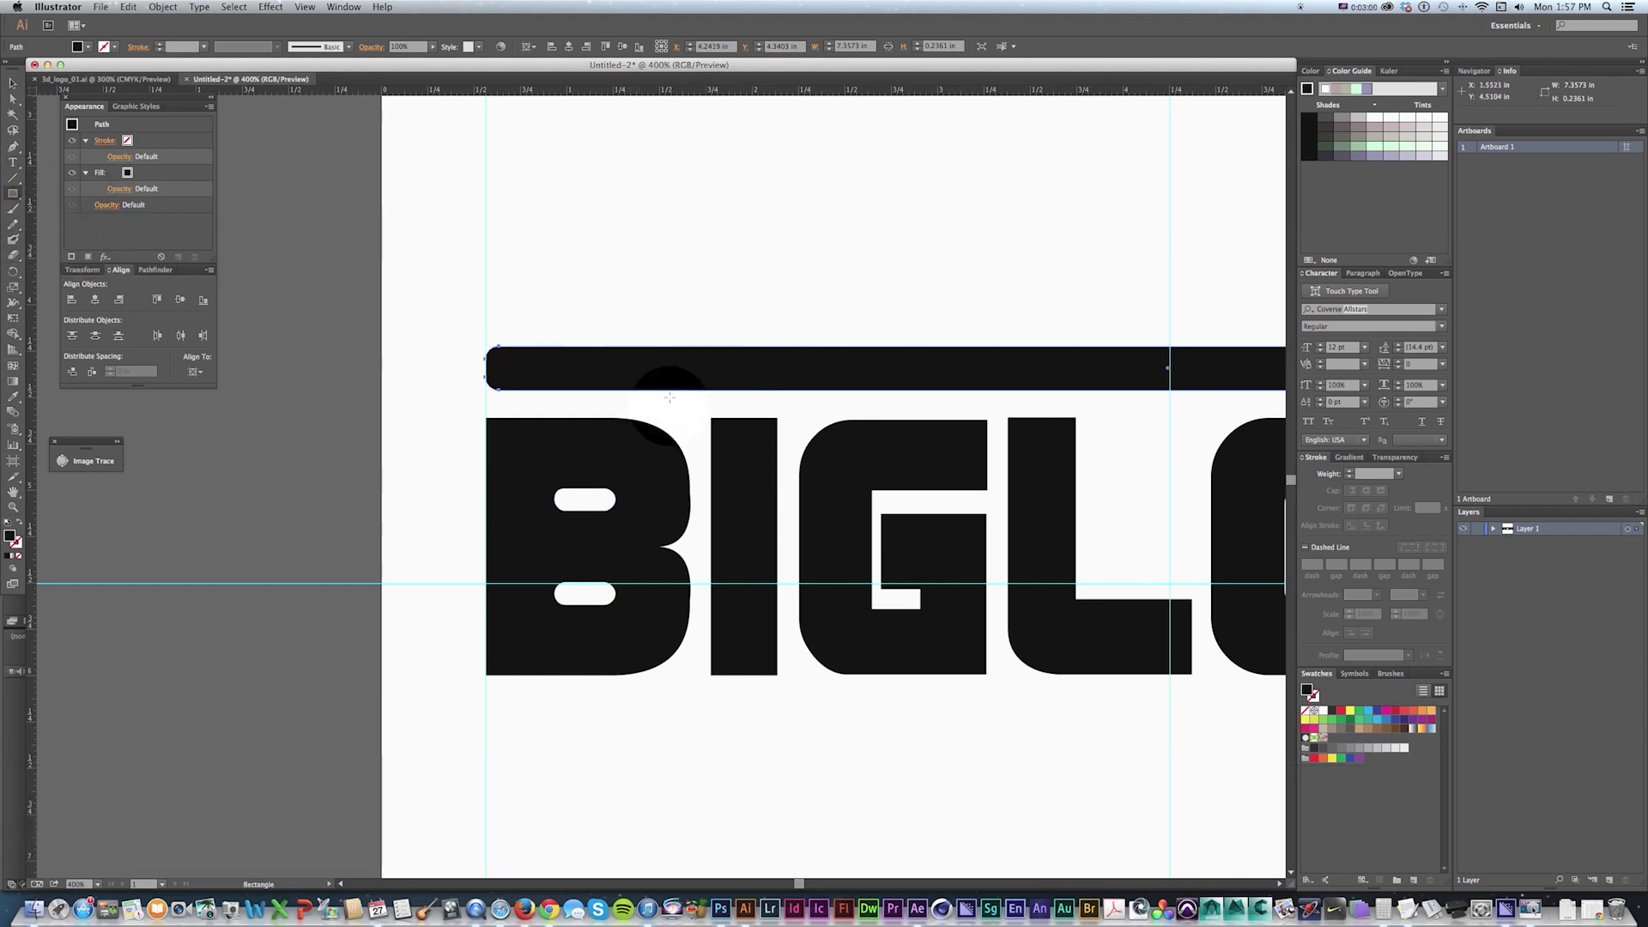
{"action": "key", "text": "v"}
Step: Nudge the rounded bar down slightly closer to the tops of the letters
{"action": "key", "text": "space"}
{"action": "left_click_drag", "start_coordinate": [601, 415], "coordinate": [578, 297]}
{"action": "key", "text": "super+minus"}
{"action": "key", "text": "super+minus"}
{"action": "key", "text": "space"}
{"action": "key", "text": "Down"}
{"action": "key", "text": "Down"}
{"action": "key", "text": "Down"}
{"action": "key", "text": "Down"}
Step: Copy the rounded bar straight down below the letters and nudge it to match the upper bar's gap
{"action": "left_click_drag", "start_coordinate": [583, 371], "coordinate": [593, 539]}
{"action": "key", "text": "space"}
{"action": "left_click_drag", "start_coordinate": [799, 488], "coordinate": [707, 490]}
{"action": "key", "text": "Up"}
{"action": "key", "text": "Down"}
{"action": "key", "text": "Up"}
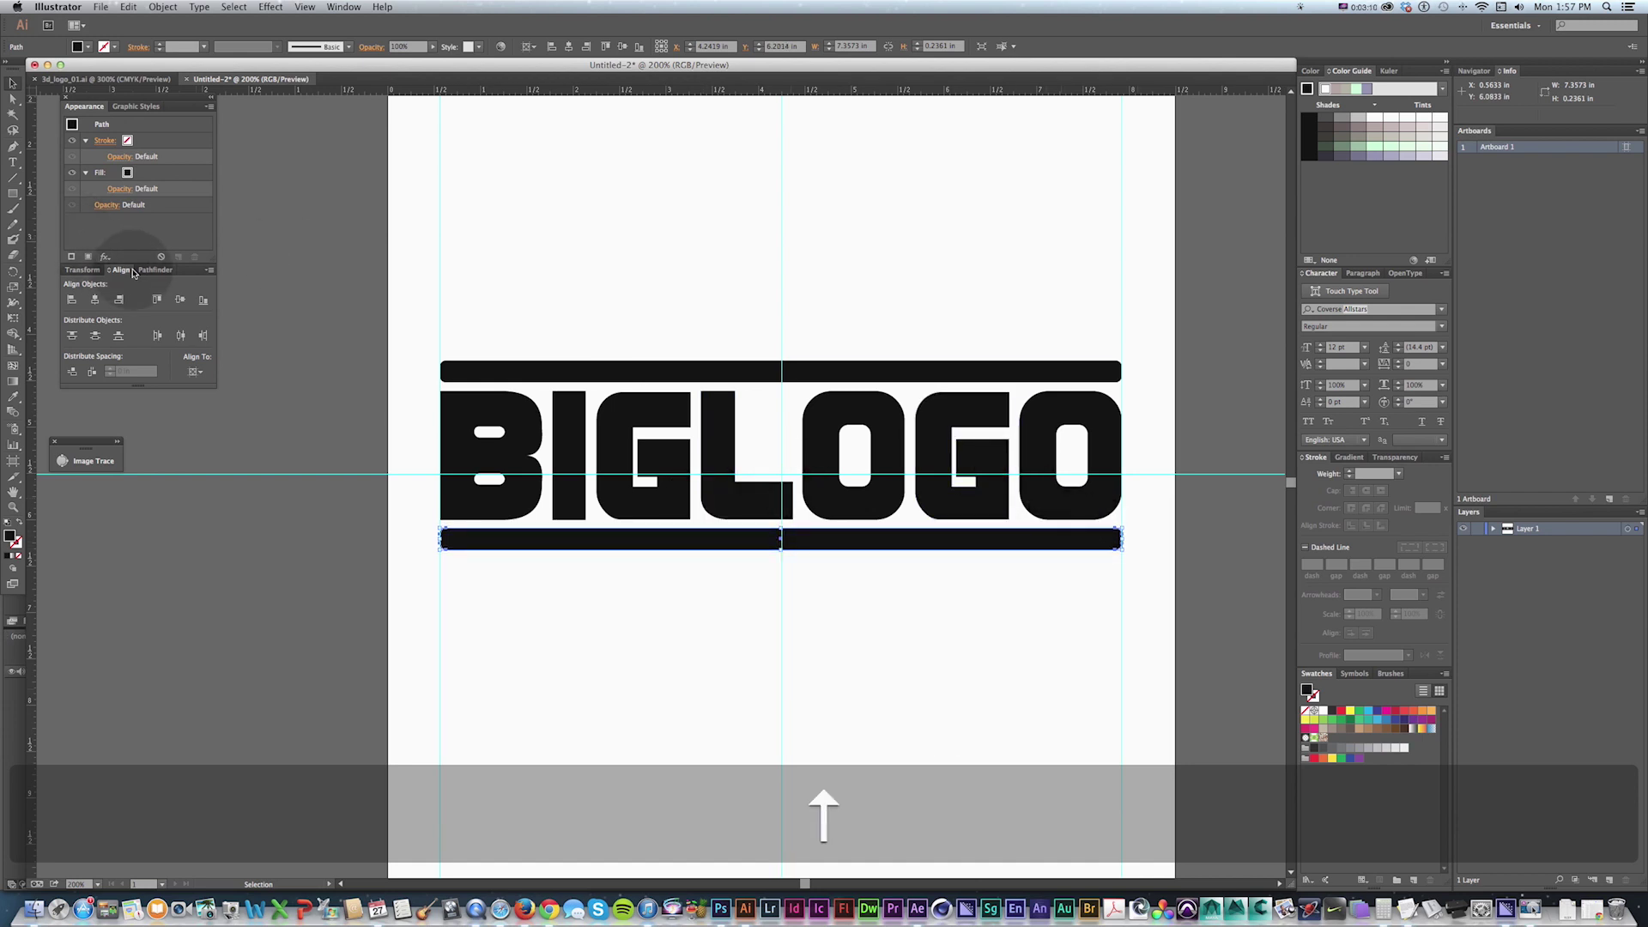
Step: Unite the BIGLOGO letters and both bars with the Pathfinder
{"action": "left_click", "coordinate": [152, 269]}
{"action": "key", "text": "v"}
{"action": "left_click_drag", "start_coordinate": [405, 293], "coordinate": [944, 586]}
{"action": "key", "text": "space"}
{"action": "left_click_drag", "start_coordinate": [750, 533], "coordinate": [839, 541]}
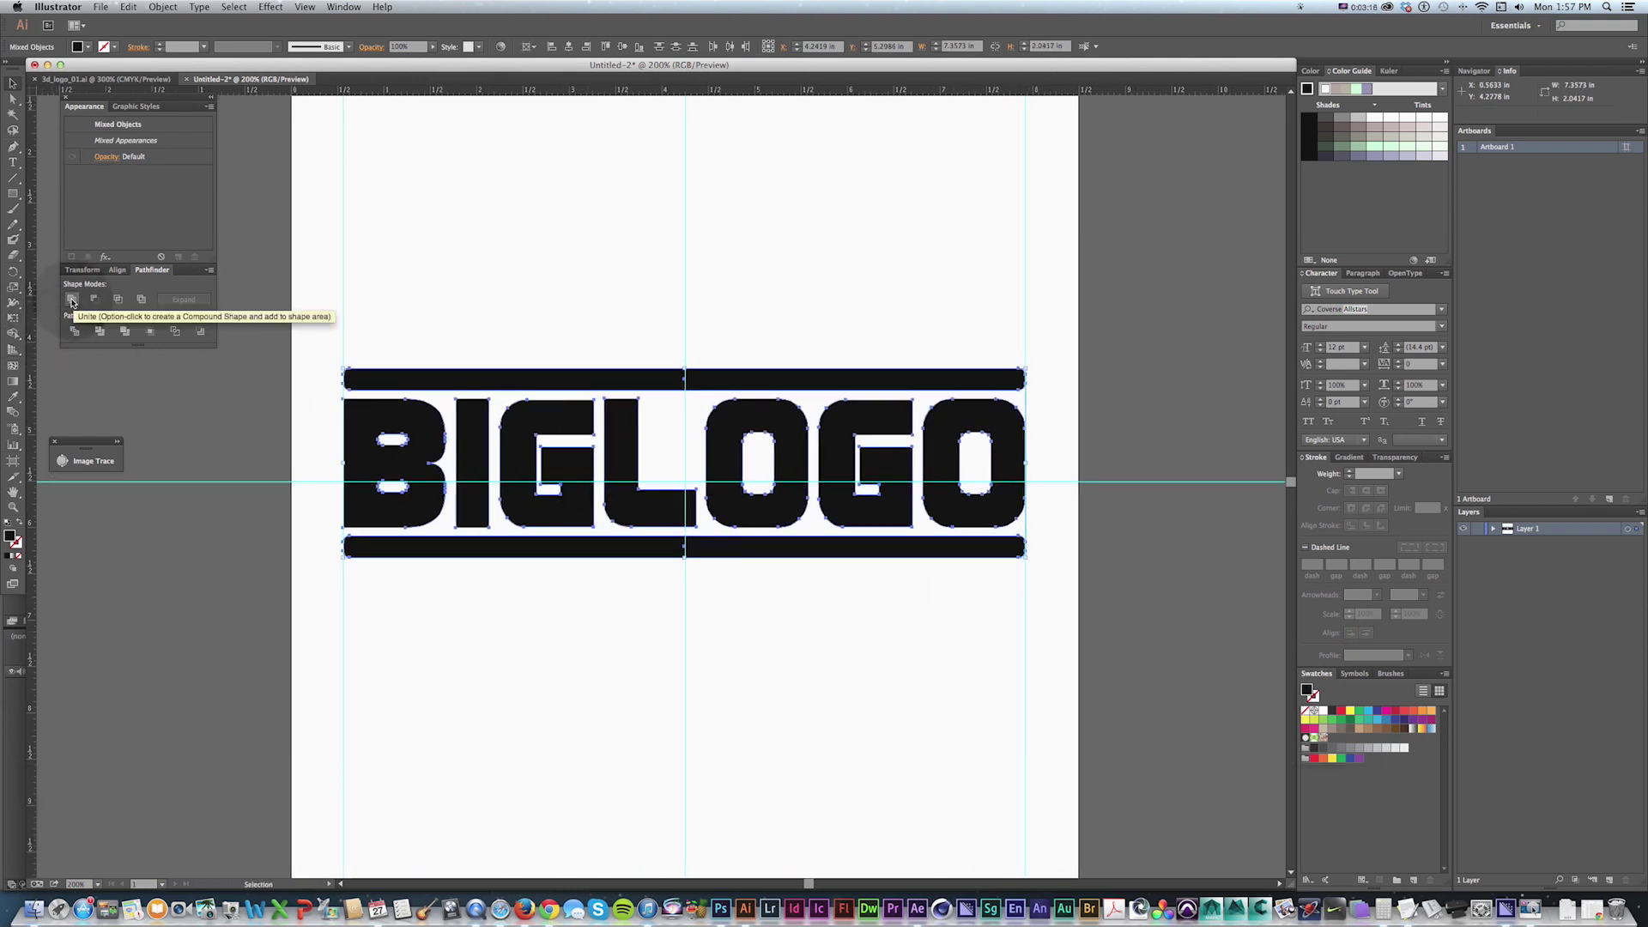
{"action": "left_click", "coordinate": [72, 300]}
Step: Examine the reference logo in 3d_logo_01.ai for its surrounding shapes, and return to the untitled document
{"action": "key", "text": "space"}
{"action": "left_click_drag", "start_coordinate": [695, 334], "coordinate": [755, 339]}
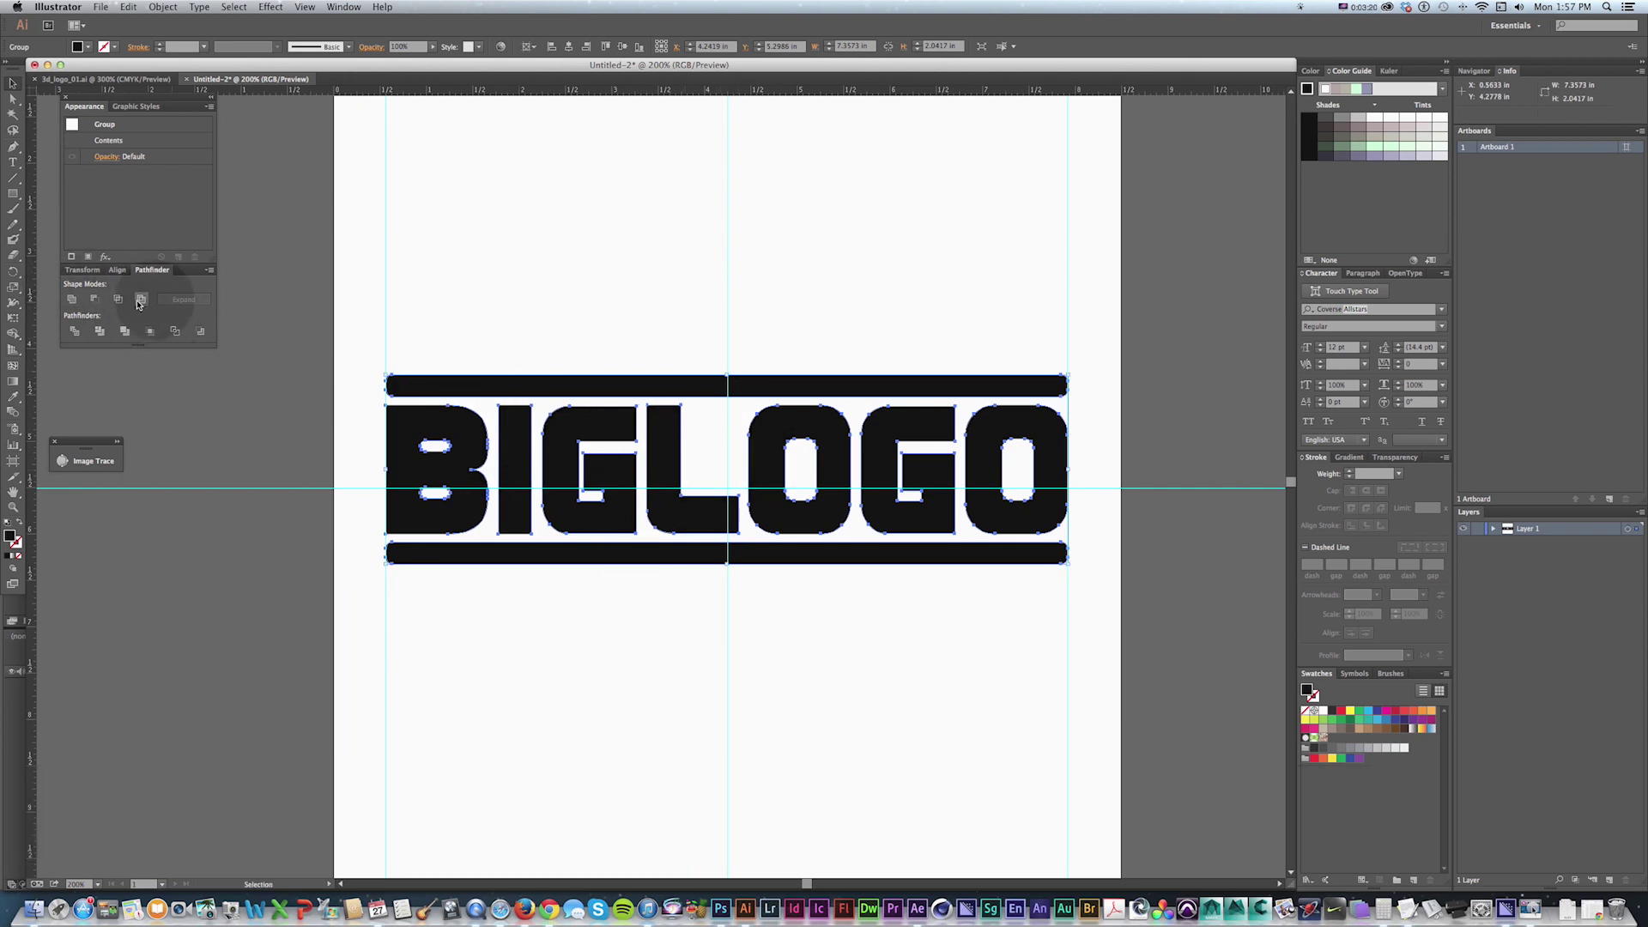
{"action": "left_click", "coordinate": [328, 7]}
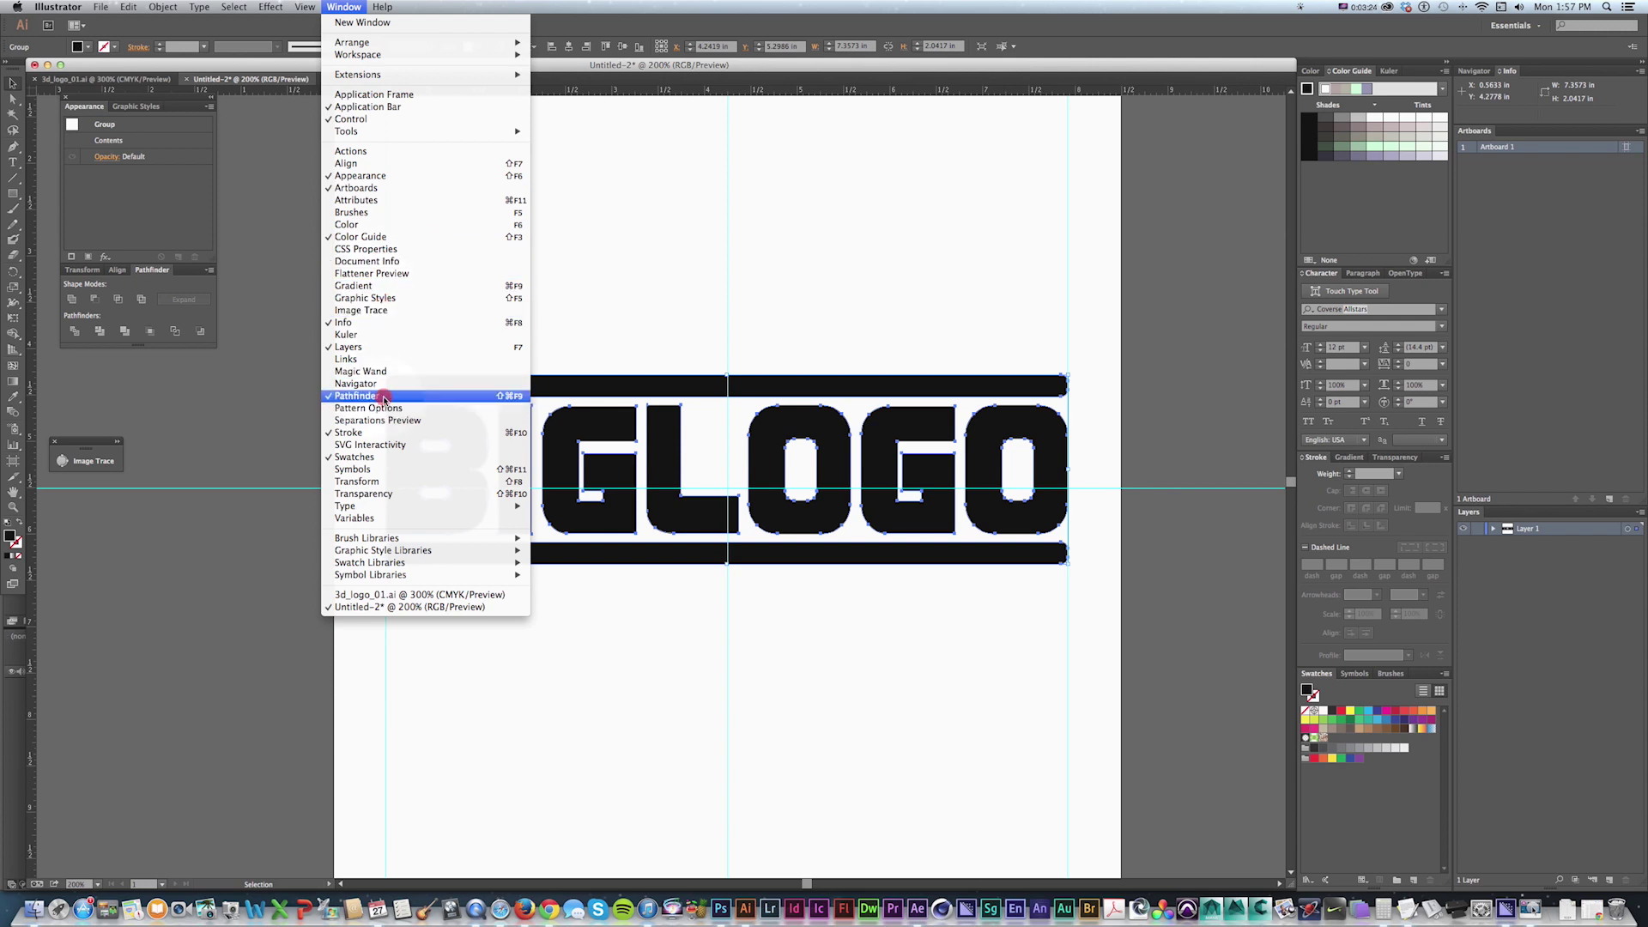
{"action": "left_click", "coordinate": [701, 338]}
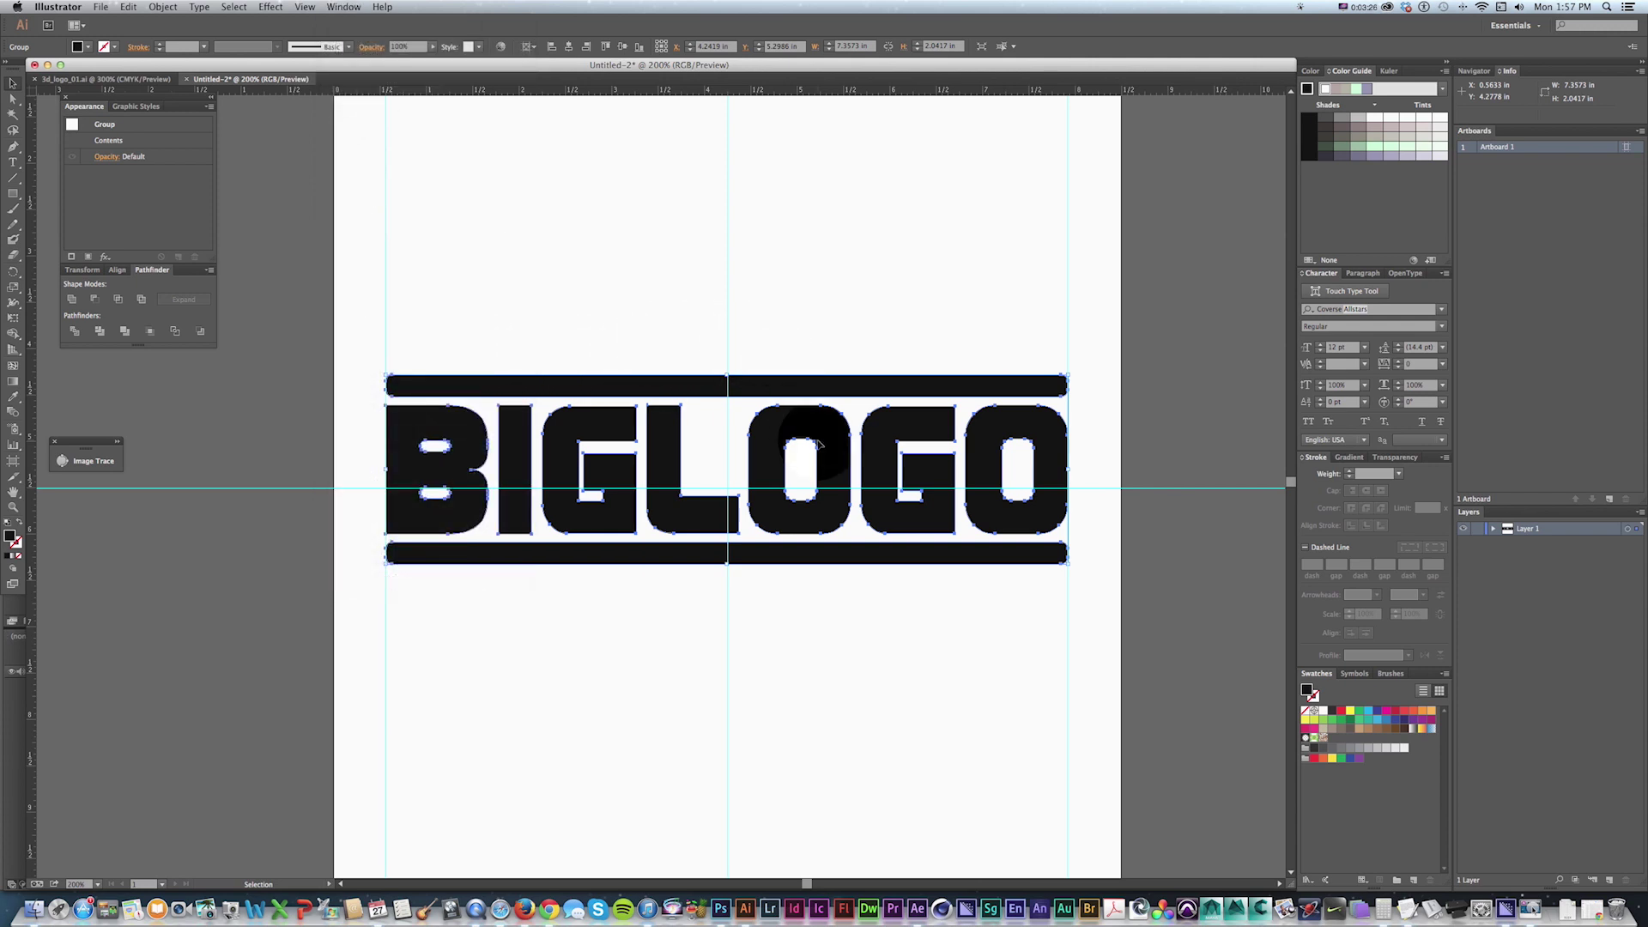
{"action": "key", "text": "space"}
{"action": "left_click_drag", "start_coordinate": [721, 364], "coordinate": [727, 392]}
{"action": "key", "text": "super+grave"}
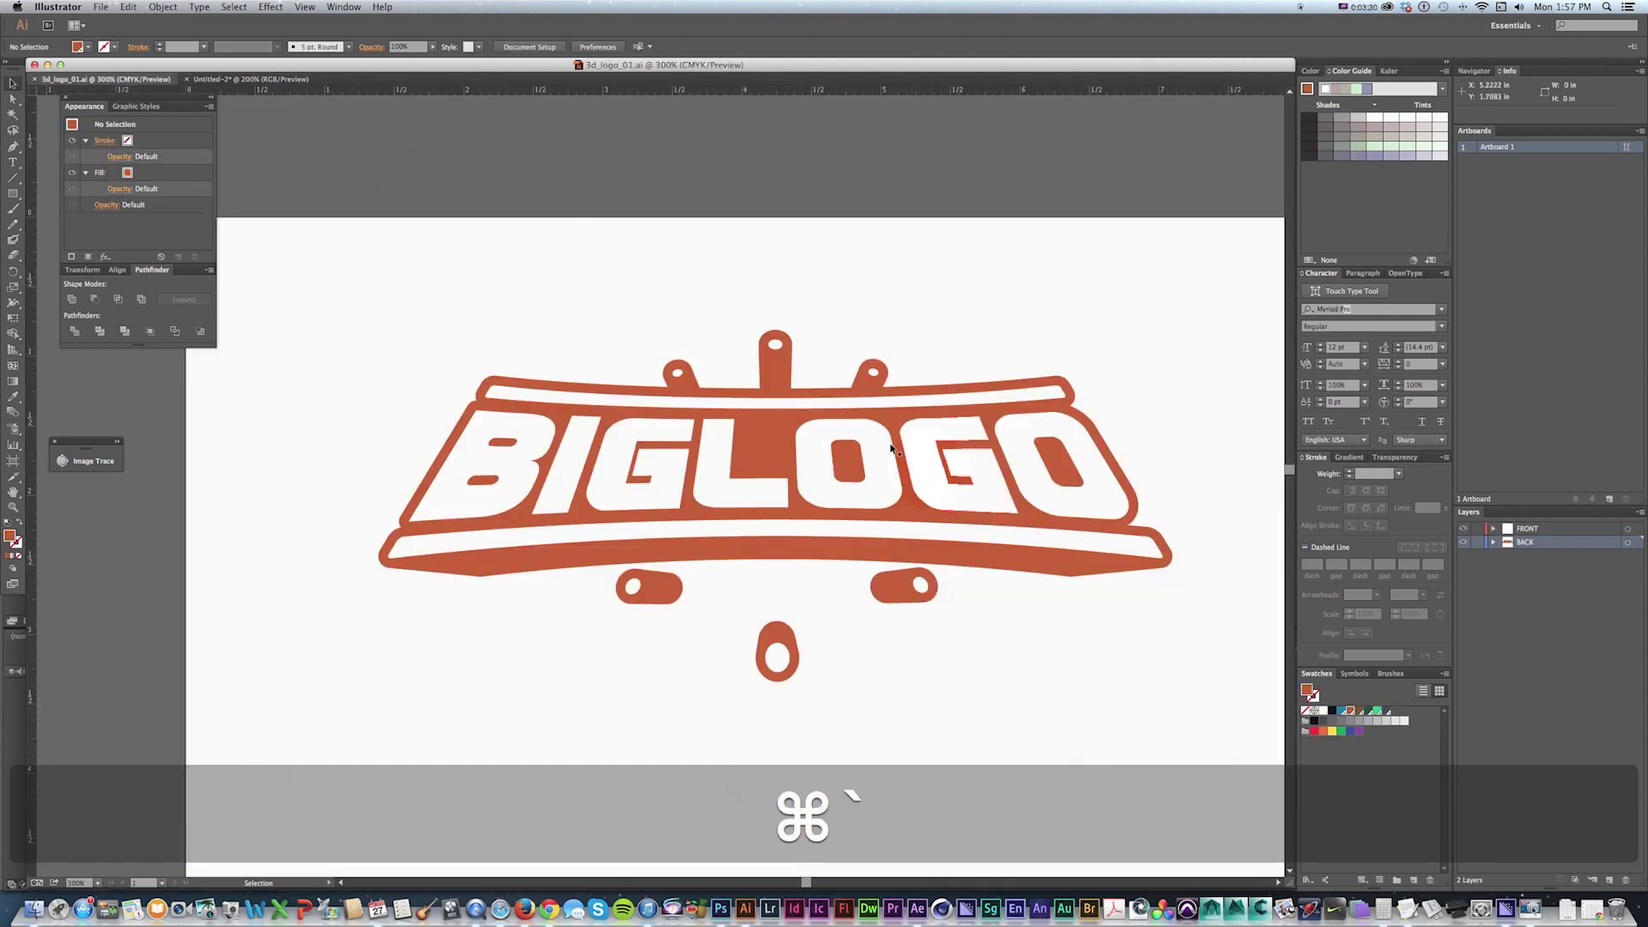
{"action": "key", "text": "super+grave"}
{"action": "key", "text": "space"}
{"action": "left_click_drag", "start_coordinate": [765, 382], "coordinate": [794, 379]}
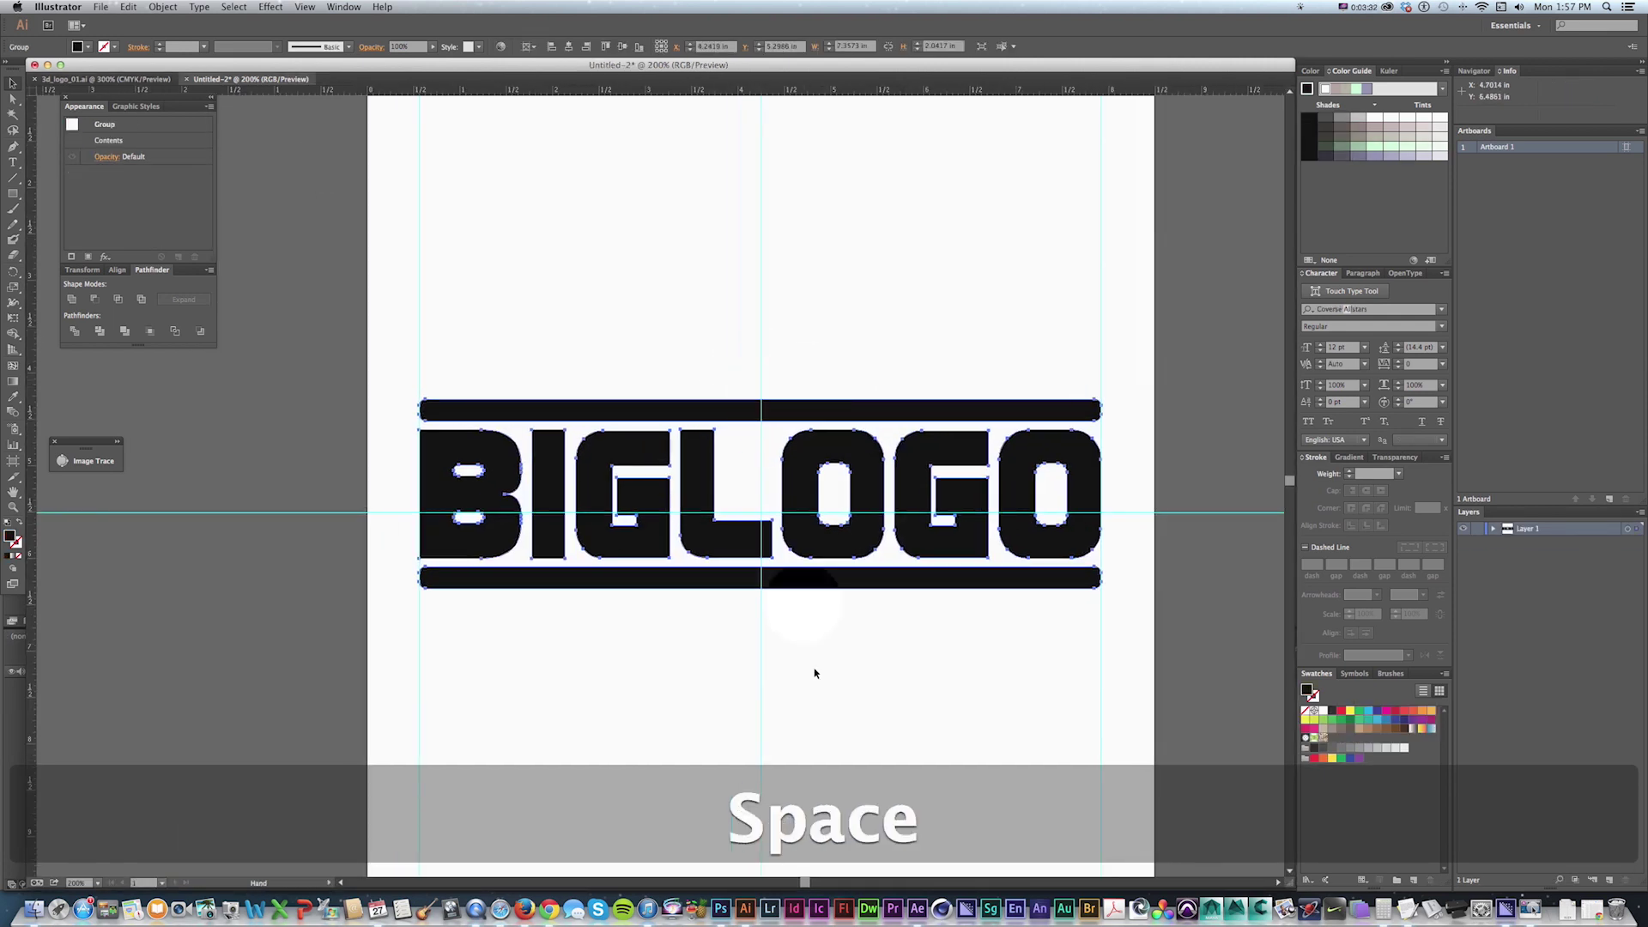
Step: Move the united lettering and bars down to centre them on the horizontal guide at Y 5.5 in
{"action": "key", "text": "v"}
{"action": "left_click_drag", "start_coordinate": [1131, 654], "coordinate": [364, 386]}
{"action": "left_click_drag", "start_coordinate": [532, 416], "coordinate": [537, 431]}
{"action": "key", "text": "v"}
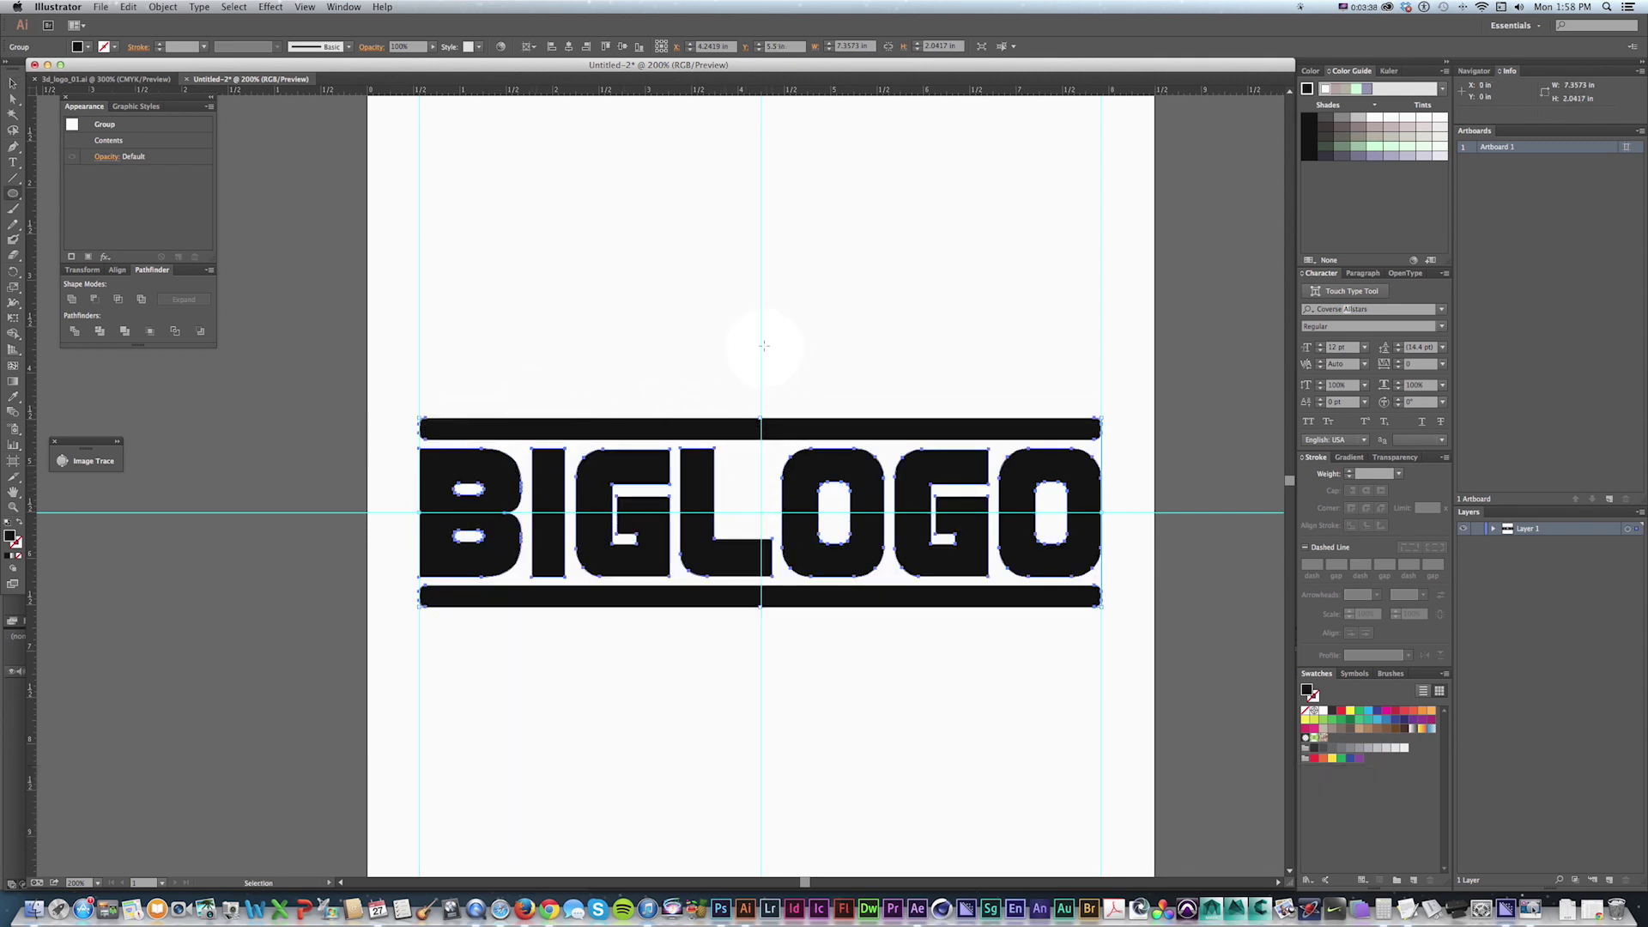
Step: Draw a black circle about 0.22 in in diameter above the upper bar, centred on the middle vertical guide
{"action": "key", "text": "l"}
{"action": "left_click_drag", "start_coordinate": [760, 336], "coordinate": [769, 348]}
{"action": "key", "text": "v"}
{"action": "left_click_drag", "start_coordinate": [1065, 653], "coordinate": [444, 404]}
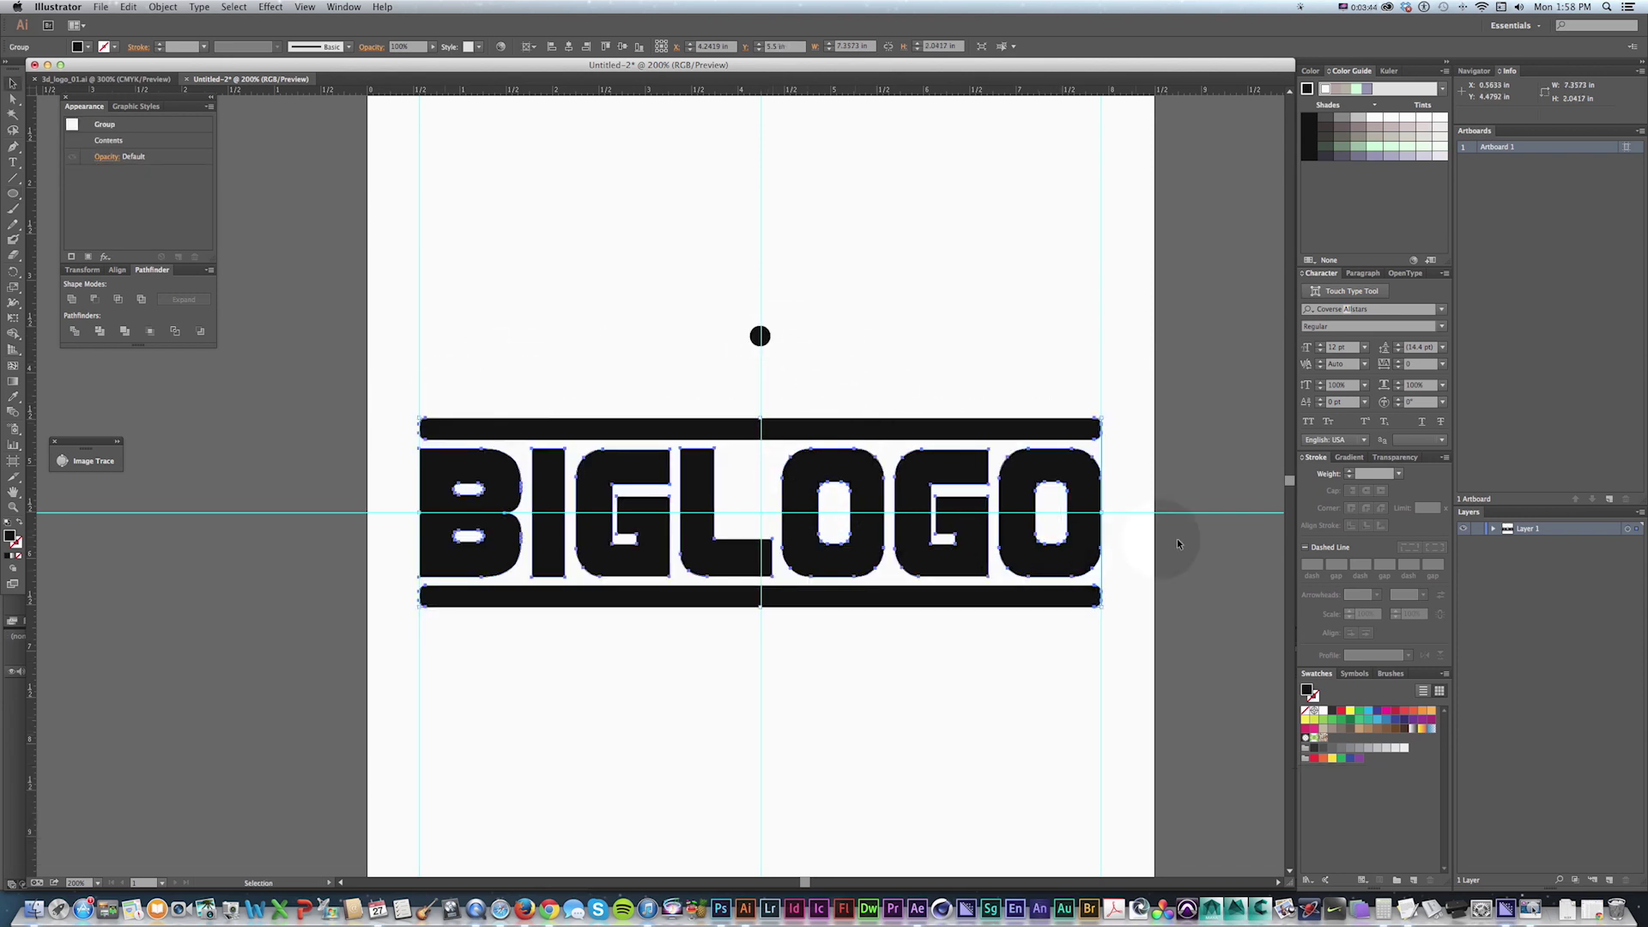
Step: Rotate copies of the circle in -45° steps around the centre guide intersection to form a ring of eight
{"action": "key", "text": "v"}
{"action": "left_click_drag", "start_coordinate": [708, 366], "coordinate": [708, 366]}
{"action": "key", "text": "r"}
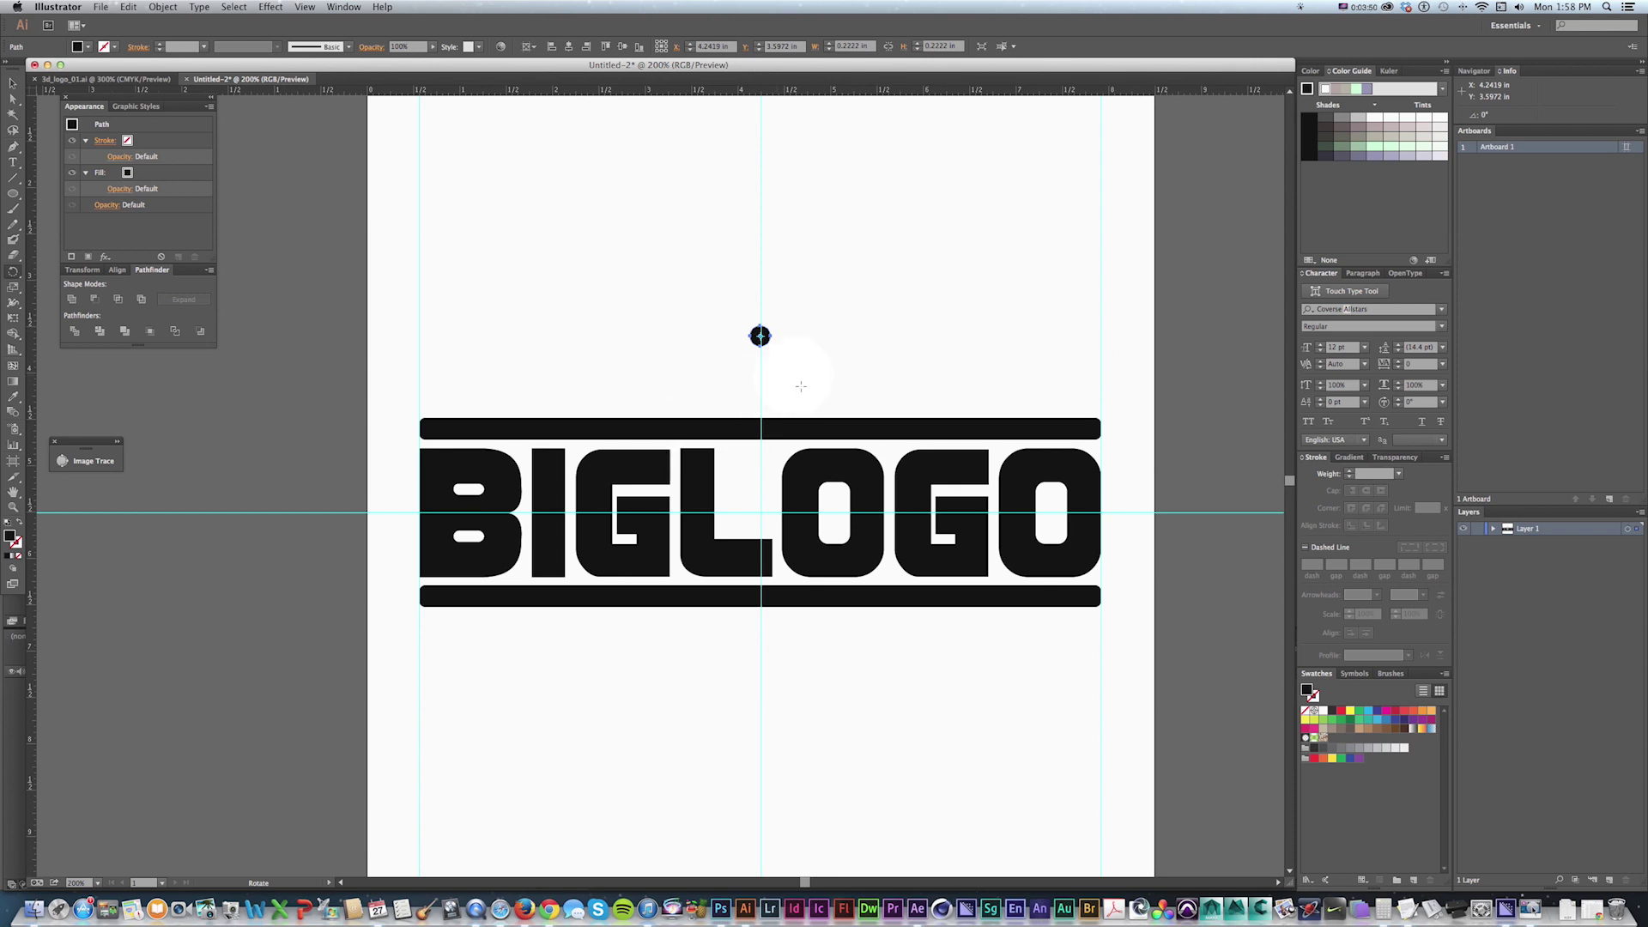
{"action": "left_click", "coordinate": [760, 512]}
{"action": "left_click_drag", "start_coordinate": [793, 348], "coordinate": [902, 399]}
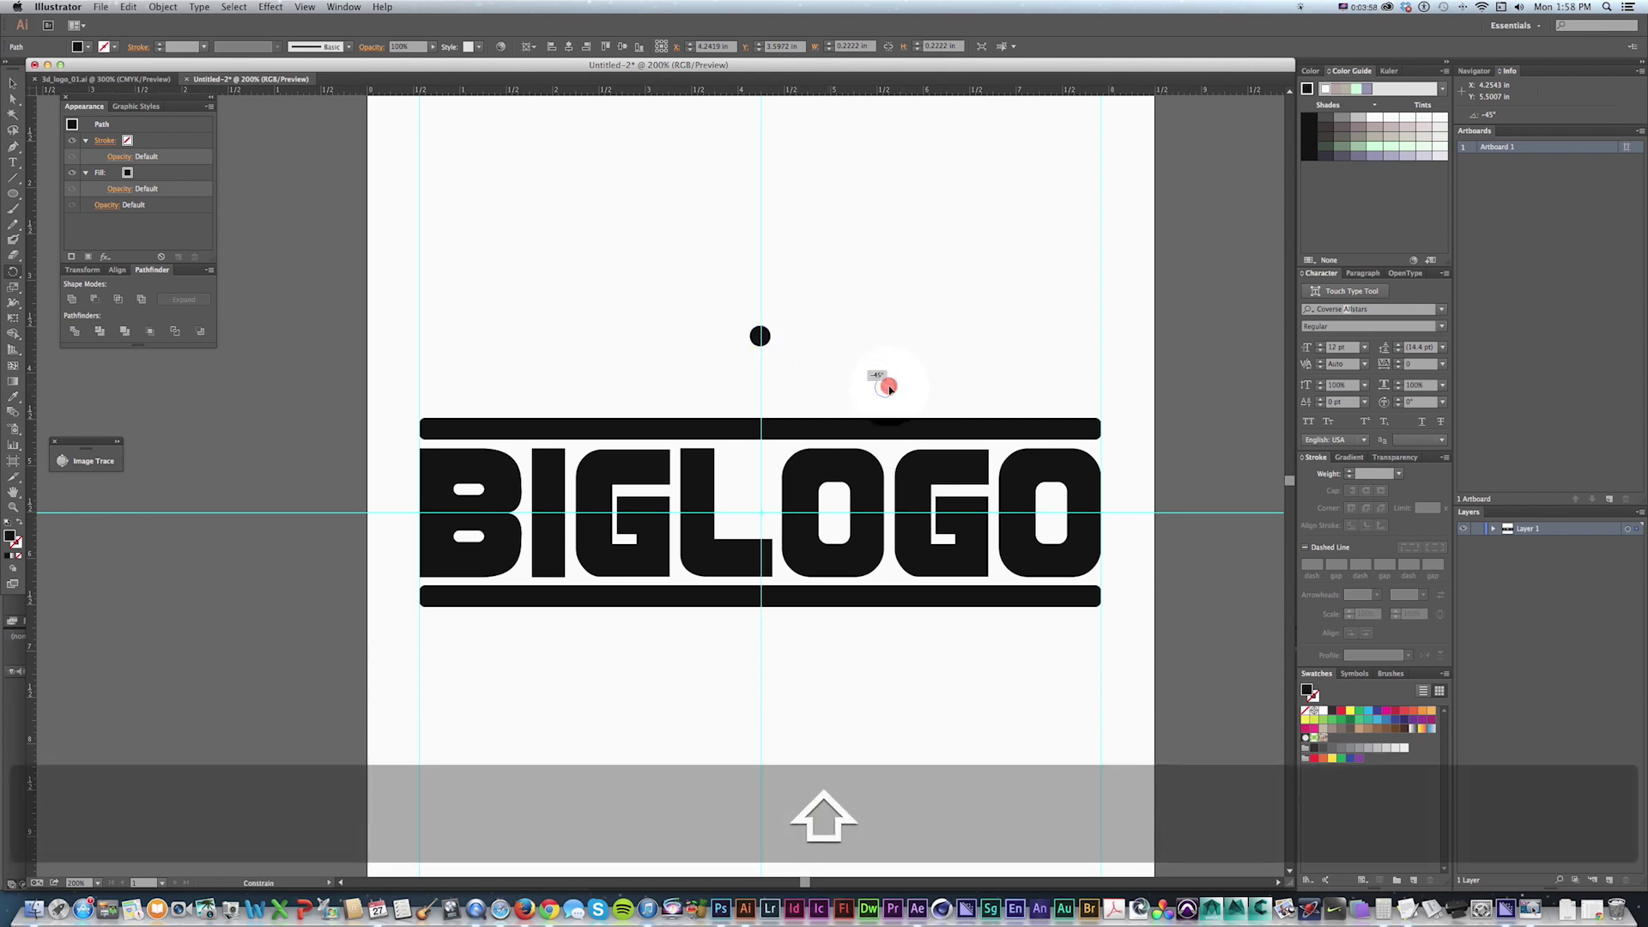
{"action": "key", "text": "alt"}
{"action": "left_click_drag", "start_coordinate": [889, 387], "coordinate": [926, 359]}
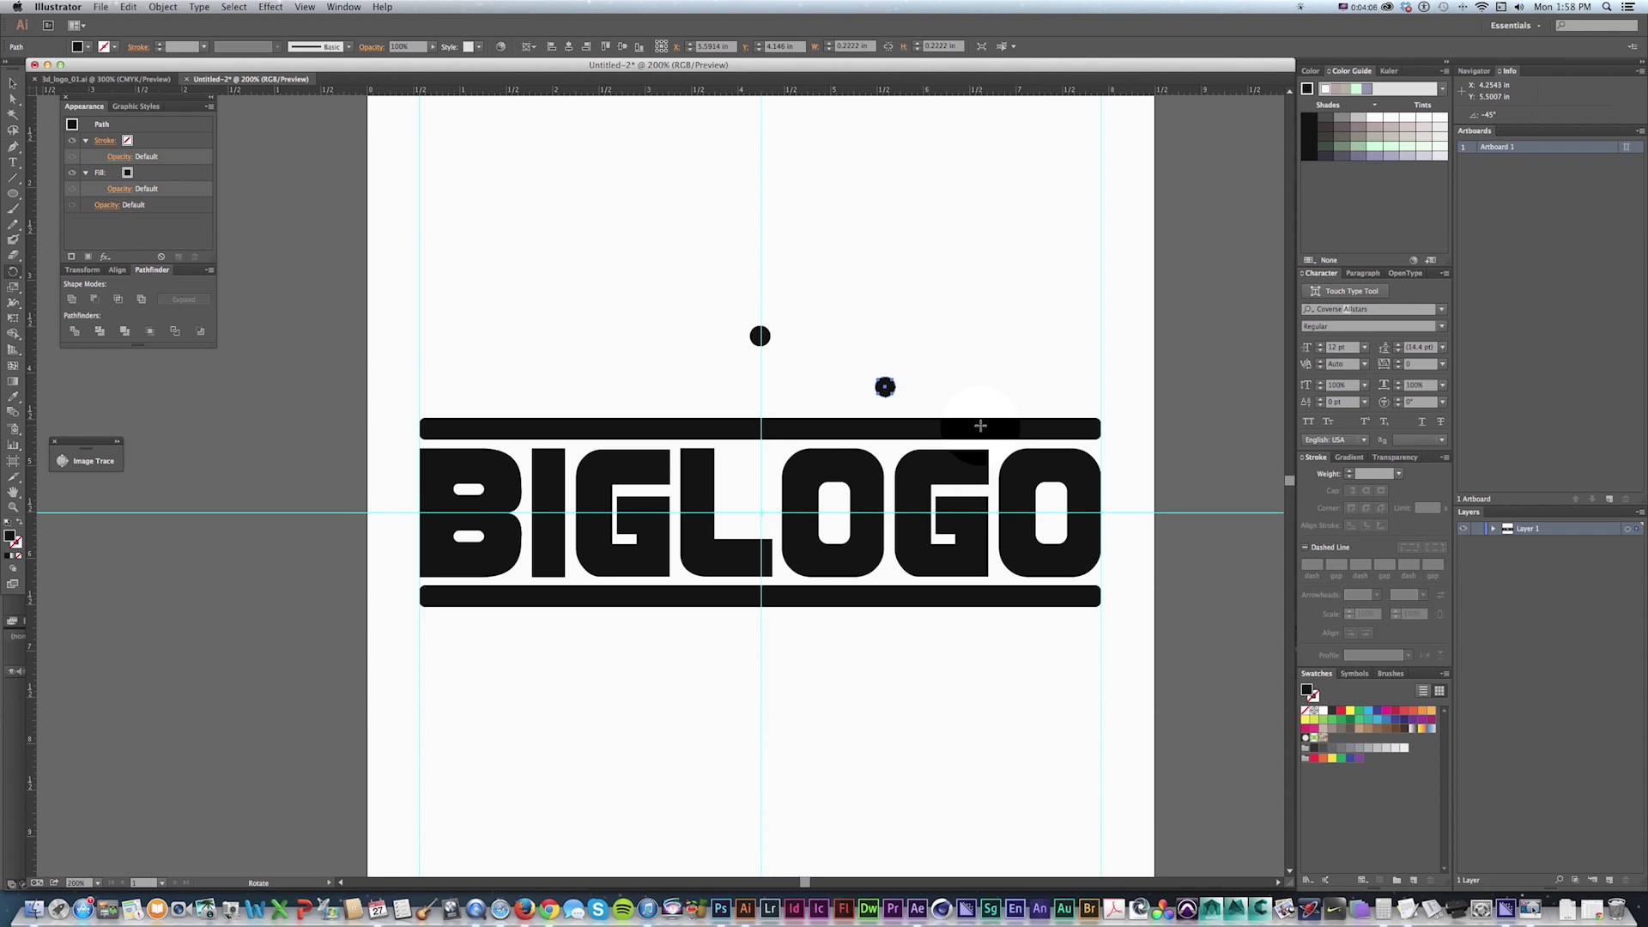
{"action": "key", "text": "super+d"}
{"action": "key", "text": "super+d"}
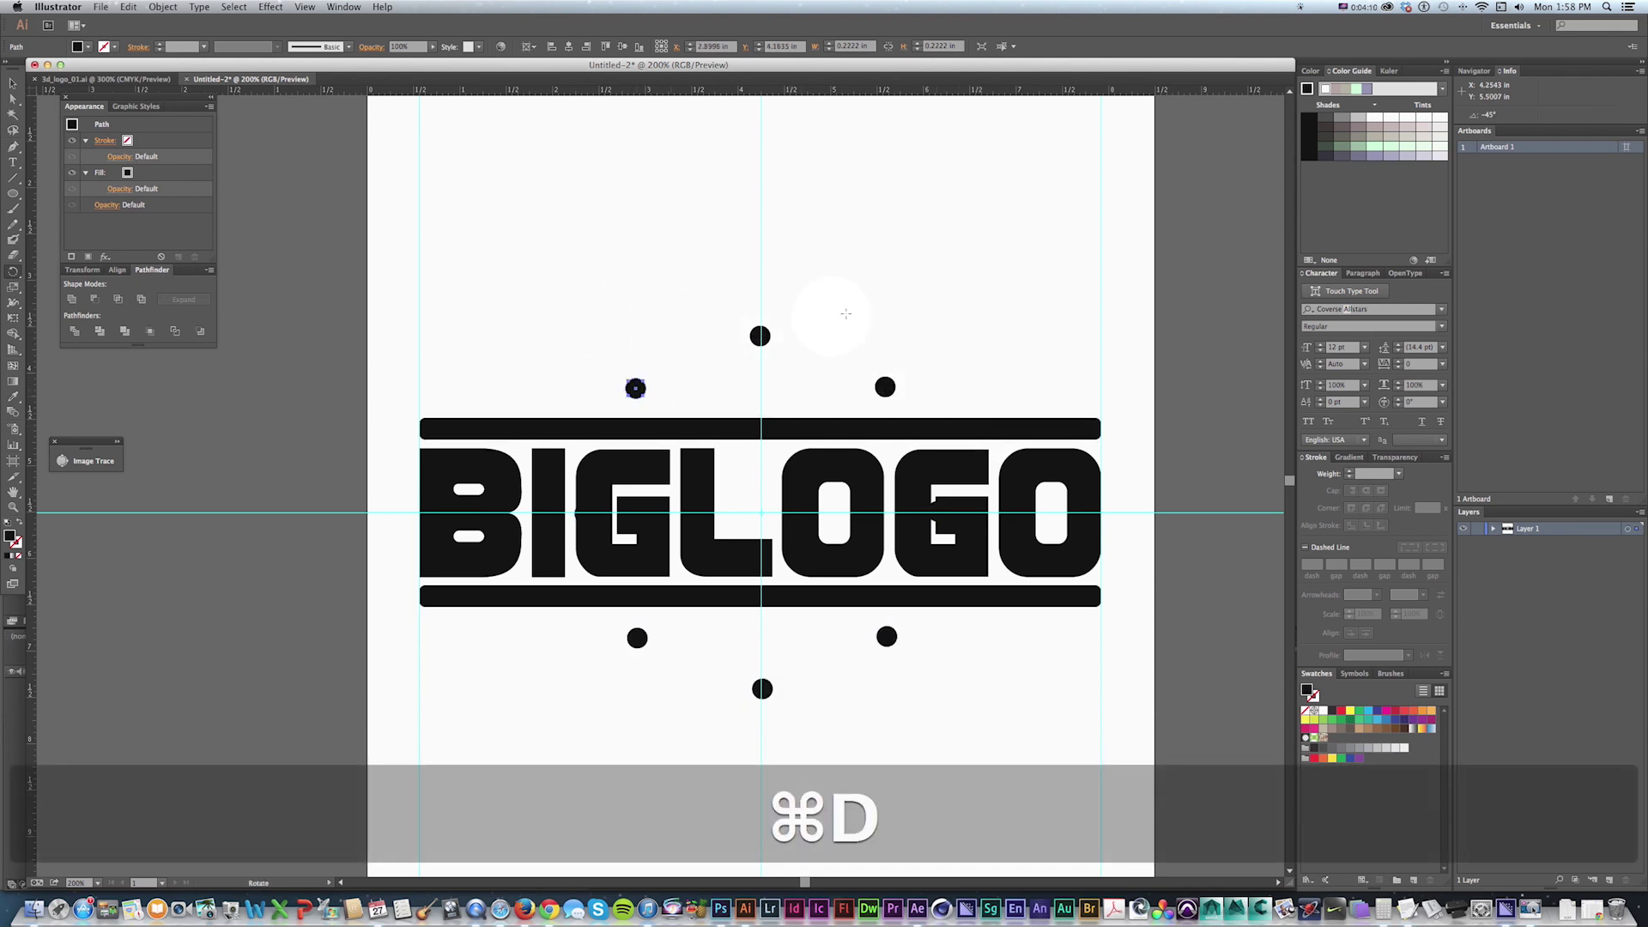
Step: Delete the two circles that overlap the lettering at the left and right of the ring
{"action": "key", "text": "v"}
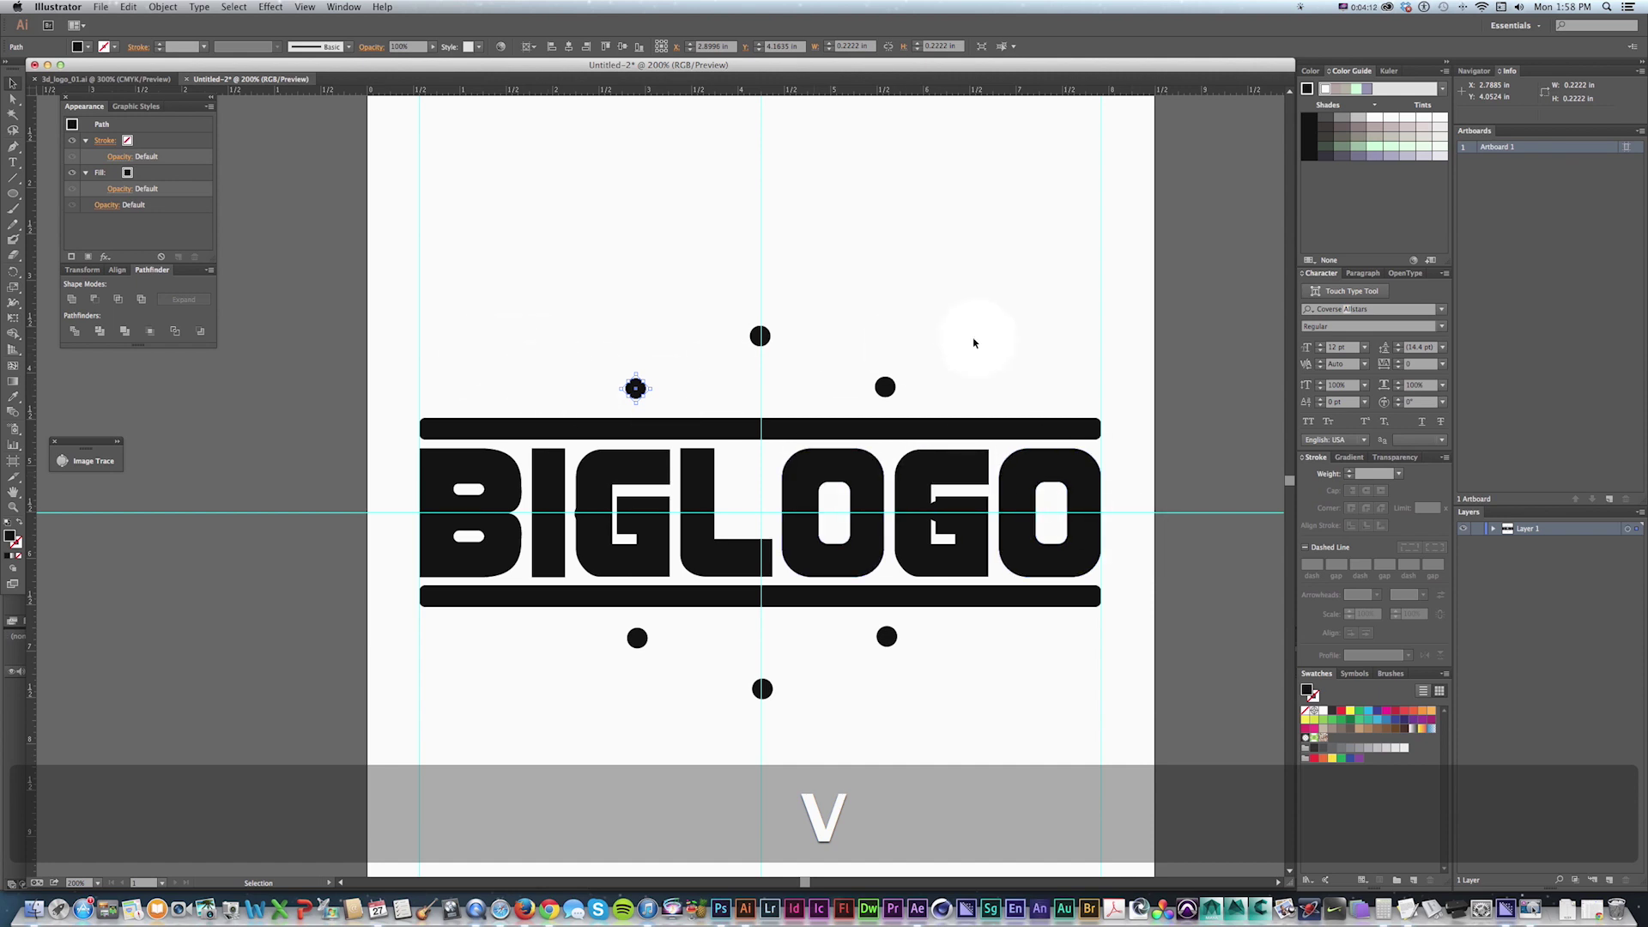
{"action": "left_click_drag", "start_coordinate": [339, 471], "coordinate": [1109, 526]}
{"action": "left_click", "coordinate": [1076, 492], "text": "shift"}
{"action": "key", "text": "BackSpace"}
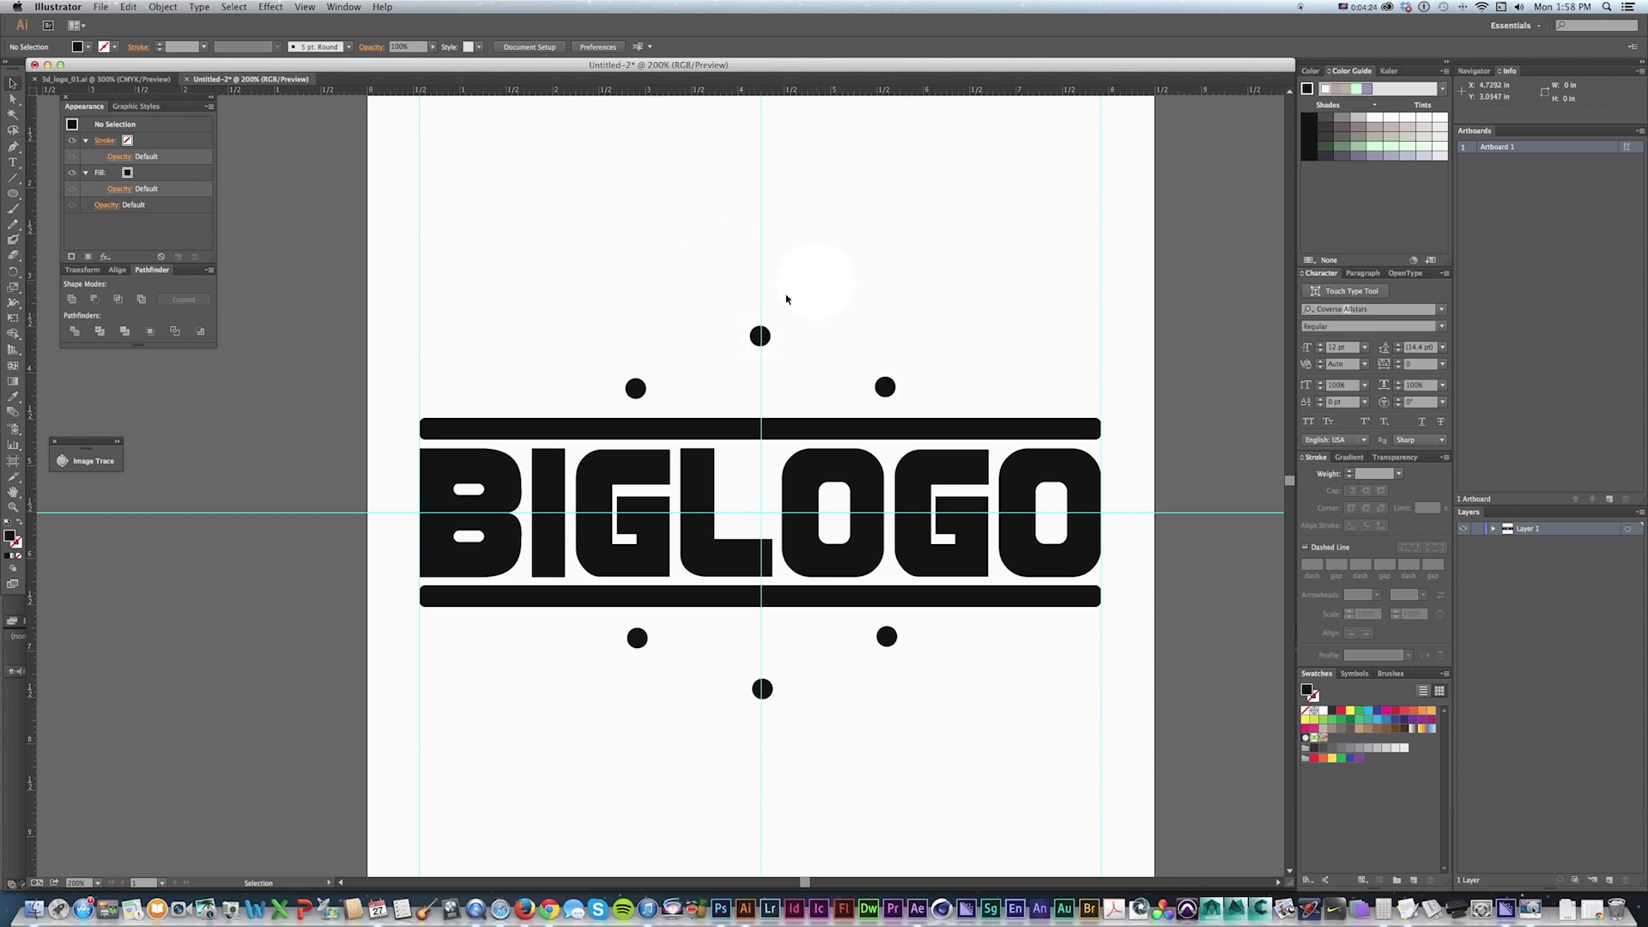
Step: Scale the circle at the top of the ring uniformly to 150%
{"action": "left_click_drag", "start_coordinate": [750, 390], "coordinate": [816, 350]}
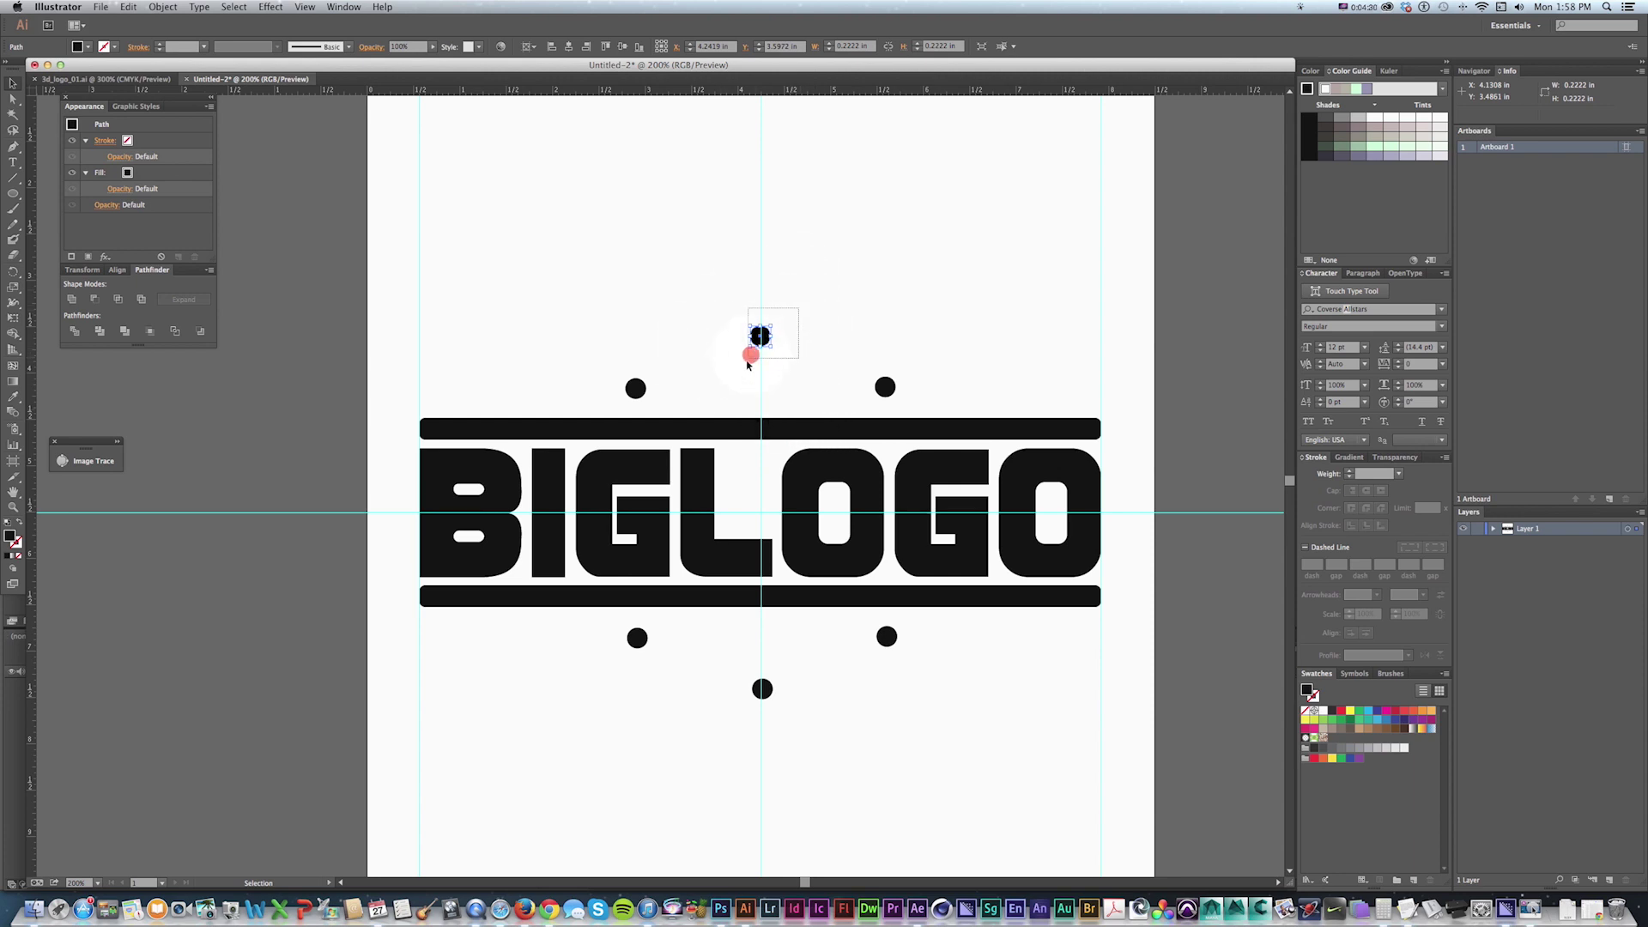
{"action": "left_click", "coordinate": [163, 7]}
{"action": "mouse_move", "coordinate": [178, 22]}
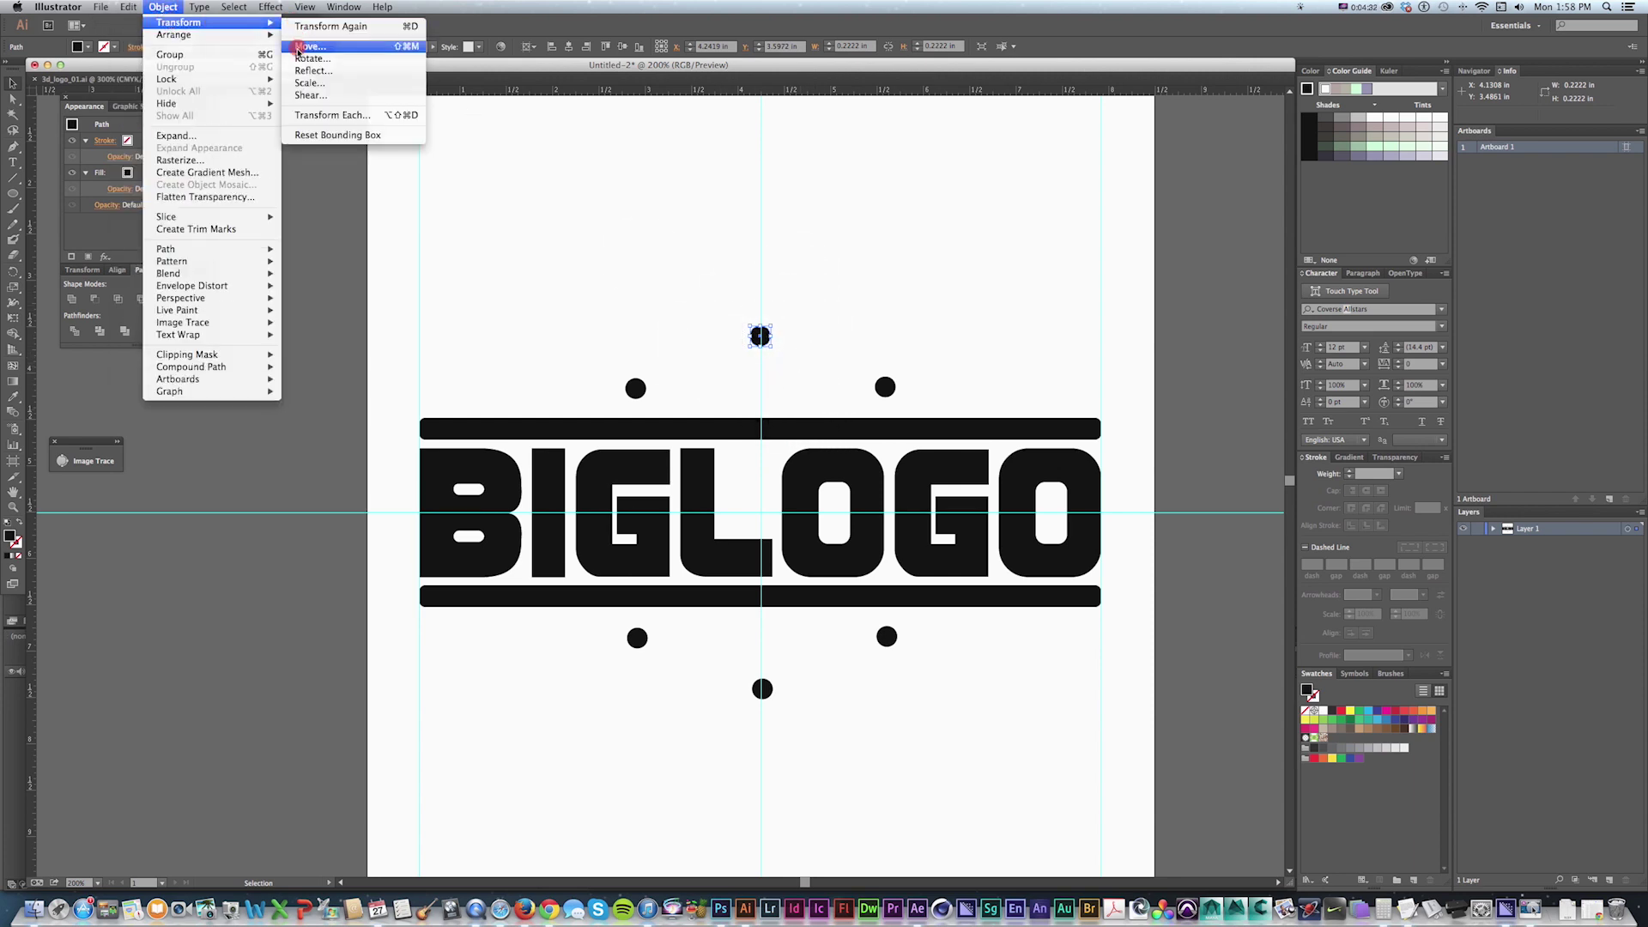
{"action": "left_click", "coordinate": [310, 82]}
{"action": "left_click_drag", "start_coordinate": [960, 378], "coordinate": [929, 255]}
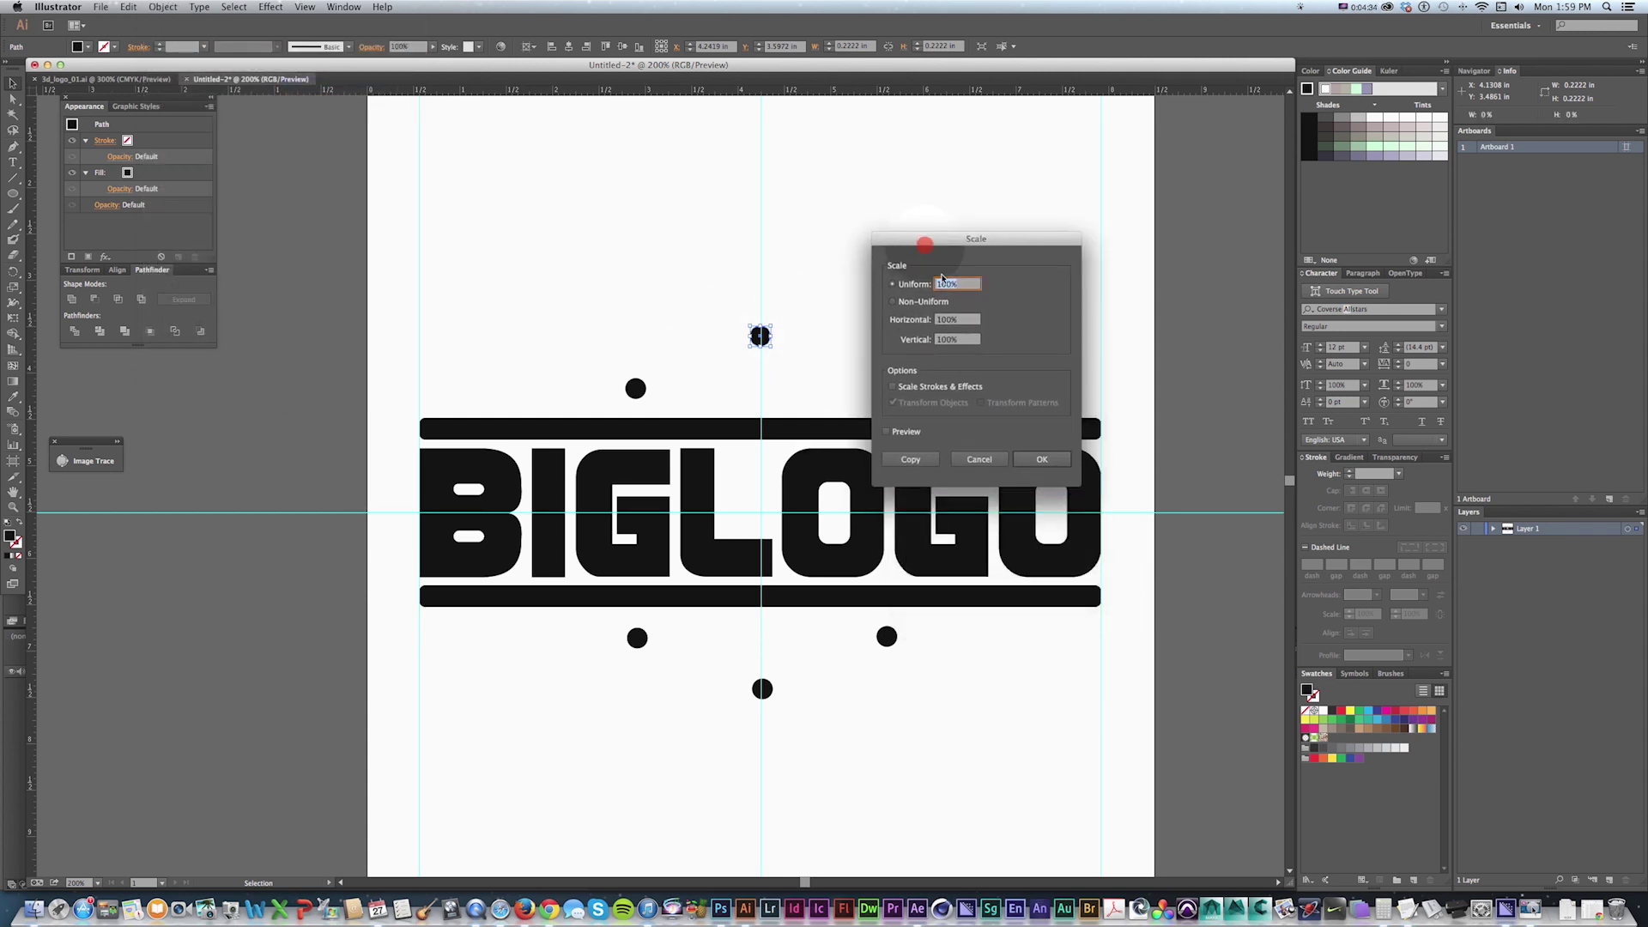
{"action": "type", "text": "150"}
{"action": "key", "text": "Return"}
Step: Scale the circle at the bottom of the ring uniformly to 150%
{"action": "left_click", "coordinate": [762, 688]}
{"action": "left_click", "coordinate": [163, 7]}
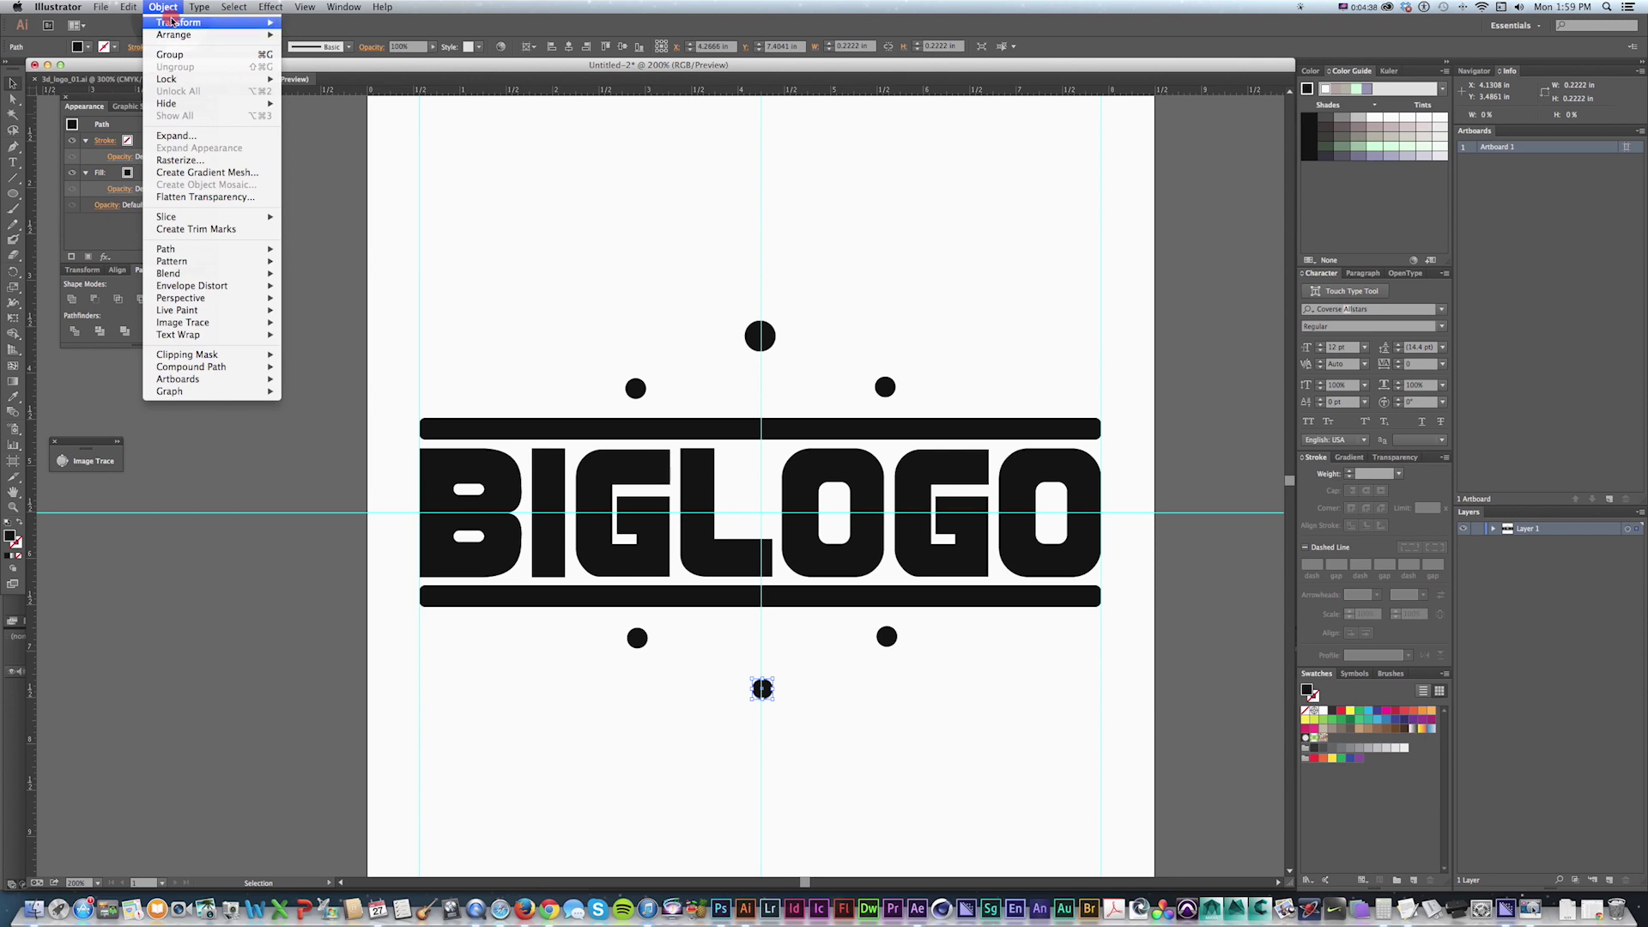
{"action": "mouse_move", "coordinate": [172, 19]}
{"action": "left_click", "coordinate": [310, 80]}
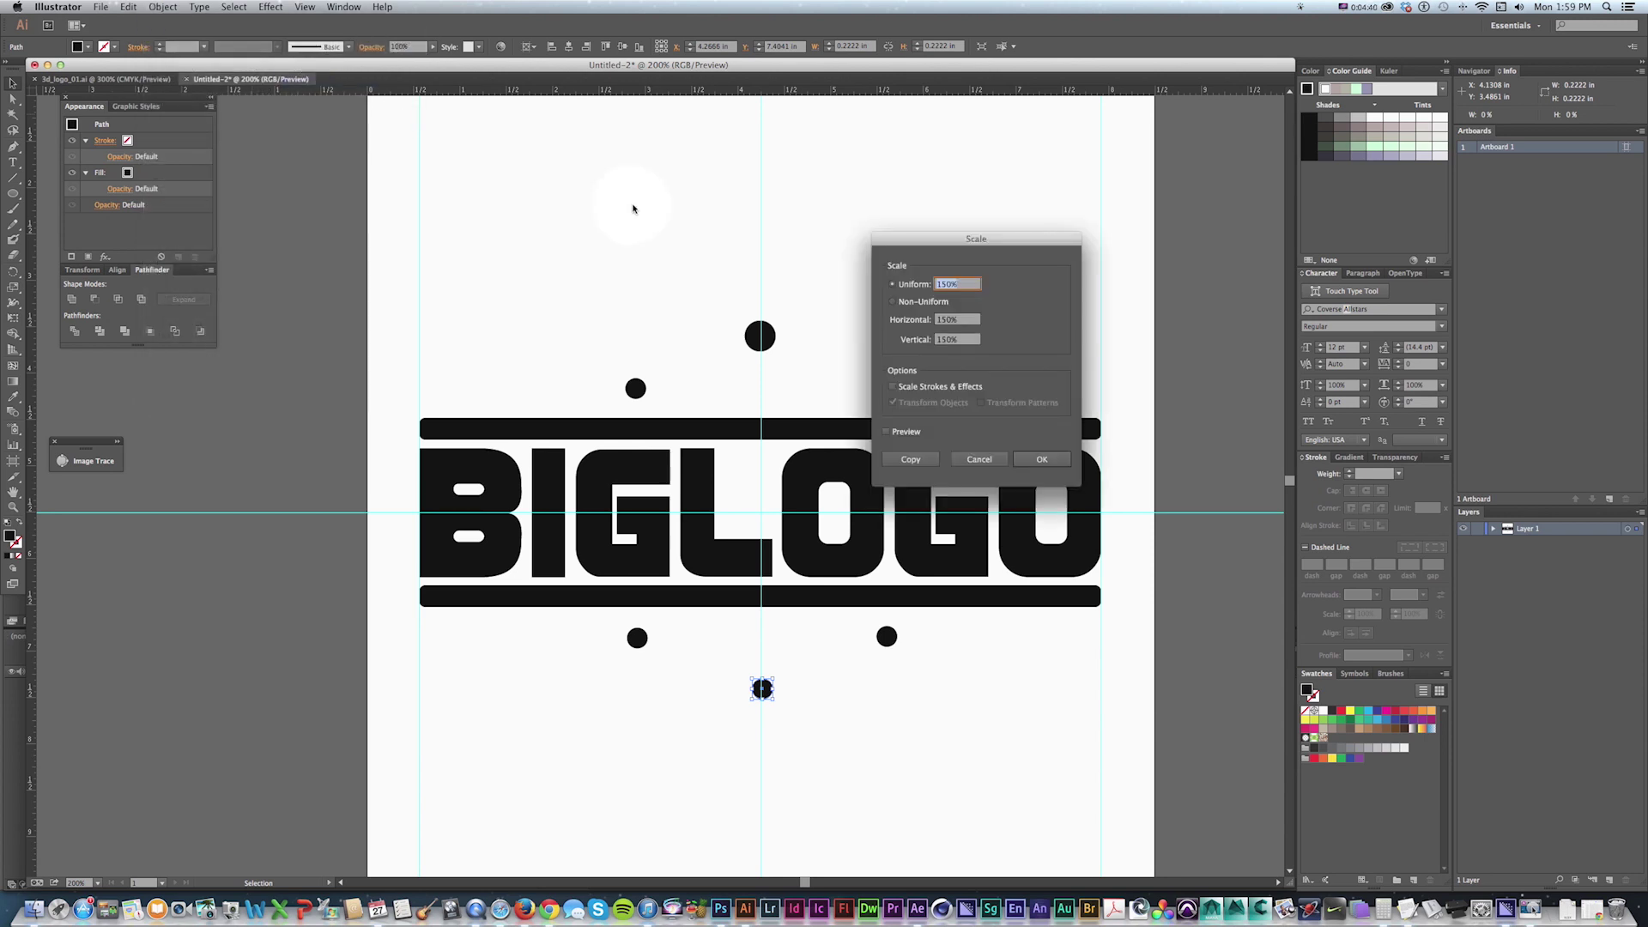
{"action": "key", "text": "Return"}
Step: Unite the letters, bars and all six circles with the Pathfinder
{"action": "left_click_drag", "start_coordinate": [390, 247], "coordinate": [1107, 746]}
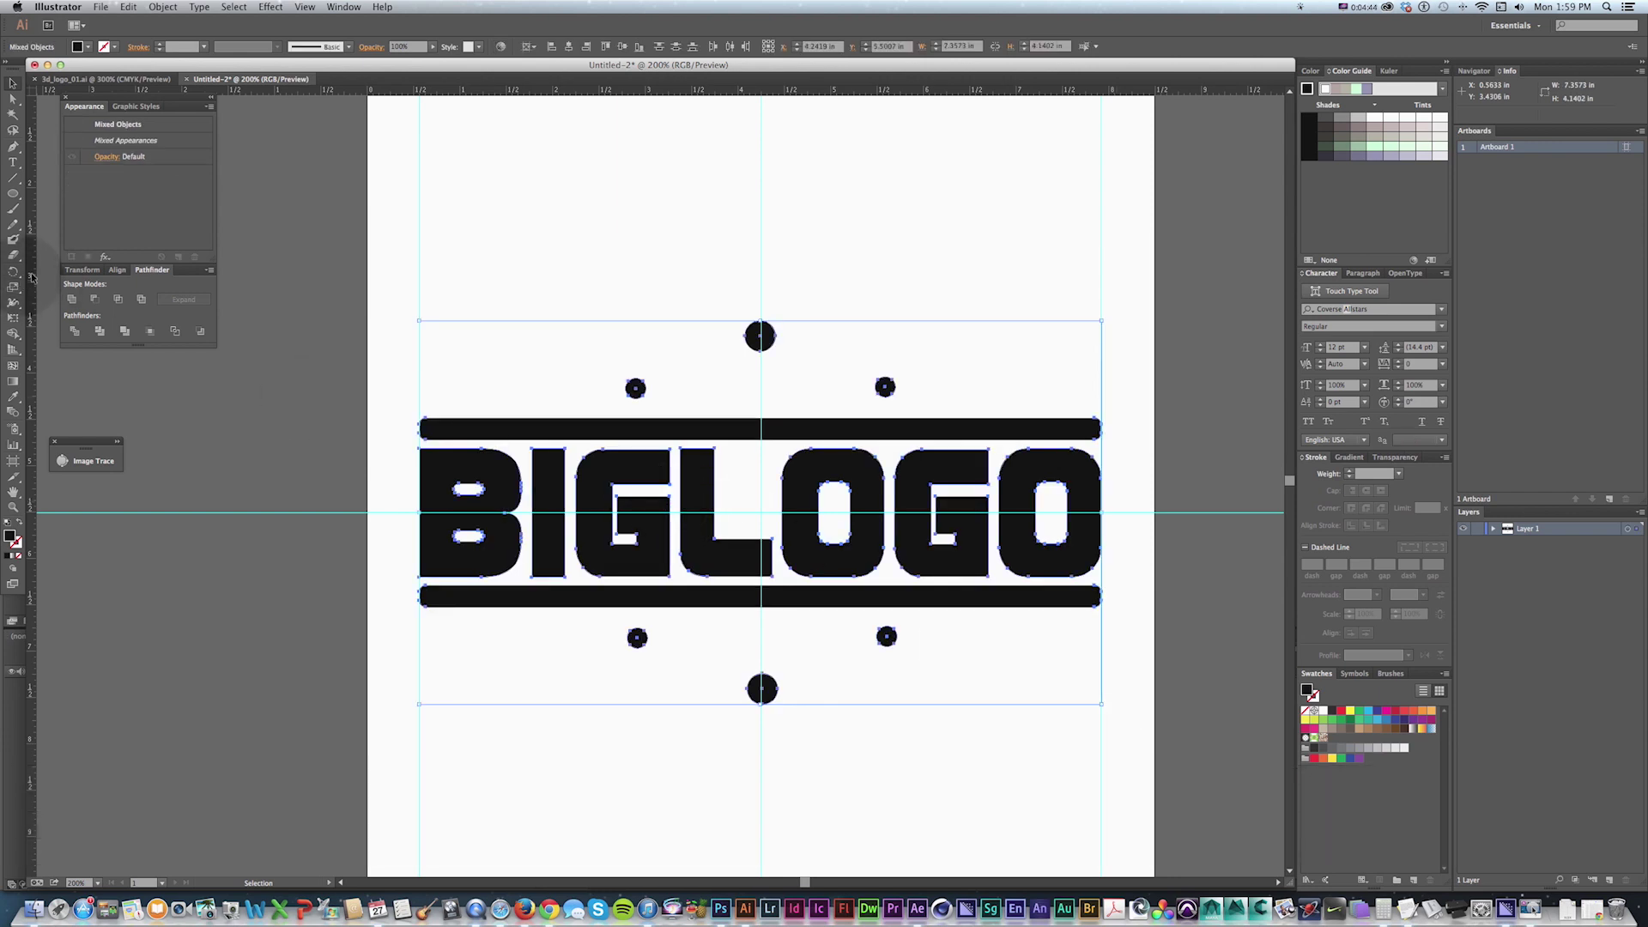
{"action": "left_click", "coordinate": [73, 300]}
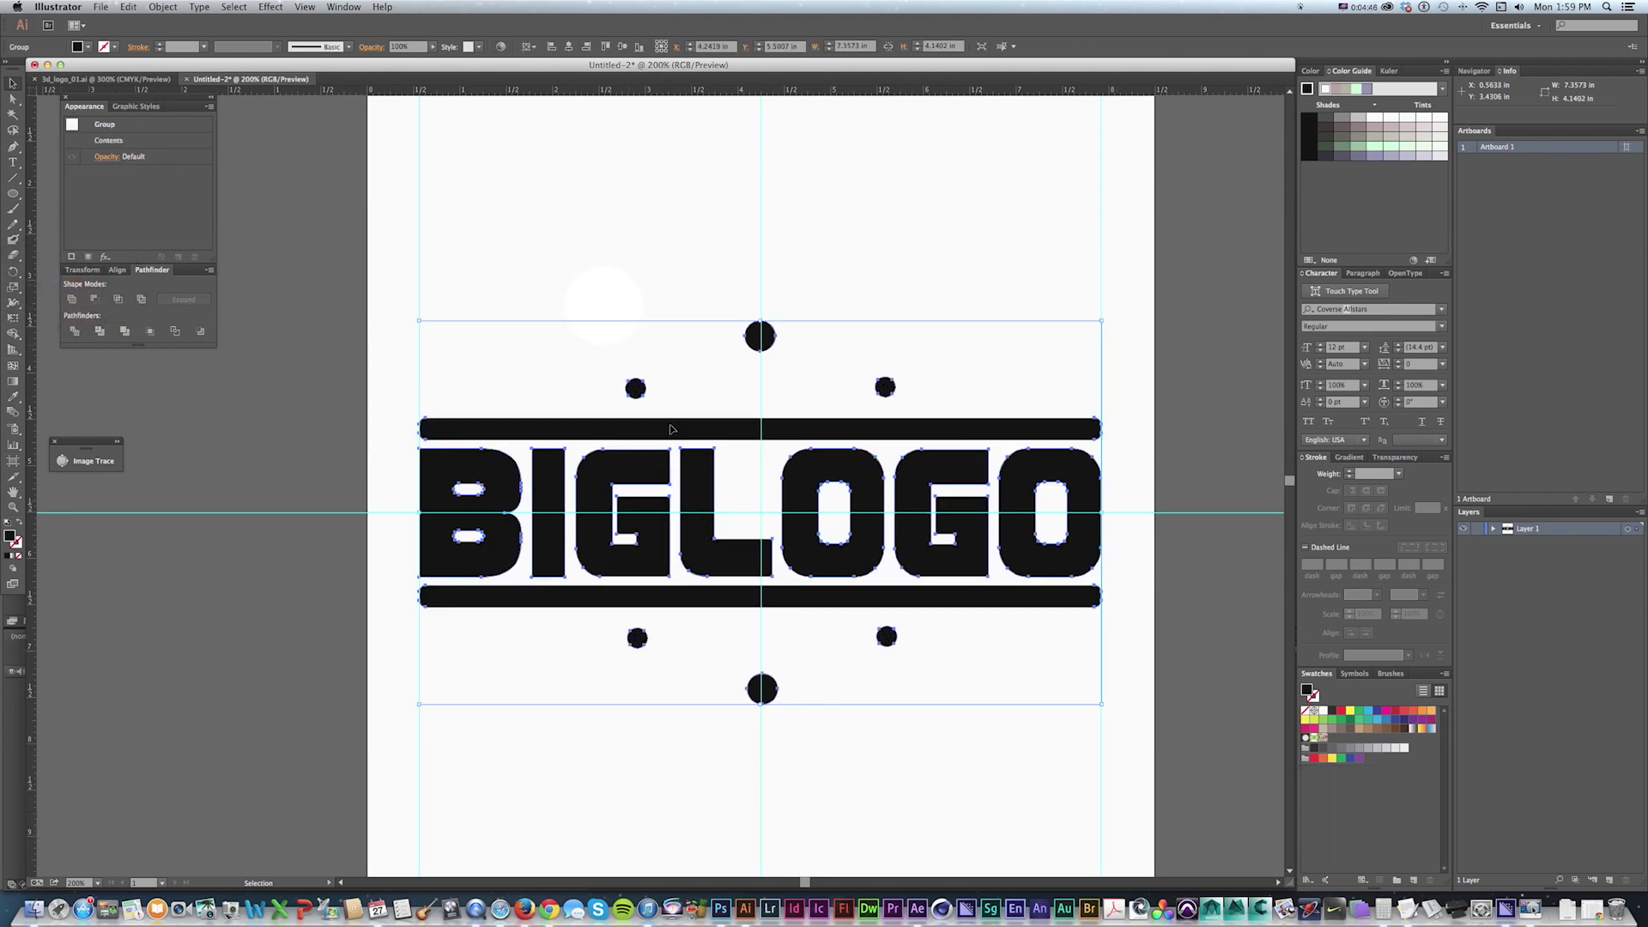
Step: Try a magenta fill on the united logo and undo it
{"action": "left_click", "coordinate": [1305, 731]}
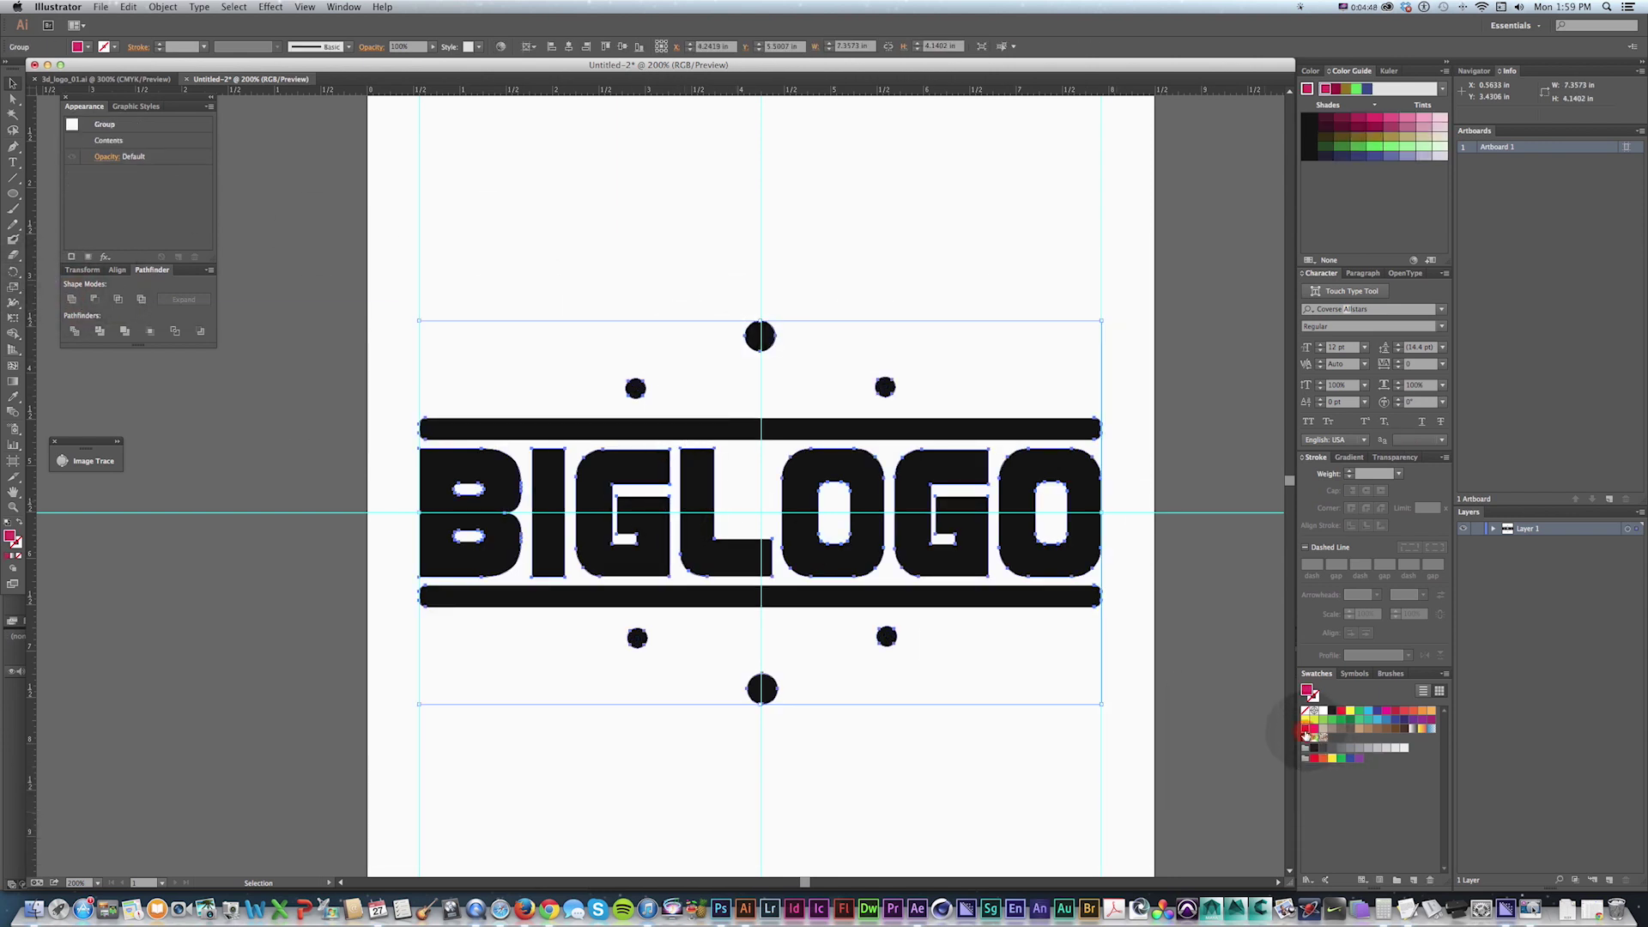
{"action": "key", "text": "super+z"}
{"action": "key", "text": "v"}
{"action": "left_click", "coordinate": [926, 344]}
{"action": "left_click", "coordinate": [890, 393]}
{"action": "left_click", "coordinate": [1306, 730]}
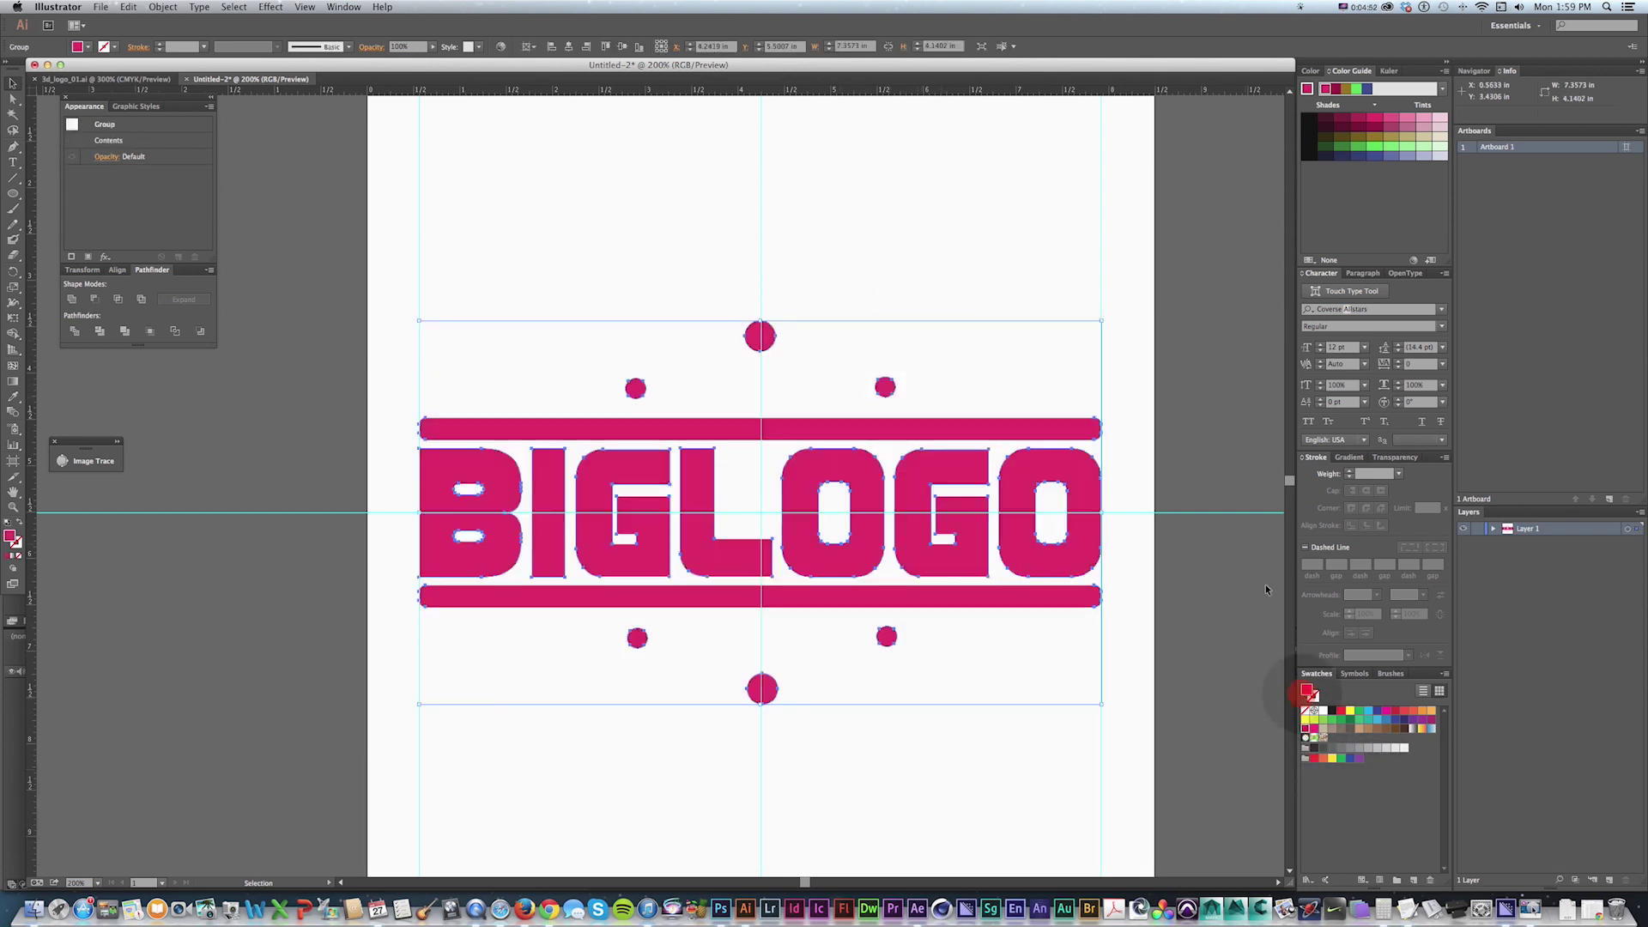
{"action": "key", "text": "super+z"}
{"action": "key", "text": "space"}
{"action": "left_click_drag", "start_coordinate": [870, 353], "coordinate": [872, 363]}
{"action": "key", "text": "v"}
{"action": "key", "text": "a"}
{"action": "key", "text": "v"}
{"action": "left_click", "coordinate": [903, 303]}
{"action": "key", "text": "space"}
{"action": "left_click_drag", "start_coordinate": [773, 417], "coordinate": [788, 398]}
Step: Apply an Arc Upper warp with a horizontal bend of -15% to the whole united logo
{"action": "key", "text": "v"}
{"action": "left_click_drag", "start_coordinate": [427, 267], "coordinate": [1124, 699]}
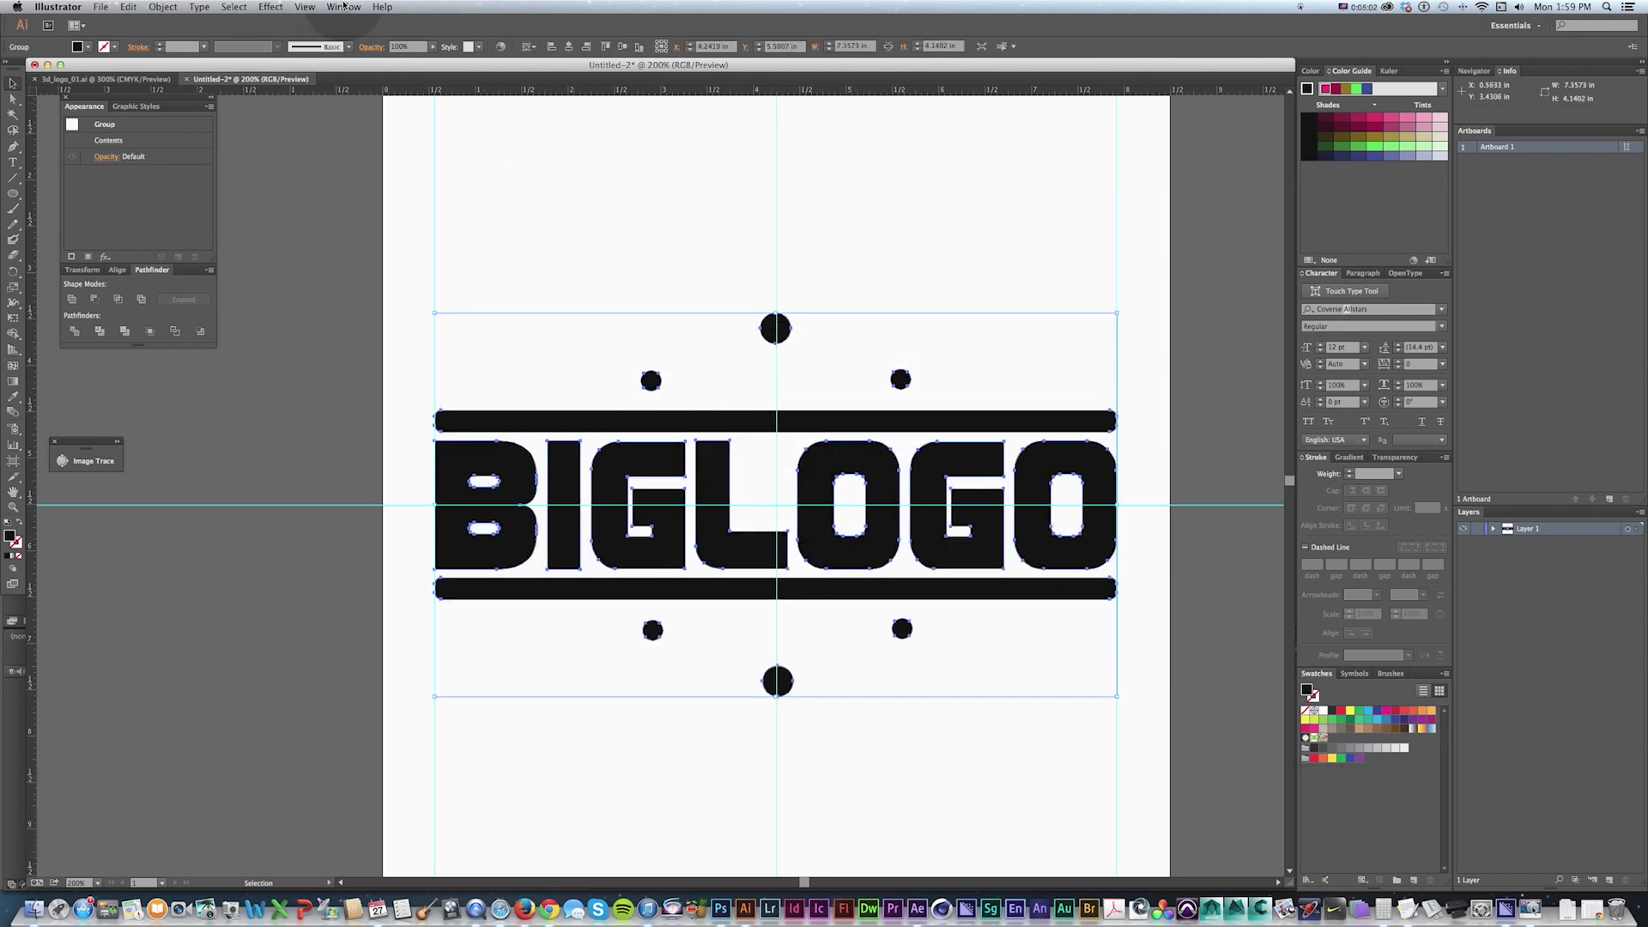
{"action": "left_click", "coordinate": [305, 7]}
{"action": "mouse_move", "coordinate": [331, 204]}
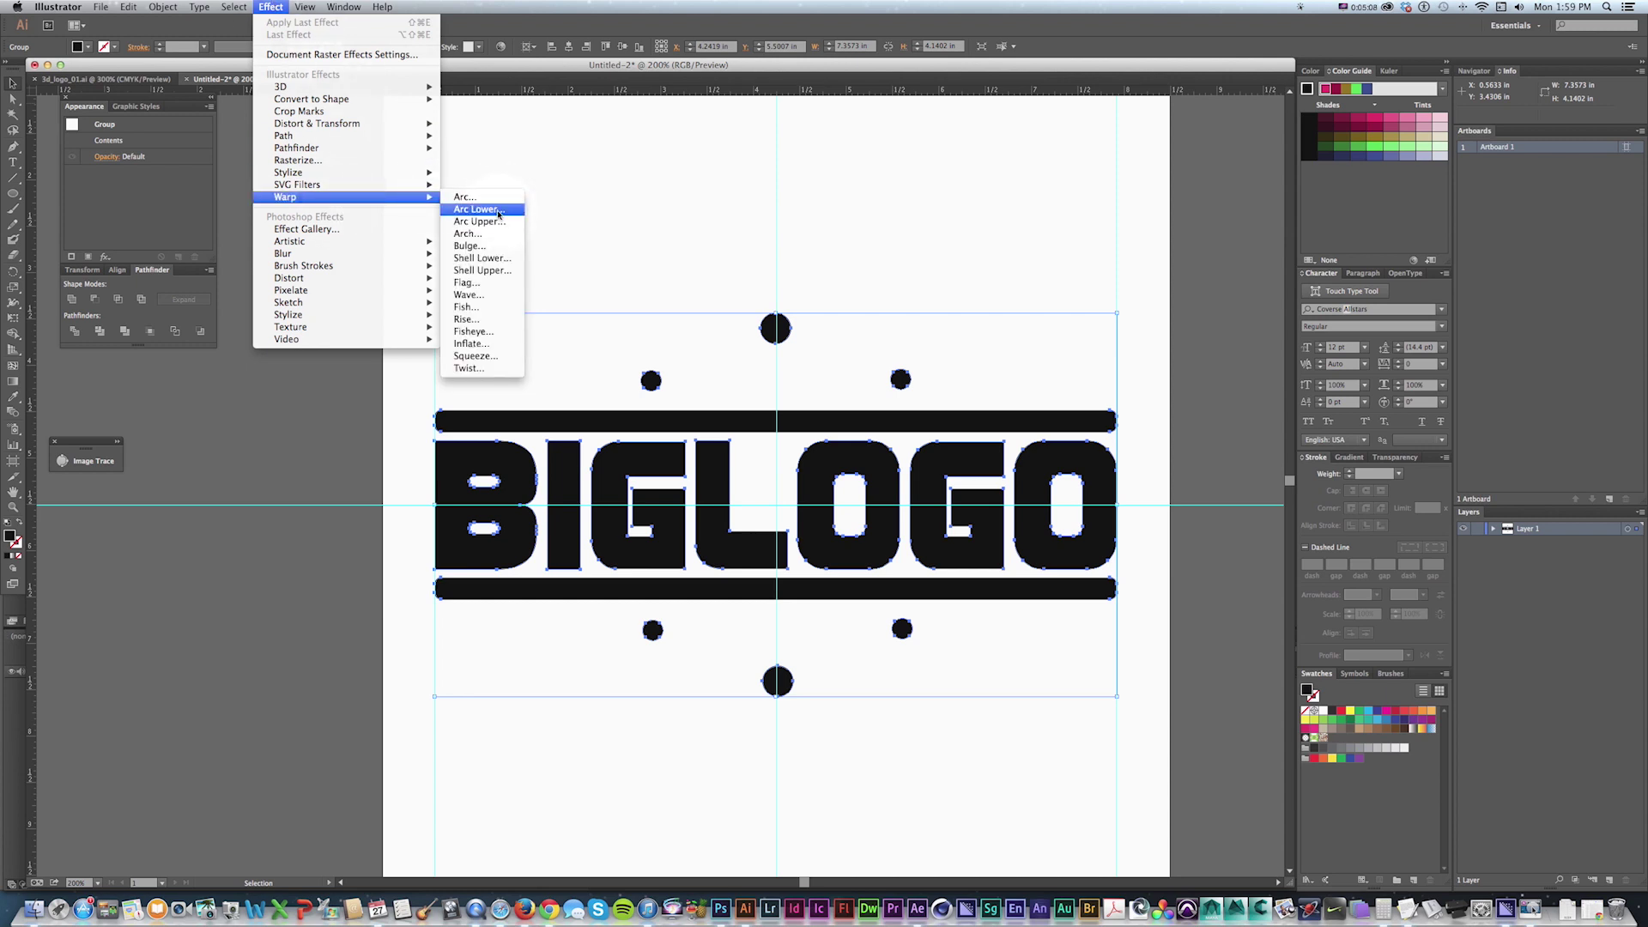
{"action": "left_click", "coordinate": [479, 221]}
{"action": "left_click_drag", "start_coordinate": [1099, 508], "coordinate": [1153, 460]}
{"action": "type", "text": "-125"}
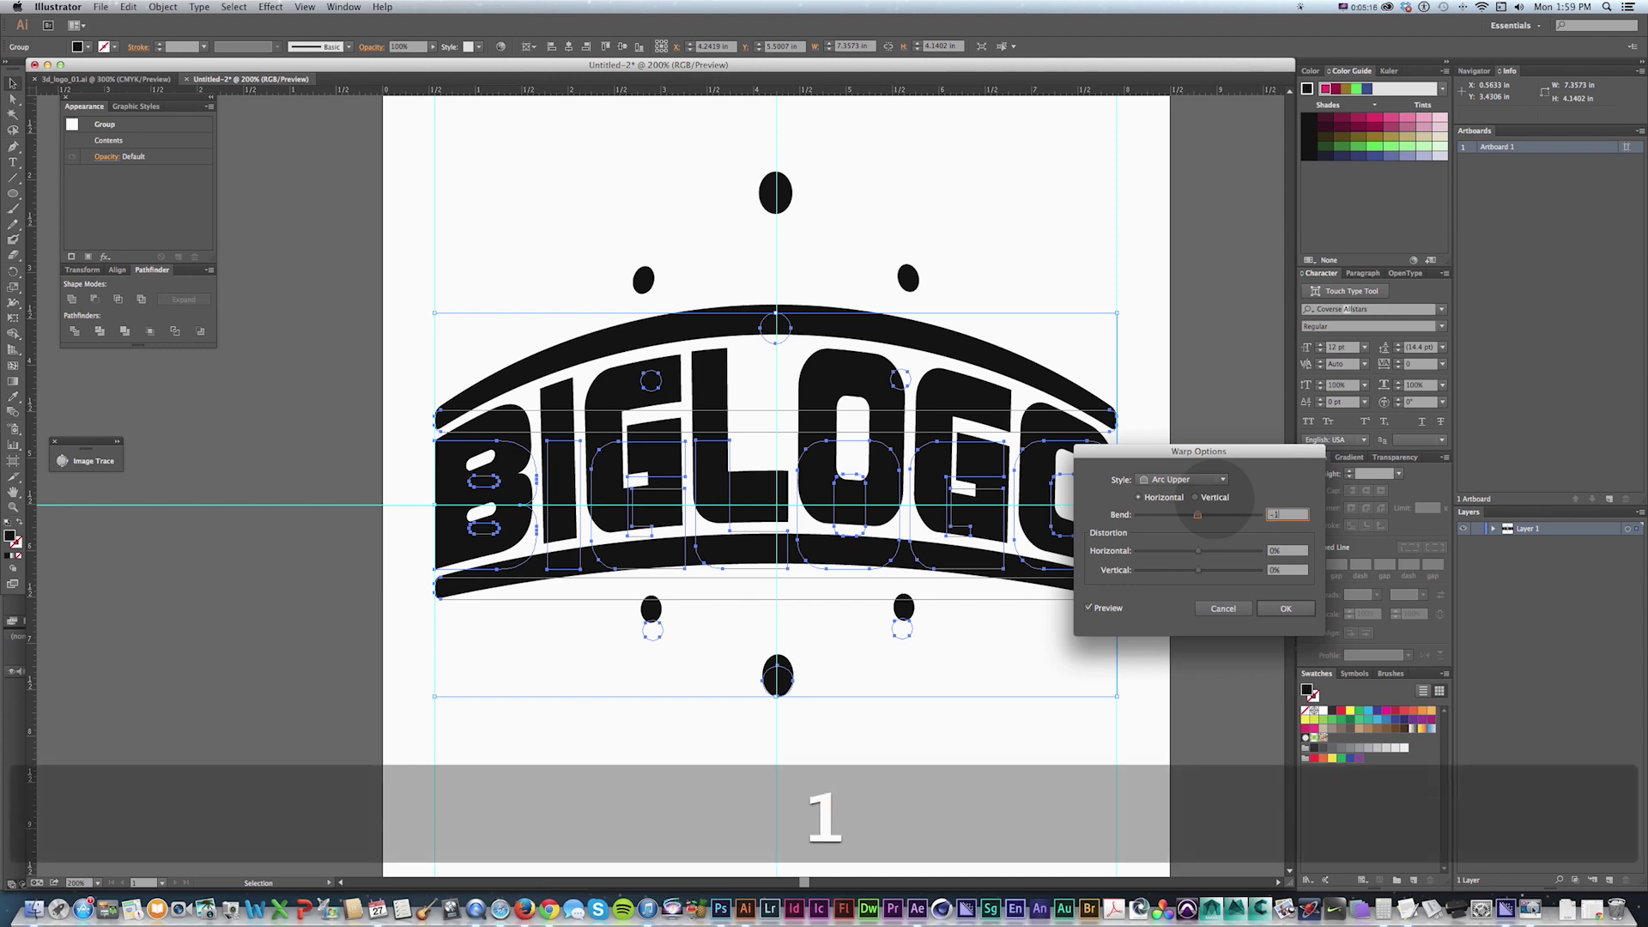
{"action": "key", "text": "BackSpace"}
{"action": "key", "text": "BackSpace"}
{"action": "type", "text": "5"}
{"action": "key", "text": "Tab"}
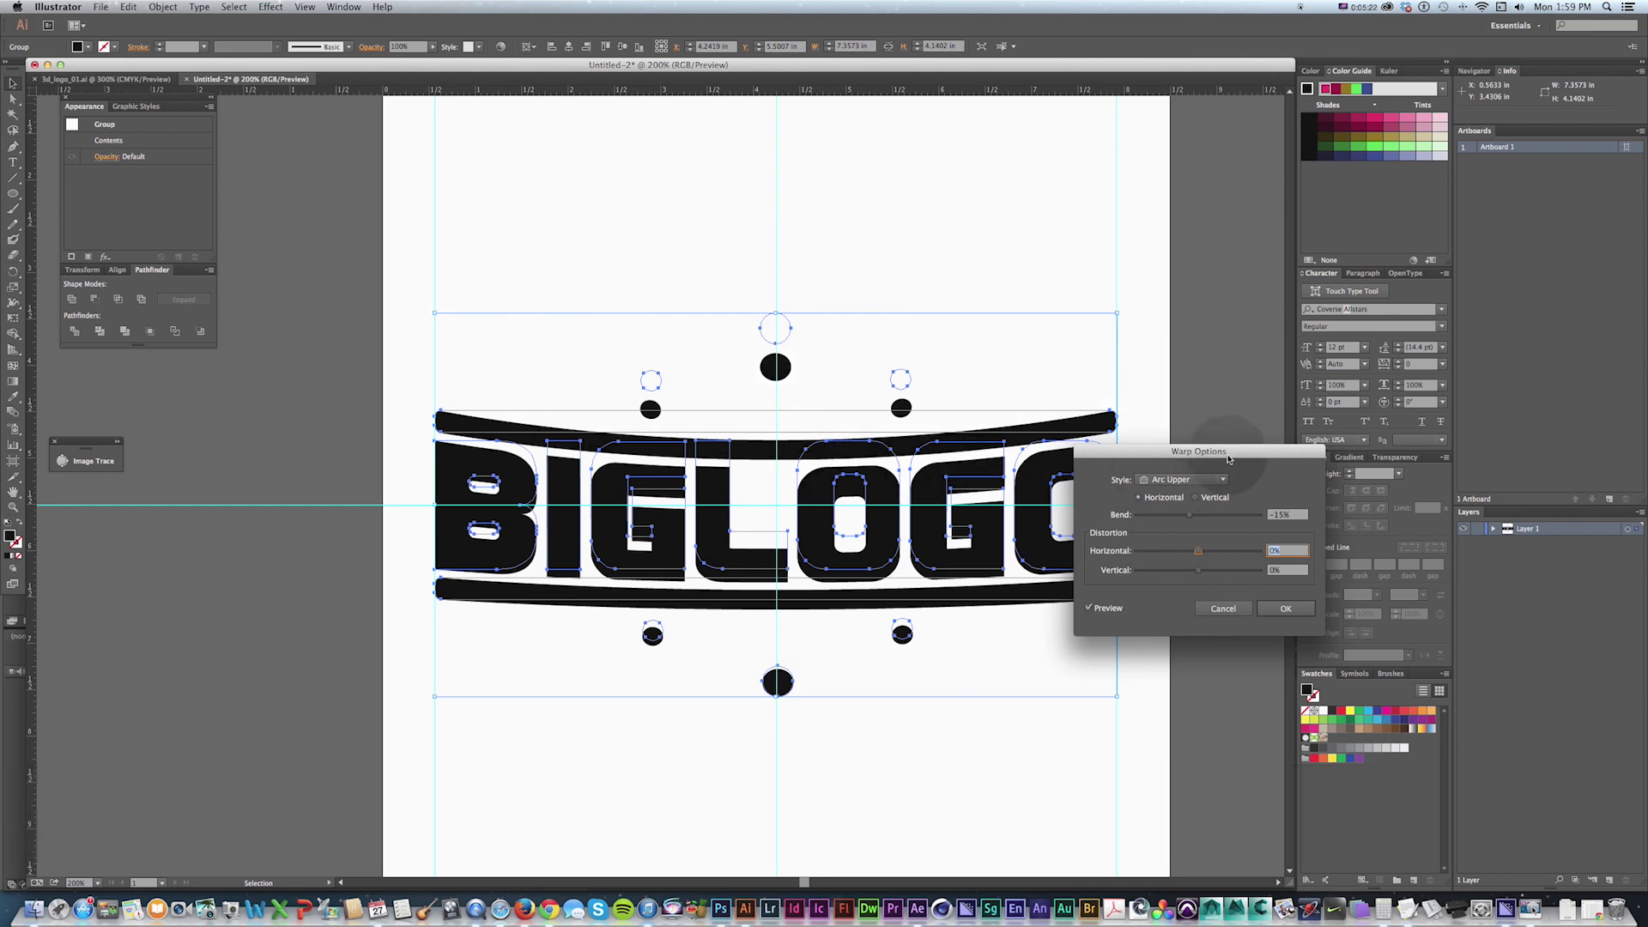
{"action": "left_click", "coordinate": [1276, 573]}
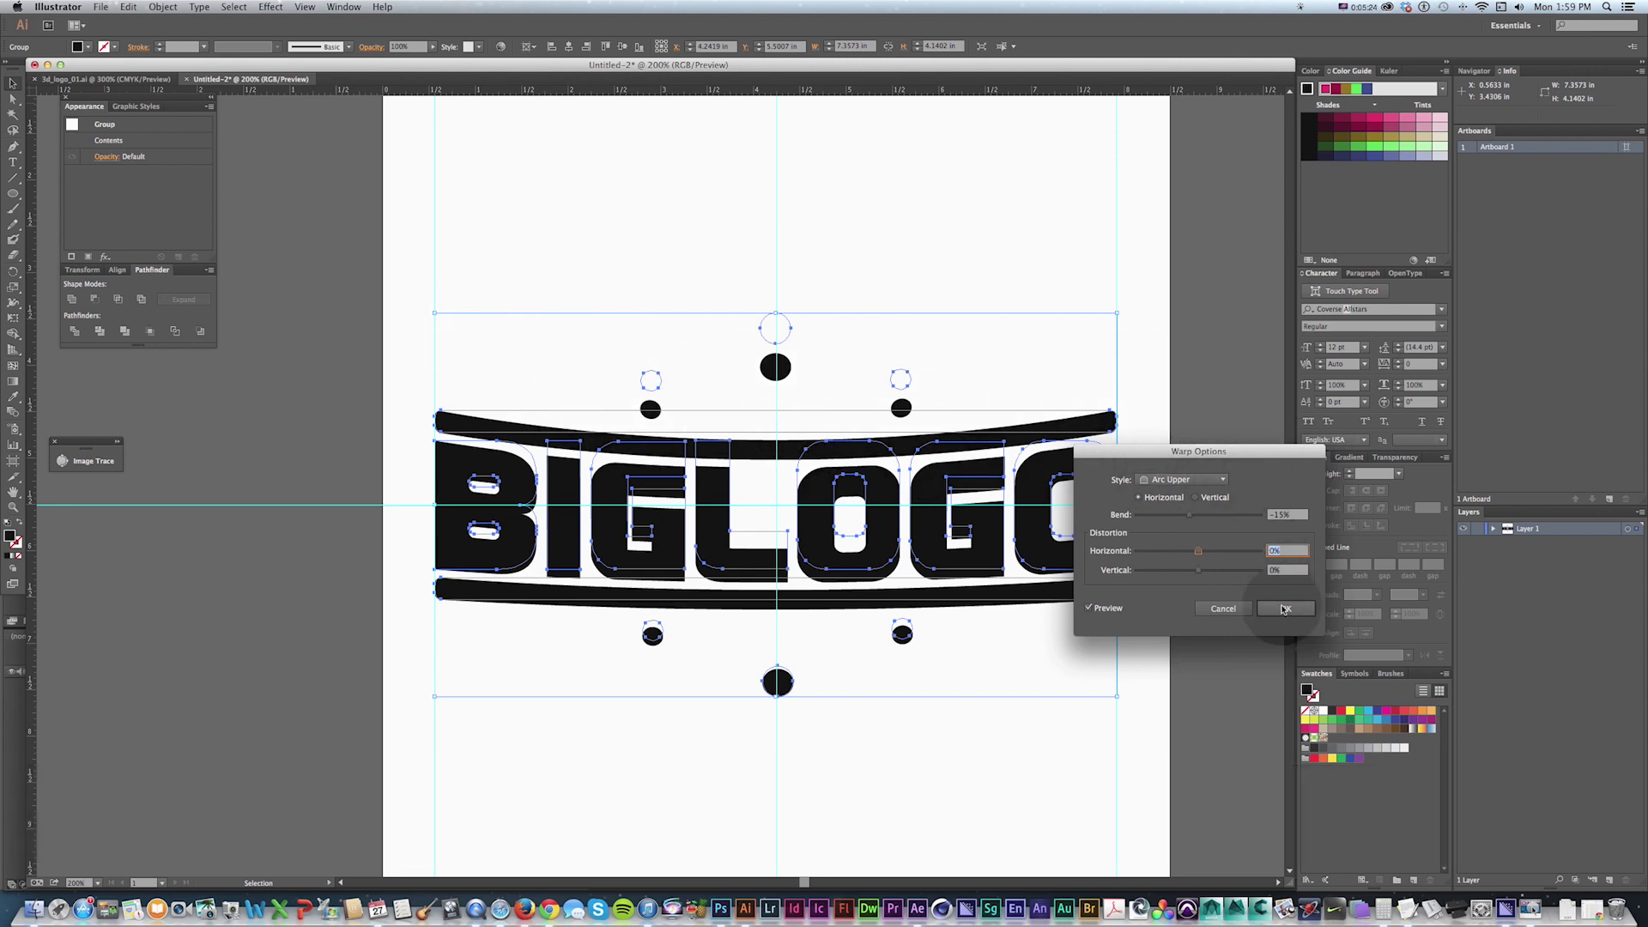
{"action": "left_click", "coordinate": [1286, 608]}
Step: Add an Arc Lower warp with a horizontal bend of -15% as a new effect on the logo
{"action": "left_click", "coordinate": [270, 7]}
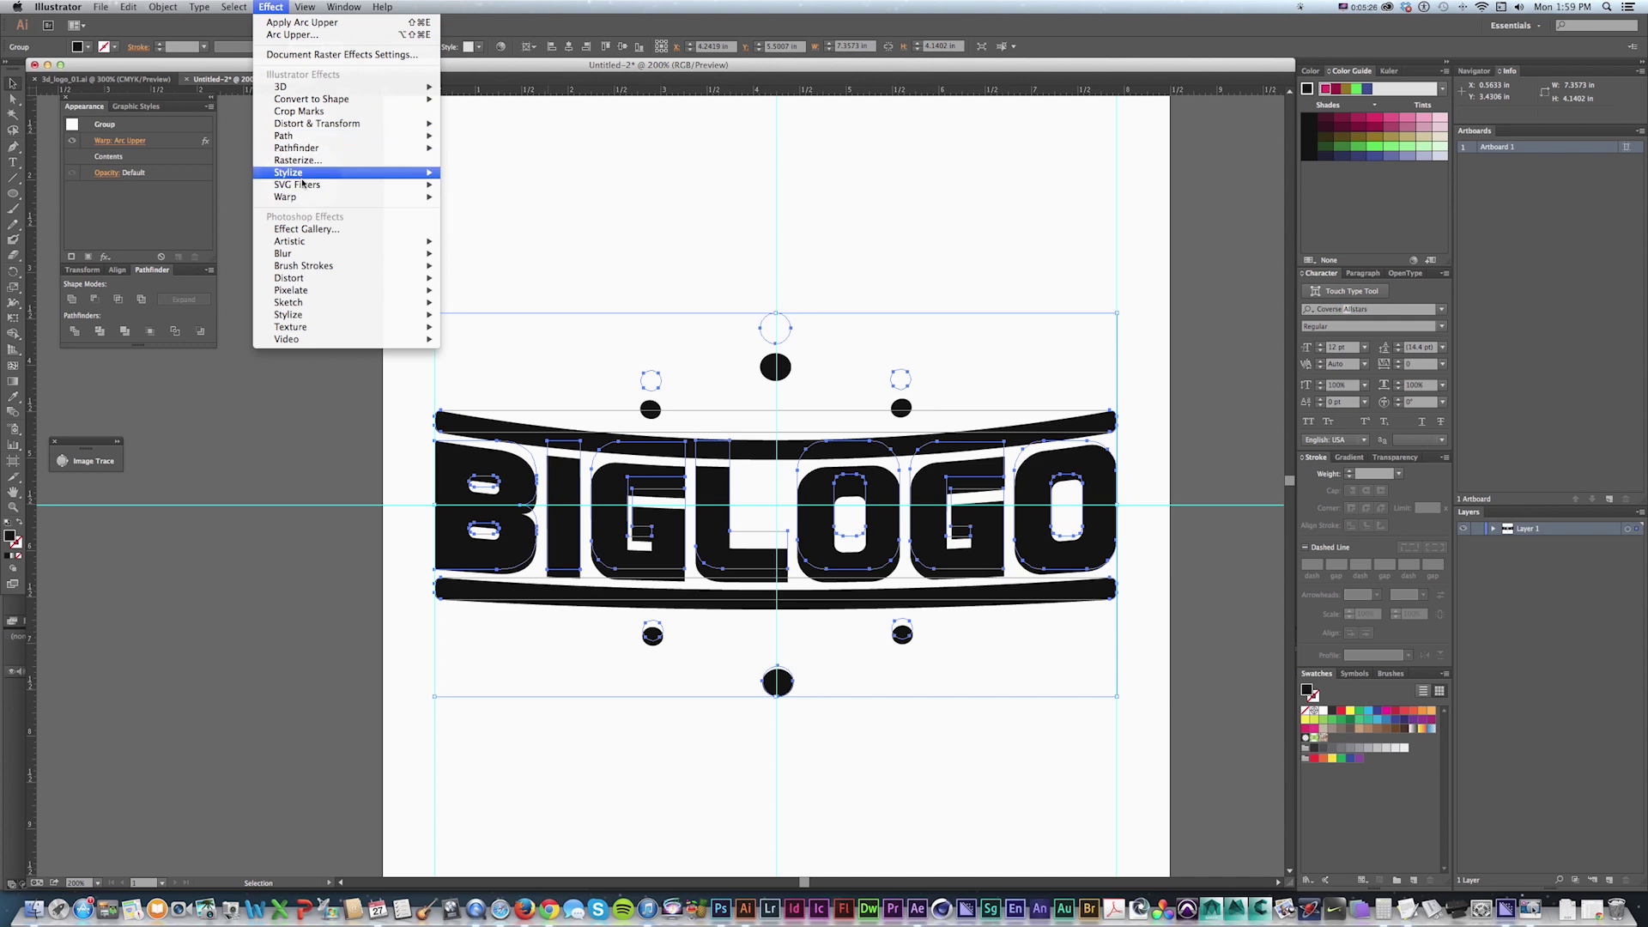
{"action": "mouse_move", "coordinate": [304, 198]}
{"action": "left_click", "coordinate": [479, 209]}
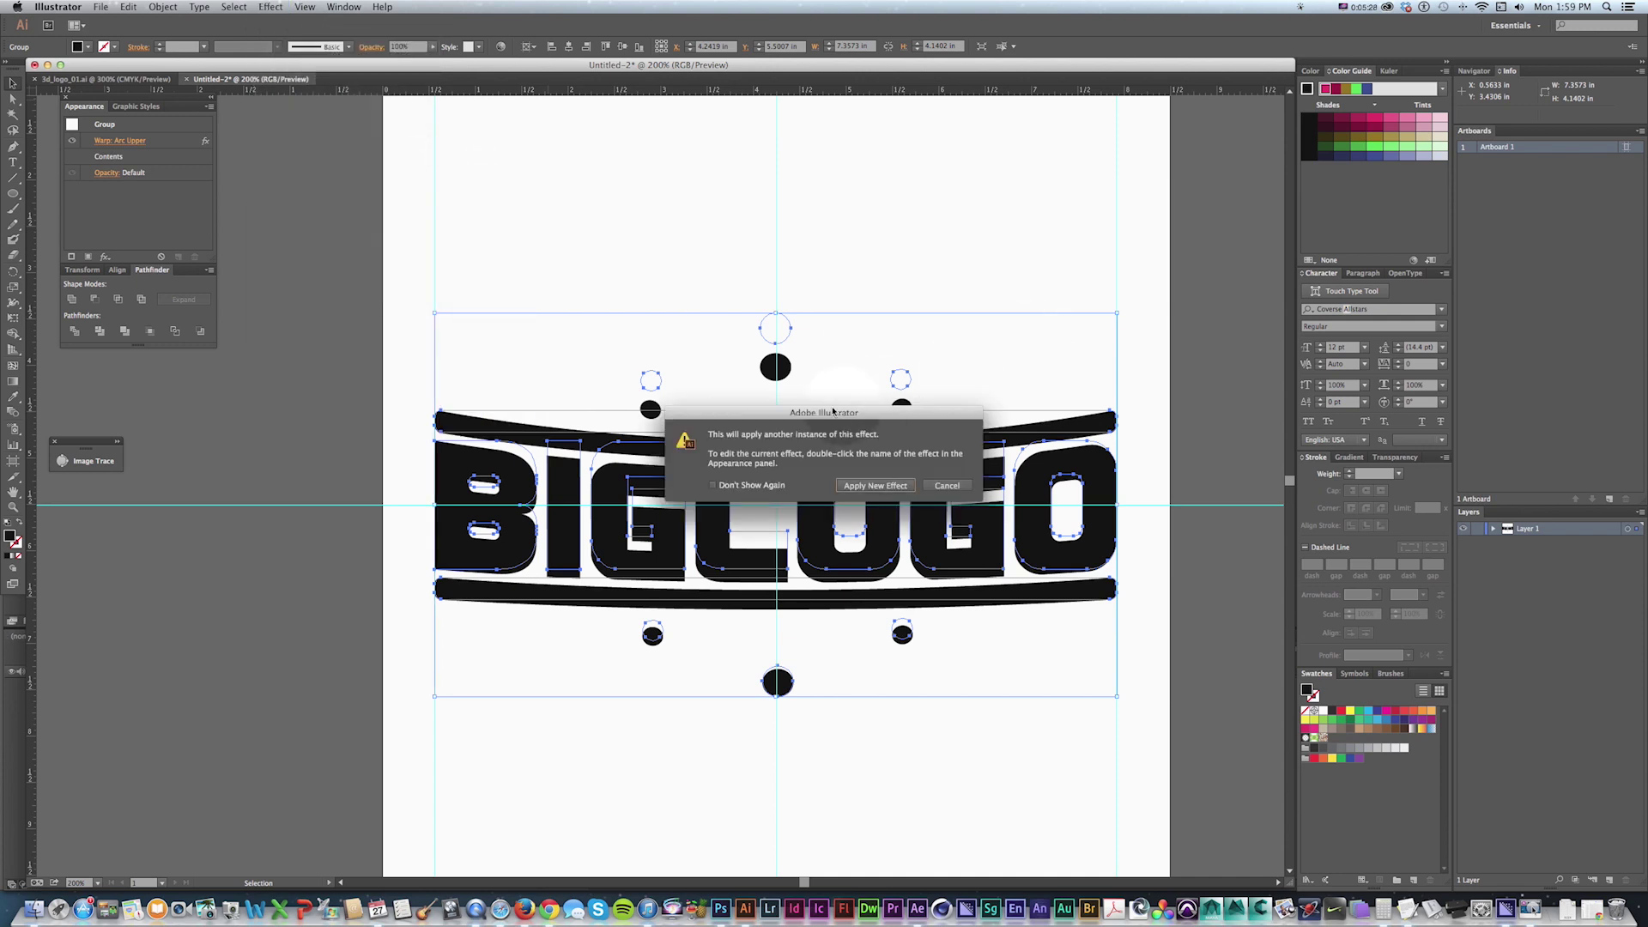
{"action": "left_click", "coordinate": [874, 482]}
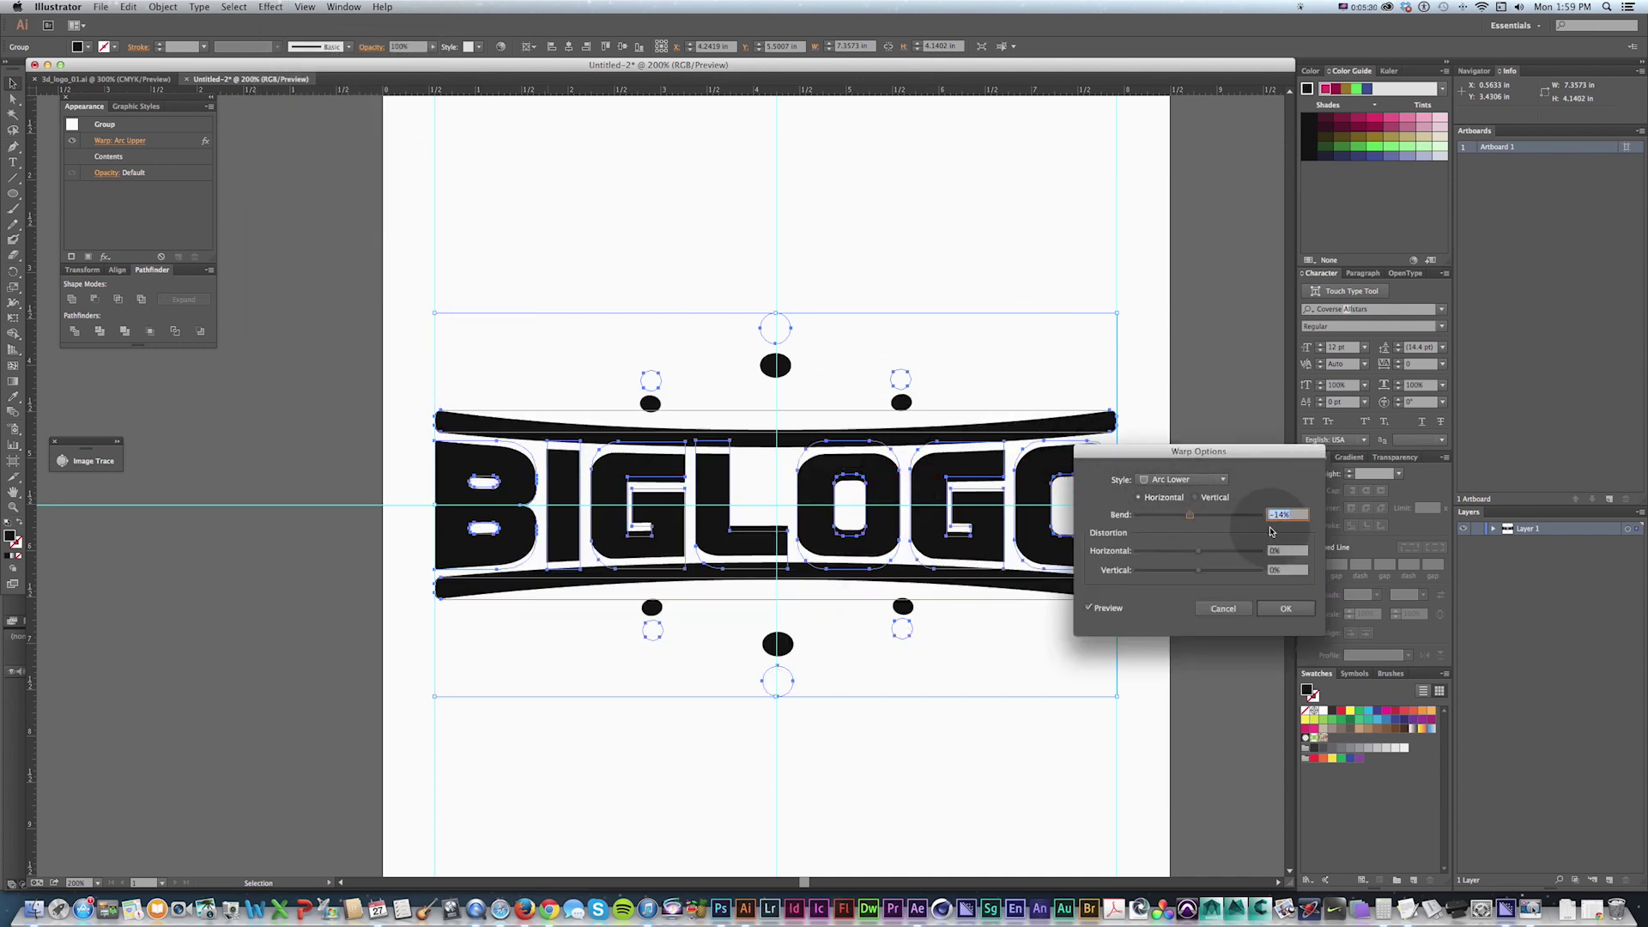
{"action": "type", "text": "-125"}
{"action": "key", "text": "BackSpace"}
{"action": "key", "text": "BackSpace"}
{"action": "type", "text": "5"}
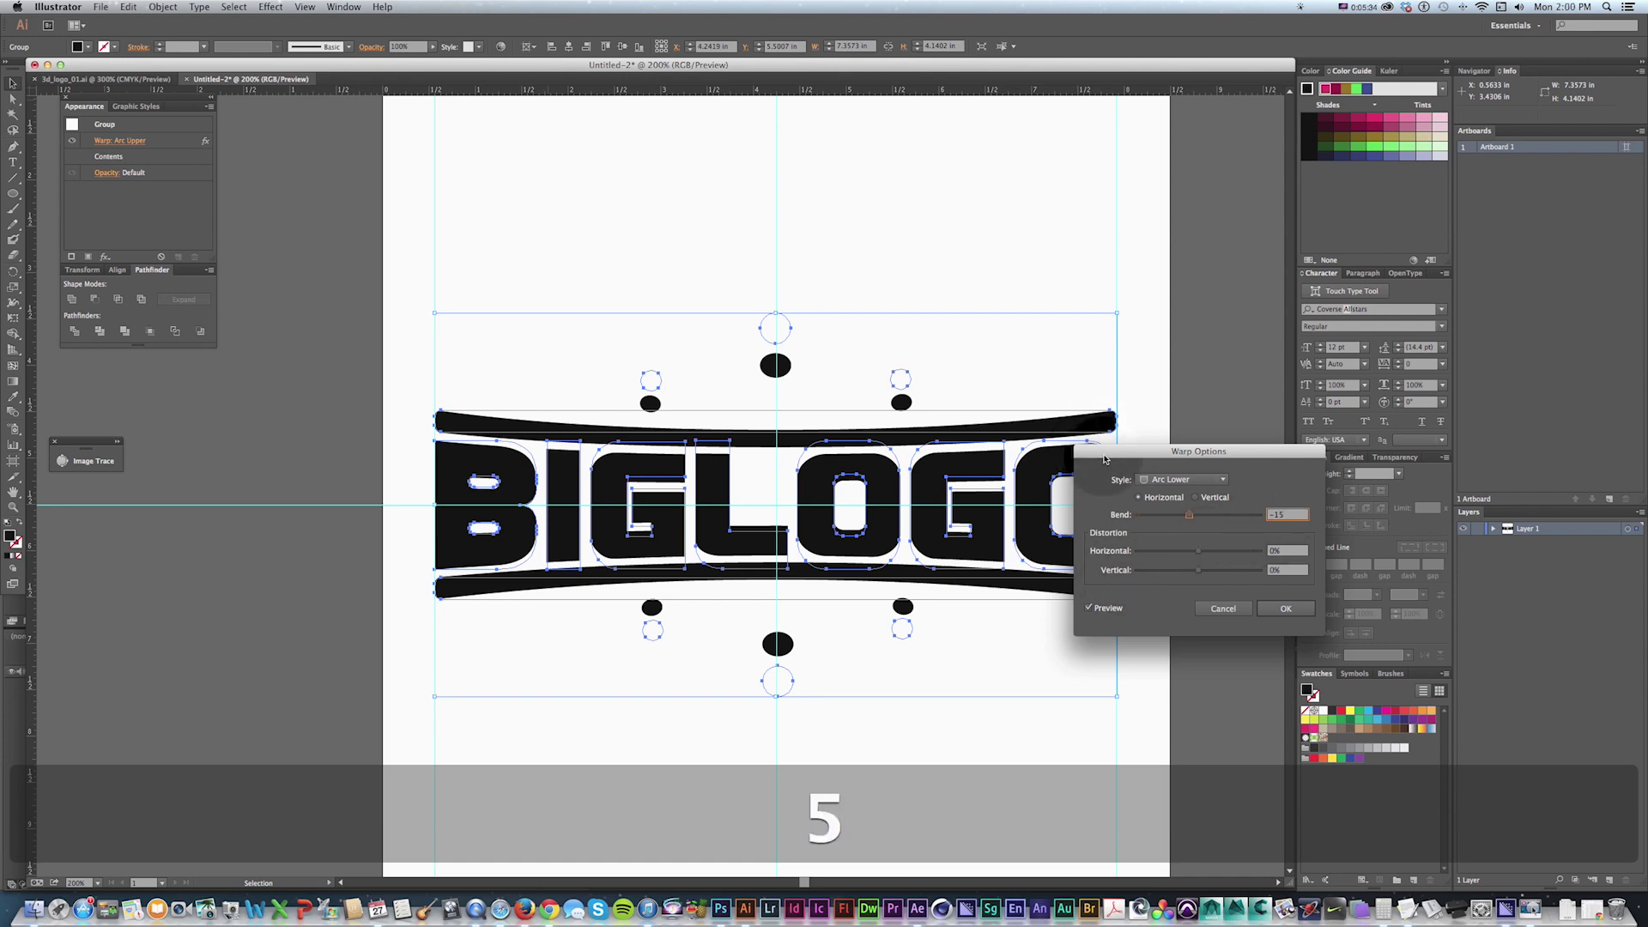
{"action": "key", "text": "Return"}
Step: Compare the logo with both warp effects hidden and shown, and inspect the original path of the top circle
{"action": "key", "text": "space"}
{"action": "left_click_drag", "start_coordinate": [850, 310], "coordinate": [855, 376]}
{"action": "left_click_drag", "start_coordinate": [552, 453], "coordinate": [563, 359]}
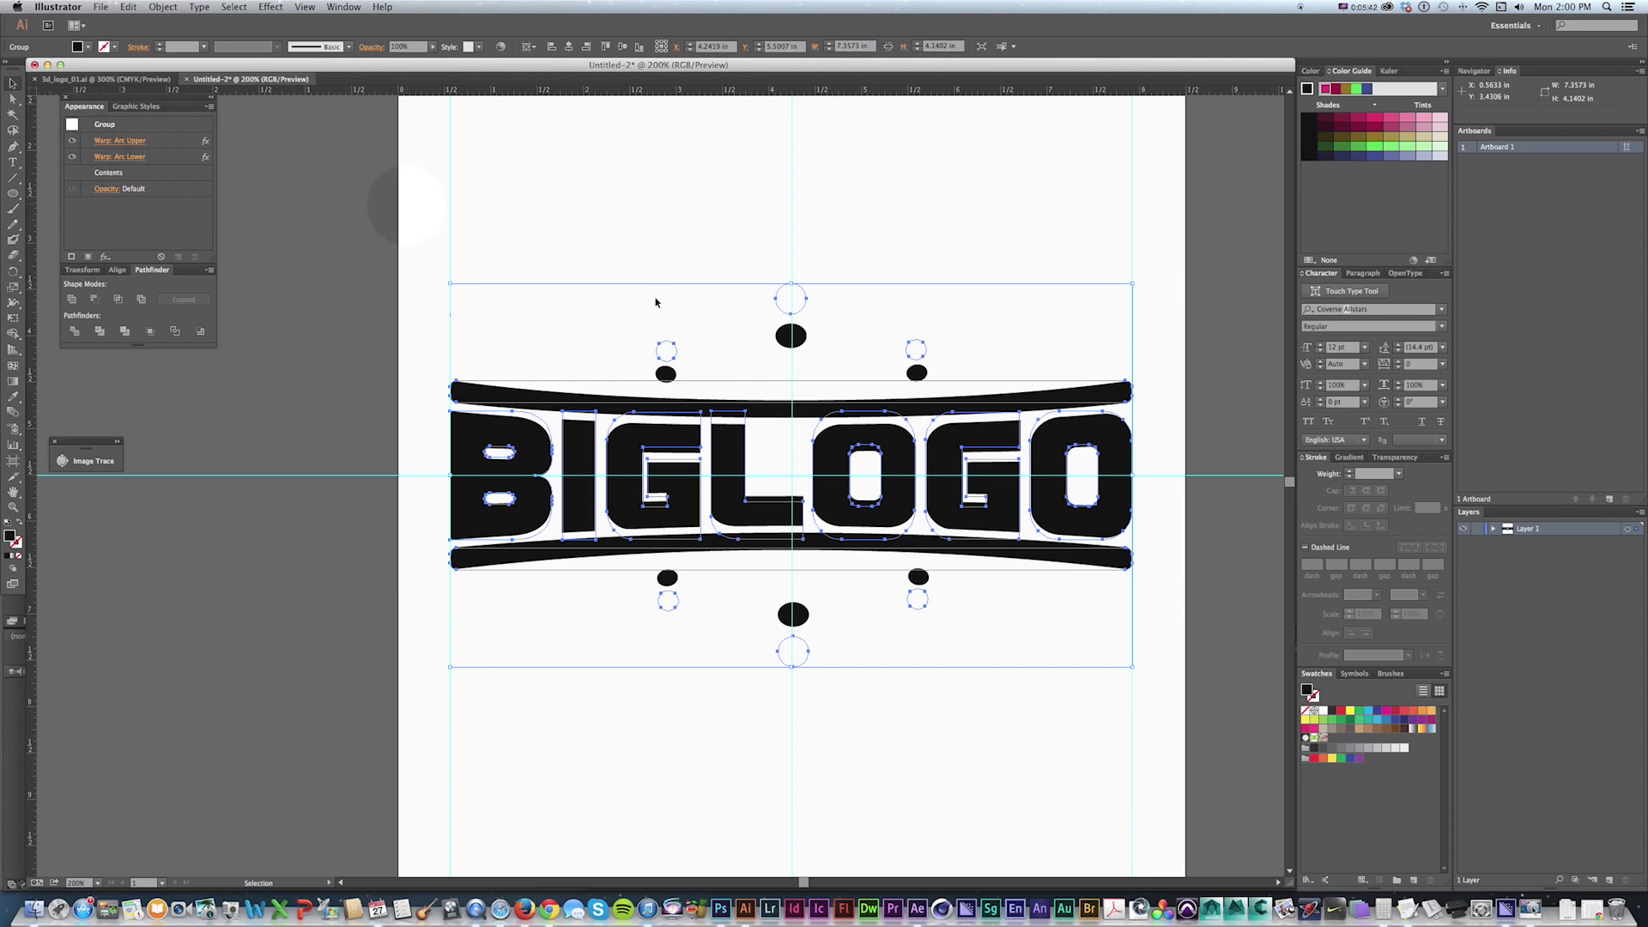
{"action": "key", "text": "space"}
{"action": "left_click_drag", "start_coordinate": [763, 332], "coordinate": [781, 356]}
{"action": "left_click_drag", "start_coordinate": [72, 141], "coordinate": [72, 149]}
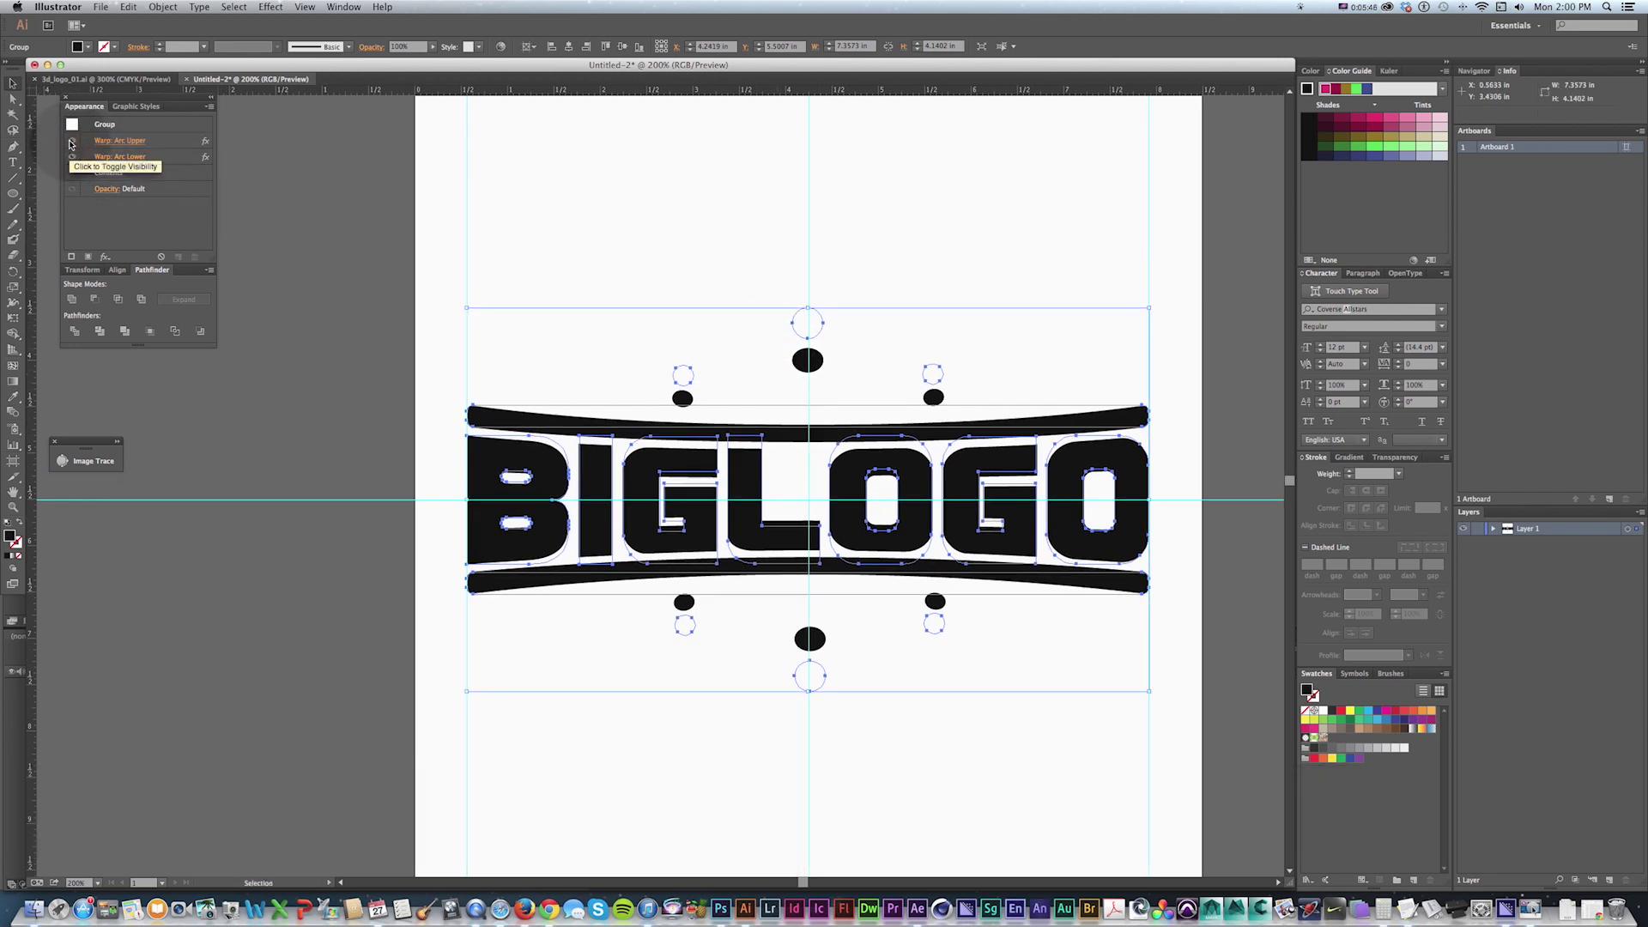
{"action": "left_click", "coordinate": [72, 141]}
{"action": "left_click", "coordinate": [72, 156]}
{"action": "left_click", "coordinate": [72, 156]}
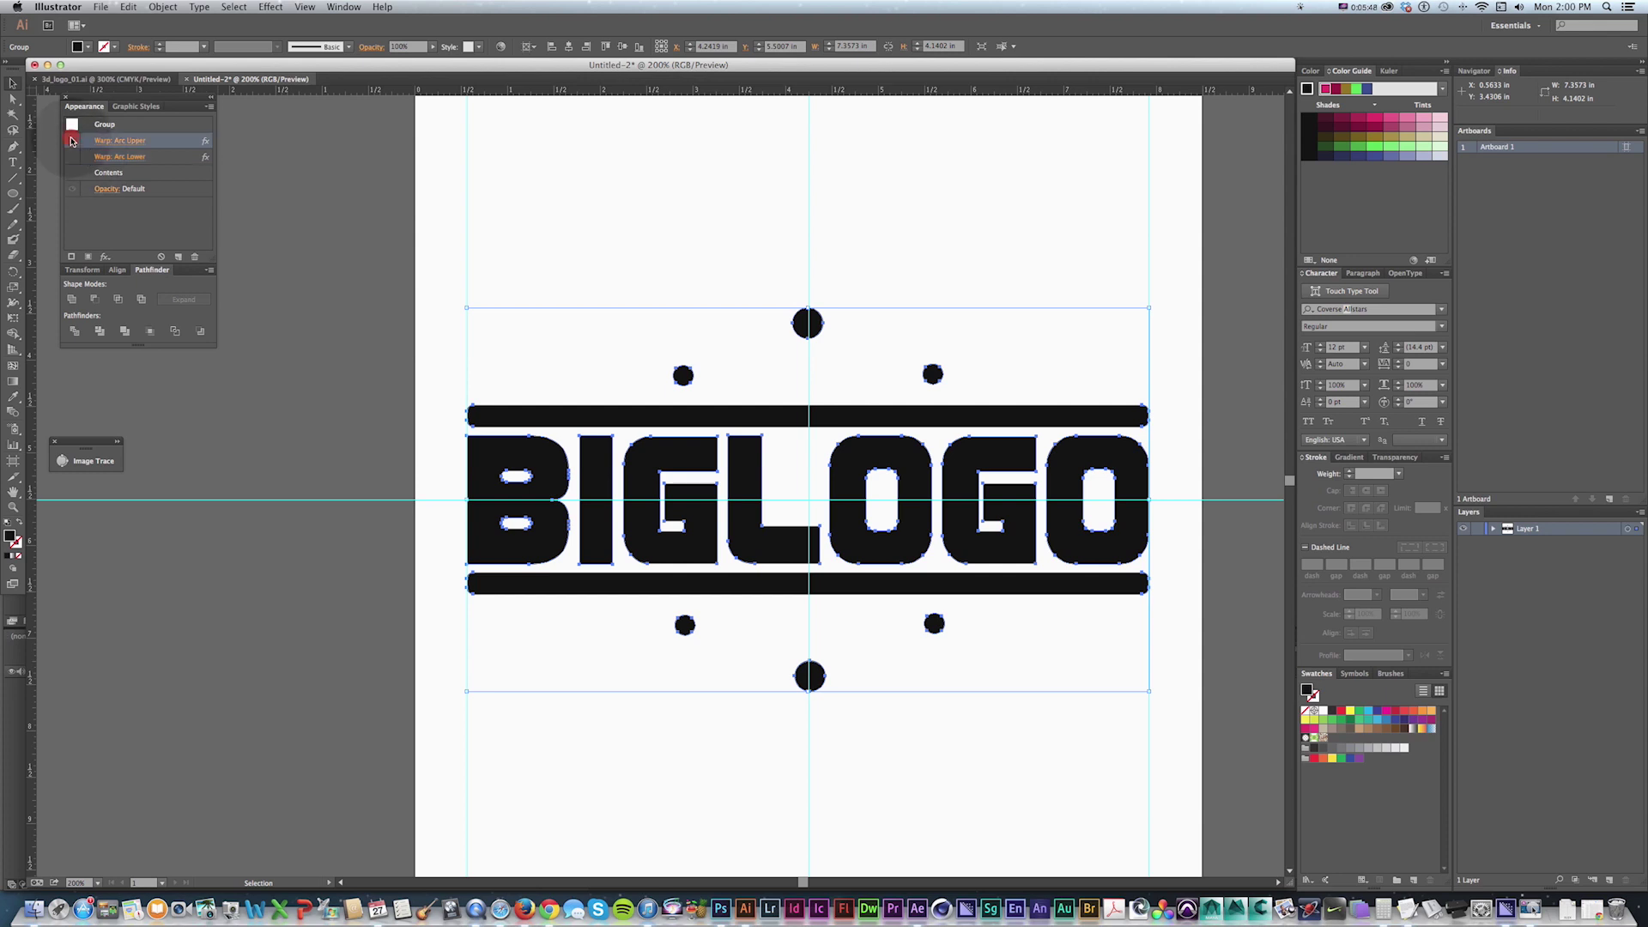
{"action": "left_click", "coordinate": [72, 140]}
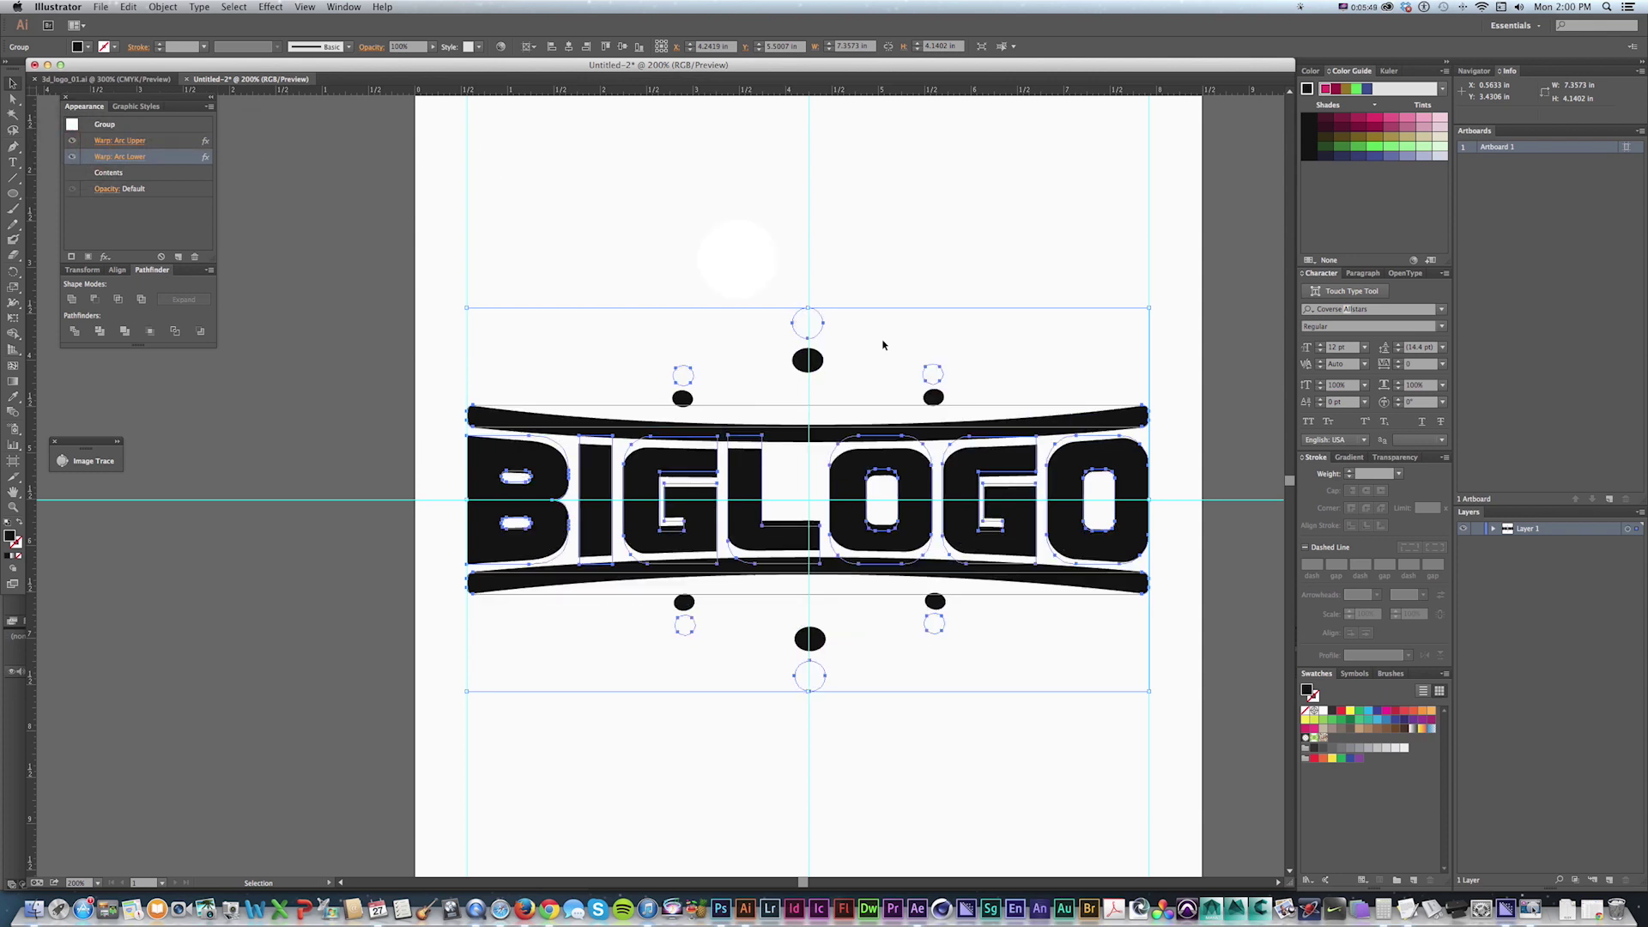
{"action": "key", "text": "a"}
{"action": "left_click", "coordinate": [816, 324]}
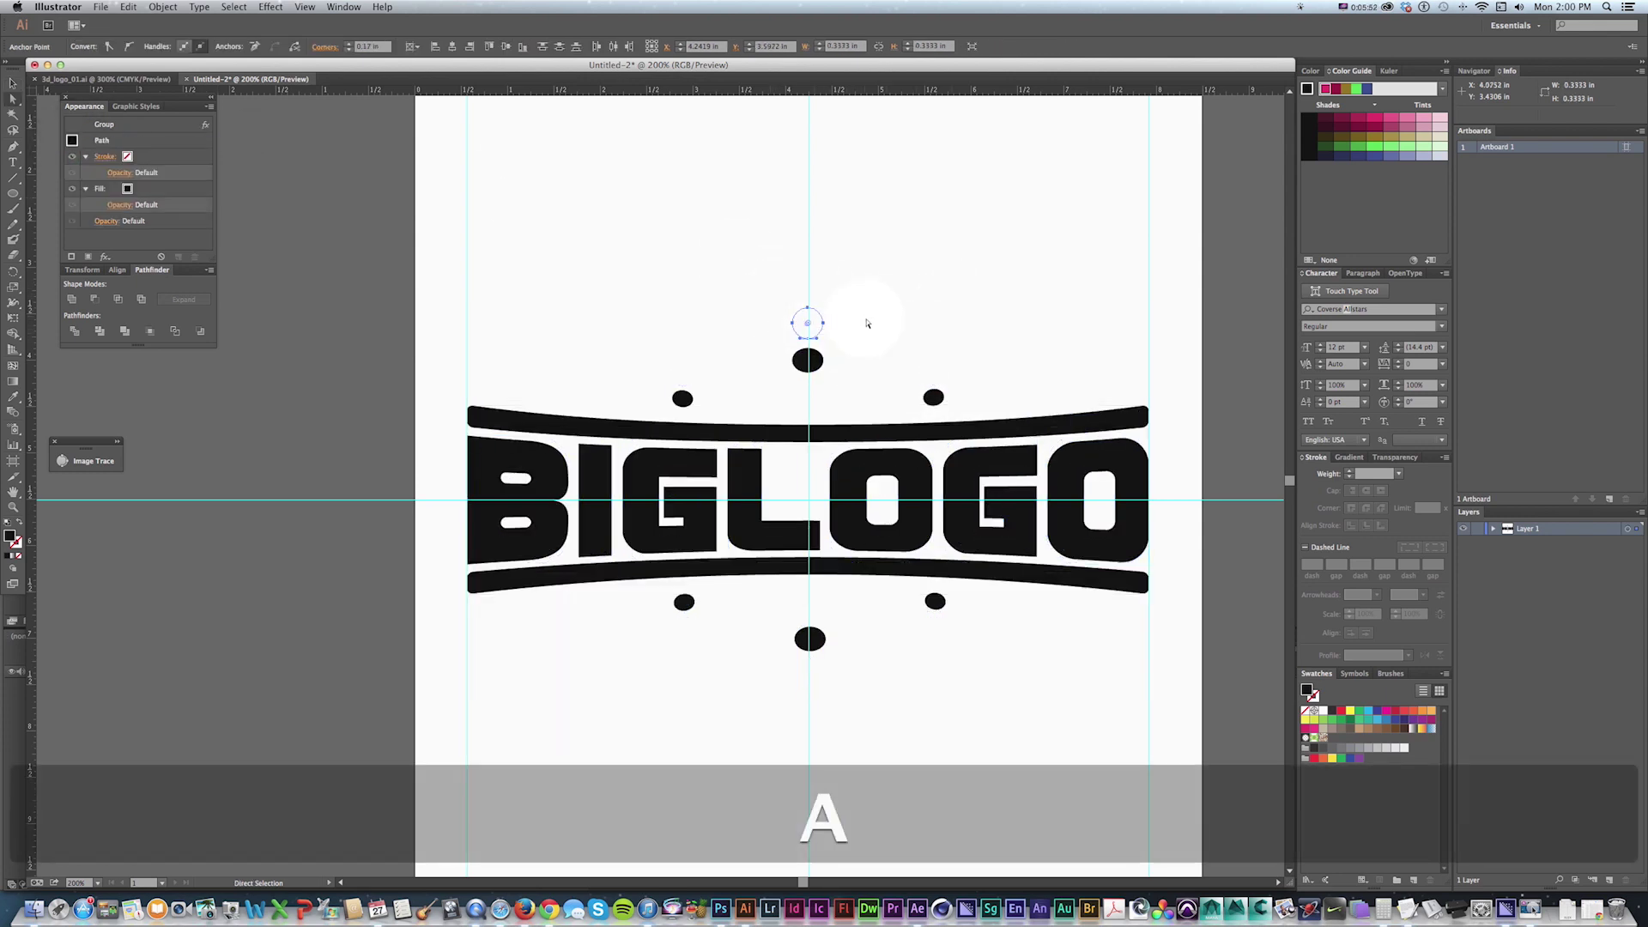
{"action": "key", "text": "v"}
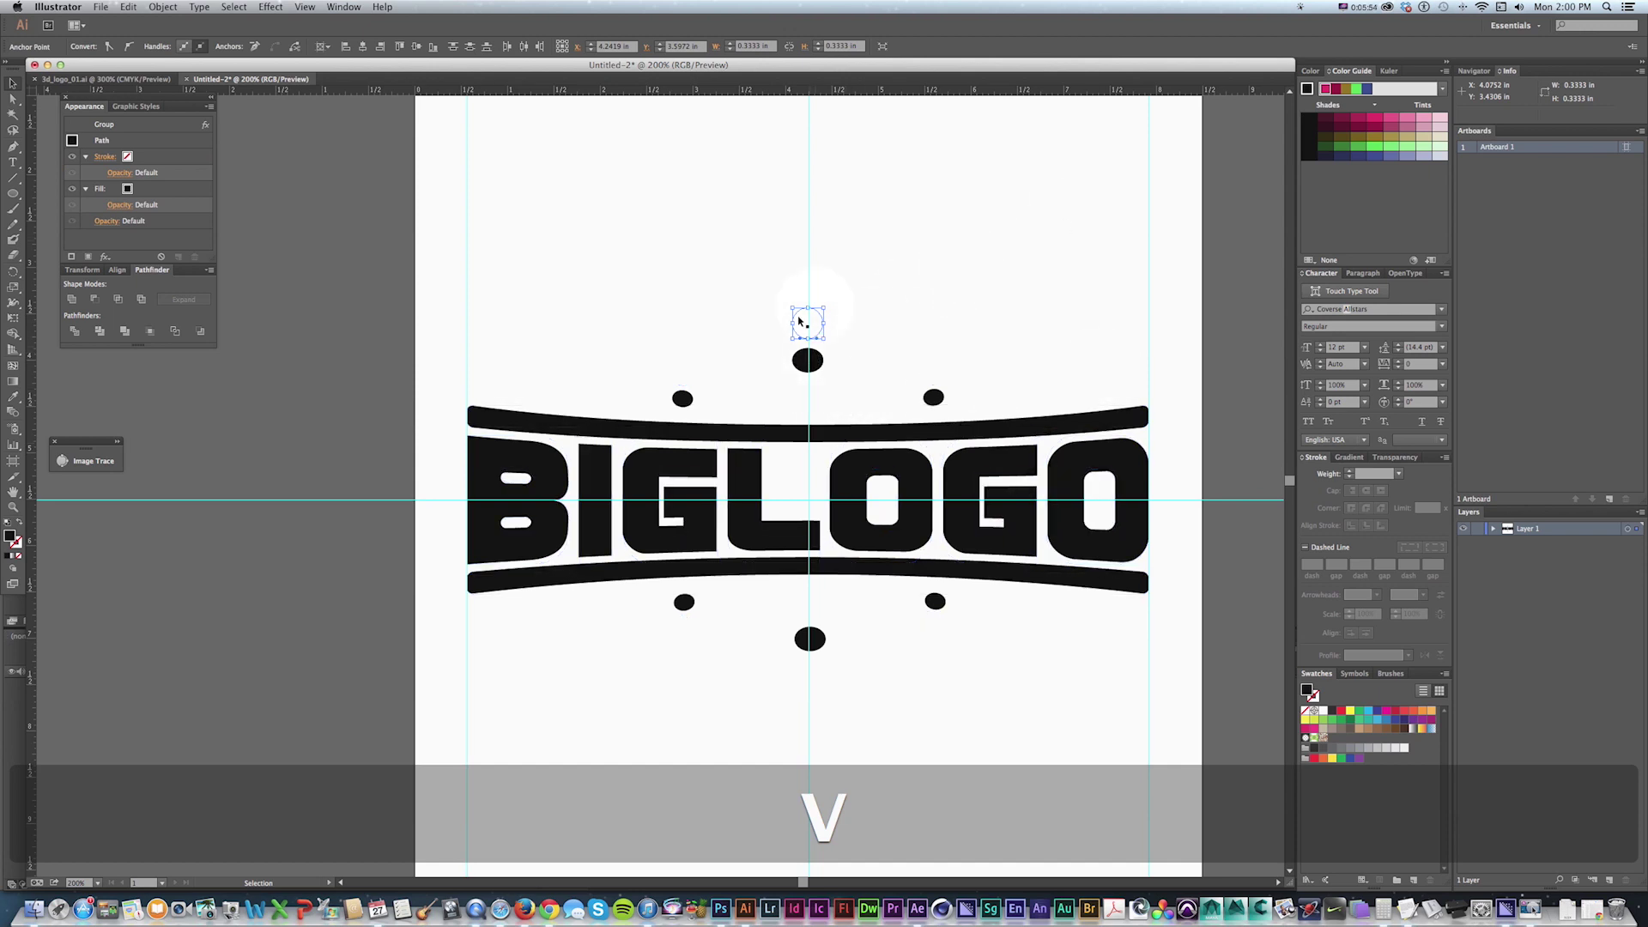
Step: Select the whole warped logo and expand its appearance
{"action": "left_click_drag", "start_coordinate": [436, 256], "coordinate": [1125, 624]}
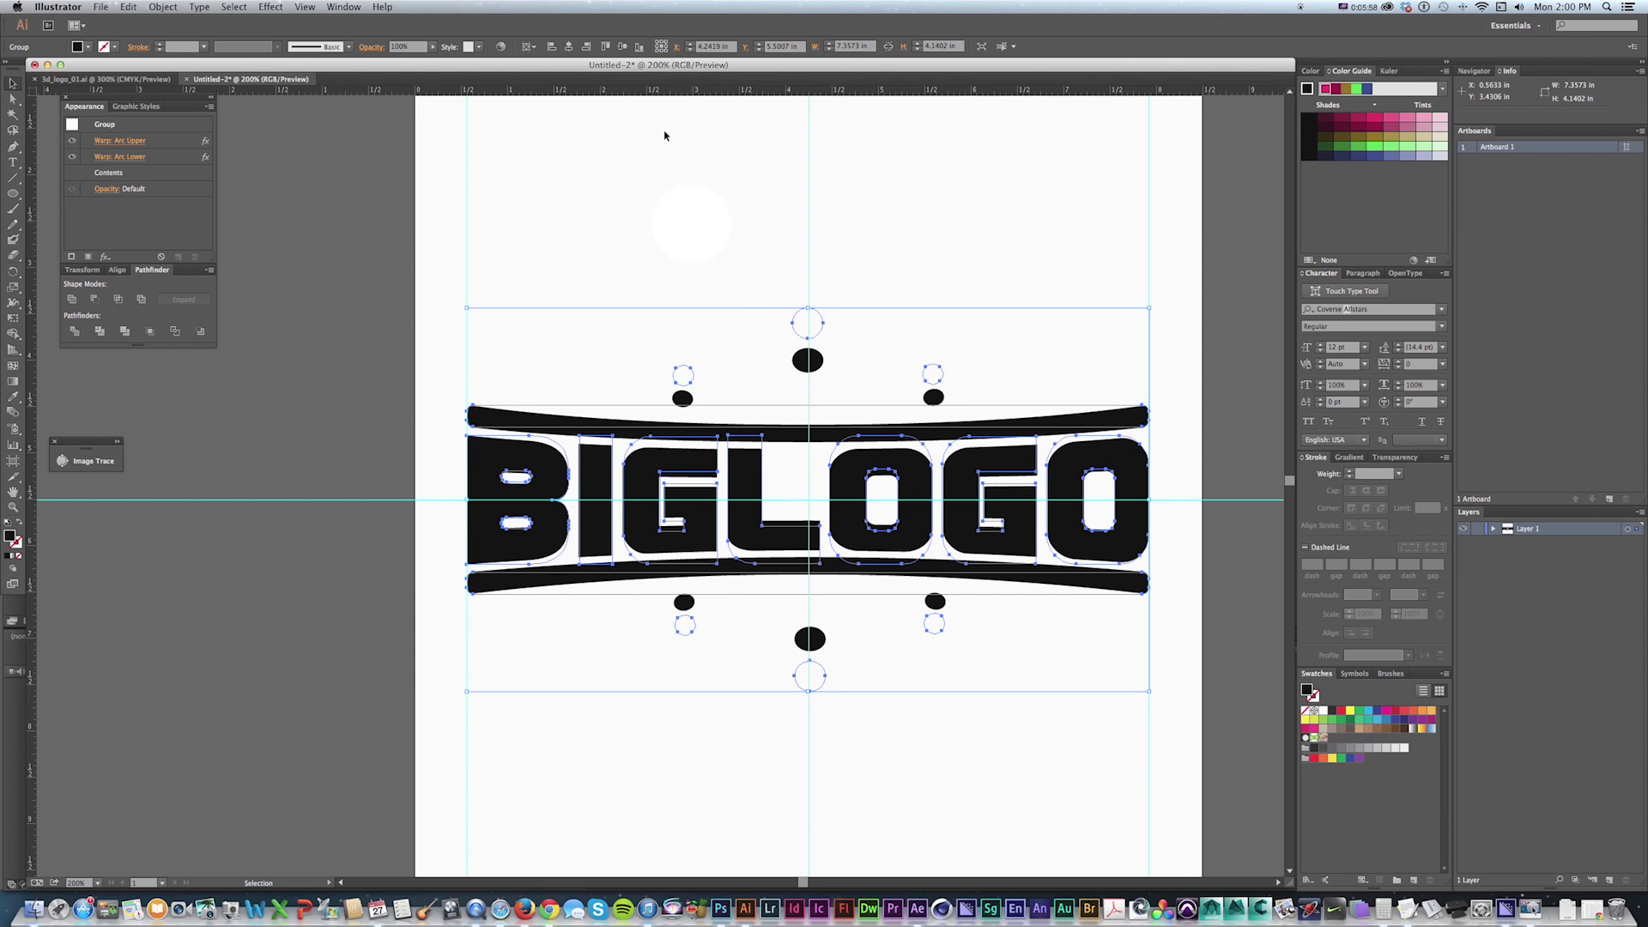
{"action": "left_click", "coordinate": [156, 6]}
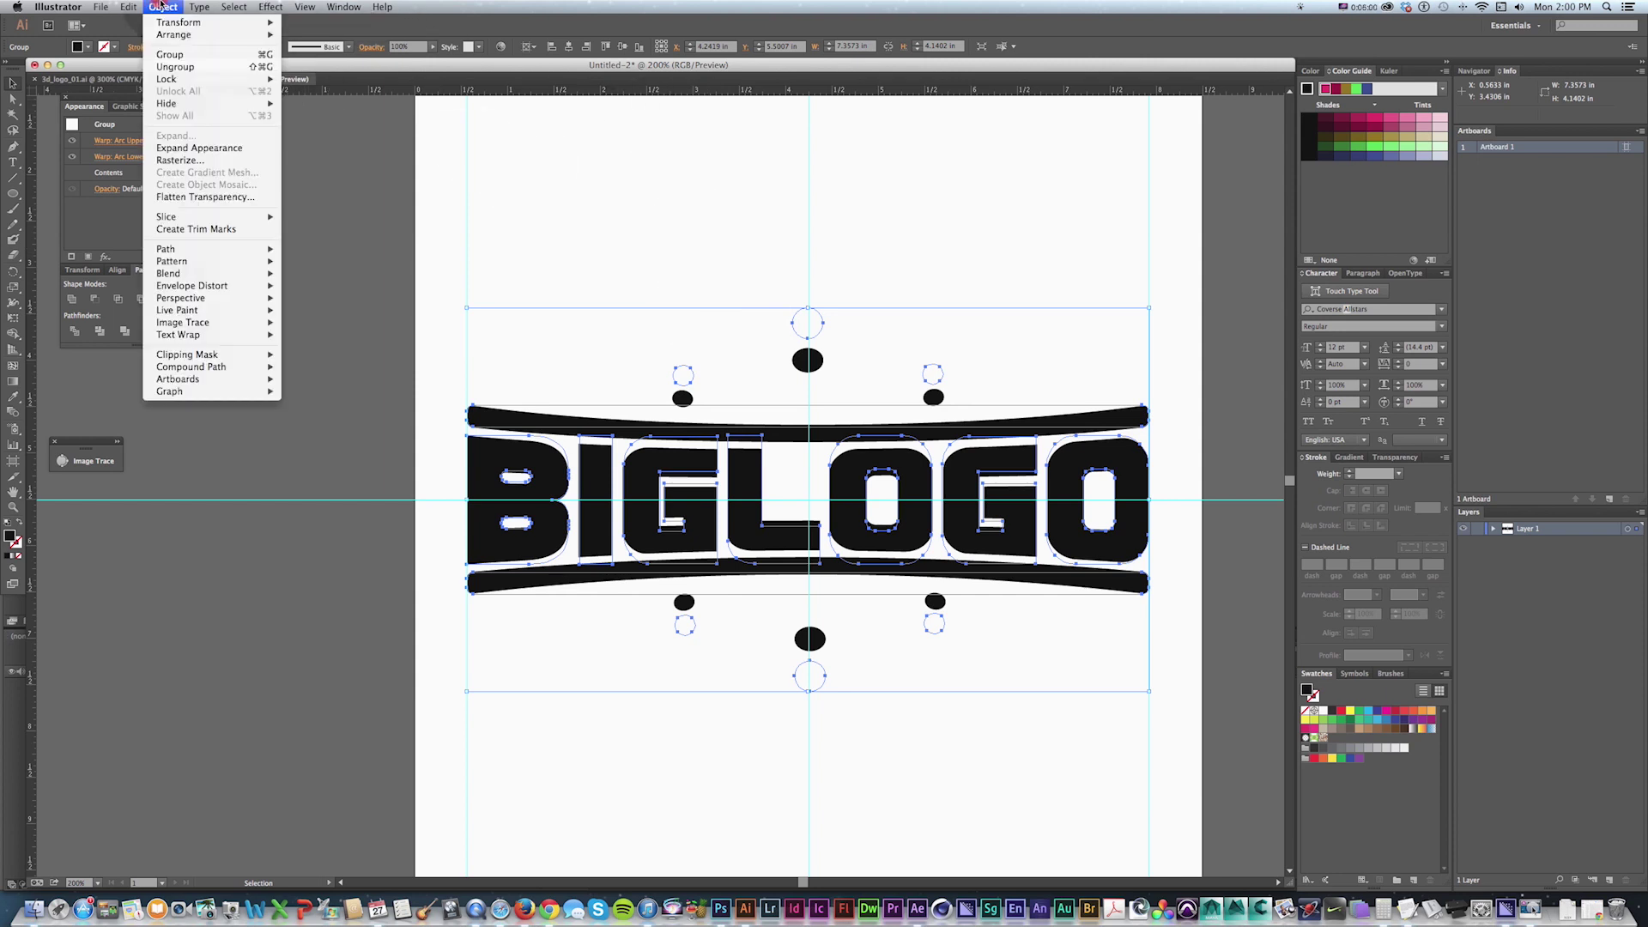
{"action": "left_click", "coordinate": [261, 249]}
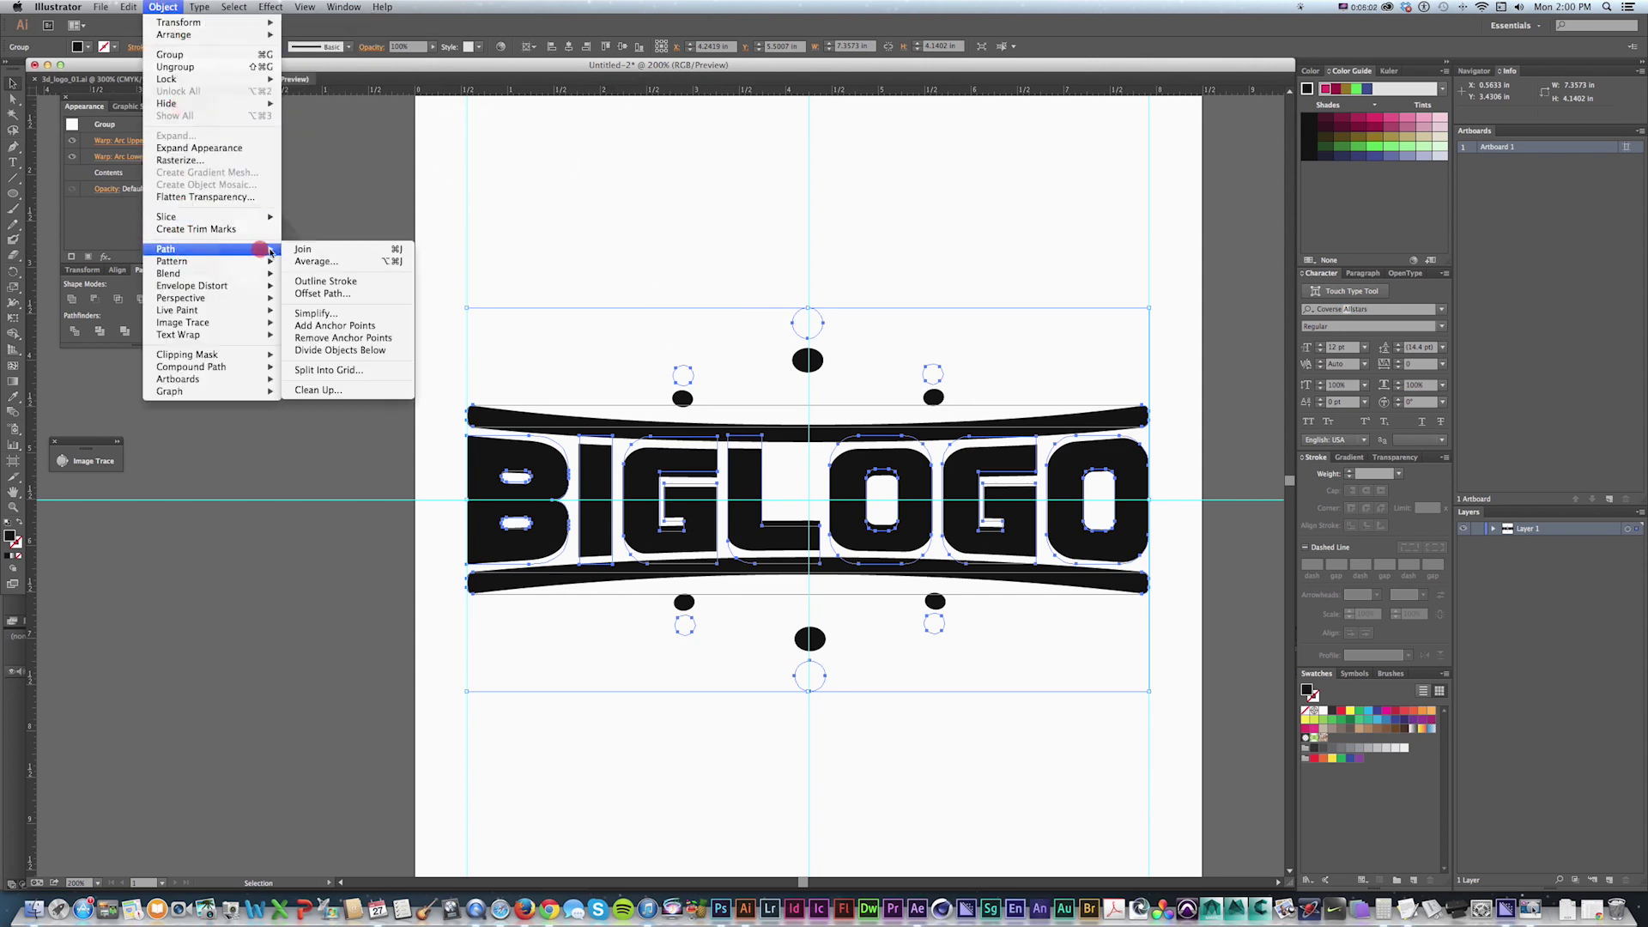
{"action": "left_click", "coordinate": [215, 152]}
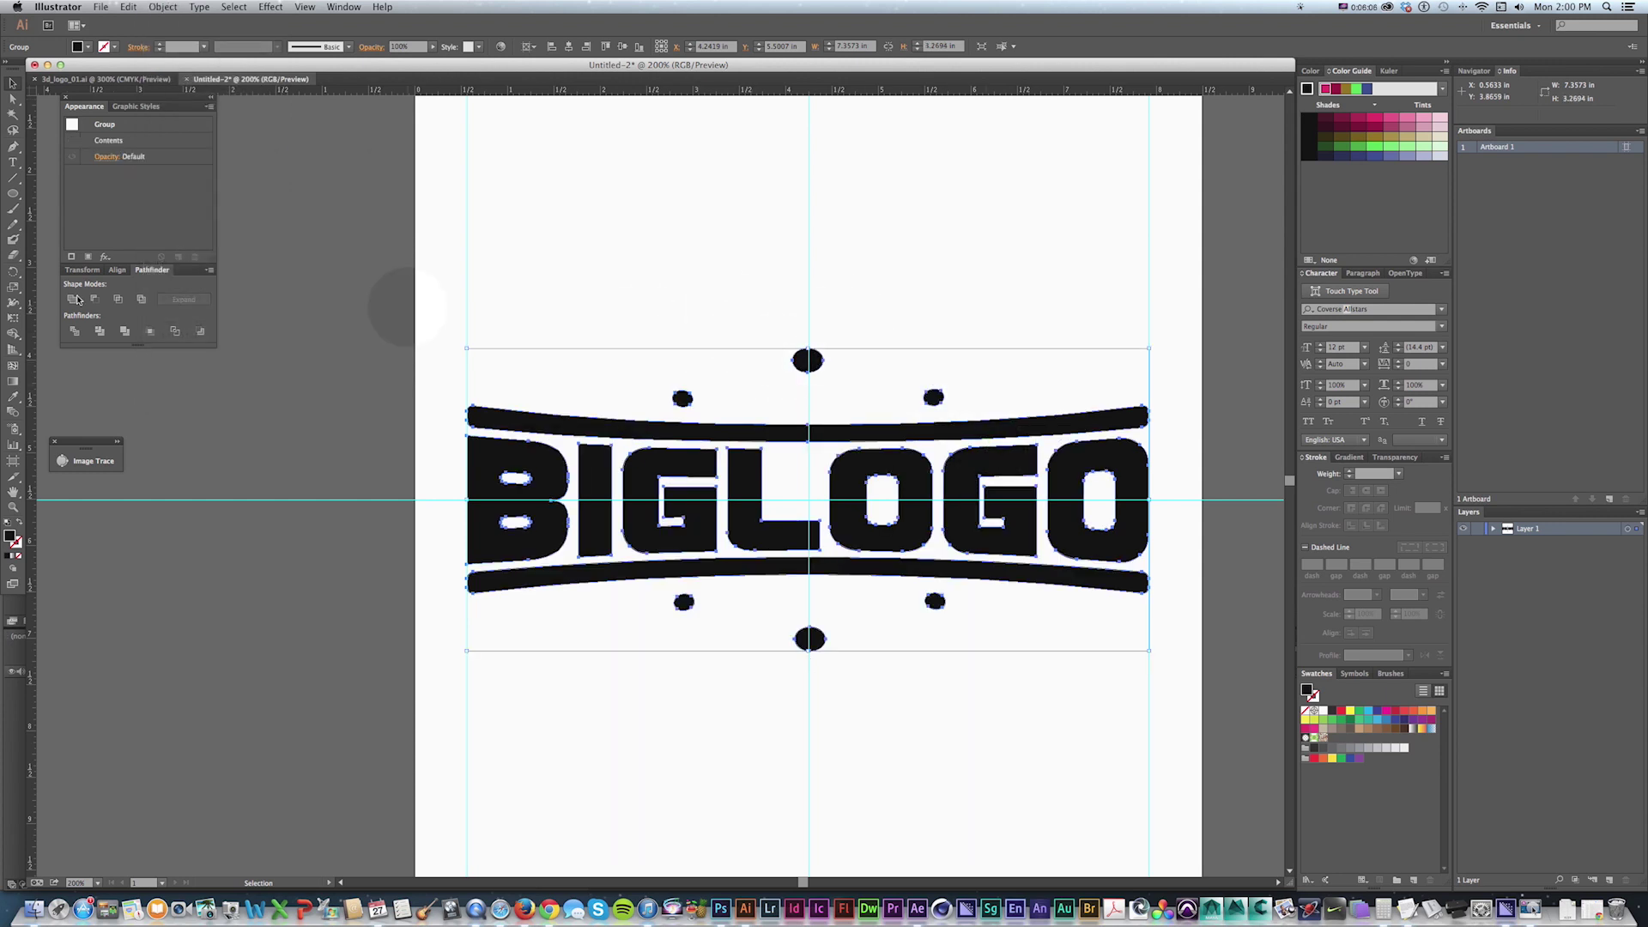
{"action": "key", "text": "super"}
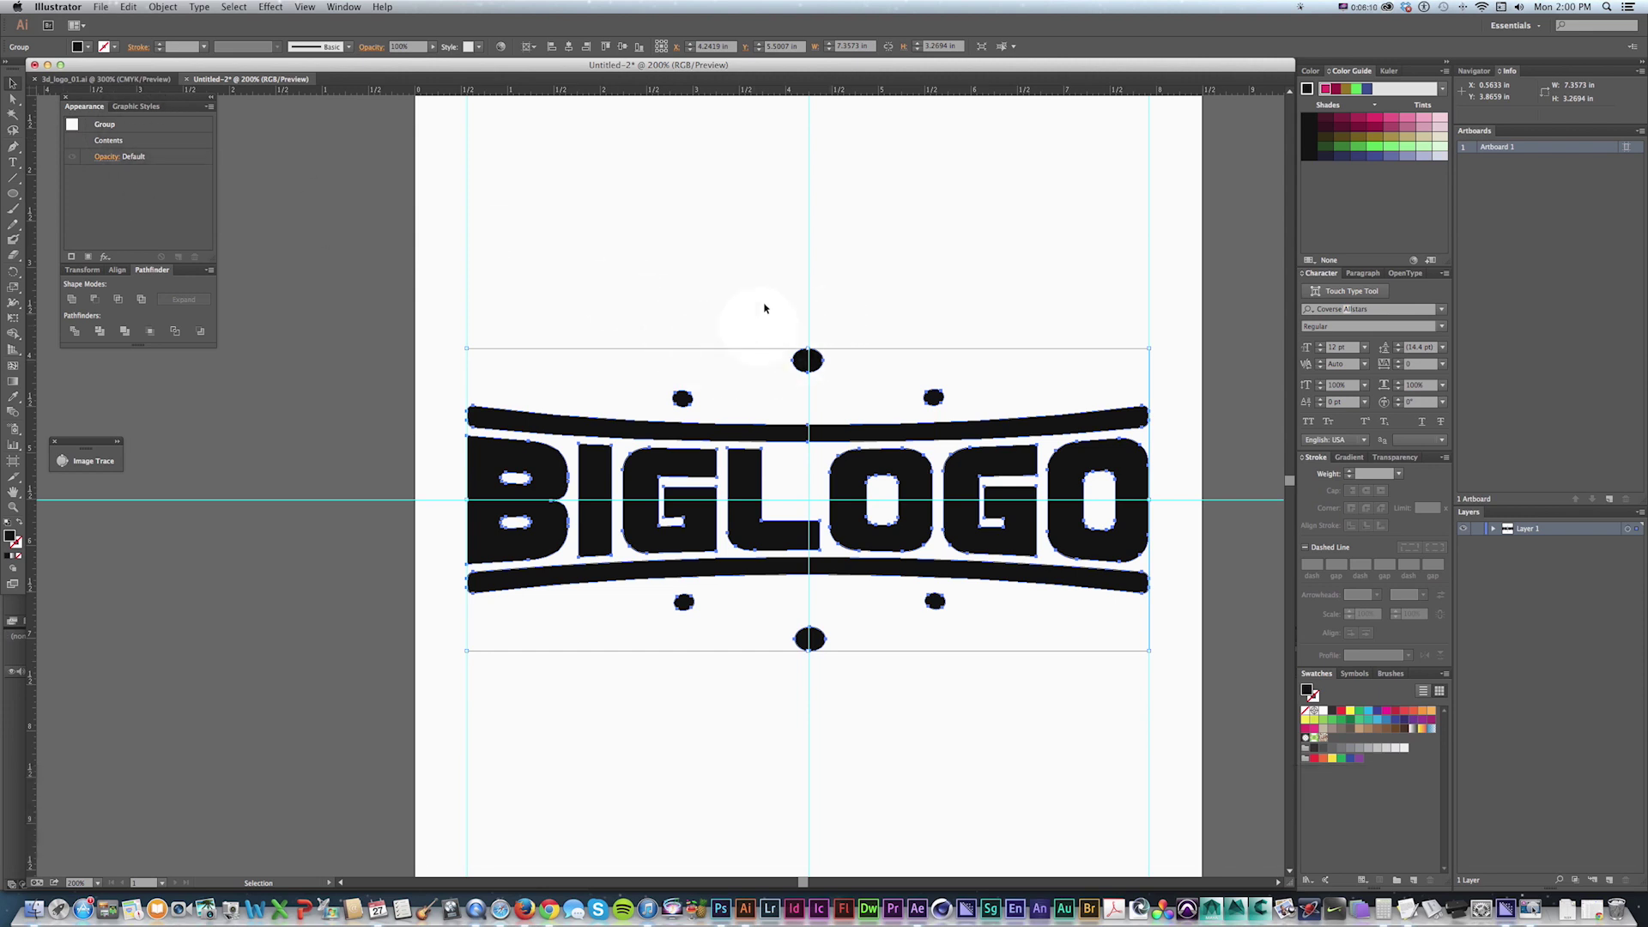
{"action": "key", "text": "space"}
{"action": "left_click_drag", "start_coordinate": [806, 317], "coordinate": [806, 304]}
{"action": "key", "text": "v"}
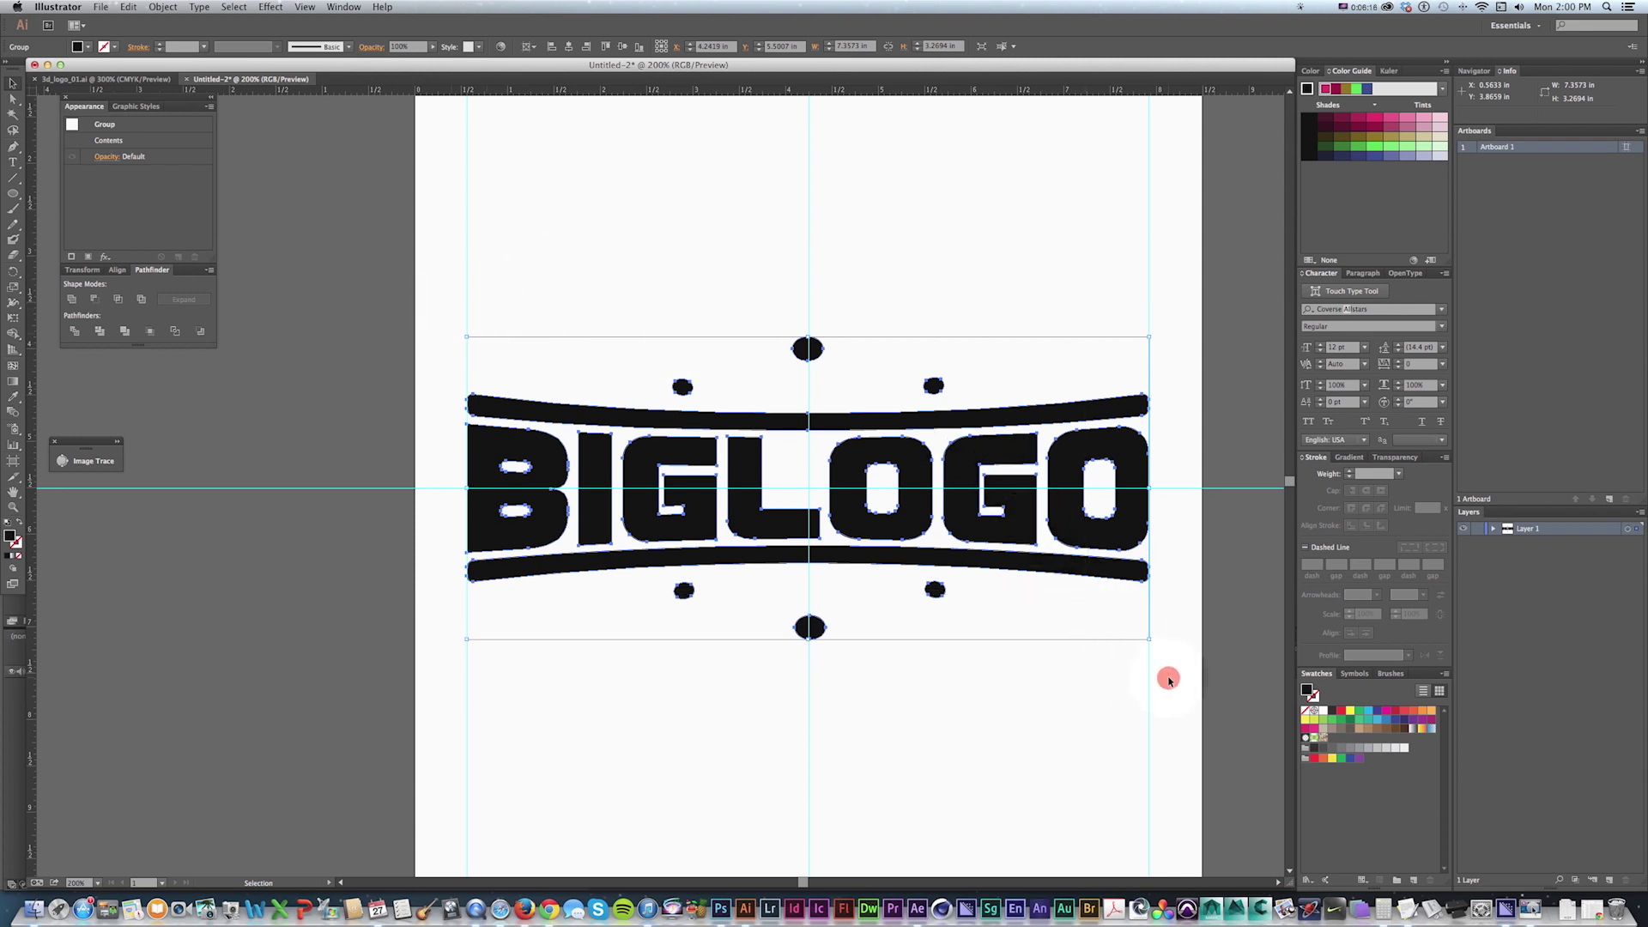
{"action": "key", "text": "space"}
{"action": "left_click_drag", "start_coordinate": [1016, 581], "coordinate": [1012, 559]}
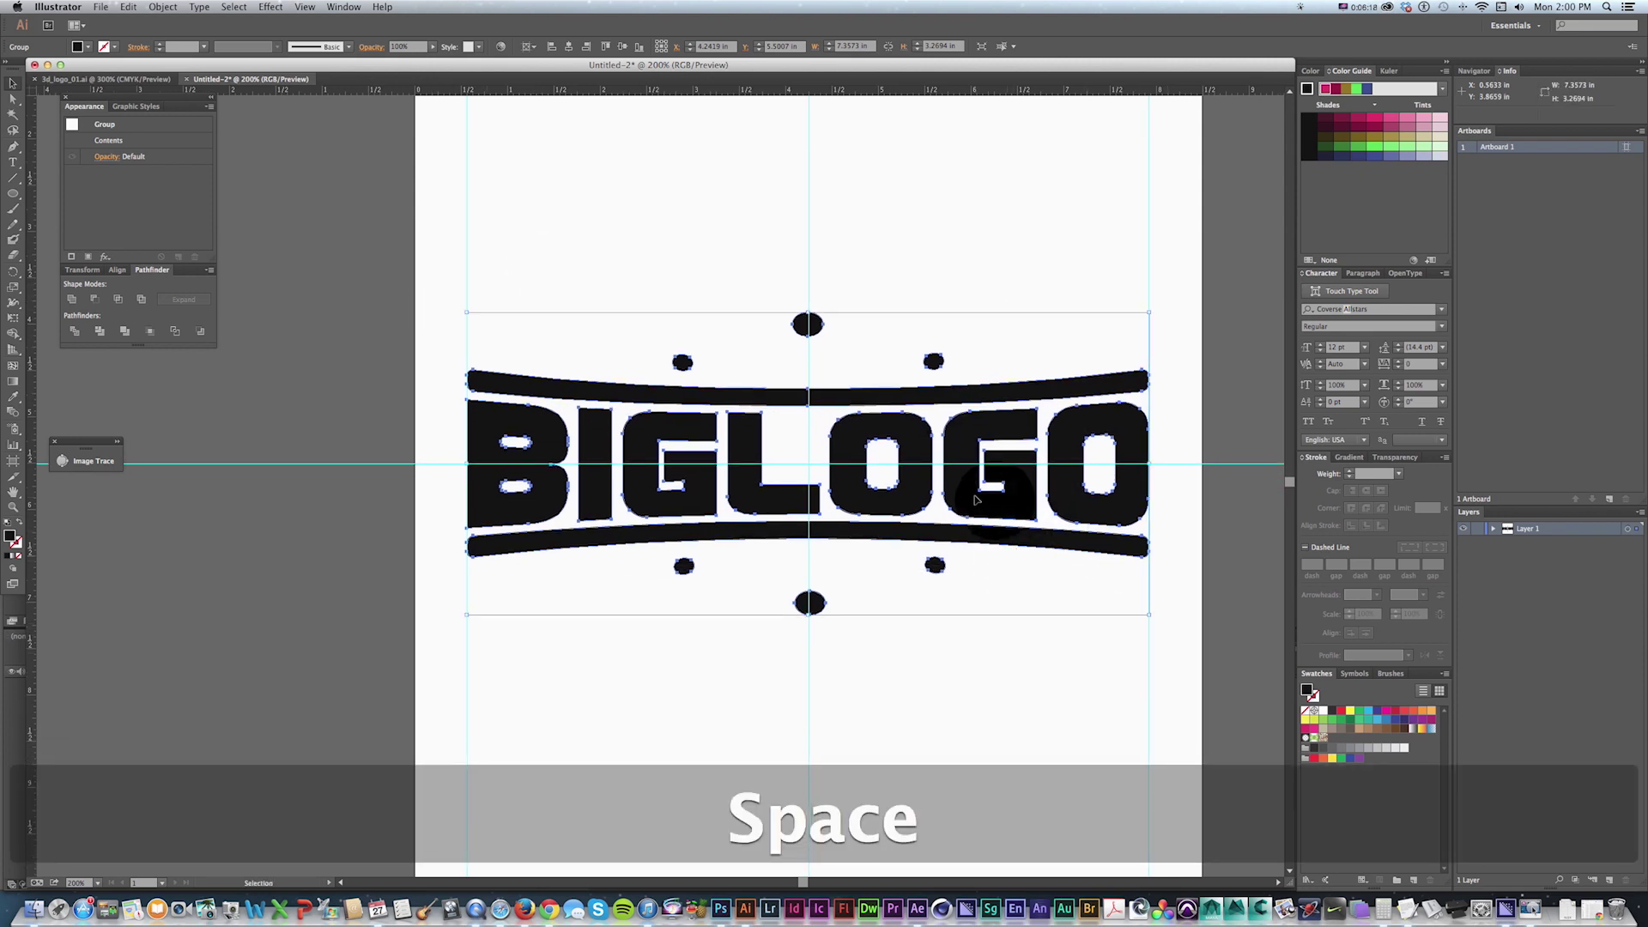
{"action": "key", "text": "space"}
{"action": "left_click_drag", "start_coordinate": [747, 349], "coordinate": [740, 361]}
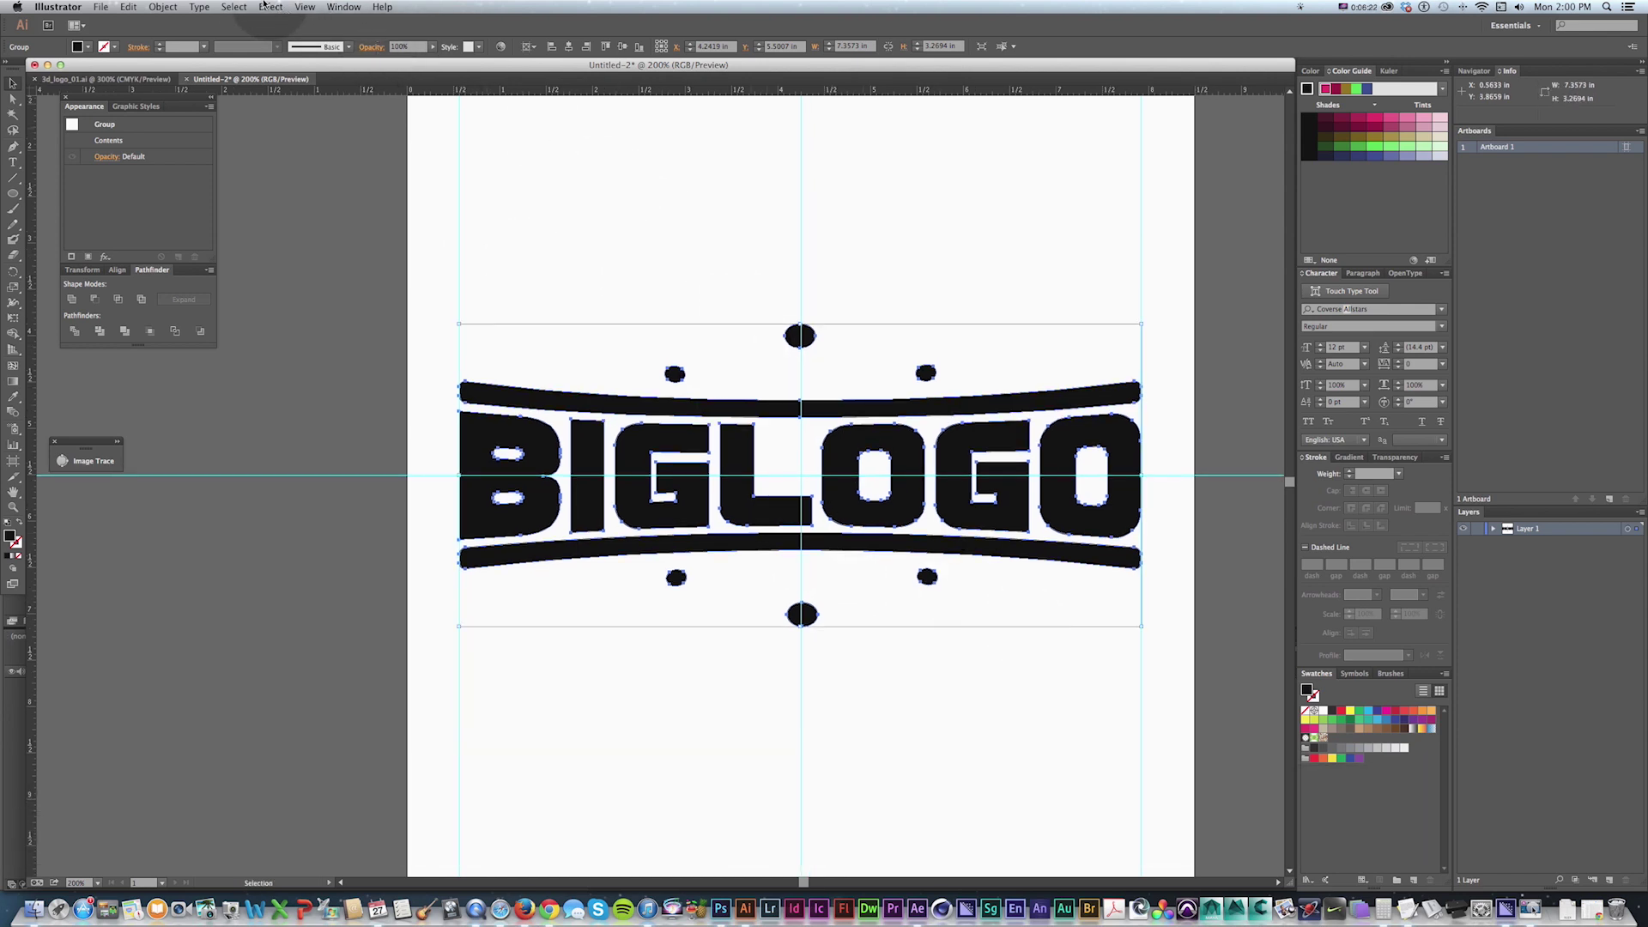
{"action": "left_click", "coordinate": [271, 7]}
{"action": "left_click", "coordinate": [275, 3]}
{"action": "left_click", "coordinate": [510, 226]}
{"action": "left_click", "coordinate": [521, 421]}
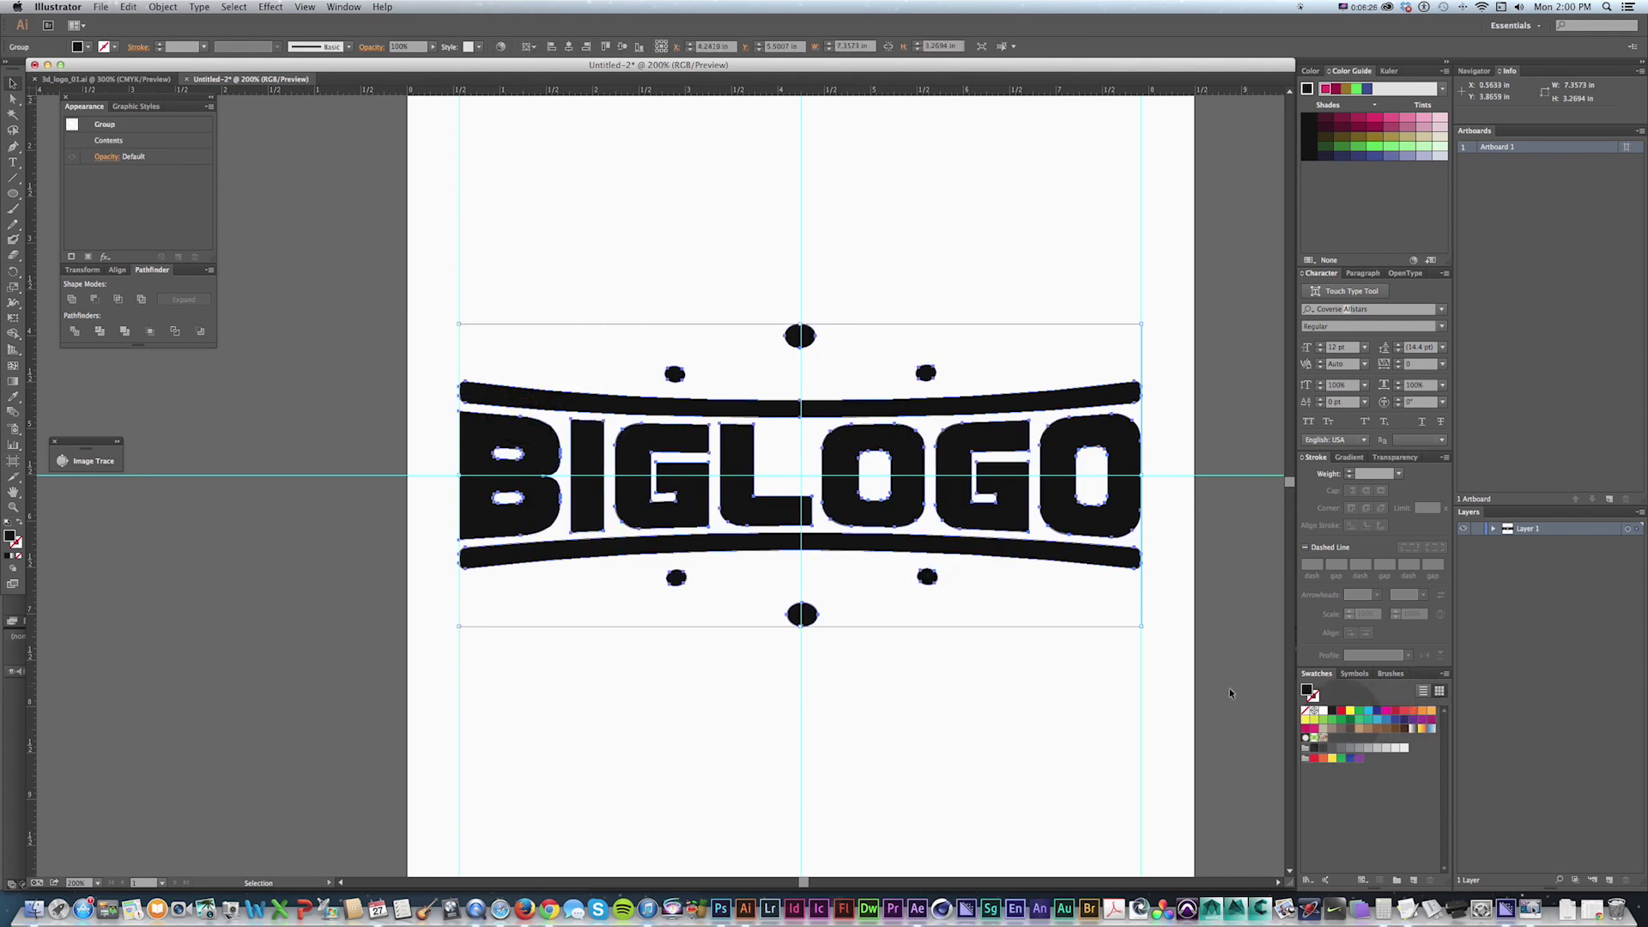
Step: Try the 3D Extrude & Bevel effect on the black logo with the preview on
{"action": "left_click", "coordinate": [267, 7]}
{"action": "mouse_move", "coordinate": [378, 86]}
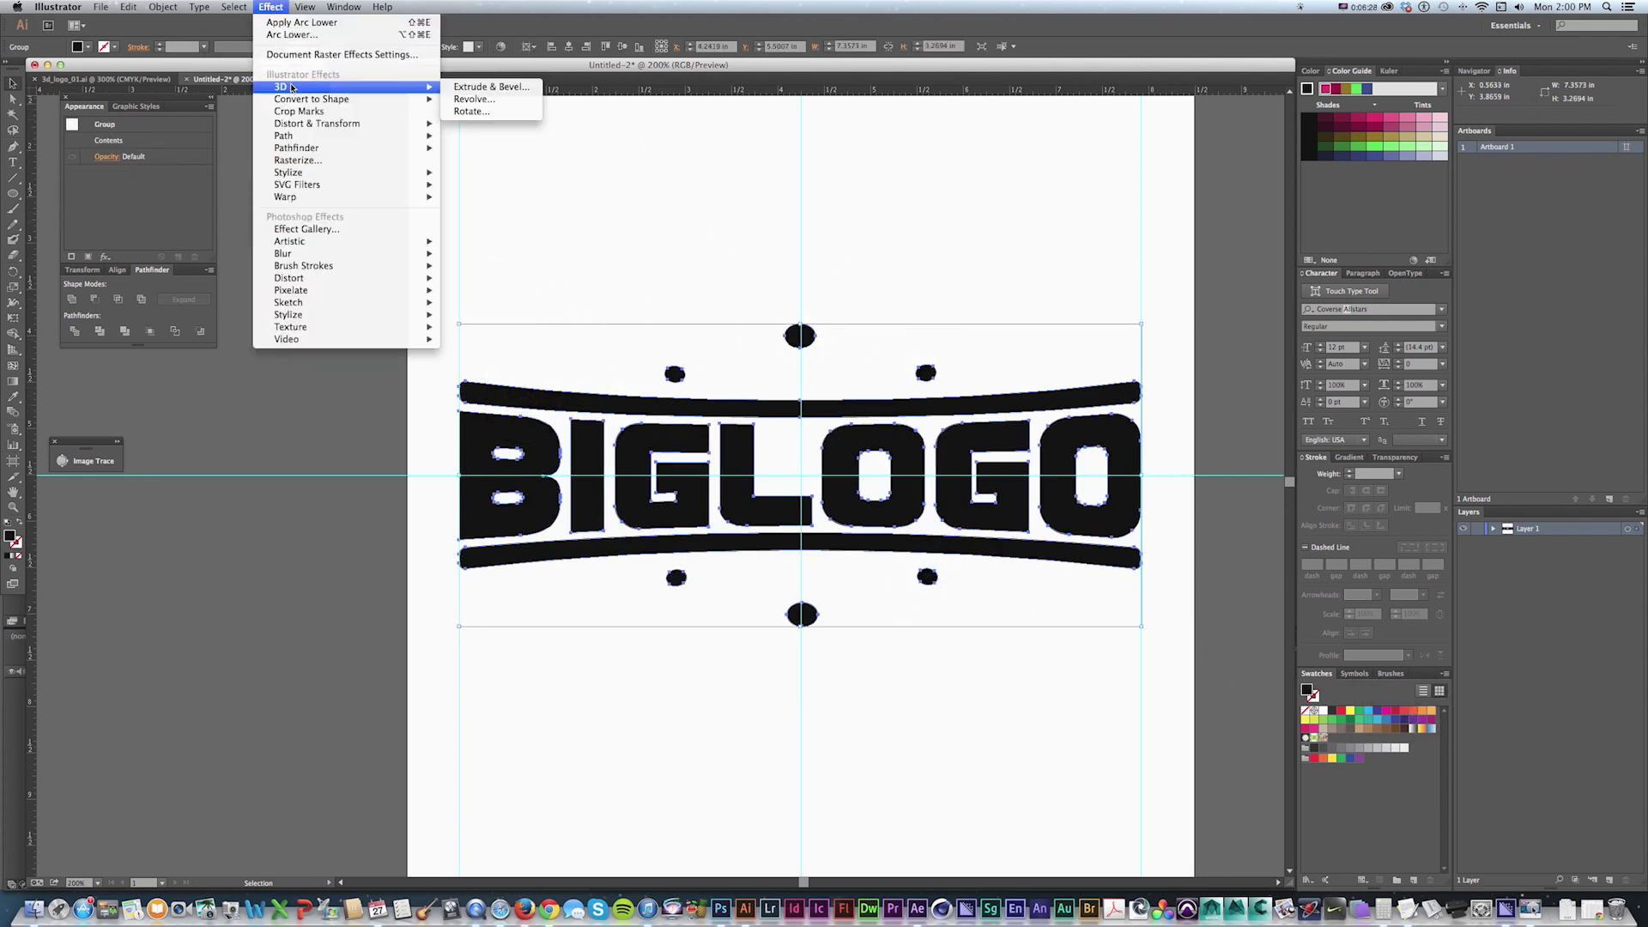
{"action": "left_click", "coordinate": [496, 89]}
{"action": "mouse_move", "coordinate": [1151, 281]}
{"action": "left_mouse_down"}
{"action": "mouse_move", "coordinate": [1125, 302]}
{"action": "mouse_move", "coordinate": [1141, 288]}
{"action": "left_mouse_up"}
{"action": "left_click", "coordinate": [1067, 538]}
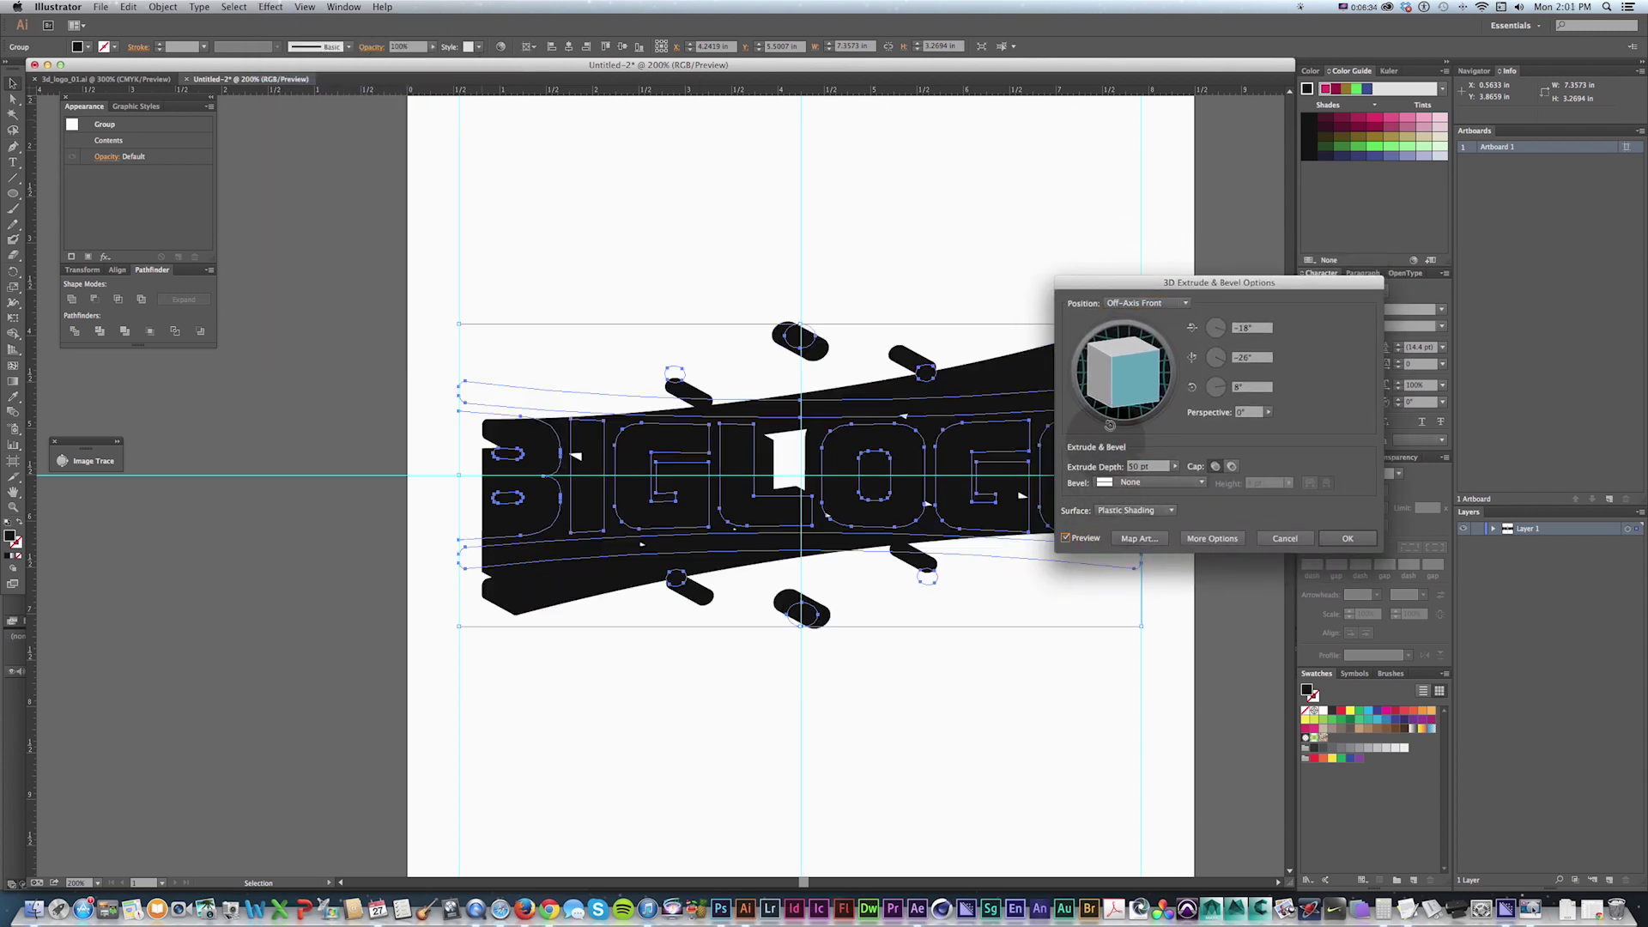
{"action": "left_click", "coordinate": [1285, 538]}
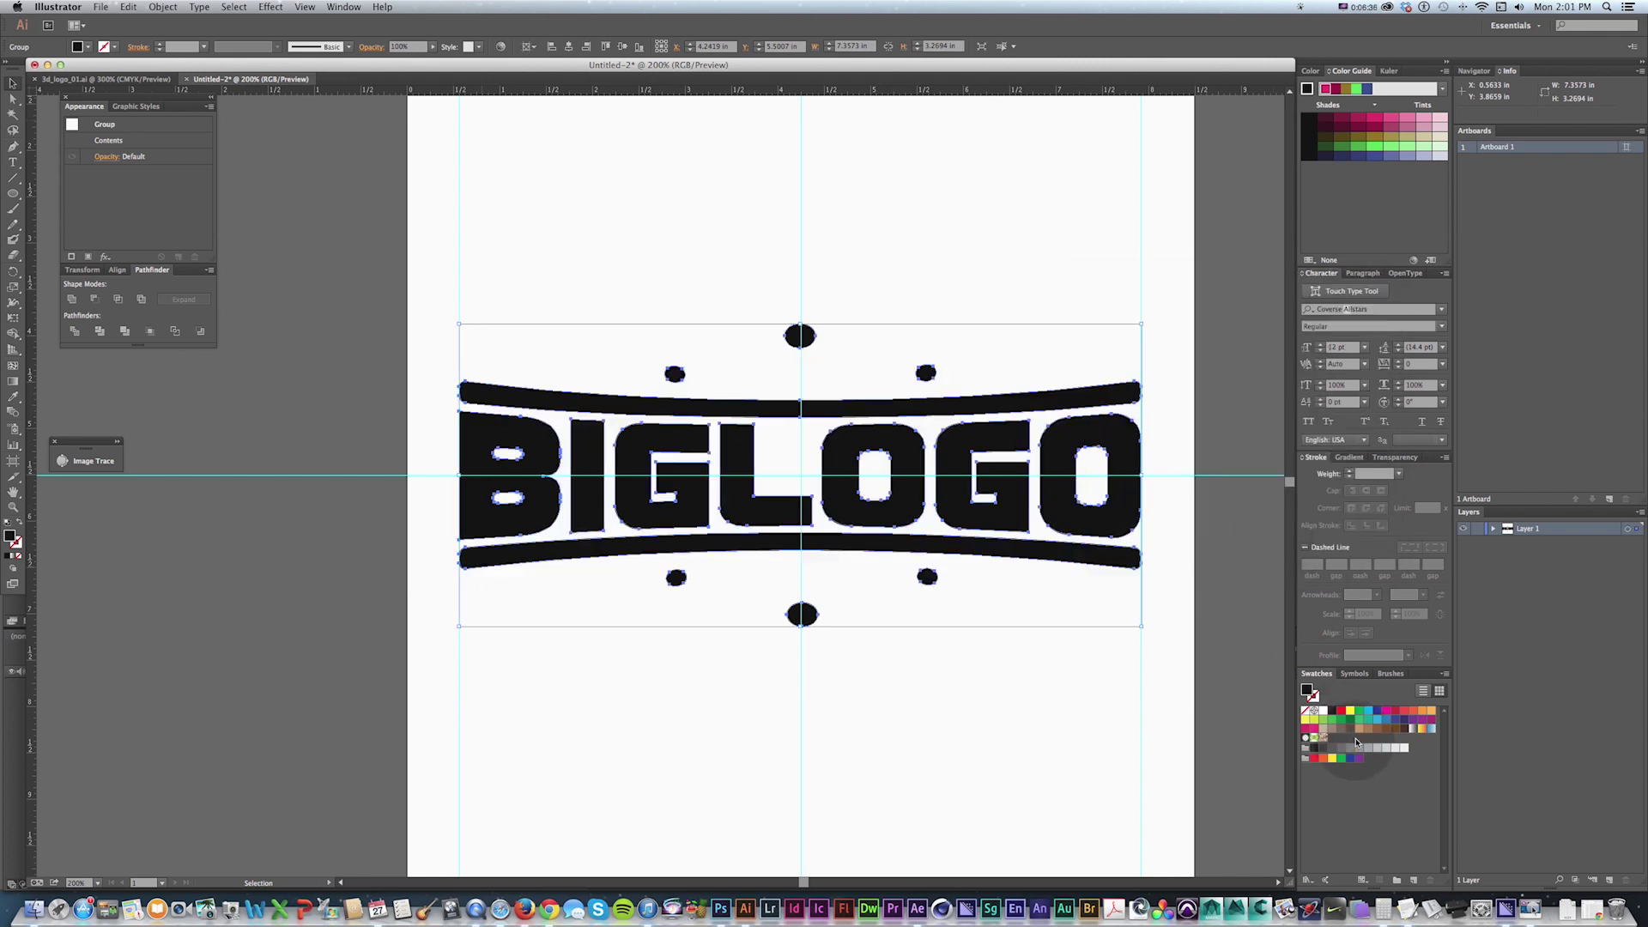
Step: Change the fill of the expanded logo to light blue
{"action": "left_click", "coordinate": [1377, 719]}
{"action": "left_click", "coordinate": [270, 7]}
{"action": "left_click", "coordinate": [269, 7]}
{"action": "left_click", "coordinate": [270, 7]}
{"action": "left_click", "coordinate": [269, 6]}
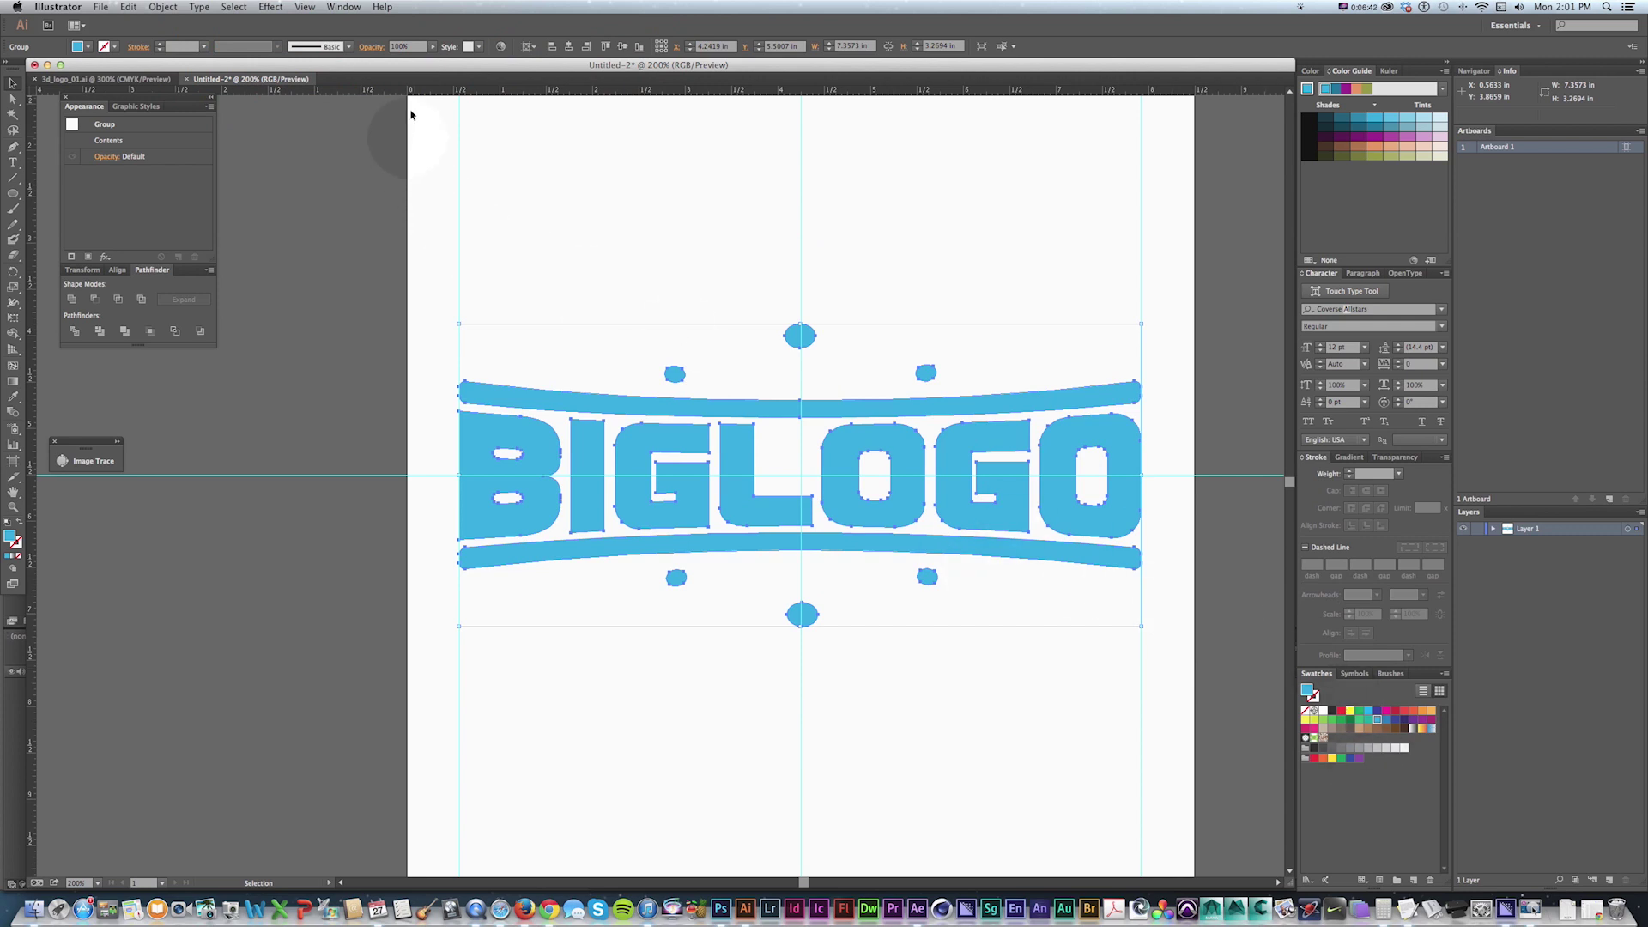
Step: Start a previewed 3D Extrude & Bevel on the blue logo and rotate it freehand to about 16° X, 6° Y and 1° Z
{"action": "left_click", "coordinate": [273, 7]}
{"action": "mouse_move", "coordinate": [283, 87]}
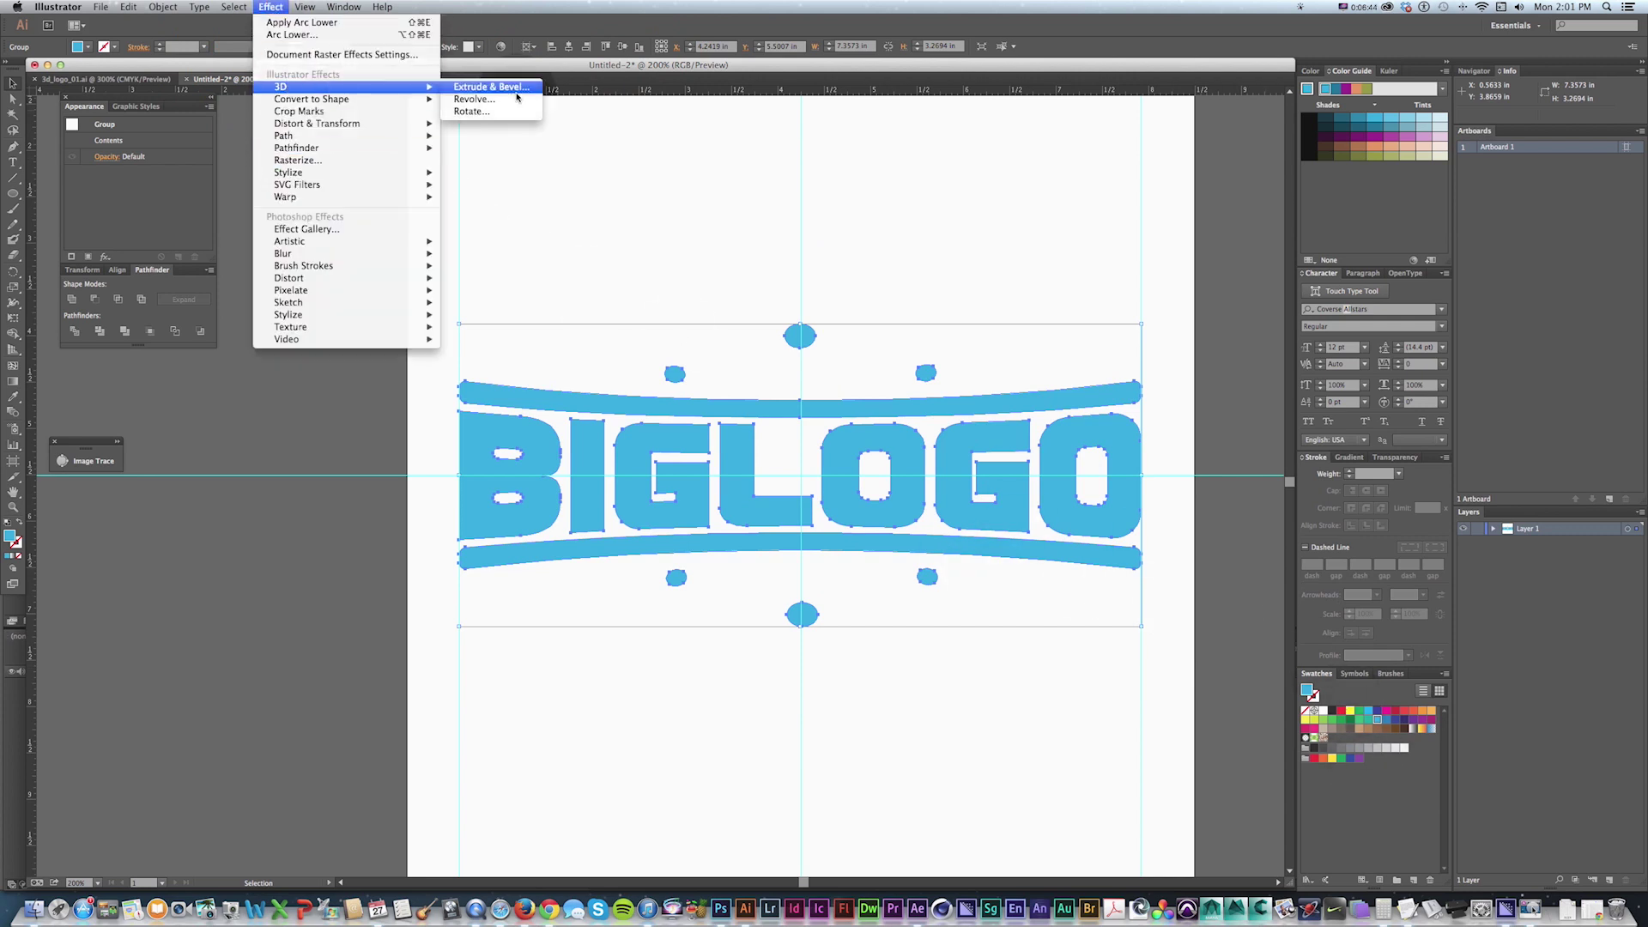
{"action": "left_click", "coordinate": [480, 87]}
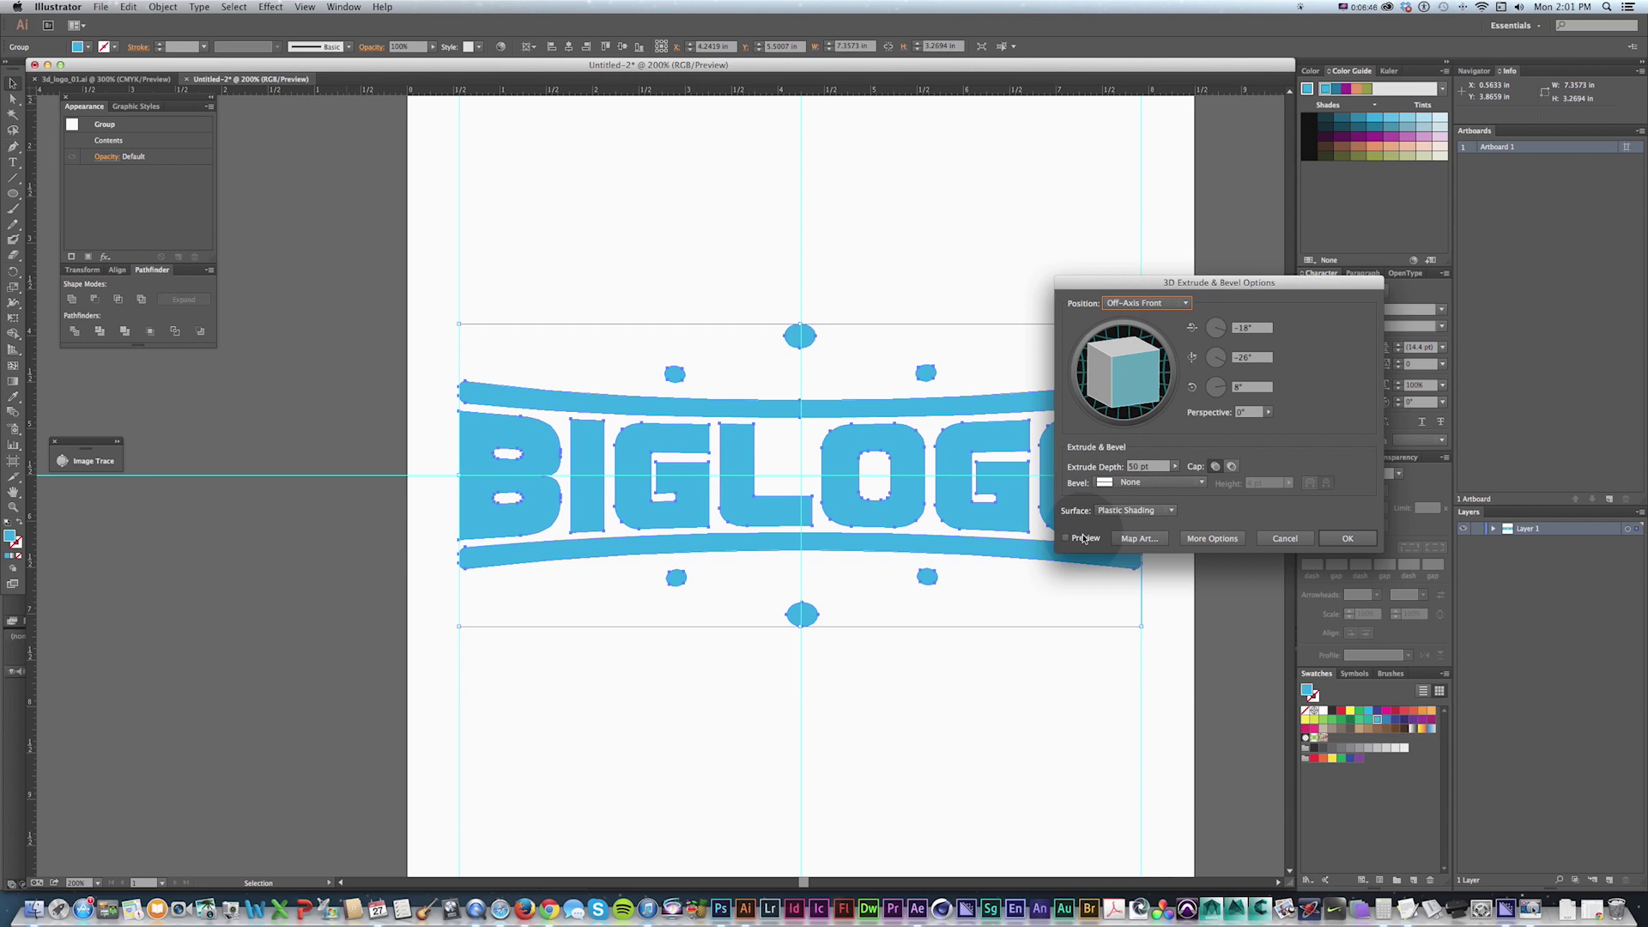
{"action": "left_click", "coordinate": [1066, 538]}
{"action": "left_click_drag", "start_coordinate": [1120, 409], "coordinate": [1192, 536]}
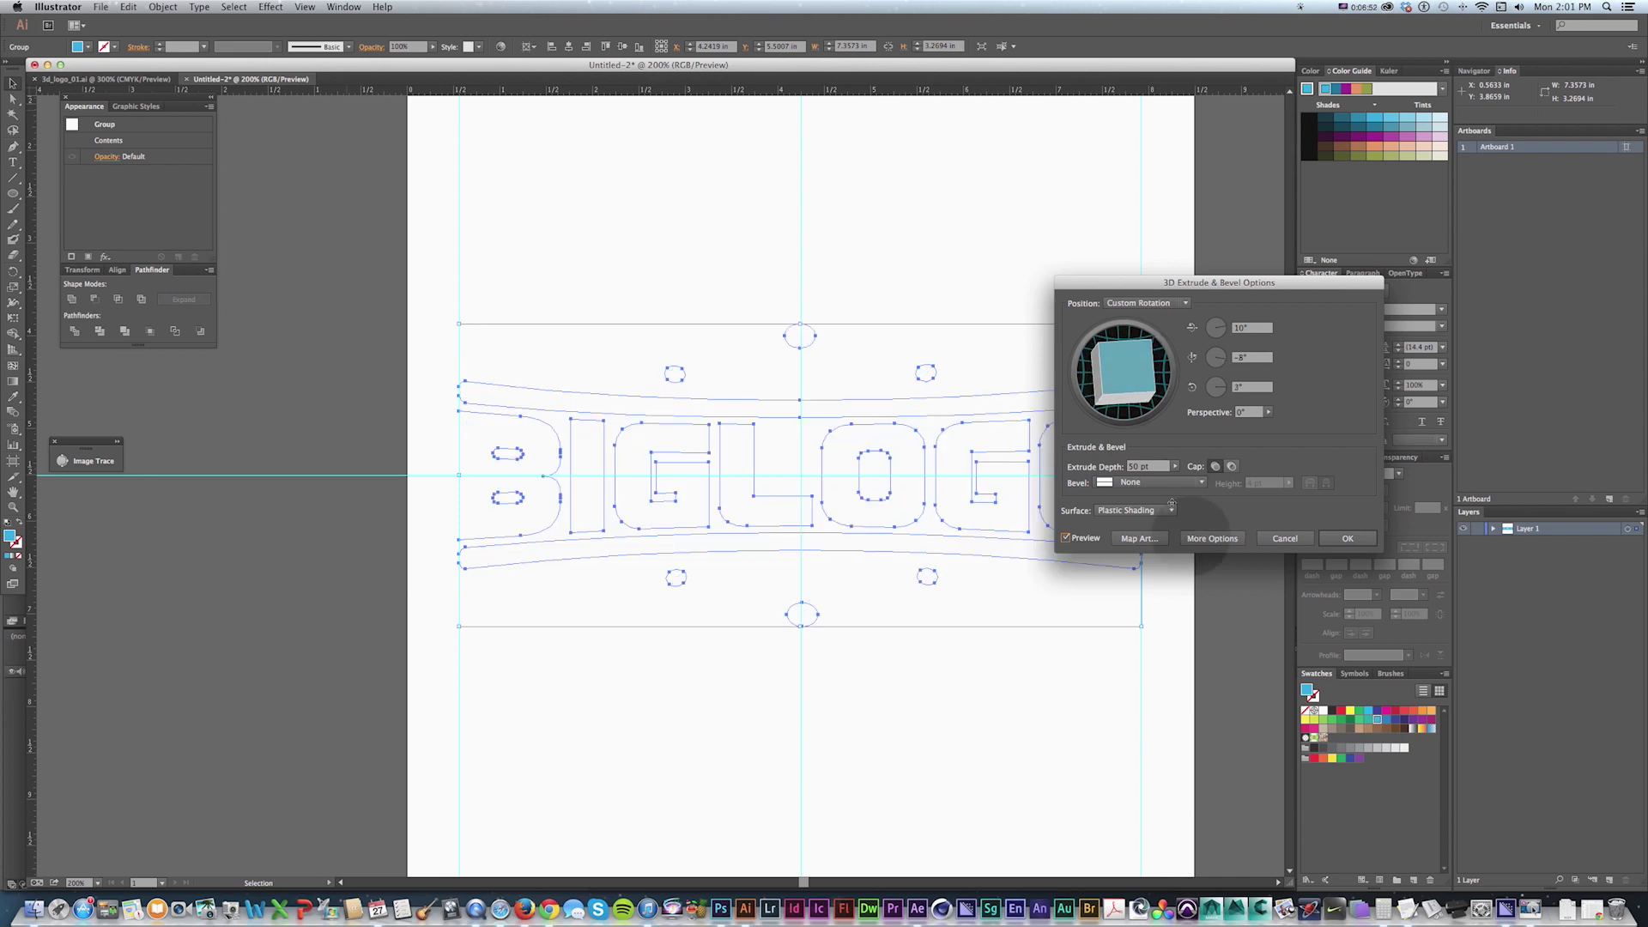
{"action": "left_click_drag", "start_coordinate": [1142, 384], "coordinate": [1121, 372]}
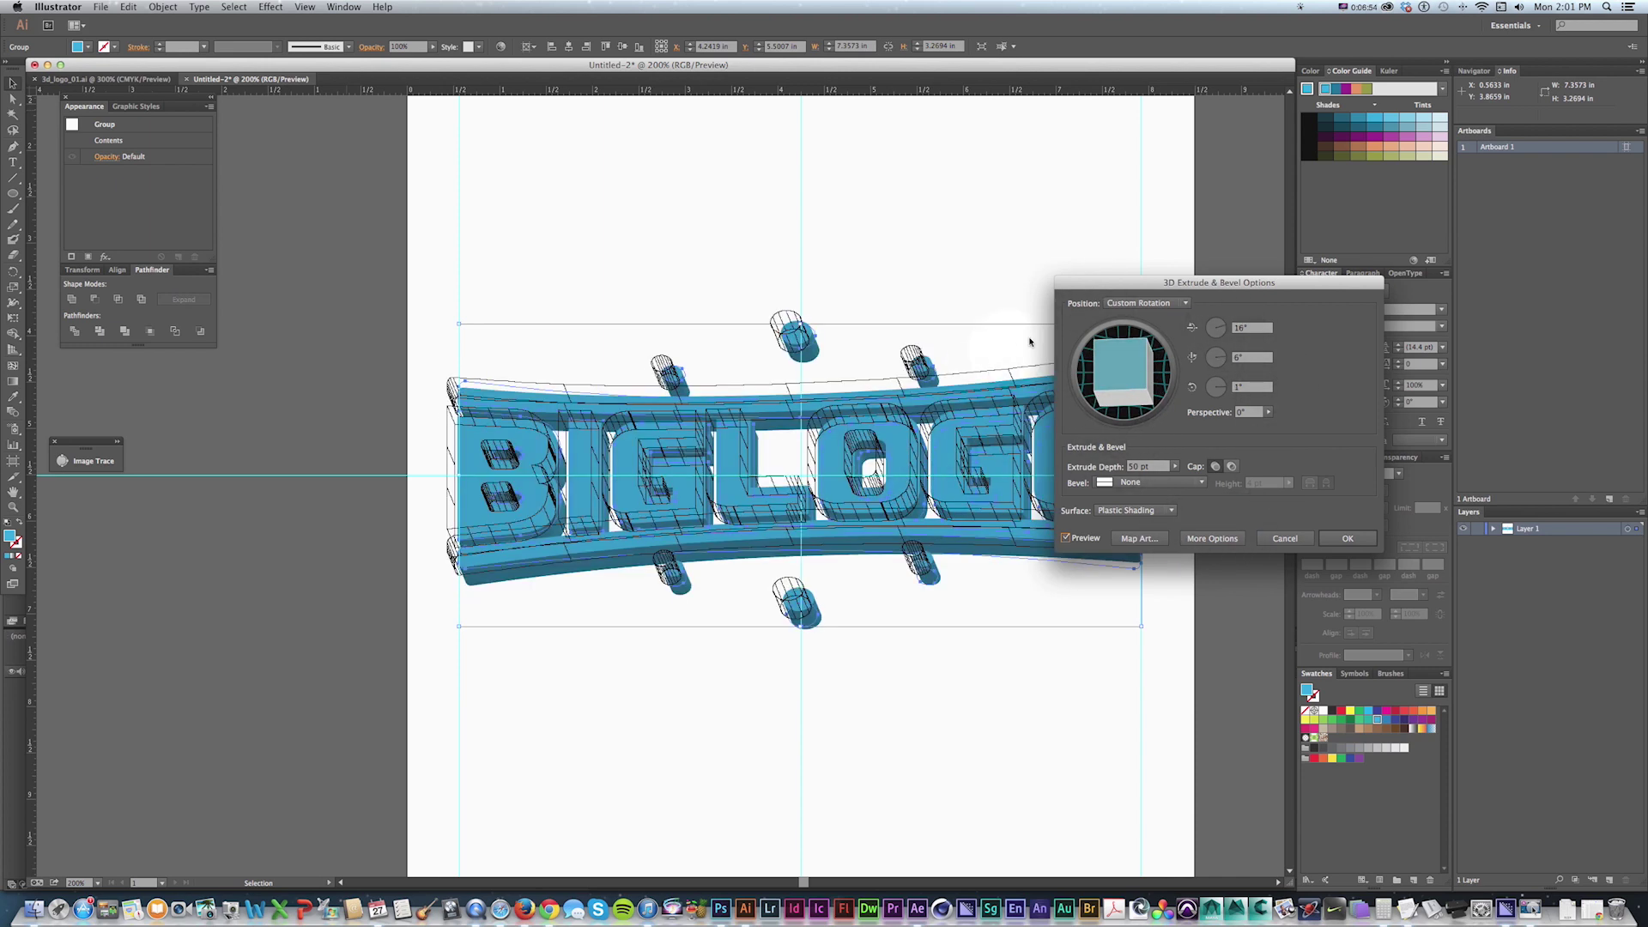
Step: Set the extrusion's rotation to 25° around the X axis and 0° around both Y and Z
{"action": "left_click_drag", "start_coordinate": [1093, 292], "coordinate": [1132, 257]}
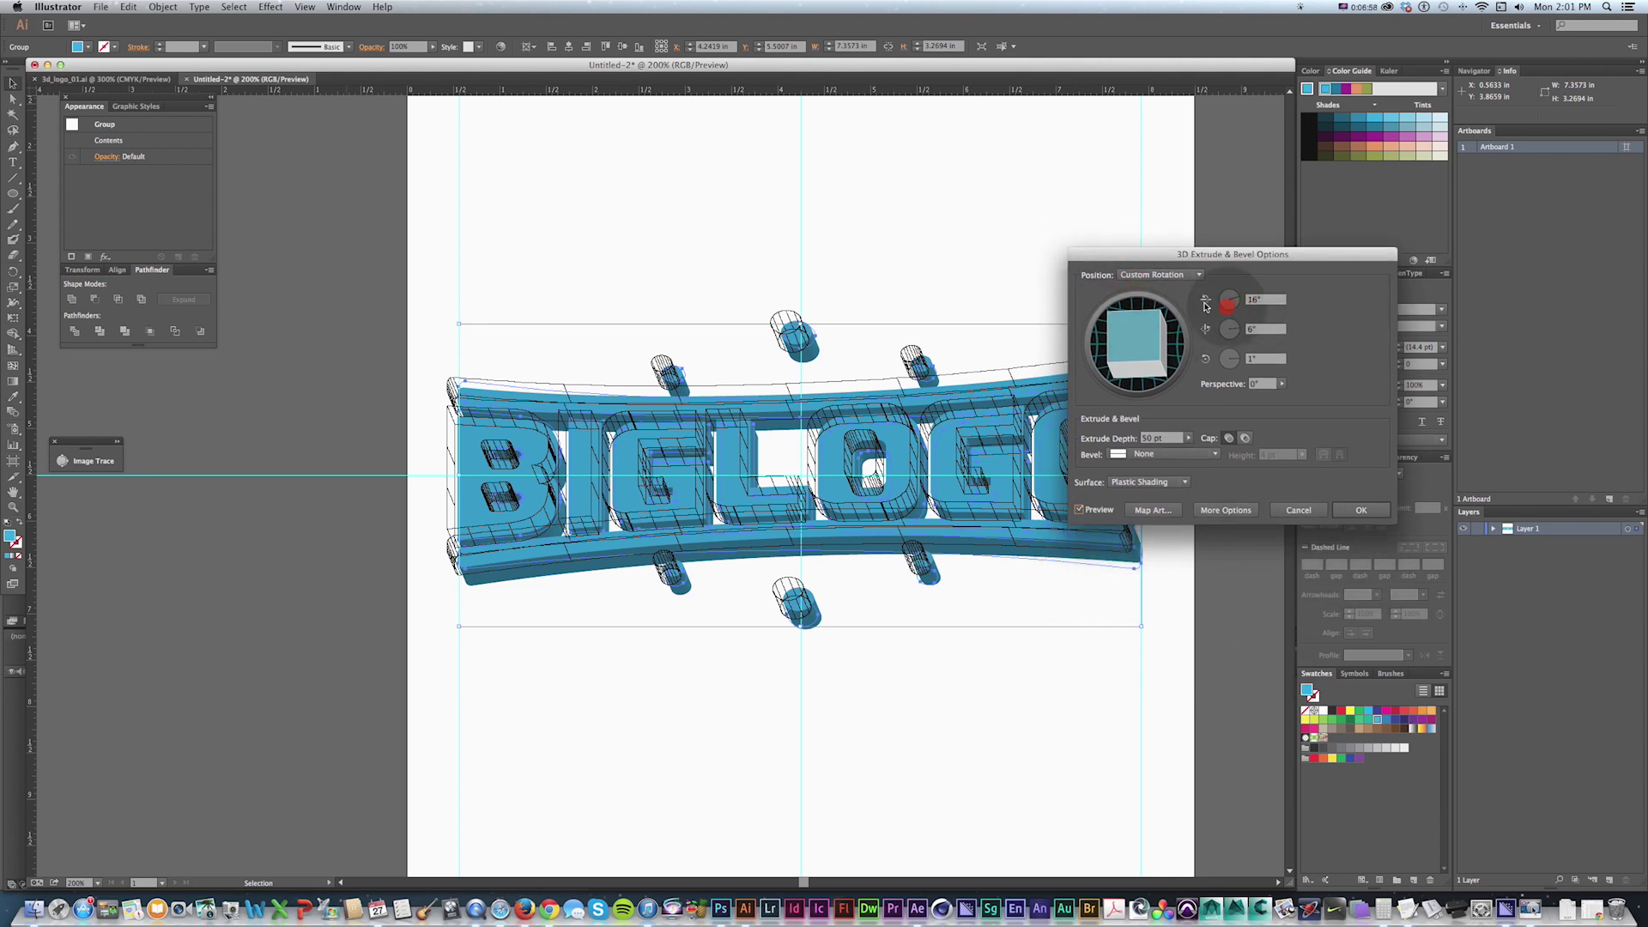
{"action": "mouse_move", "coordinate": [1173, 256]}
{"action": "left_mouse_down"}
{"action": "mouse_move", "coordinate": [1219, 220]}
{"action": "mouse_move", "coordinate": [1166, 218]}
{"action": "mouse_move", "coordinate": [1156, 258]}
{"action": "left_mouse_up"}
{"action": "key", "text": "Tab"}
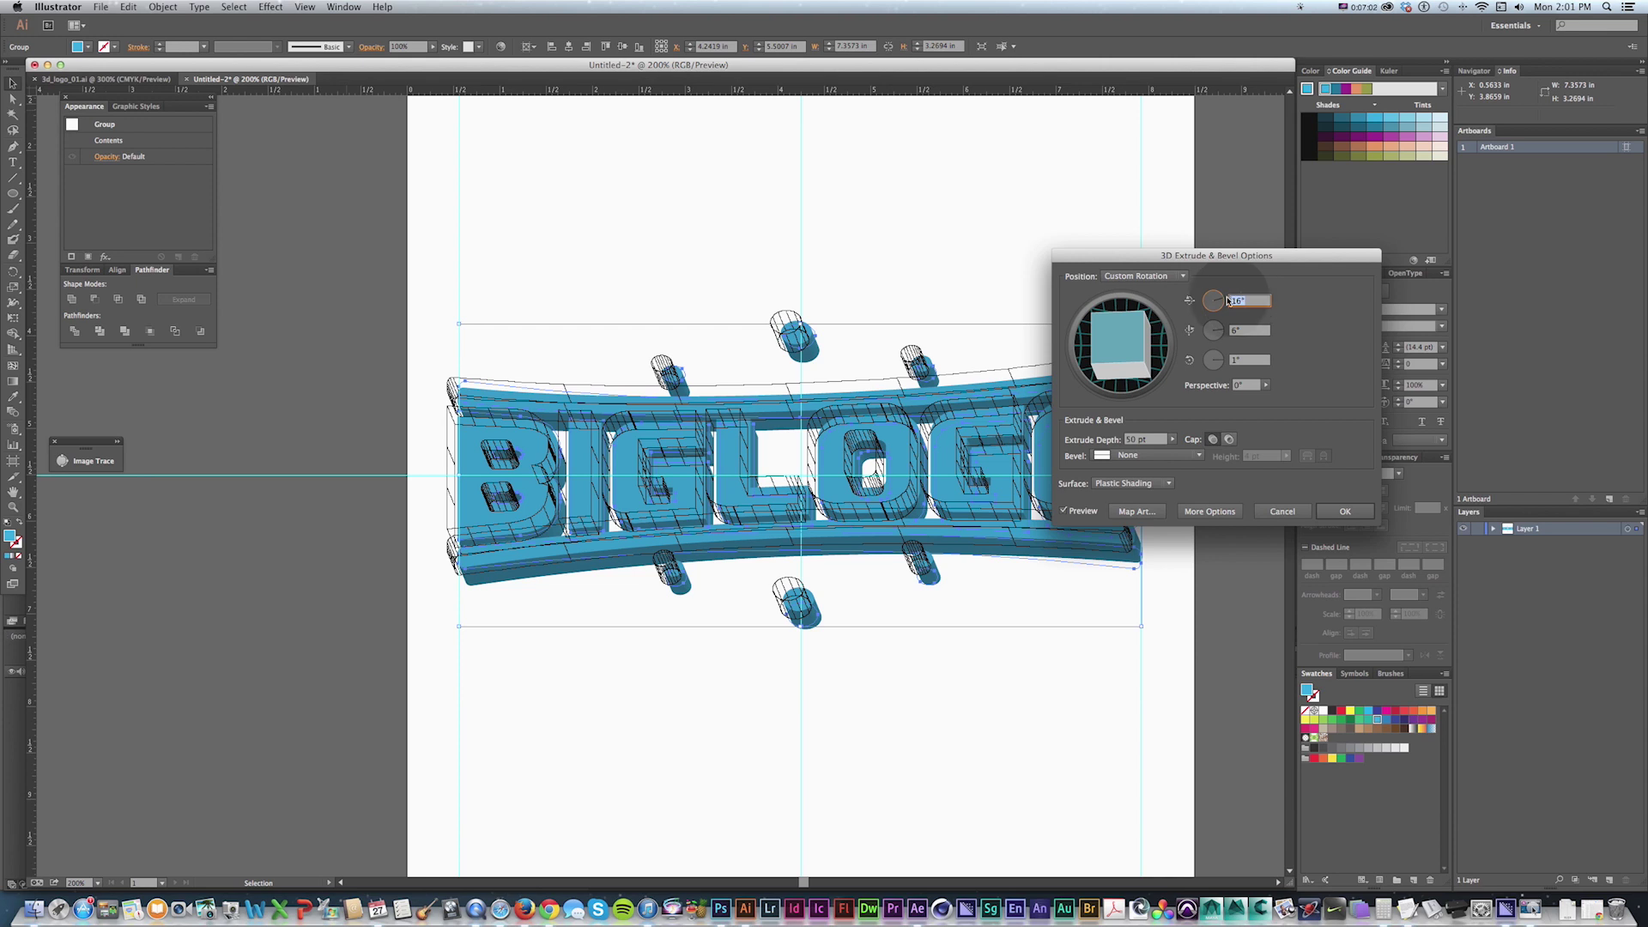
{"action": "type", "text": "25"}
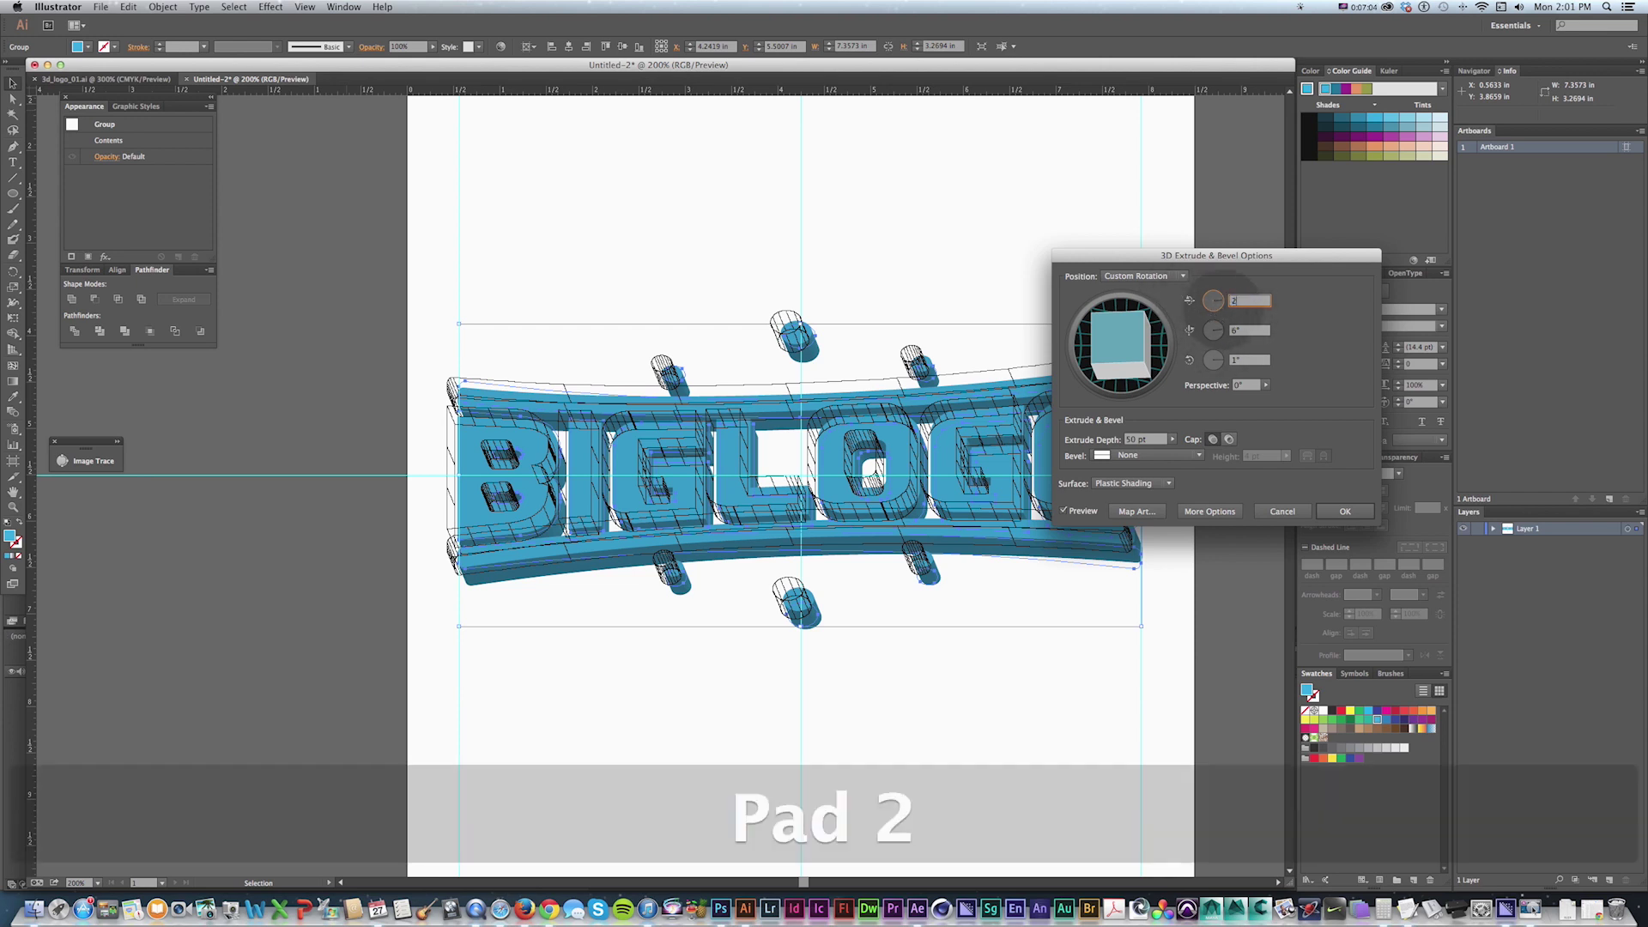
{"action": "key", "text": "Tab"}
{"action": "type", "text": "0"}
{"action": "key", "text": "Tab"}
{"action": "type", "text": "0"}
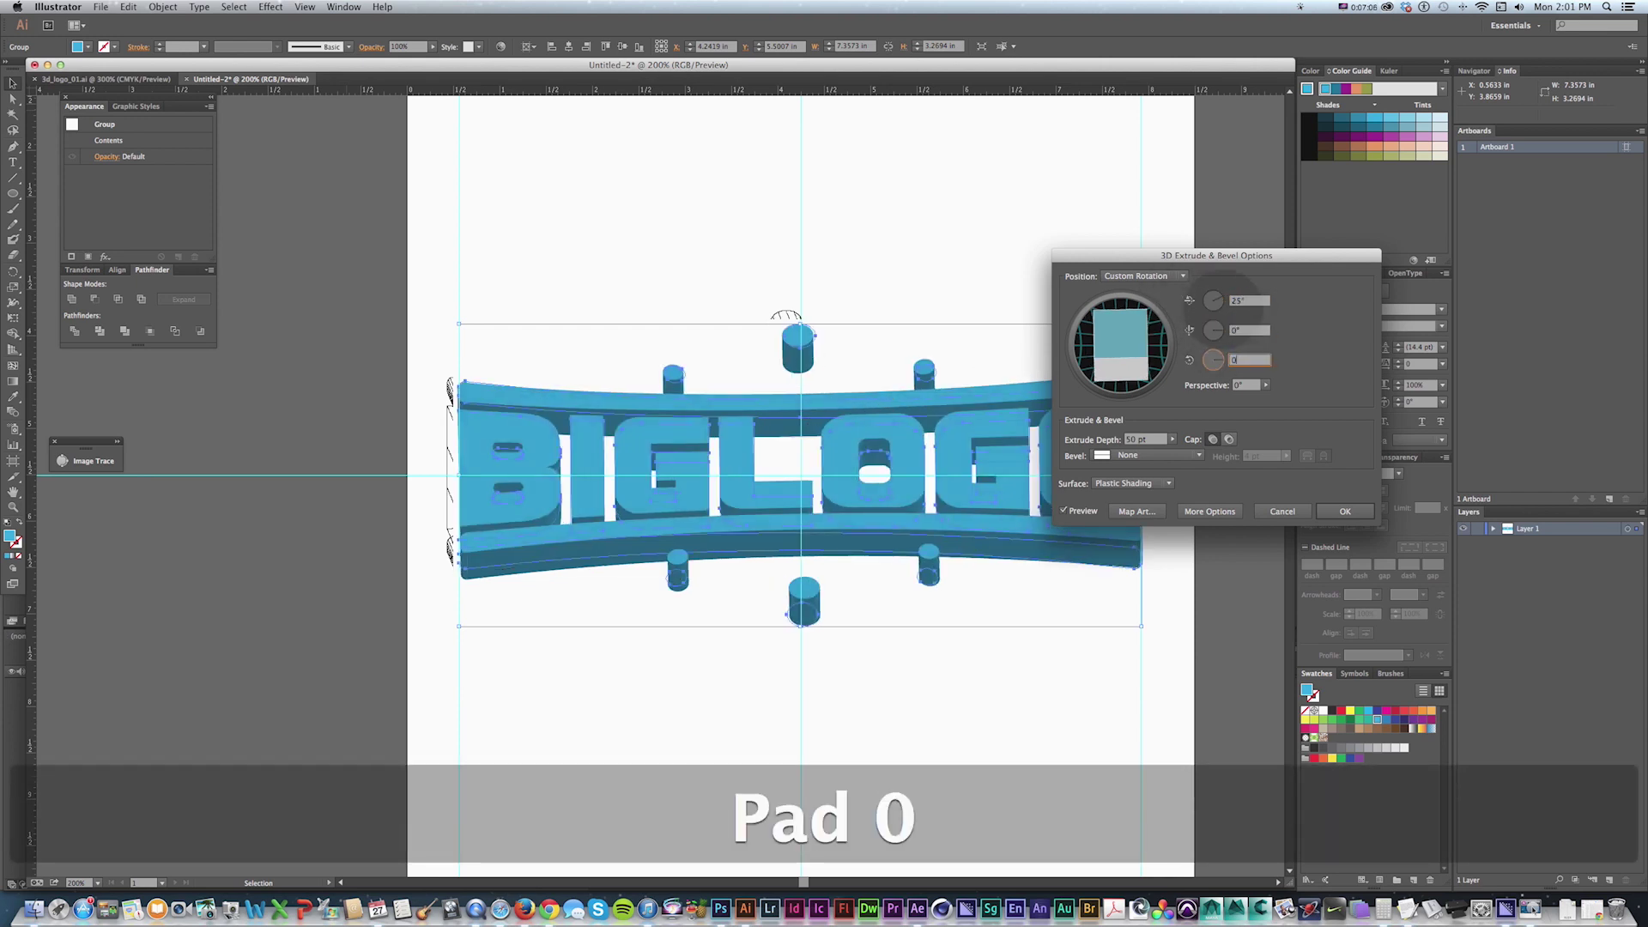
{"action": "key", "text": "Tab"}
Step: Try the extrusion's perspective at 160° and at 125°
{"action": "left_click_drag", "start_coordinate": [1122, 260], "coordinate": [1160, 302]}
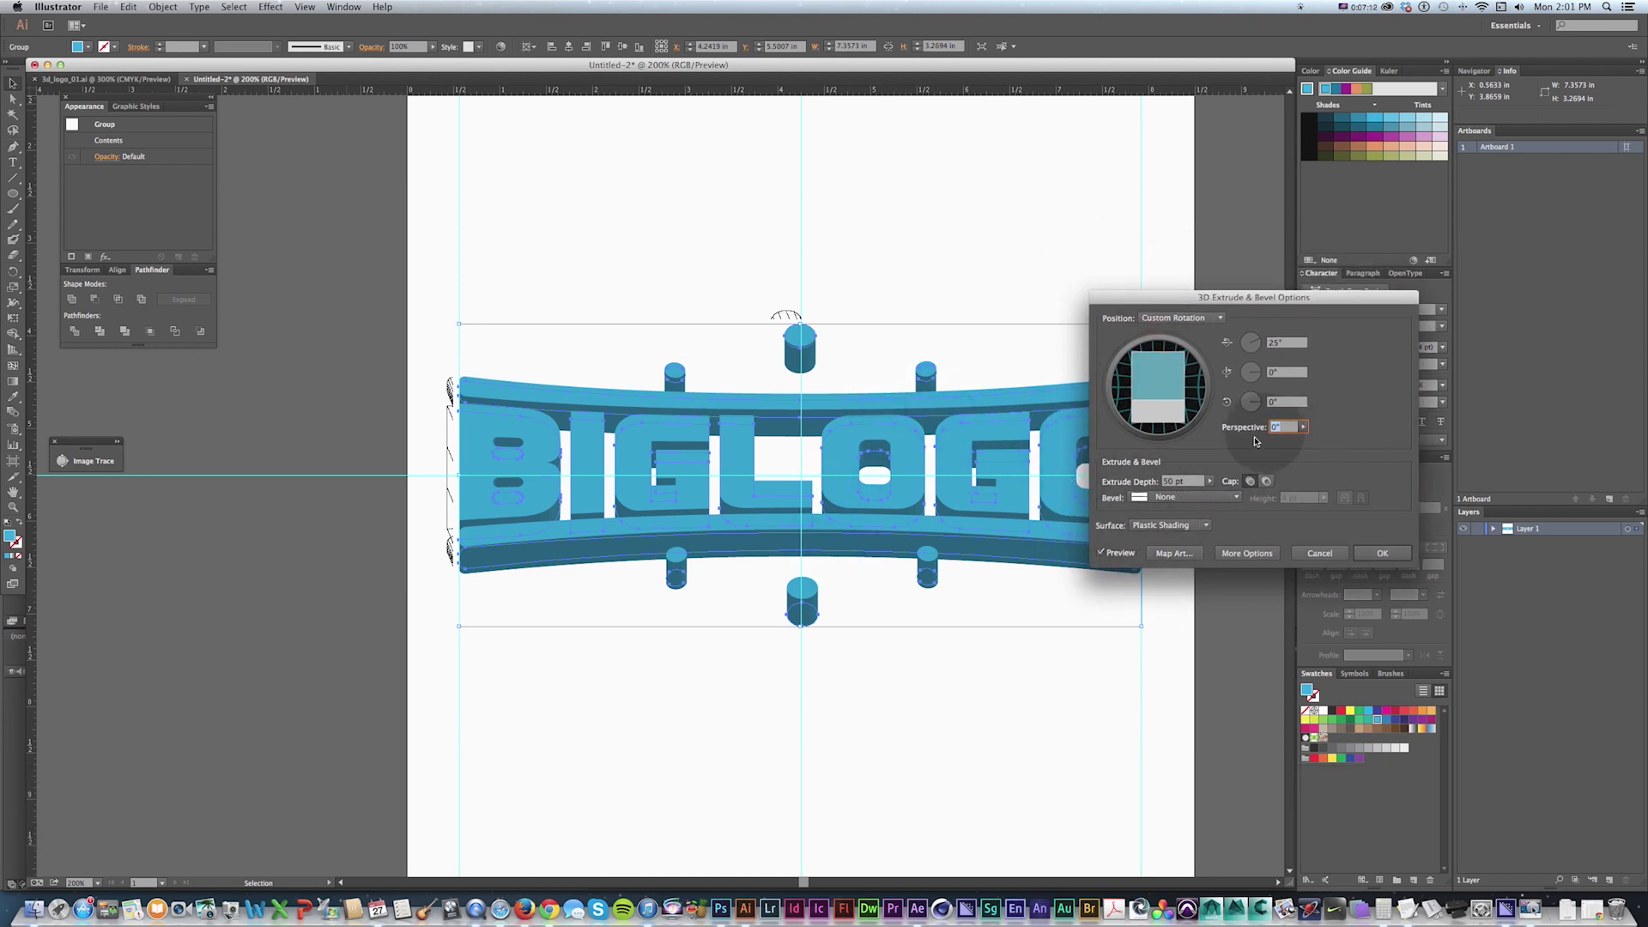
{"action": "left_click_drag", "start_coordinate": [1197, 298], "coordinate": [1072, 280]}
{"action": "left_click", "coordinate": [1178, 408]}
{"action": "mouse_move", "coordinate": [1177, 411]}
{"action": "left_mouse_down"}
{"action": "mouse_move", "coordinate": [1163, 422]}
{"action": "mouse_move", "coordinate": [1186, 422]}
{"action": "left_mouse_up"}
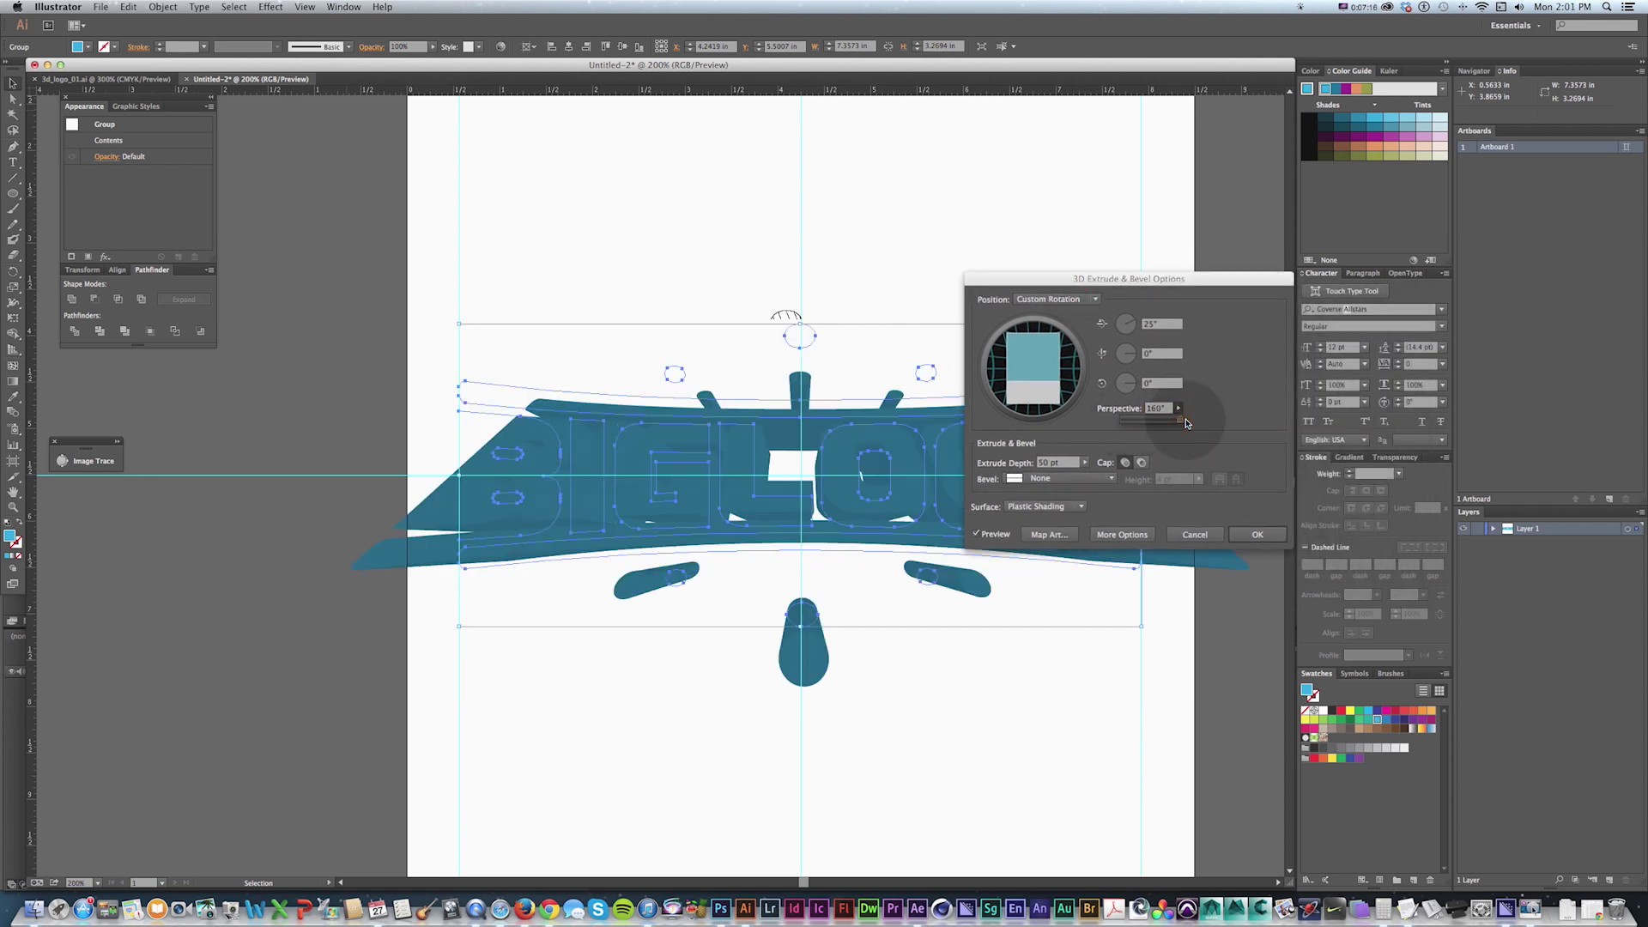
{"action": "left_click_drag", "start_coordinate": [1185, 279], "coordinate": [1314, 169]}
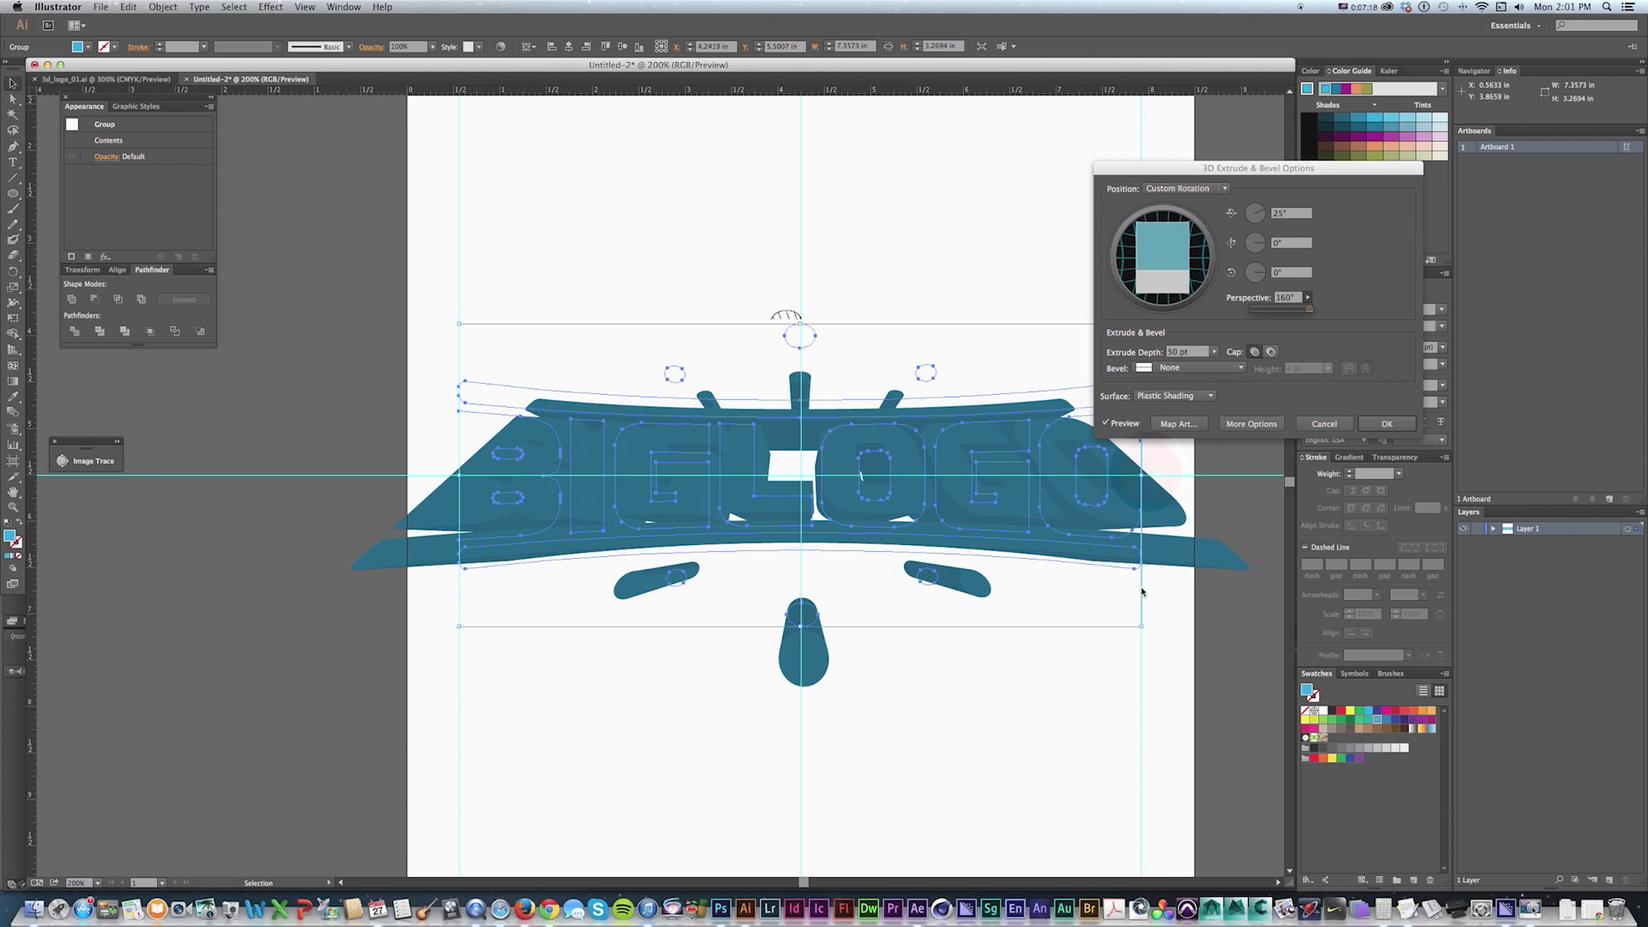
{"action": "left_click", "coordinate": [1287, 297]}
{"action": "type", "text": "125"}
{"action": "key", "text": "Tab"}
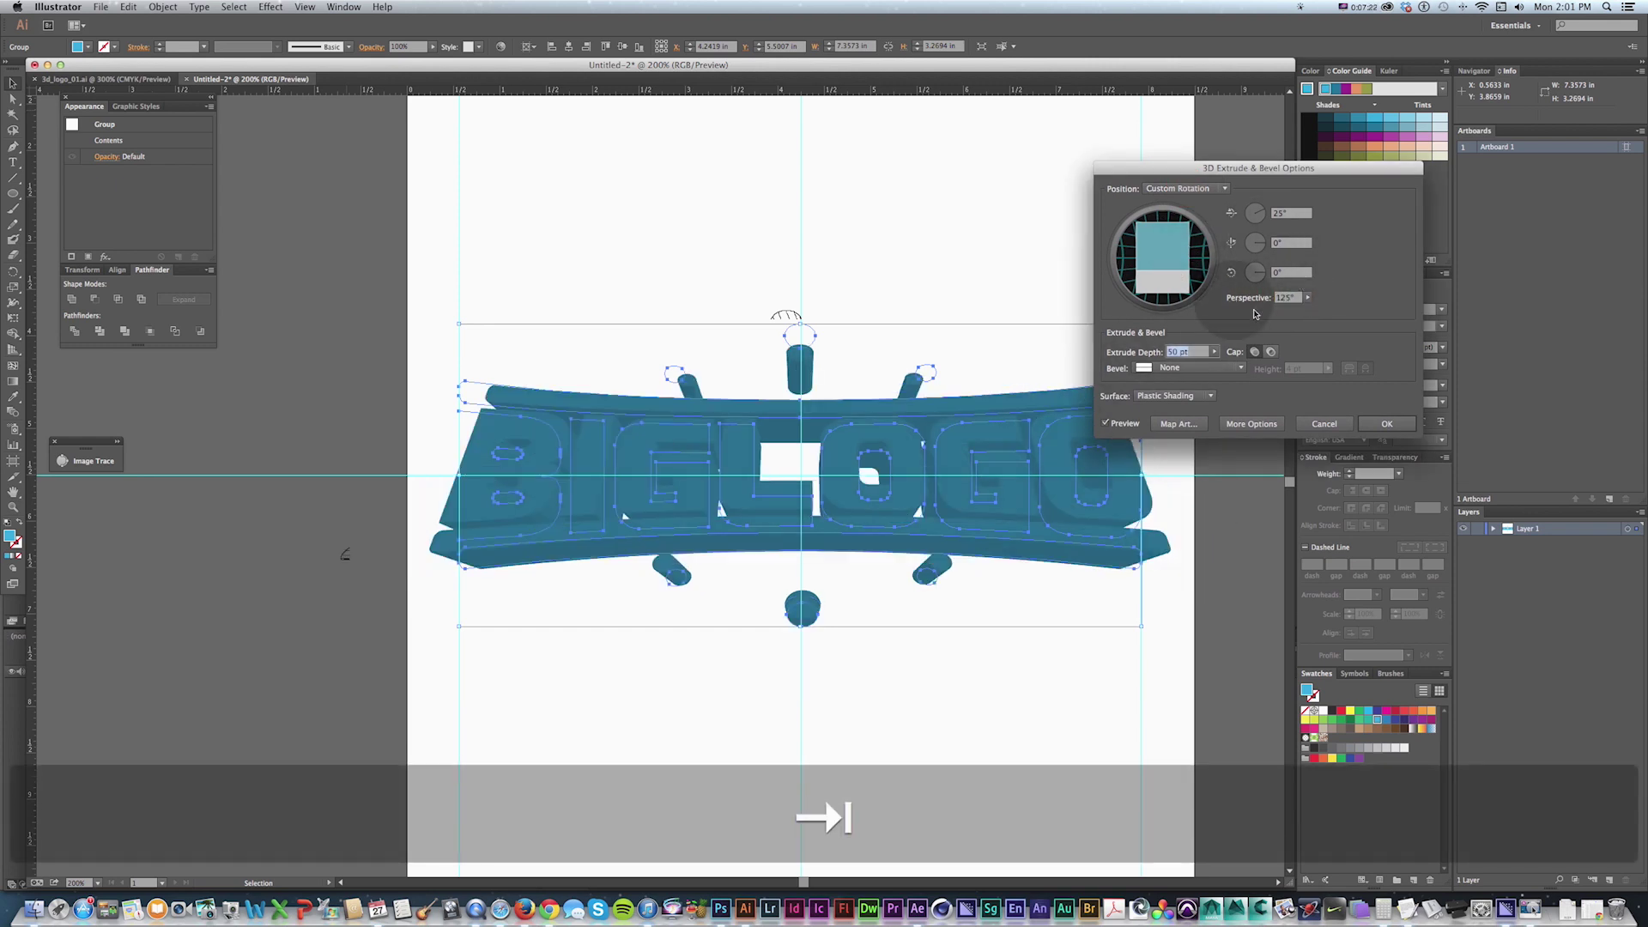
Step: Set the extrusion's perspective to 135° and apply the 3D Extrude & Bevel effect to the logo
{"action": "left_click", "coordinate": [1292, 297]}
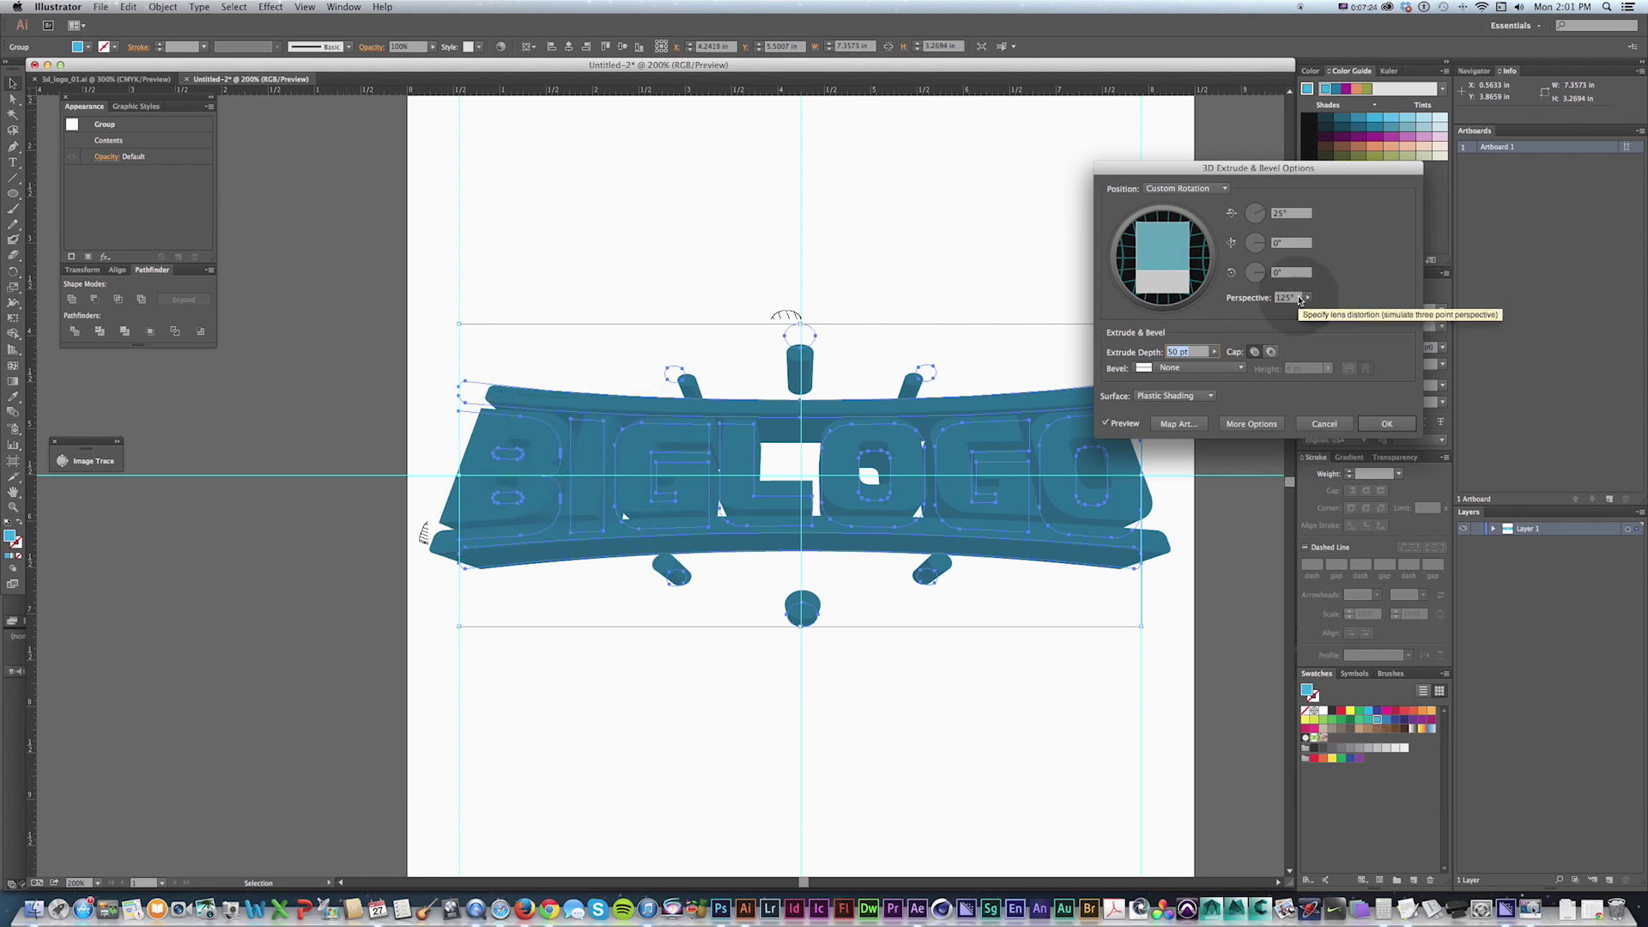
{"action": "type", "text": "135"}
{"action": "key", "text": "Tab"}
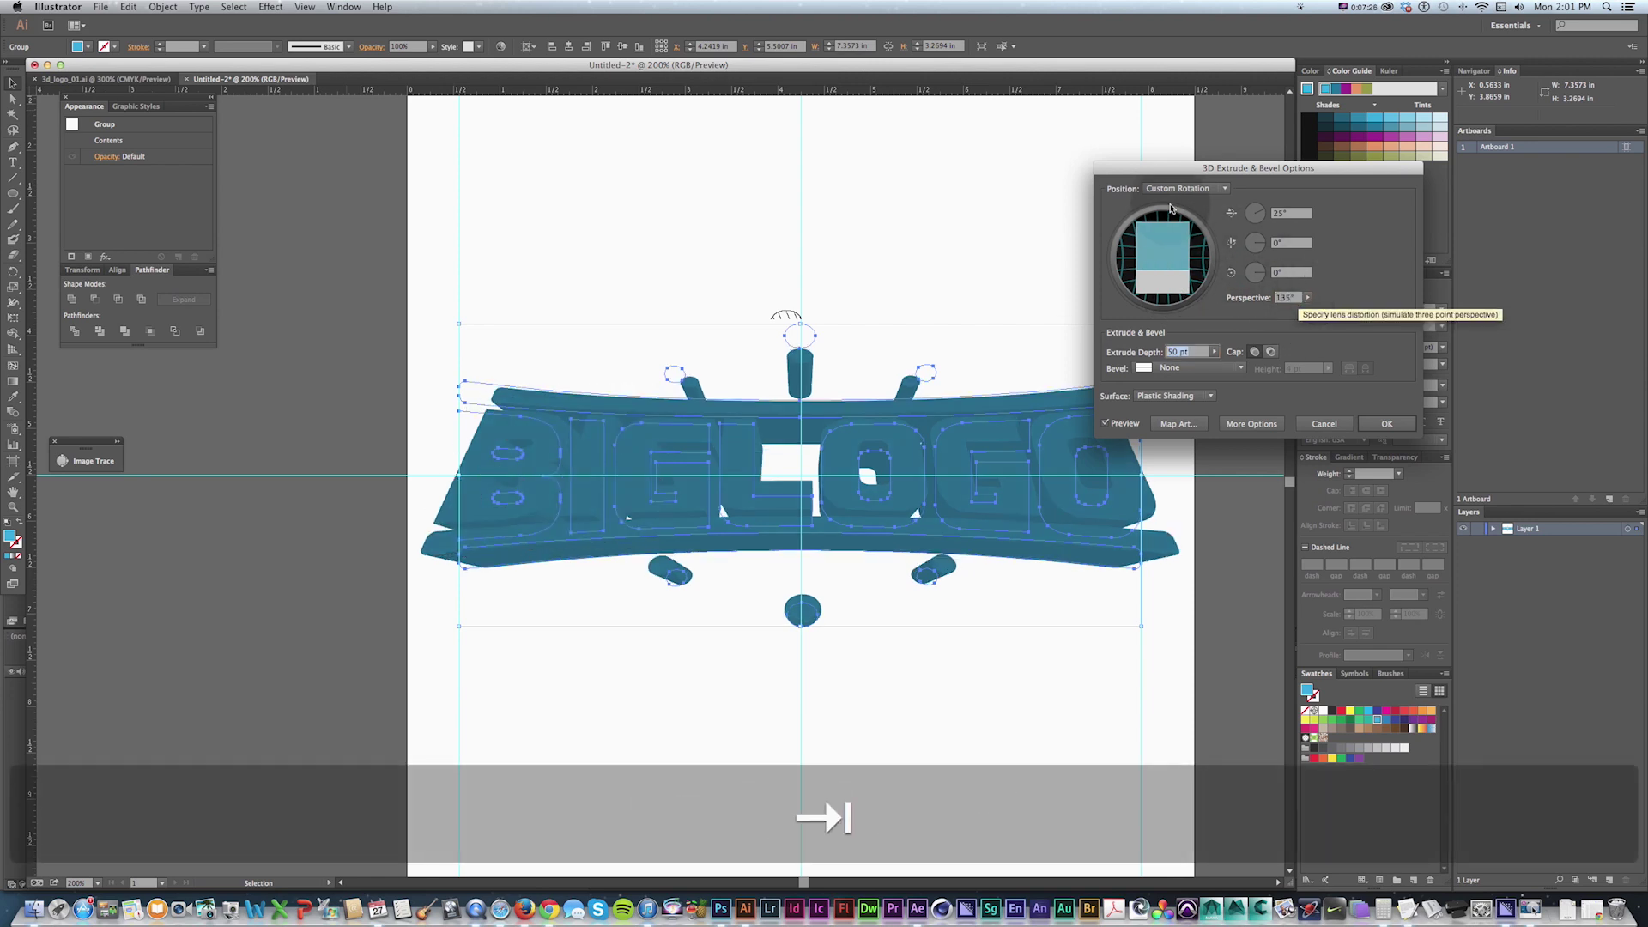
{"action": "left_click_drag", "start_coordinate": [1164, 173], "coordinate": [981, 221]}
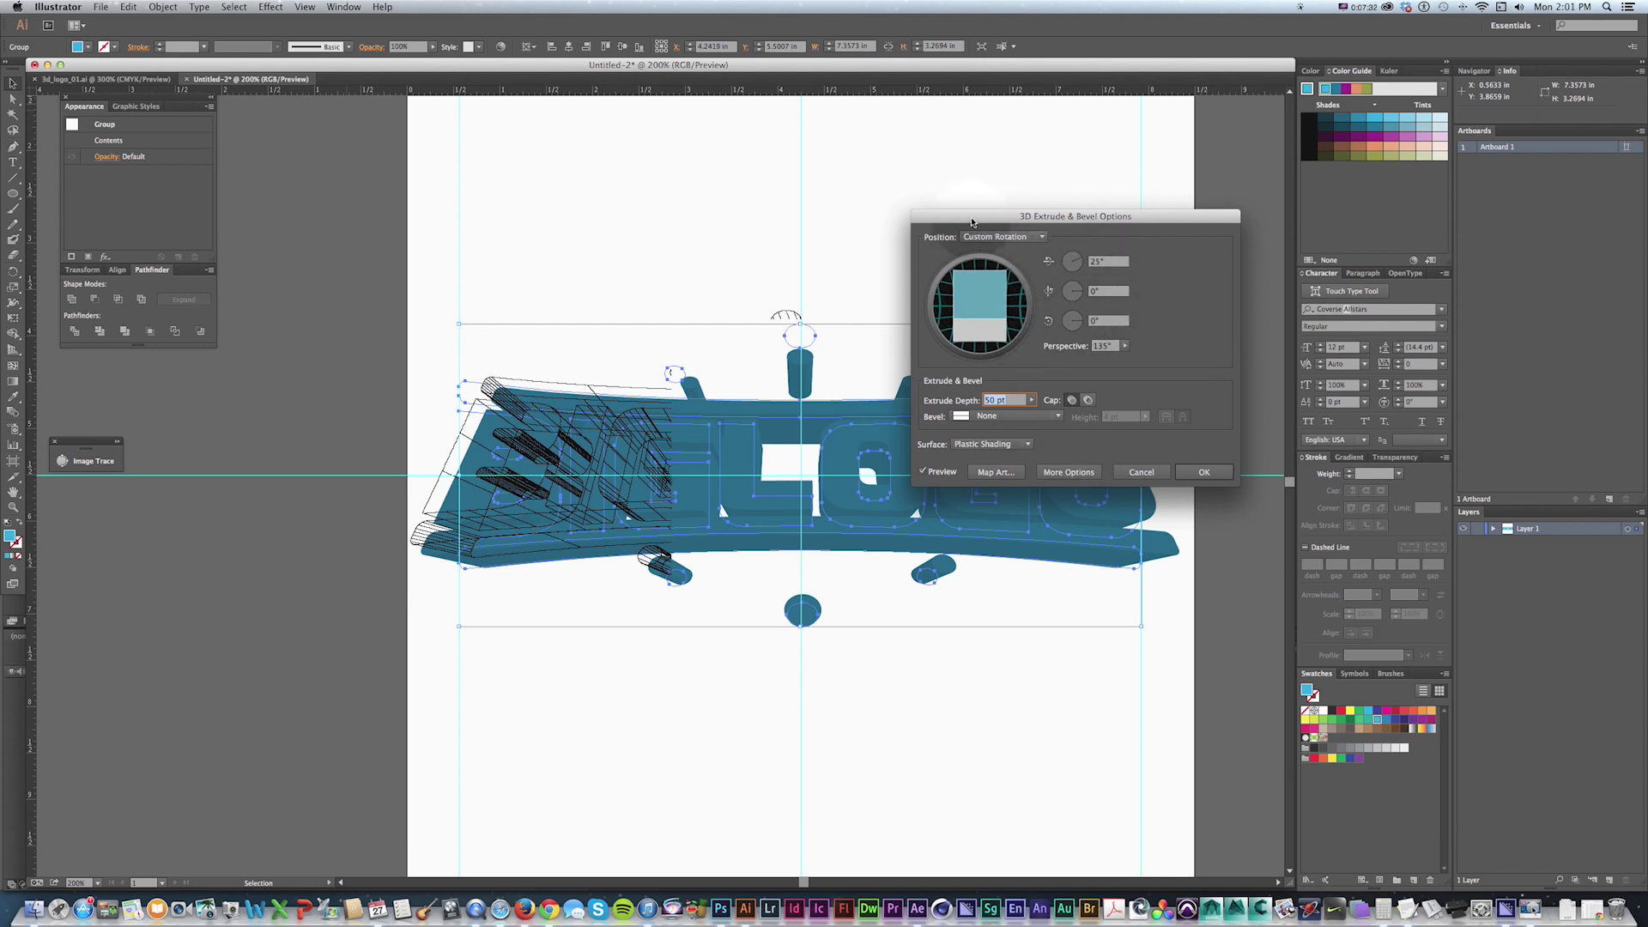
{"action": "left_click_drag", "start_coordinate": [944, 249], "coordinate": [994, 244]}
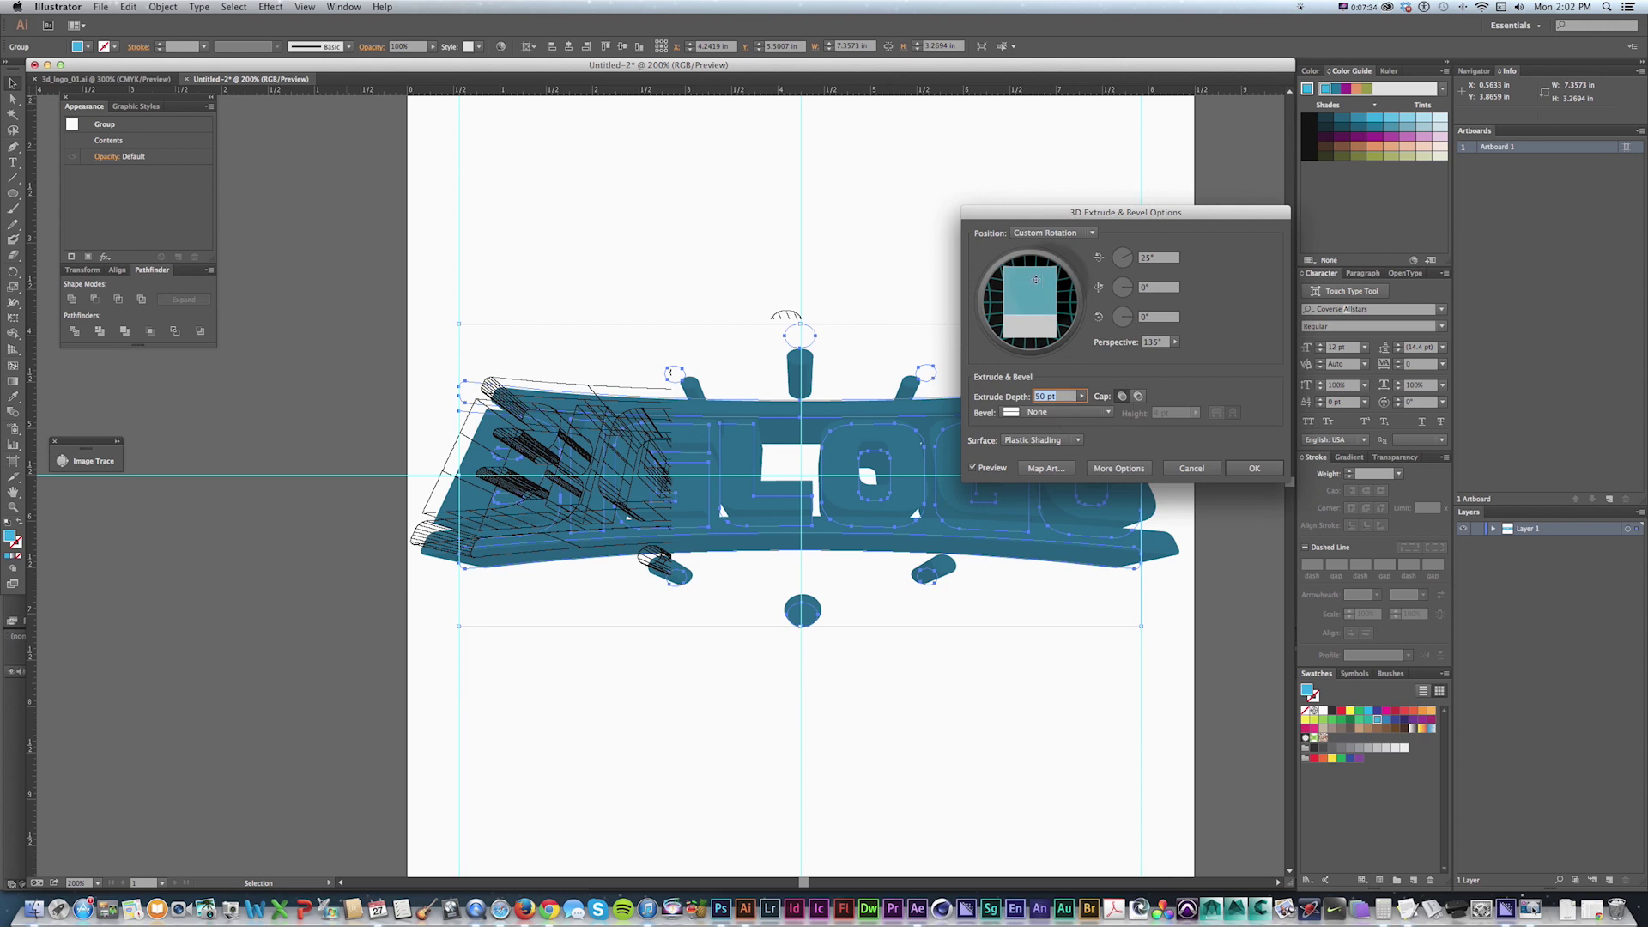
{"action": "left_click_drag", "start_coordinate": [1026, 214], "coordinate": [965, 165]}
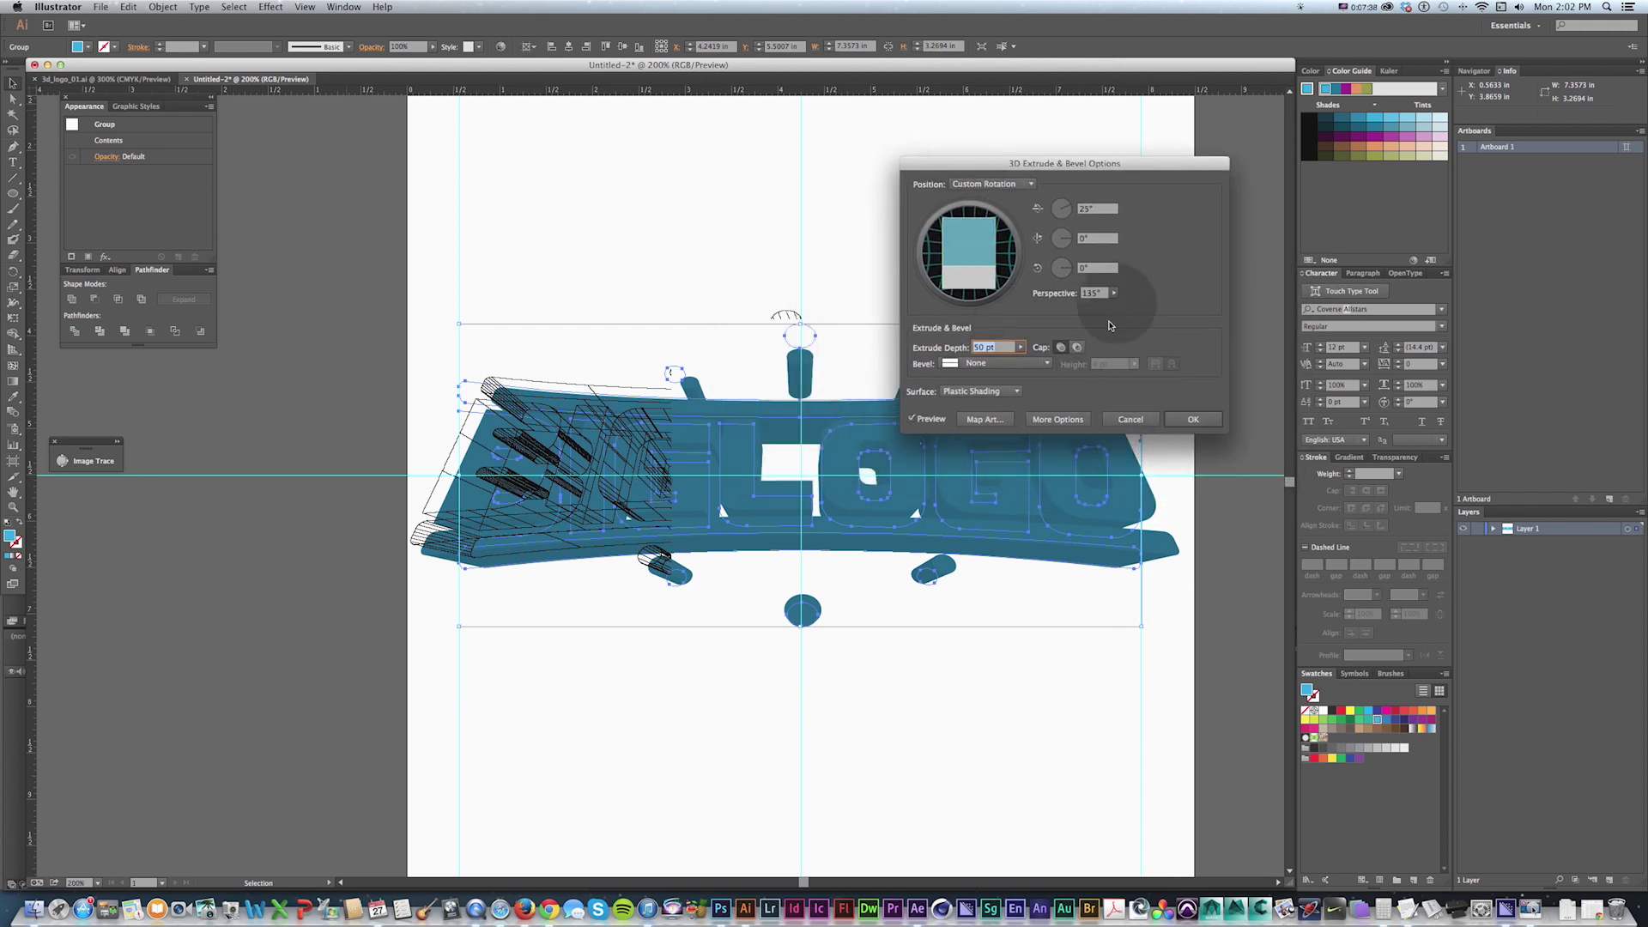
{"action": "left_click", "coordinate": [1192, 421]}
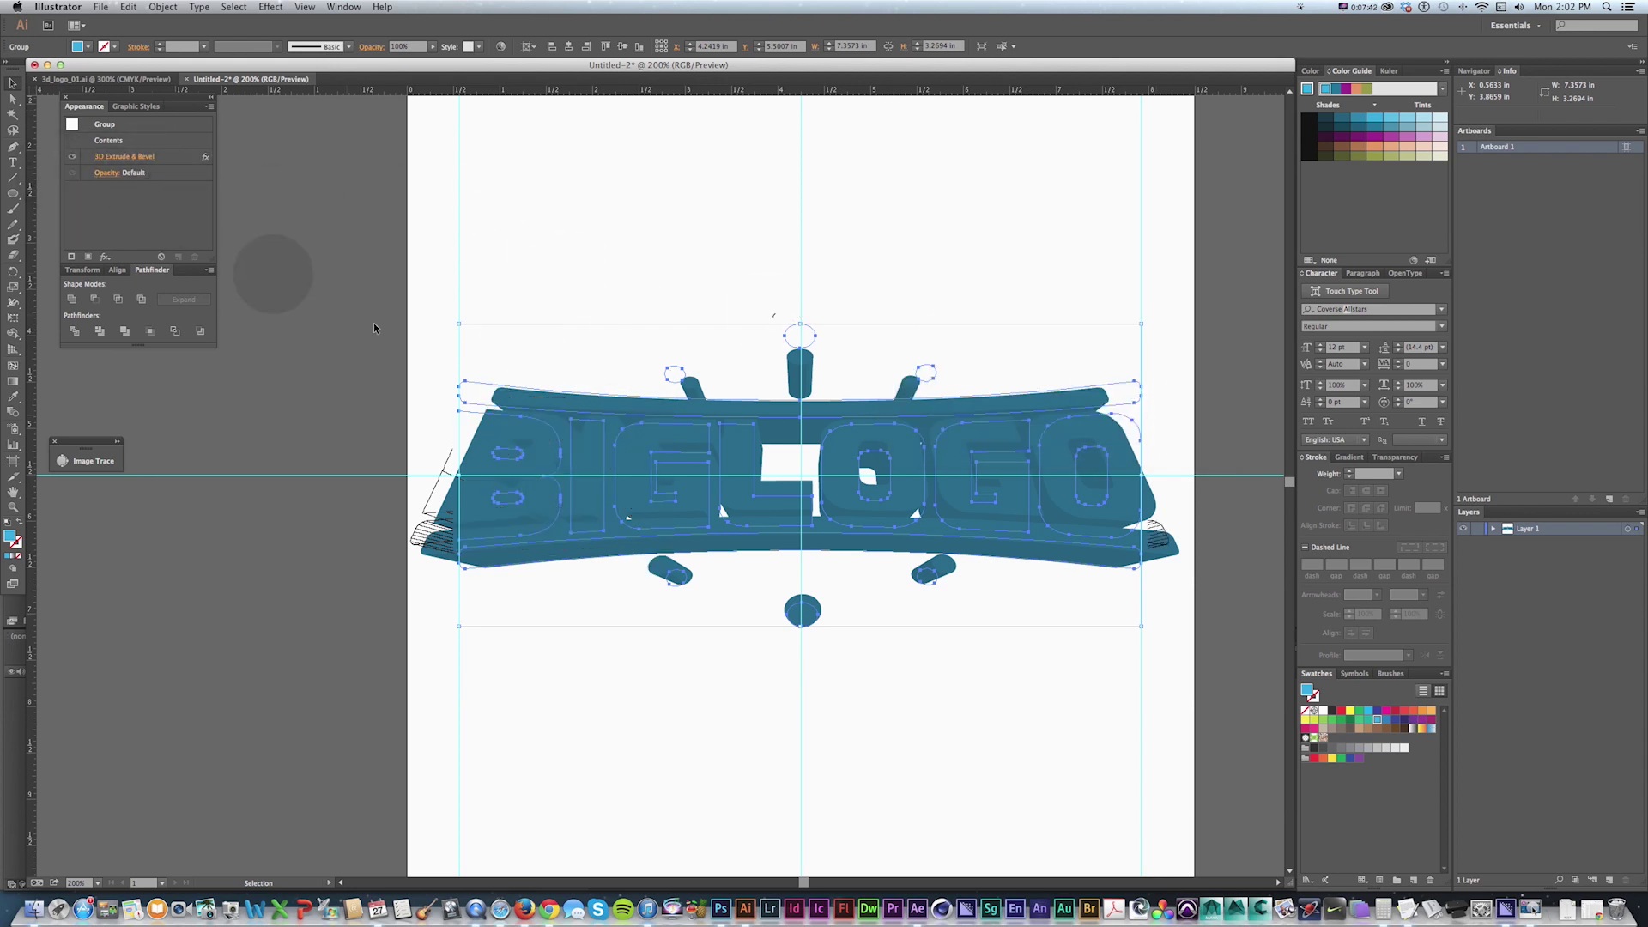
Step: Compare the logo with and without its 3D Extrude & Bevel effect and review the effect's settings
{"action": "left_click", "coordinate": [73, 158]}
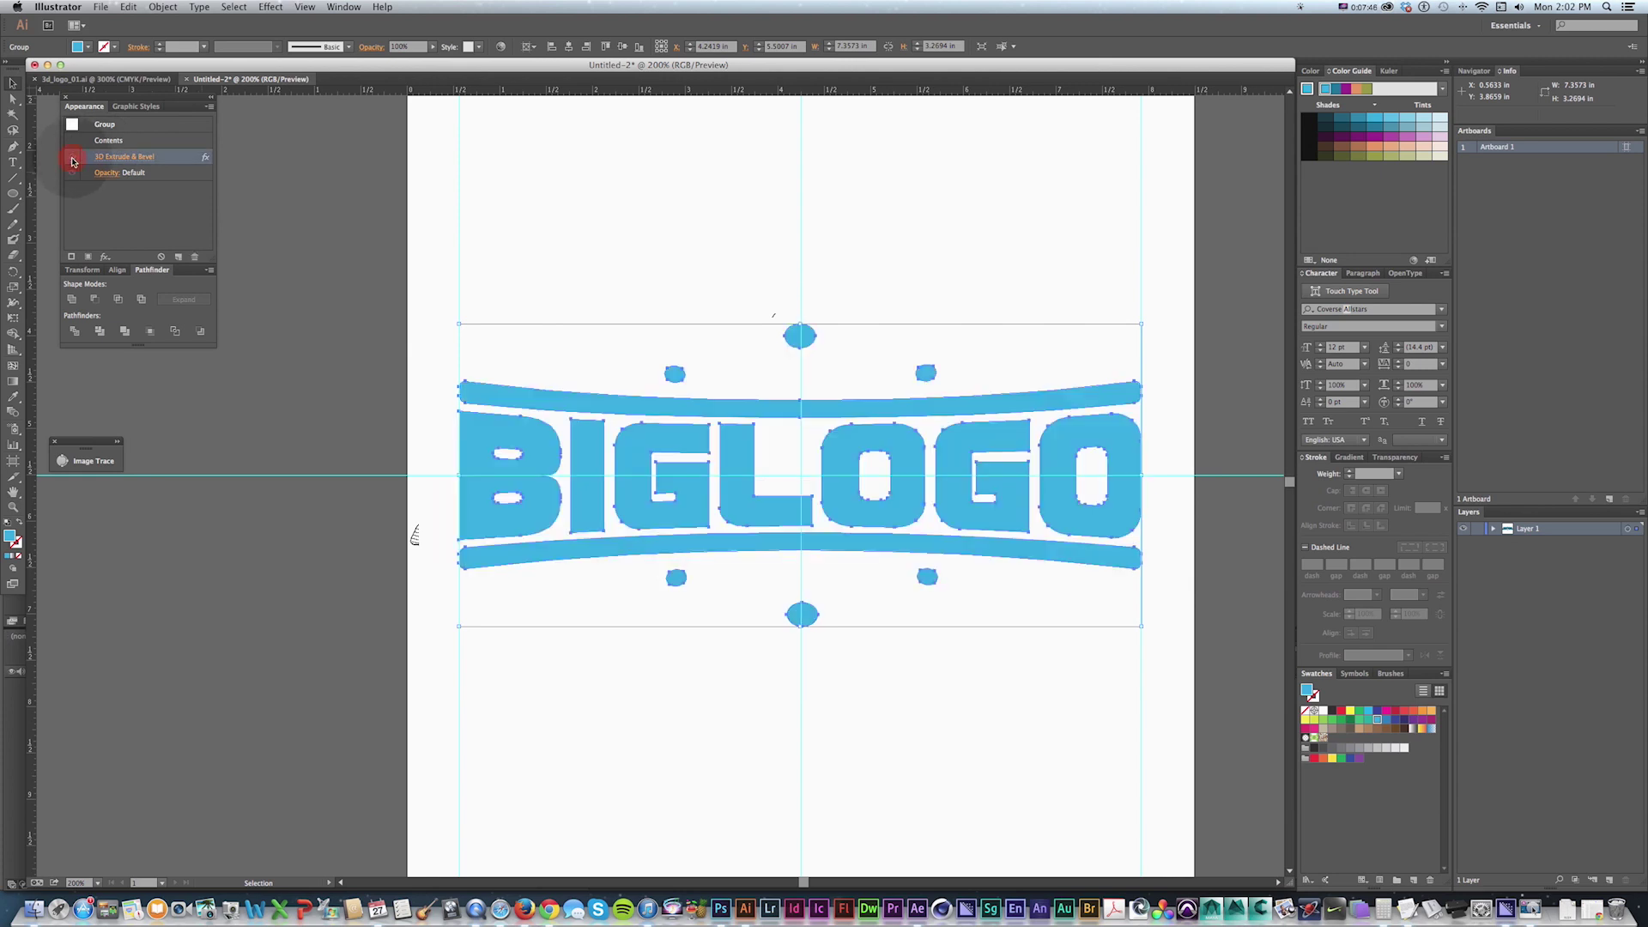
{"action": "left_click", "coordinate": [73, 158]}
{"action": "left_click", "coordinate": [120, 157]}
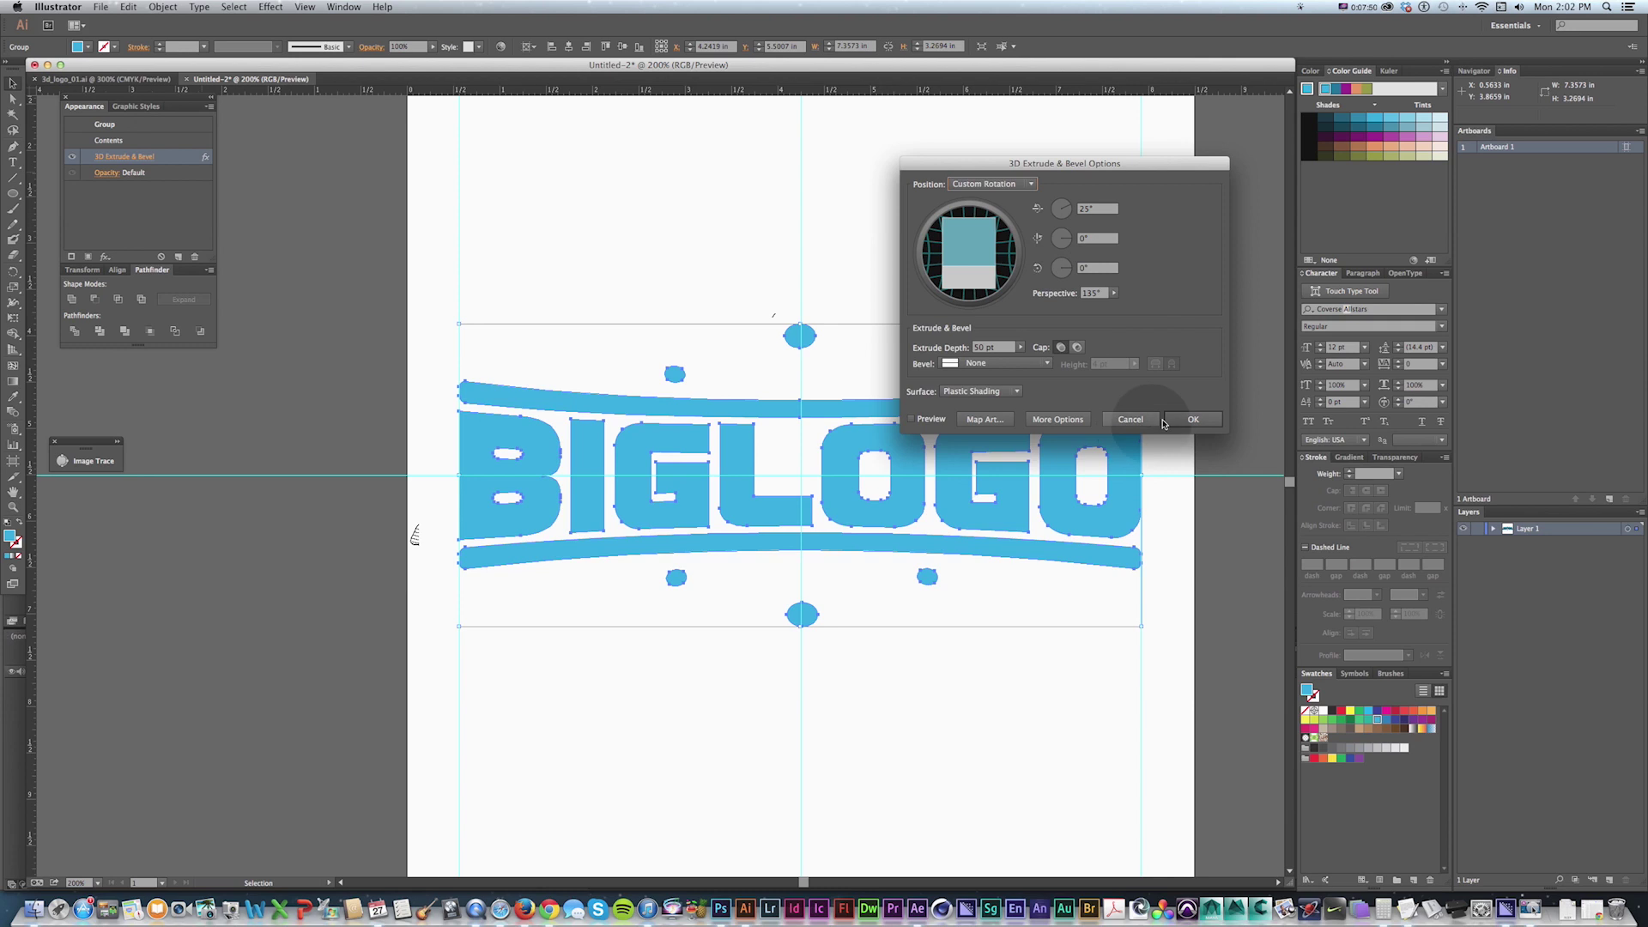
{"action": "left_click", "coordinate": [1181, 425]}
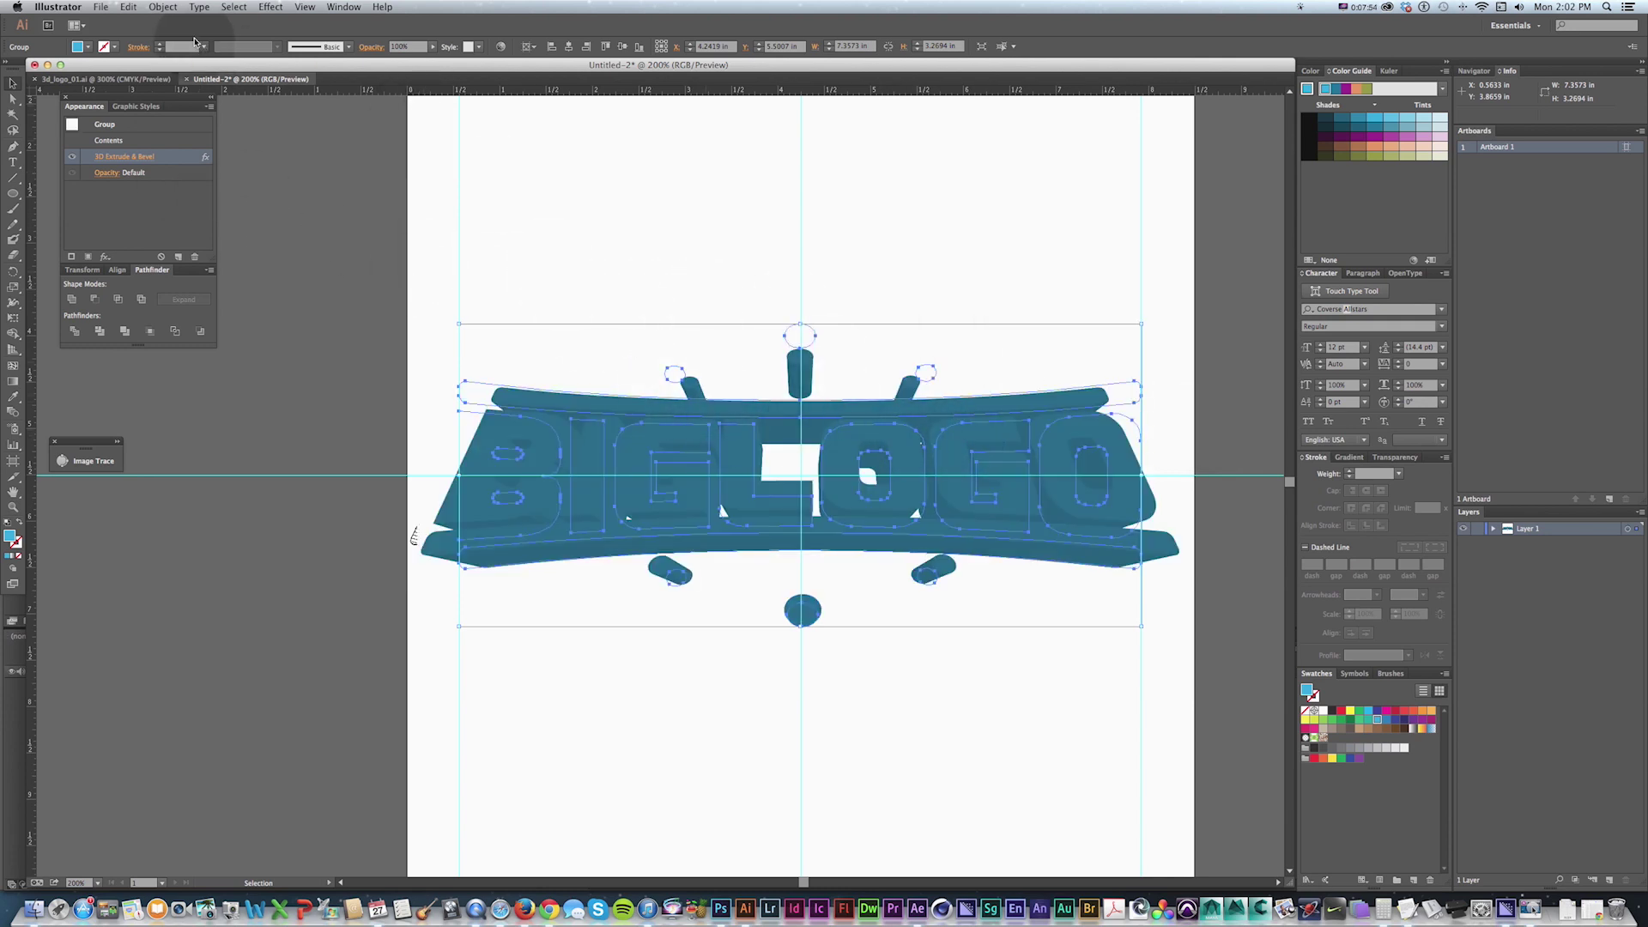
Step: Expand the appearance of the extruded logo and deselect it
{"action": "left_click", "coordinate": [162, 7]}
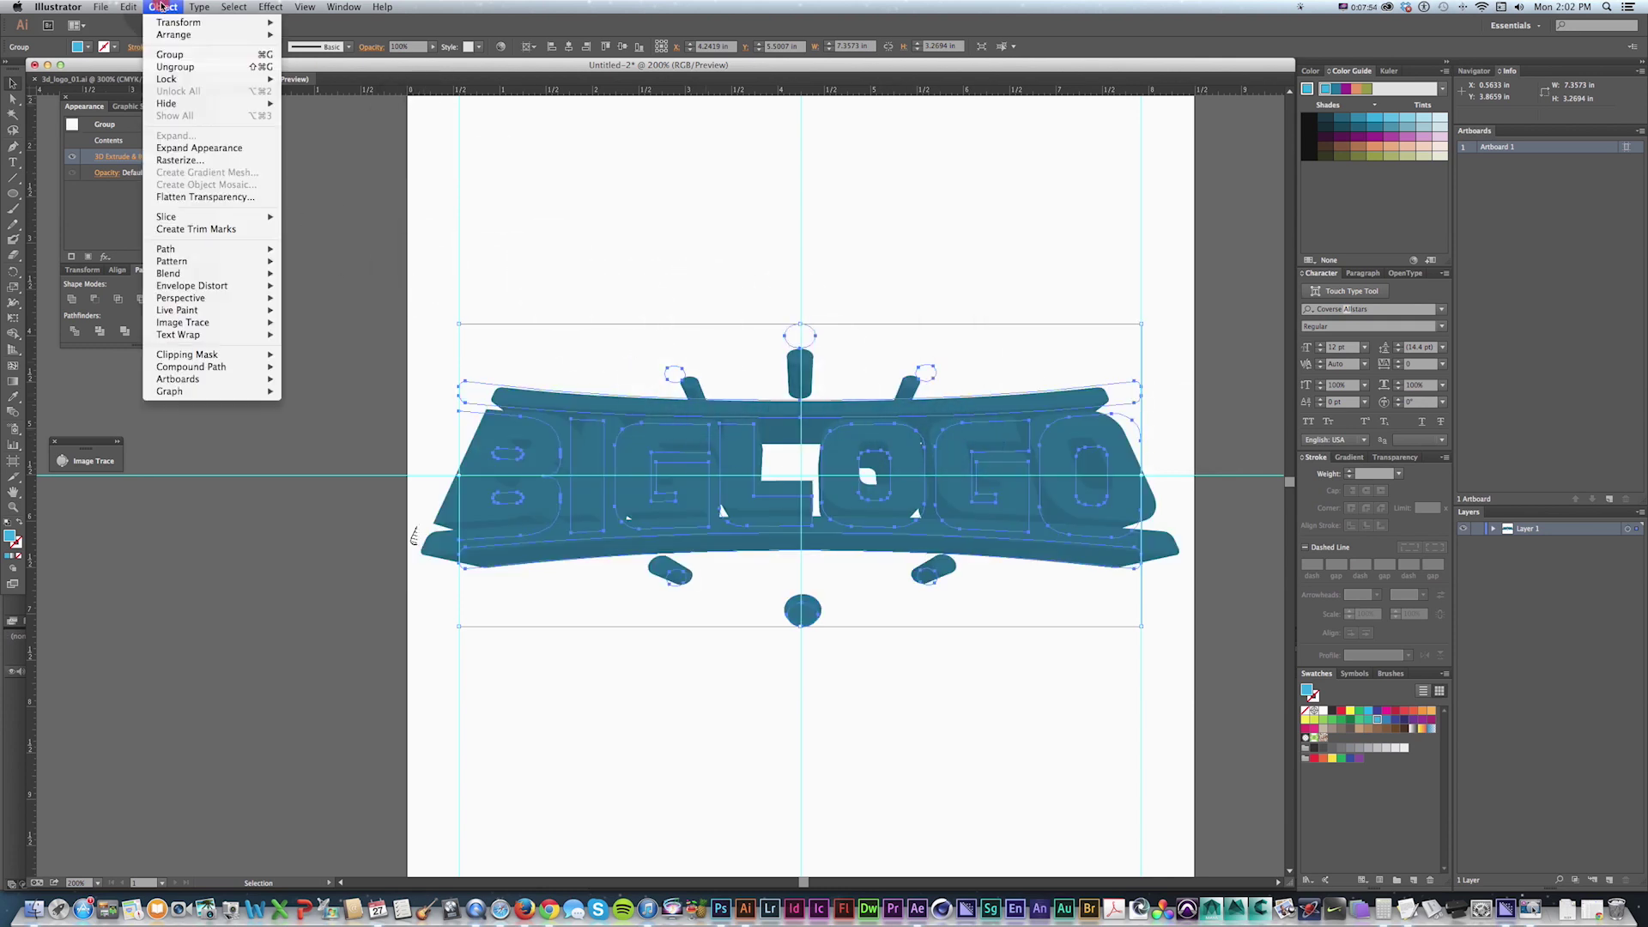
{"action": "left_click", "coordinate": [206, 148]}
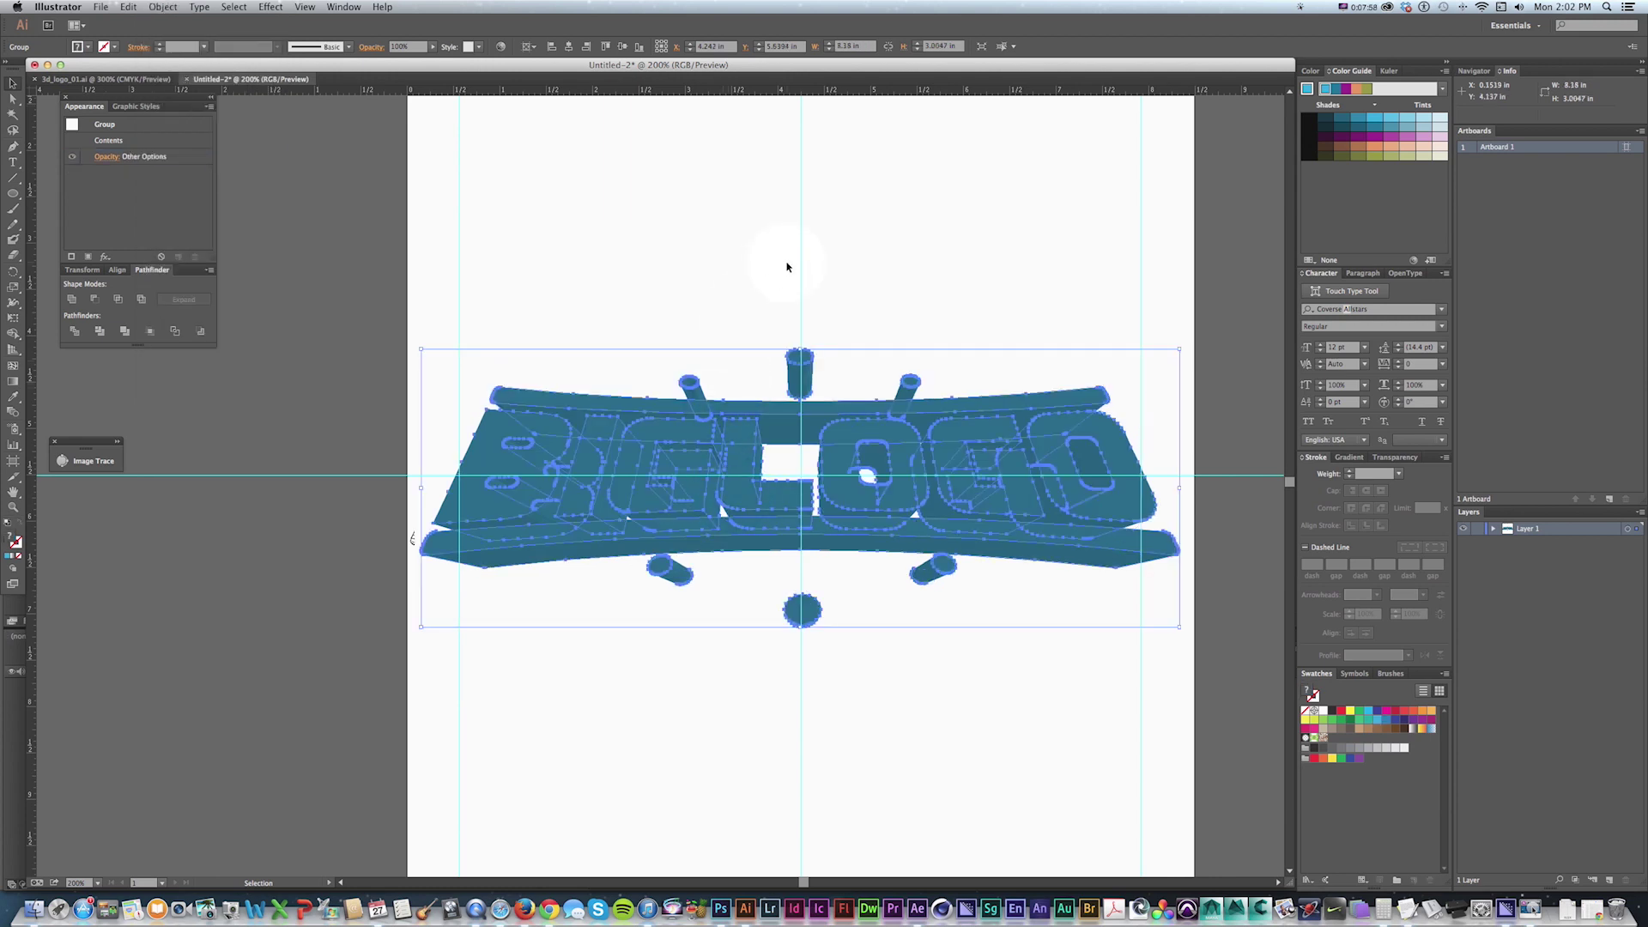
{"action": "key", "text": "v"}
{"action": "left_click", "coordinate": [753, 287]}
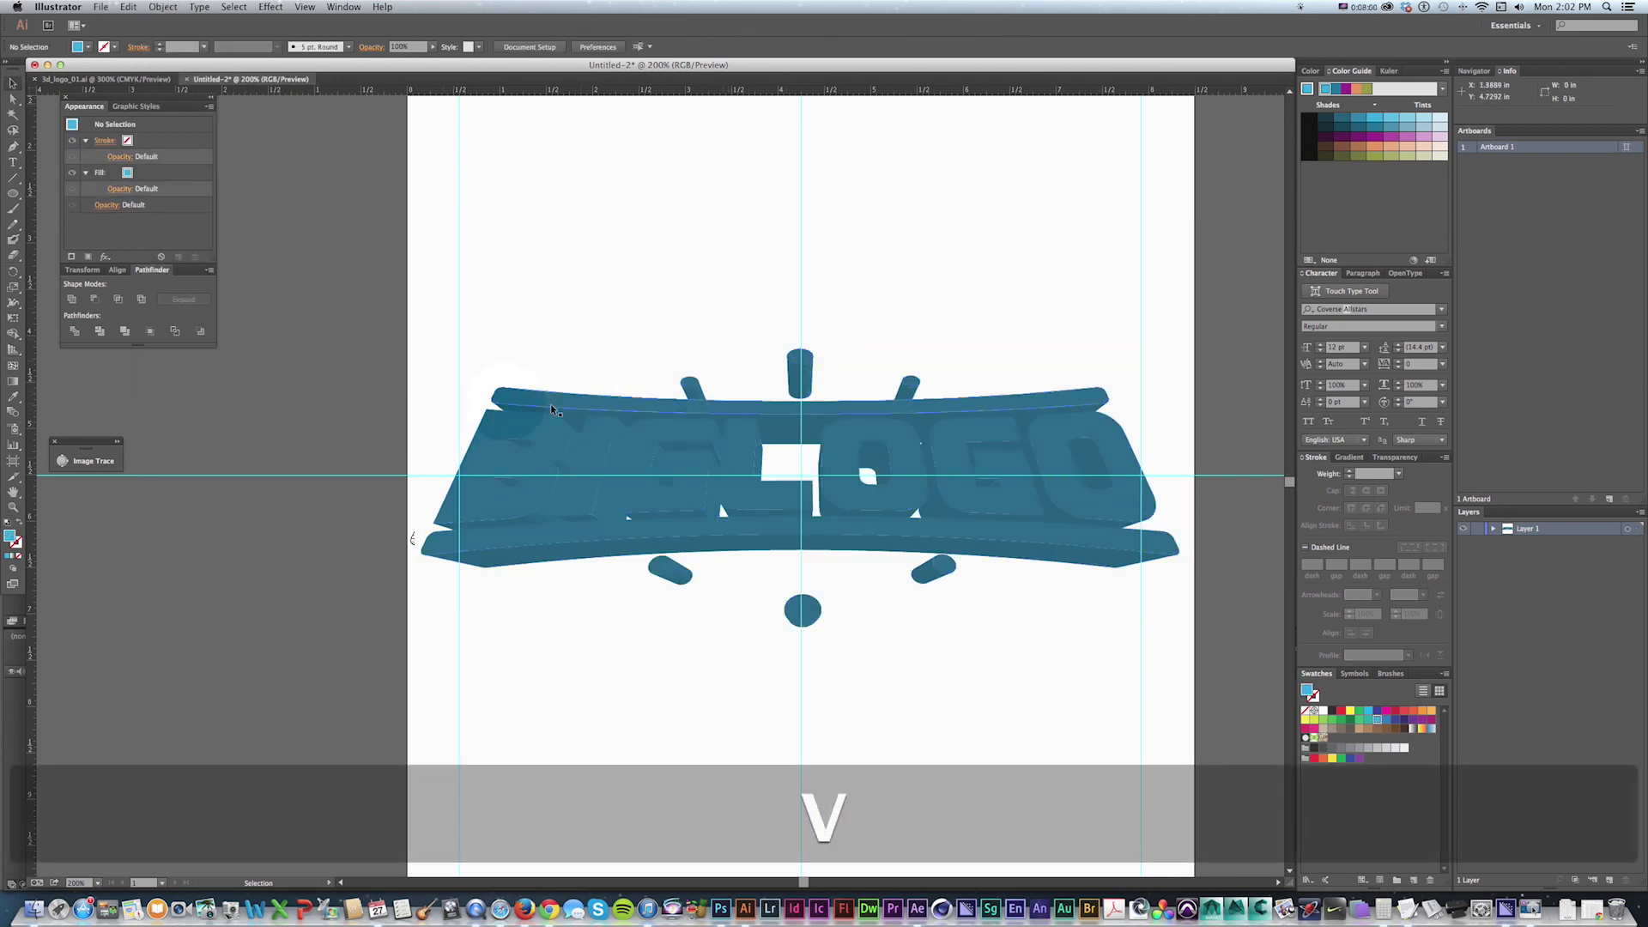
Step: Examine the expanded logo's group and the paths that make up its front faces and extruded sides
{"action": "key", "text": "v"}
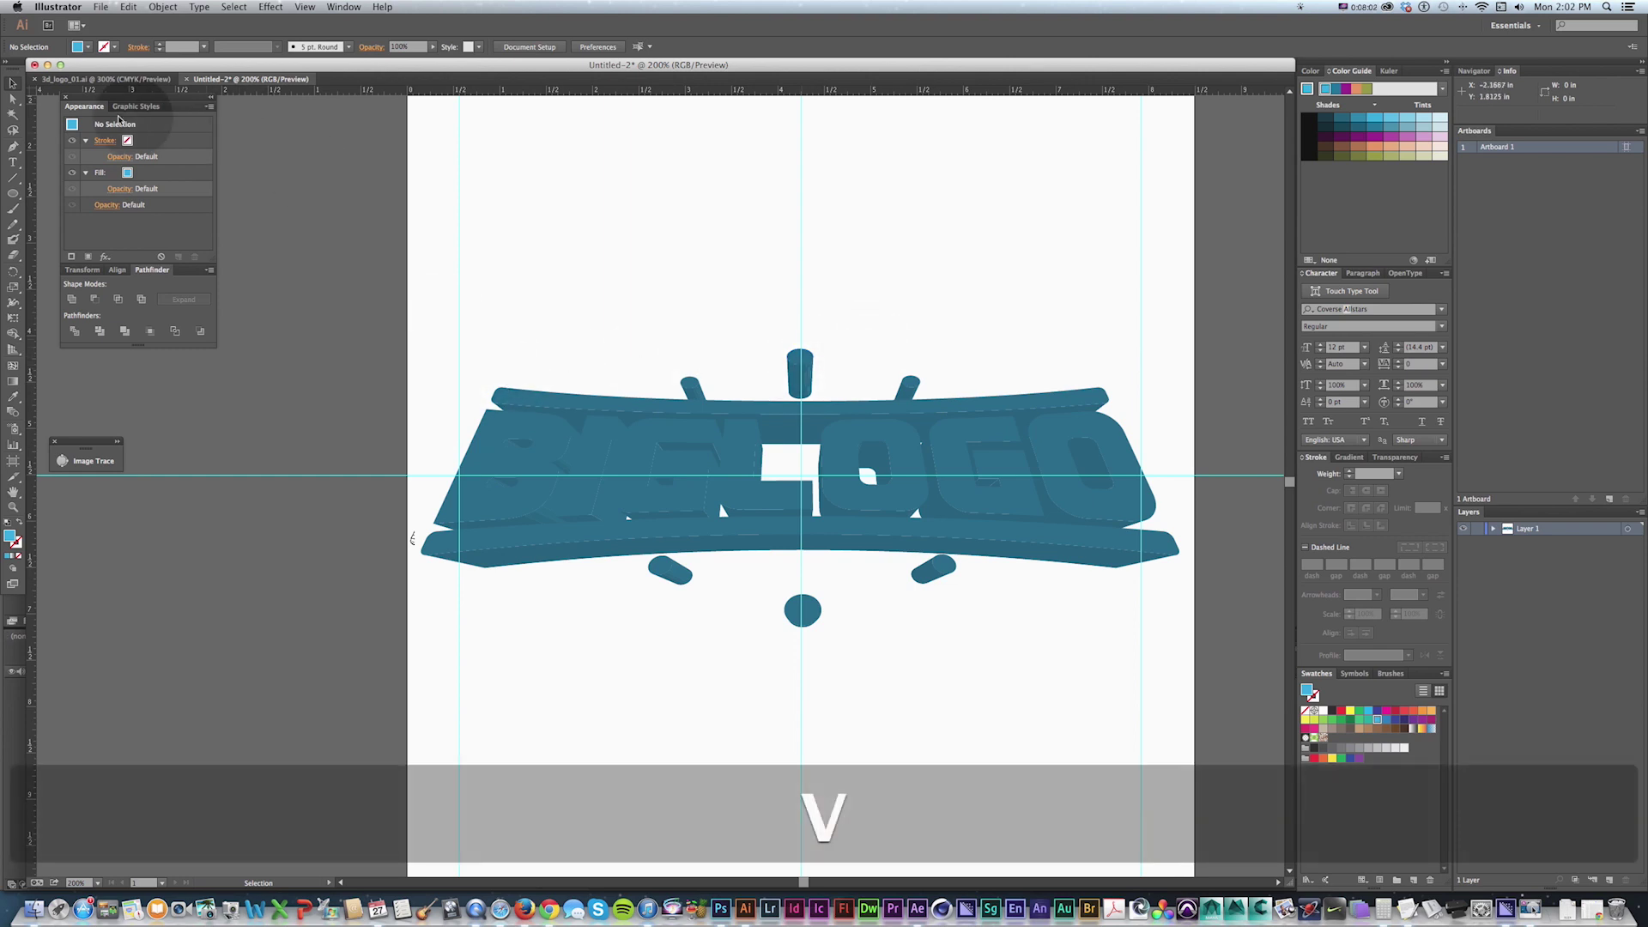
{"action": "left_click", "coordinate": [582, 435]}
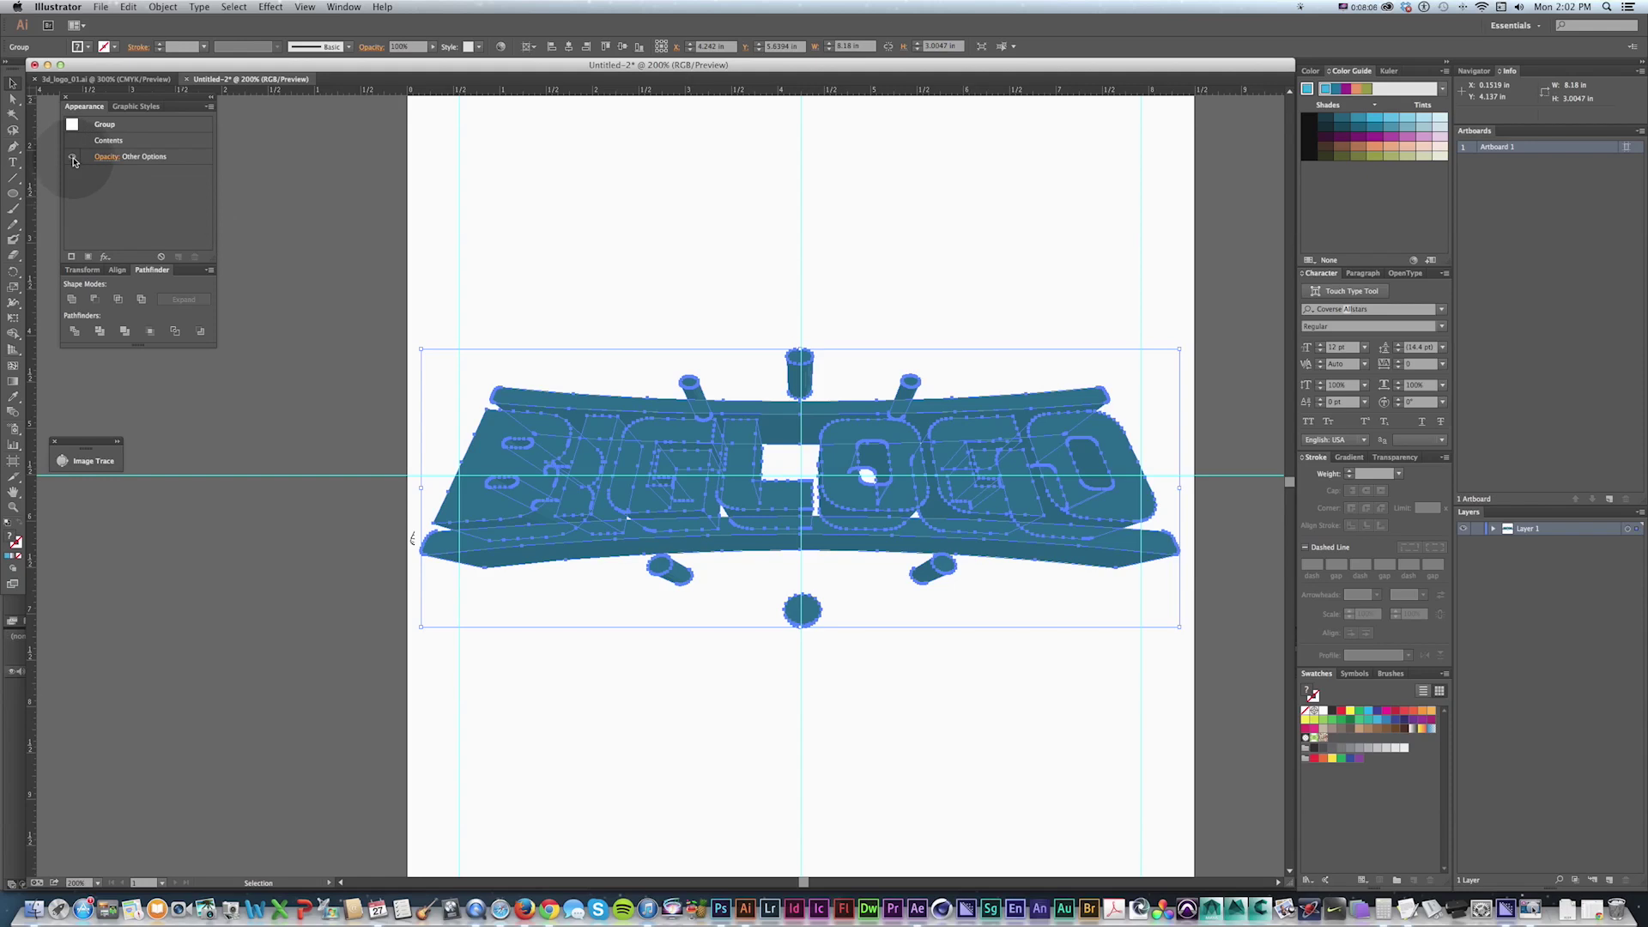
{"action": "left_click", "coordinate": [386, 231]}
{"action": "left_click_drag", "start_coordinate": [533, 263], "coordinate": [1146, 673]}
{"action": "left_click", "coordinate": [915, 281]}
{"action": "left_click", "coordinate": [388, 342]}
{"action": "key", "text": "super+equal"}
{"action": "key", "text": "super+a"}
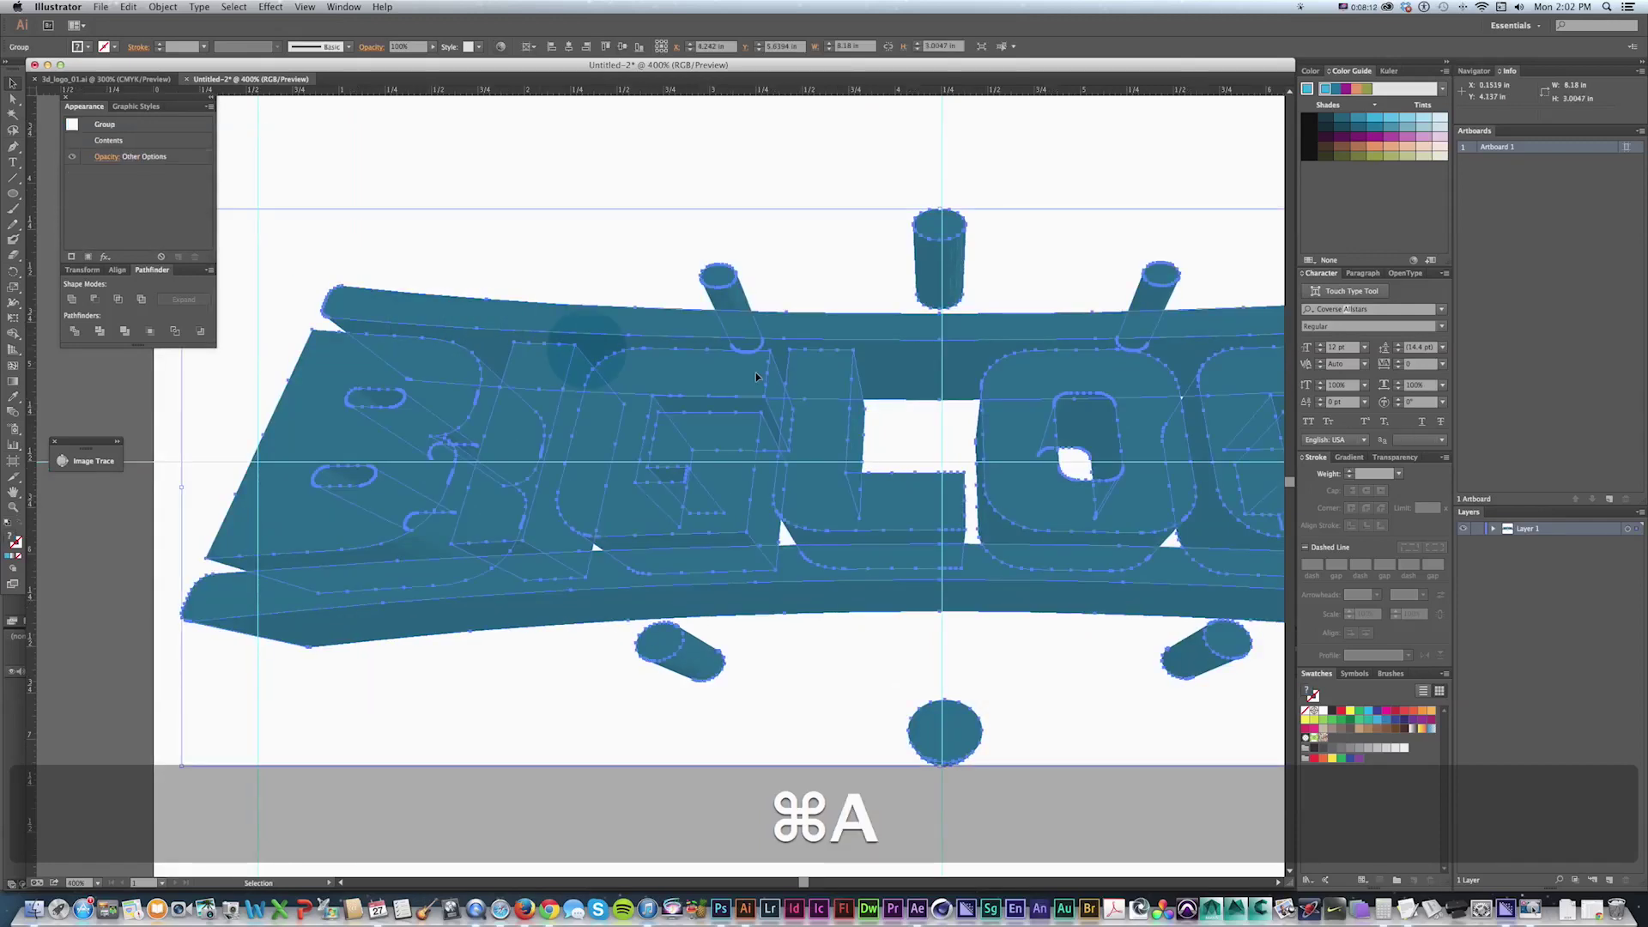
{"action": "left_click_drag", "start_coordinate": [1041, 423], "coordinate": [963, 279]}
{"action": "key", "text": "super+minus"}
{"action": "key", "text": "super+minus"}
{"action": "left_click", "coordinate": [963, 279]}
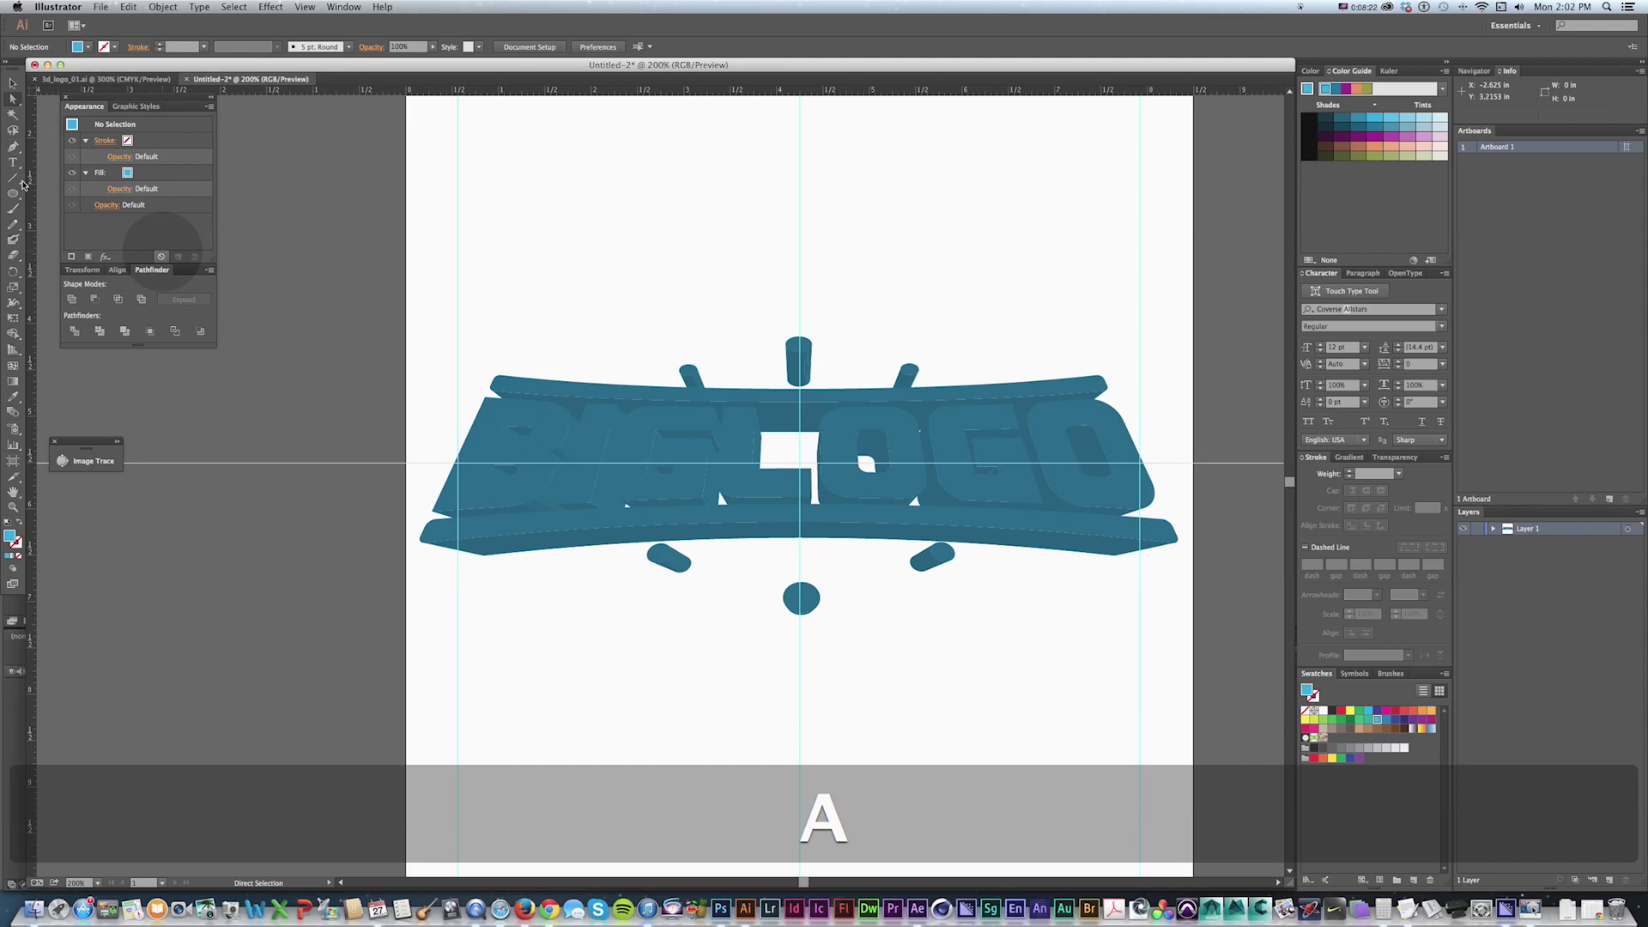
Step: Directly select the front face of the letter B and extend the selection to all objects with the same fill
{"action": "left_click", "coordinate": [495, 416]}
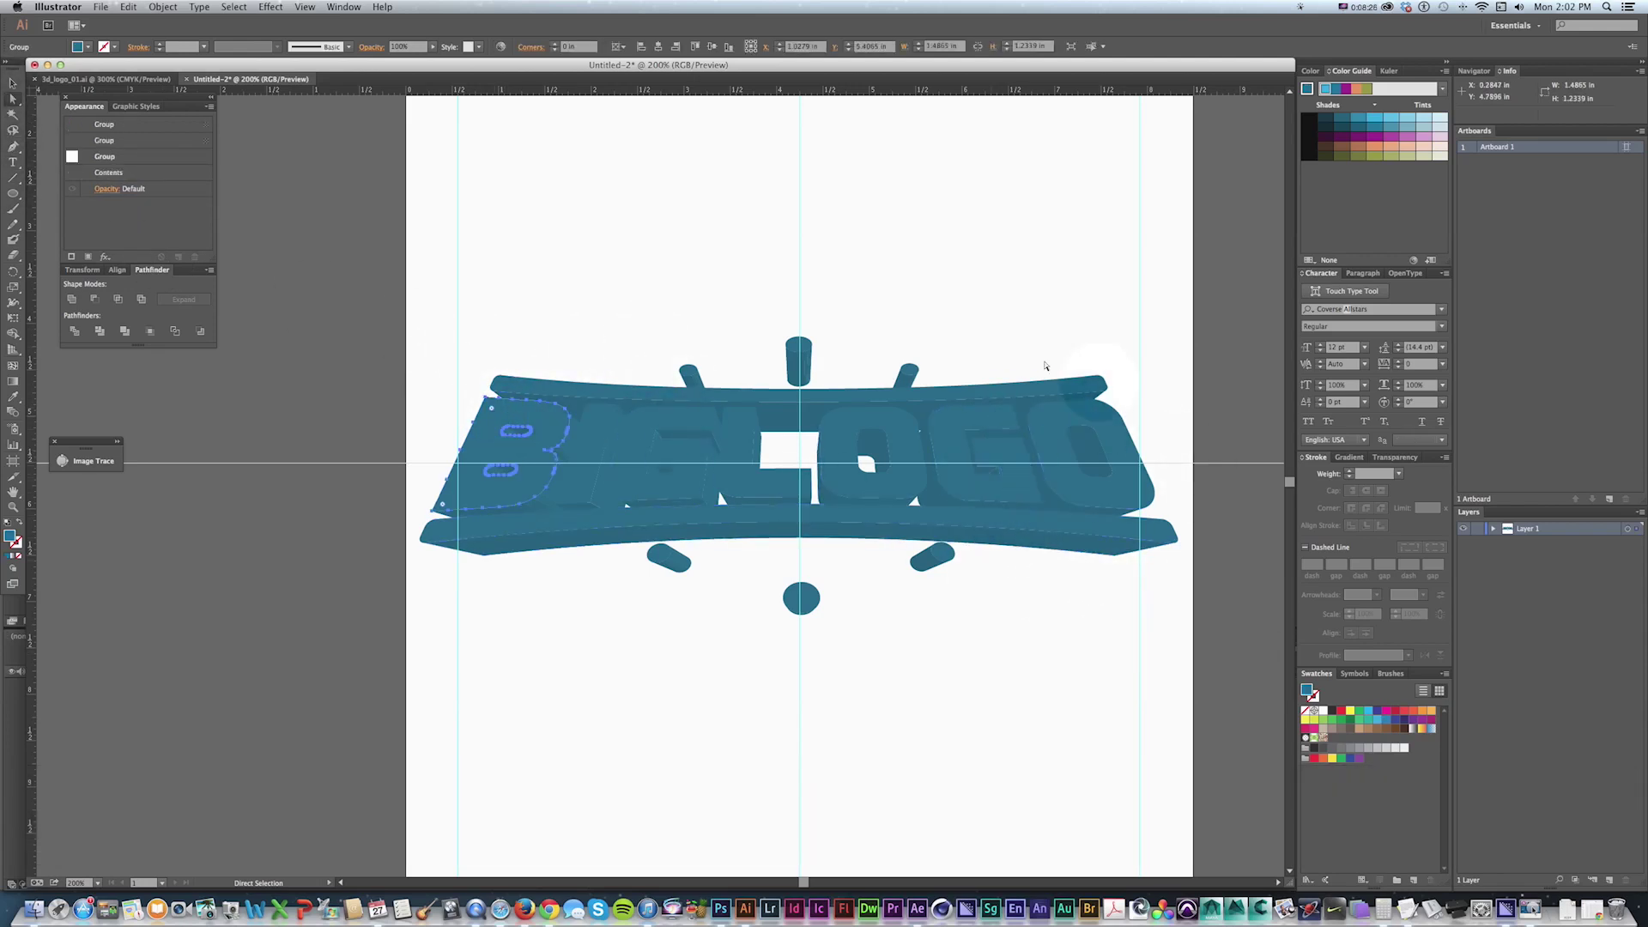
{"action": "left_click", "coordinate": [980, 384]}
{"action": "left_click", "coordinate": [234, 7]}
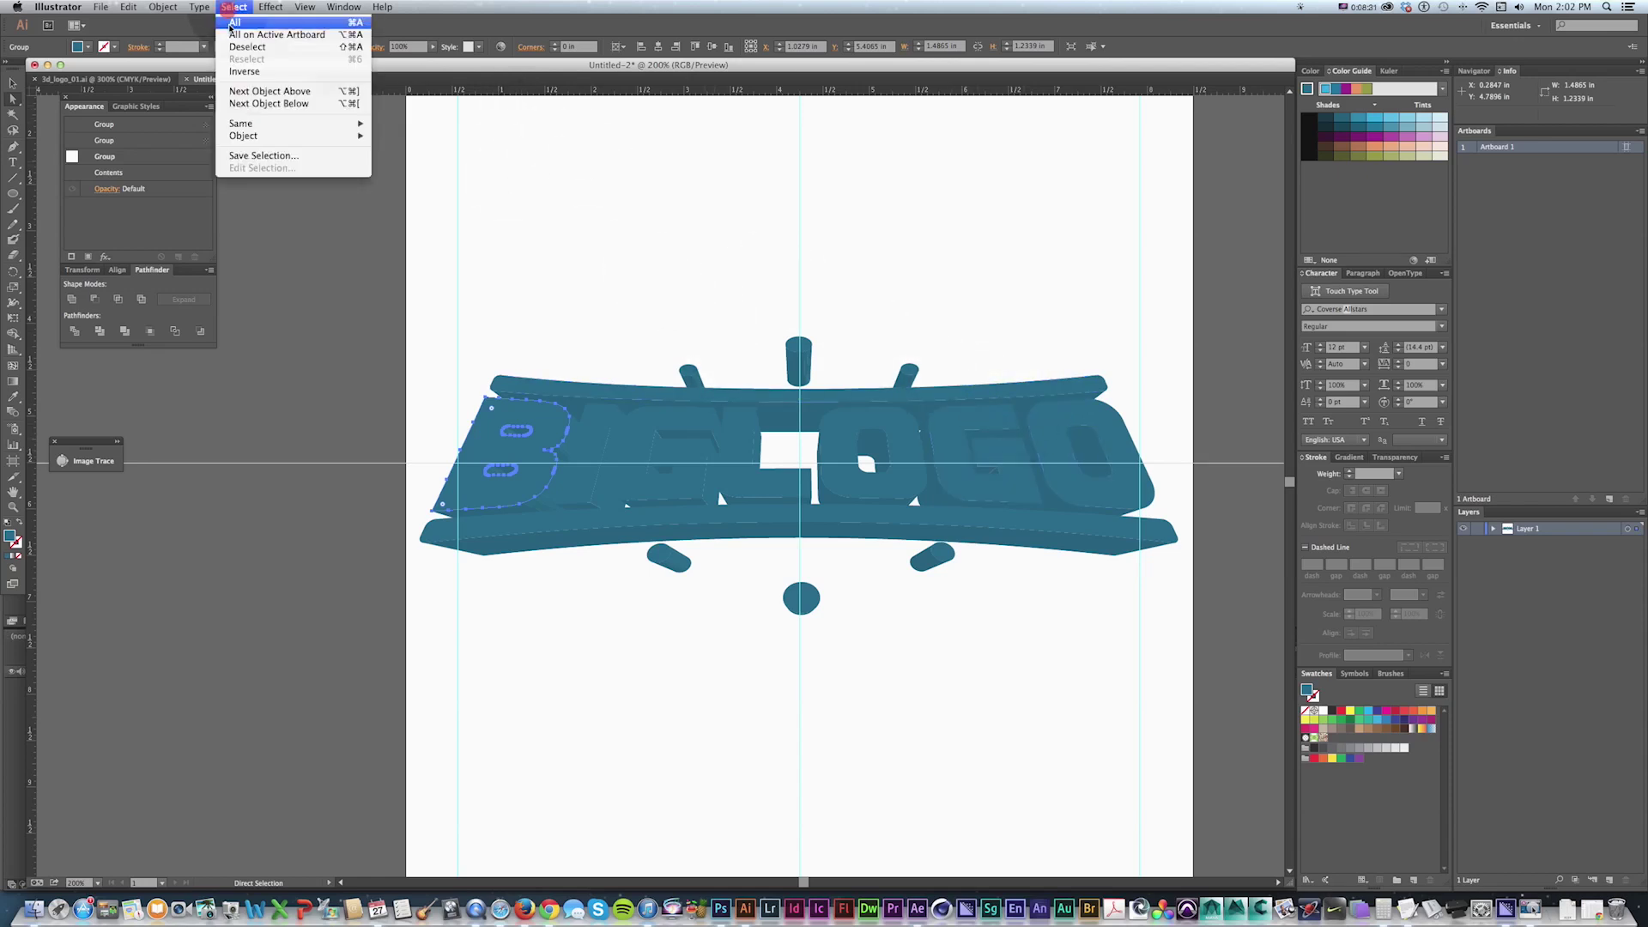
{"action": "left_click", "coordinate": [258, 123]}
{"action": "left_click", "coordinate": [421, 160]}
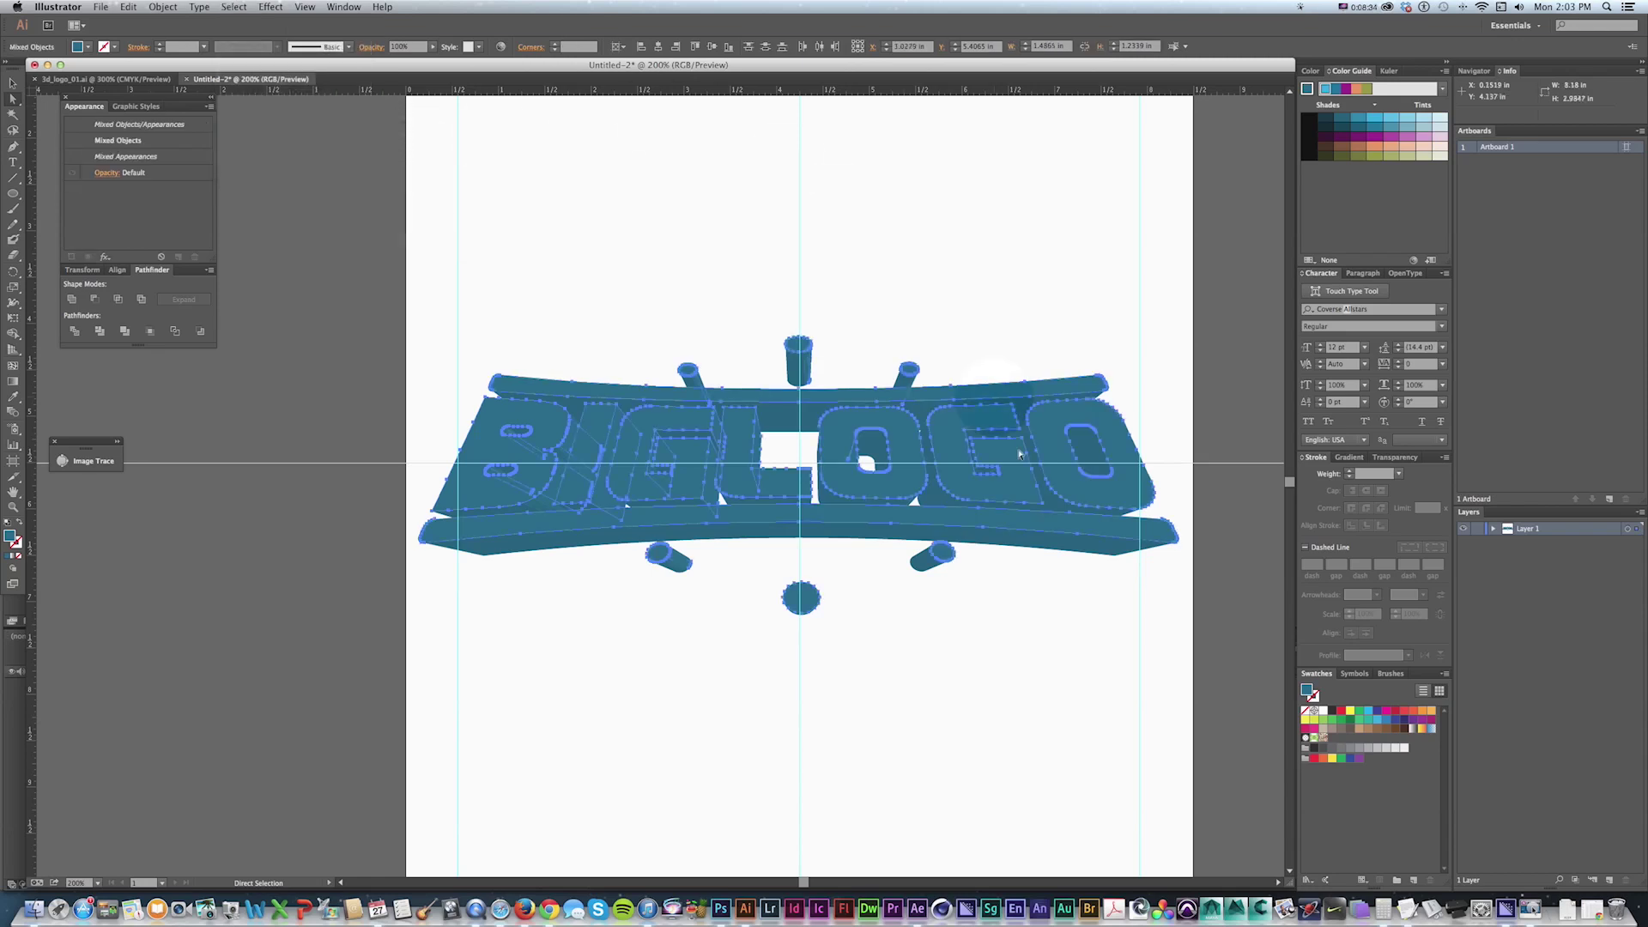
{"action": "left_click", "coordinate": [880, 404]}
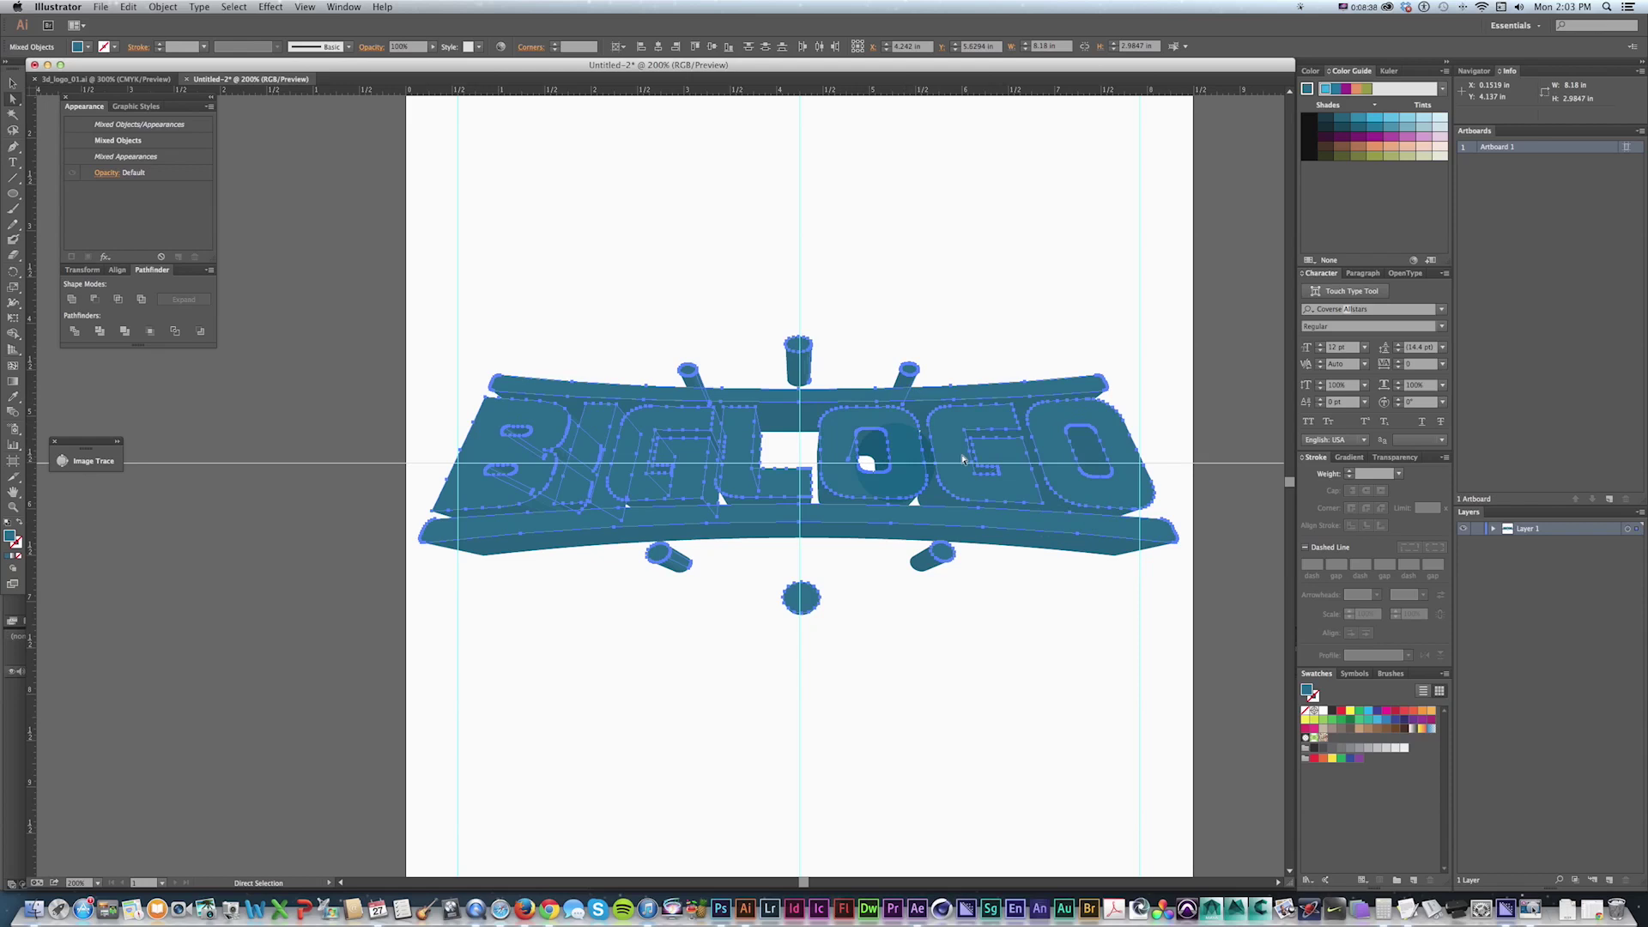
Step: Copy the selected faces and set up two layers: a new one named front above the original one named back
{"action": "key", "text": "super"}
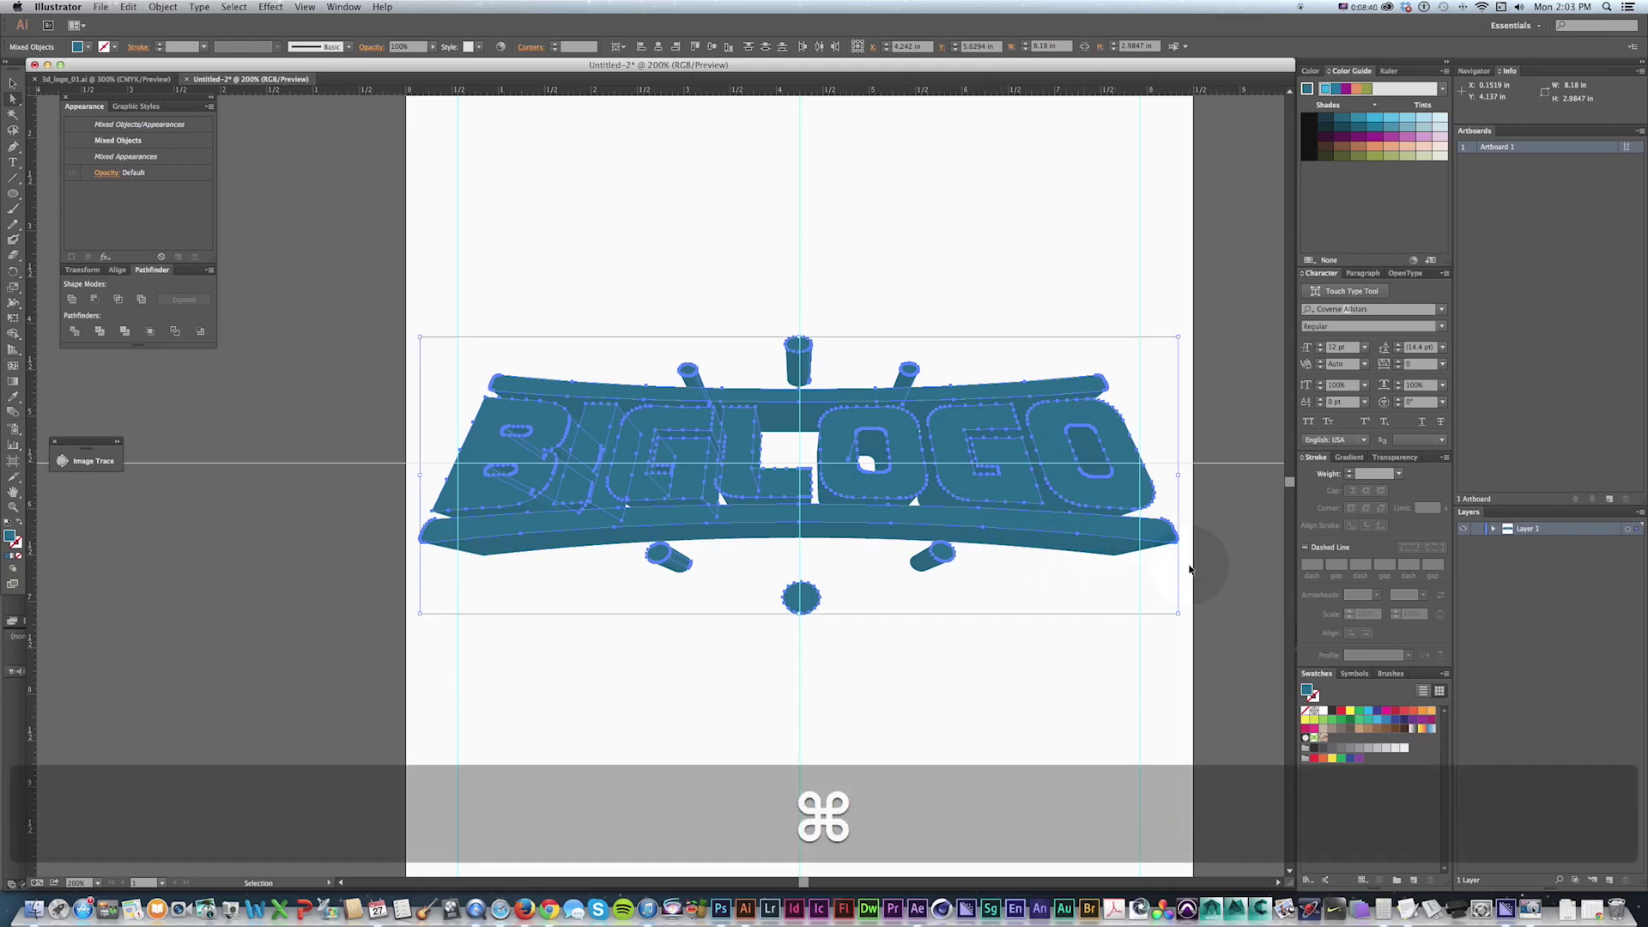
{"action": "key", "text": "super+l"}
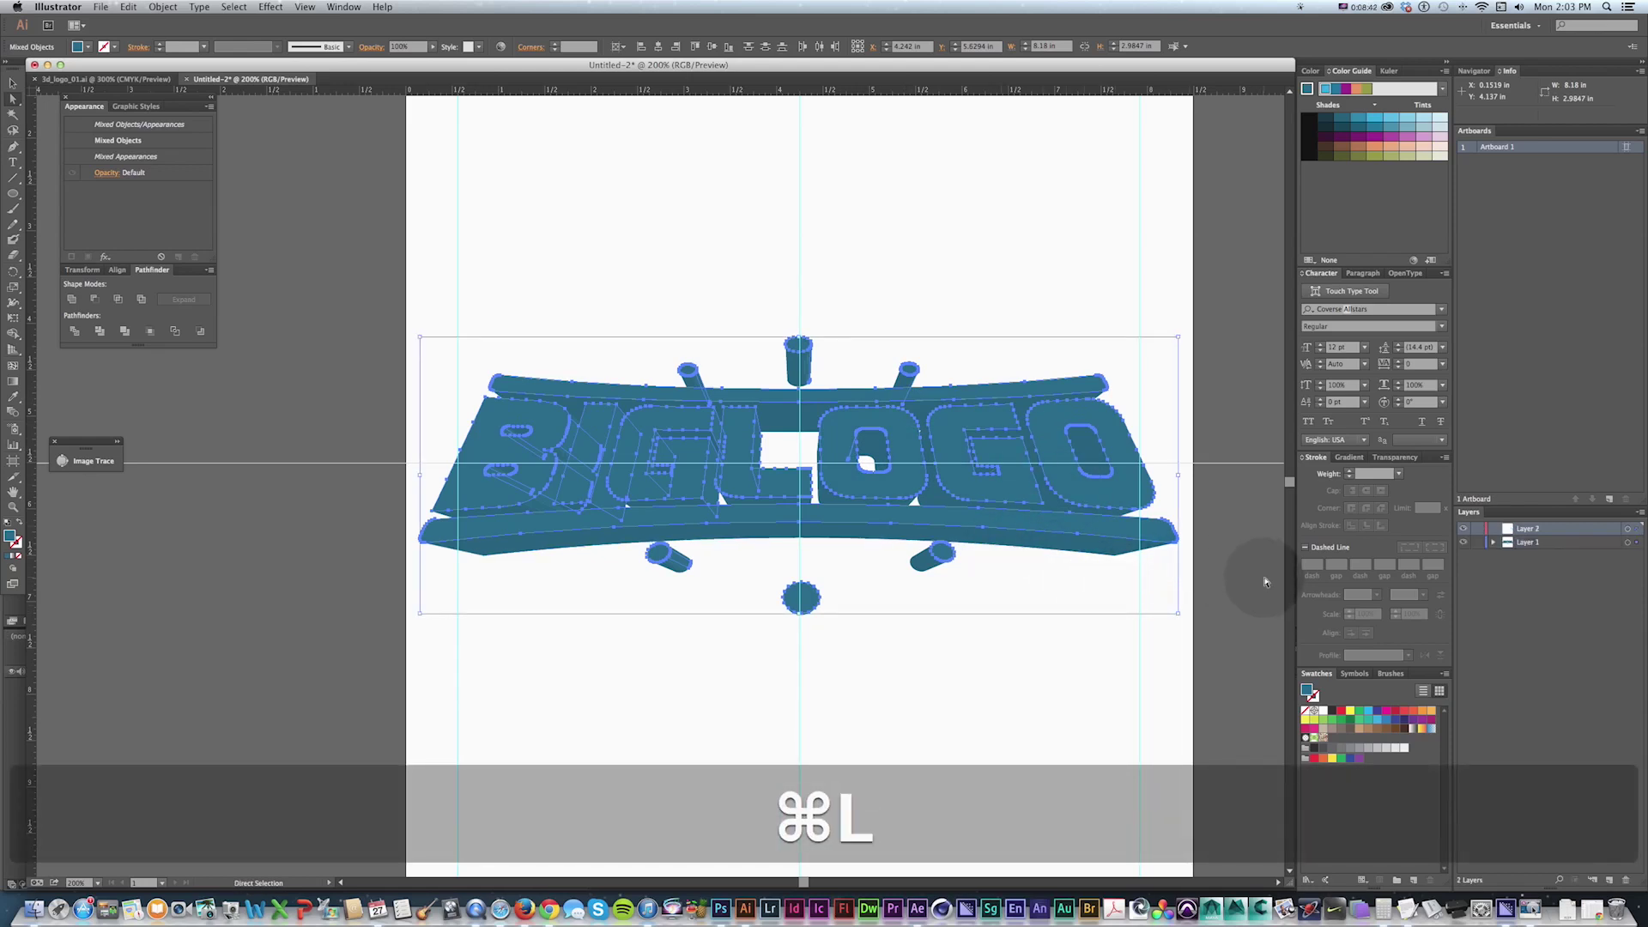
{"action": "double_click", "coordinate": [1527, 528]}
{"action": "type", "text": "front"}
{"action": "key", "text": "Return"}
{"action": "double_click", "coordinate": [1532, 543]}
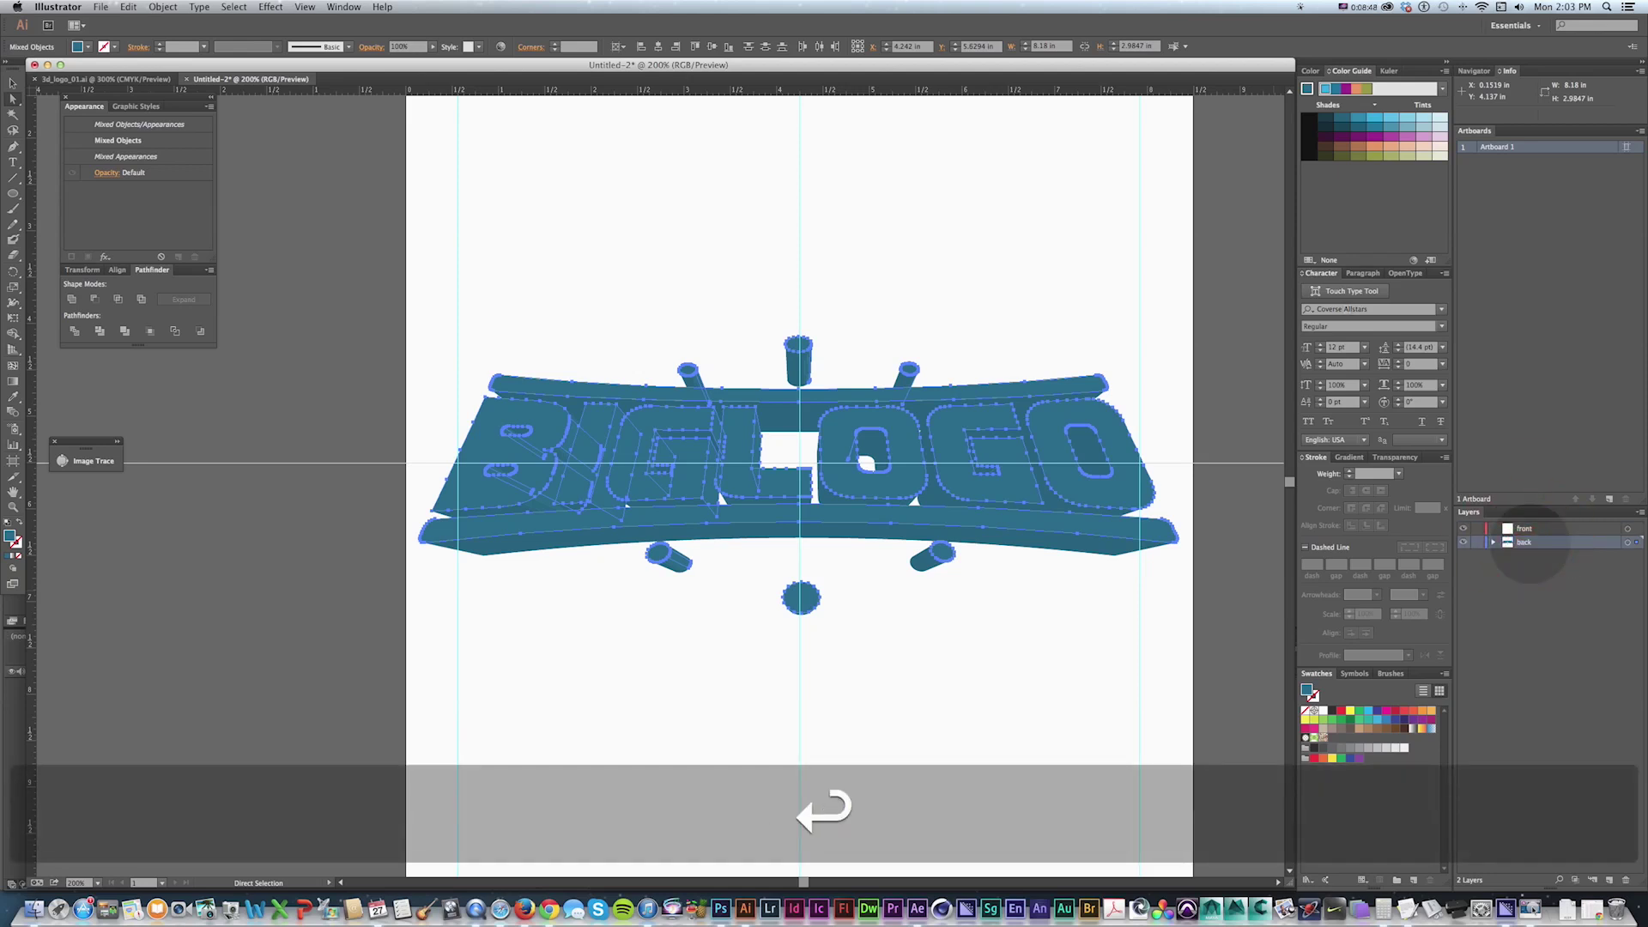
Step: Hide the back layer and paste the copied faces in place on the front layer
{"action": "left_click", "coordinate": [1465, 543]}
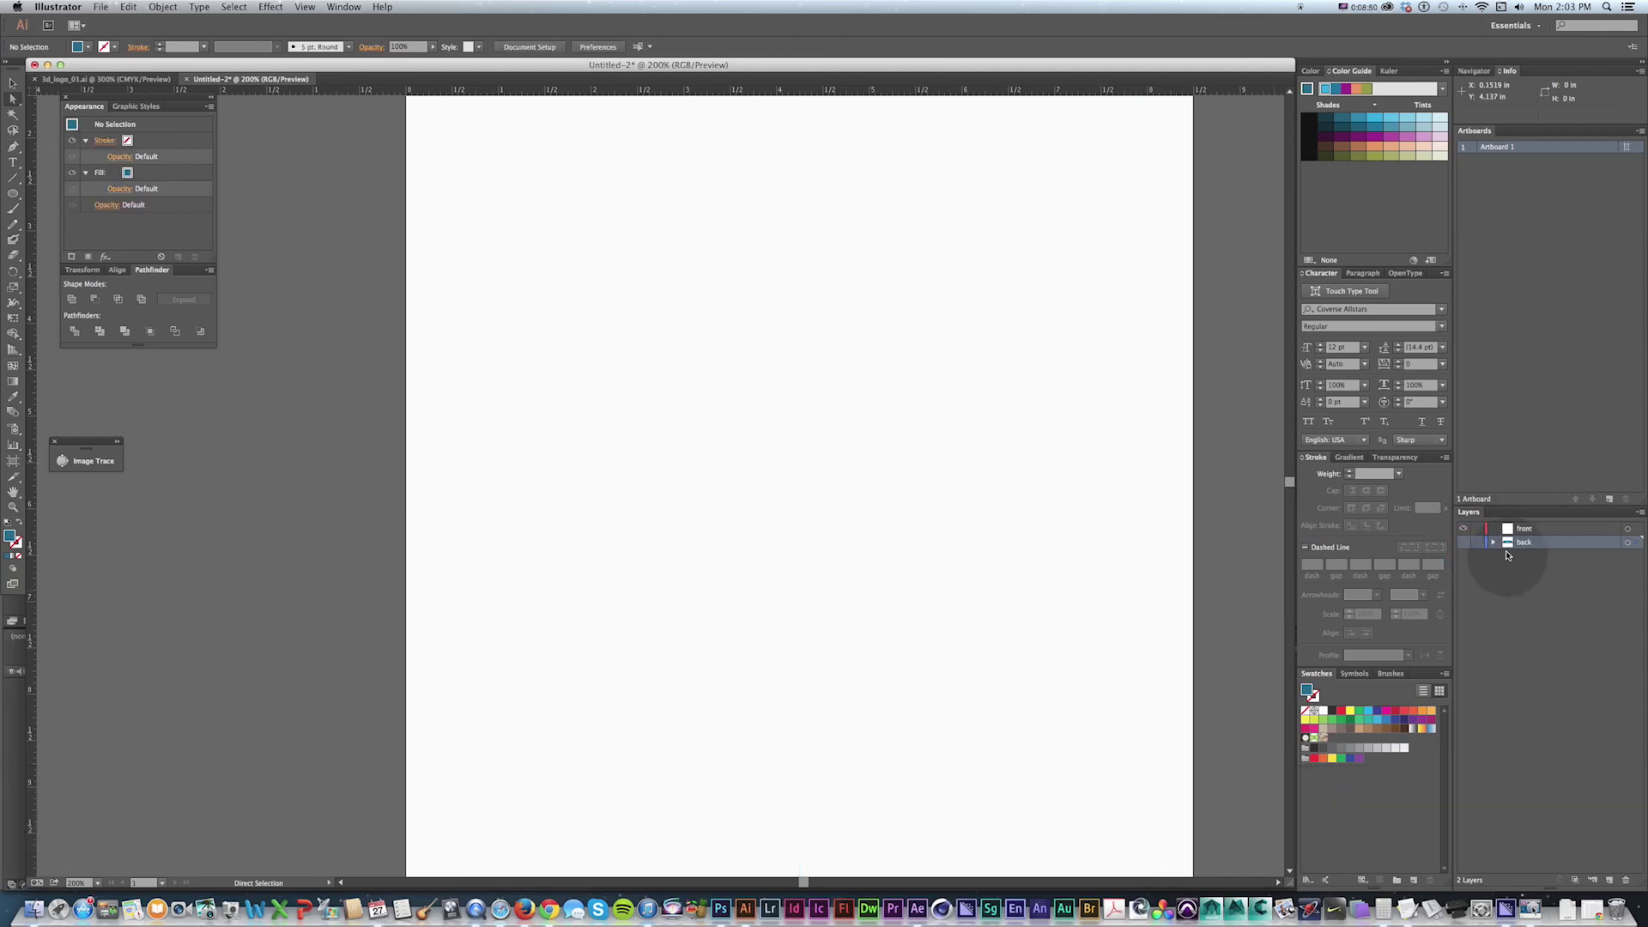
{"action": "left_click", "coordinate": [1493, 530]}
{"action": "key", "text": "super+f"}
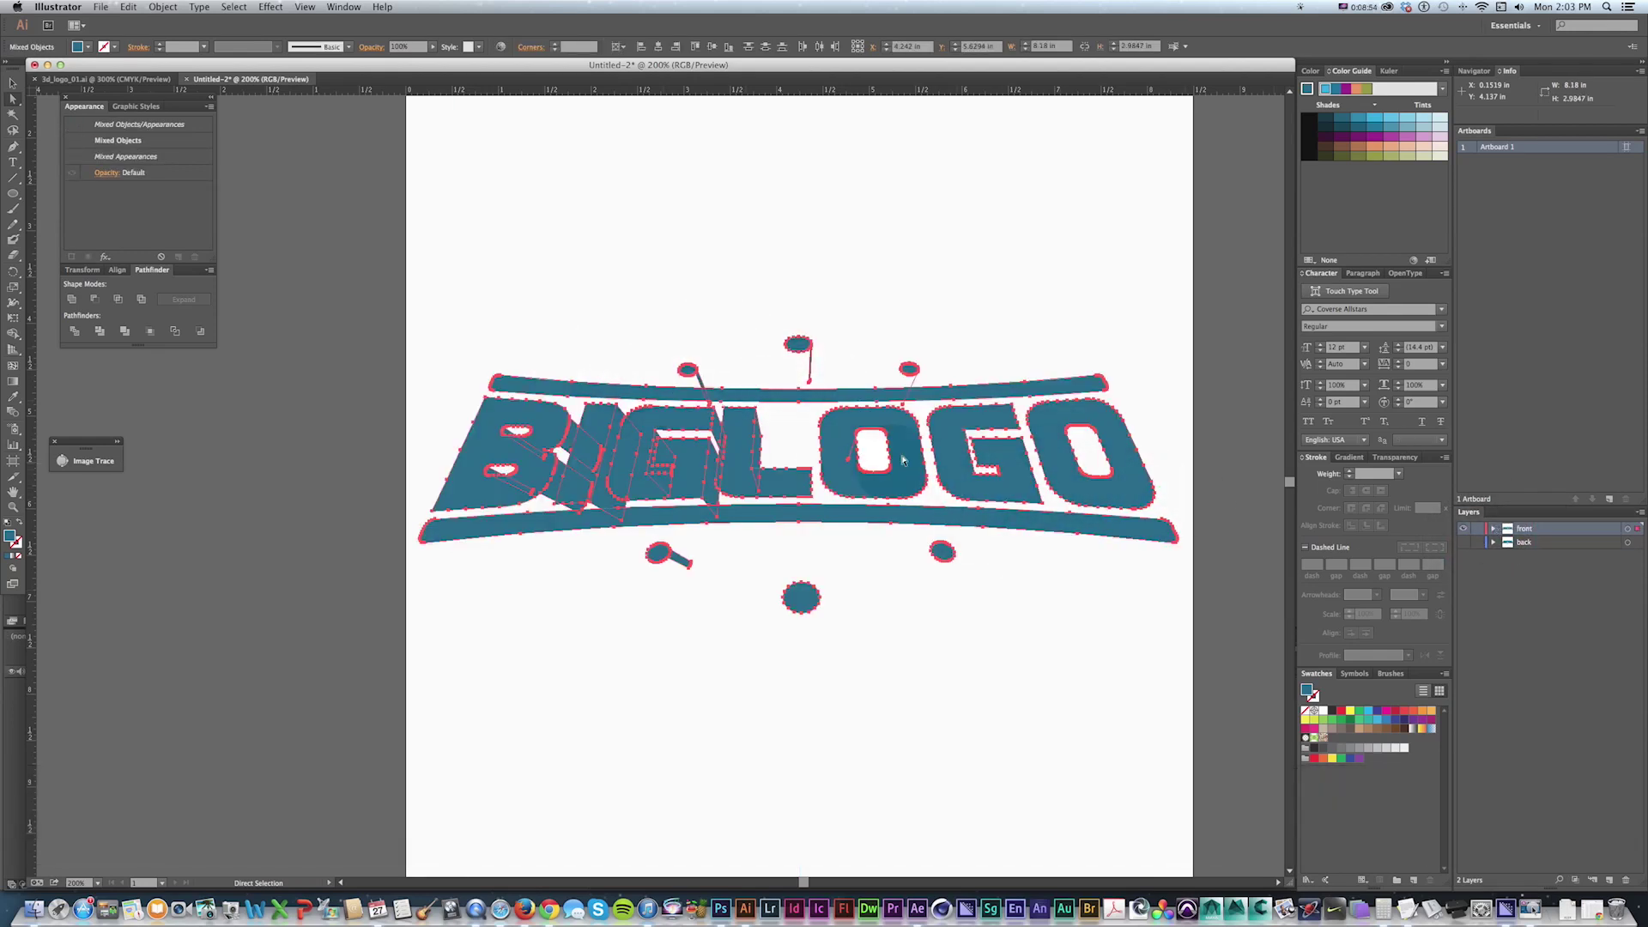
Step: Hide the front layer and show the back layer
{"action": "left_click", "coordinate": [1519, 537]}
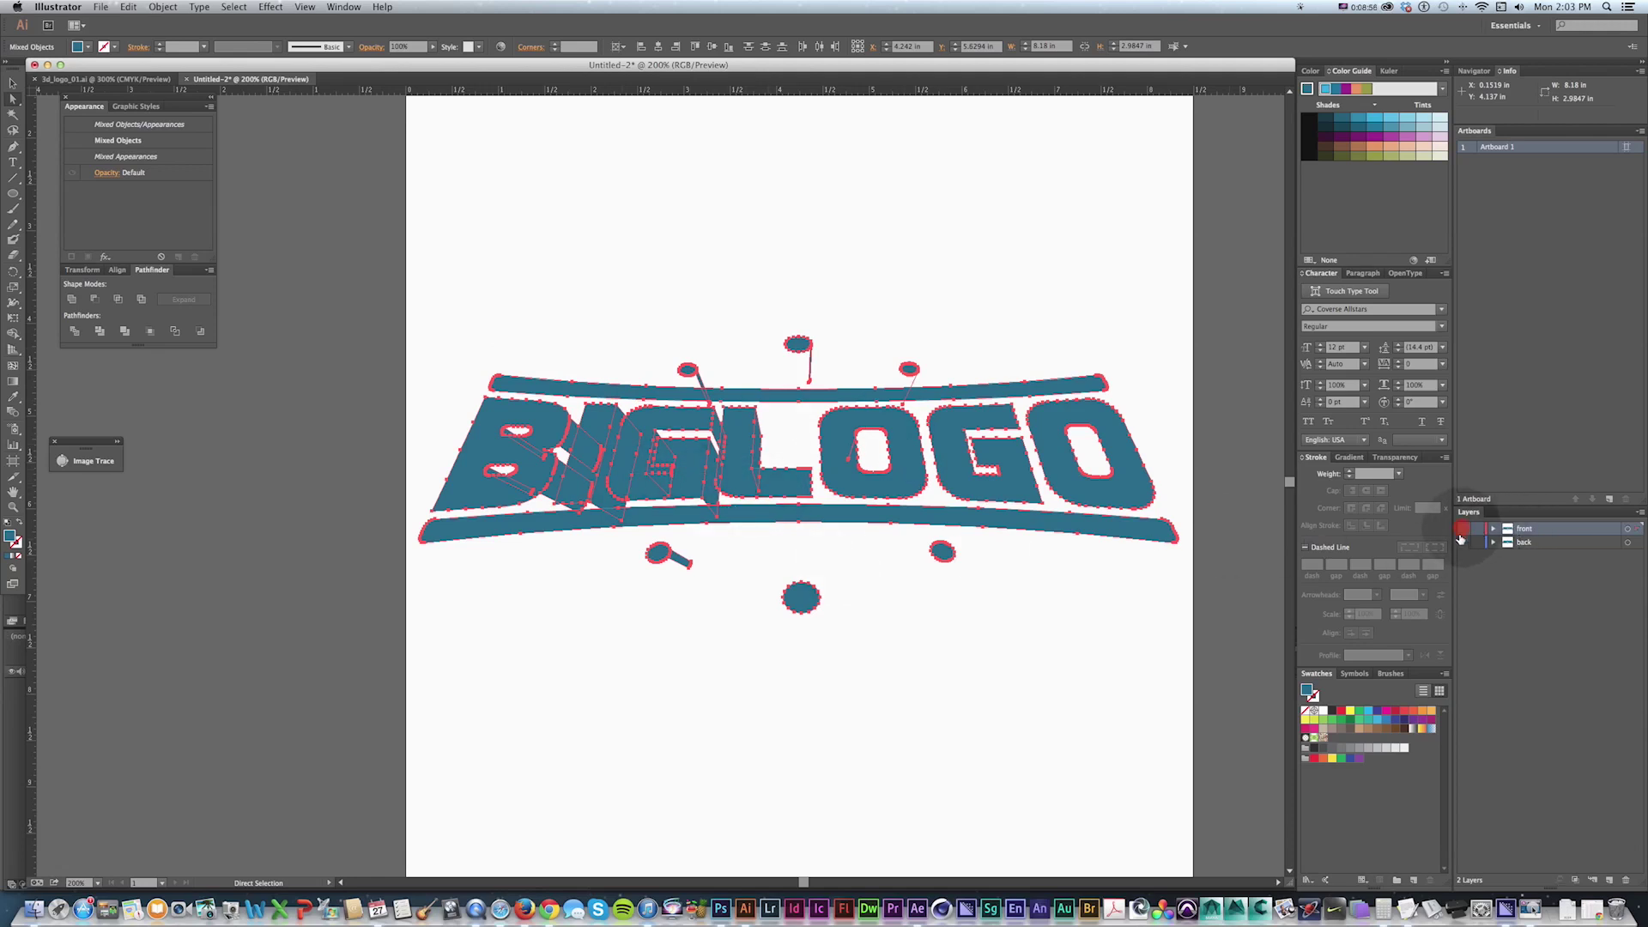
{"action": "left_click", "coordinate": [1463, 529]}
{"action": "left_click", "coordinate": [1465, 531]}
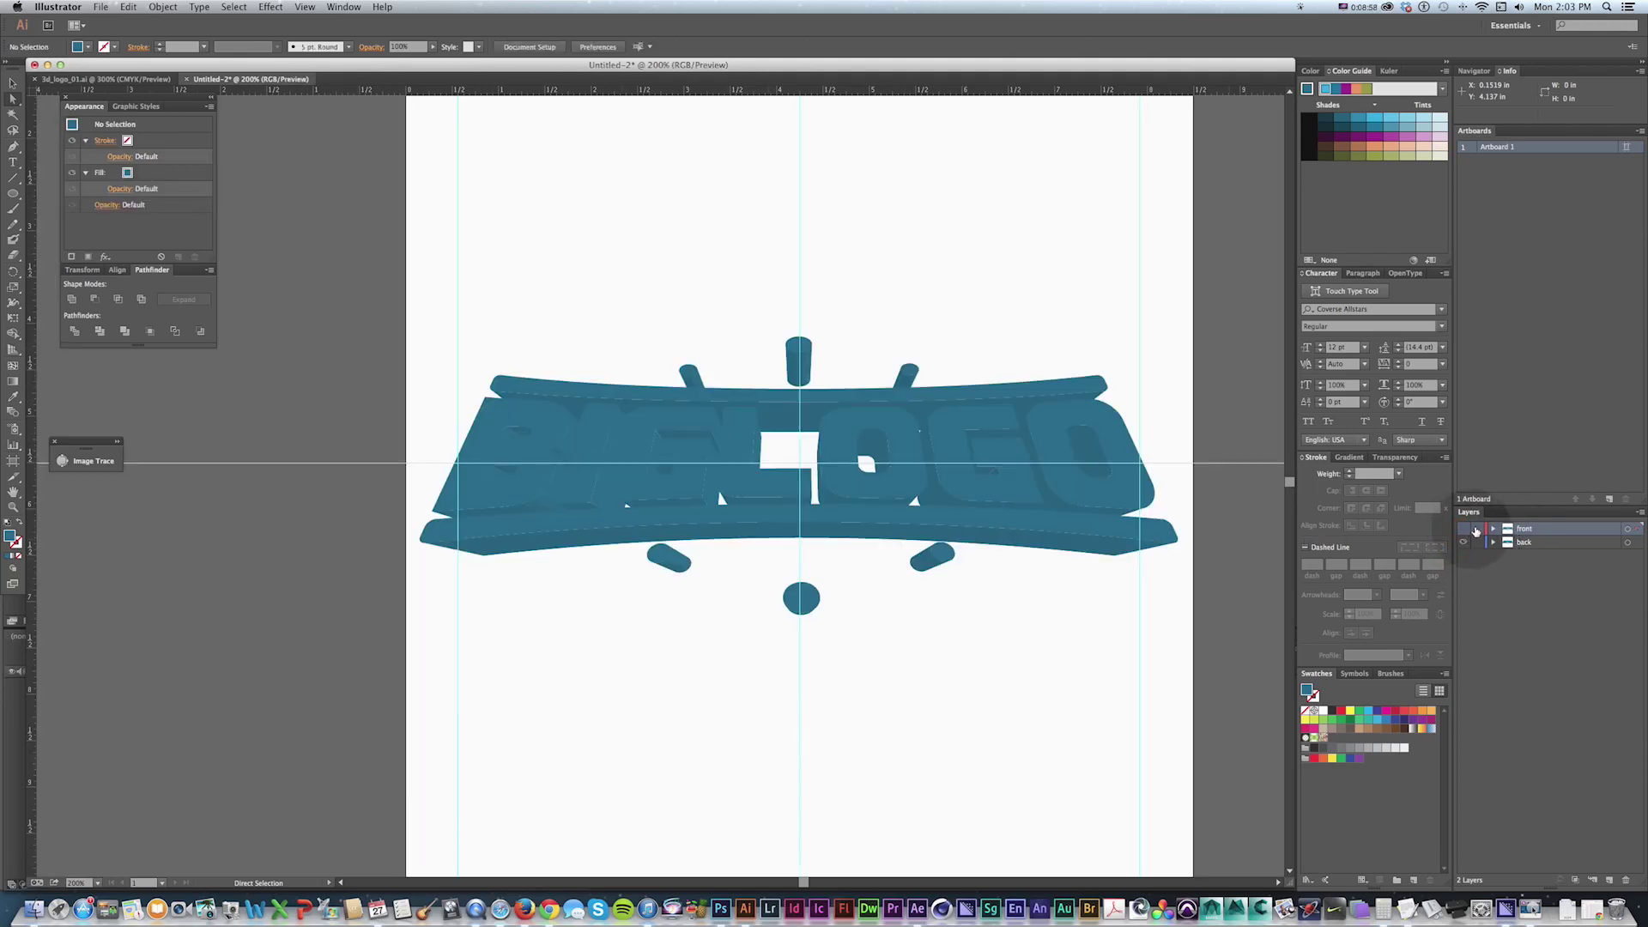
Step: Compare the front layer's pasted faces with the back layer's artwork by switching which layer is visible
{"action": "key", "text": "a"}
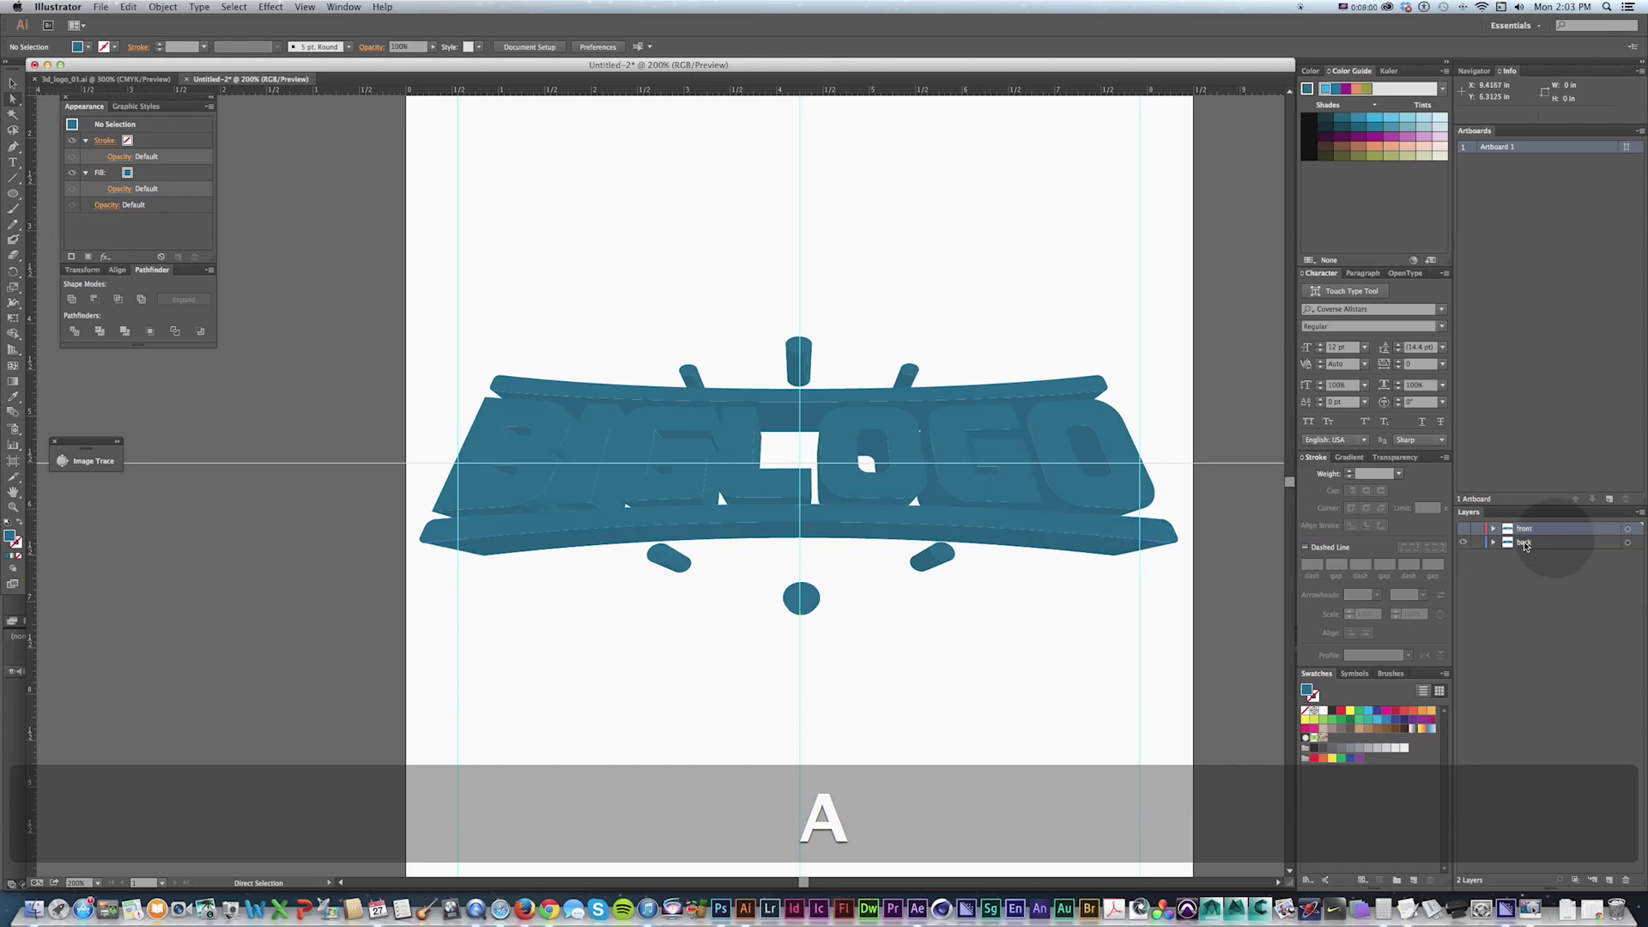
{"action": "left_click", "coordinate": [1464, 531]}
{"action": "left_click", "coordinate": [1463, 531]}
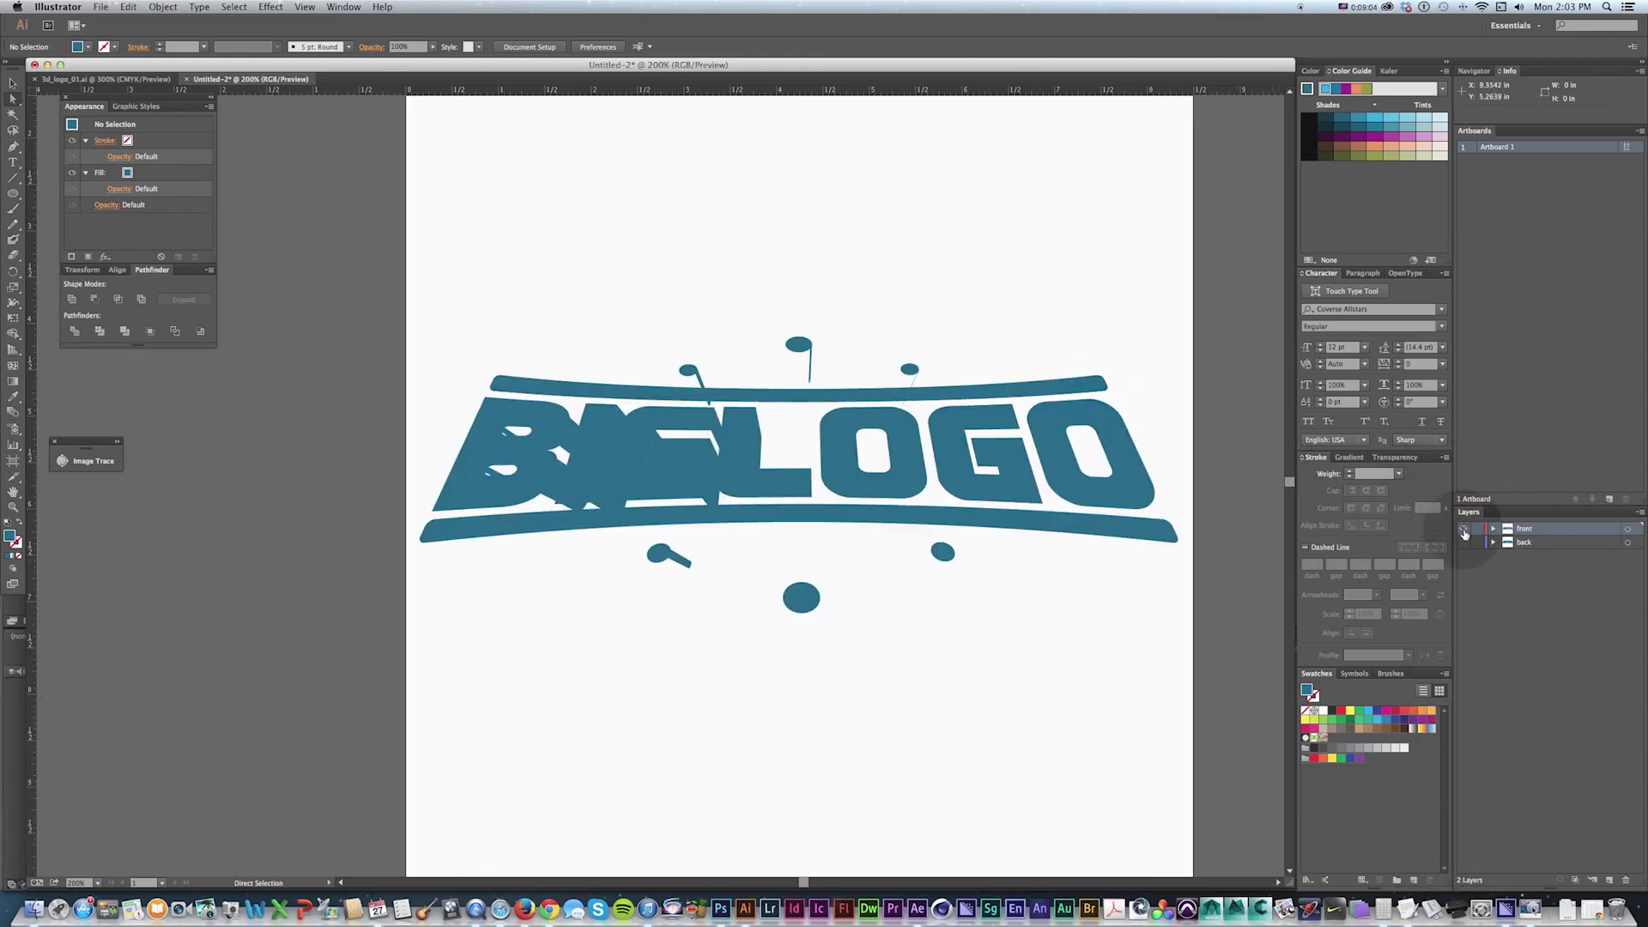
{"action": "key", "text": "space"}
{"action": "left_click_drag", "start_coordinate": [1066, 506], "coordinate": [1052, 503]}
{"action": "left_click", "coordinate": [1464, 528]}
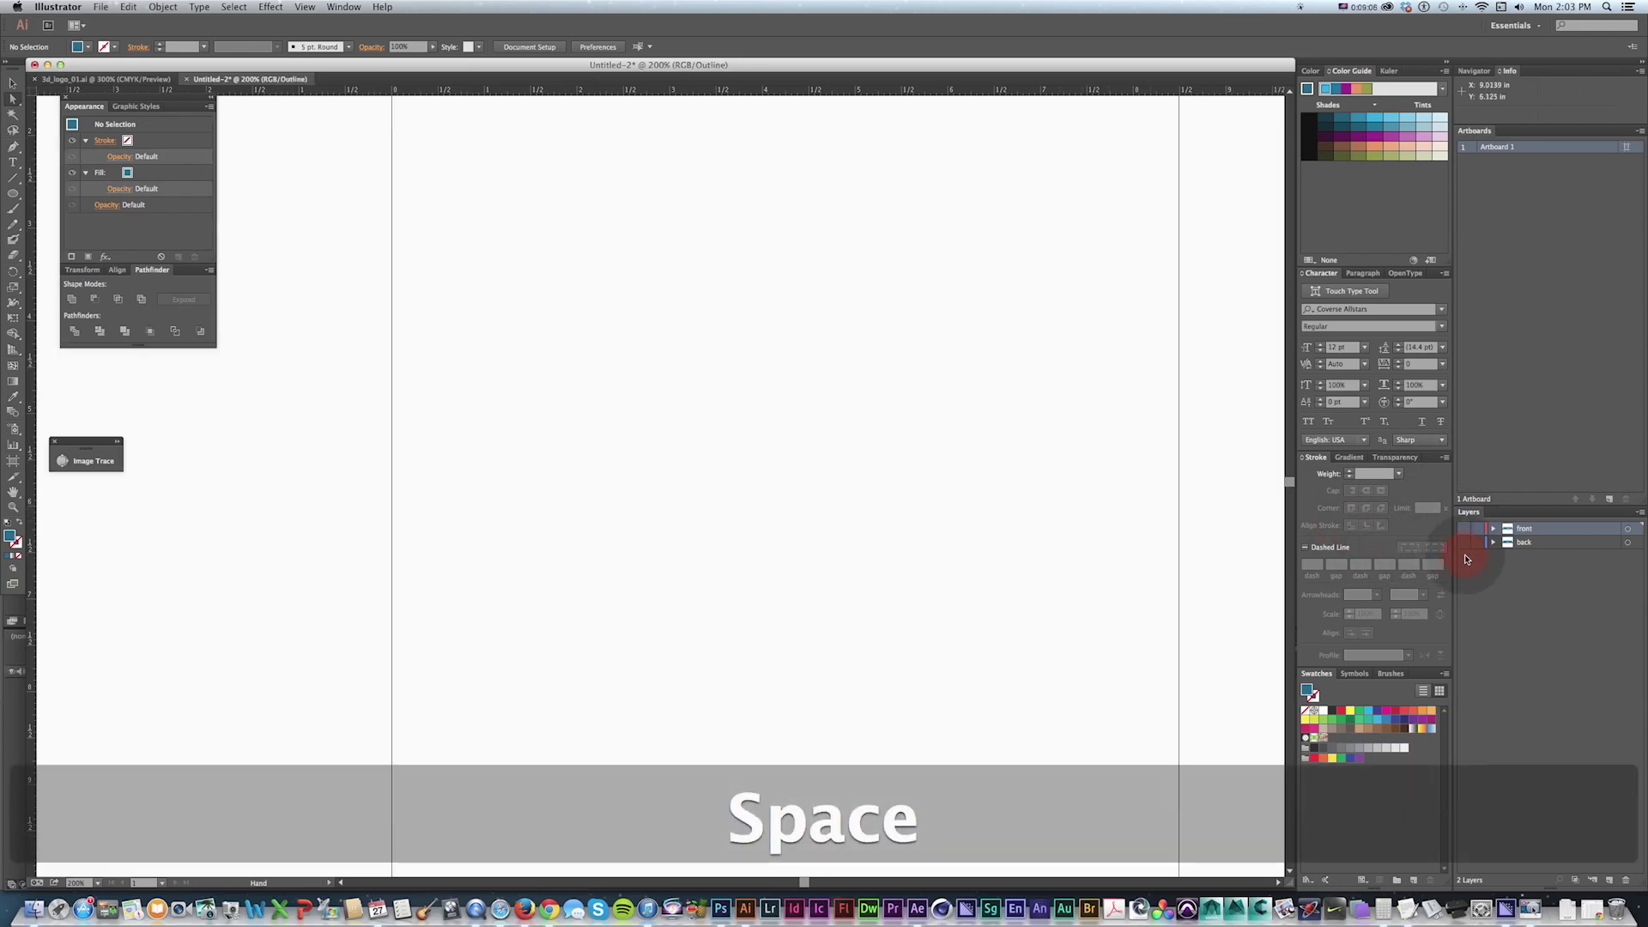
{"action": "left_click", "coordinate": [1464, 544]}
{"action": "key", "text": "a"}
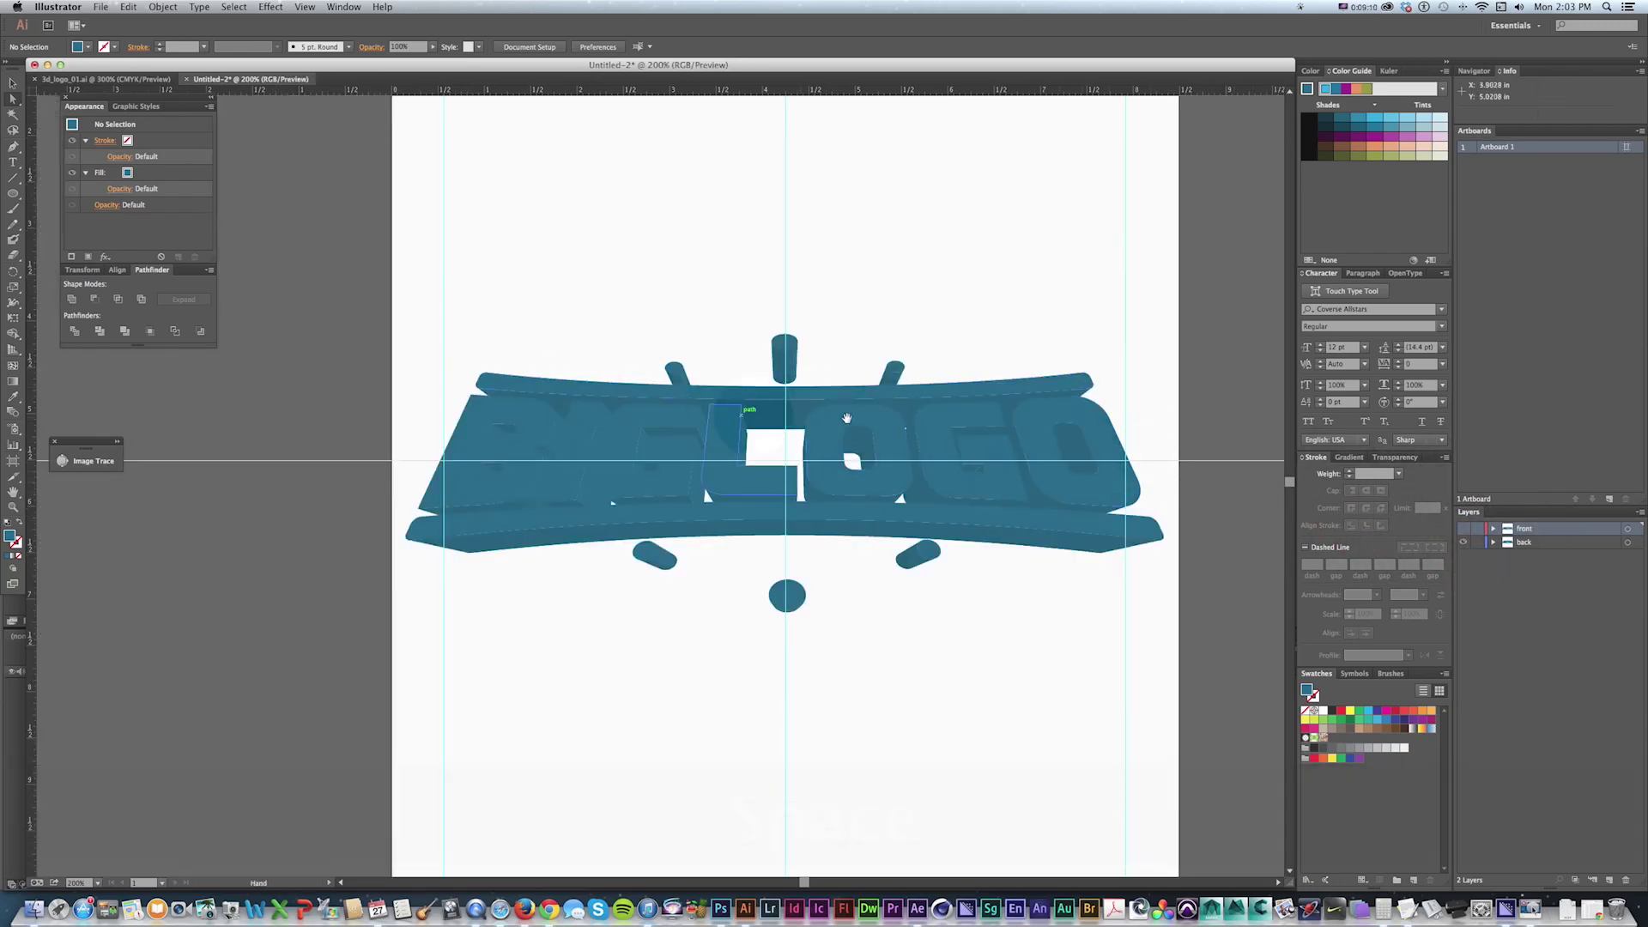
{"action": "key", "text": "space"}
{"action": "left_click_drag", "start_coordinate": [994, 505], "coordinate": [971, 498]}
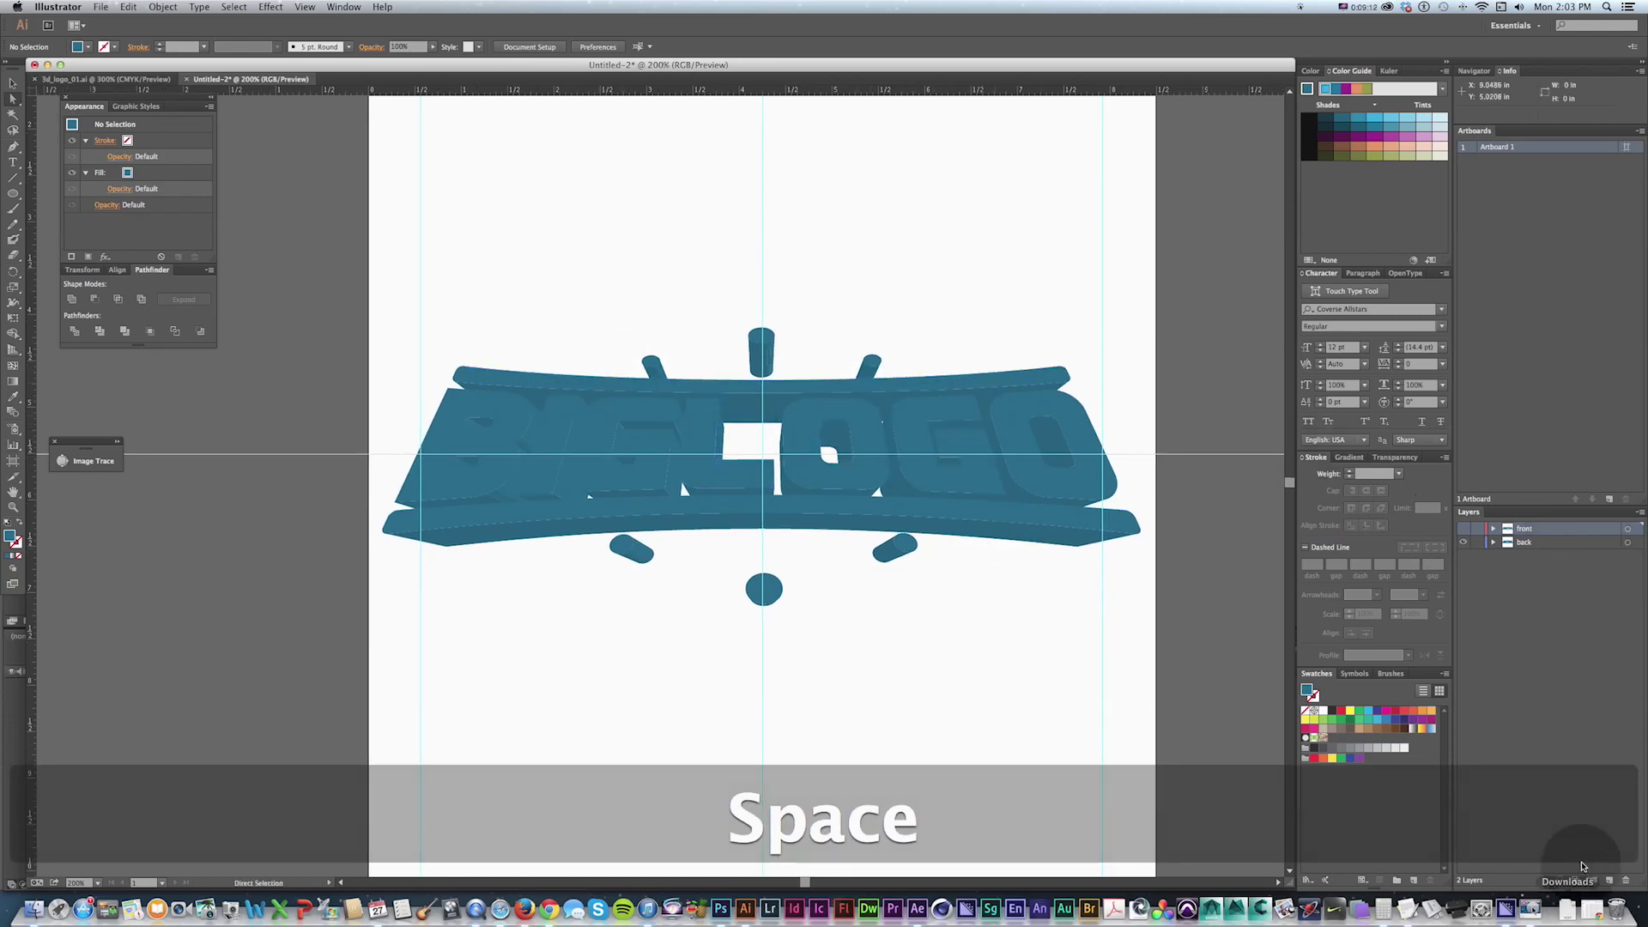
Step: Delete all the artwork on the front layer, leaving that layer hidden and the back layer shown
{"action": "key", "text": "super+a"}
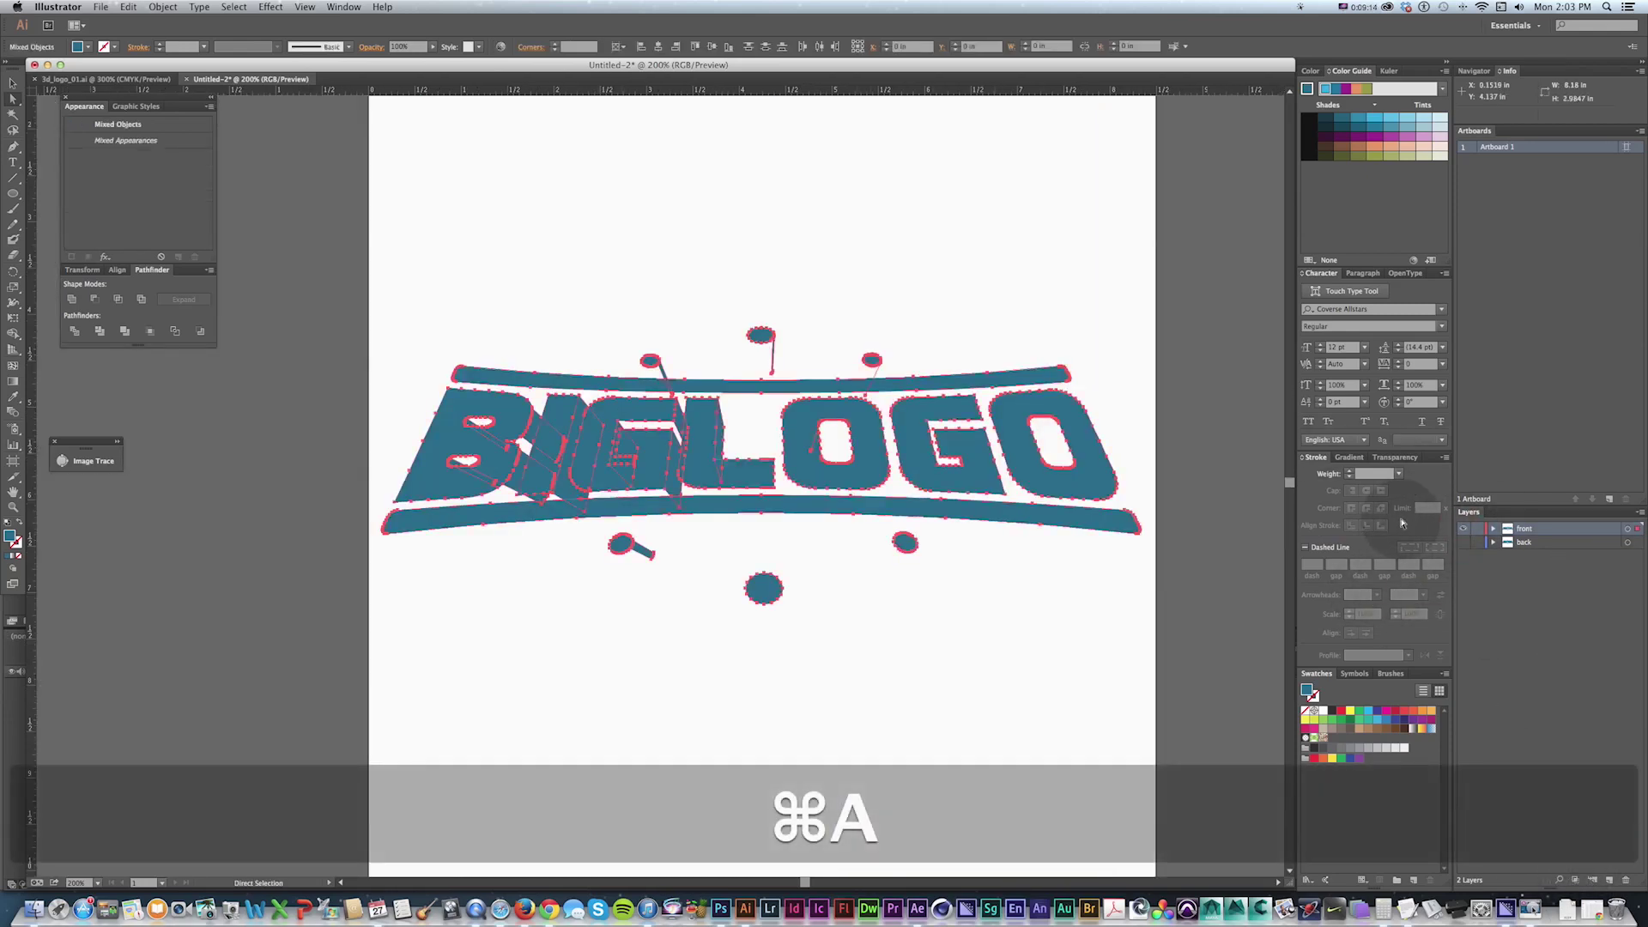
{"action": "key", "text": "BackSpace"}
{"action": "left_click", "coordinate": [1462, 528]}
{"action": "left_click", "coordinate": [1462, 542]}
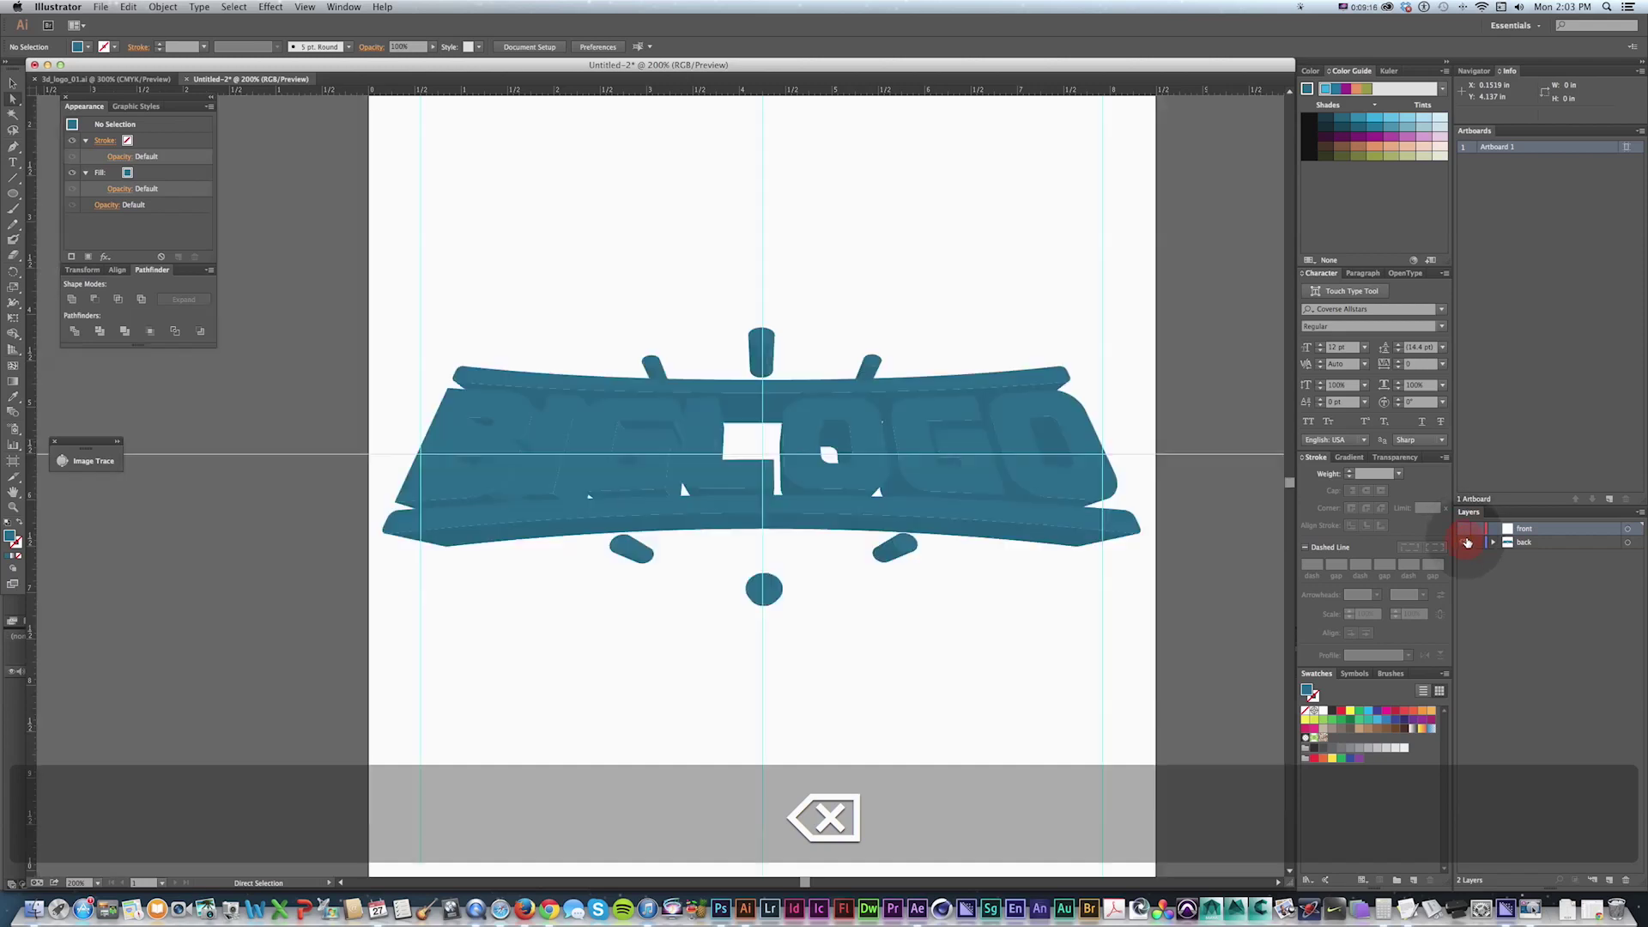
Step: Directly select the front faces of B, I, G and L, the upper bar, and the left and centre dots above it
{"action": "key", "text": "space"}
{"action": "left_click_drag", "start_coordinate": [883, 424], "coordinate": [905, 411]}
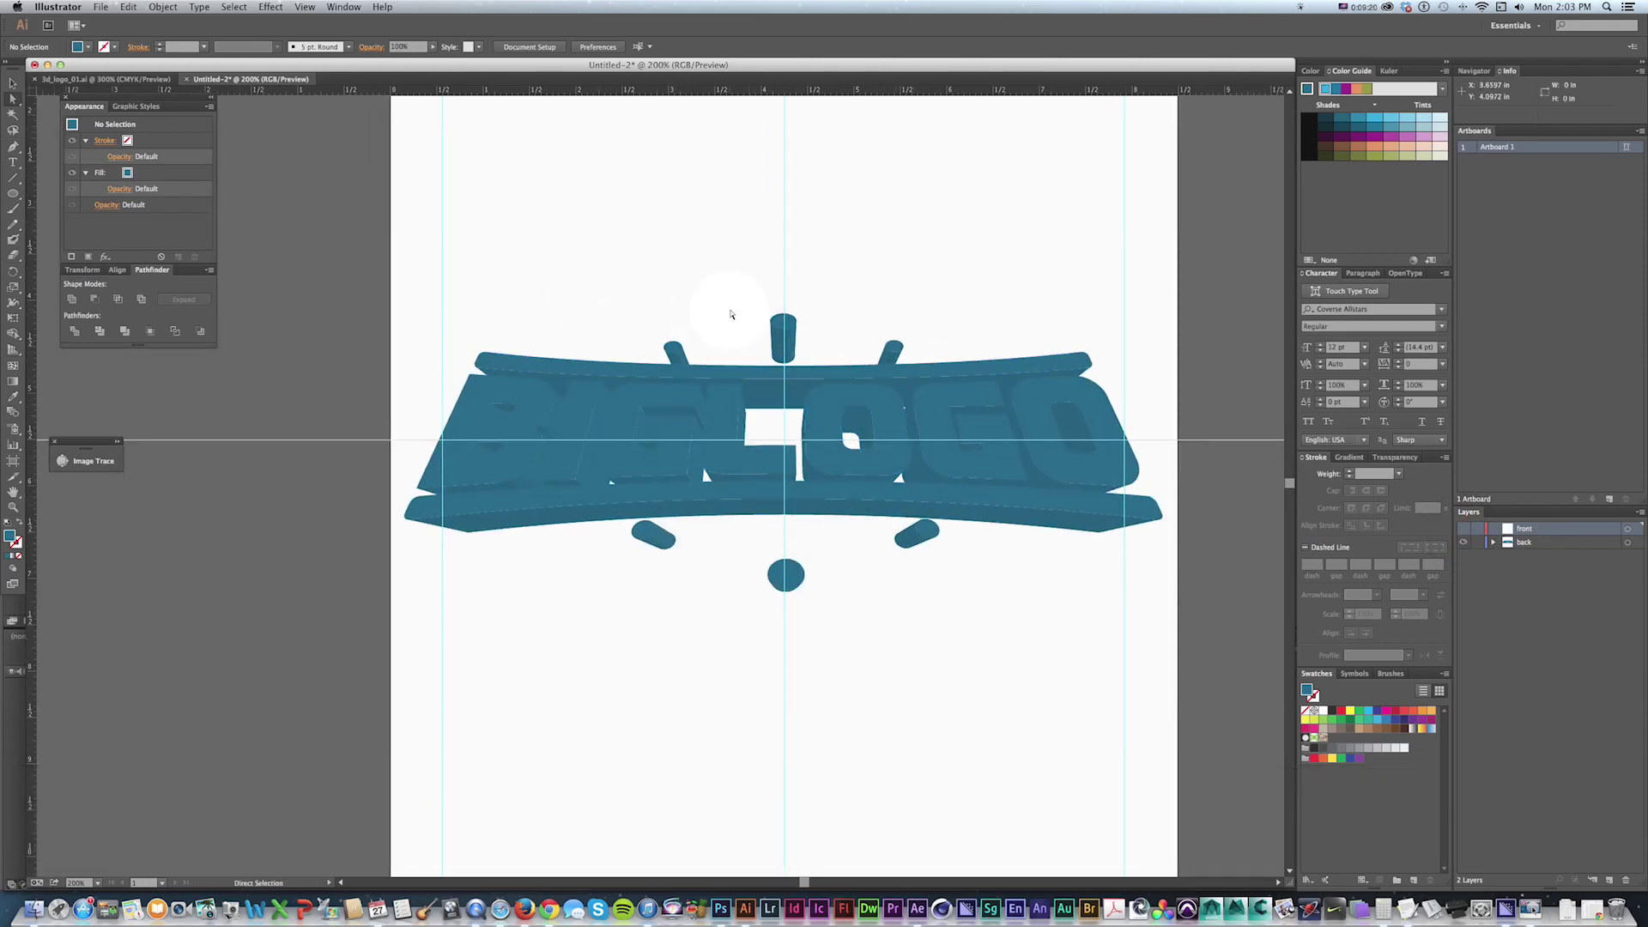
{"action": "key", "text": "space"}
{"action": "left_click_drag", "start_coordinate": [684, 325], "coordinate": [722, 351]}
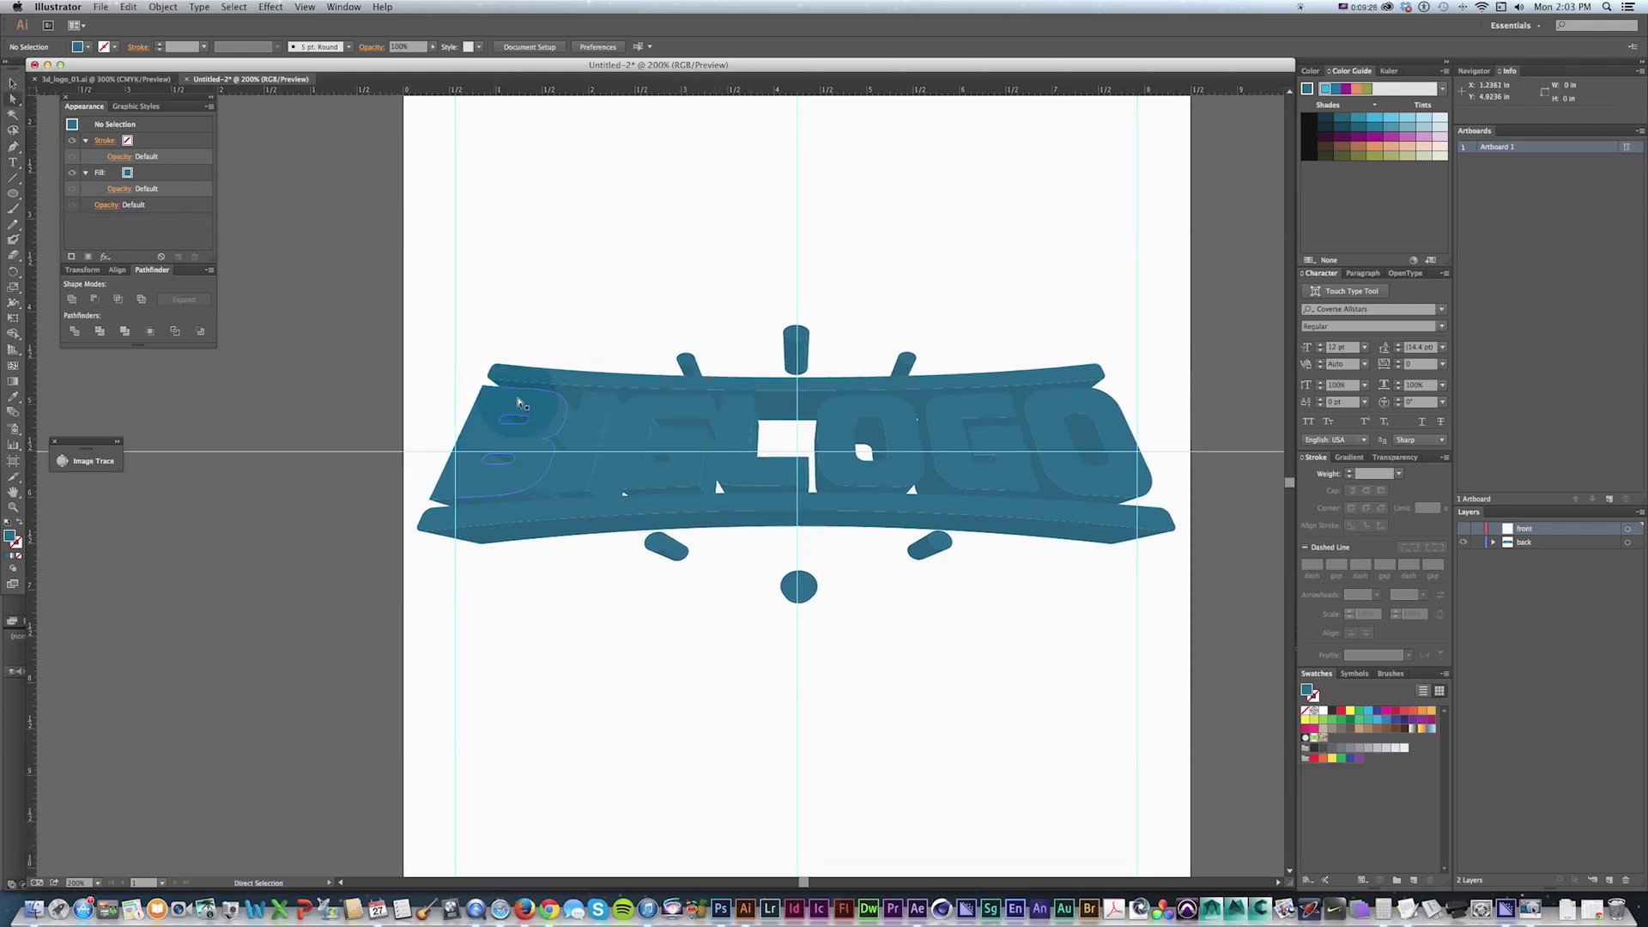
{"action": "left_click", "coordinate": [518, 401]}
{"action": "left_click", "coordinate": [544, 375], "text": "shift"}
{"action": "left_click", "coordinate": [583, 429], "text": "shift"}
{"action": "left_click", "coordinate": [645, 406], "text": "shift"}
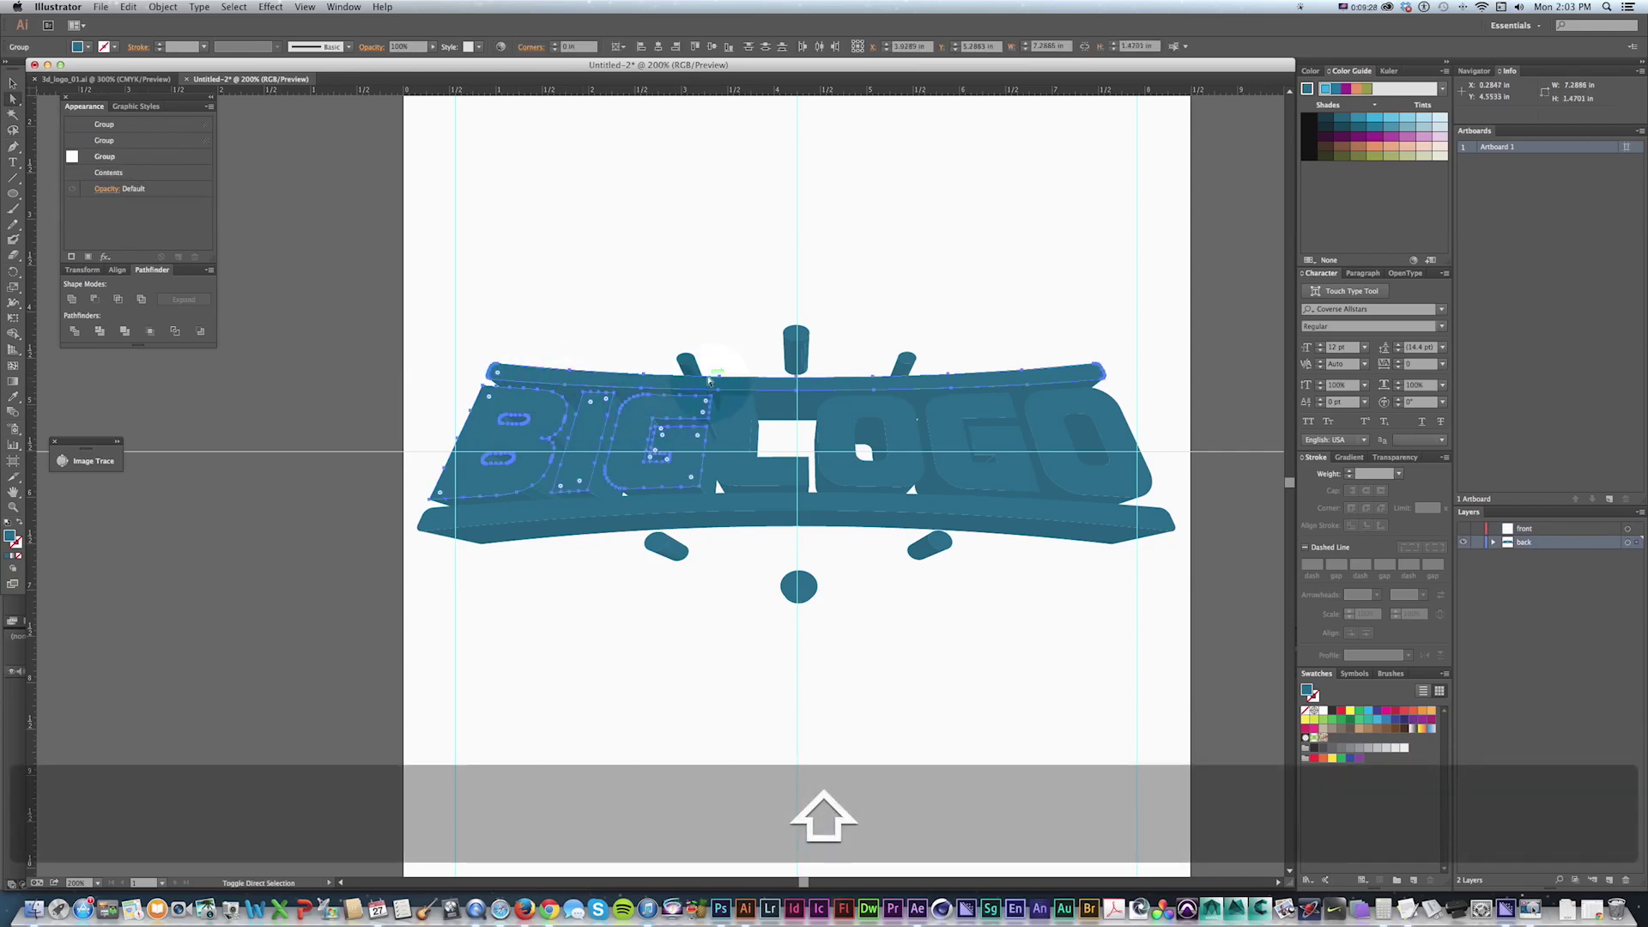
{"action": "left_click", "coordinate": [792, 333], "text": "shift"}
{"action": "left_click", "coordinate": [753, 436], "text": "shift"}
Step: Try to add the faces of O, G and O, the lower bar and the lower dots, and paste a copy
{"action": "left_click", "coordinate": [837, 421], "text": "shift"}
{"action": "left_click", "coordinate": [951, 422], "text": "shift"}
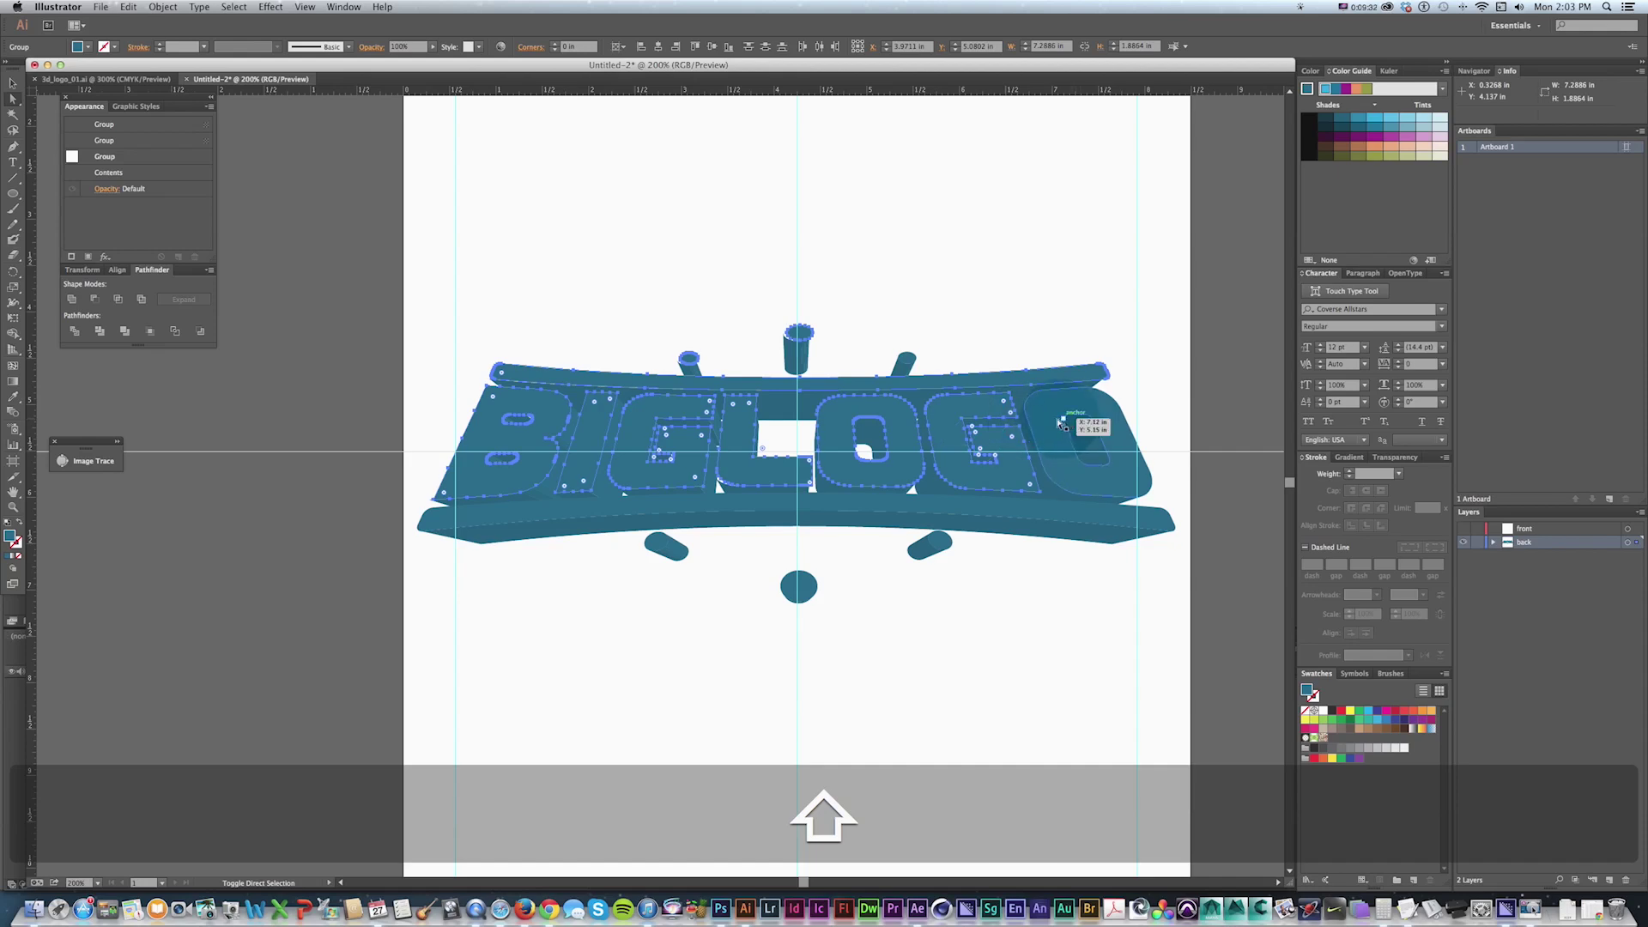
{"action": "left_click", "coordinate": [1062, 424], "text": "shift"}
{"action": "left_click", "coordinate": [942, 510], "text": "shift"}
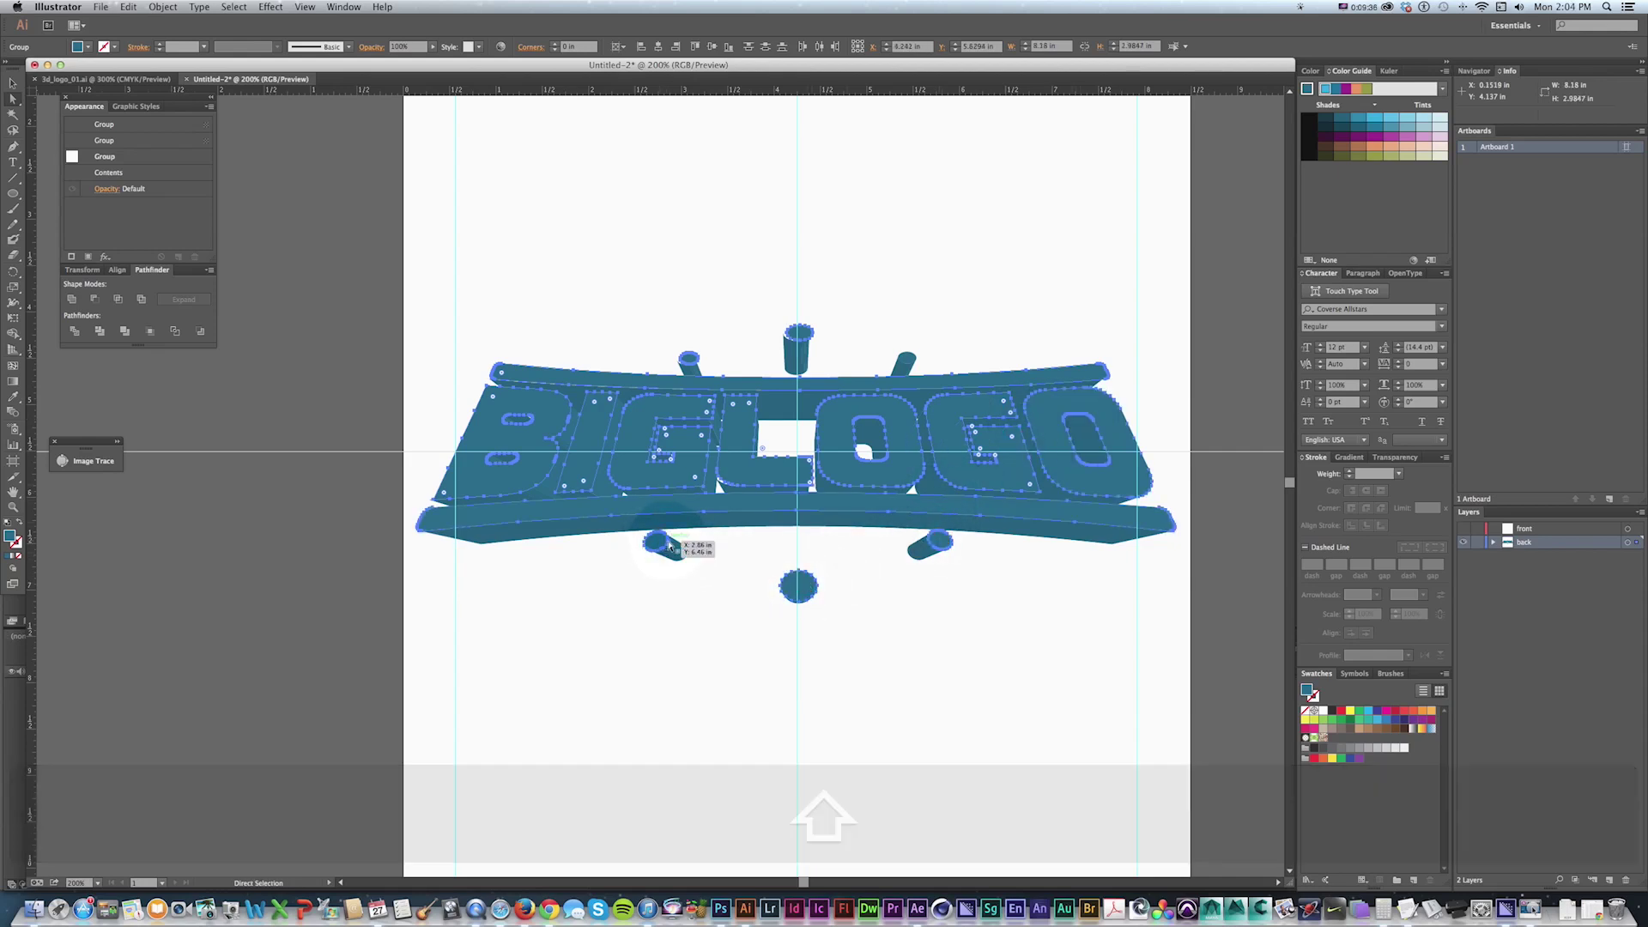
{"action": "key", "text": "super+v"}
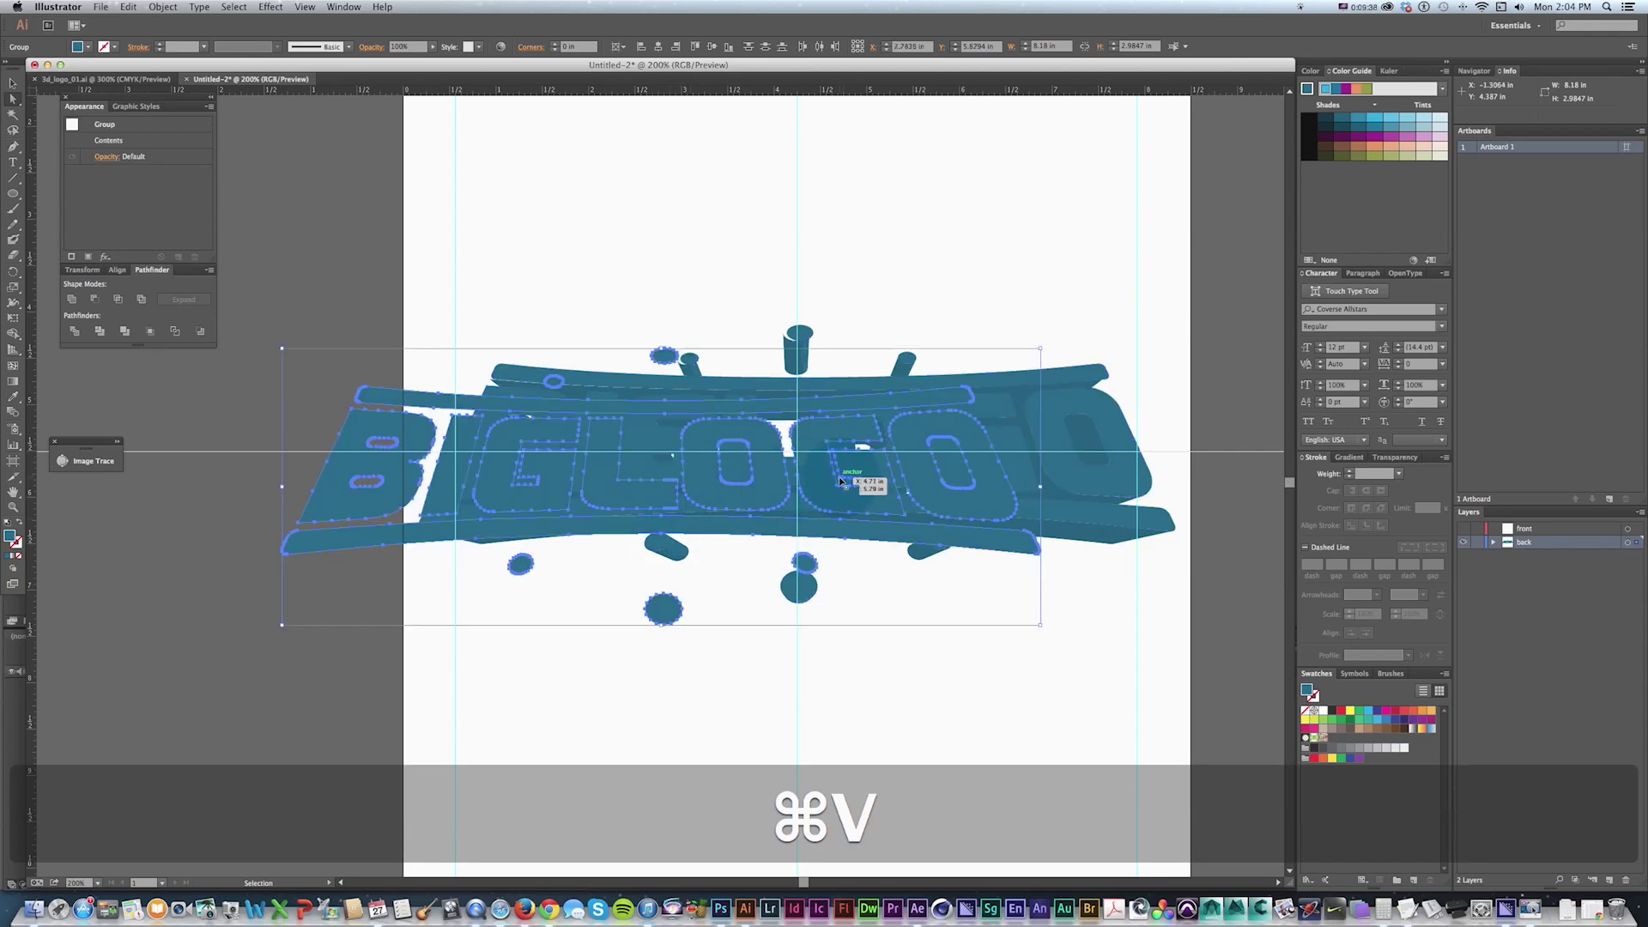
Step: Undo the paste and the last additions, back to the selection ending at the letter L
{"action": "key", "text": "super+z"}
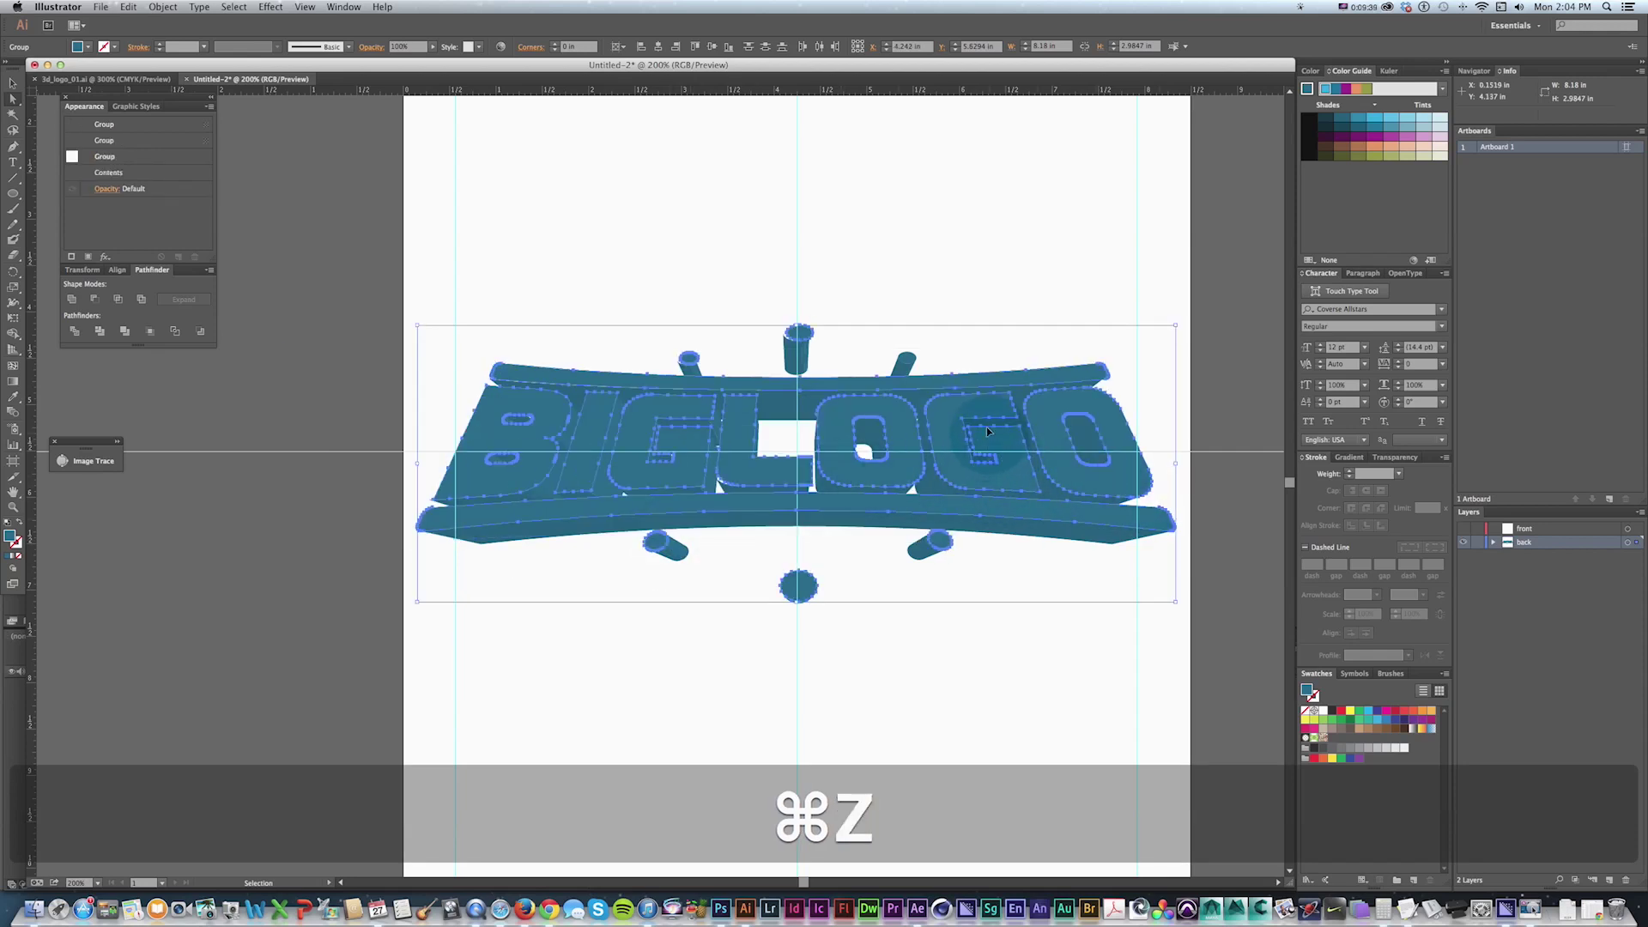
{"action": "left_click", "coordinate": [870, 302], "text": "super"}
{"action": "key", "text": "super+z"}
{"action": "key", "text": "super+z"}
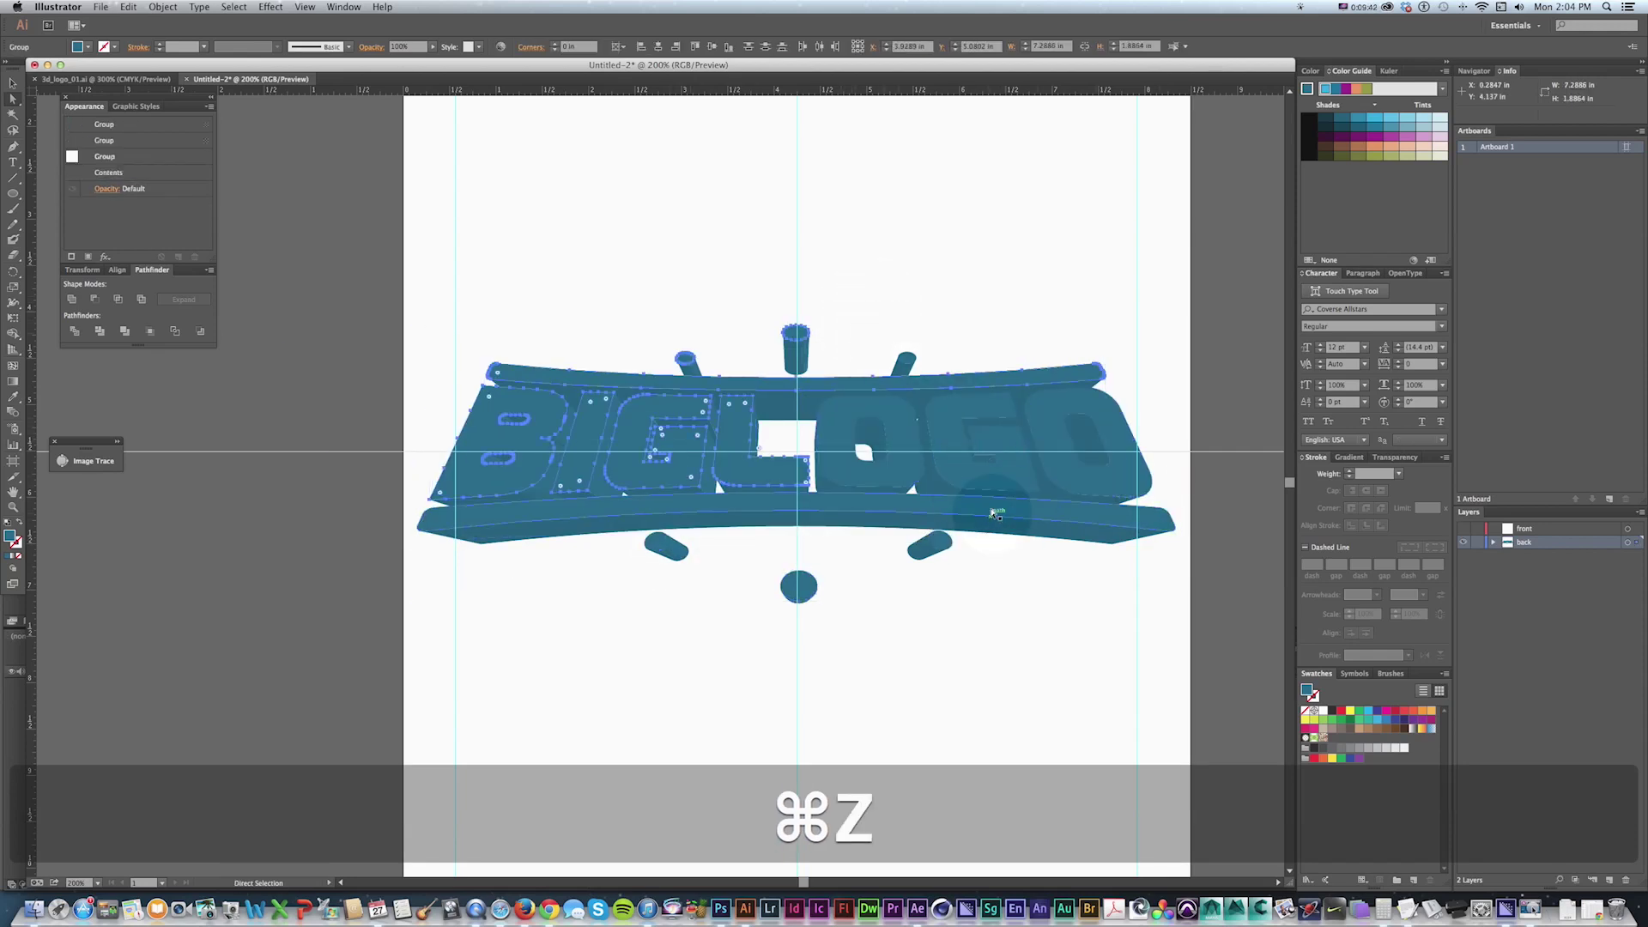
Step: Add the front faces of O, G and O, the lower bar and the three lower dots to the selection and copy it
{"action": "left_click", "coordinate": [845, 414], "text": "shift"}
{"action": "left_click", "coordinate": [961, 412], "text": "shift"}
{"action": "left_click", "coordinate": [1073, 390], "text": "shift"}
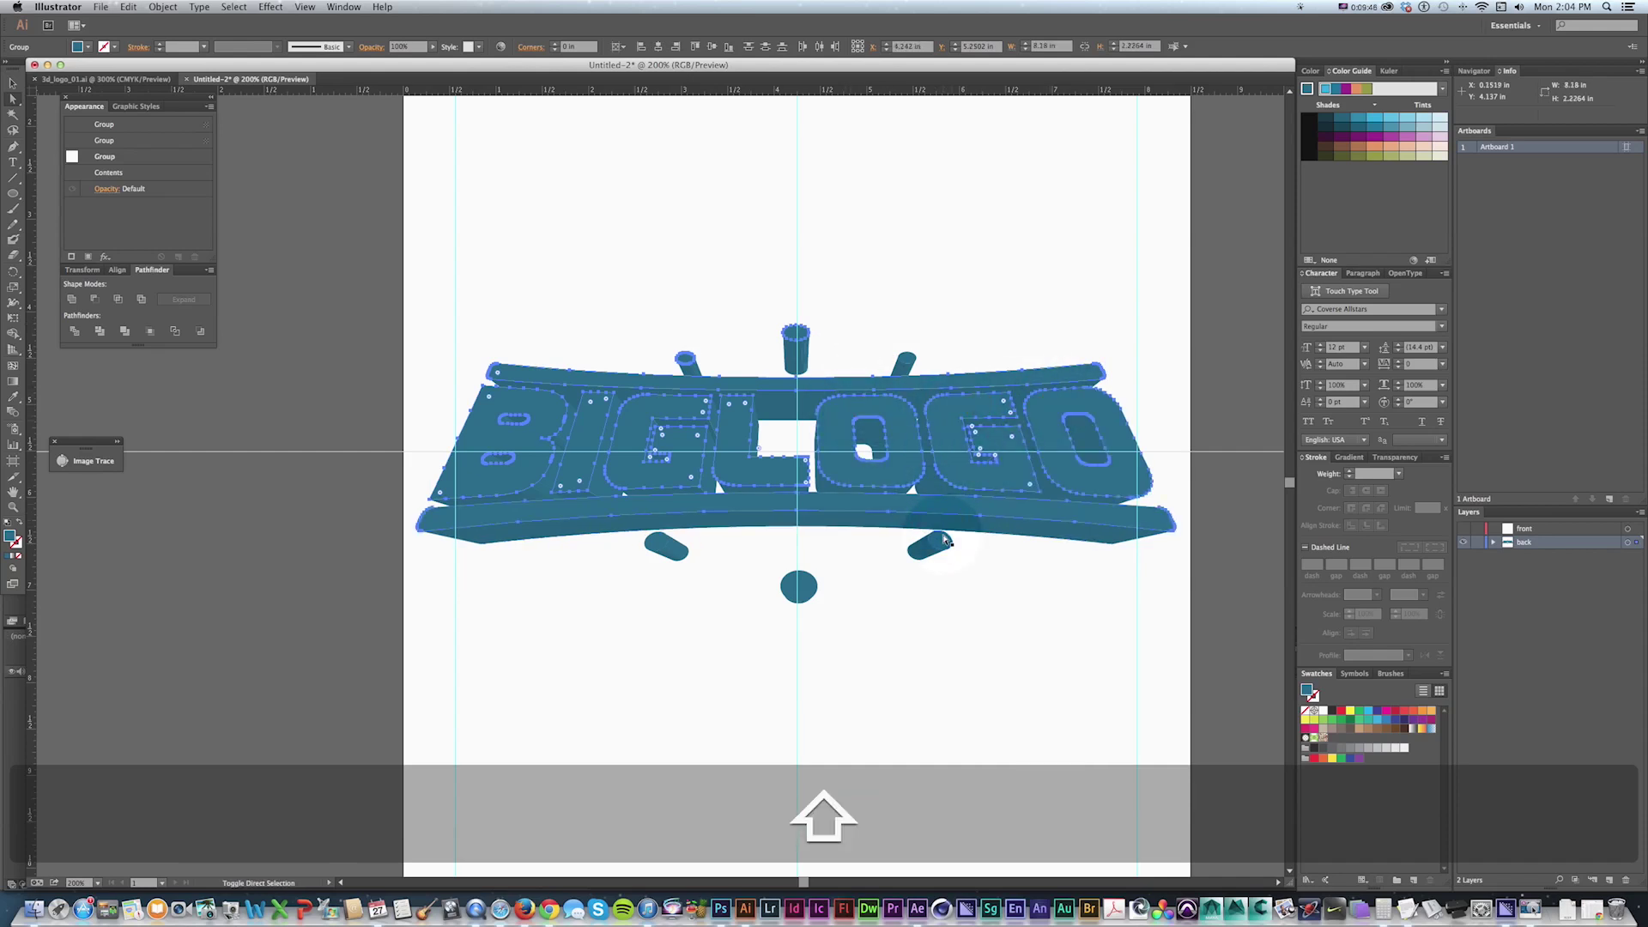
{"action": "left_click", "coordinate": [659, 547], "text": "shift"}
{"action": "key", "text": "super+c"}
{"action": "key", "text": "super+z"}
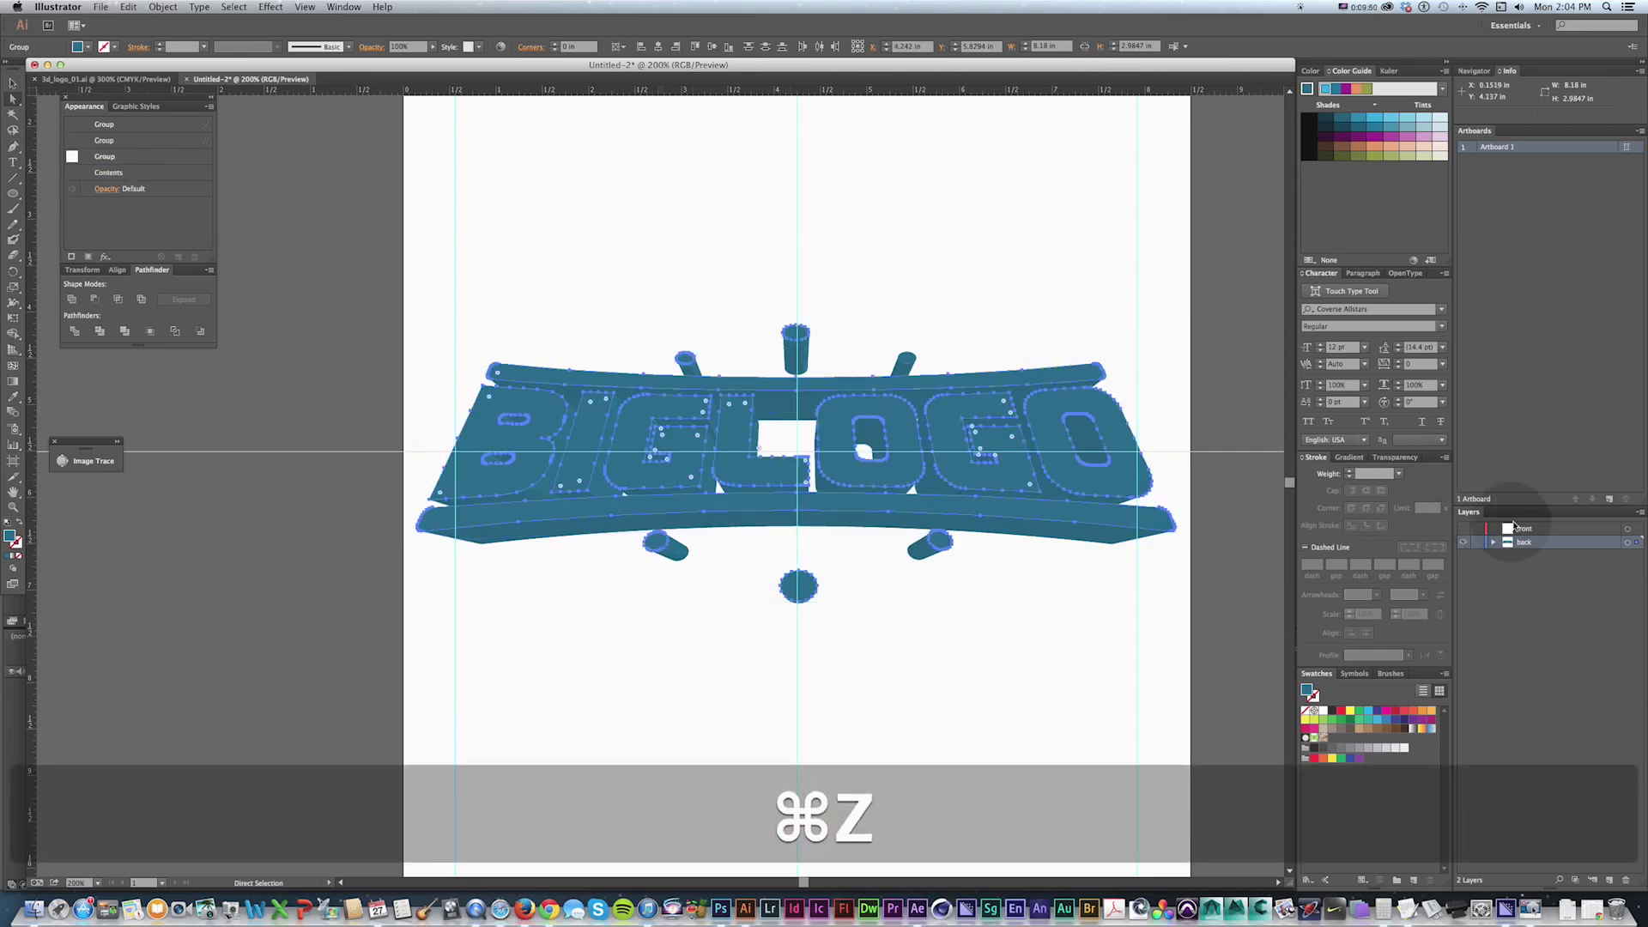
Step: Hide the back layer, show the front layer, and paste the copied faces in place there
{"action": "left_click", "coordinate": [1464, 542]}
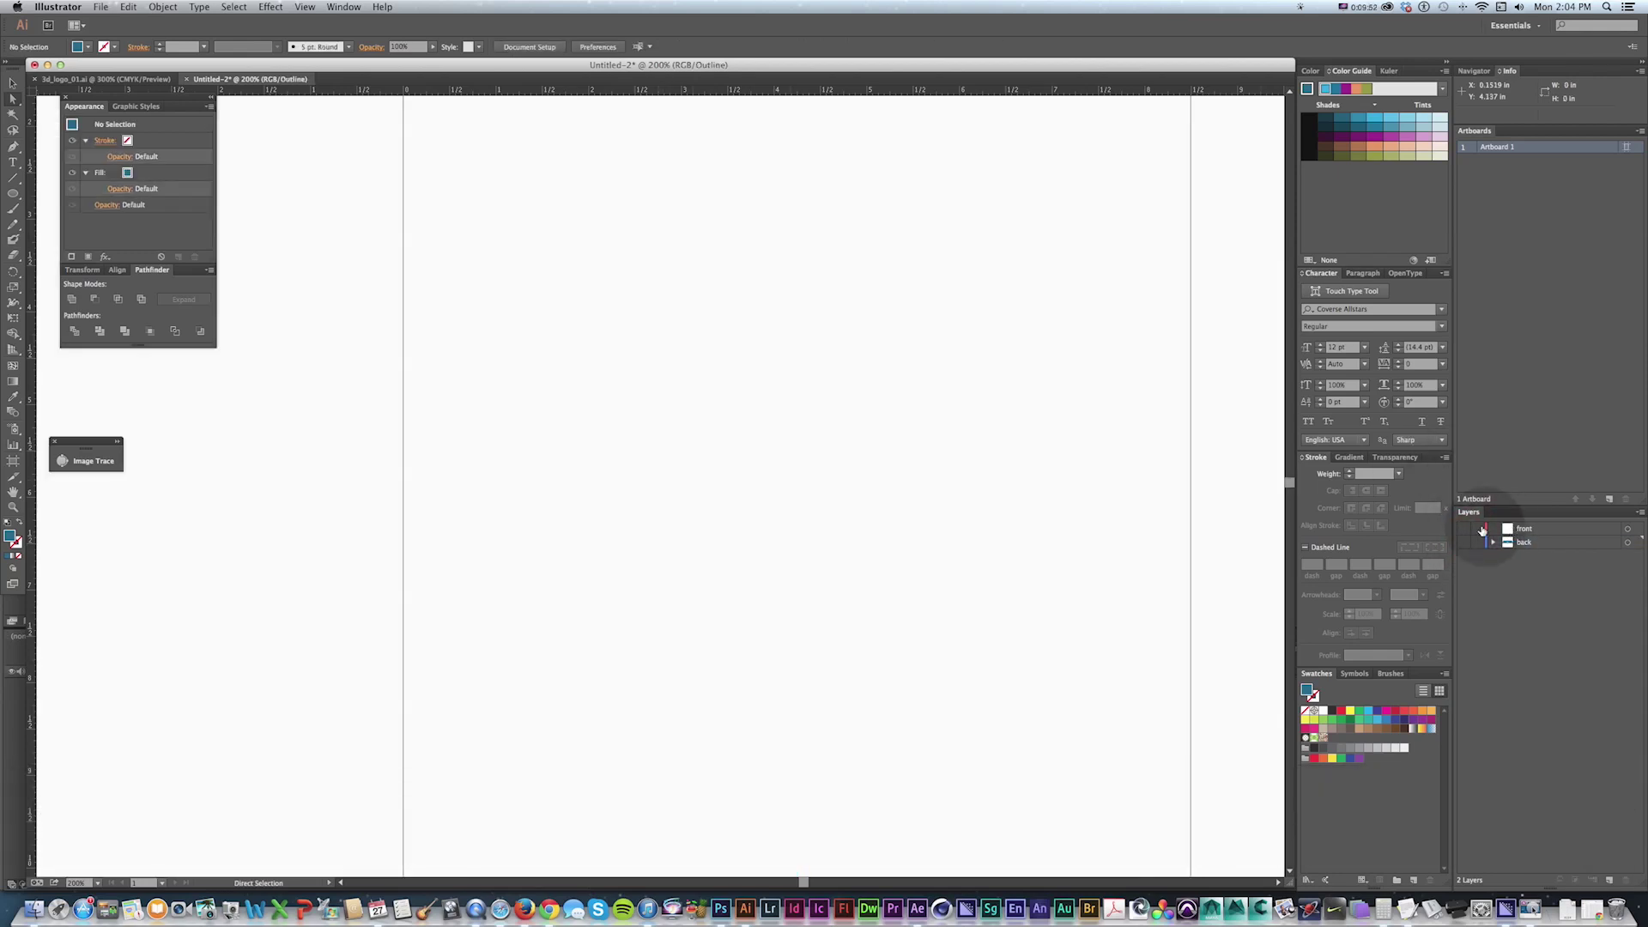
{"action": "left_click", "coordinate": [1463, 529]}
{"action": "key", "text": "super+f"}
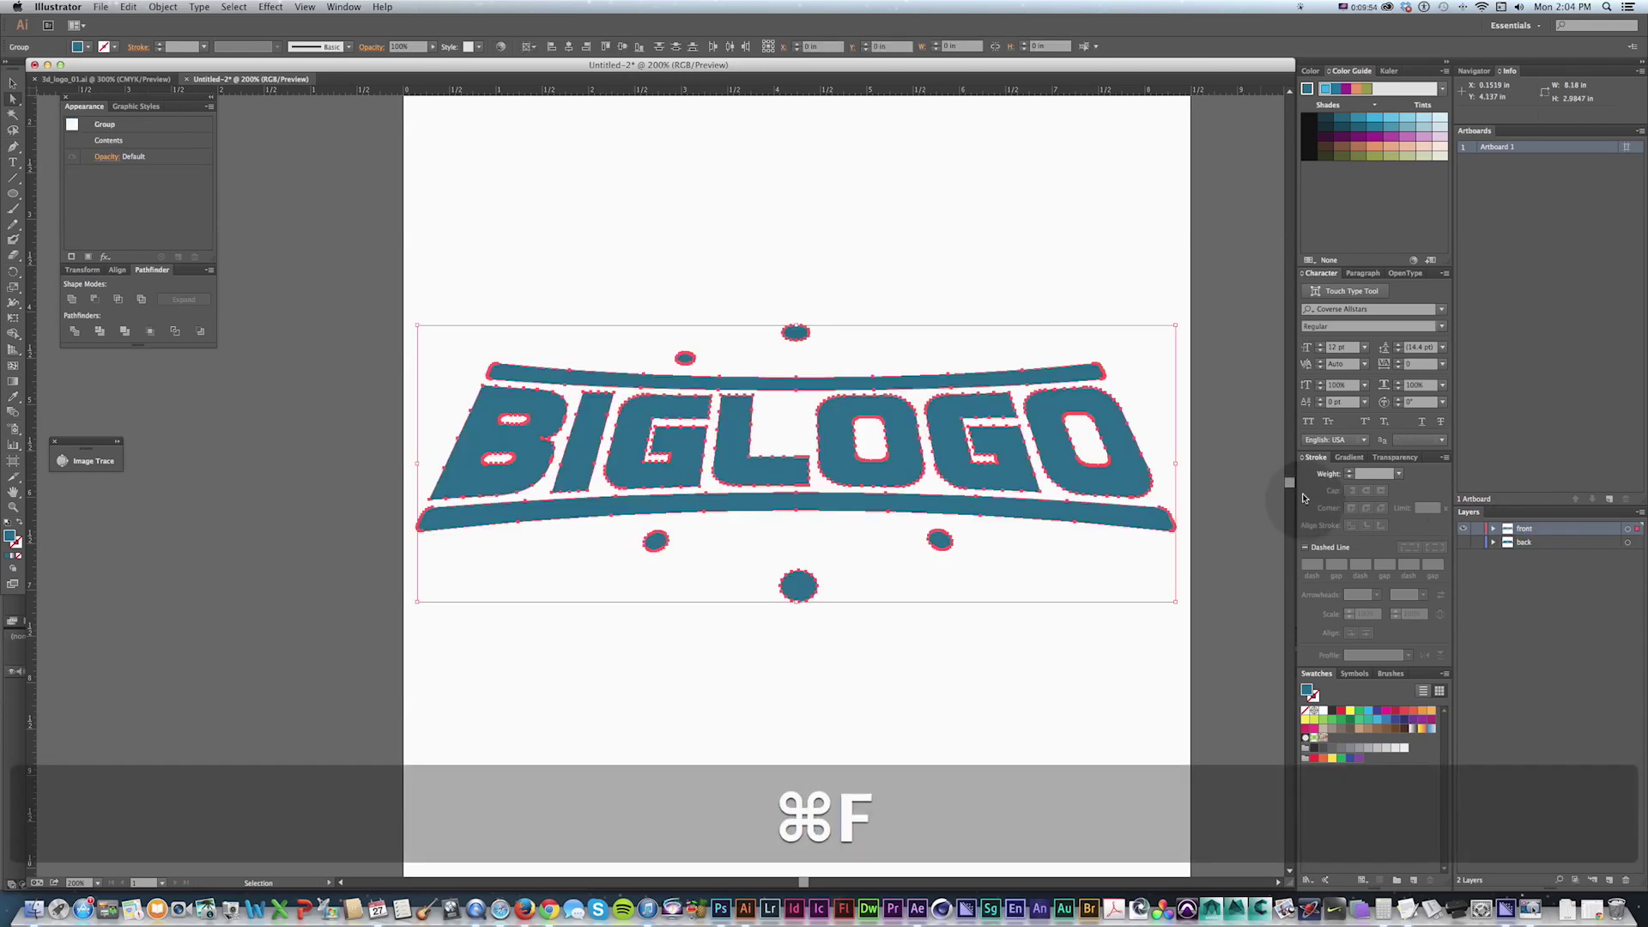
Step: Show only the back layer, directly select the front face of the small dot above the second half of the word, and copy it
{"action": "left_click", "coordinate": [1463, 529]}
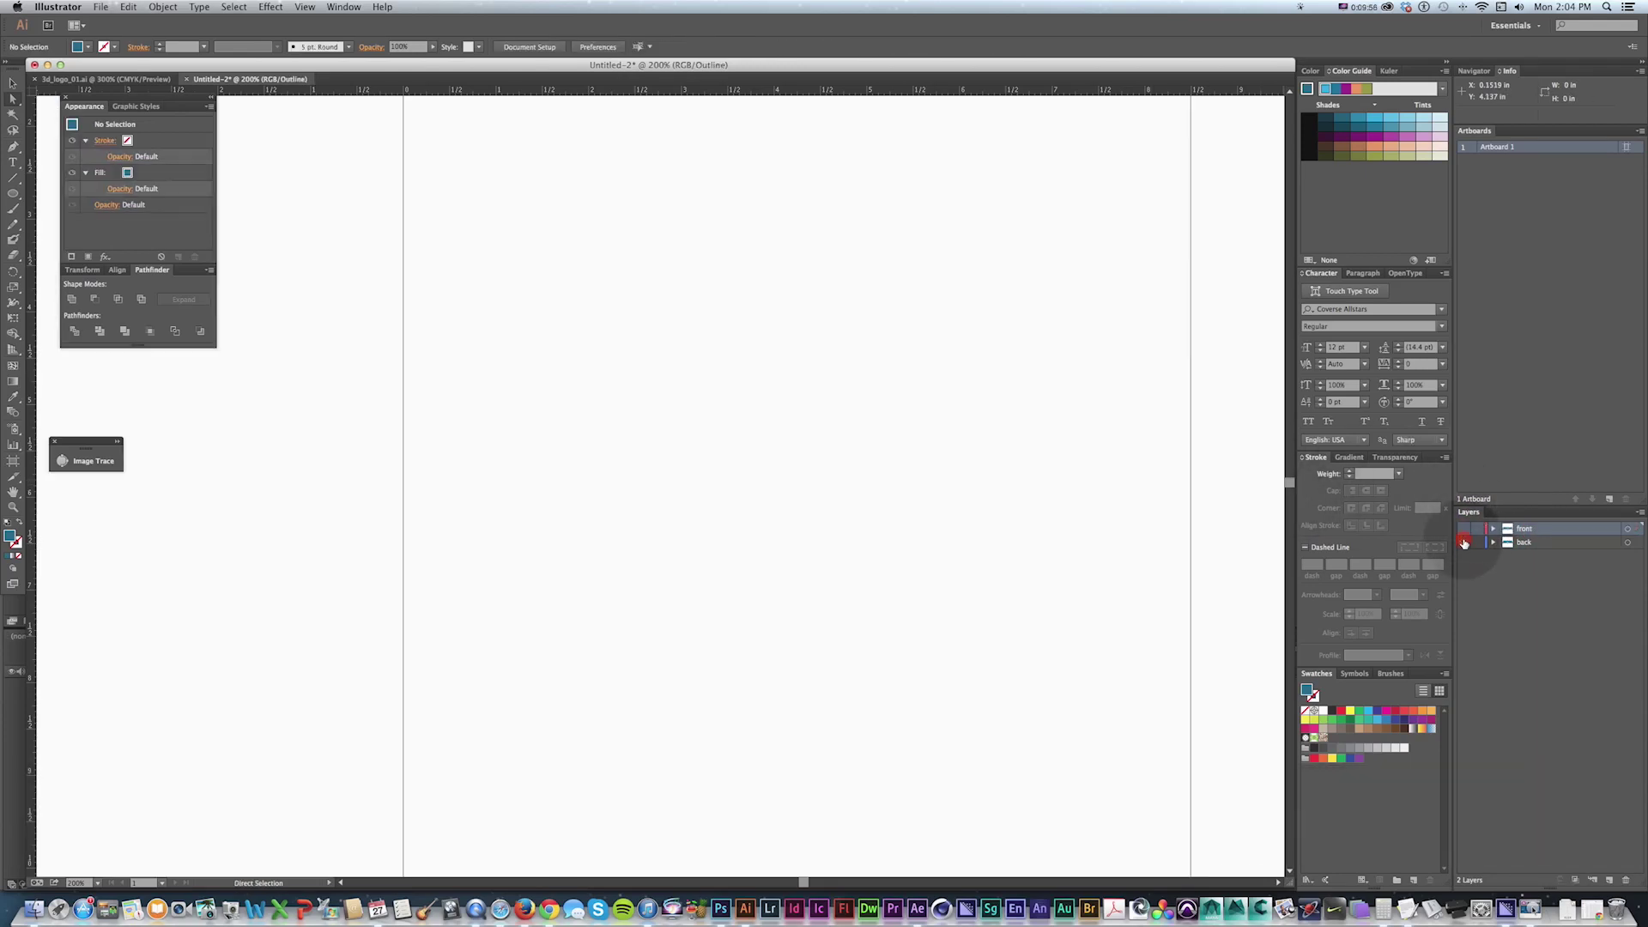
{"action": "left_click", "coordinate": [1463, 543]}
{"action": "key", "text": "a"}
{"action": "left_click", "coordinate": [910, 357]}
{"action": "key", "text": "super+c"}
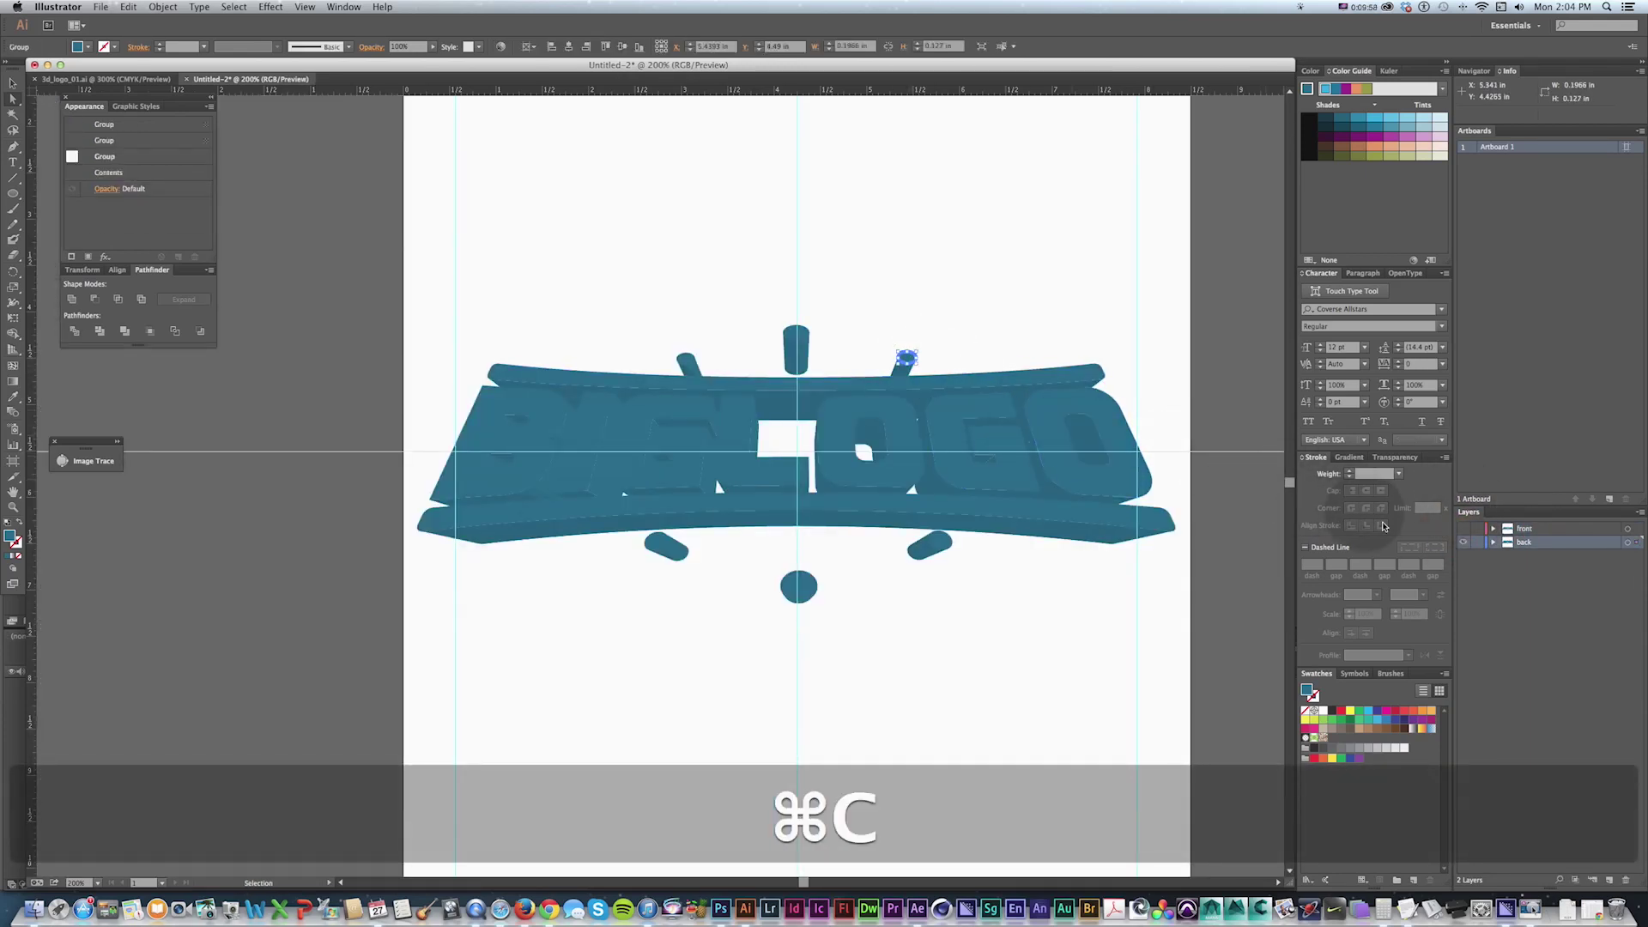
Step: Show only the front layer, paste the dot's face in place on it, and deselect everything
{"action": "left_click", "coordinate": [1464, 543]}
{"action": "left_click", "coordinate": [1463, 529]}
{"action": "left_click", "coordinate": [1511, 529]}
{"action": "key", "text": "super+f"}
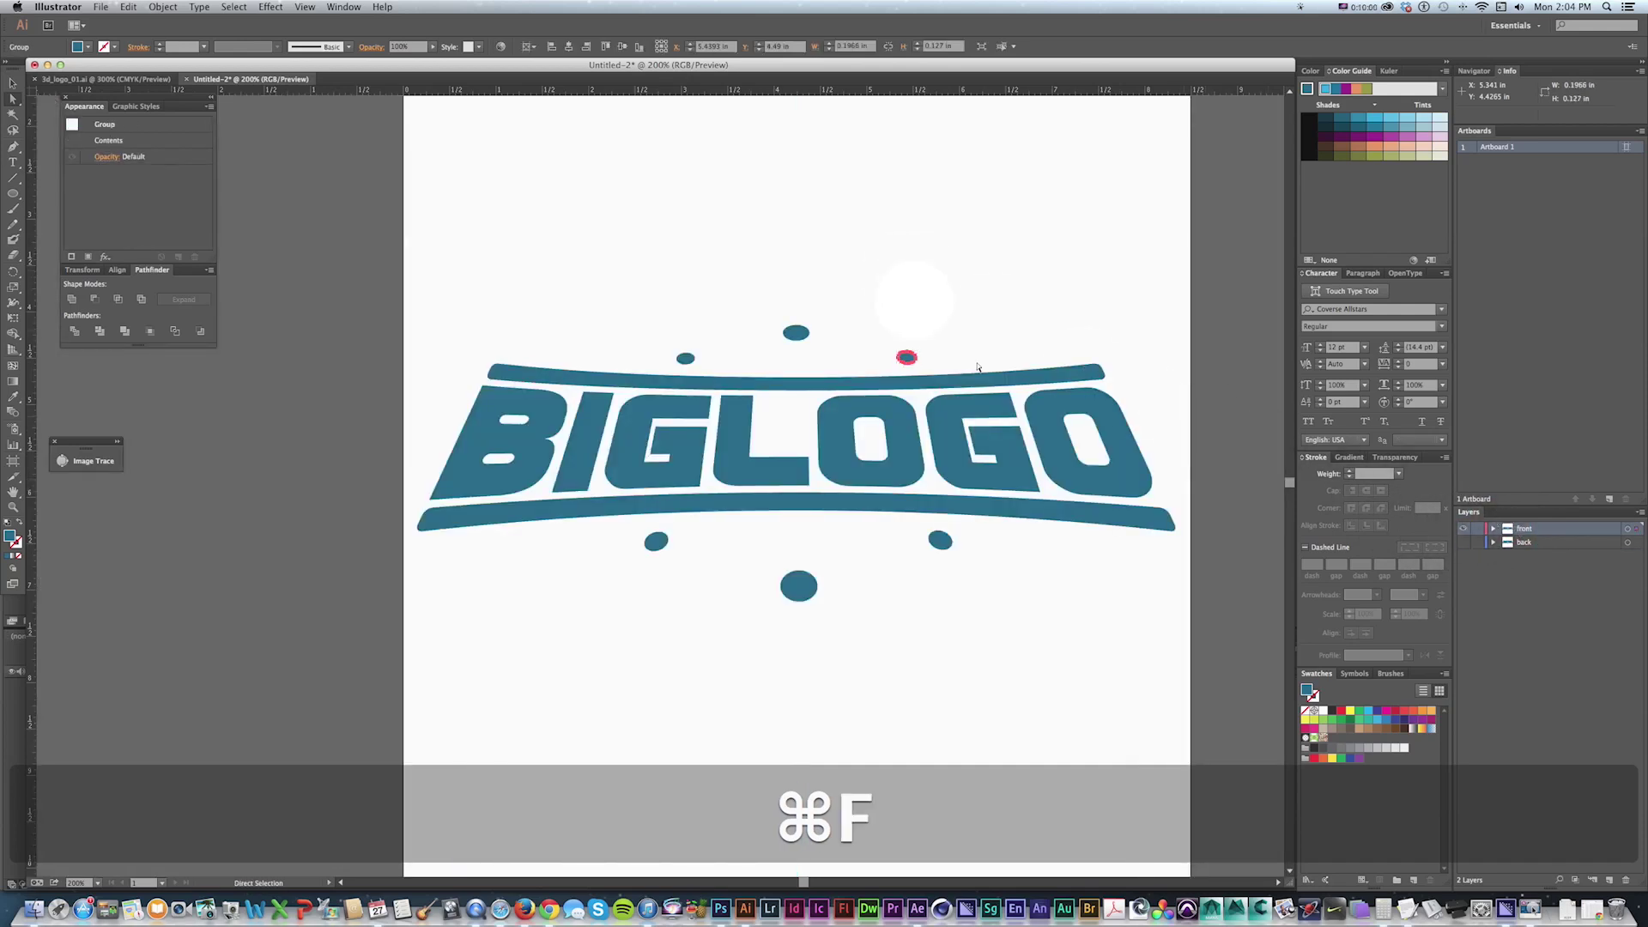
{"action": "key", "text": "v"}
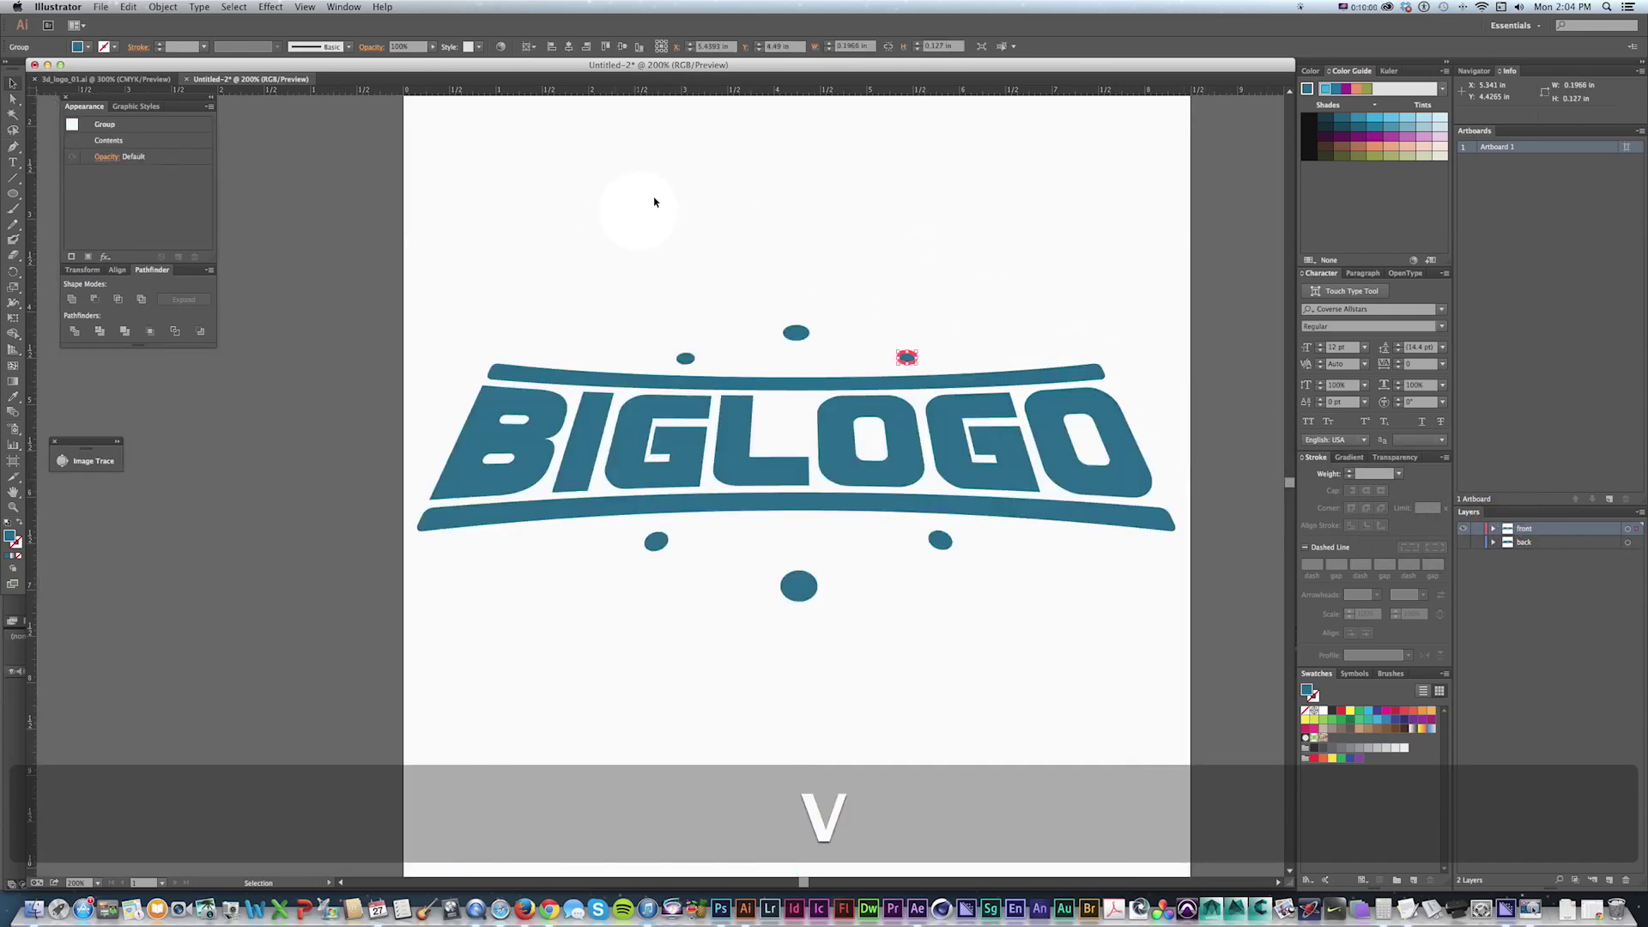
{"action": "left_click", "coordinate": [743, 263]}
{"action": "left_click", "coordinate": [543, 364]}
{"action": "left_click", "coordinate": [1150, 286]}
{"action": "left_click", "coordinate": [1478, 552]}
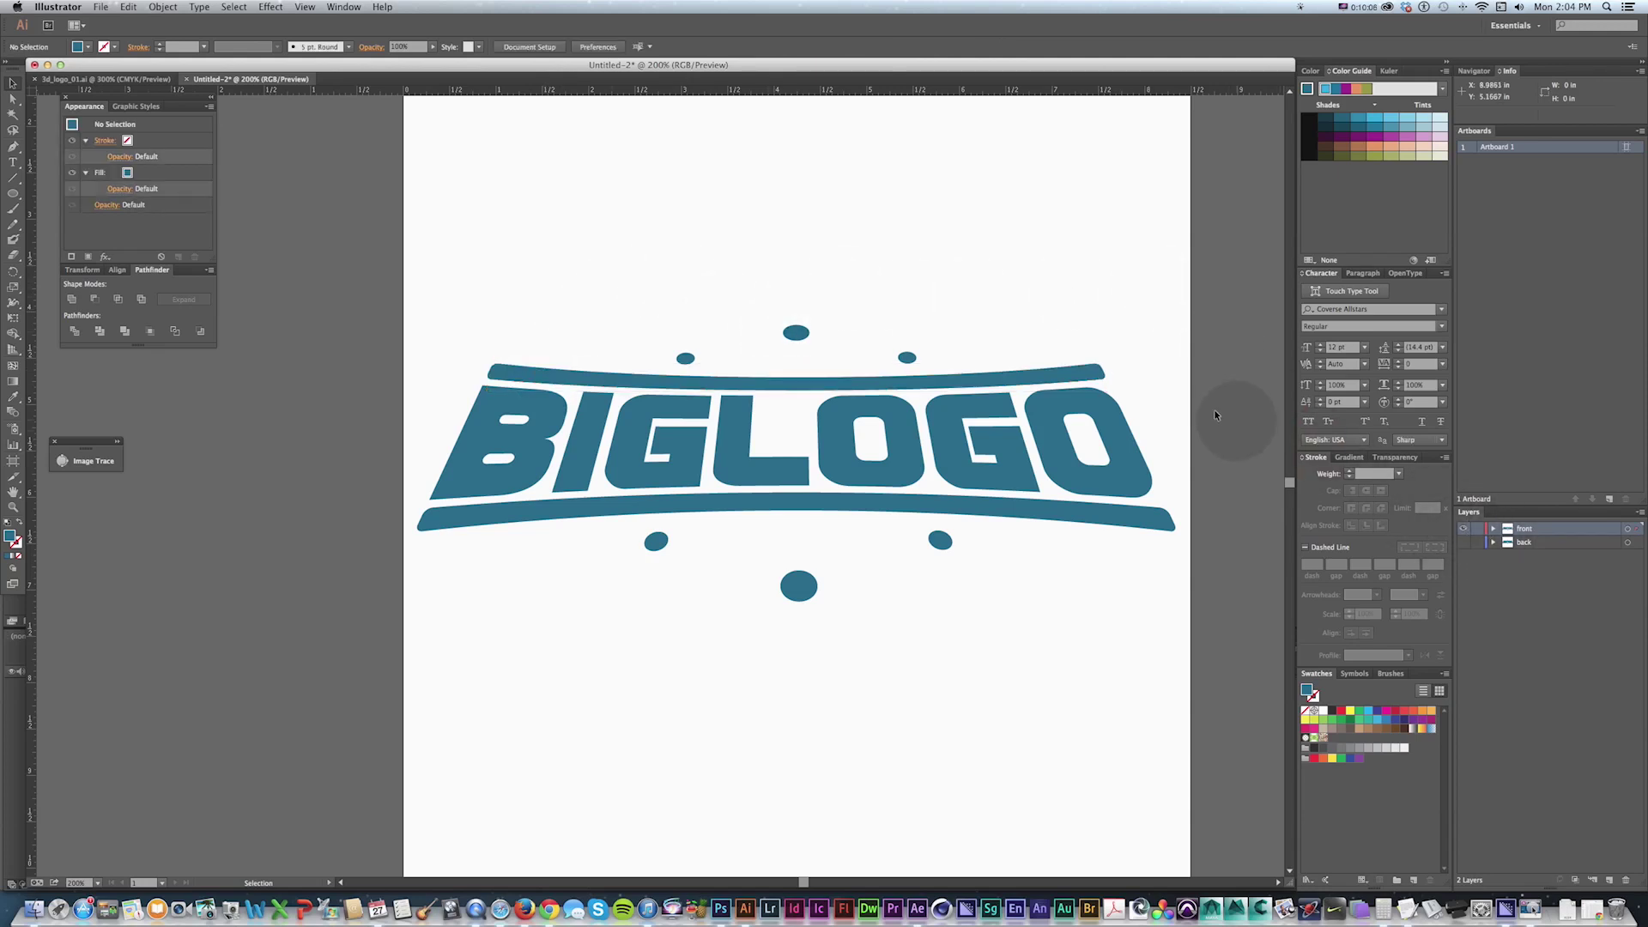
Step: Check the back layer's artwork on its own and return to showing only the front layer
{"action": "left_click", "coordinate": [1463, 529]}
{"action": "left_click", "coordinate": [1464, 542]}
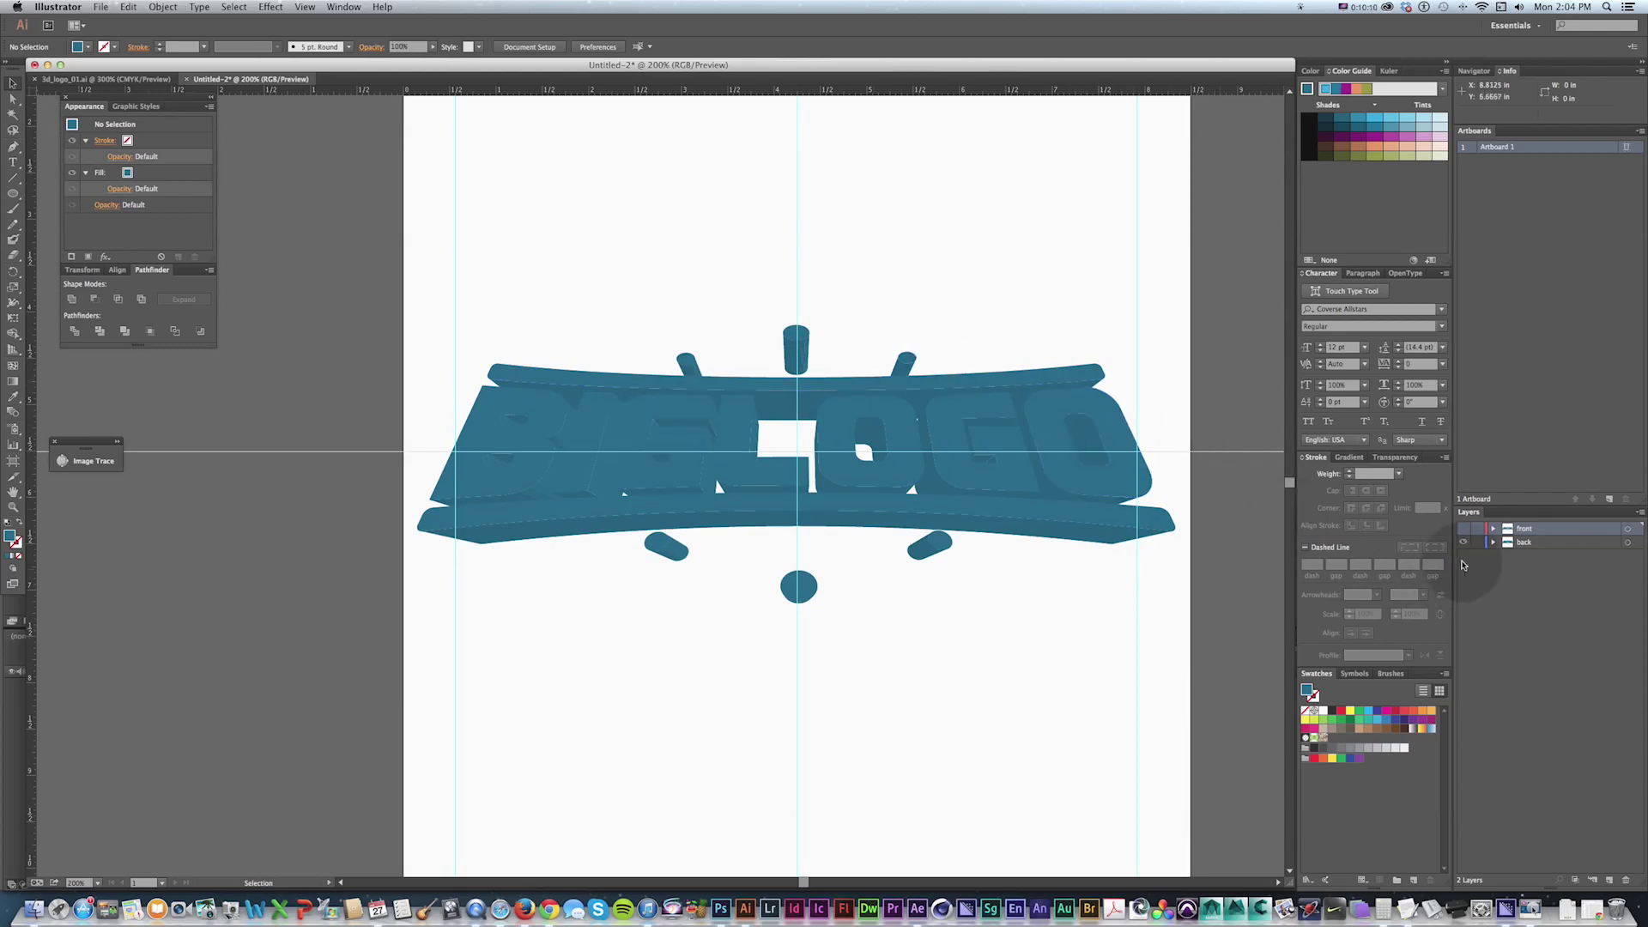
{"action": "left_click", "coordinate": [1465, 543]}
{"action": "key", "text": "super+y"}
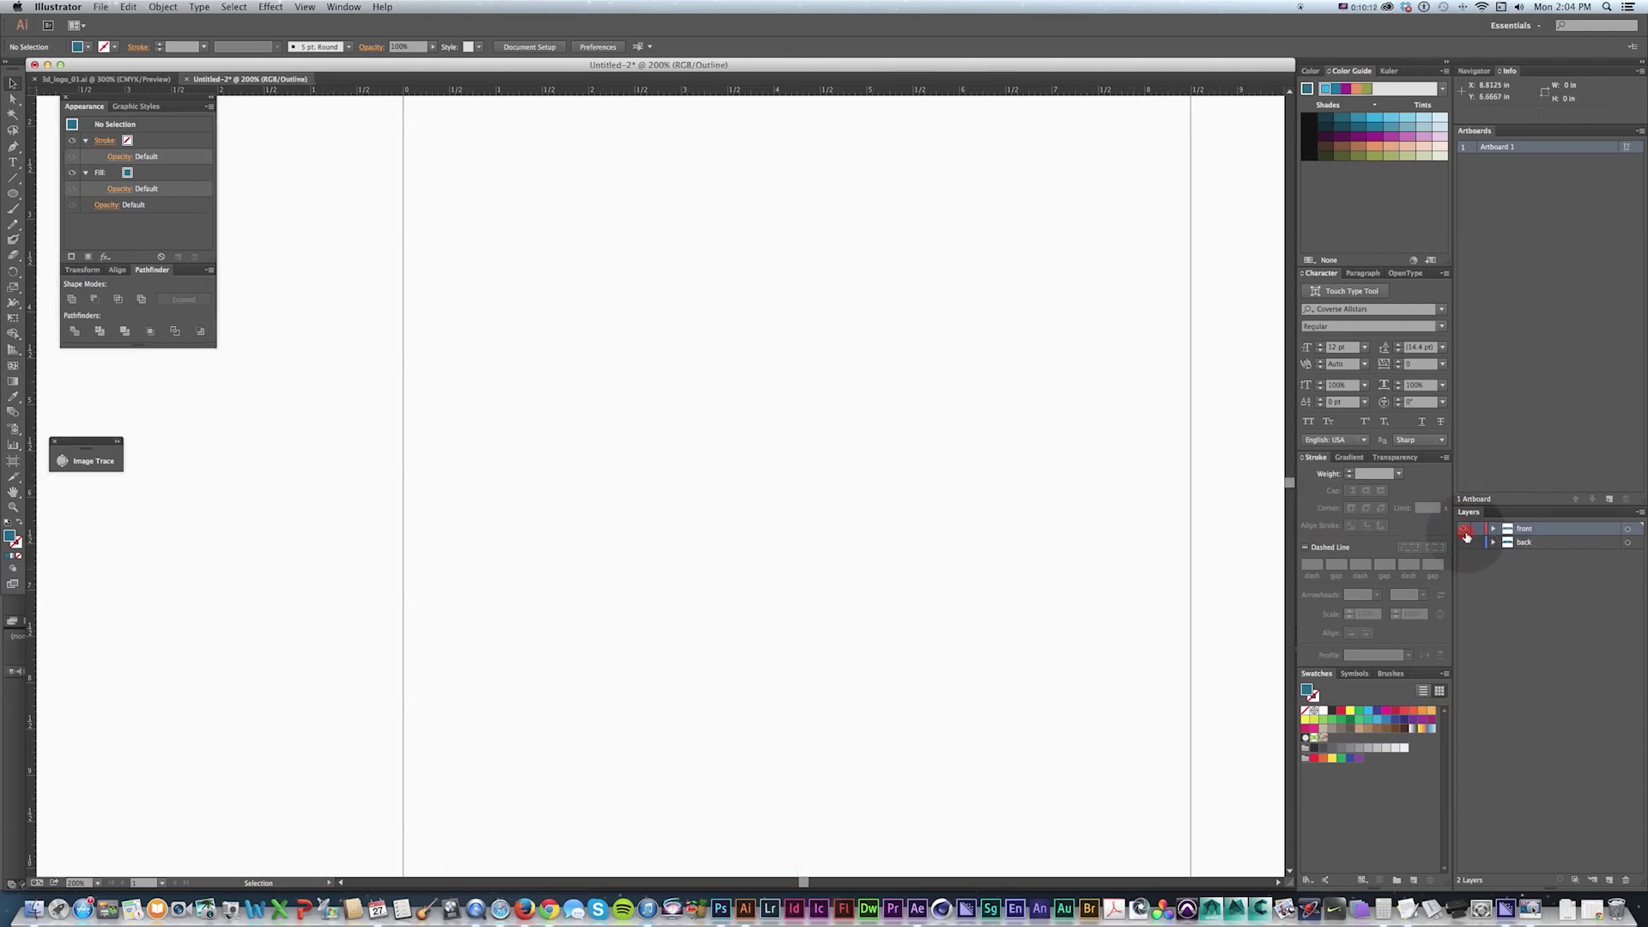
{"action": "left_click", "coordinate": [1464, 529]}
{"action": "key", "text": "super+y"}
Step: Select all the faces on the front layer and unite them with Pathfinder
{"action": "key", "text": "v"}
{"action": "left_click_drag", "start_coordinate": [434, 225], "coordinate": [1214, 639]}
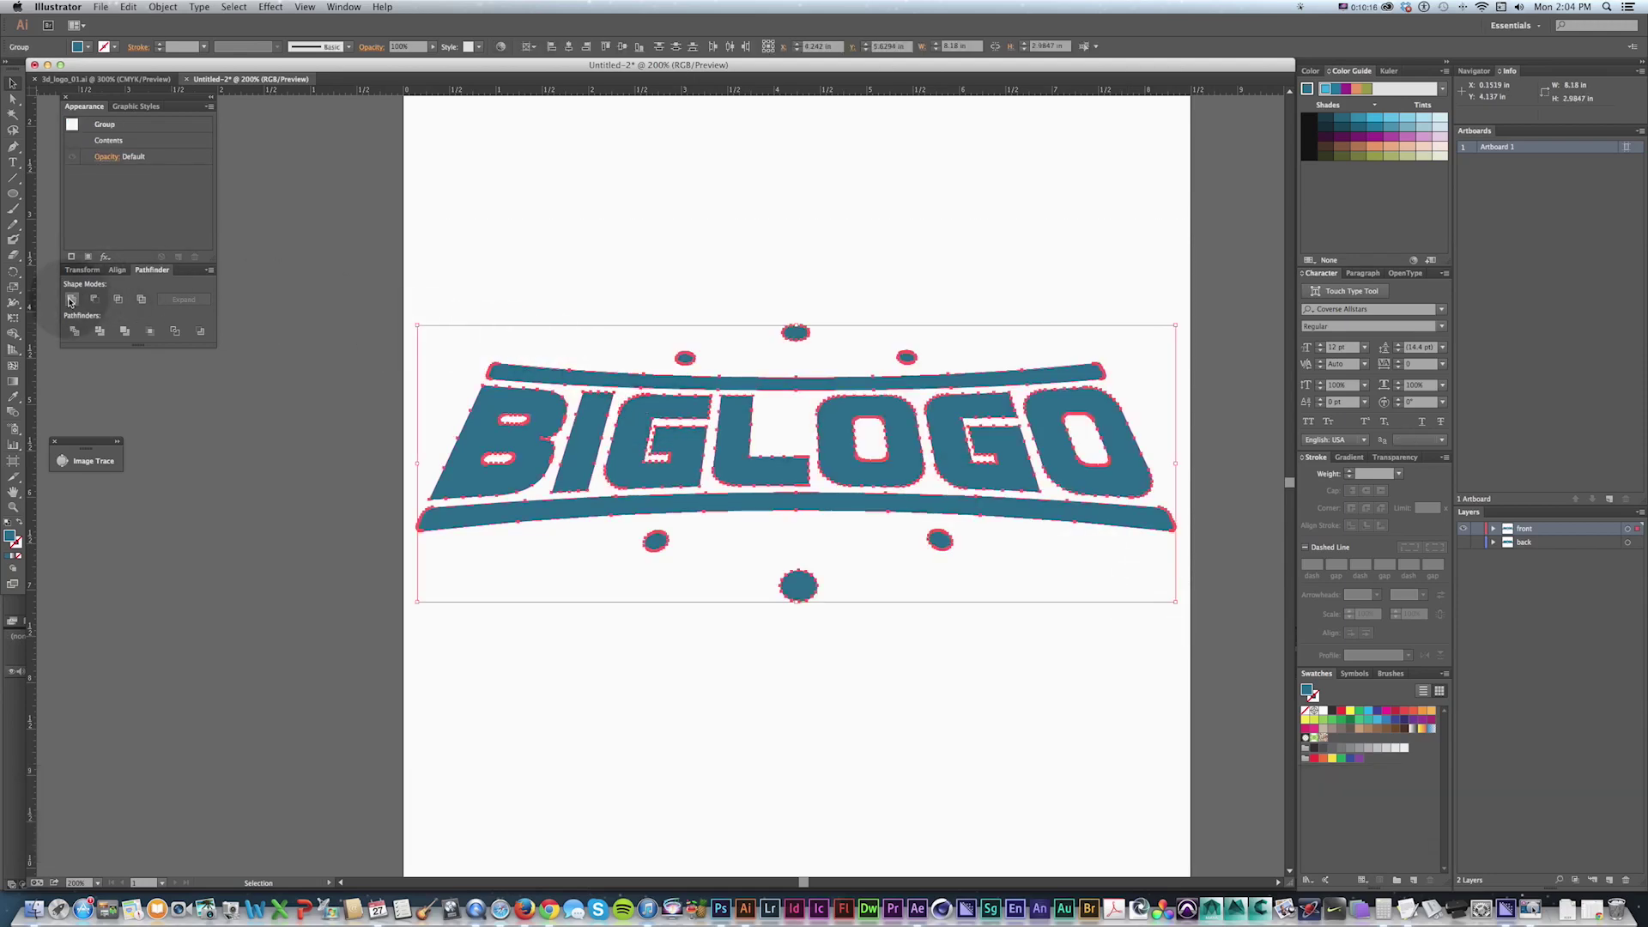
{"action": "left_click", "coordinate": [71, 299]}
{"action": "left_click", "coordinate": [1004, 272]}
{"action": "key", "text": "super+z"}
{"action": "key", "text": "super+z"}
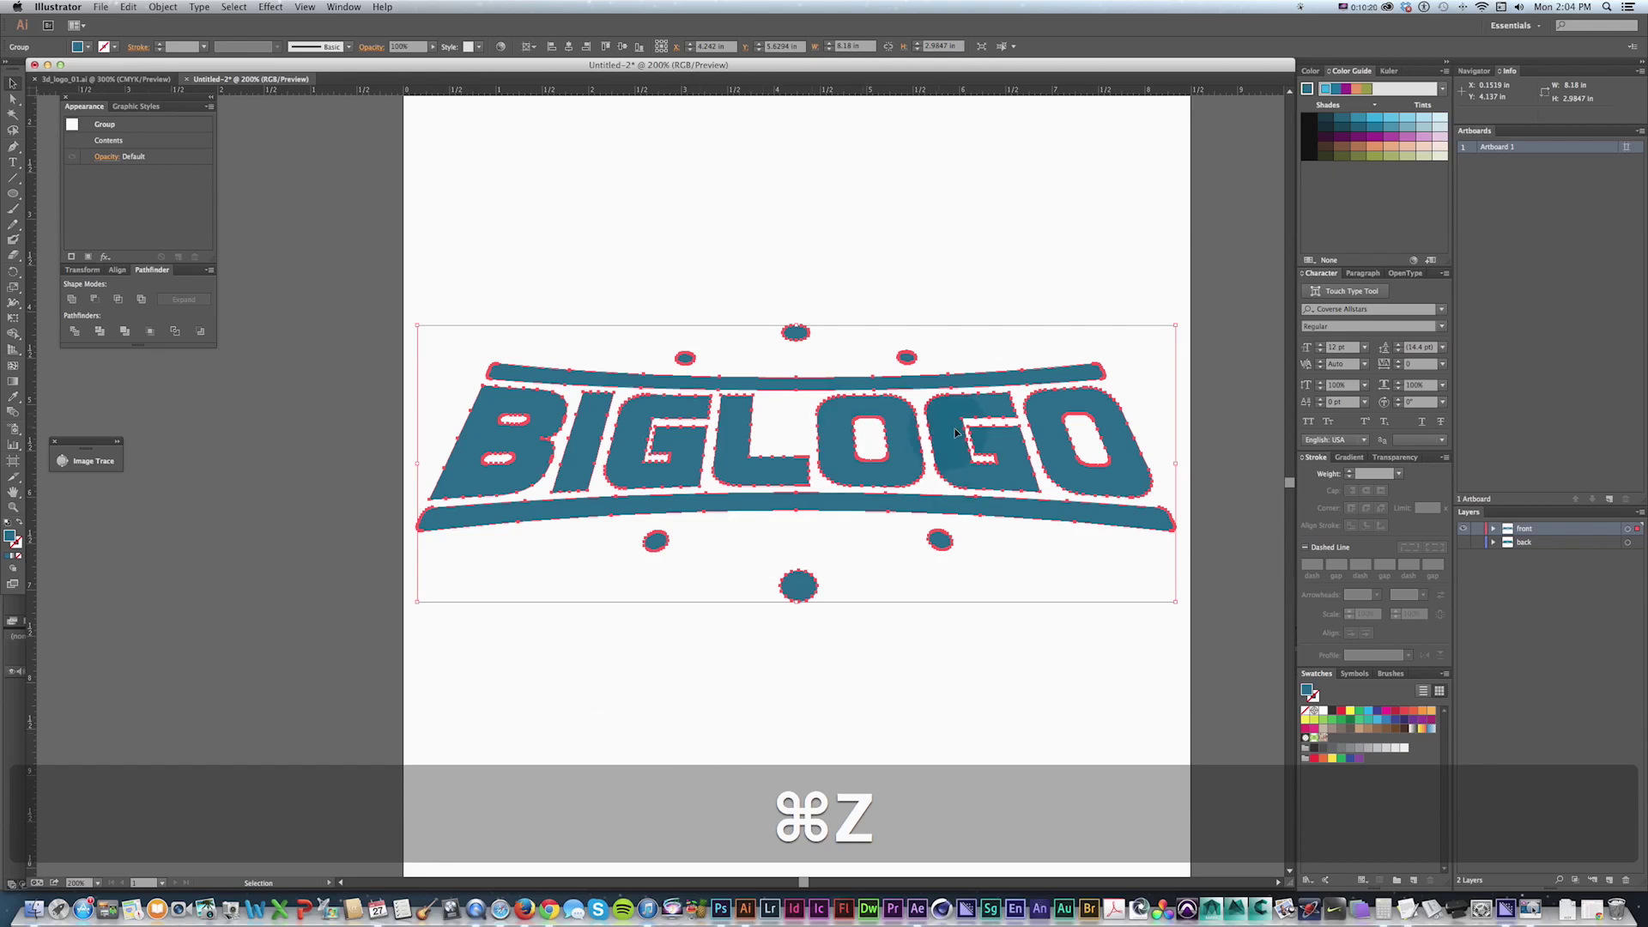
Step: Show only the back layer, select all its extruded artwork, and unite it with Pathfinder
{"action": "left_click", "coordinate": [1464, 529]}
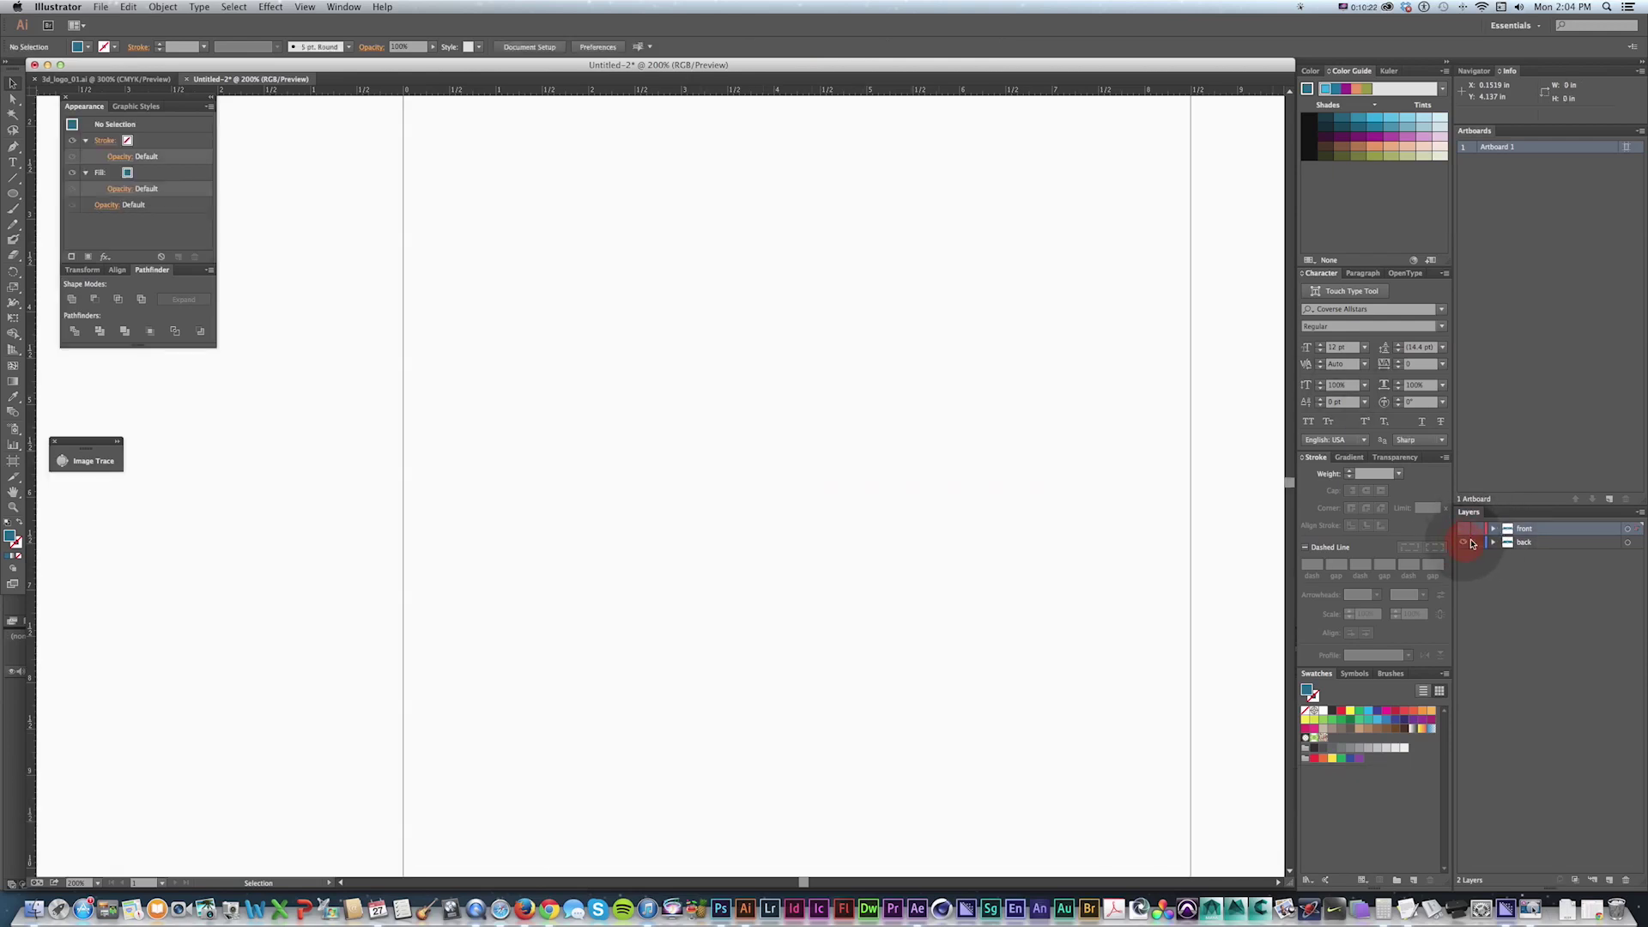
{"action": "key", "text": "v"}
{"action": "left_click", "coordinate": [393, 515]}
{"action": "left_click_drag", "start_coordinate": [393, 515], "coordinate": [410, 703]}
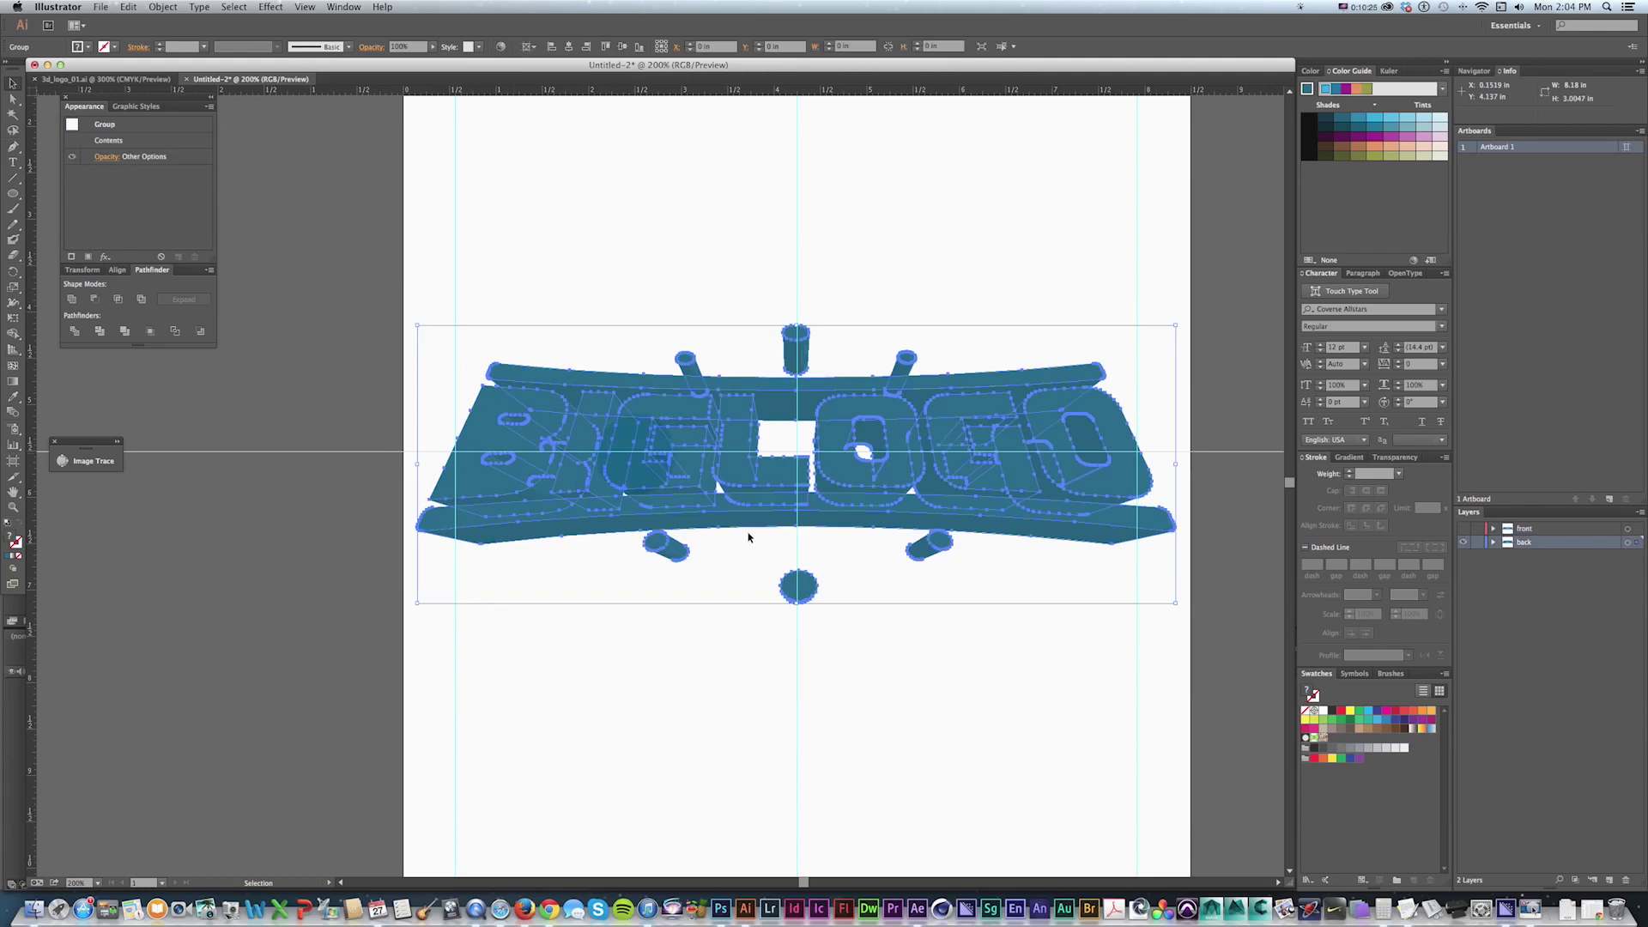
{"action": "left_click", "coordinate": [71, 299]}
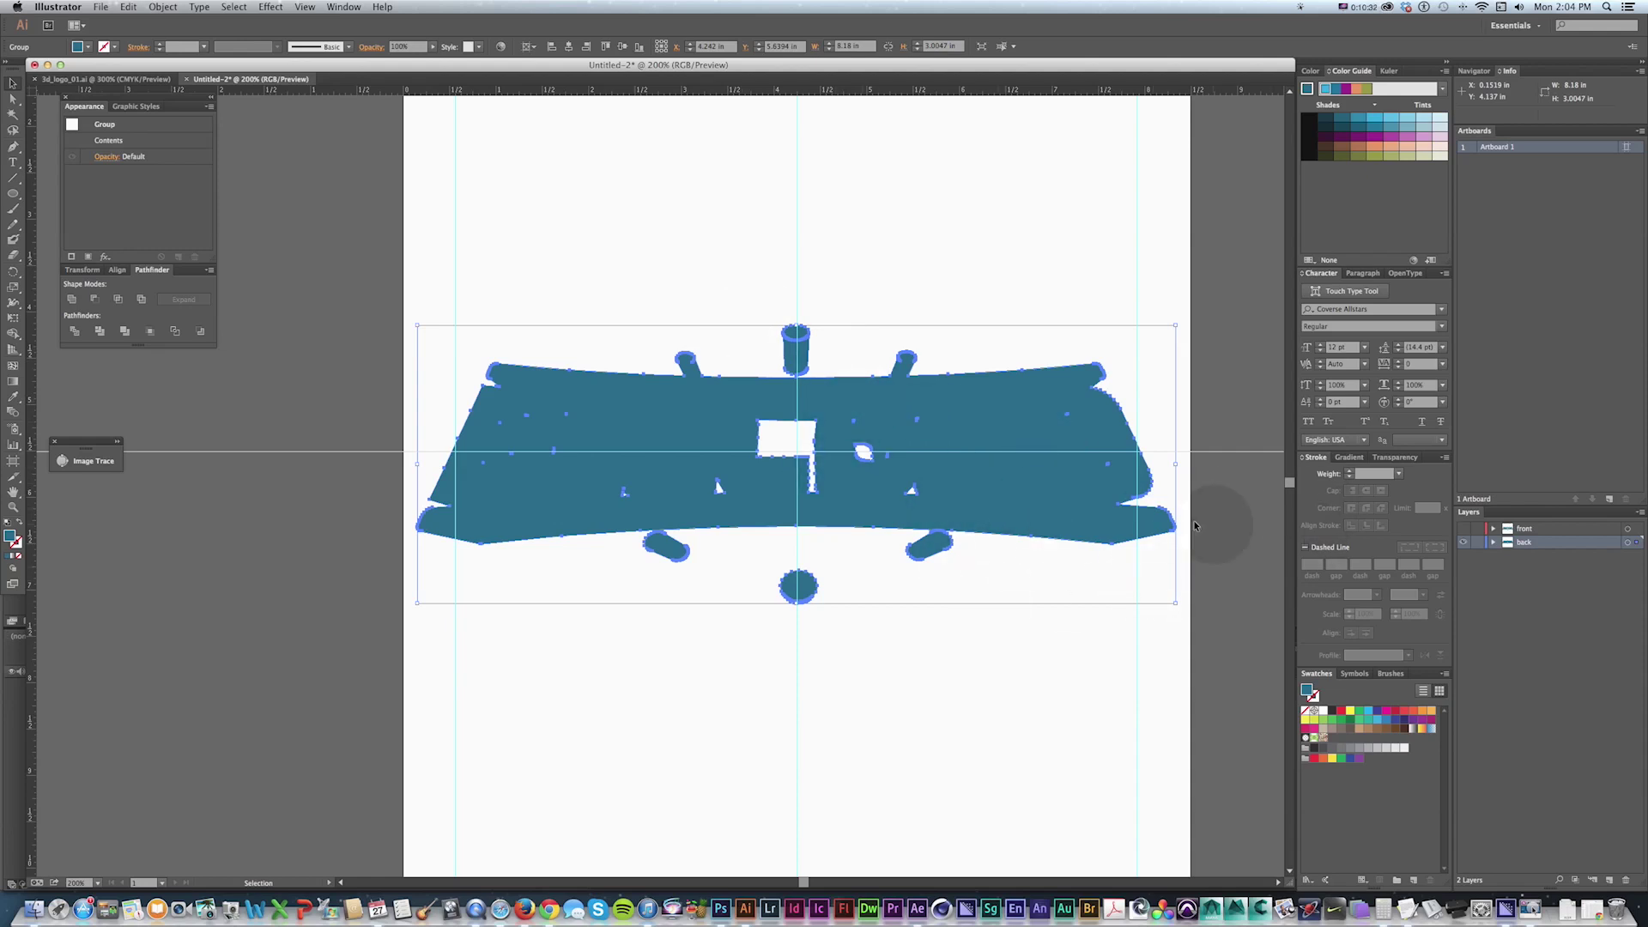
Step: Fill all the faces on the front layer with white and switch the display back to the back layer only
{"action": "left_click", "coordinate": [1464, 530]}
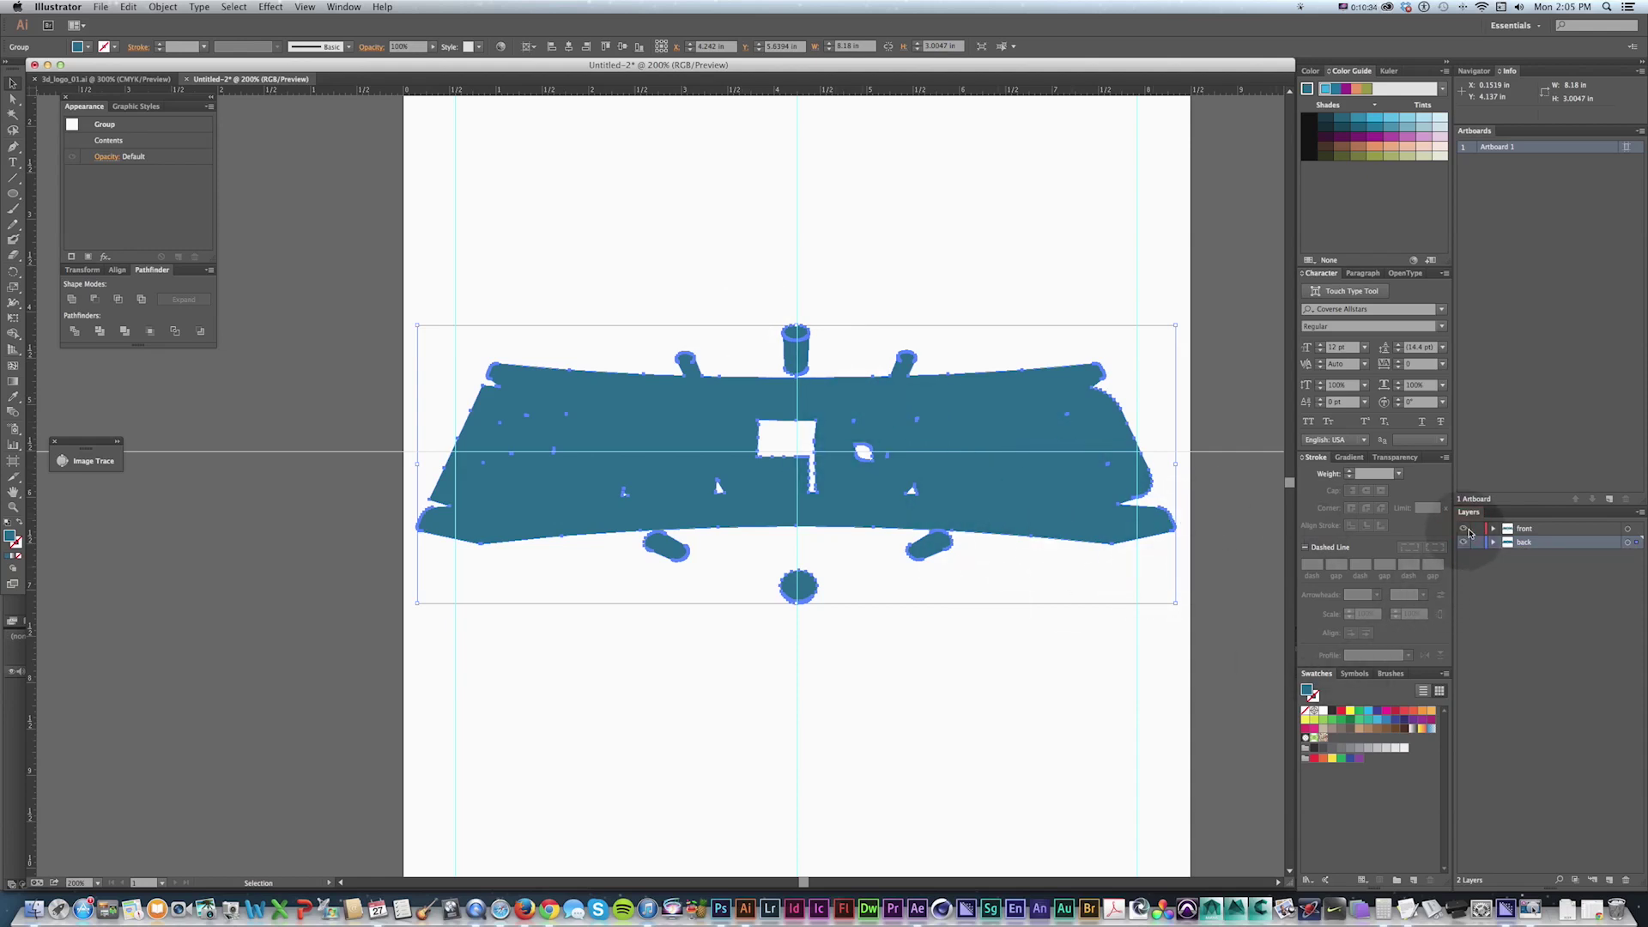
{"action": "left_click", "coordinate": [1465, 541]}
{"action": "left_click", "coordinate": [1510, 530]}
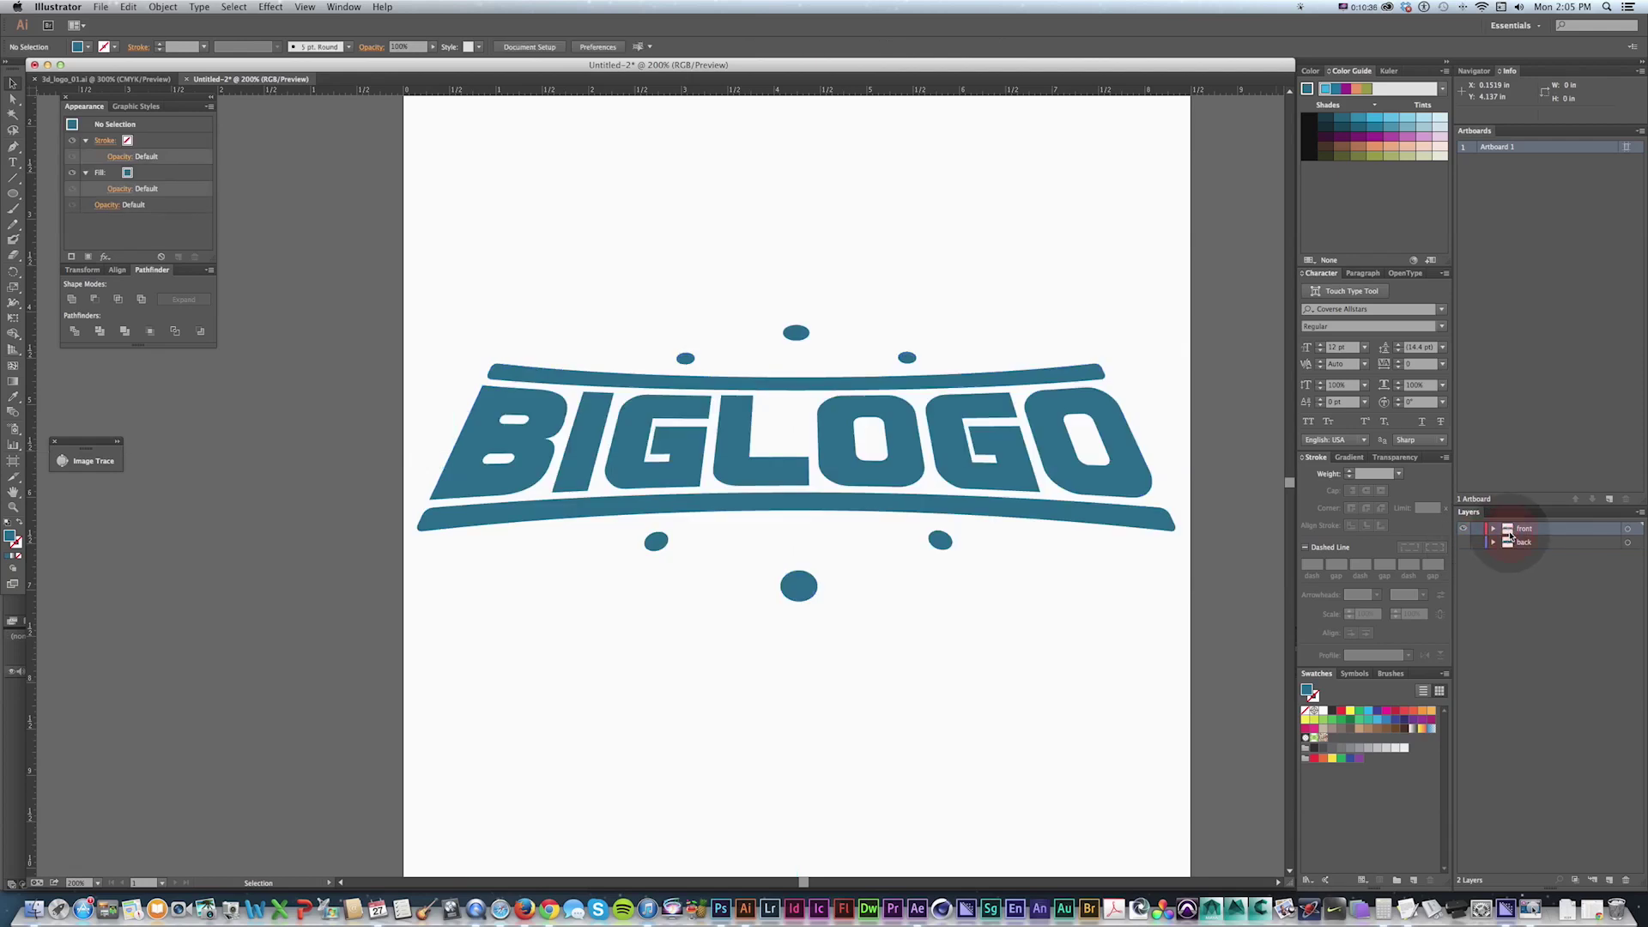
{"action": "key", "text": "v"}
{"action": "left_click_drag", "start_coordinate": [1200, 337], "coordinate": [320, 578]}
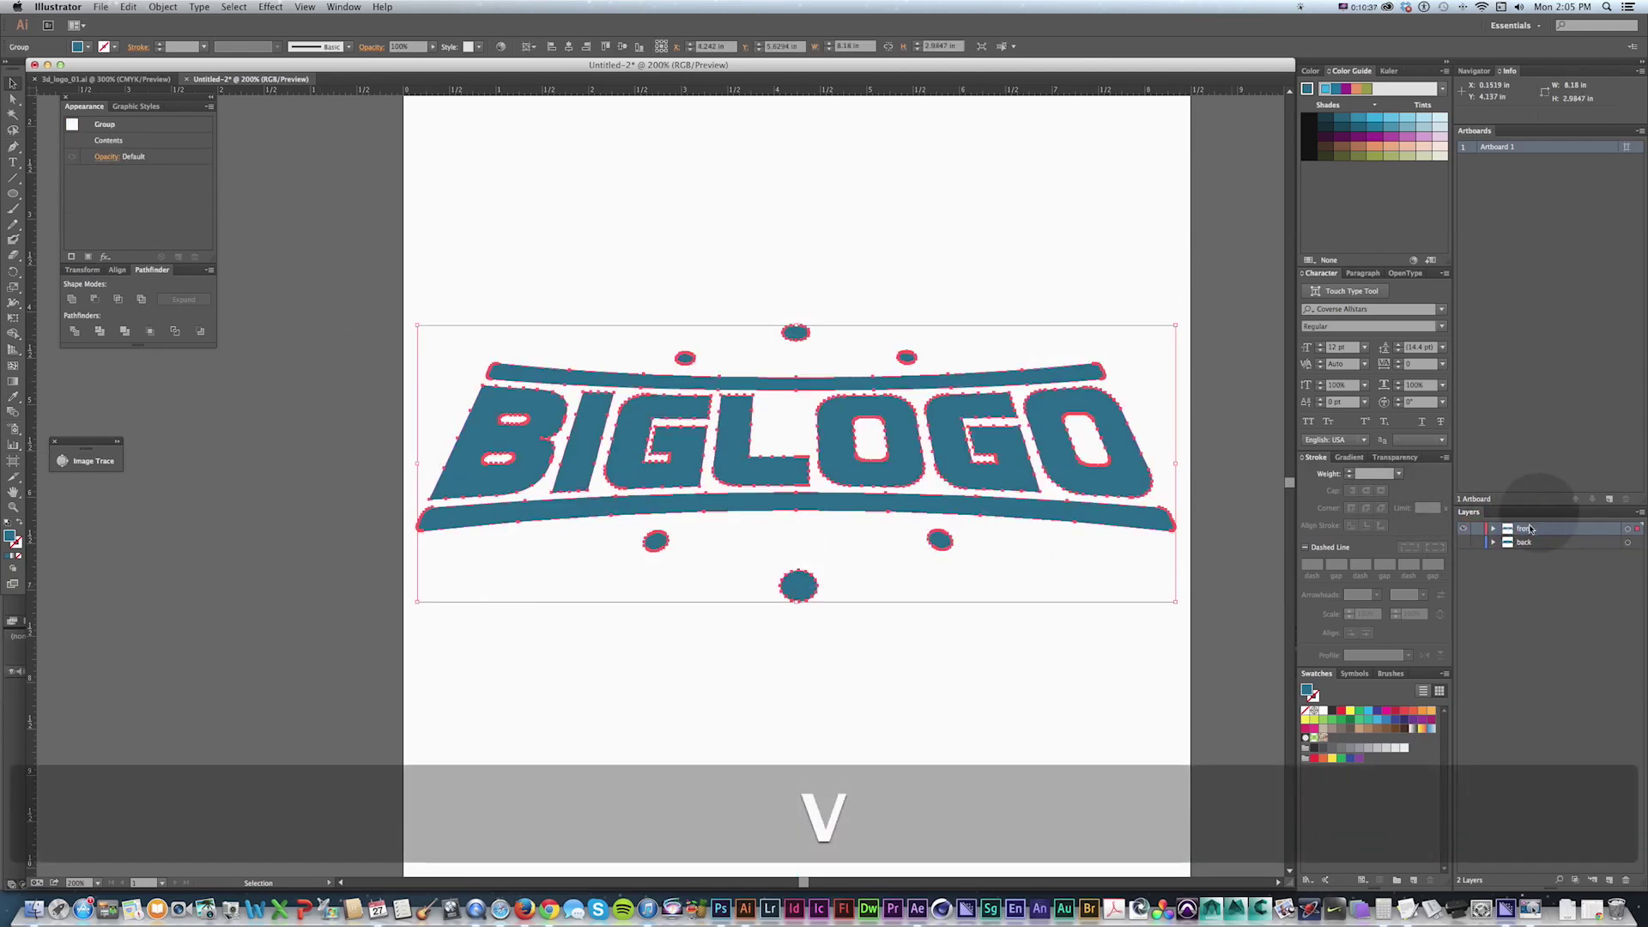
{"action": "left_click", "coordinate": [1323, 710]}
{"action": "left_click", "coordinate": [1464, 529]}
{"action": "left_click", "coordinate": [1463, 543]}
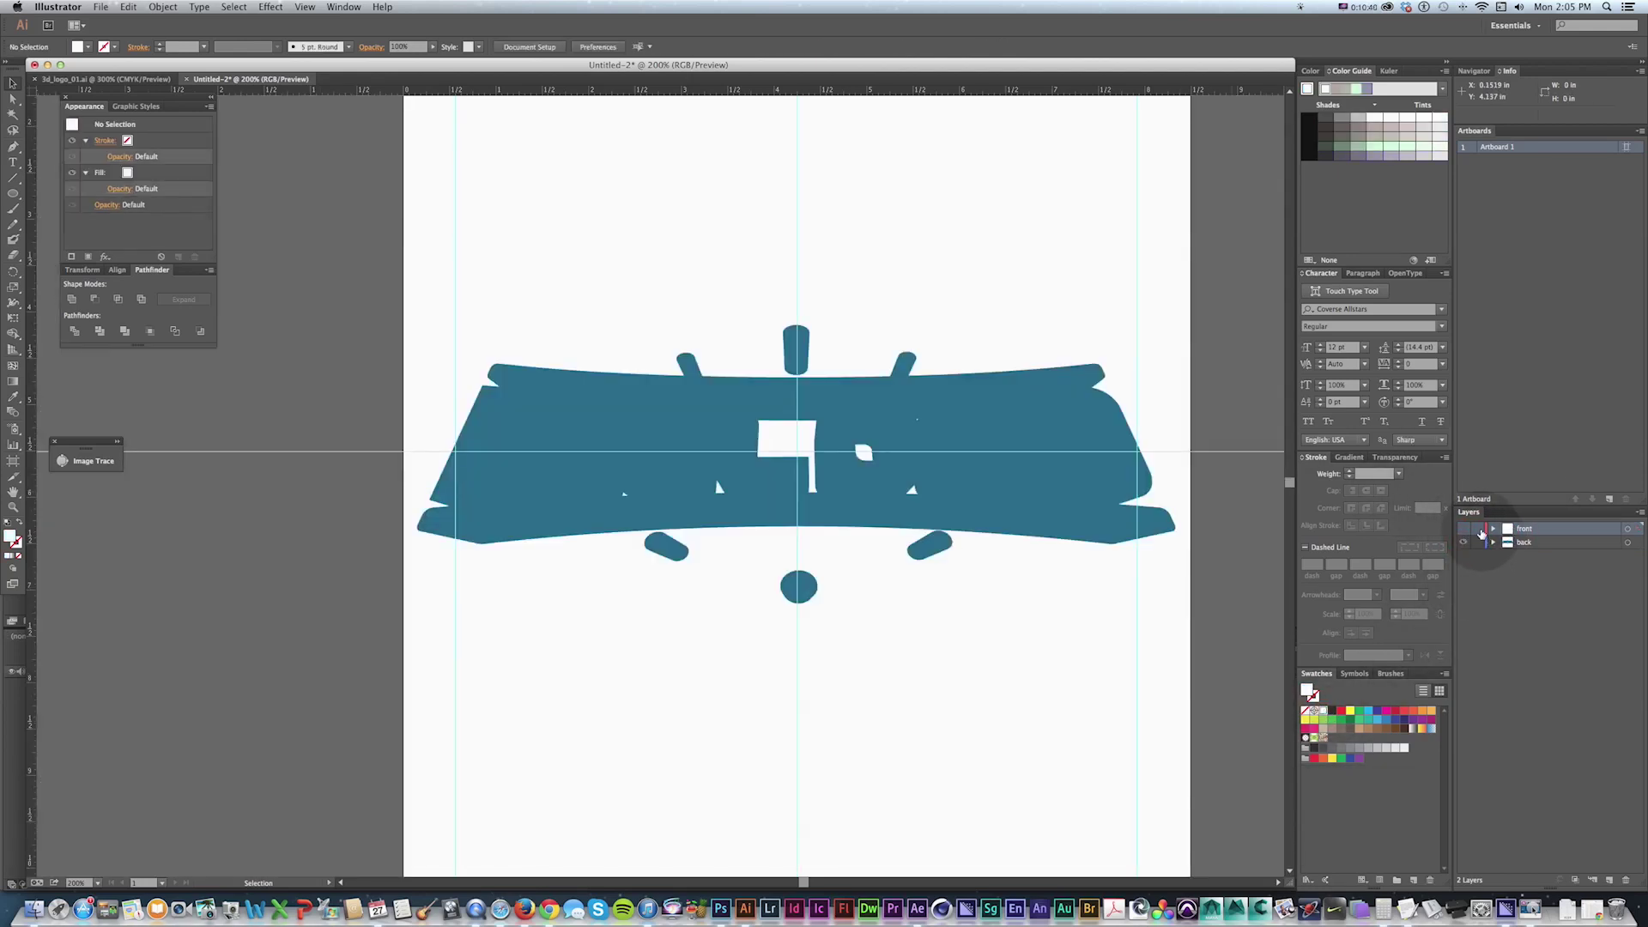
Step: Show the front layer, select the back shape, add a 5 pt stroke, and colour its fill and stroke blue
{"action": "left_click", "coordinate": [1464, 529]}
{"action": "key", "text": "v"}
{"action": "mouse_move", "coordinate": [1183, 616]}
{"action": "left_mouse_down"}
{"action": "mouse_move", "coordinate": [334, 346]}
{"action": "mouse_move", "coordinate": [372, 259]}
{"action": "left_mouse_up"}
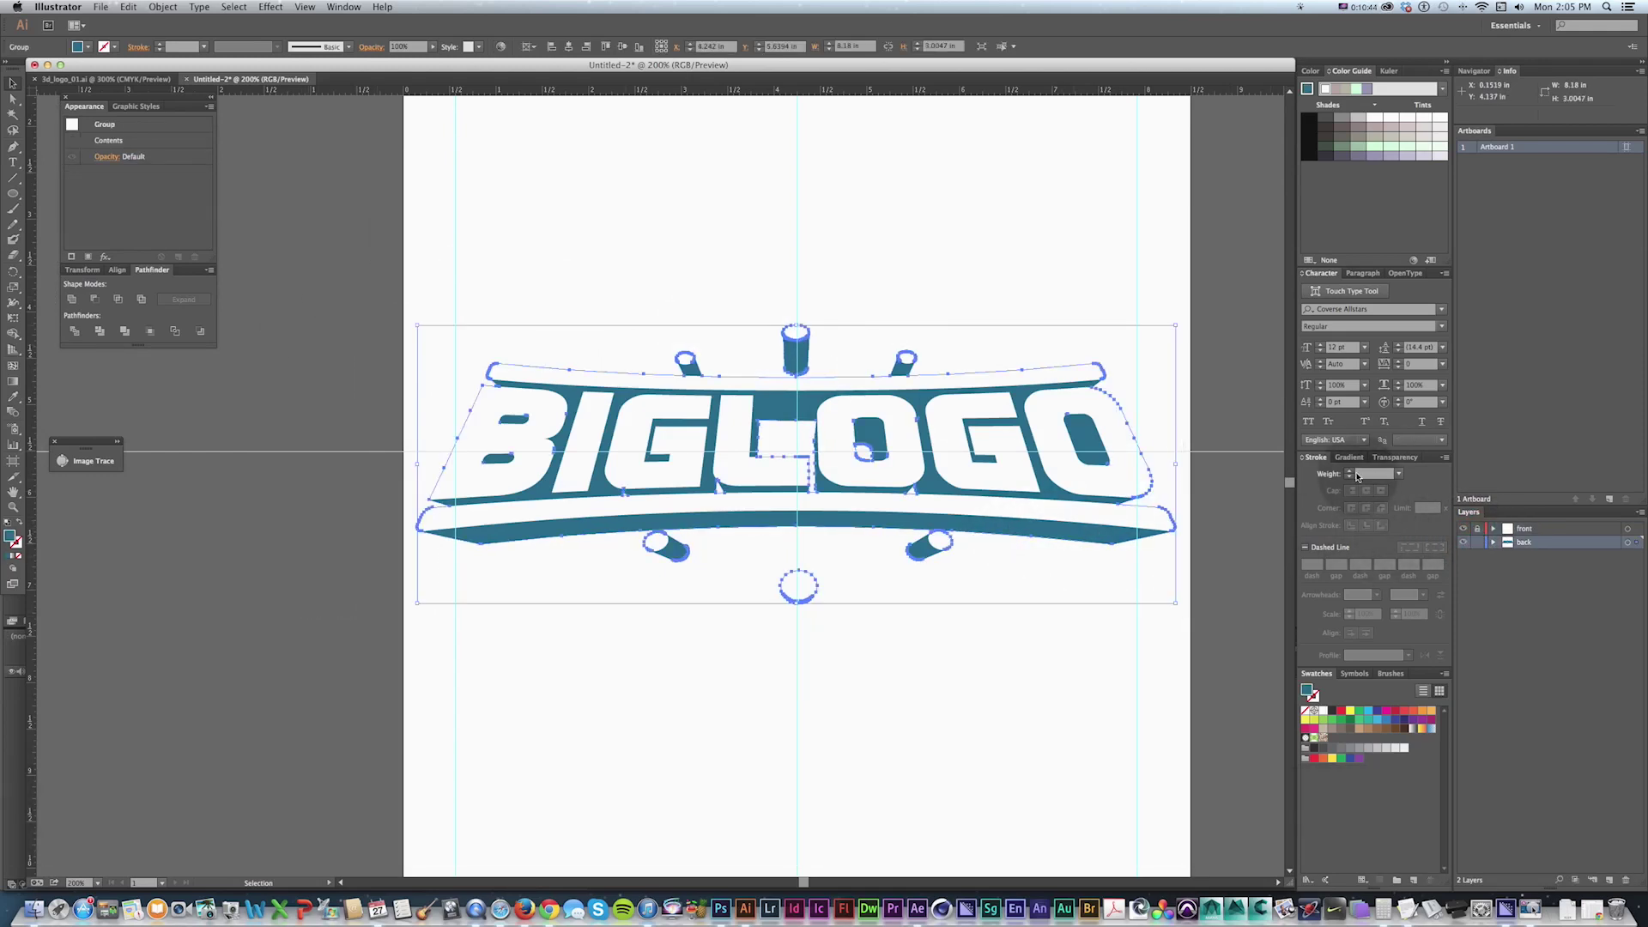
{"action": "left_click", "coordinate": [1350, 473]}
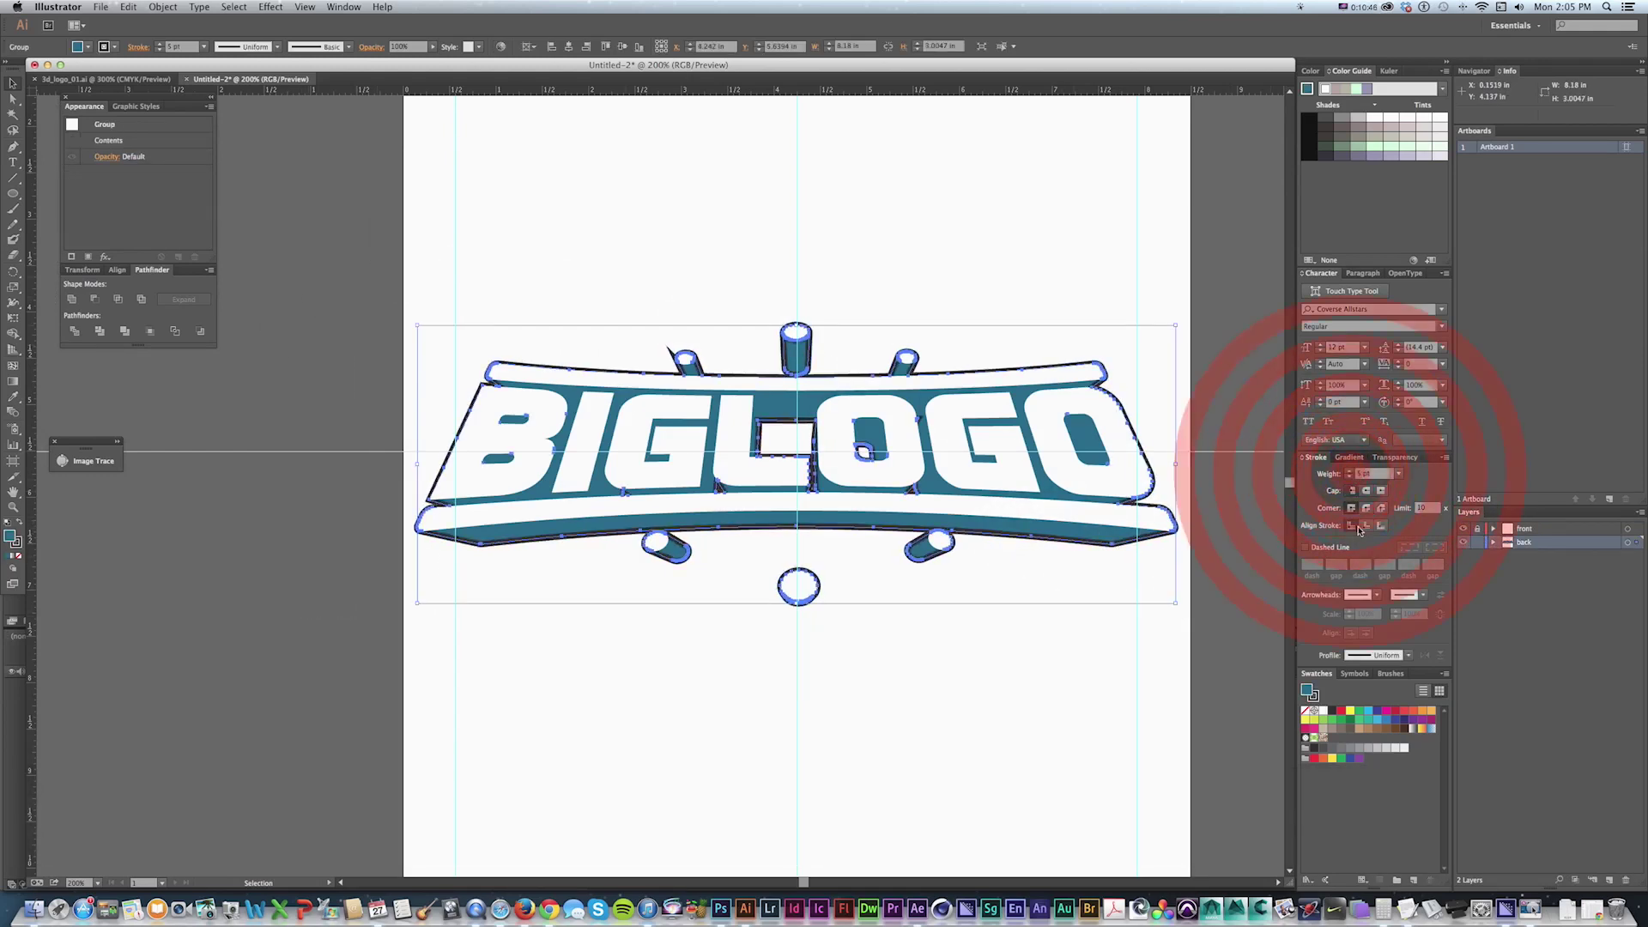
{"action": "key", "text": "x"}
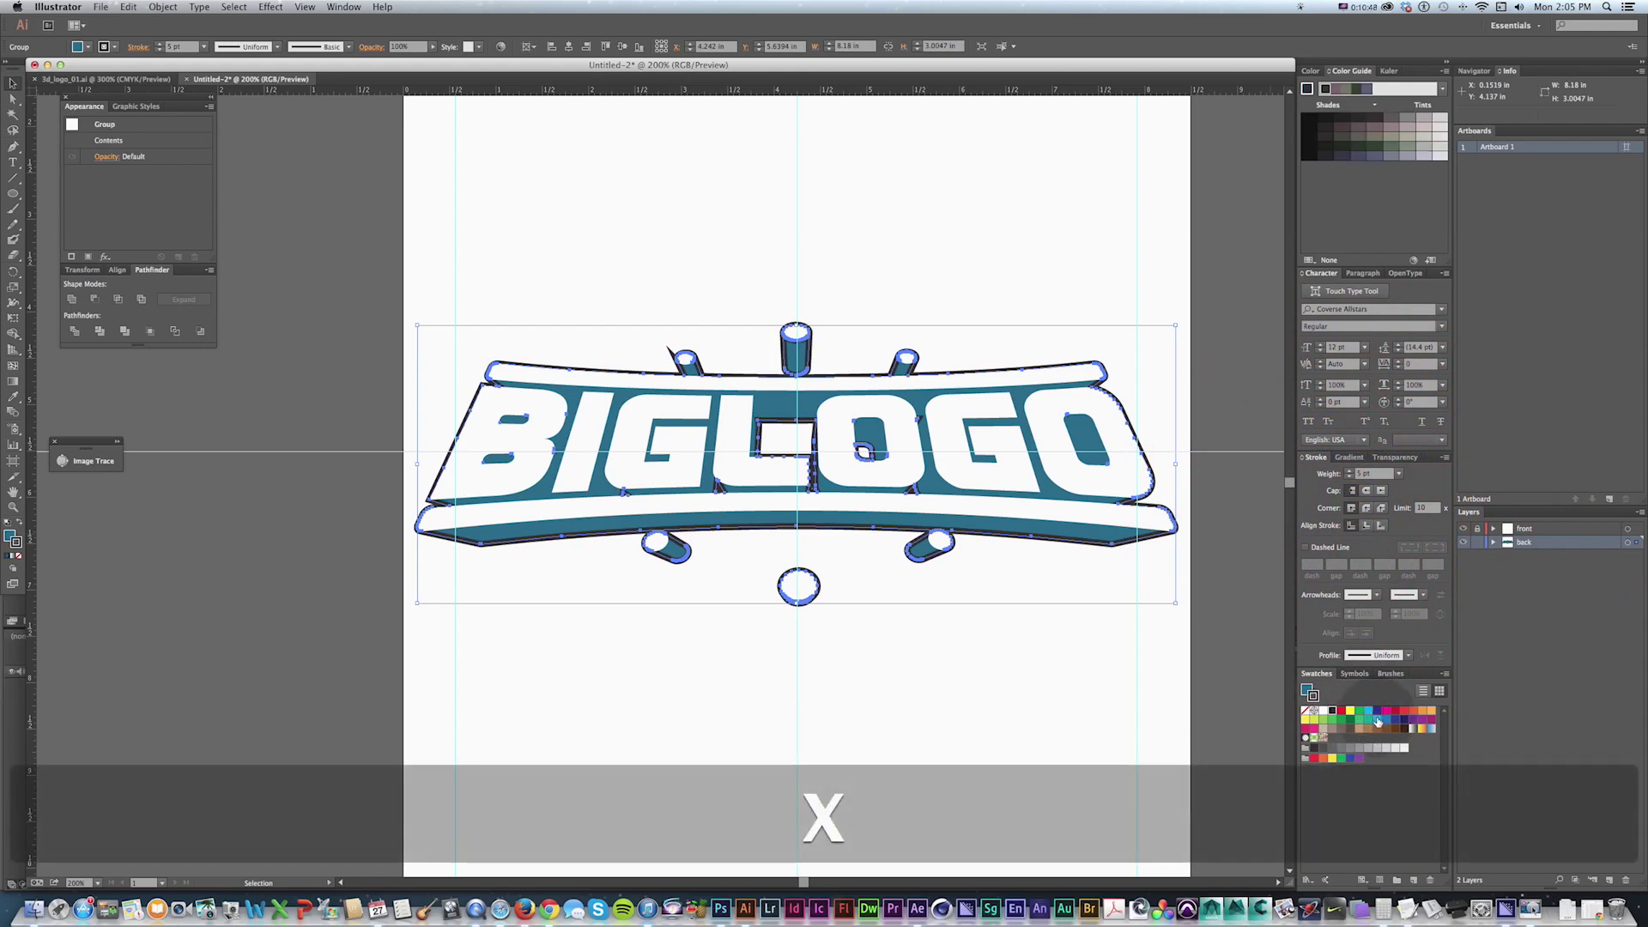
{"action": "left_click", "coordinate": [1382, 721]}
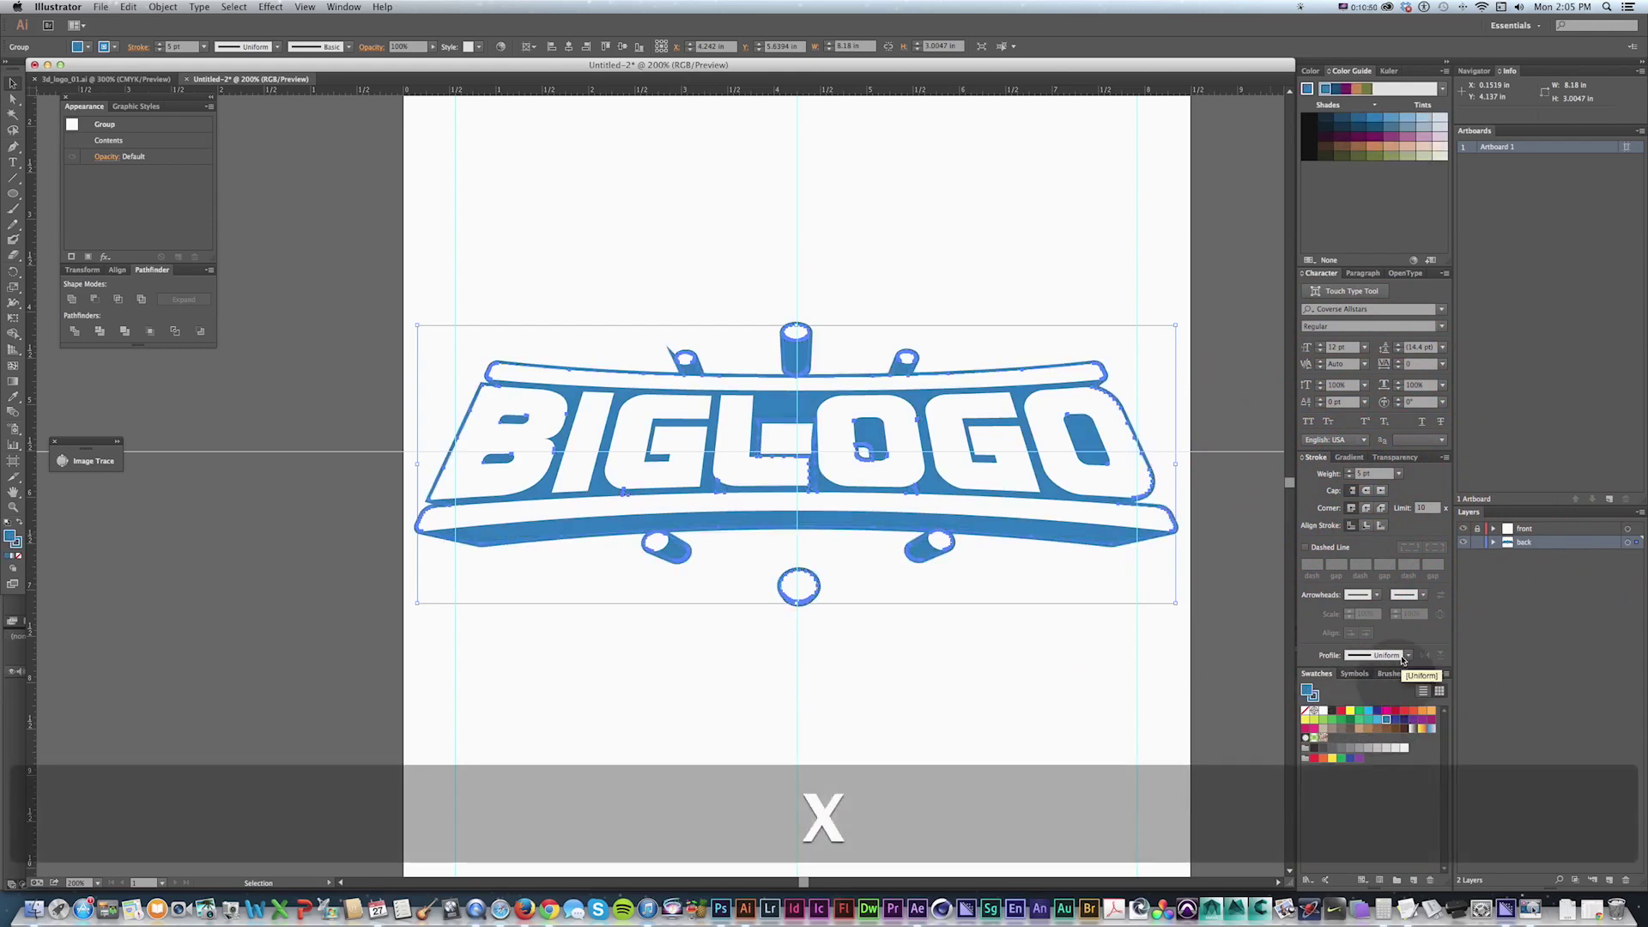
Step: Give the back shape's stroke round joins, set its weight to 8 pt, and deselect it
{"action": "left_click", "coordinate": [1366, 507]}
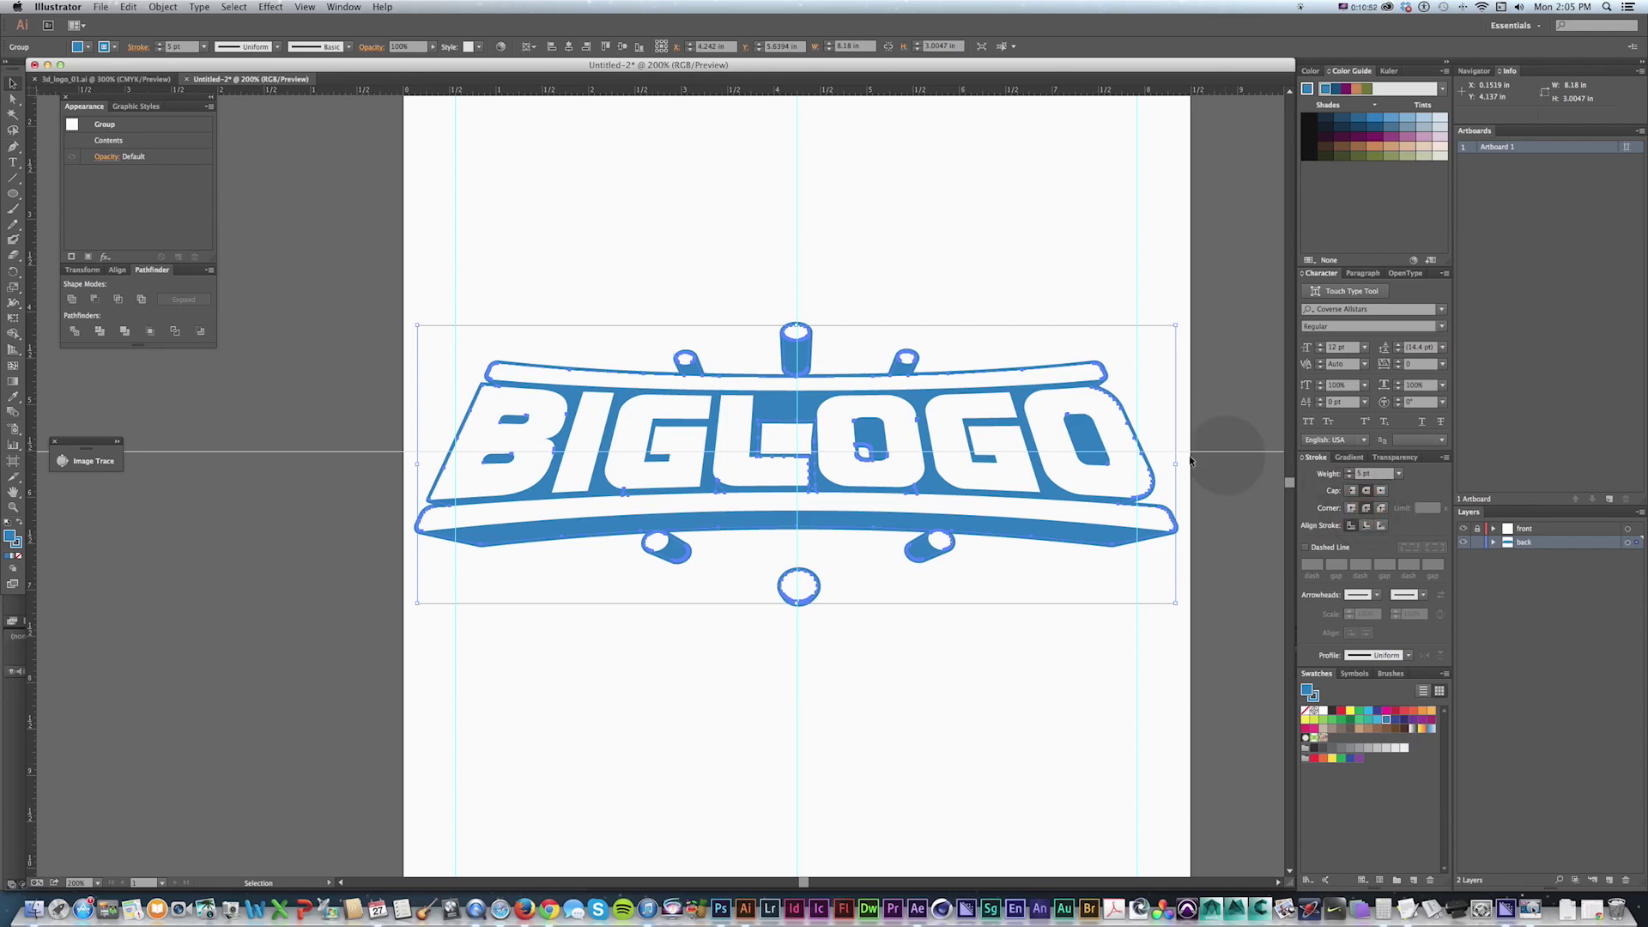
{"action": "left_click", "coordinate": [1349, 470]}
{"action": "left_click", "coordinate": [1348, 470]}
{"action": "left_click", "coordinate": [1348, 470]}
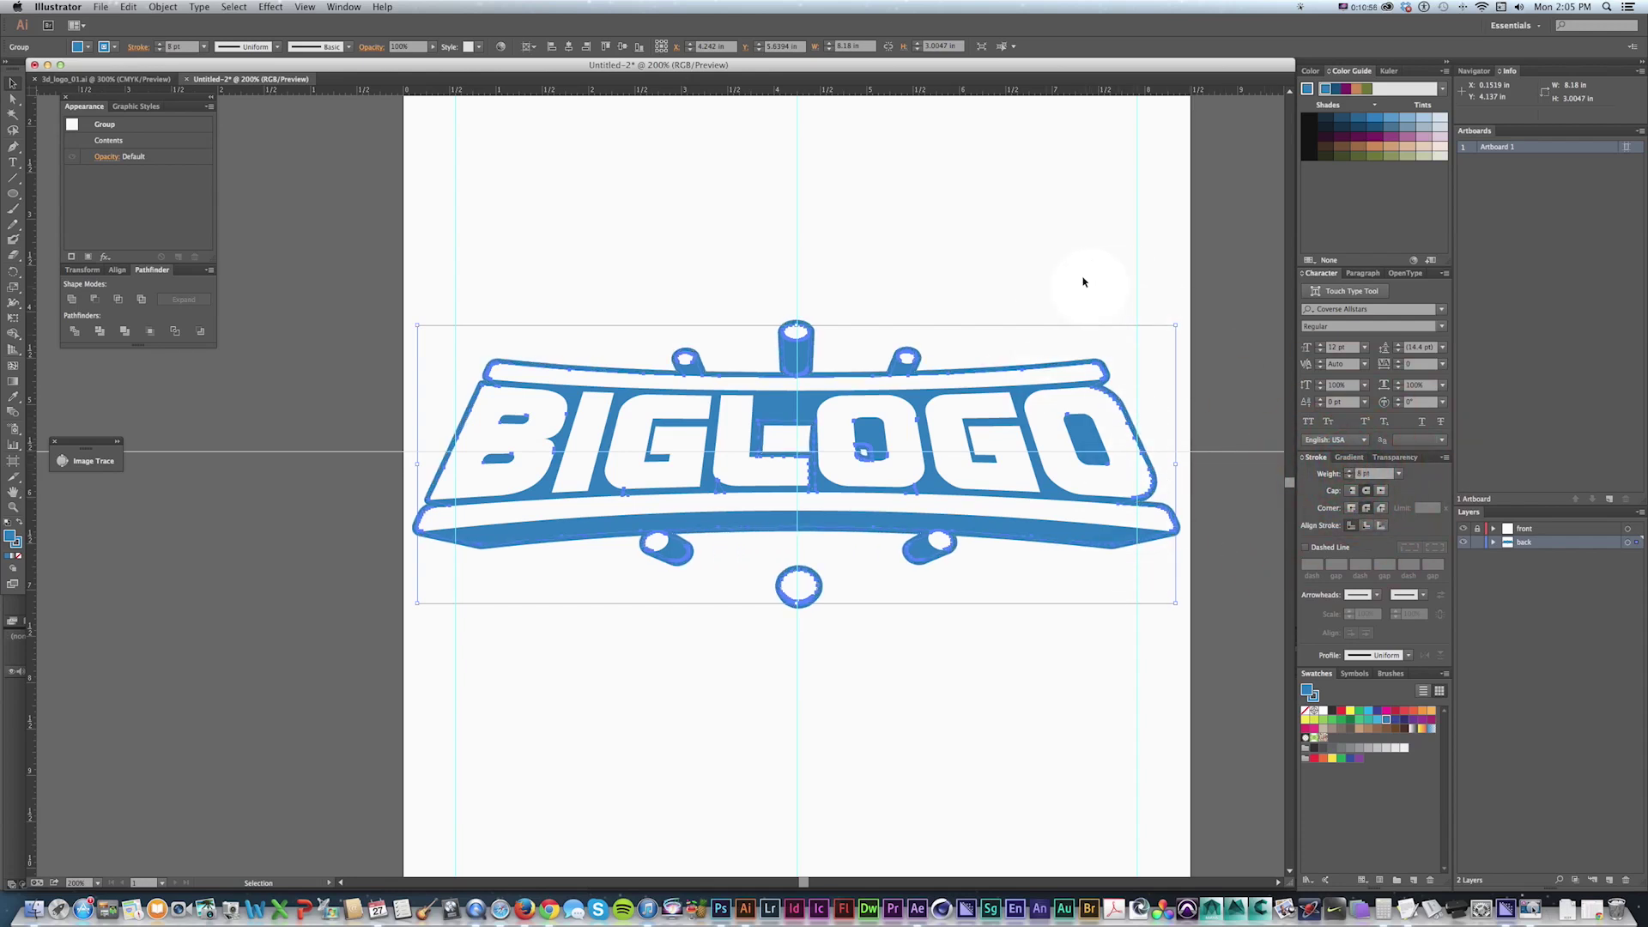
{"action": "left_click", "coordinate": [971, 237]}
{"action": "key", "text": "space"}
{"action": "left_click_drag", "start_coordinate": [971, 236], "coordinate": [981, 221]}
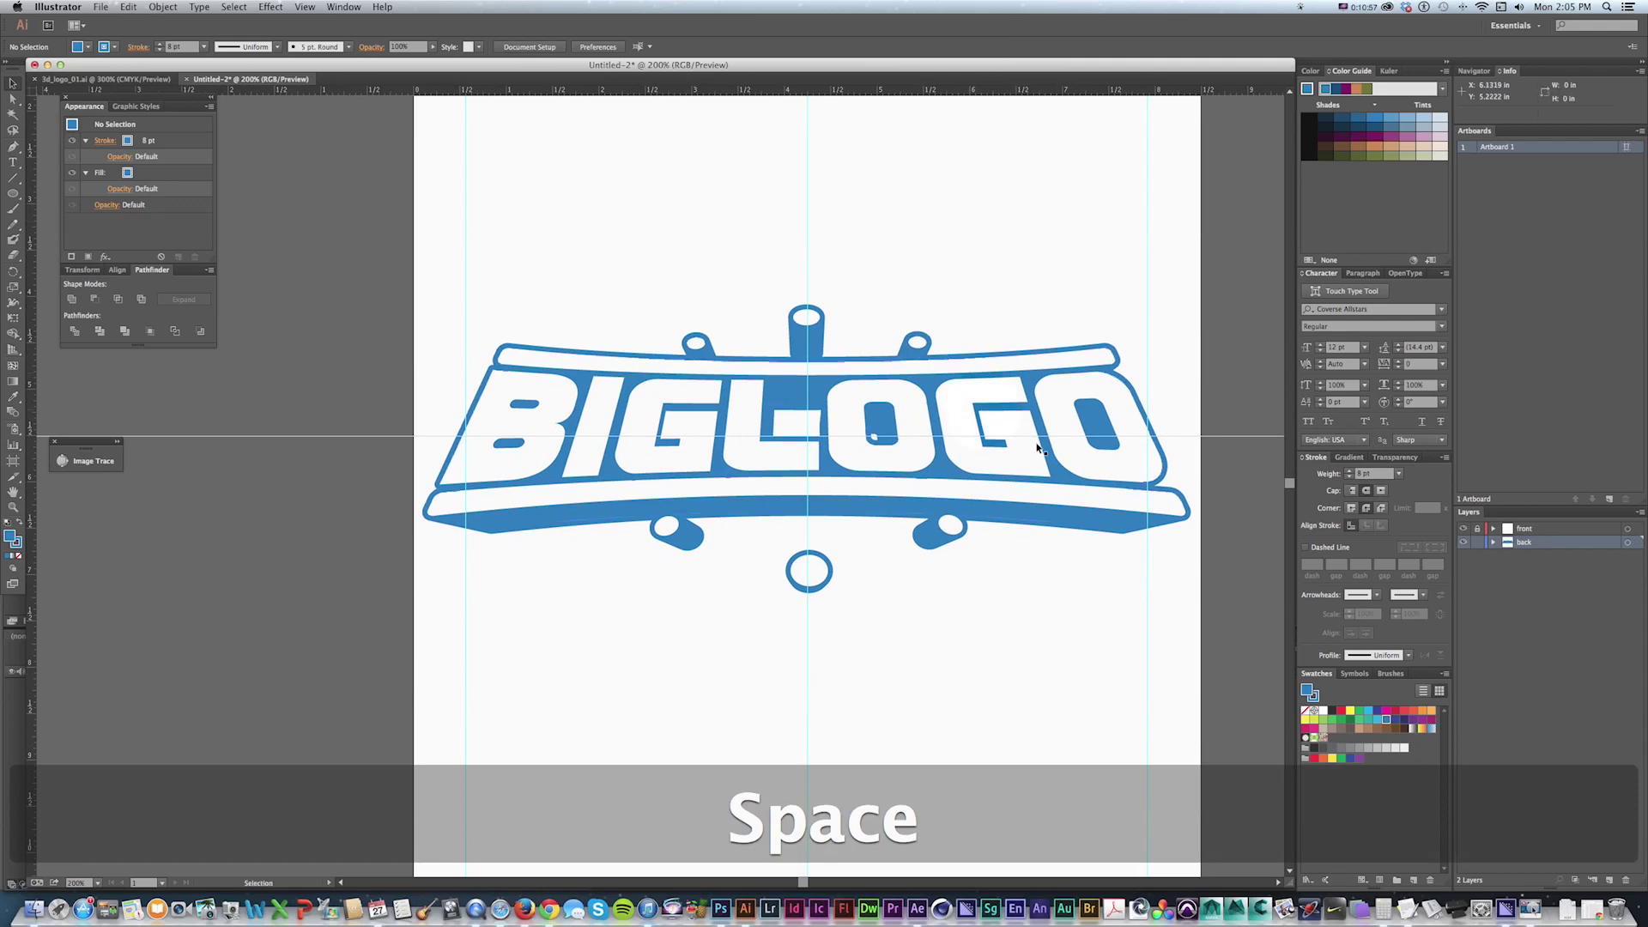
Step: Unlock the front layer and look over the outlined logo
{"action": "left_click", "coordinate": [1464, 529]}
{"action": "left_click", "coordinate": [1463, 528]}
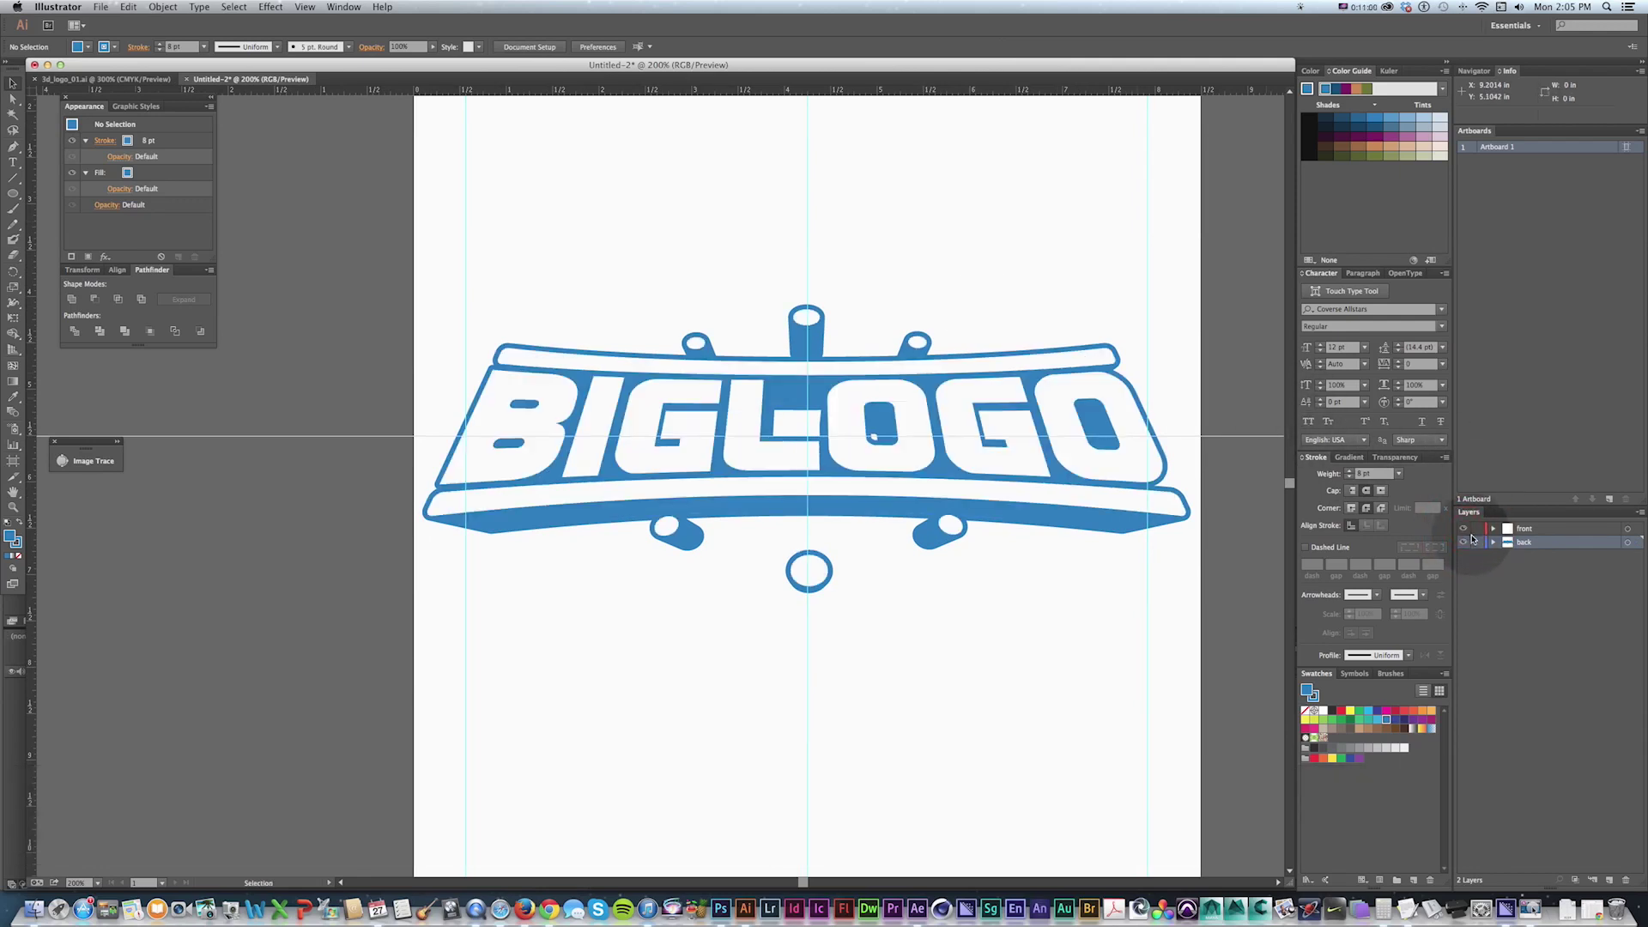
{"action": "key", "text": "space"}
{"action": "left_click_drag", "start_coordinate": [728, 254], "coordinate": [680, 248]}
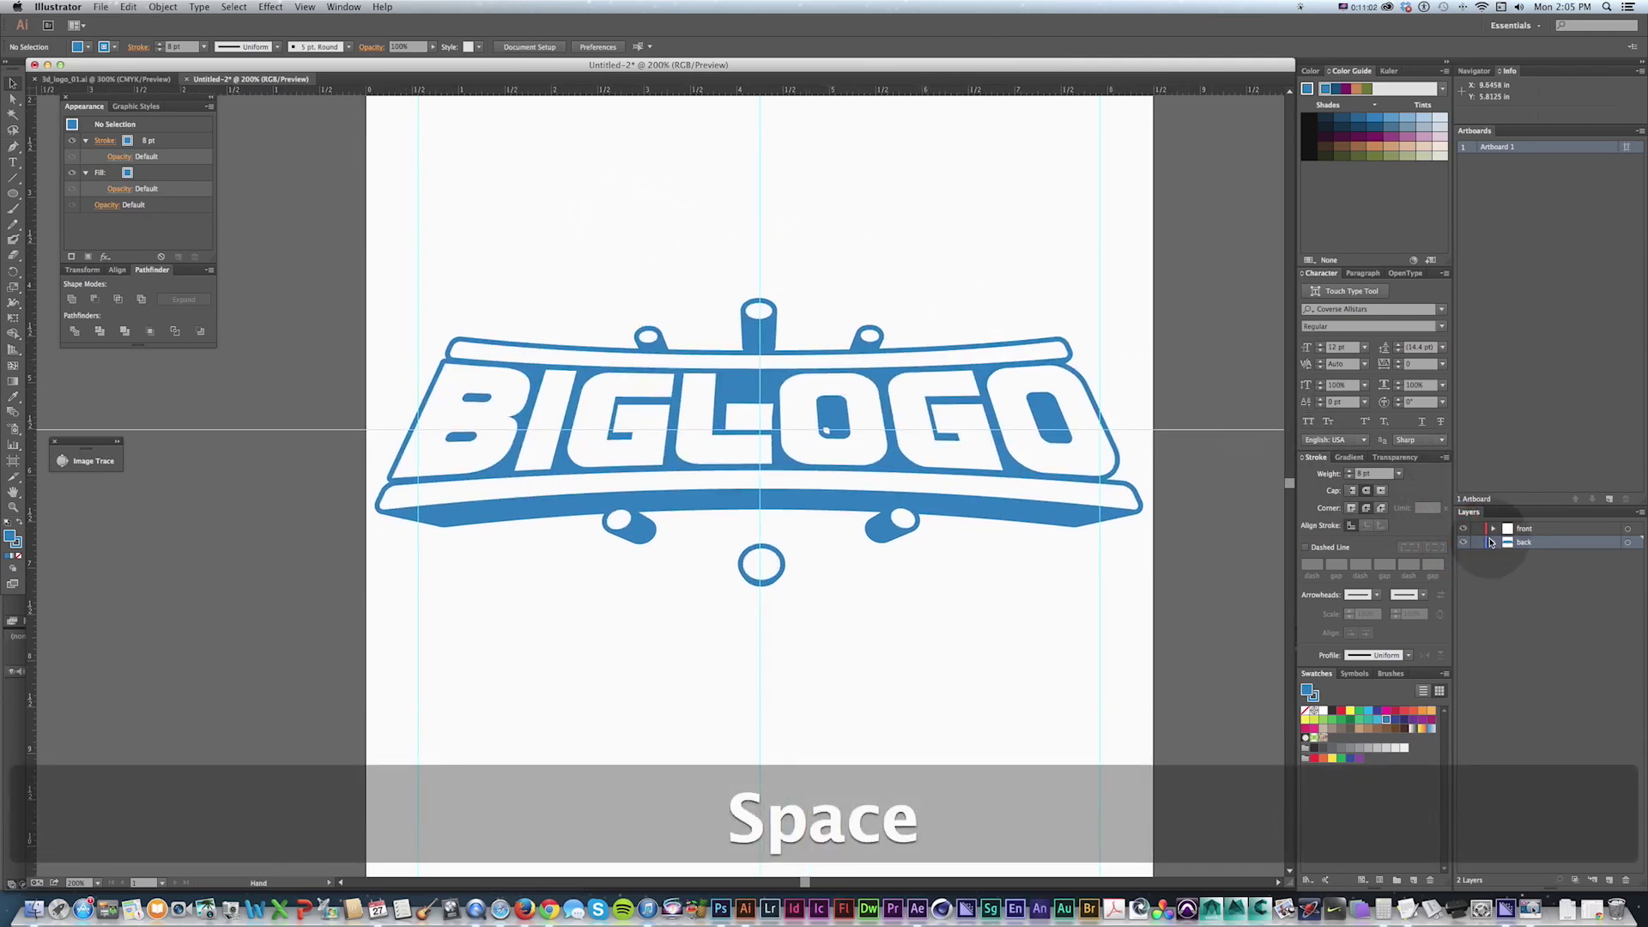
{"action": "left_click_drag", "start_coordinate": [756, 302], "coordinate": [766, 302]}
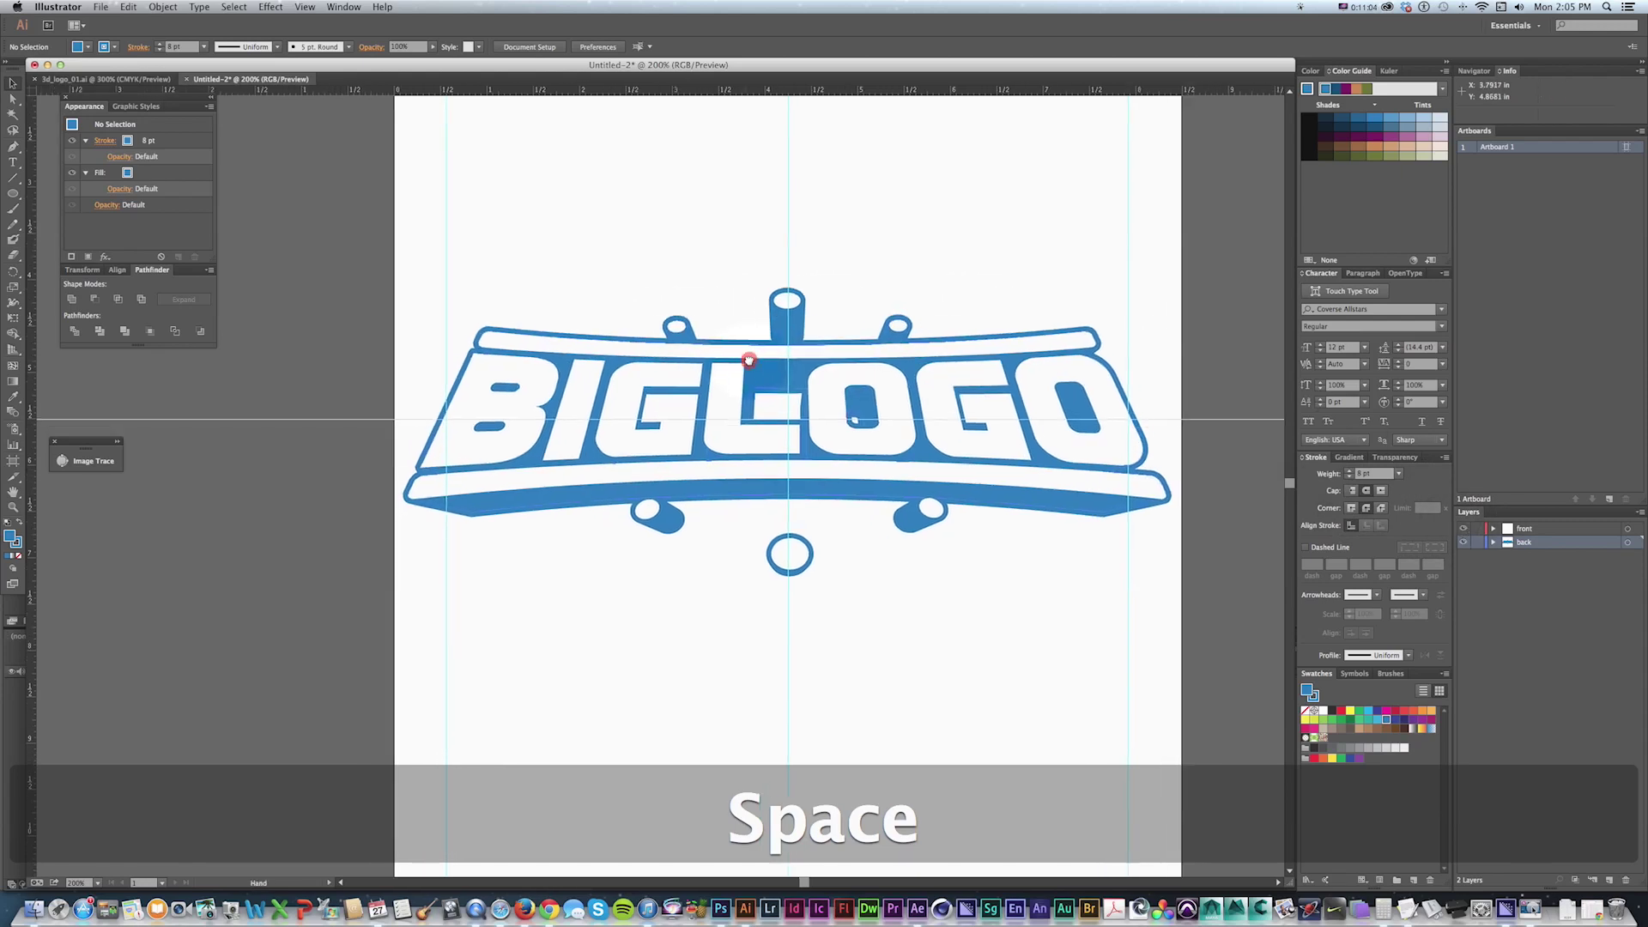
{"action": "left_click_drag", "start_coordinate": [848, 406], "coordinate": [855, 437]}
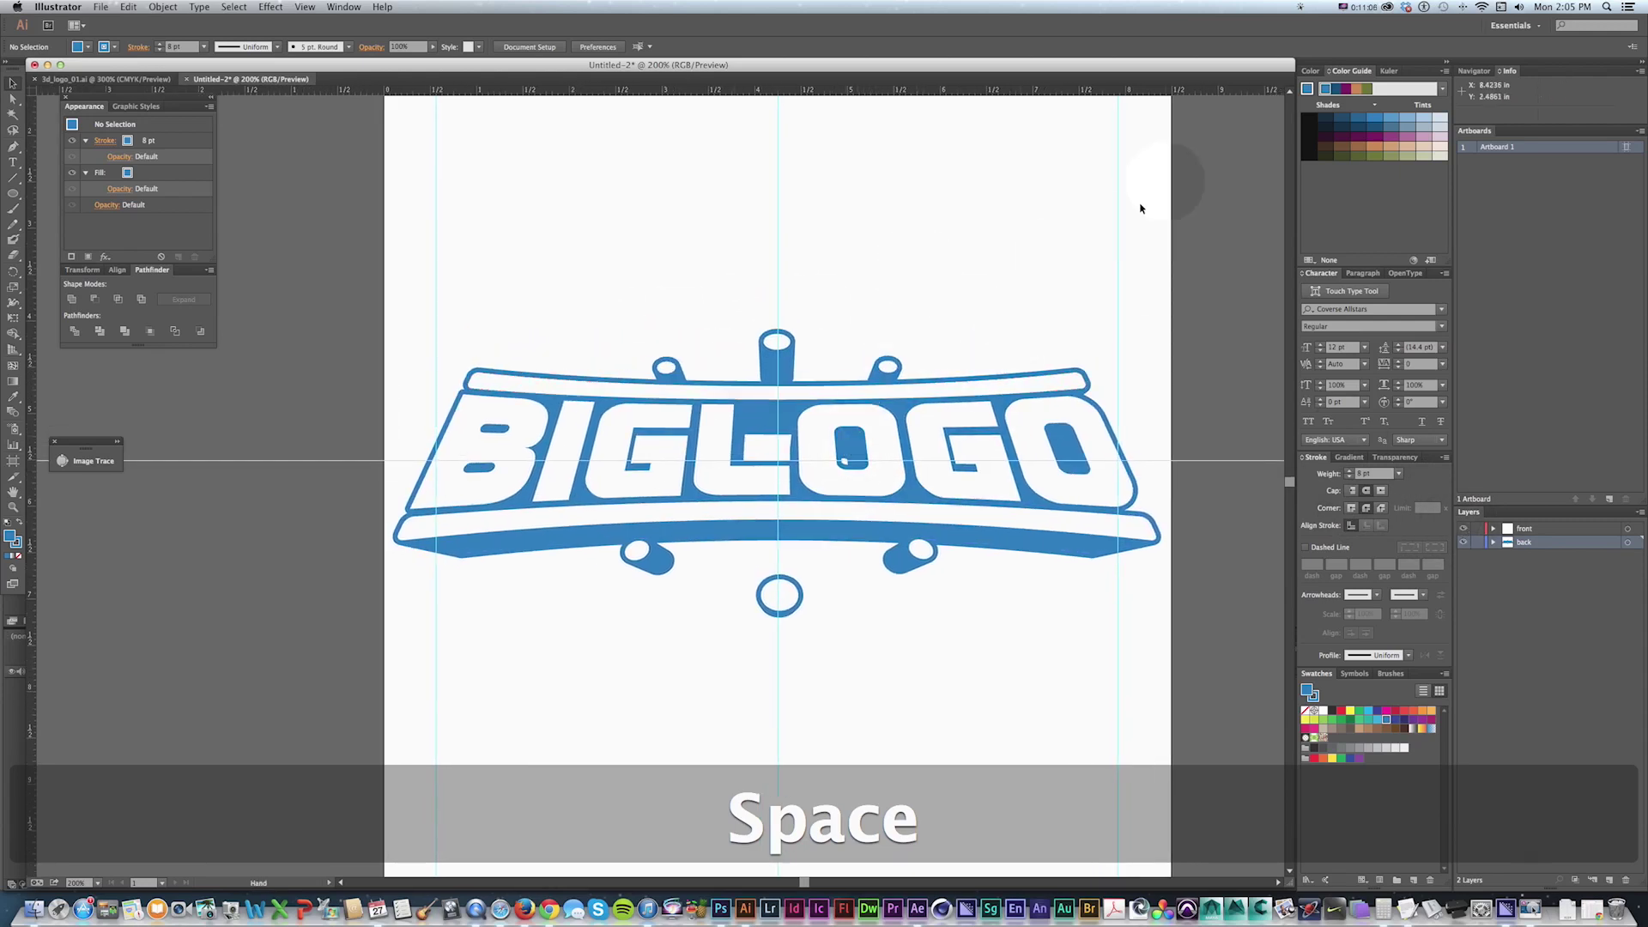
{"action": "left_click_drag", "start_coordinate": [905, 332], "coordinate": [910, 318]}
{"action": "left_click_drag", "start_coordinate": [916, 400], "coordinate": [834, 438]}
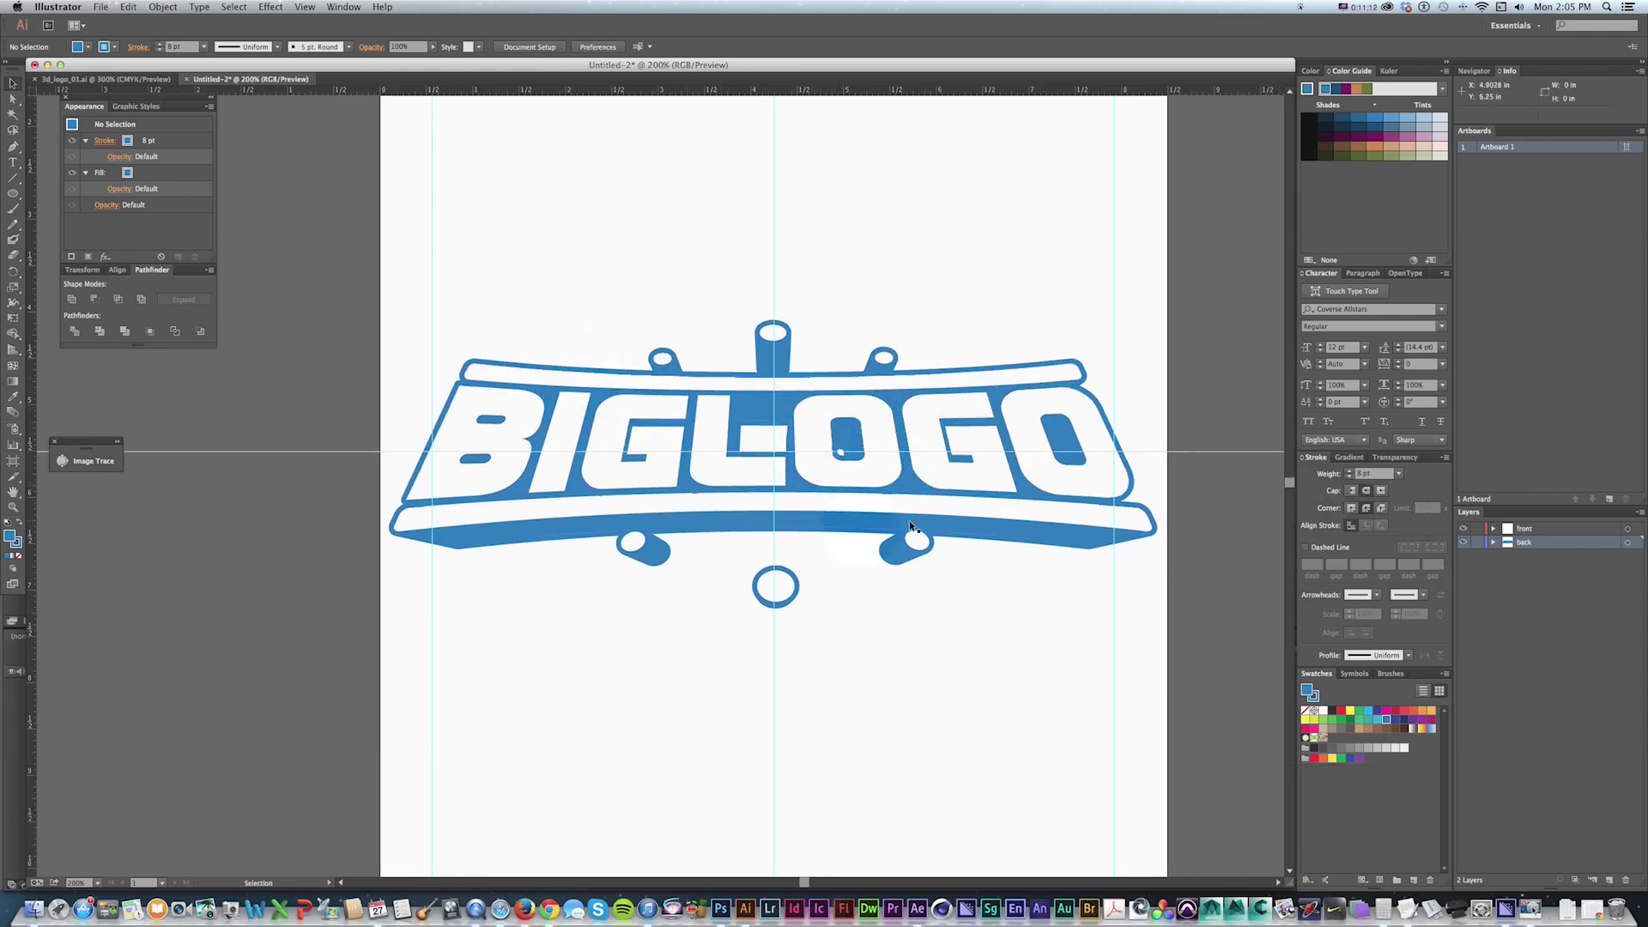
Step: Hide the front layer to check the back shape for holes, show it again, and examine the lettering
{"action": "left_click", "coordinate": [1469, 533]}
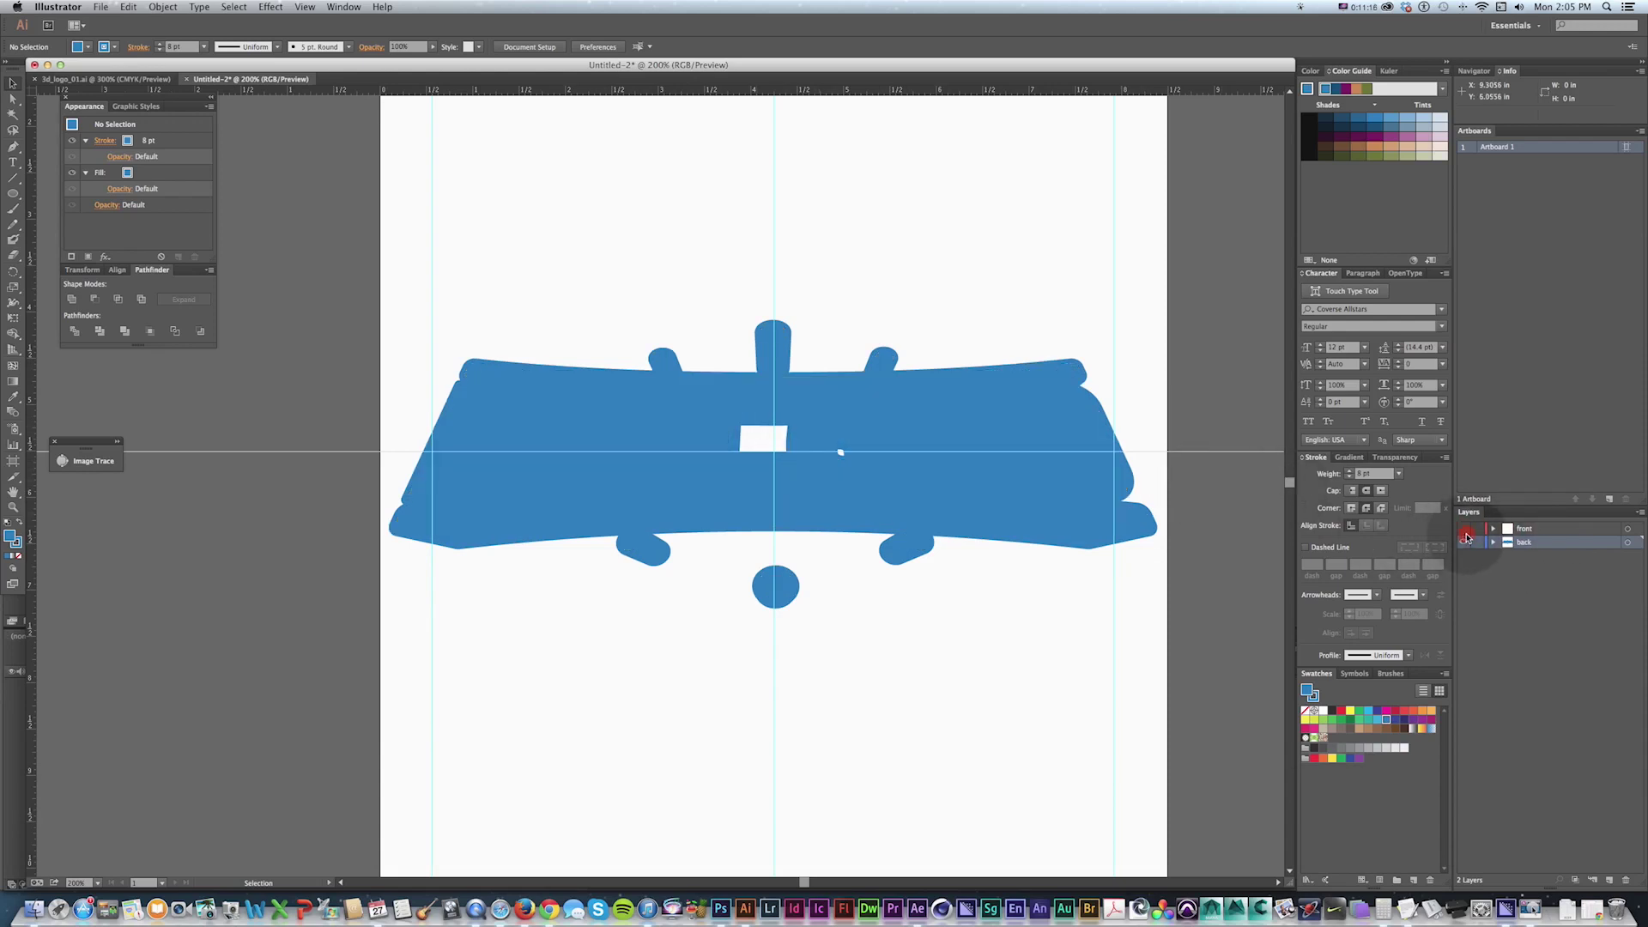
{"action": "left_click", "coordinate": [1464, 528]}
{"action": "key", "text": "space"}
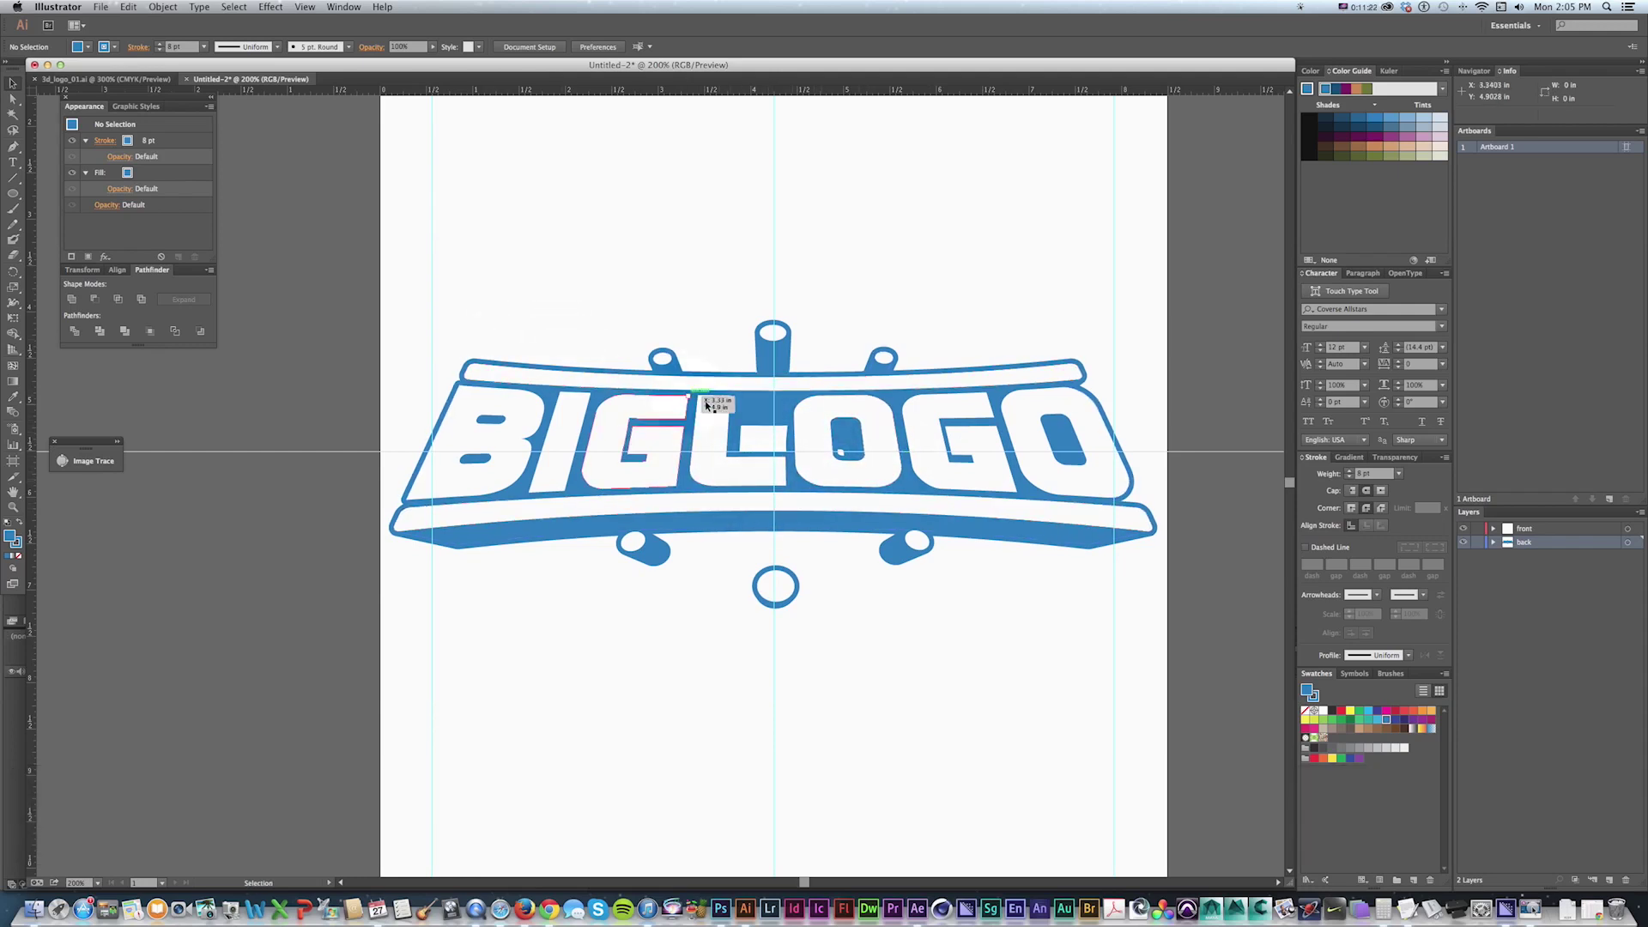
{"action": "key", "text": "space"}
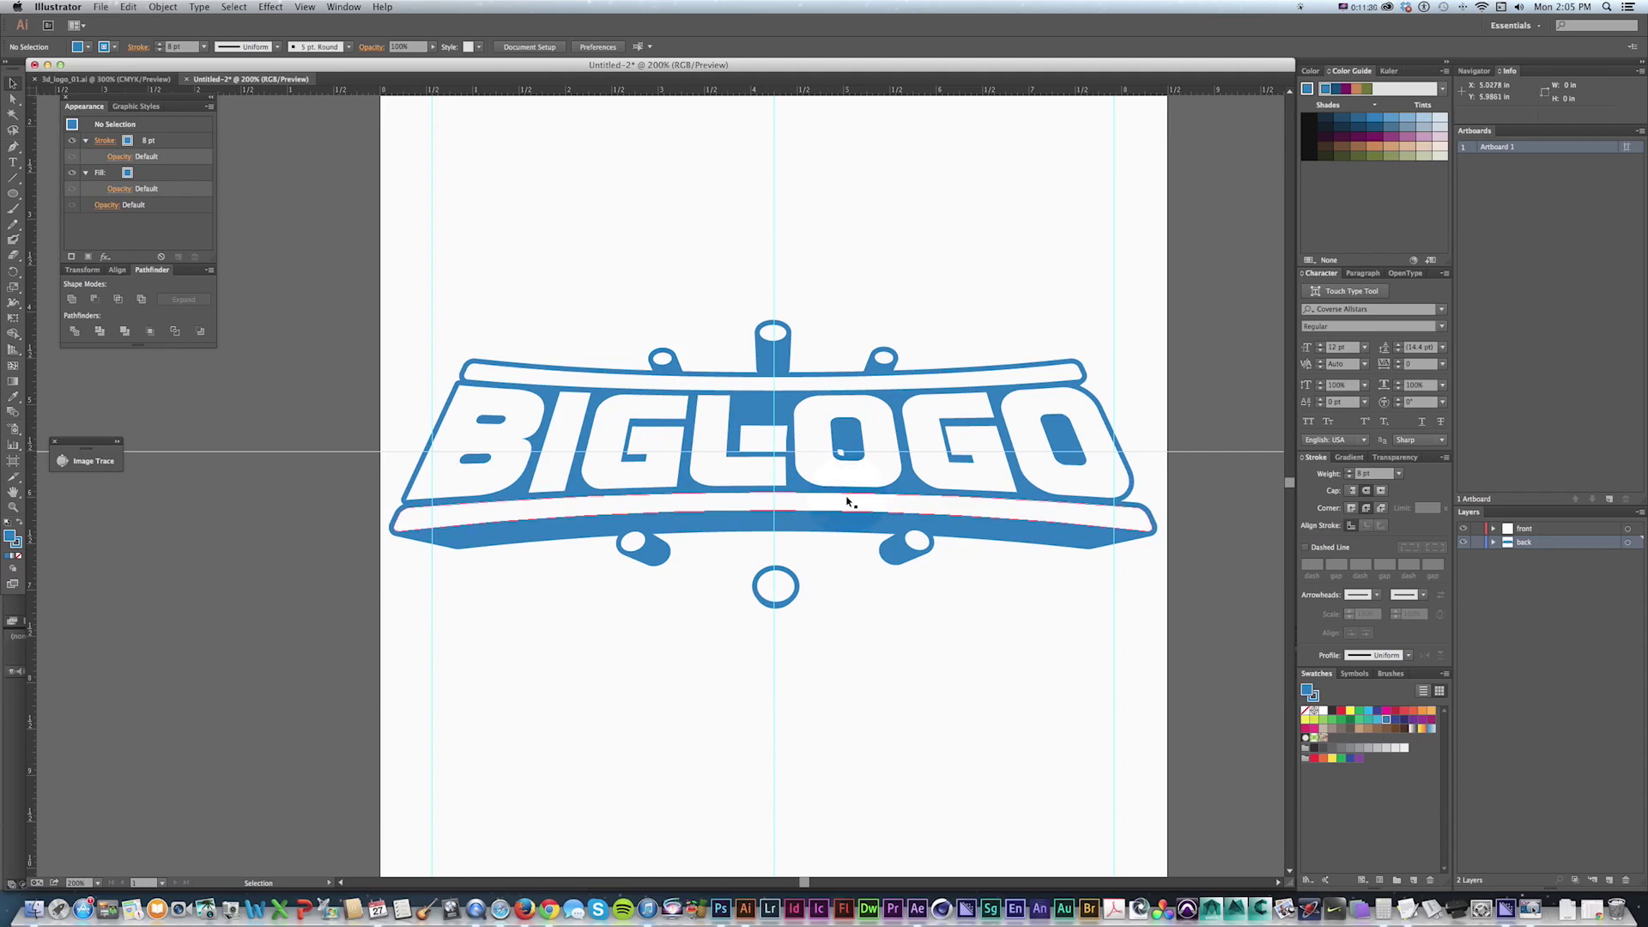
{"action": "key", "text": "space"}
{"action": "left_click_drag", "start_coordinate": [854, 502], "coordinate": [854, 507]}
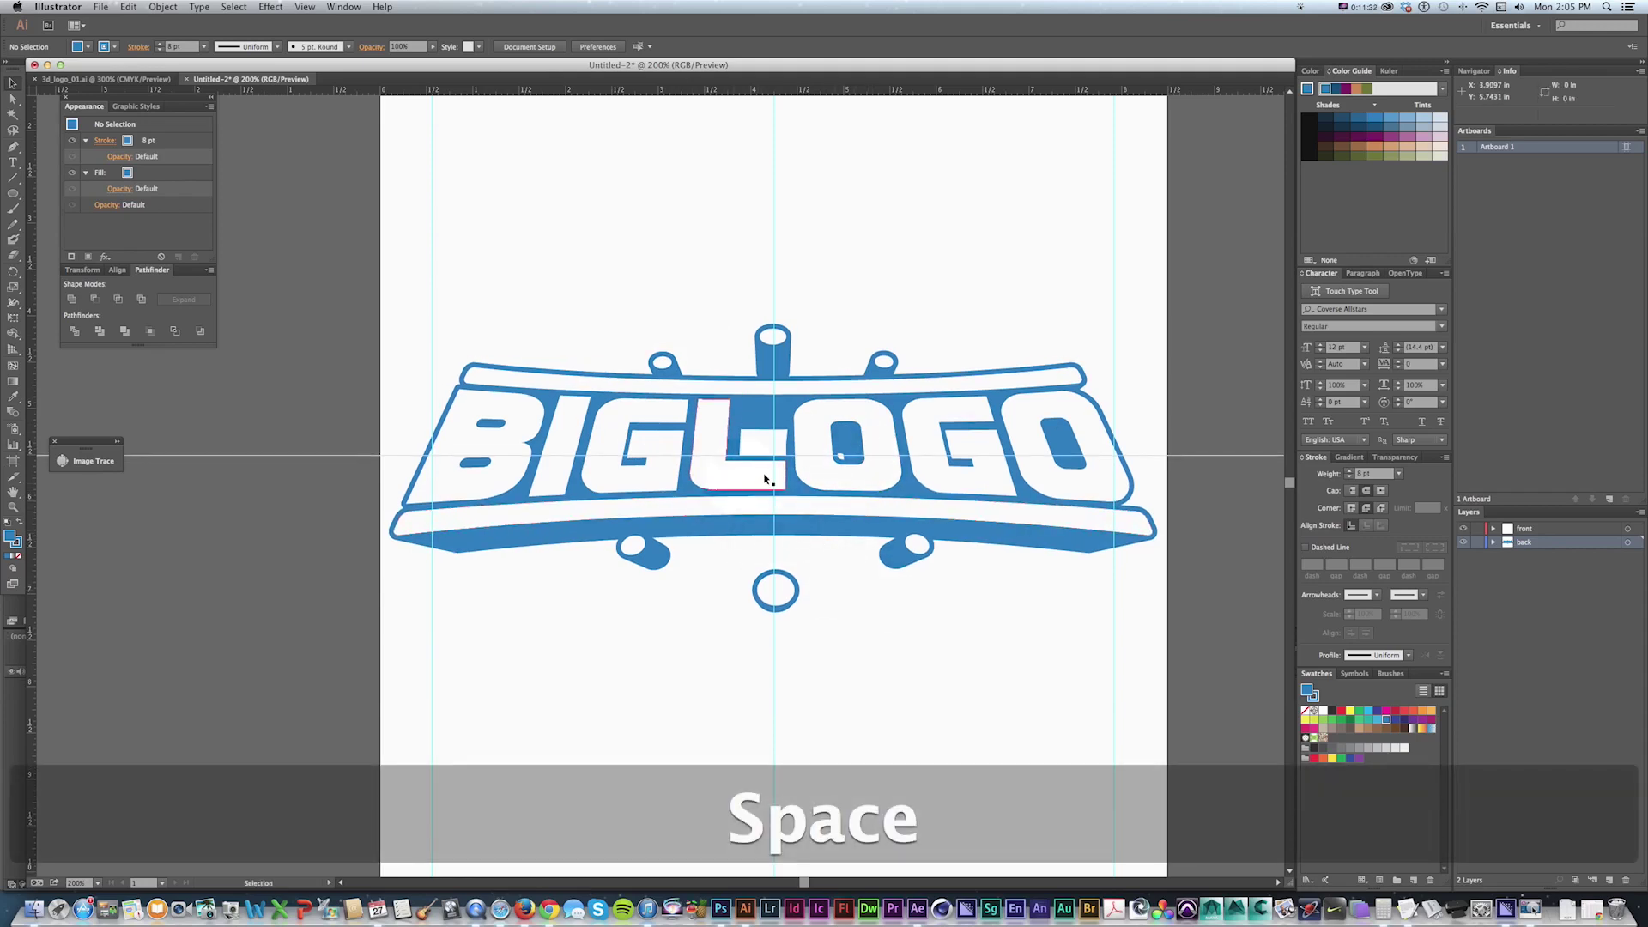
{"action": "key", "text": "space"}
{"action": "left_click_drag", "start_coordinate": [809, 463], "coordinate": [808, 471]}
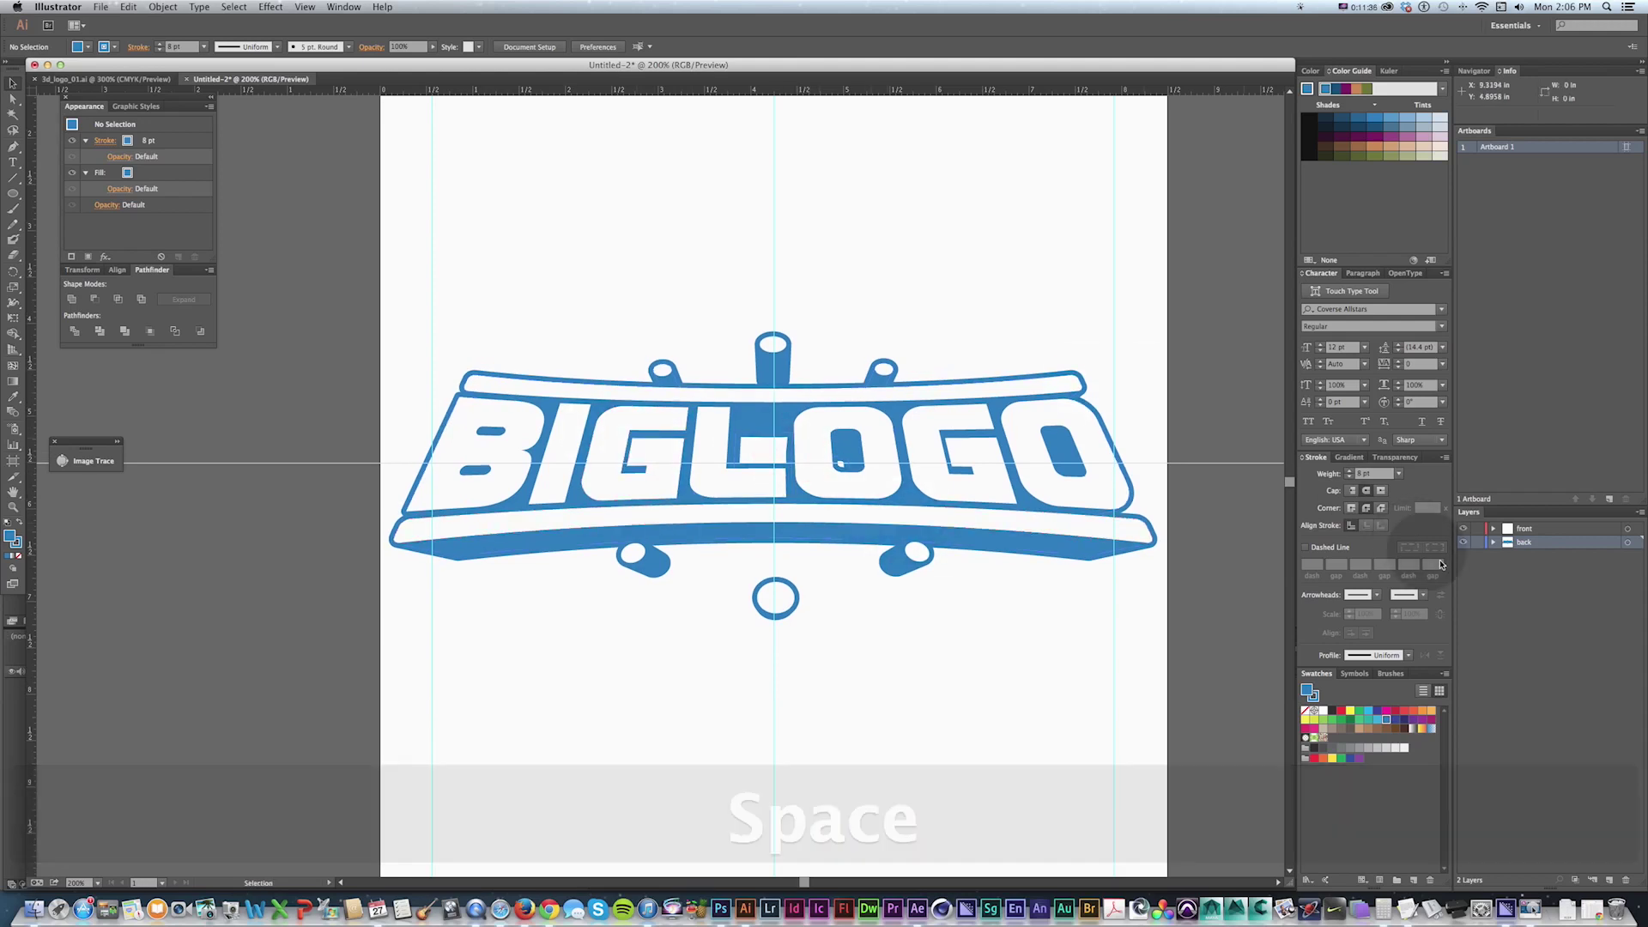
Step: Examine the stroked back shape by hiding the front layer and selecting the shape
{"action": "left_click", "coordinate": [1462, 528]}
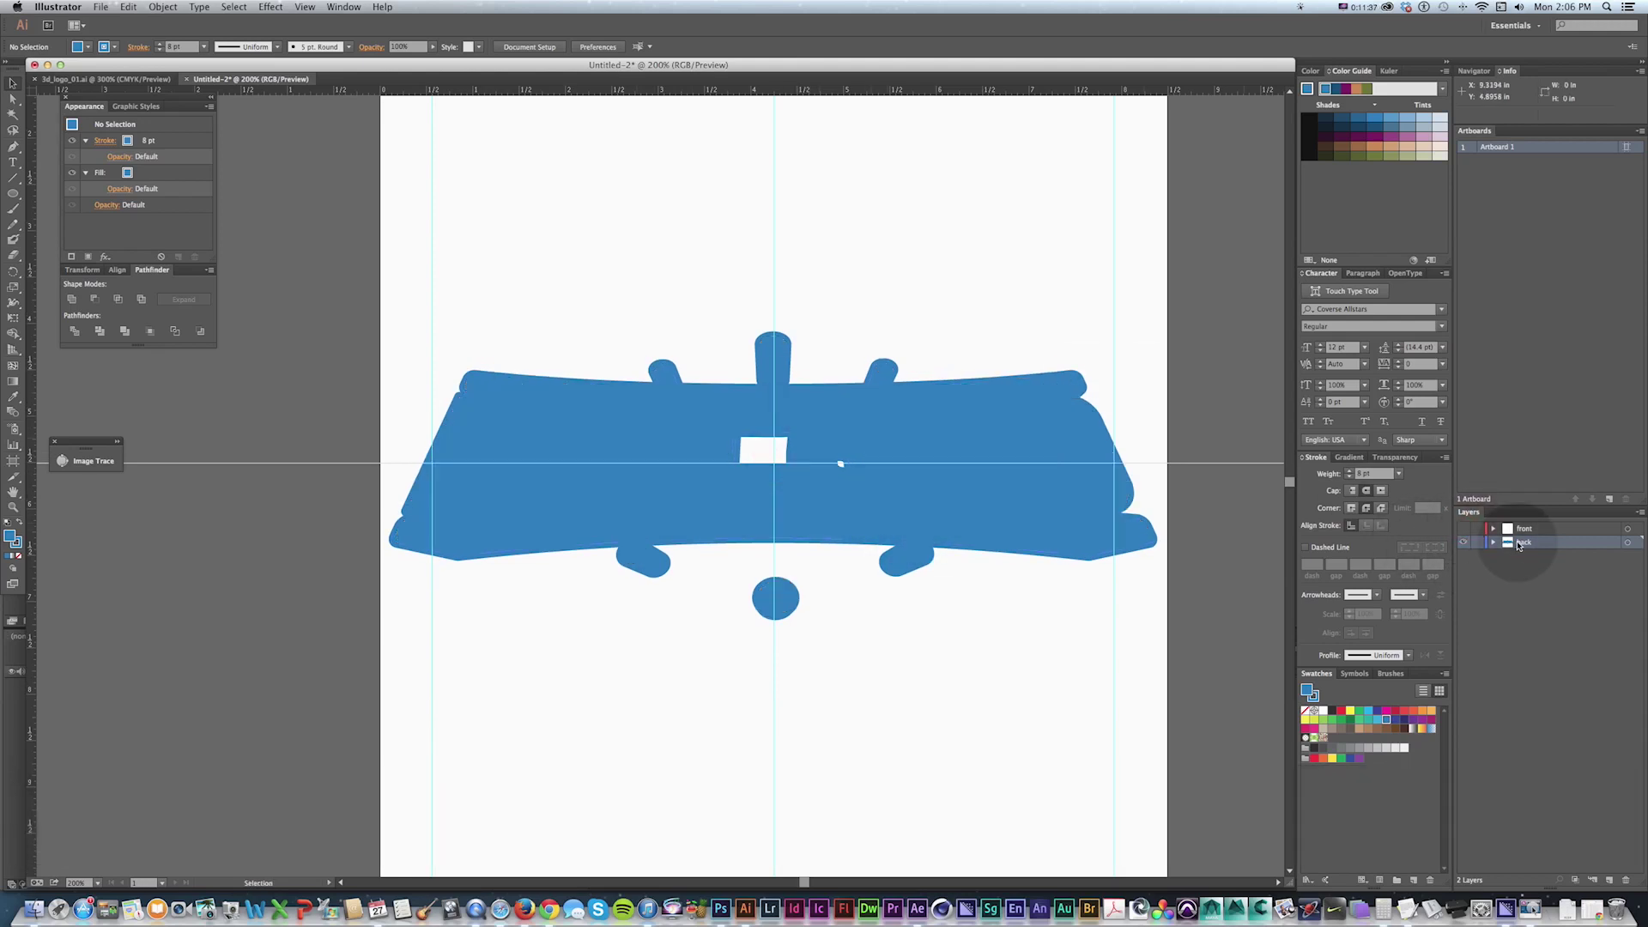
{"action": "key", "text": "v"}
{"action": "left_click", "coordinate": [945, 480]}
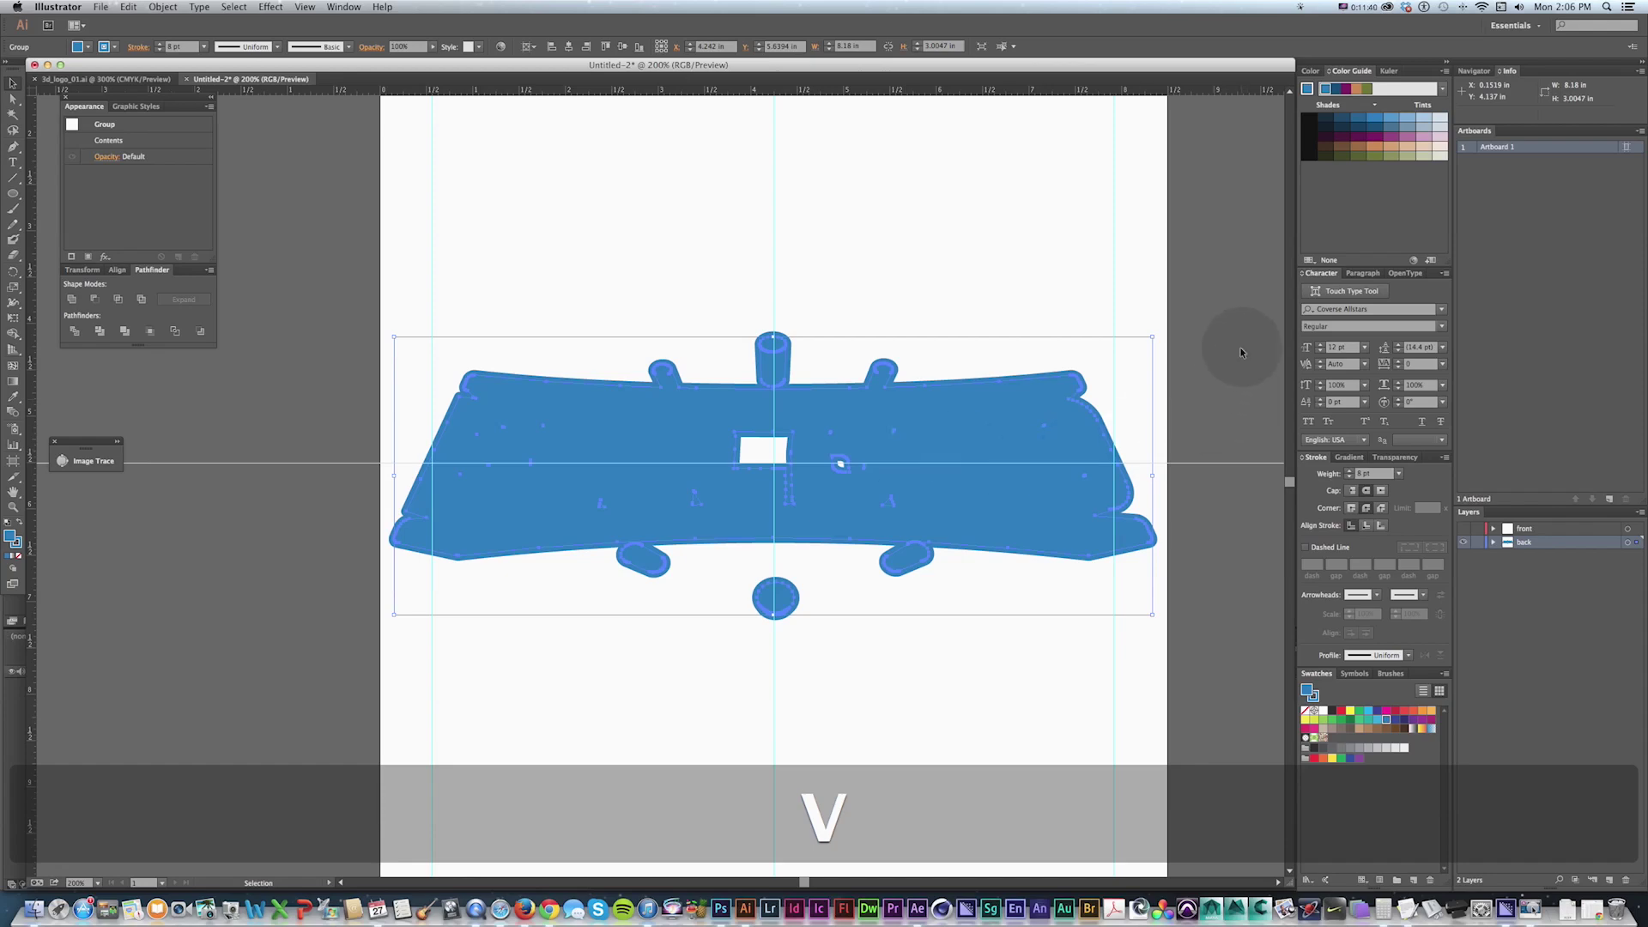
Step: Try scaling the whole logo down proportionally about its centre to about 3.15 in wide, and undo the scaling
{"action": "left_click", "coordinate": [1463, 528]}
{"action": "key", "text": "v"}
{"action": "left_click_drag", "start_coordinate": [1167, 311], "coordinate": [260, 634]}
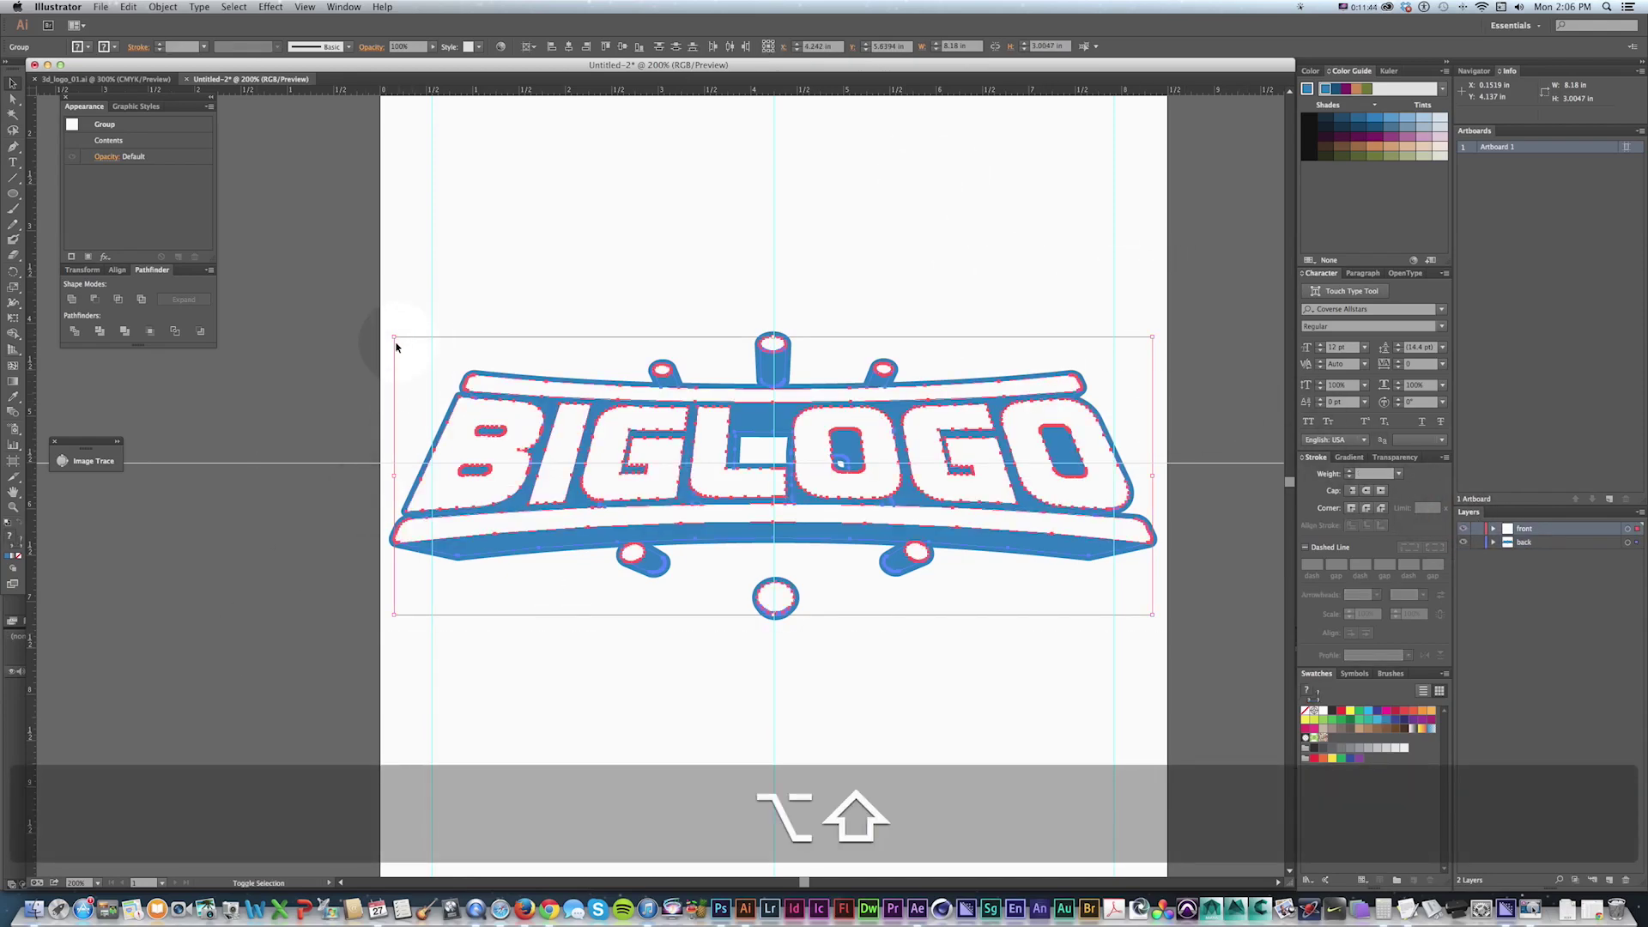
{"action": "left_click_drag", "start_coordinate": [395, 340], "coordinate": [618, 415]}
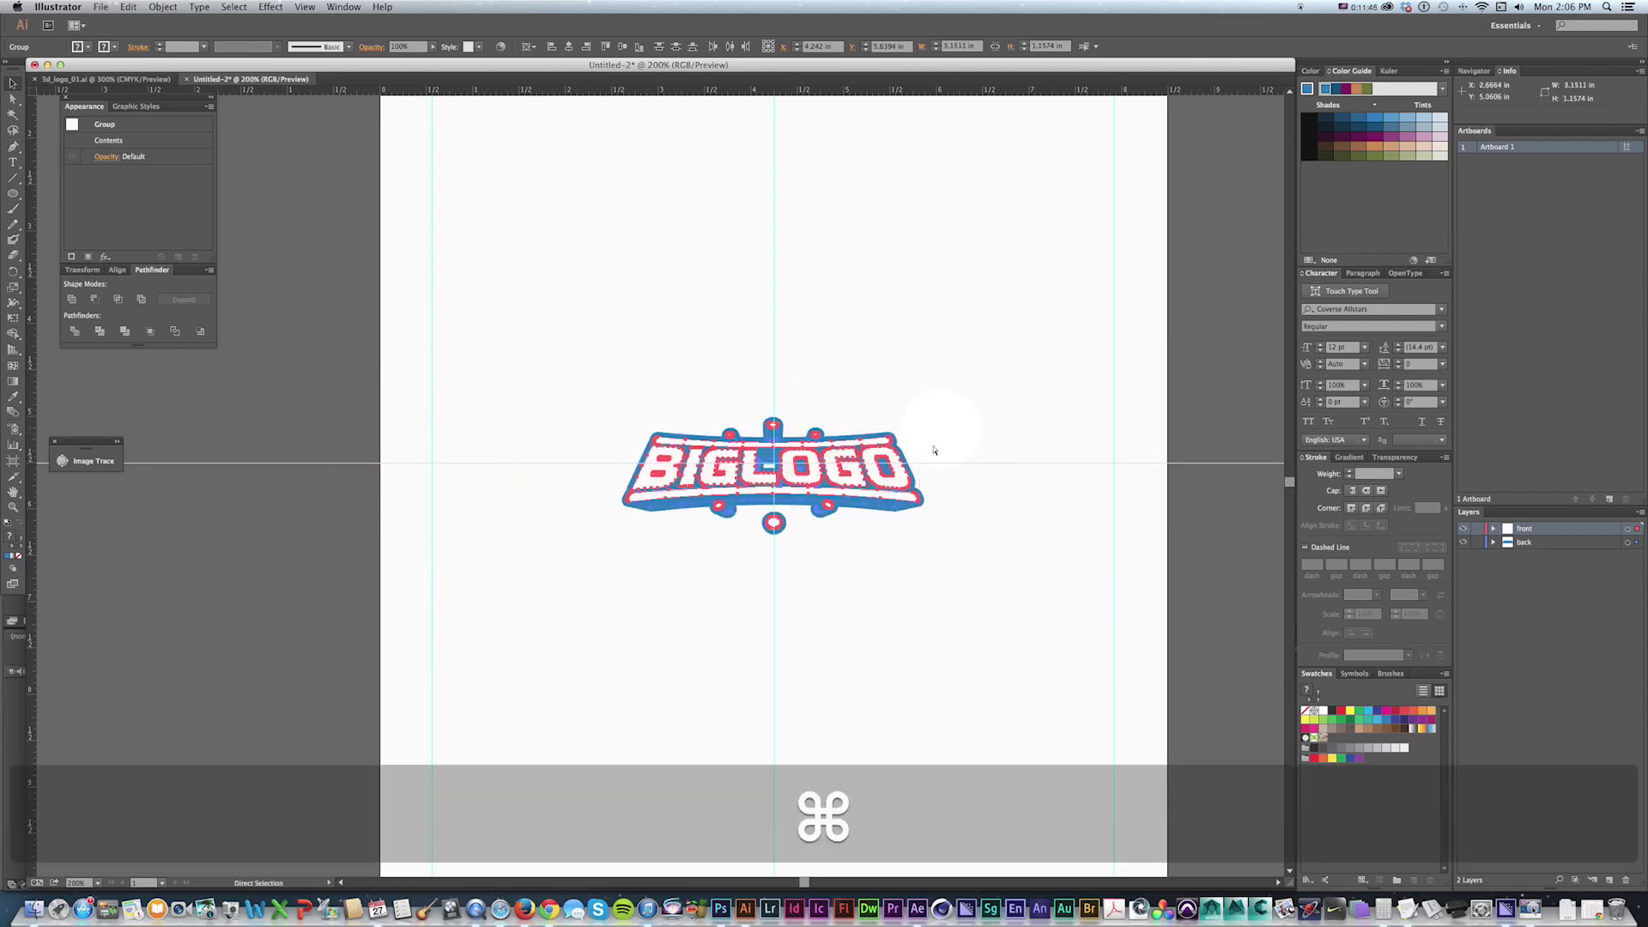
{"action": "key", "text": "super+z"}
{"action": "left_click", "coordinate": [1074, 589]}
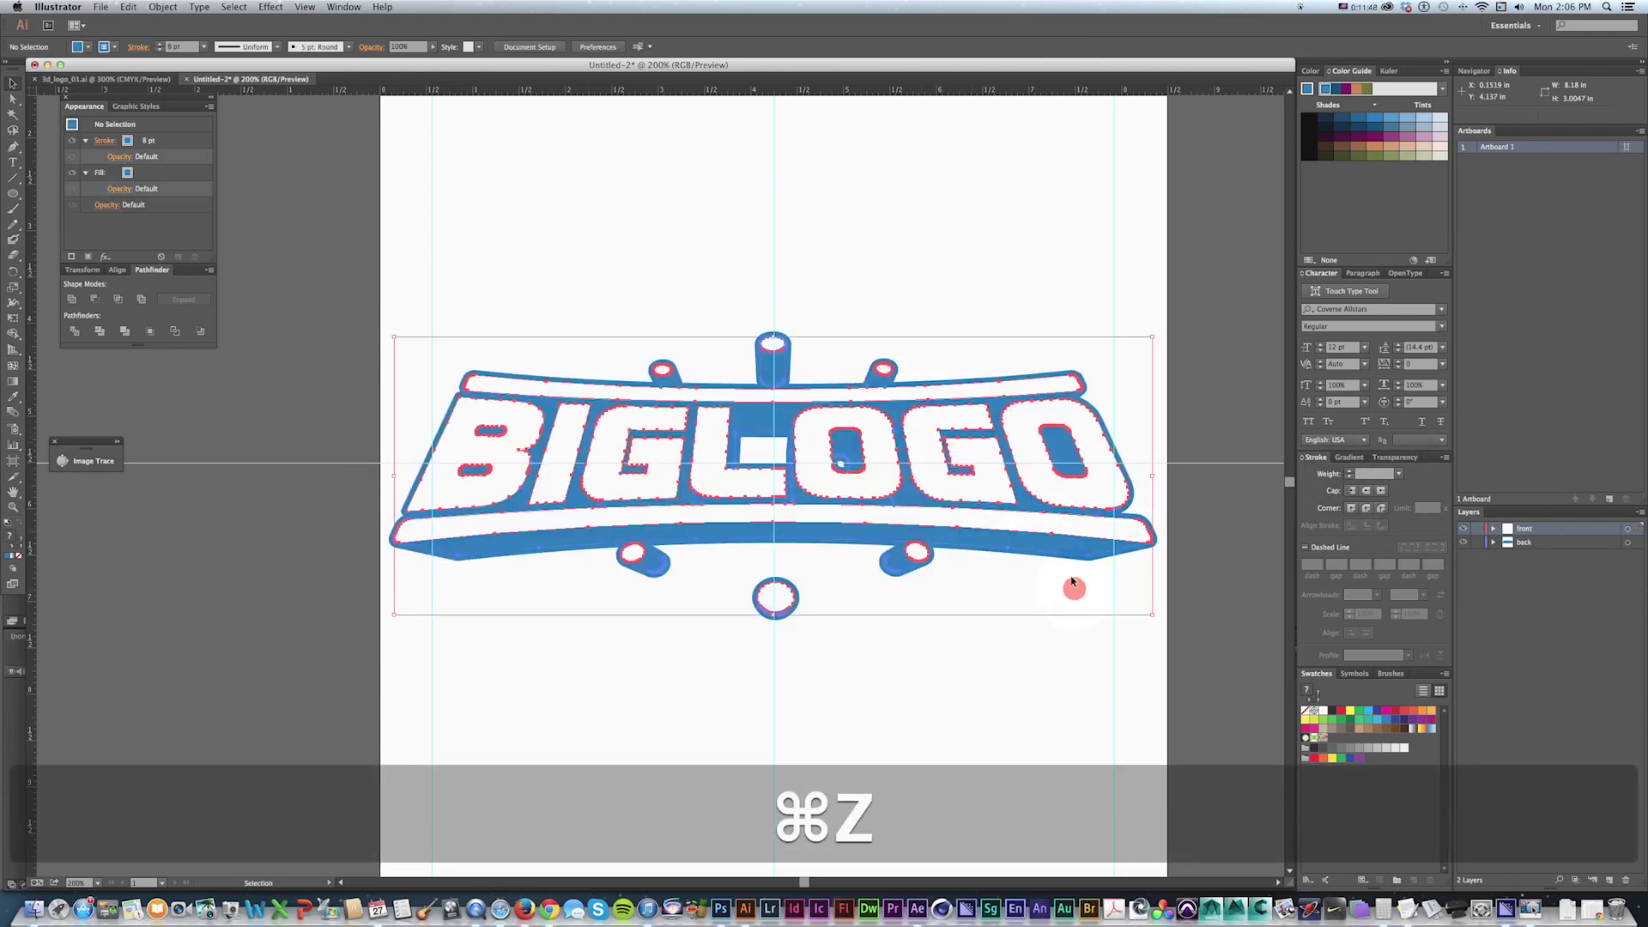
Step: Isolate the back shape, apply Outline Stroke to it, and unite the resulting pieces with Pathfinder
{"action": "left_click", "coordinate": [1112, 547]}
{"action": "left_click", "coordinate": [1462, 528]}
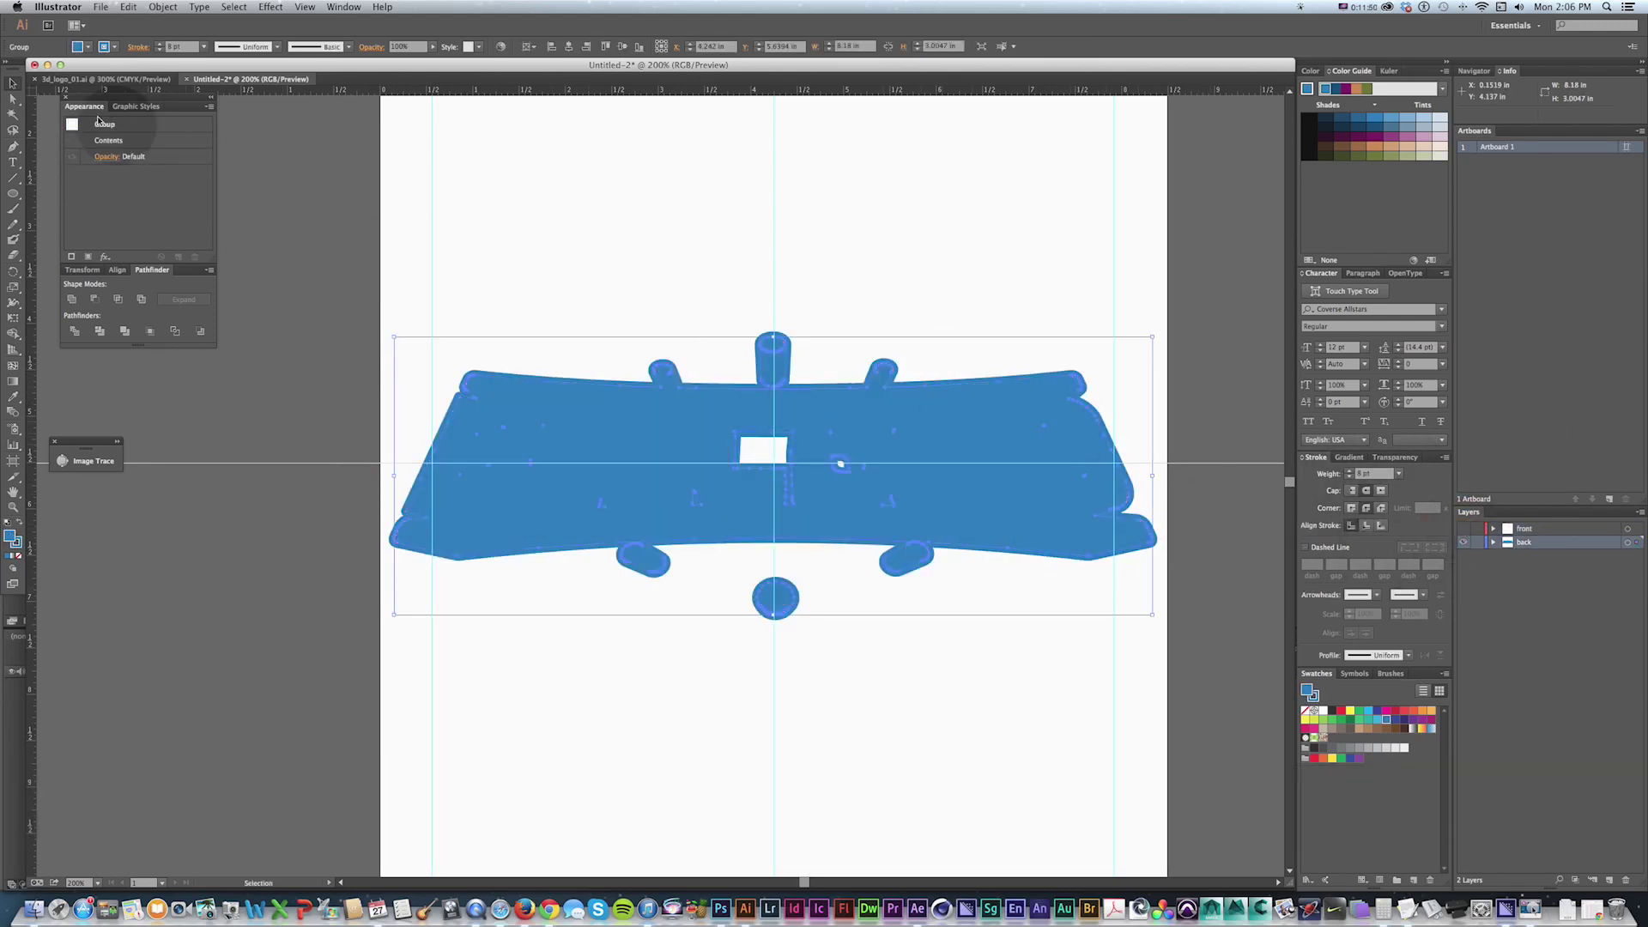
{"action": "left_click", "coordinate": [152, 6]}
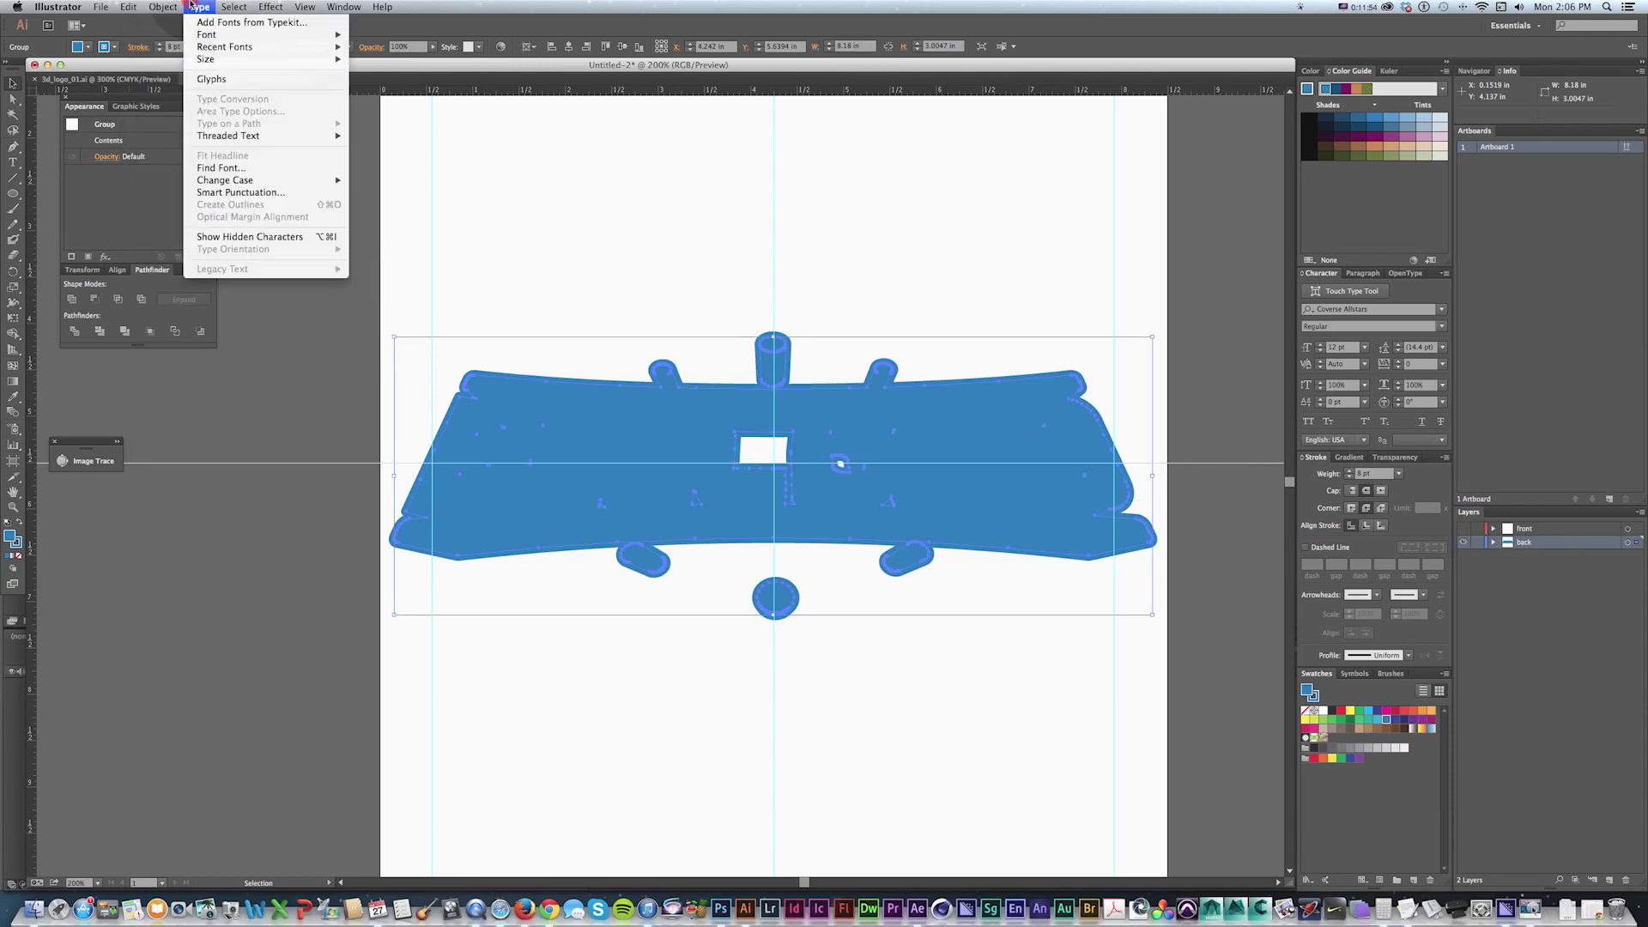
{"action": "mouse_move", "coordinate": [171, 249]}
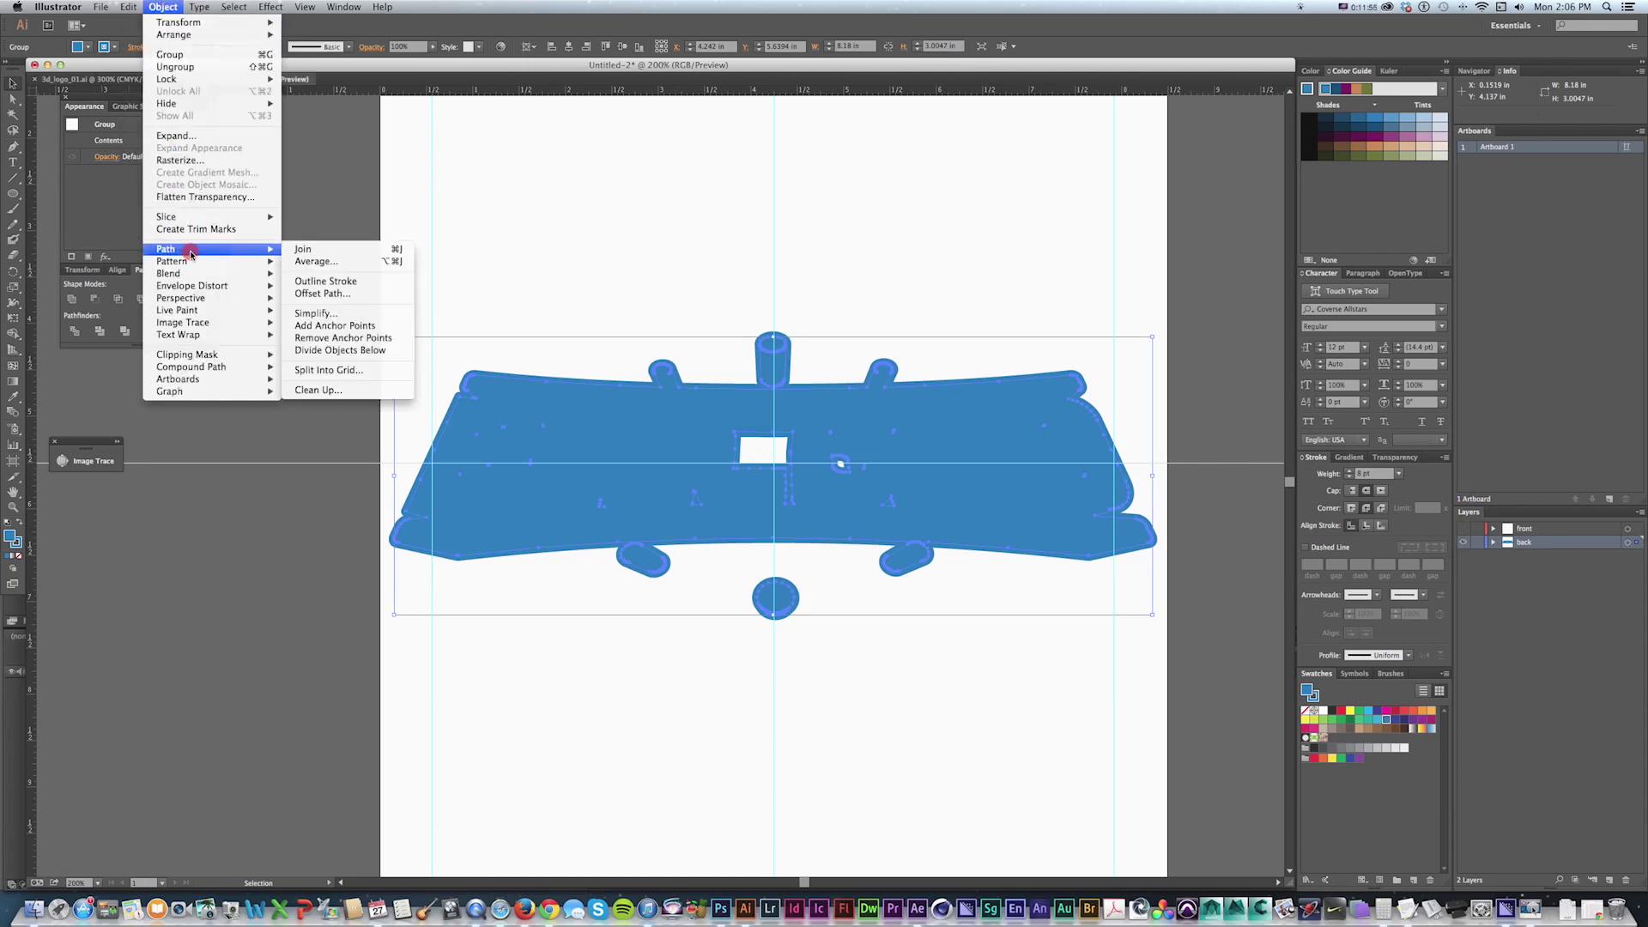
{"action": "left_click", "coordinate": [318, 281]}
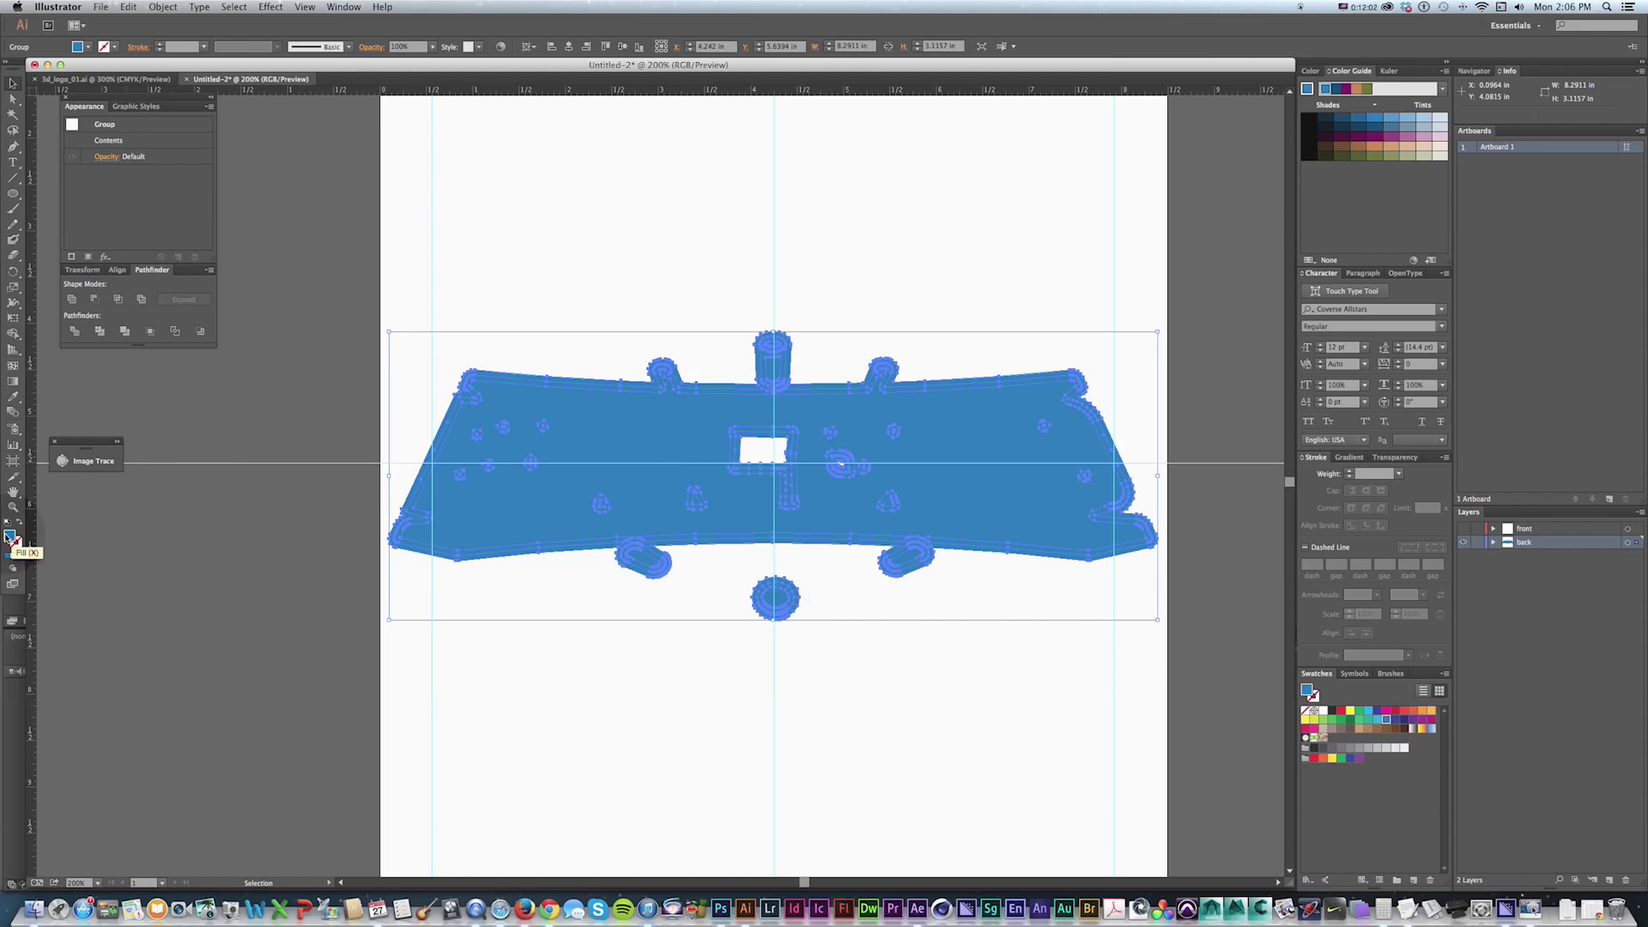
{"action": "left_click", "coordinate": [72, 299]}
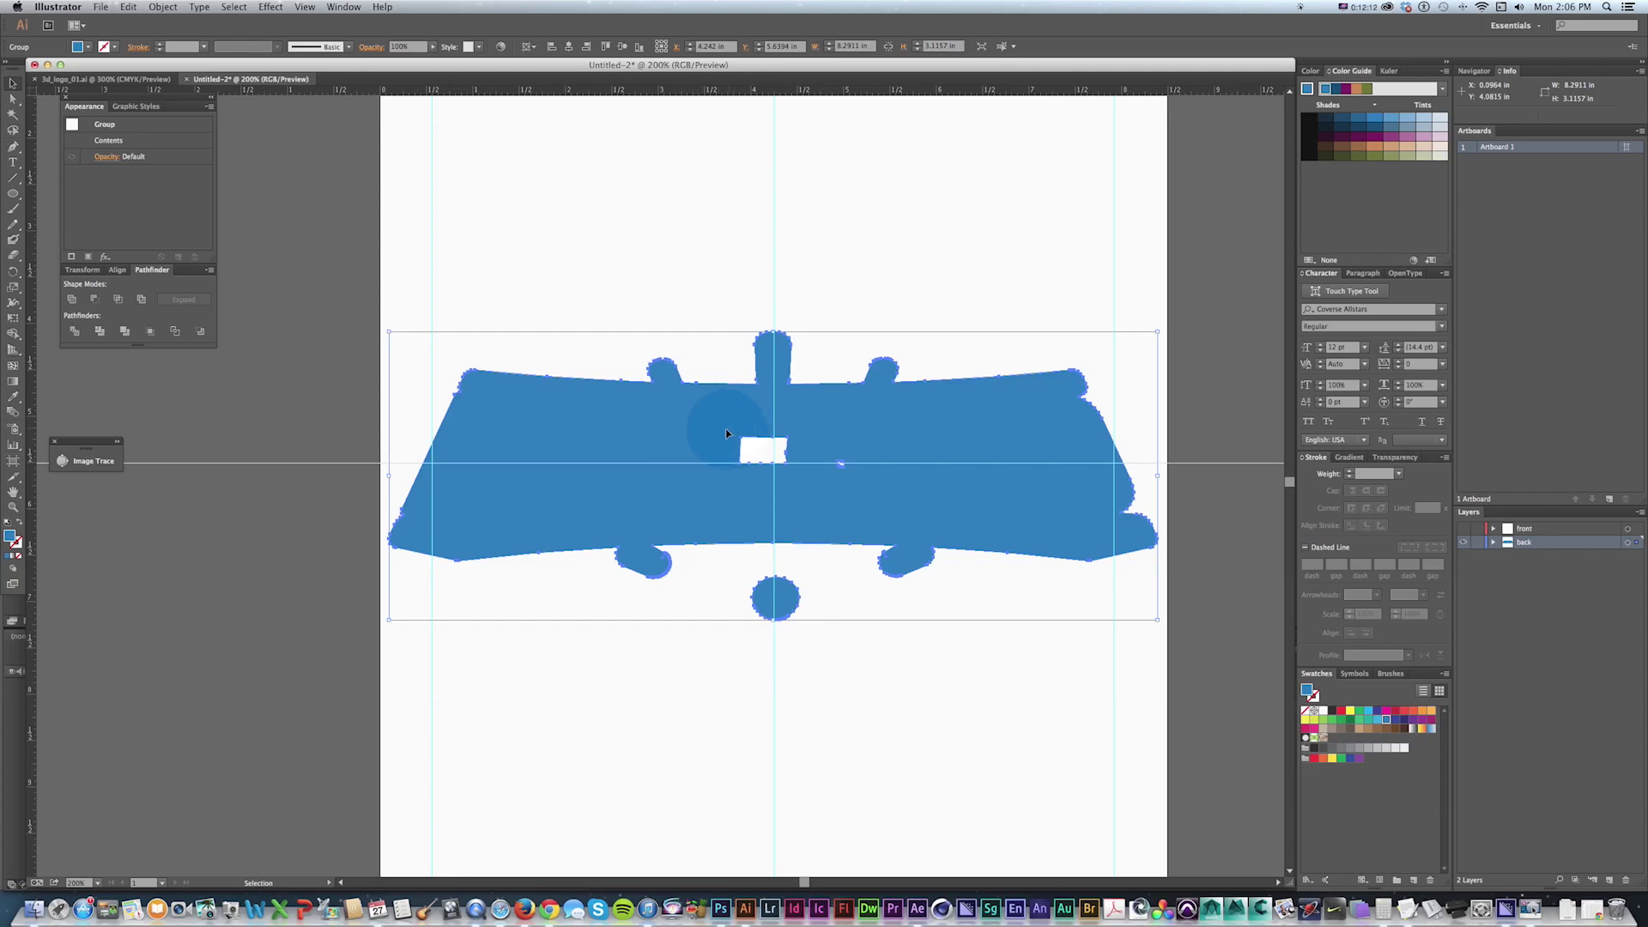
Step: Cover the back shape's inner holes with a rectangle about 3.26 by 0.94 in and unite it with the shape
{"action": "key", "text": "m"}
{"action": "left_click_drag", "start_coordinate": [668, 415], "coordinate": [998, 503]}
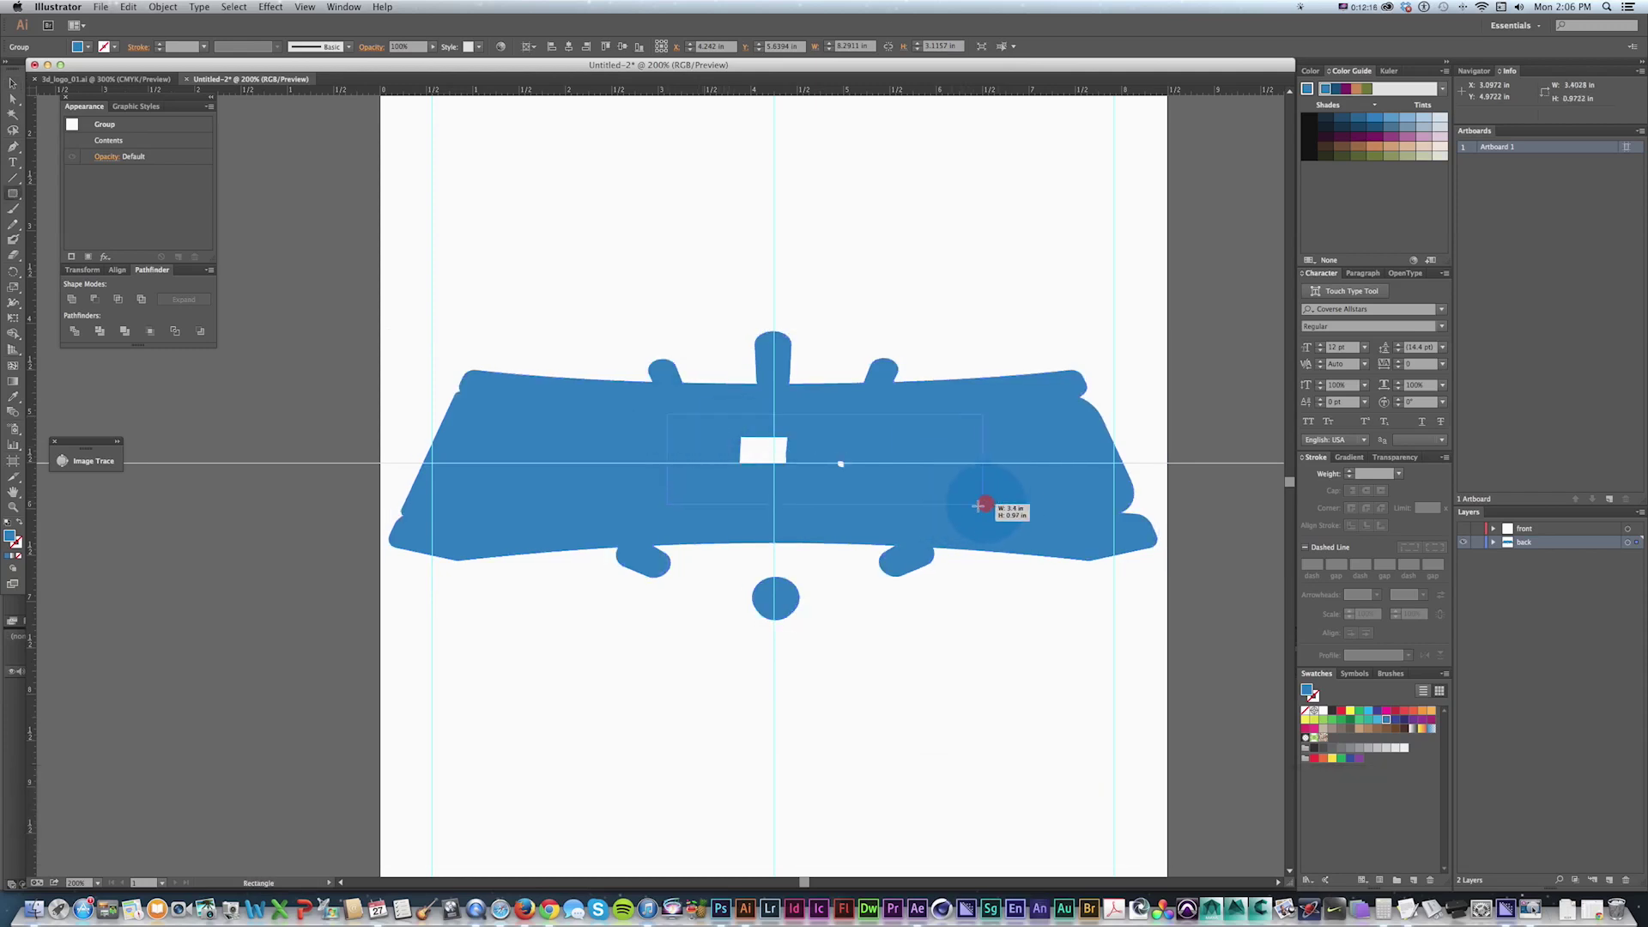
{"action": "left_click_drag", "start_coordinate": [969, 501], "coordinate": [968, 501]}
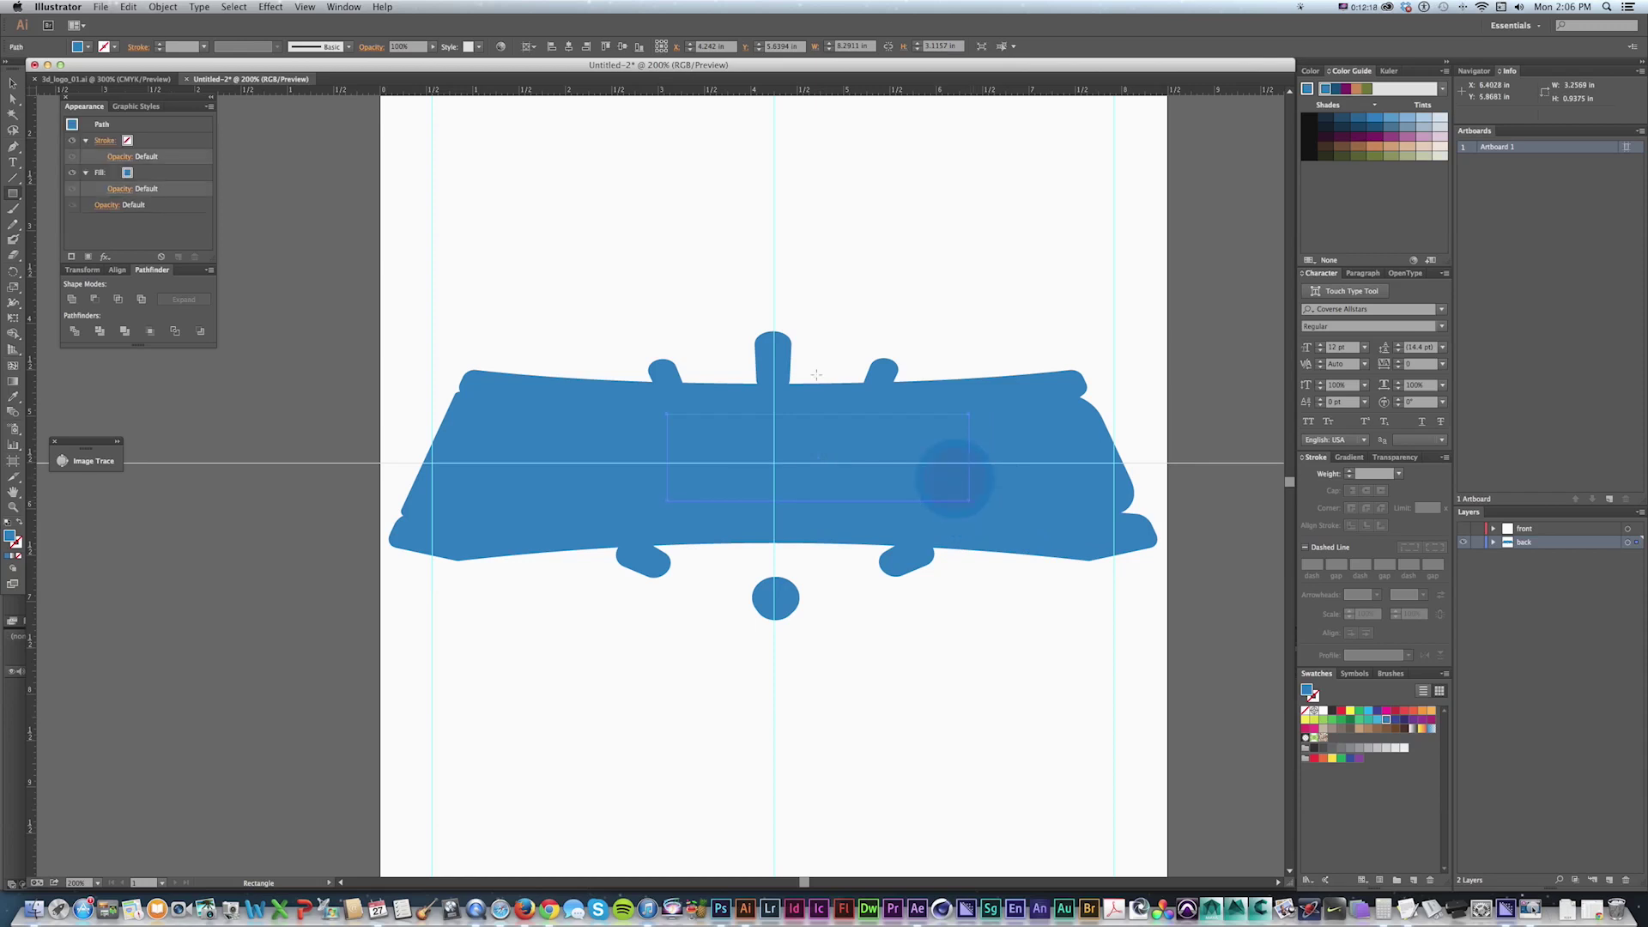
{"action": "key", "text": "v"}
{"action": "left_click_drag", "start_coordinate": [1052, 289], "coordinate": [464, 652]}
{"action": "left_click", "coordinate": [72, 300]}
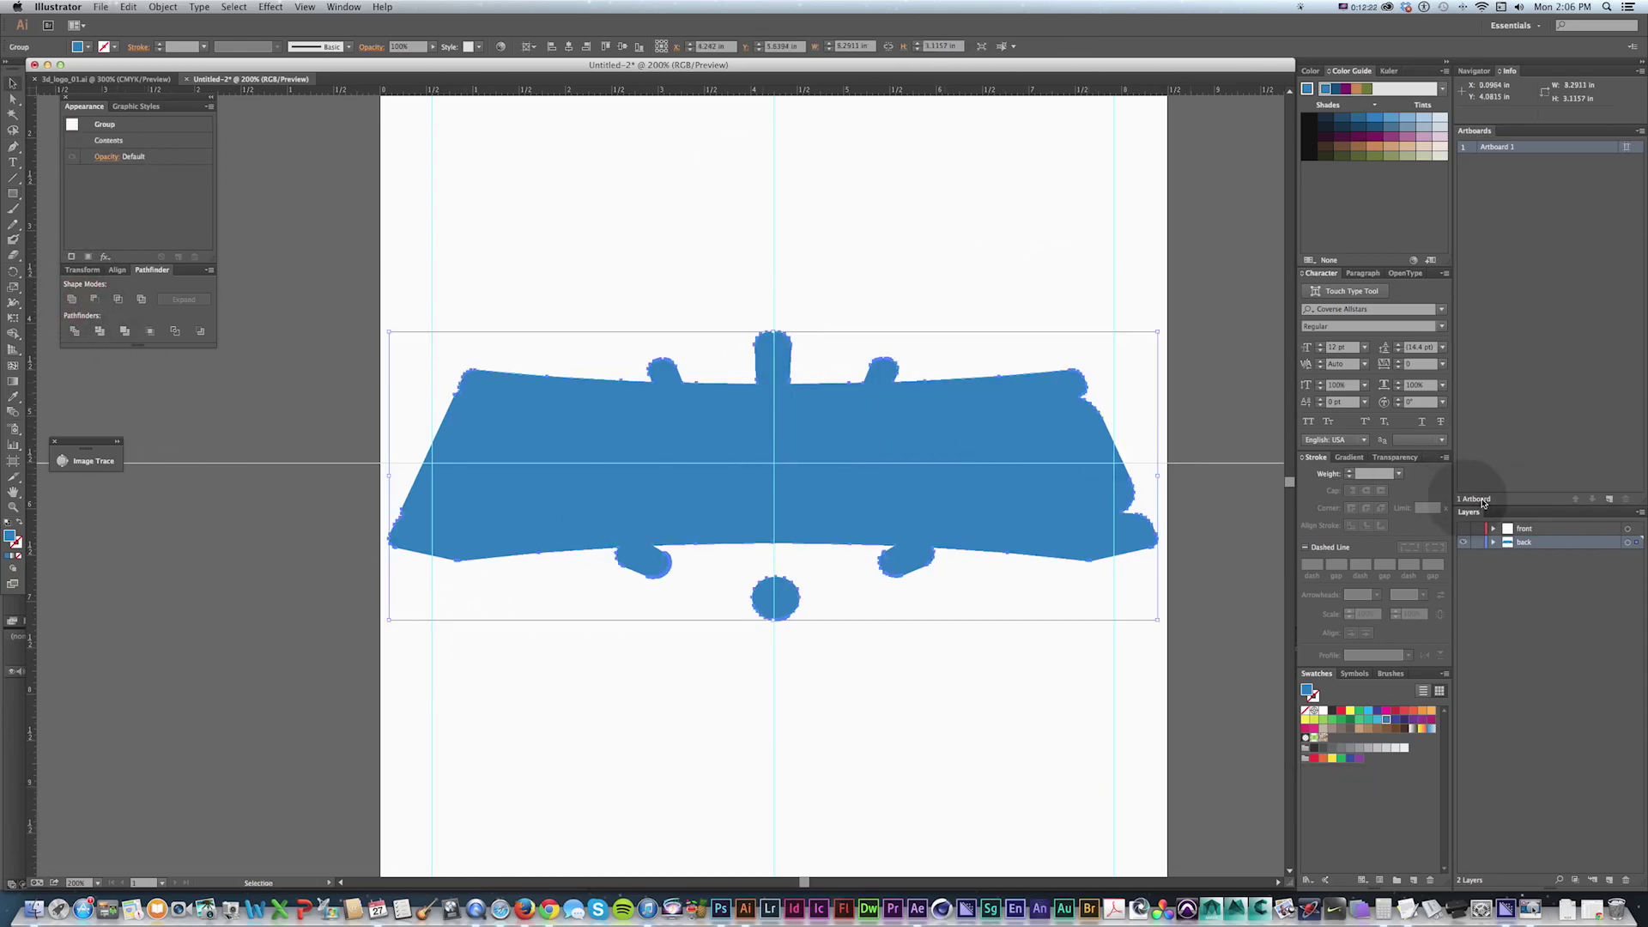
Step: Show the front layer over the filled back shape and check the complete logo
{"action": "left_click", "coordinate": [1465, 544]}
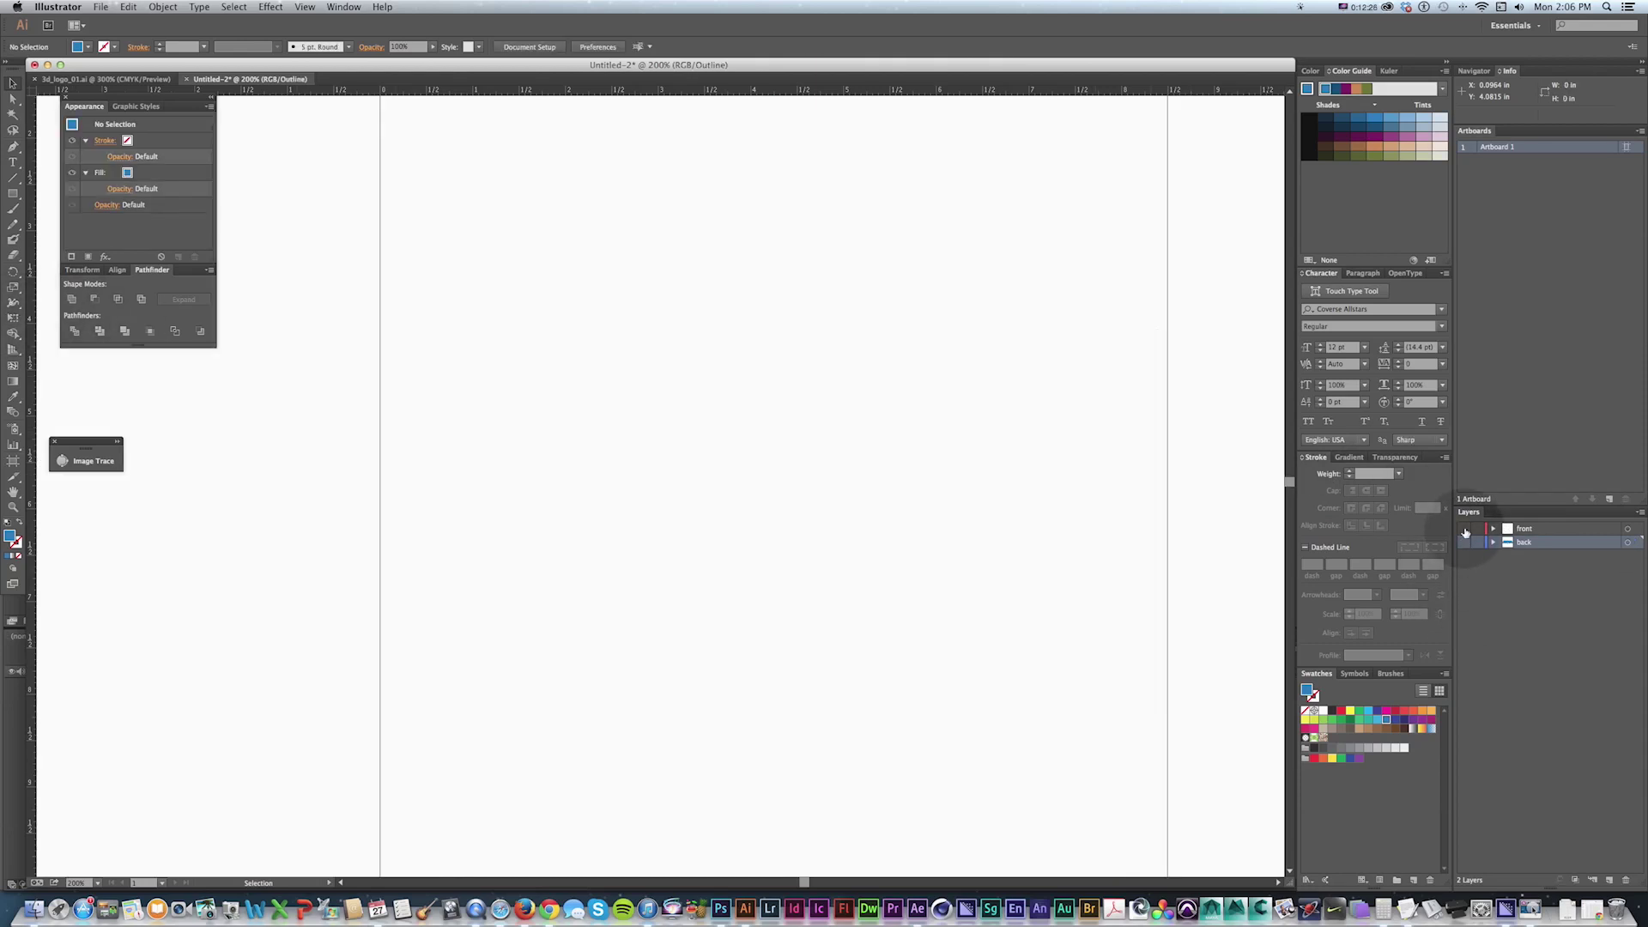
{"action": "left_click", "coordinate": [1464, 542]}
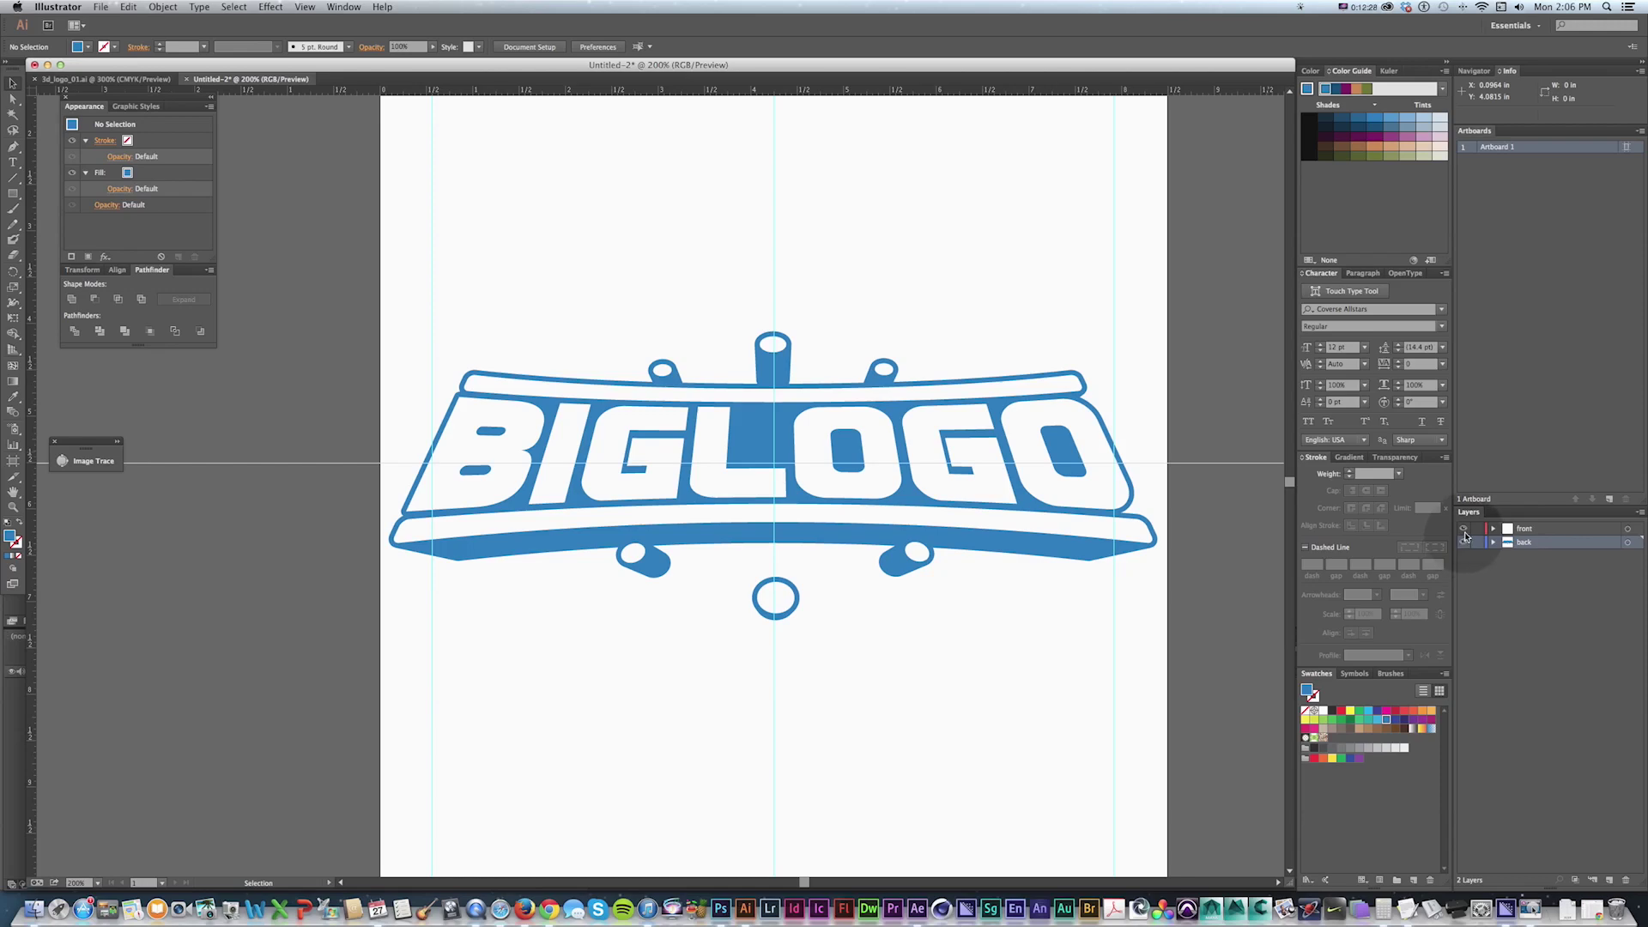
{"action": "left_click", "coordinate": [1464, 529]}
{"action": "left_click", "coordinate": [1465, 529]}
{"action": "key", "text": "space"}
{"action": "left_click_drag", "start_coordinate": [796, 513], "coordinate": [814, 542]}
{"action": "key", "text": "space"}
{"action": "mouse_move", "coordinate": [980, 582]}
{"action": "left_mouse_down"}
{"action": "mouse_move", "coordinate": [980, 530]}
{"action": "mouse_move", "coordinate": [983, 579]}
{"action": "left_mouse_up"}
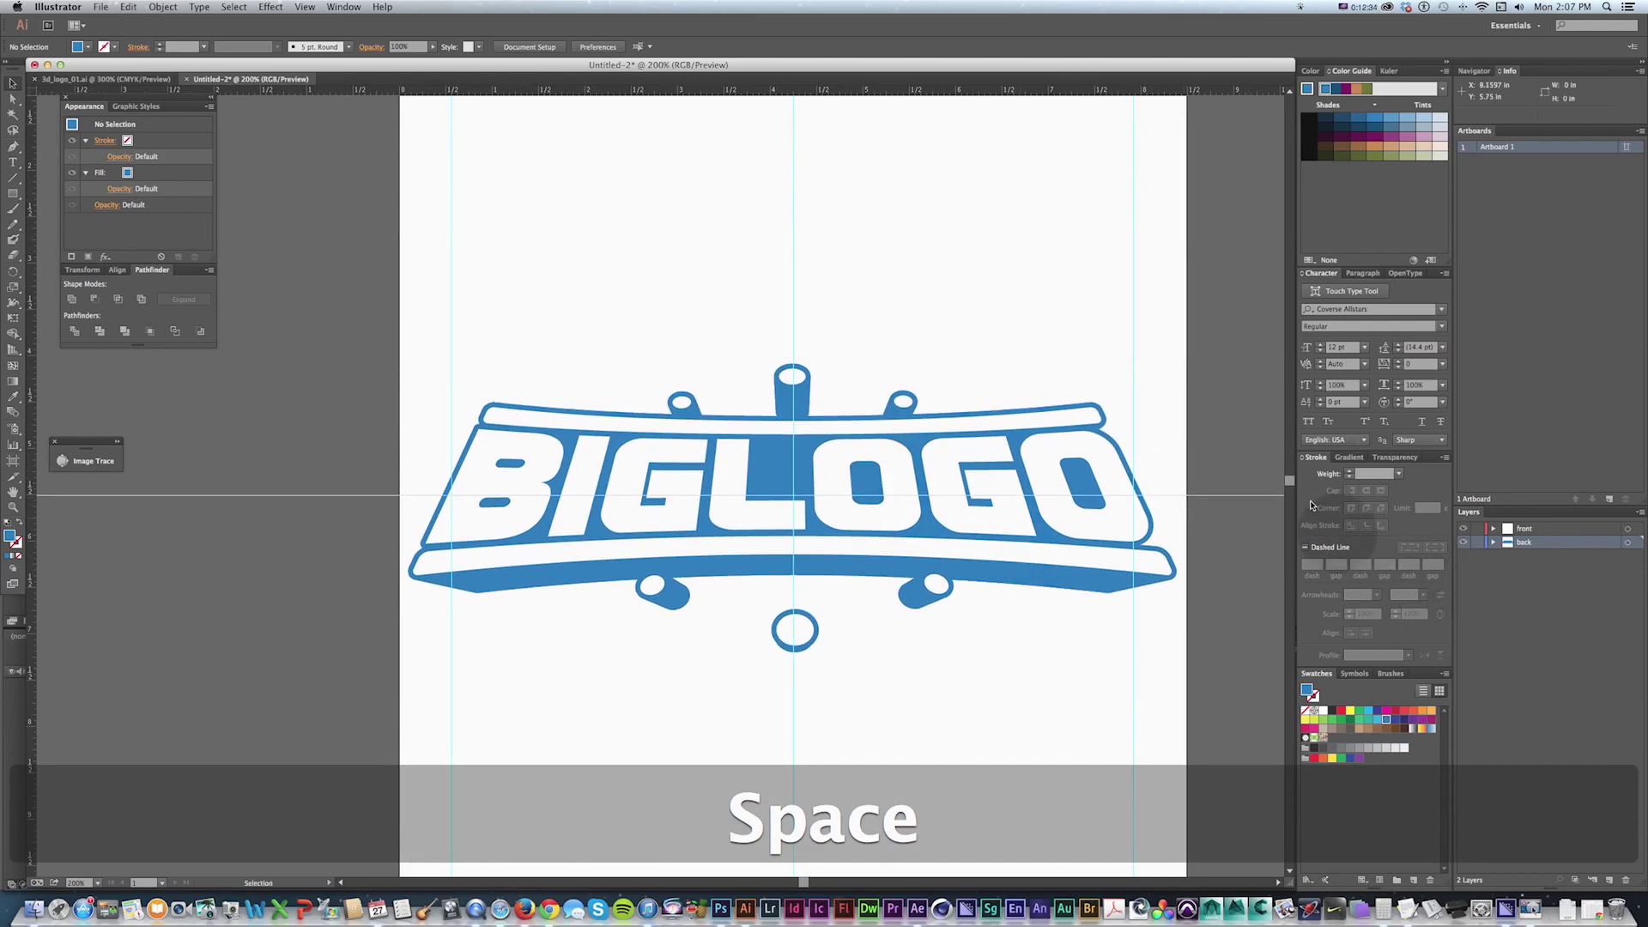
{"action": "key", "text": "space"}
{"action": "left_click_drag", "start_coordinate": [906, 478], "coordinate": [902, 480]}
Step: Select the whole logo on both layers and move it straight up to the top of the artboard
{"action": "left_click", "coordinate": [1016, 587]}
{"action": "key", "text": "space"}
{"action": "mouse_move", "coordinate": [1057, 552]}
{"action": "left_mouse_down"}
{"action": "mouse_move", "coordinate": [1089, 417]}
{"action": "mouse_move", "coordinate": [1043, 539]}
{"action": "mouse_move", "coordinate": [1049, 584]}
{"action": "left_mouse_up"}
{"action": "left_click_drag", "start_coordinate": [833, 383], "coordinate": [795, 416]}
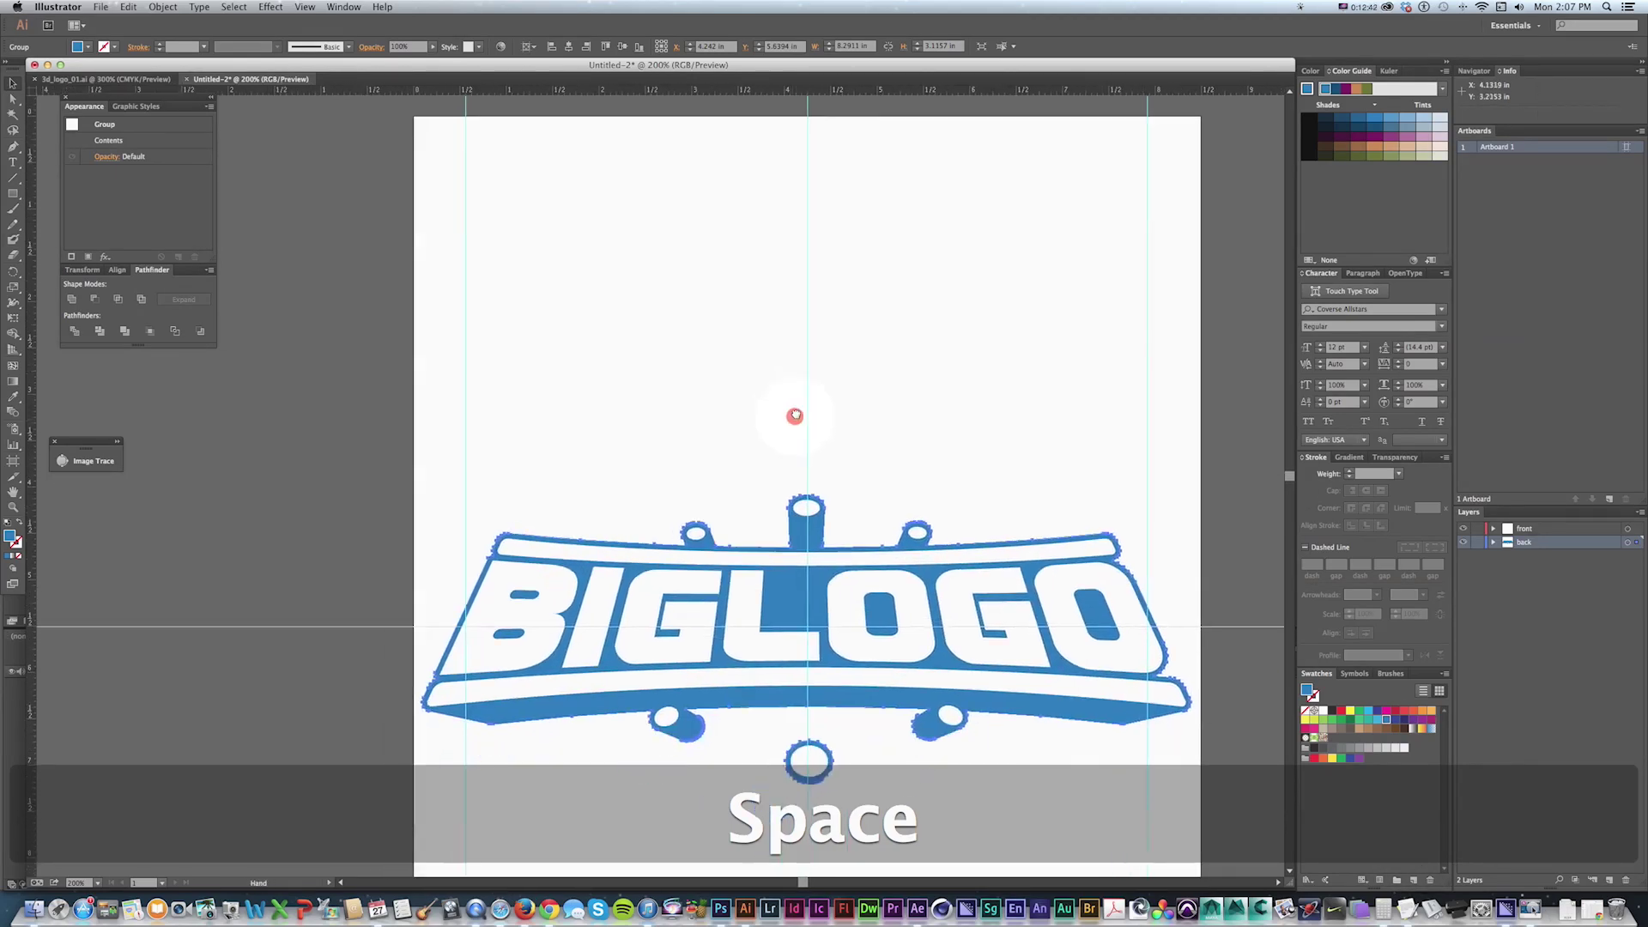
{"action": "left_click_drag", "start_coordinate": [415, 447], "coordinate": [1189, 796]}
{"action": "key", "text": "v"}
{"action": "left_click_drag", "start_coordinate": [979, 684], "coordinate": [970, 331]}
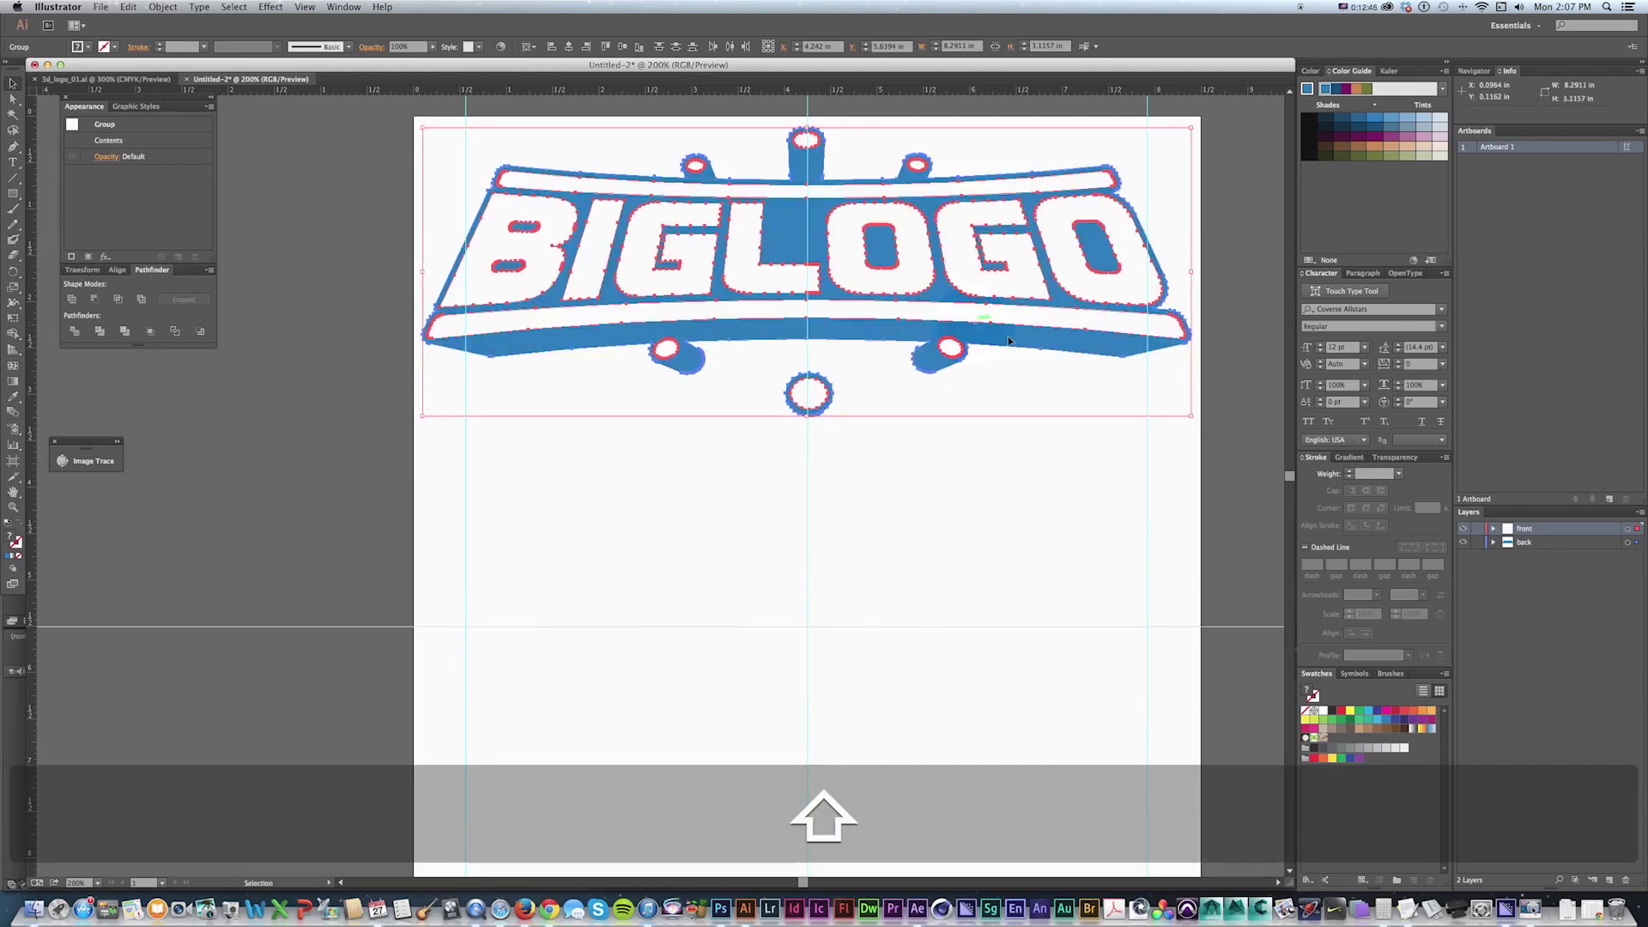
Step: Duplicate the whole logo, both front and back shapes, straight down to directly below the original
{"action": "left_click", "coordinate": [1010, 407]}
{"action": "left_click_drag", "start_coordinate": [1193, 497], "coordinate": [494, 116]}
{"action": "key", "text": "v"}
{"action": "left_click_drag", "start_coordinate": [815, 393], "coordinate": [822, 725]}
{"action": "key", "text": "alt"}
{"action": "key", "text": "space"}
{"action": "left_click_drag", "start_coordinate": [966, 722], "coordinate": [973, 661]}
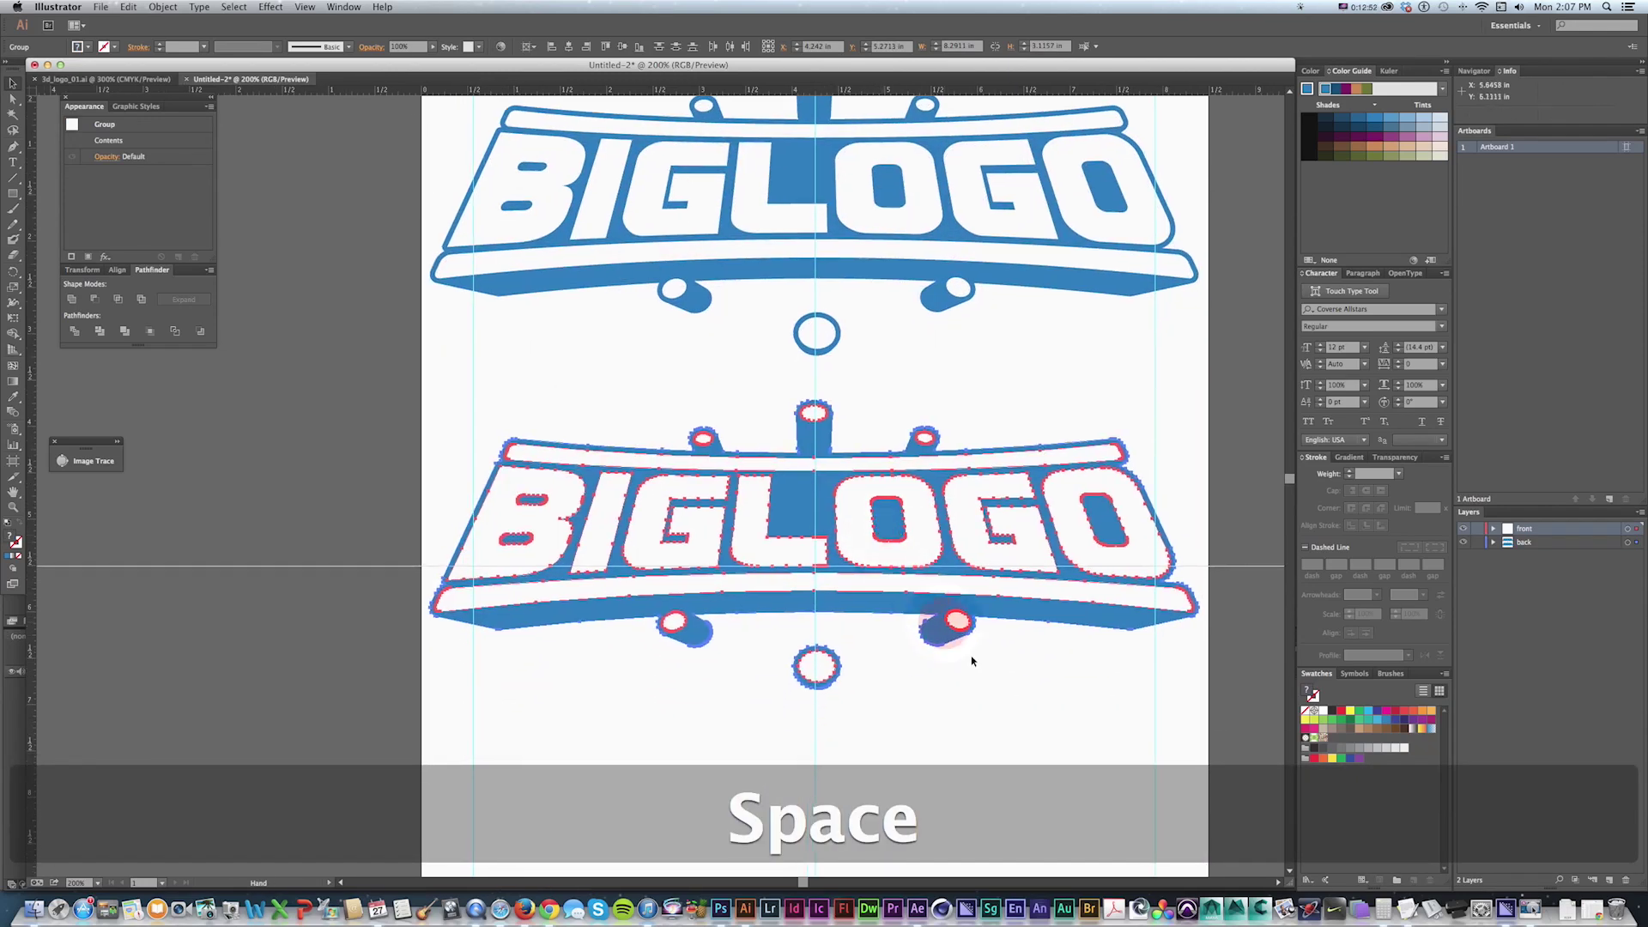
Step: Select the lower logo's blue back shape and try red and orange-red fills on it, ending with a deeper red
{"action": "left_click", "coordinate": [1010, 638]}
{"action": "left_click", "coordinate": [1025, 625]}
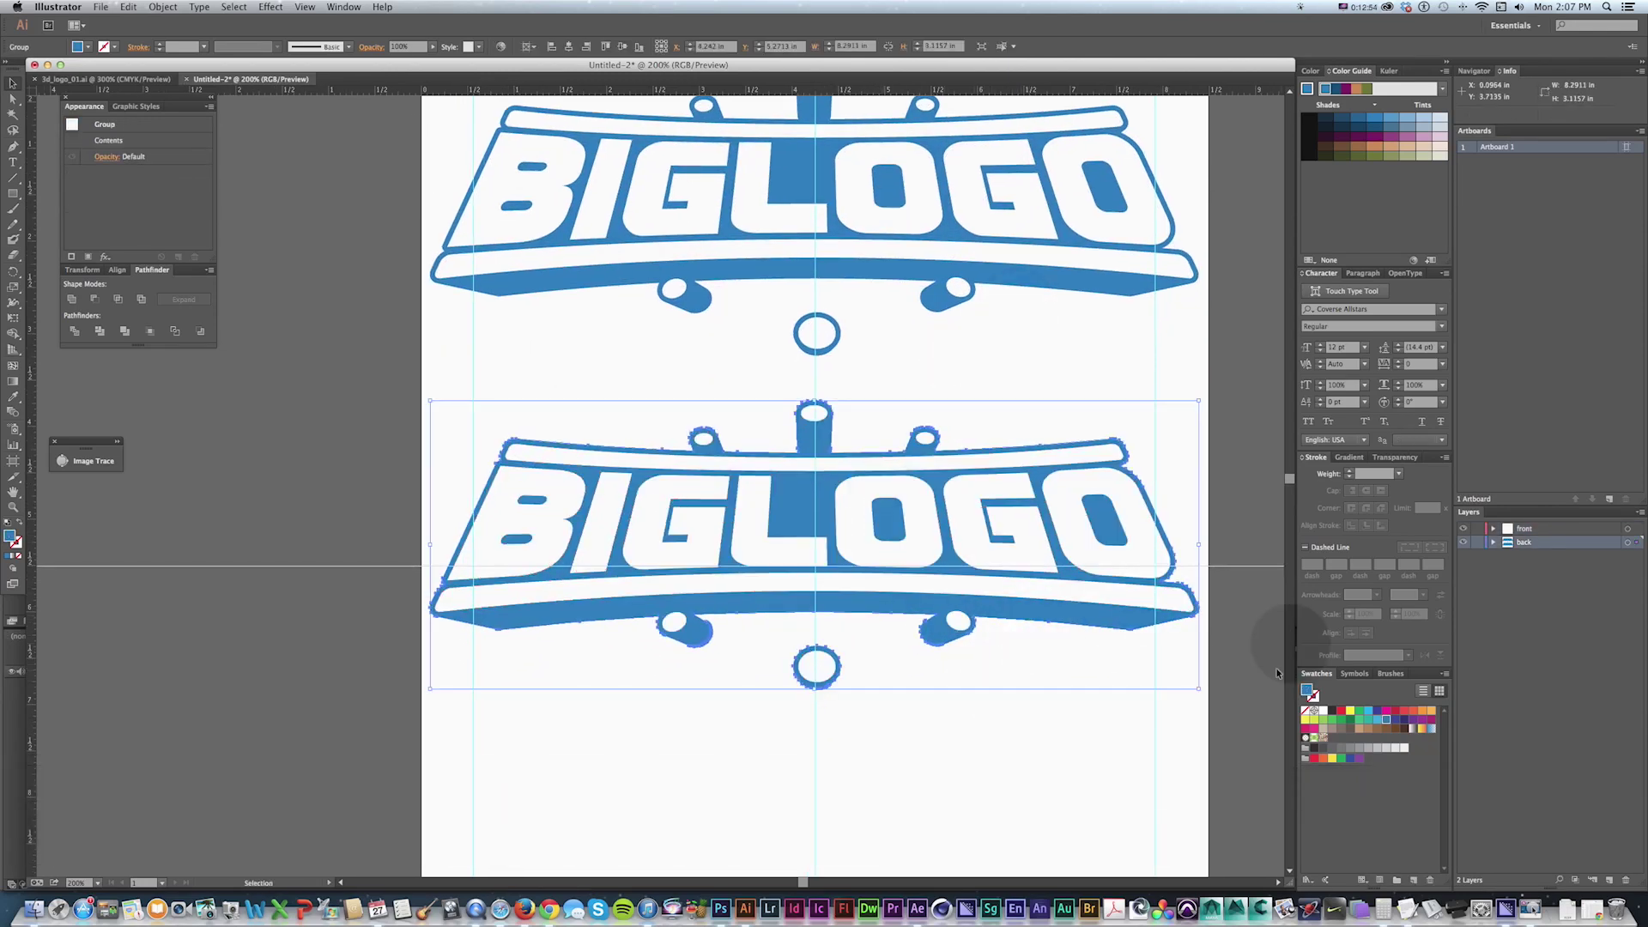
{"action": "left_click", "coordinate": [1404, 712]}
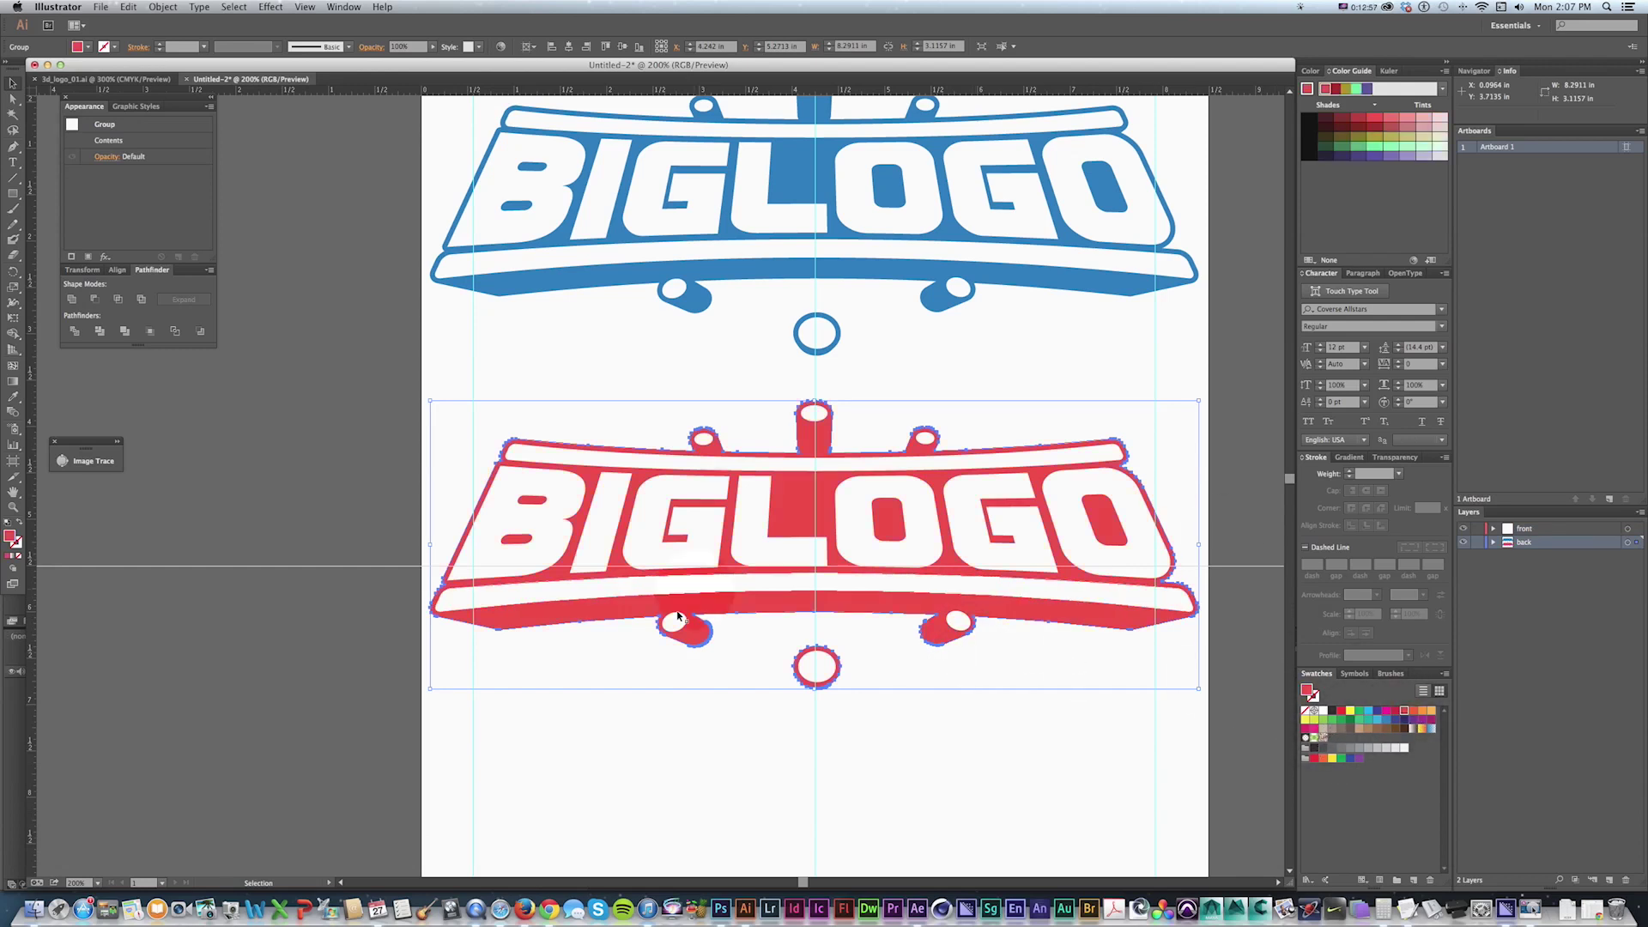
{"action": "left_click", "coordinate": [1413, 711]}
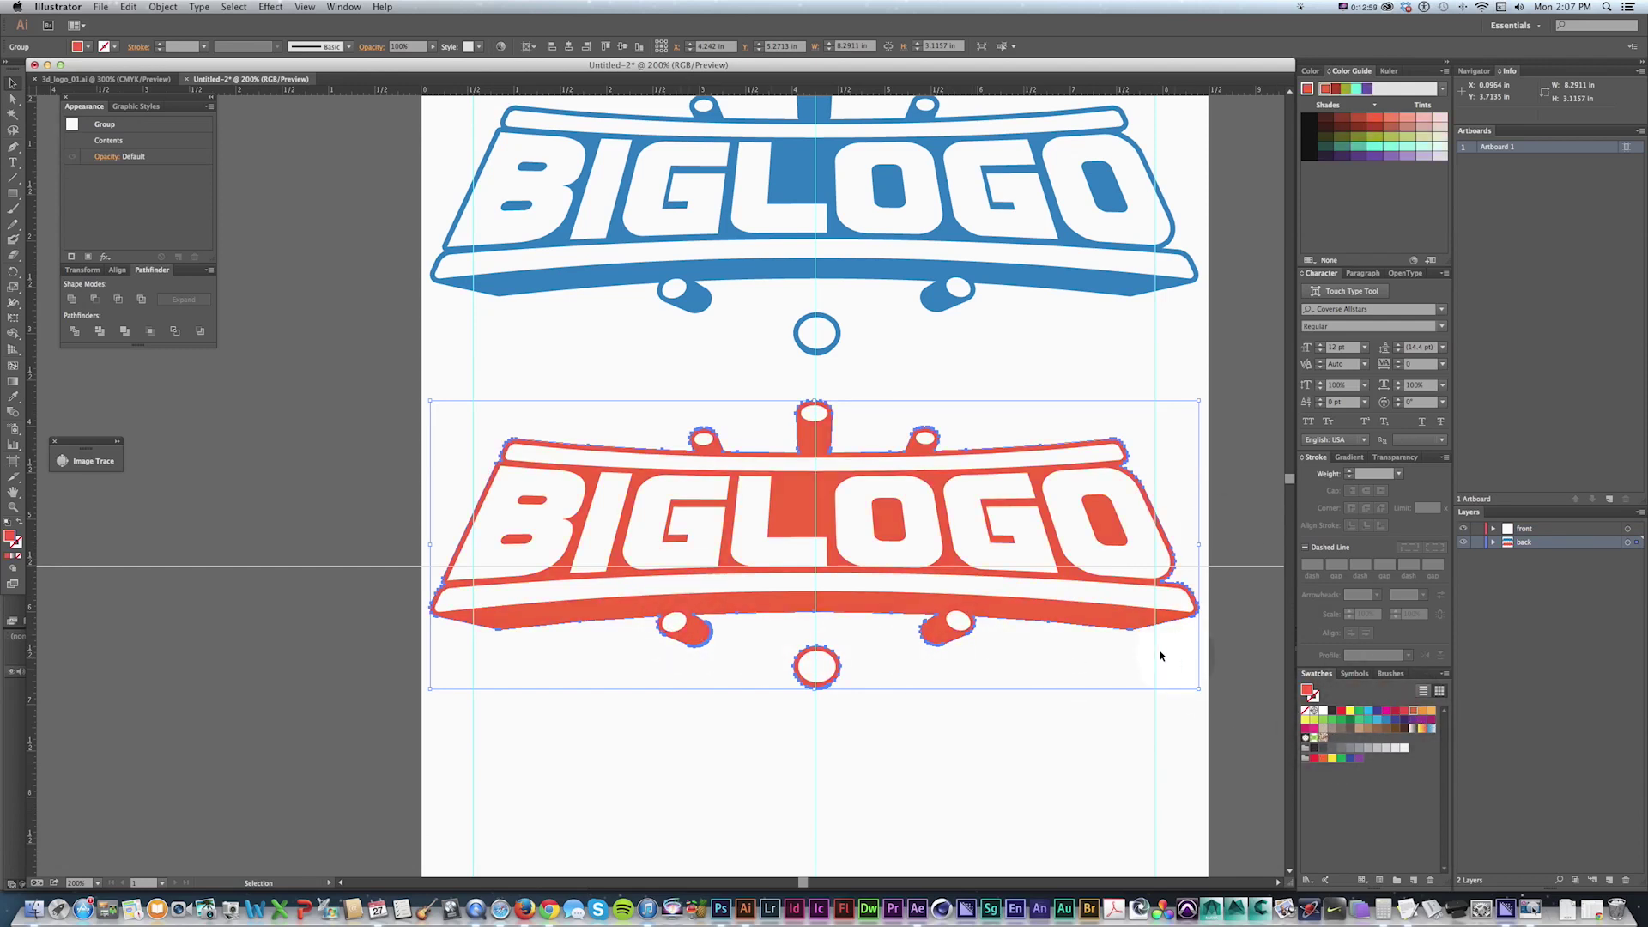
{"action": "double_click", "coordinate": [11, 536]}
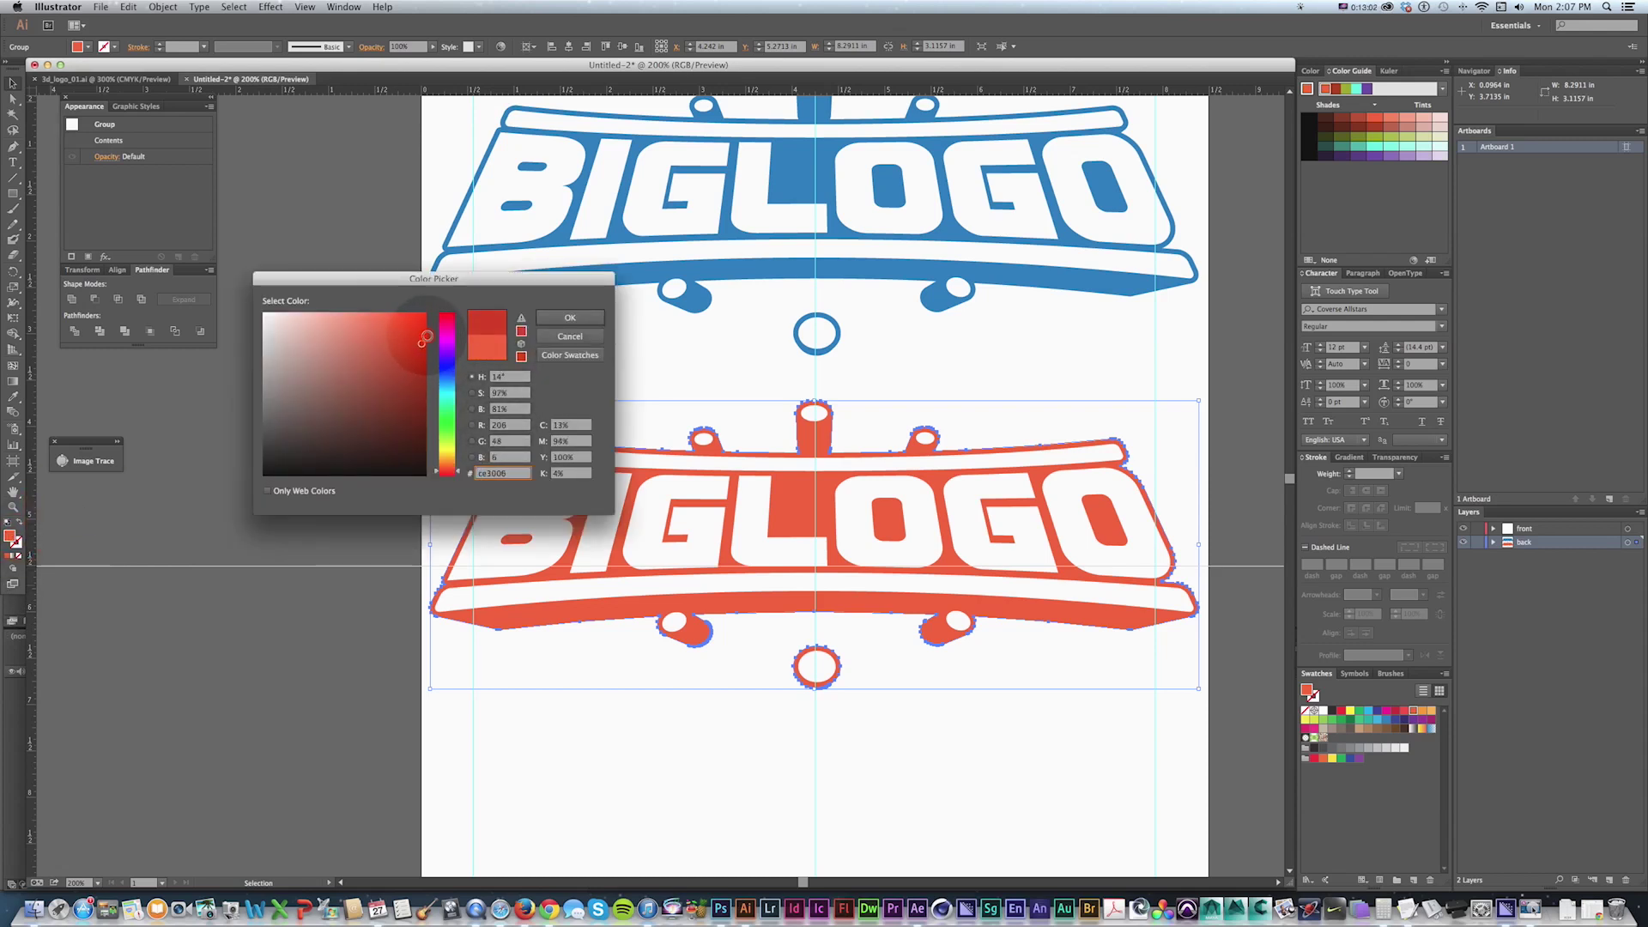
{"action": "left_click", "coordinate": [549, 318]}
{"action": "key", "text": "space"}
{"action": "left_click_drag", "start_coordinate": [795, 365], "coordinate": [764, 352]}
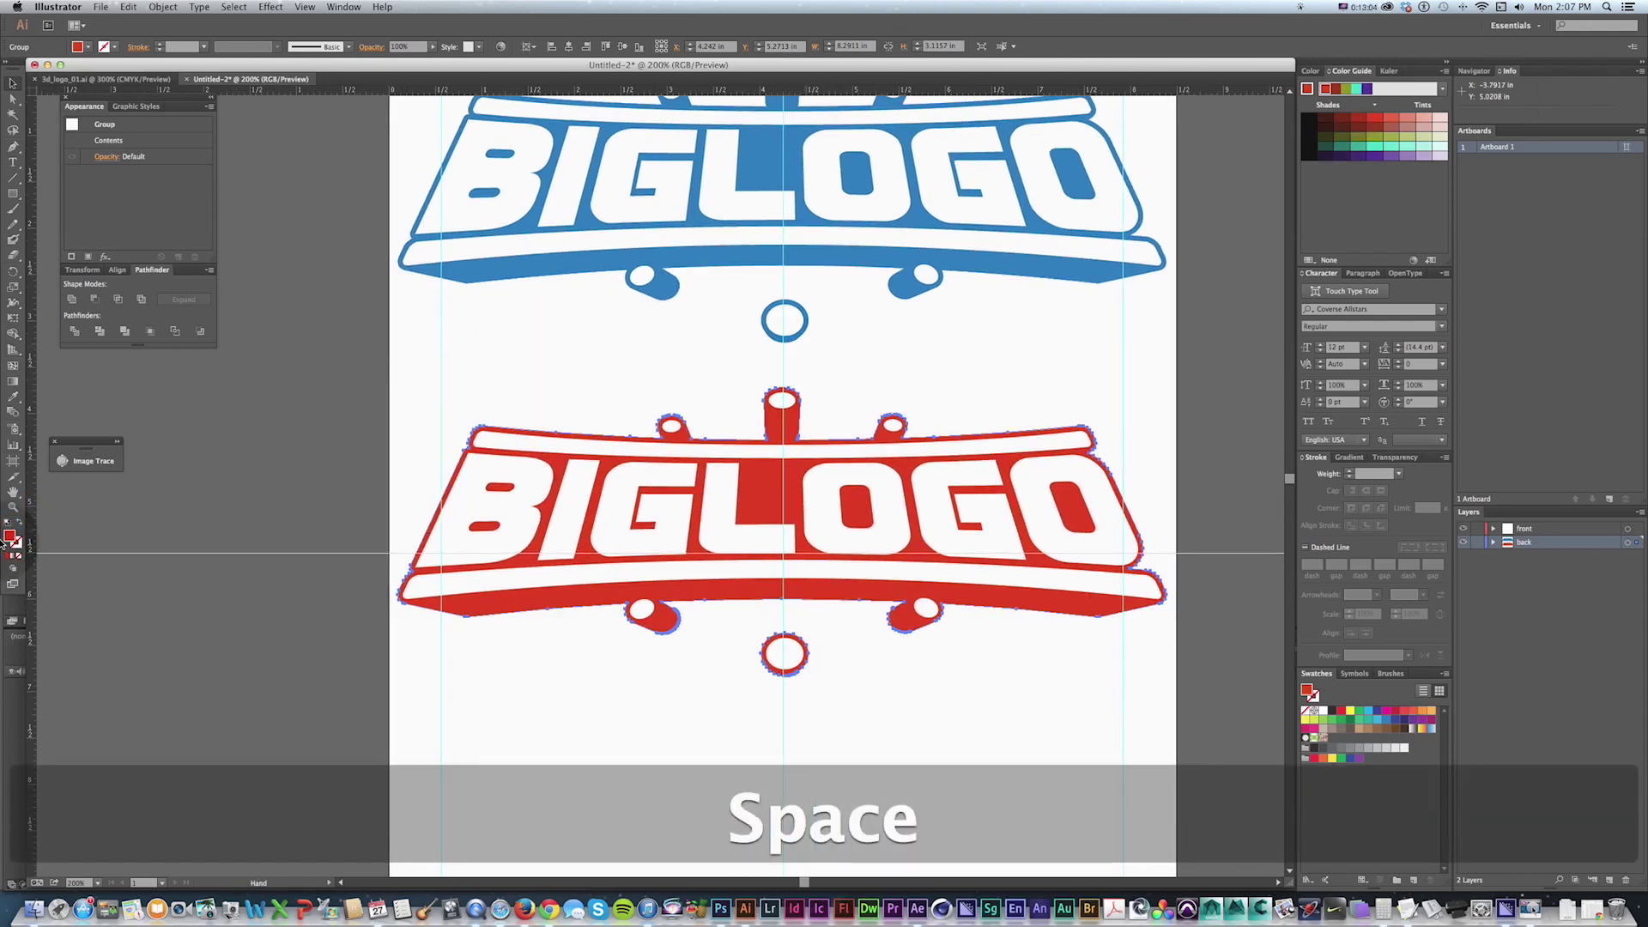
Step: Set the lower back shape's fill to the orange #e55e23 and check it against the blue logo
{"action": "double_click", "coordinate": [8, 539]}
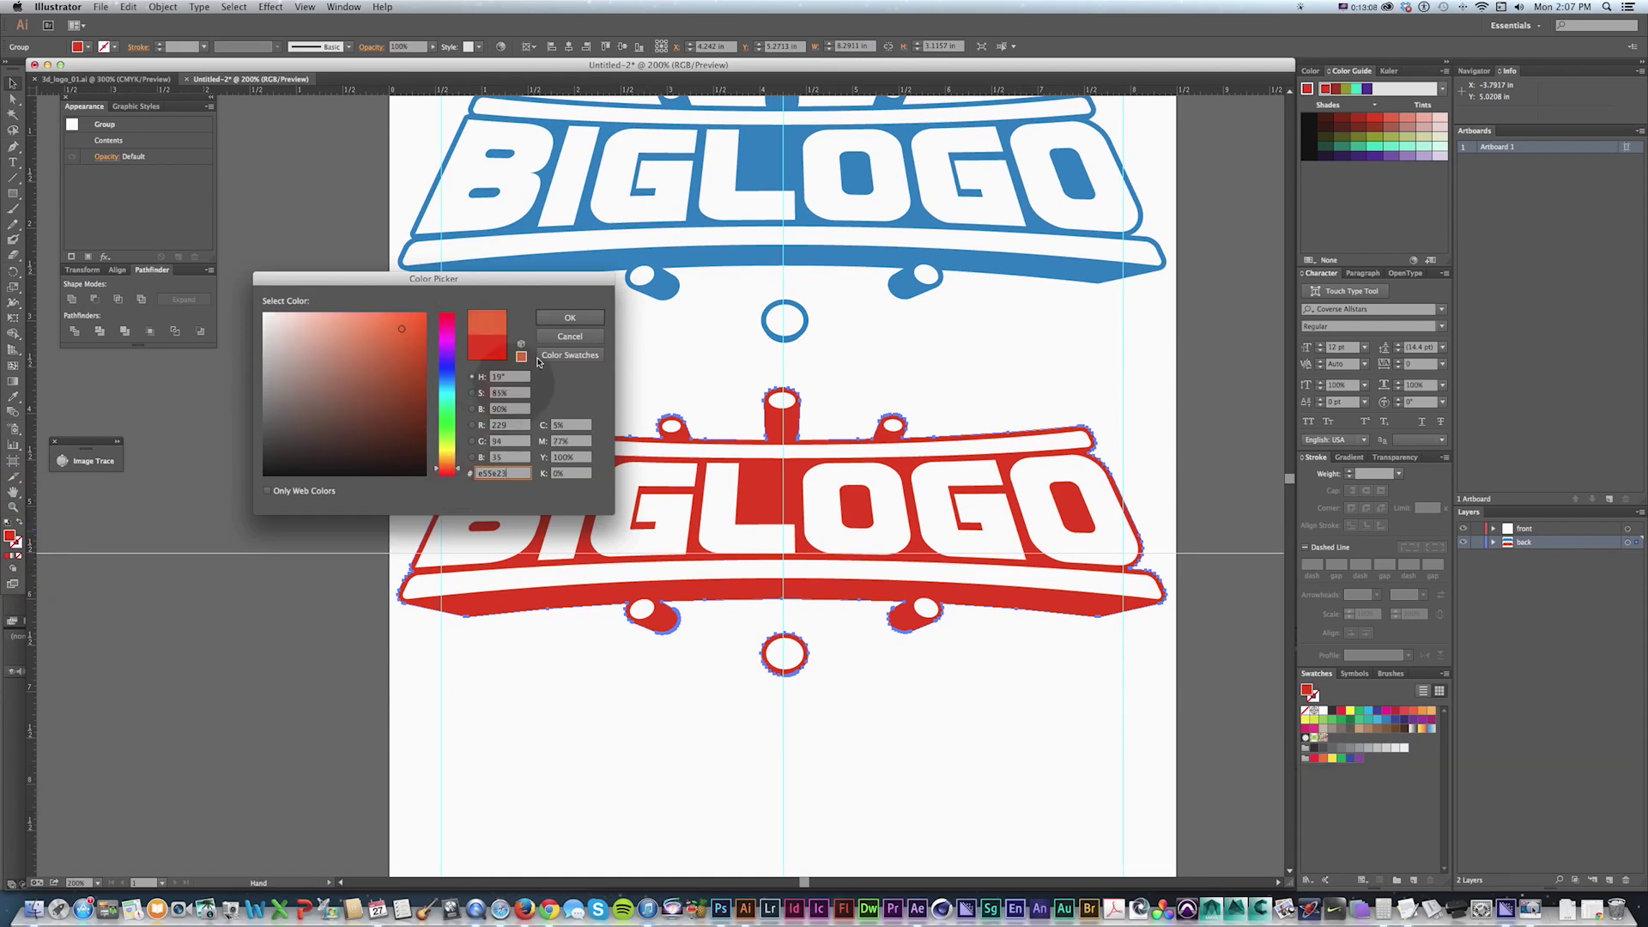
{"action": "left_click", "coordinate": [570, 318]}
{"action": "key", "text": "space"}
{"action": "left_click_drag", "start_coordinate": [904, 315], "coordinate": [884, 412]}
{"action": "key", "text": "super+minus"}
{"action": "key", "text": "space"}
{"action": "left_click_drag", "start_coordinate": [952, 481], "coordinate": [1047, 383]}
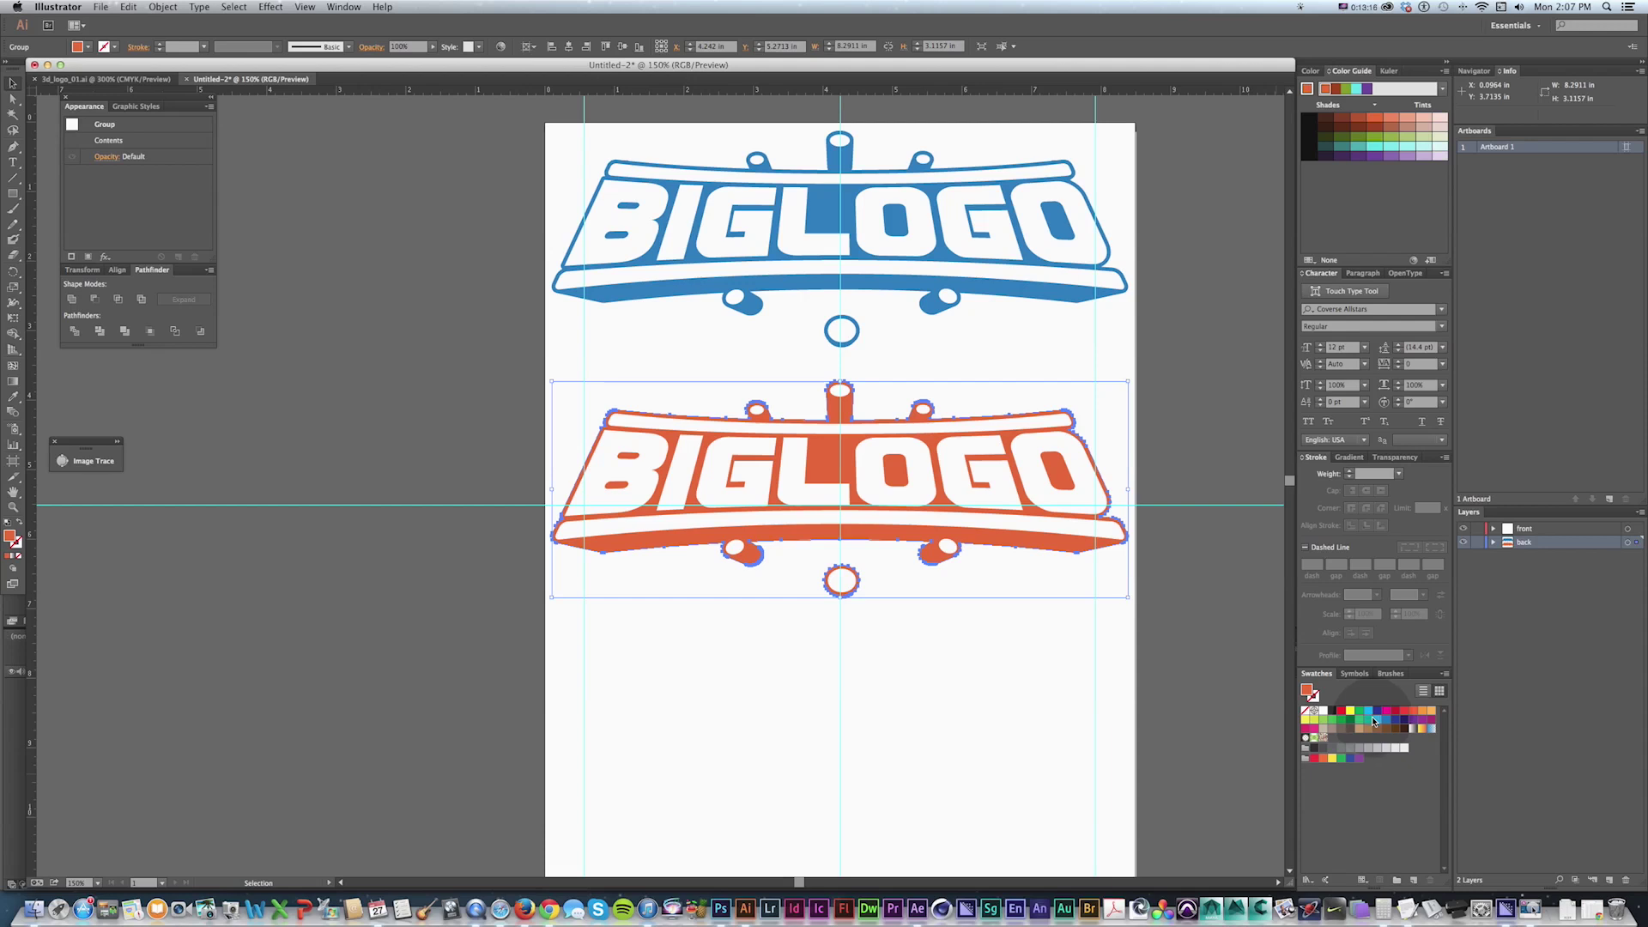
Step: Recolor the lower back shape as a 1 color job using the PANTONE+ Solid Coated library
{"action": "key", "text": "space"}
{"action": "left_click_drag", "start_coordinate": [1001, 381], "coordinate": [1054, 347]}
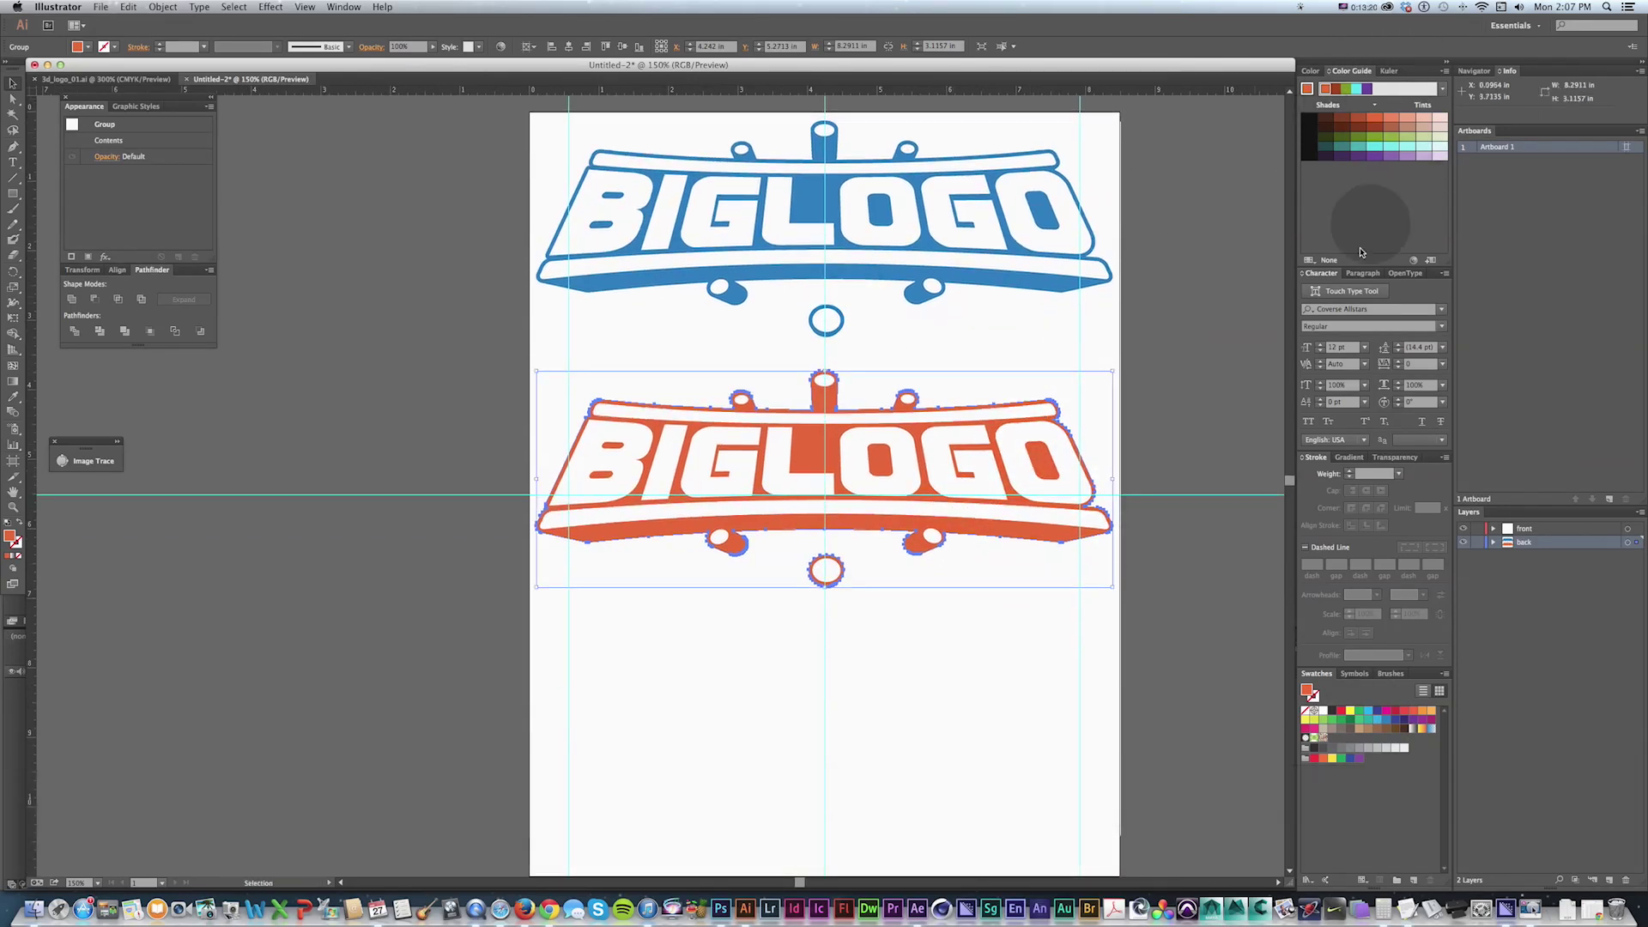
{"action": "left_click", "coordinate": [1414, 262]}
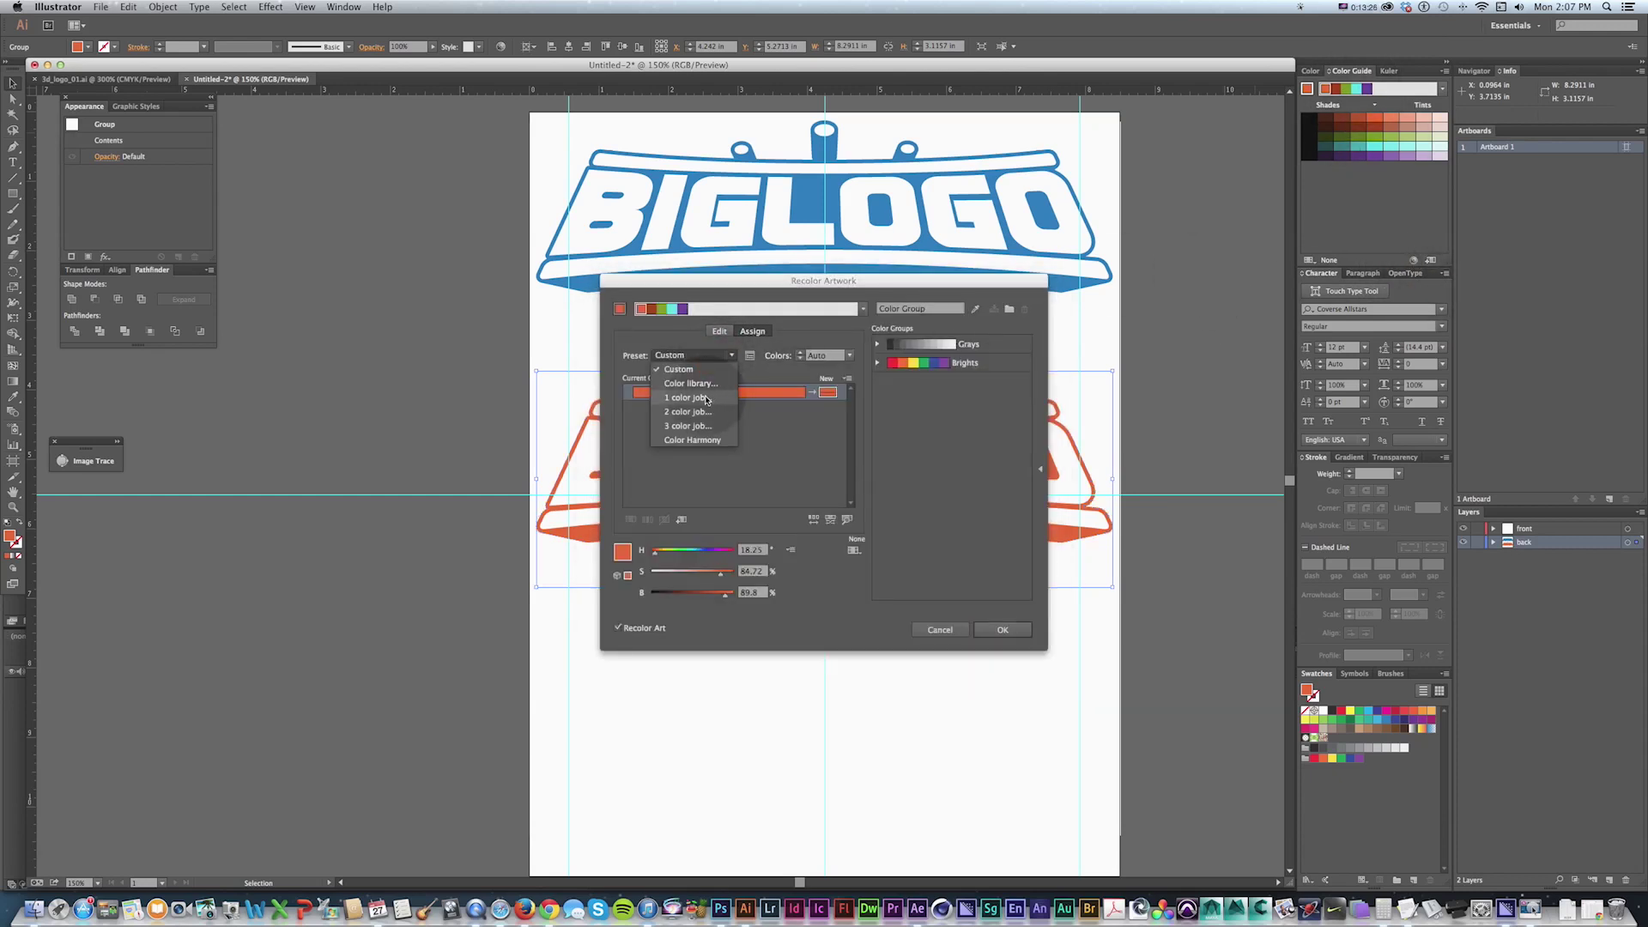
{"action": "left_click", "coordinate": [705, 399]}
{"action": "left_click", "coordinate": [798, 460]}
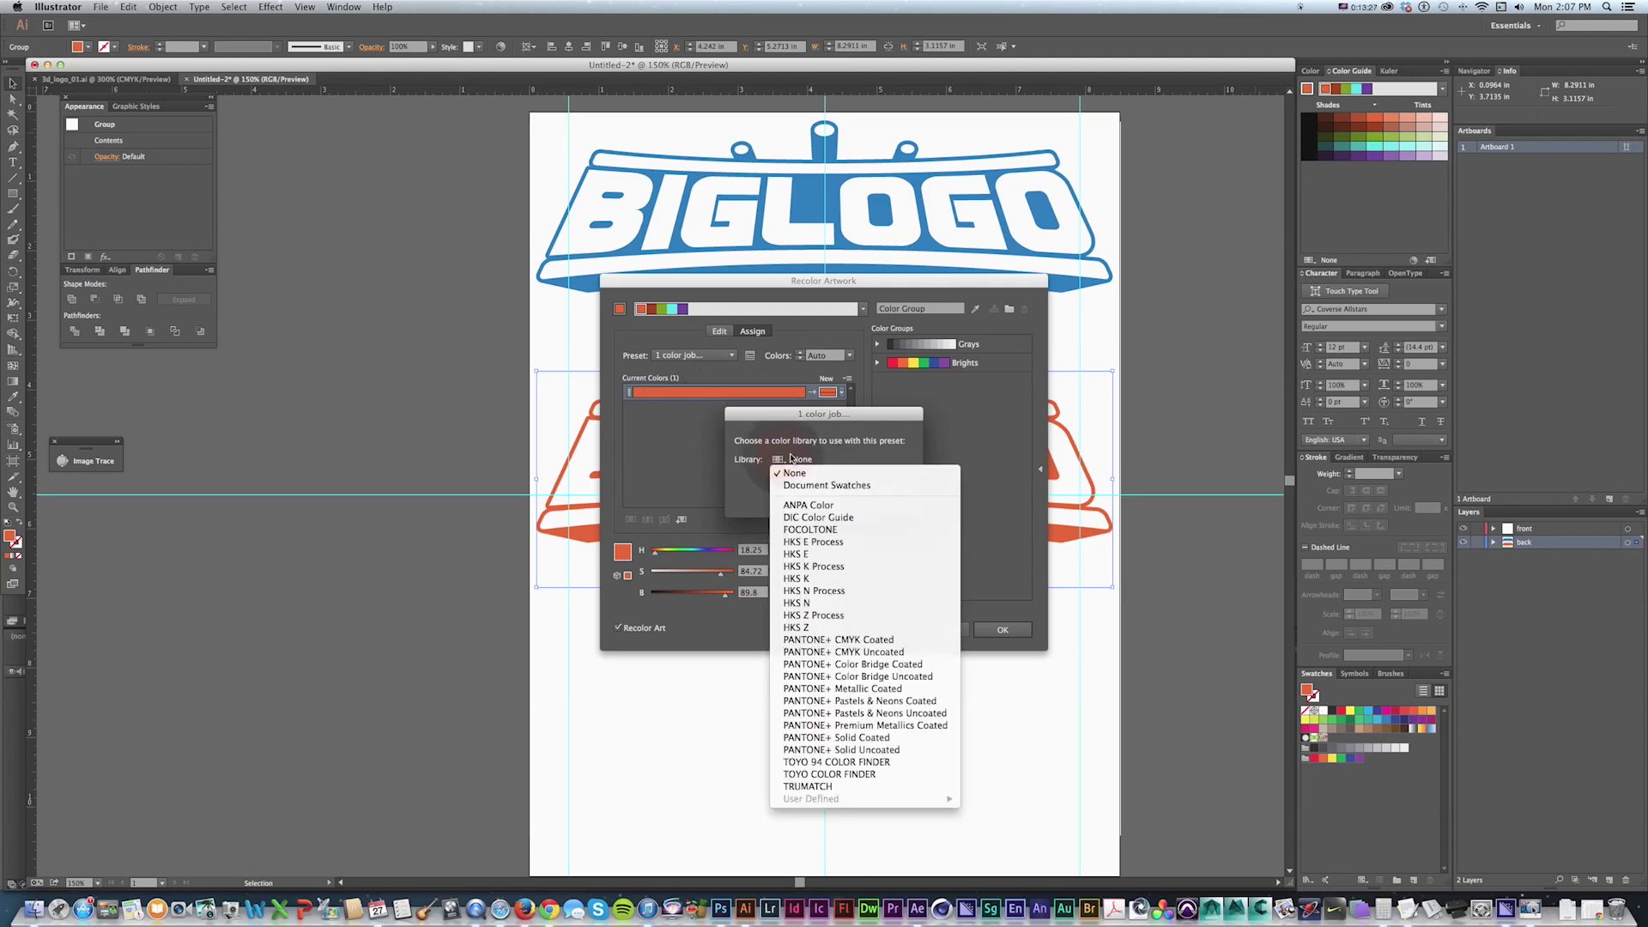
{"action": "left_click", "coordinate": [877, 739]}
{"action": "left_click", "coordinate": [884, 490]}
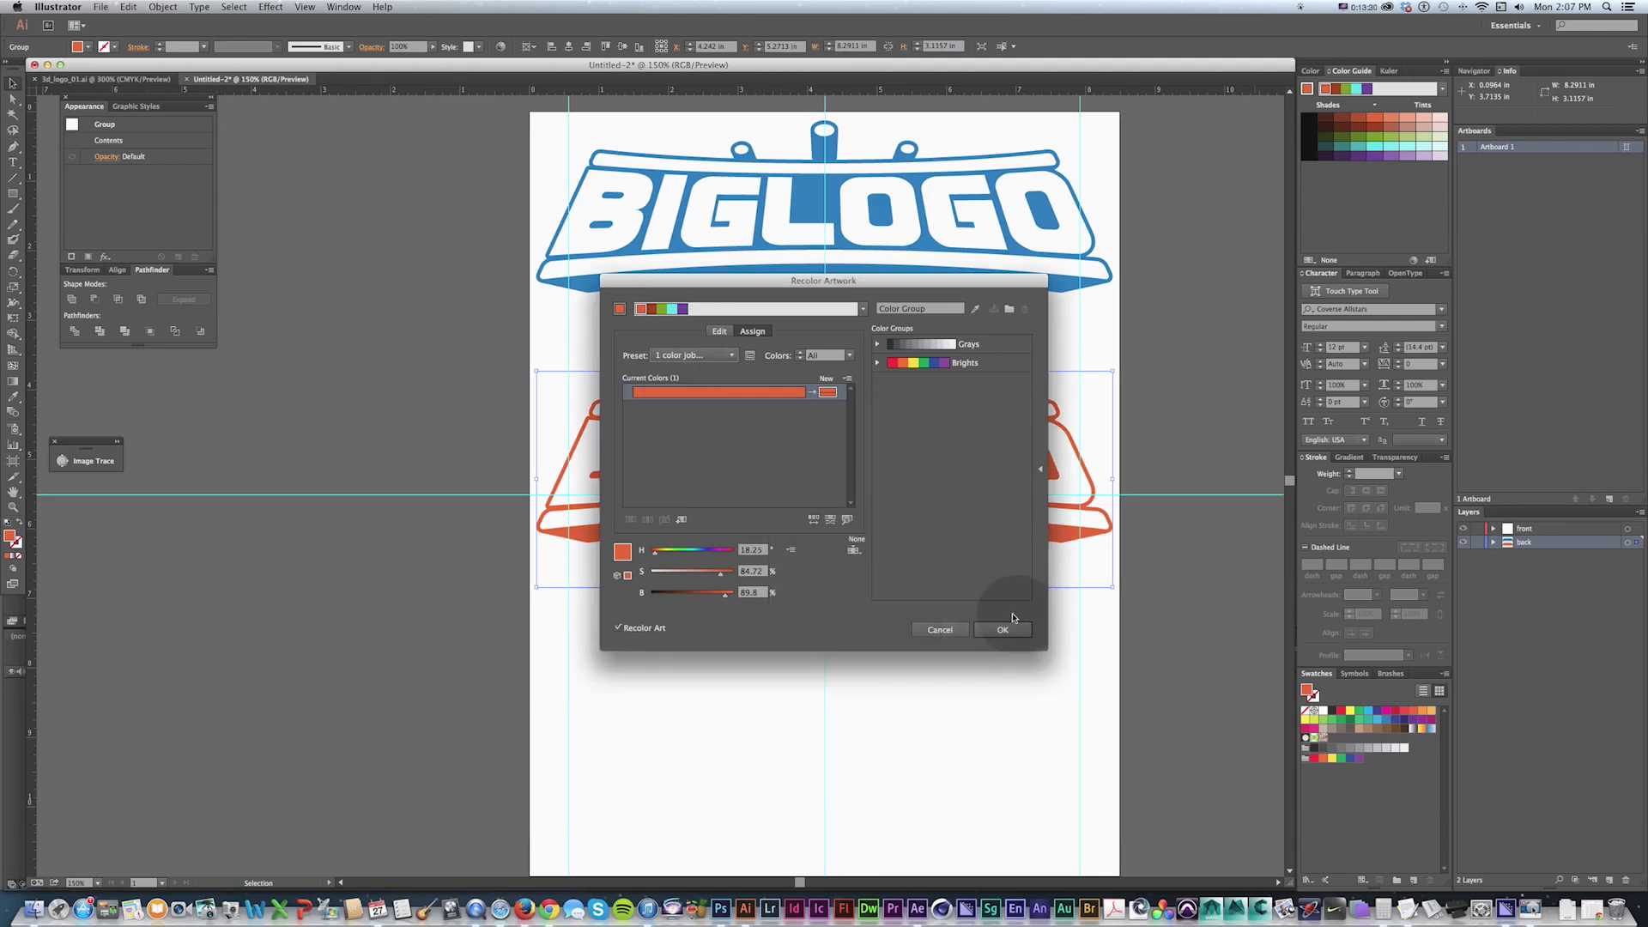
{"action": "left_click", "coordinate": [1006, 629]}
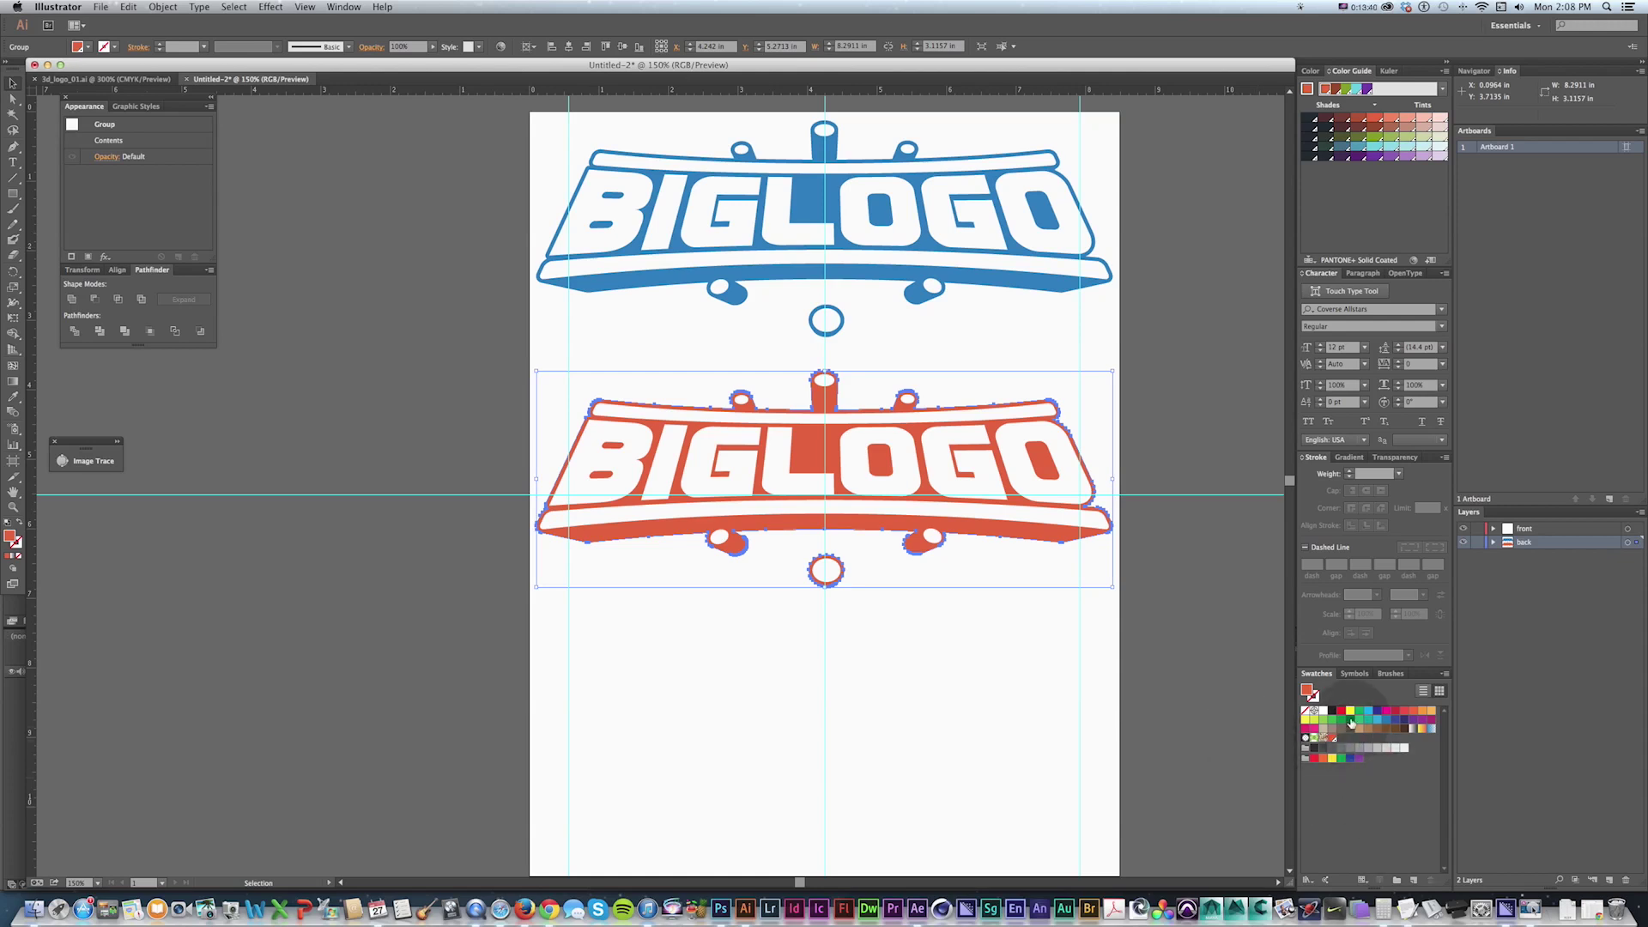
Step: Clear the unused swatches from the document and fill the lower back shape with the Pantone orange swatch
{"action": "left_click", "coordinate": [1340, 710]}
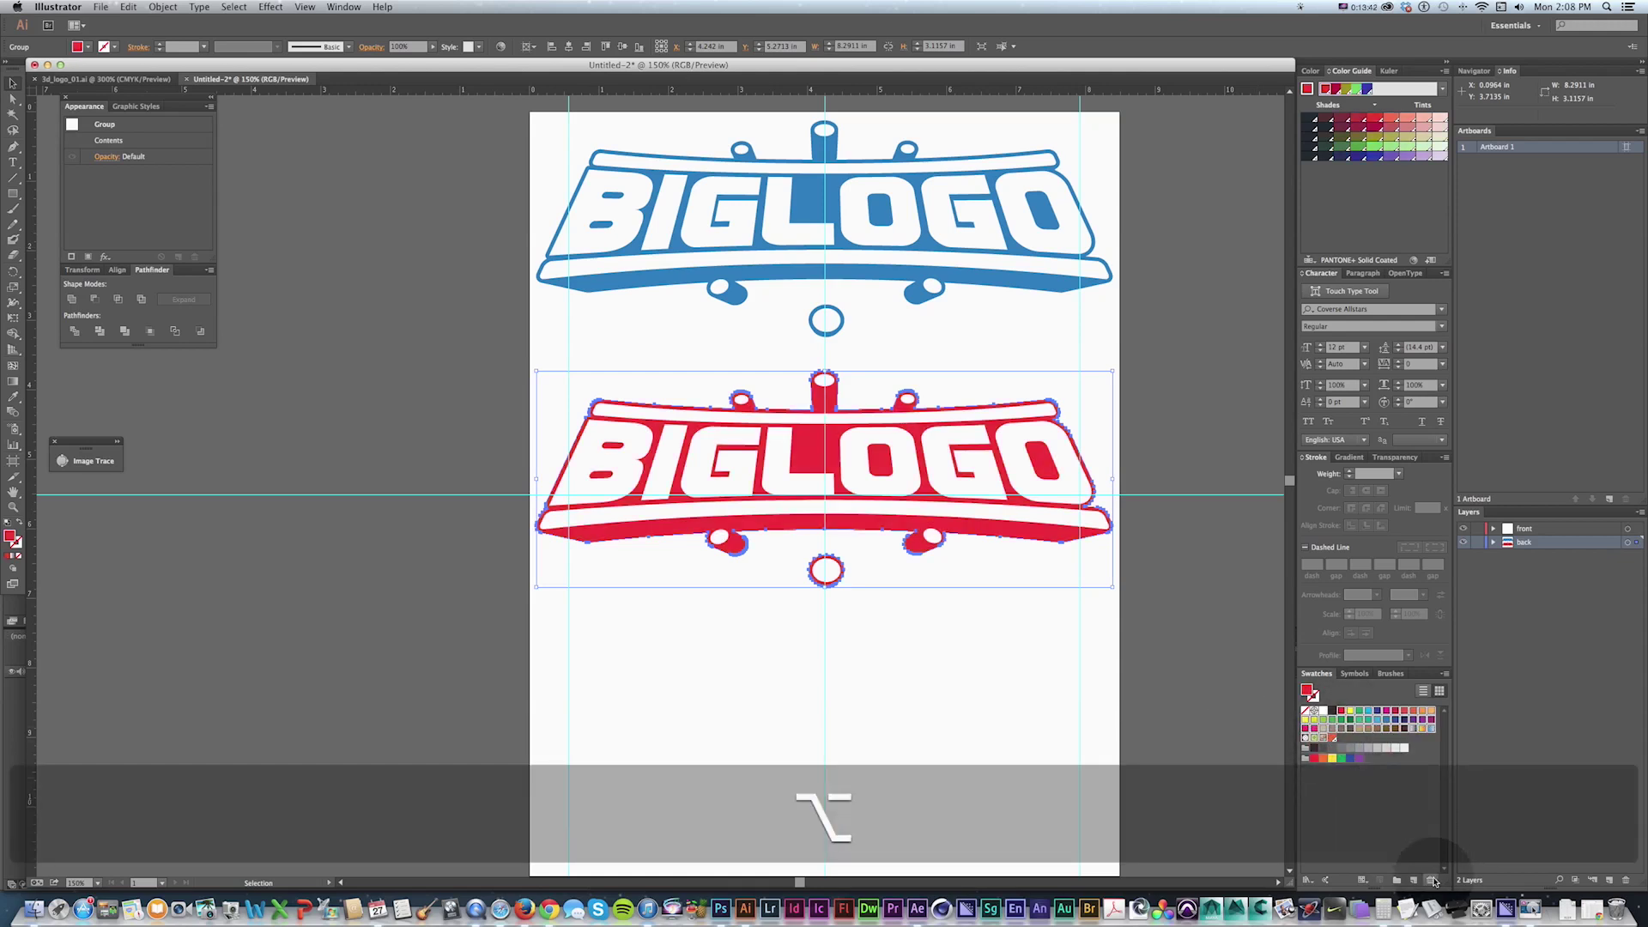
{"action": "left_click", "coordinate": [1429, 881], "text": "alt"}
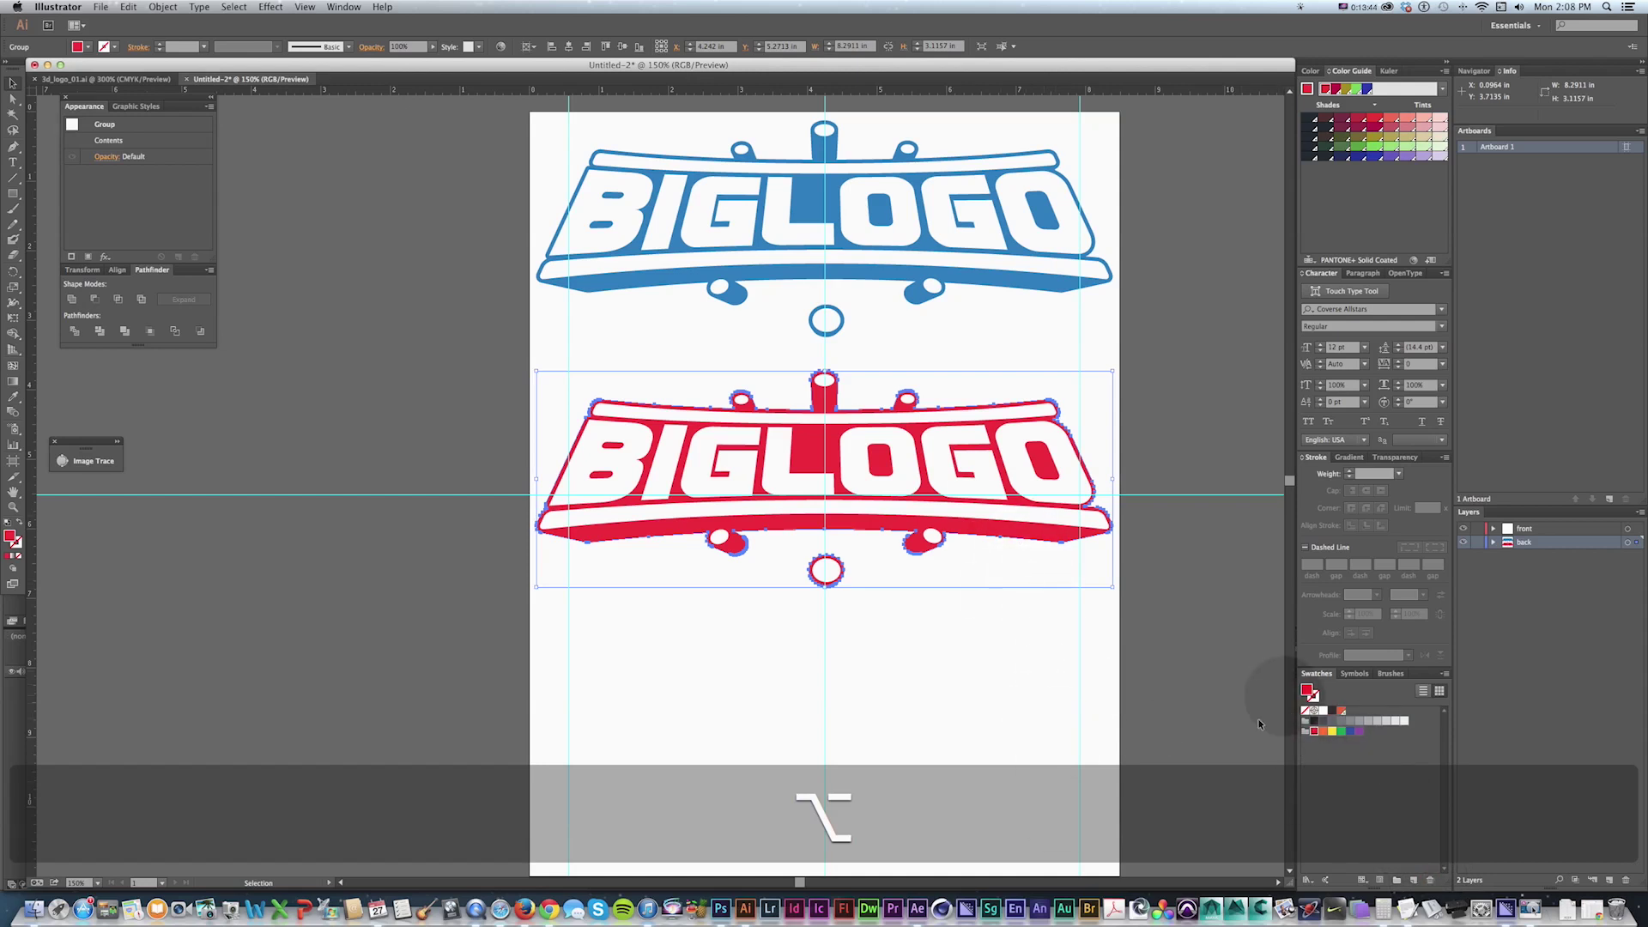
{"action": "left_click", "coordinate": [1340, 712]}
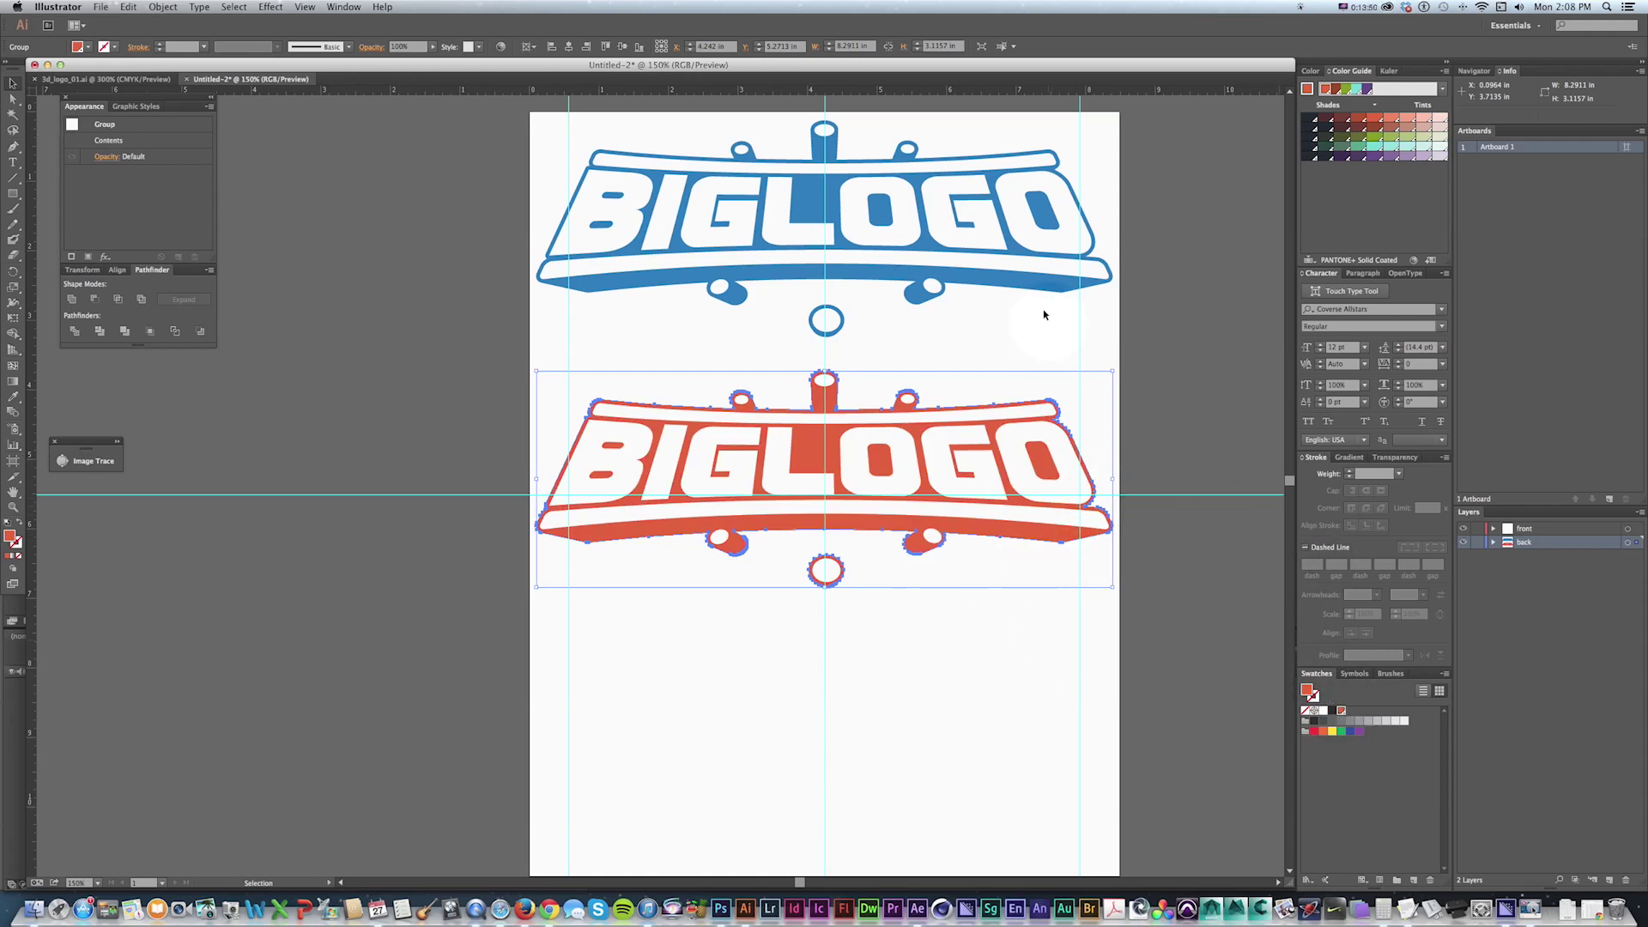
Step: Set the Color Guide base to the top back shape's blue and add the matching Pantone blue to the swatches
{"action": "left_click", "coordinate": [1022, 274]}
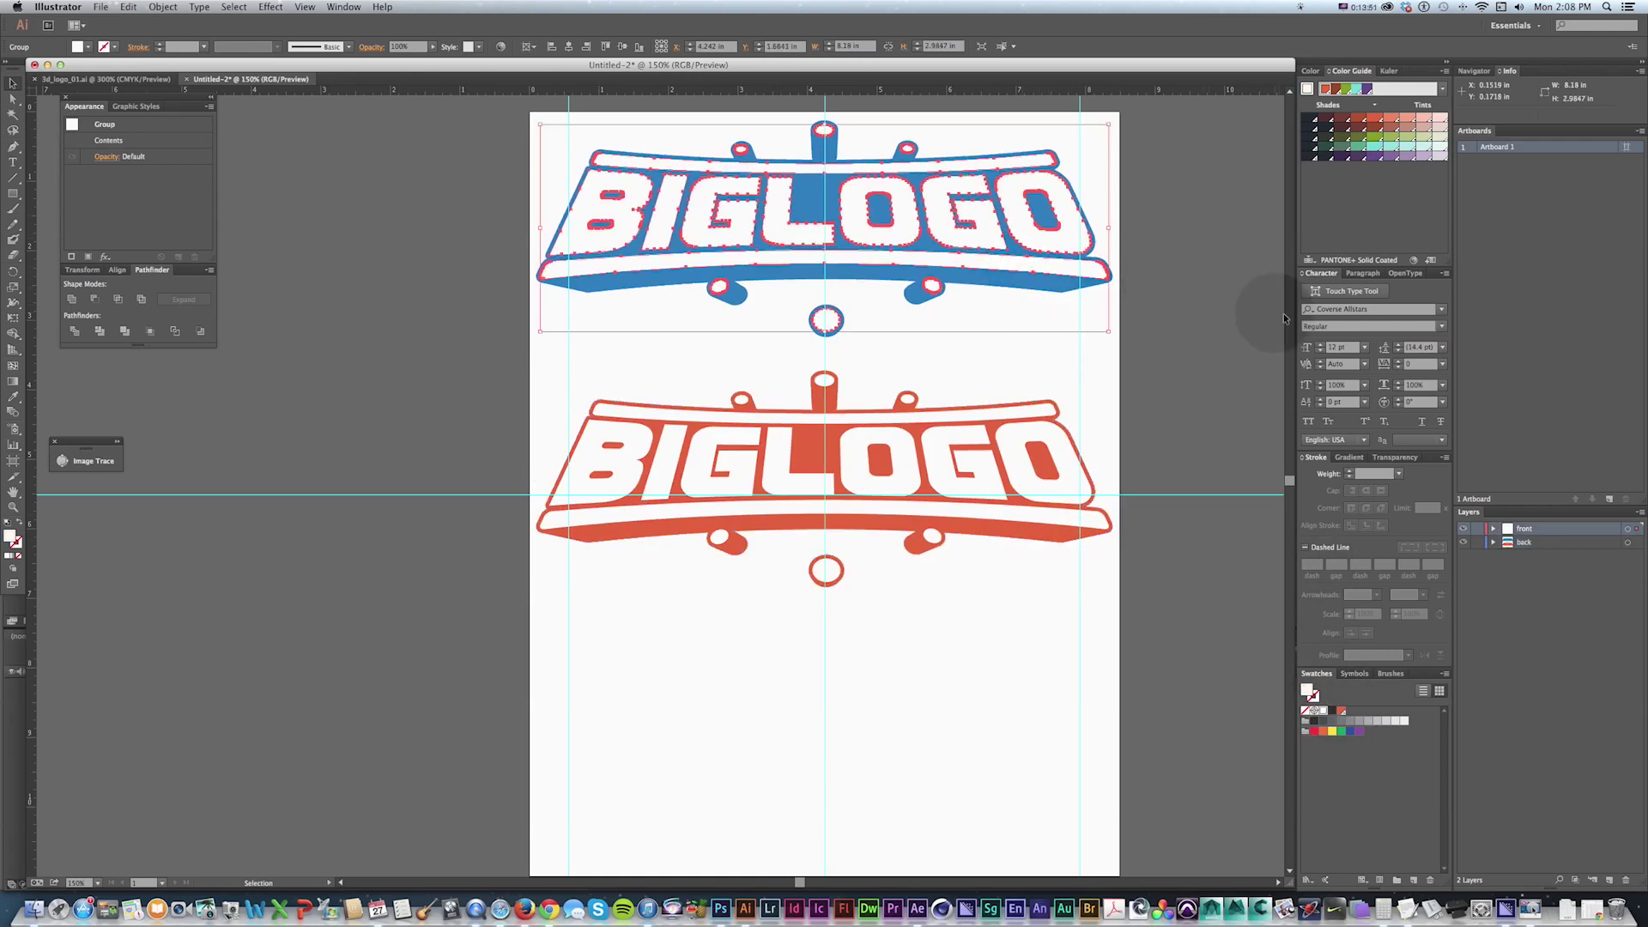
{"action": "left_click", "coordinate": [1021, 283]}
{"action": "left_click", "coordinate": [1308, 88]}
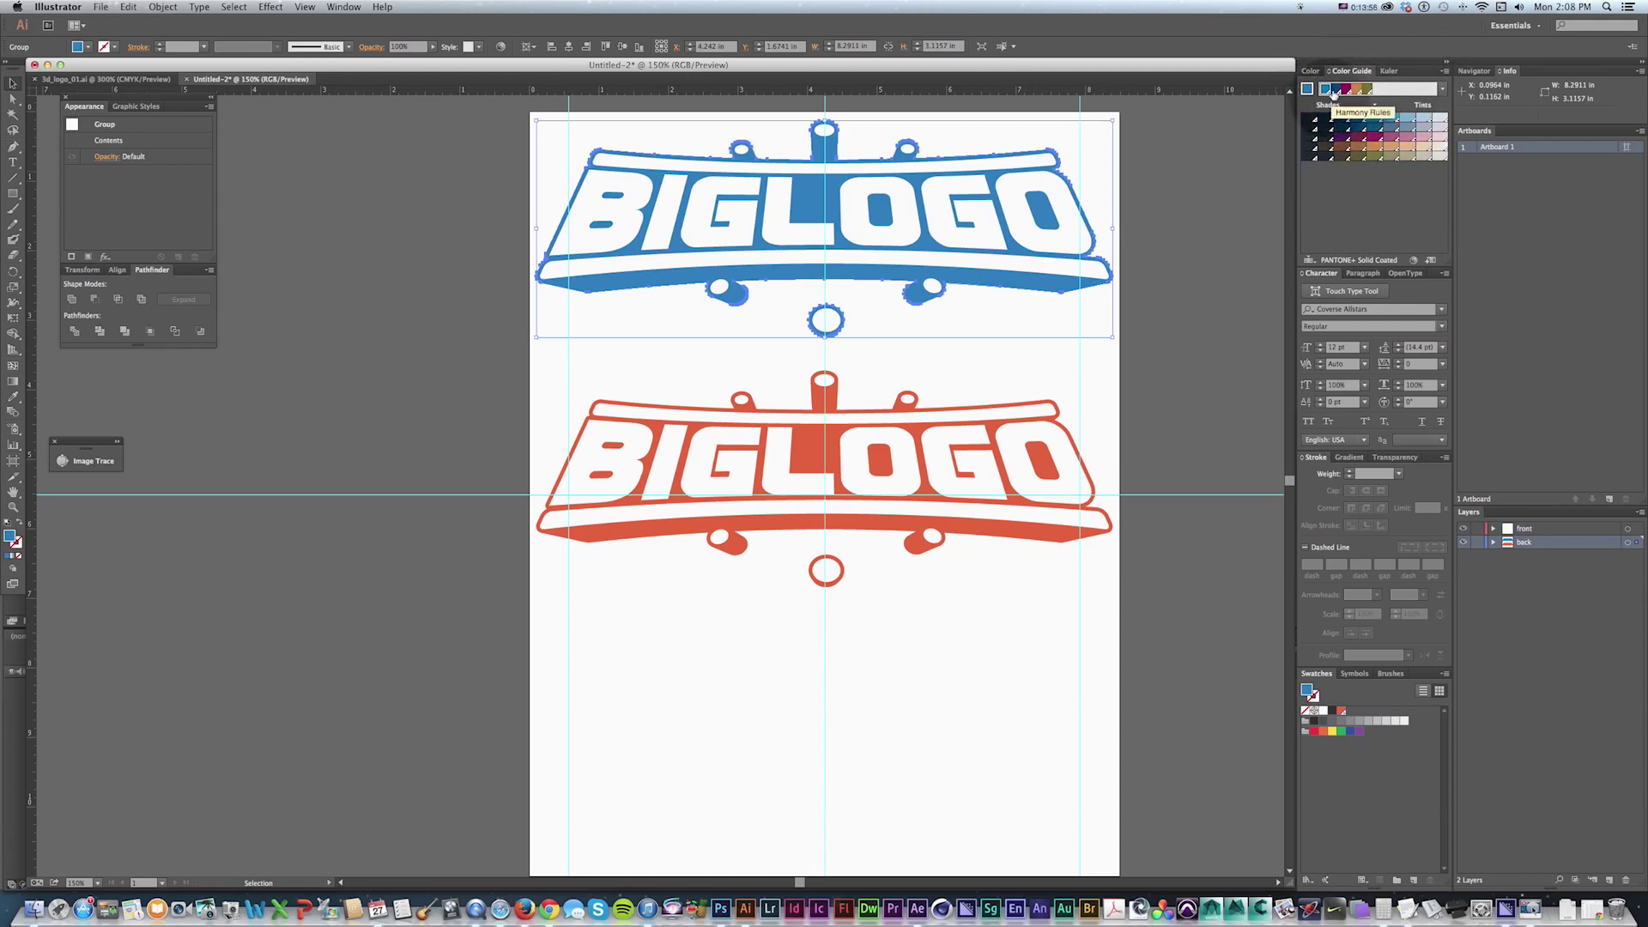
{"action": "left_click_drag", "start_coordinate": [1324, 90], "coordinate": [1363, 736]}
Step: Duplicate the whole orange logo straight down to make a third logo at the bottom of the artboard
{"action": "key", "text": "space"}
{"action": "left_click_drag", "start_coordinate": [962, 459], "coordinate": [994, 504]}
{"action": "left_click_drag", "start_coordinate": [1090, 736], "coordinate": [1105, 601]}
{"action": "key", "text": "v"}
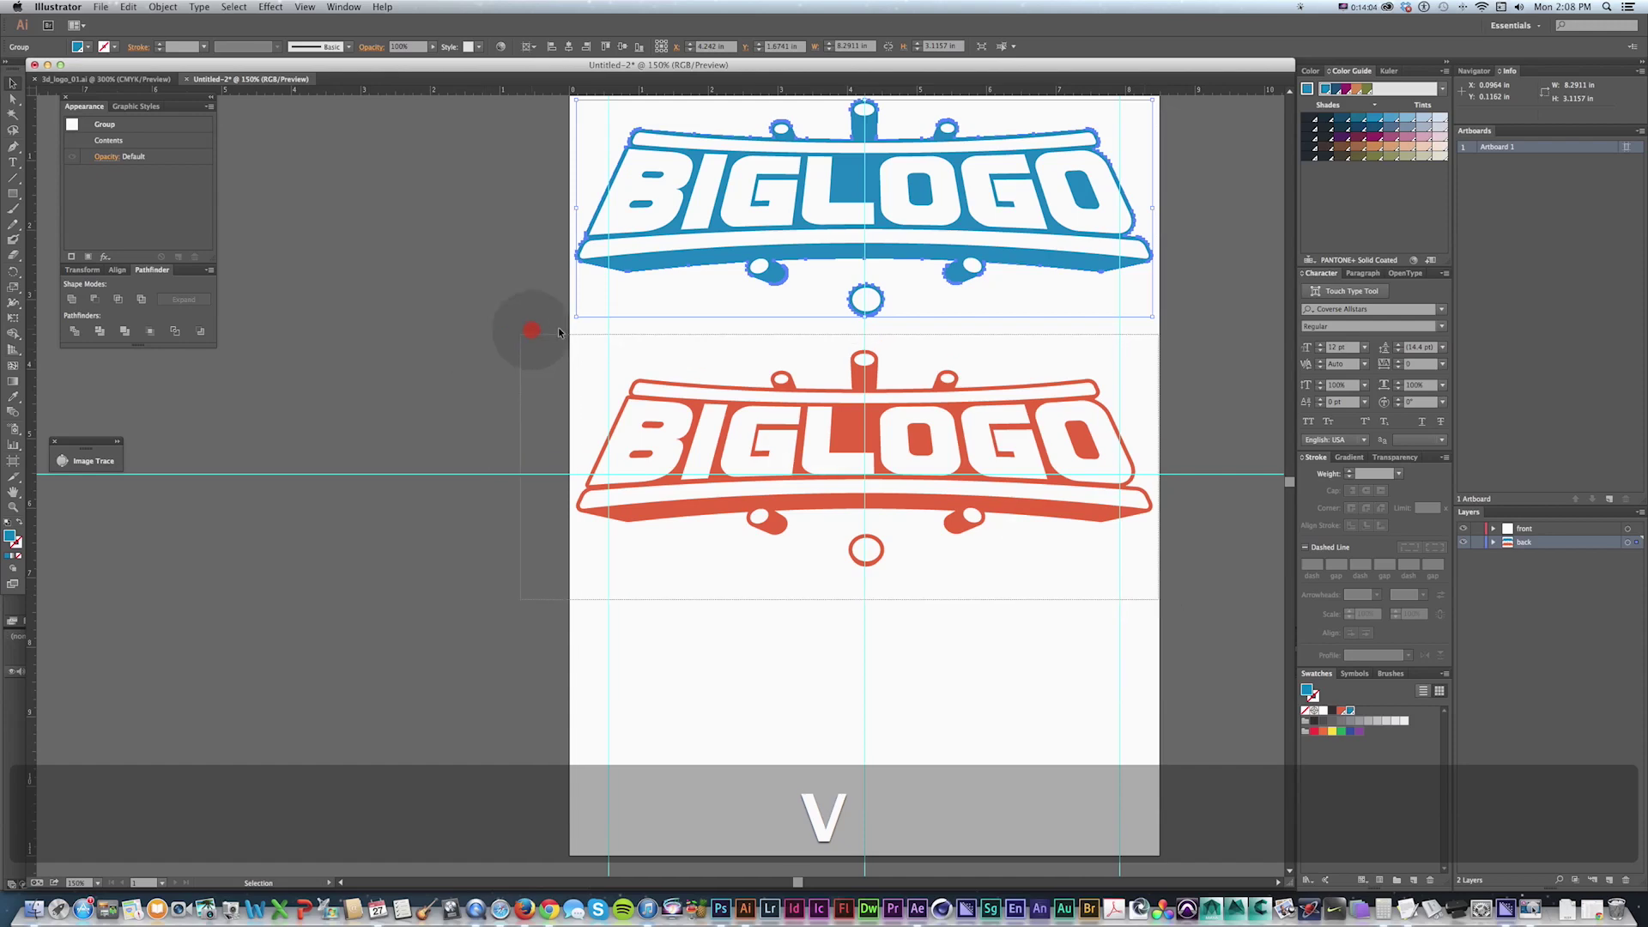
{"action": "left_click_drag", "start_coordinate": [504, 338], "coordinate": [783, 518]}
{"action": "left_click_drag", "start_coordinate": [719, 436], "coordinate": [721, 699]}
Step: Fill the third logo's back shape with the black swatch from the gray color group
{"action": "left_click", "coordinate": [616, 607]}
{"action": "left_click", "coordinate": [699, 777]}
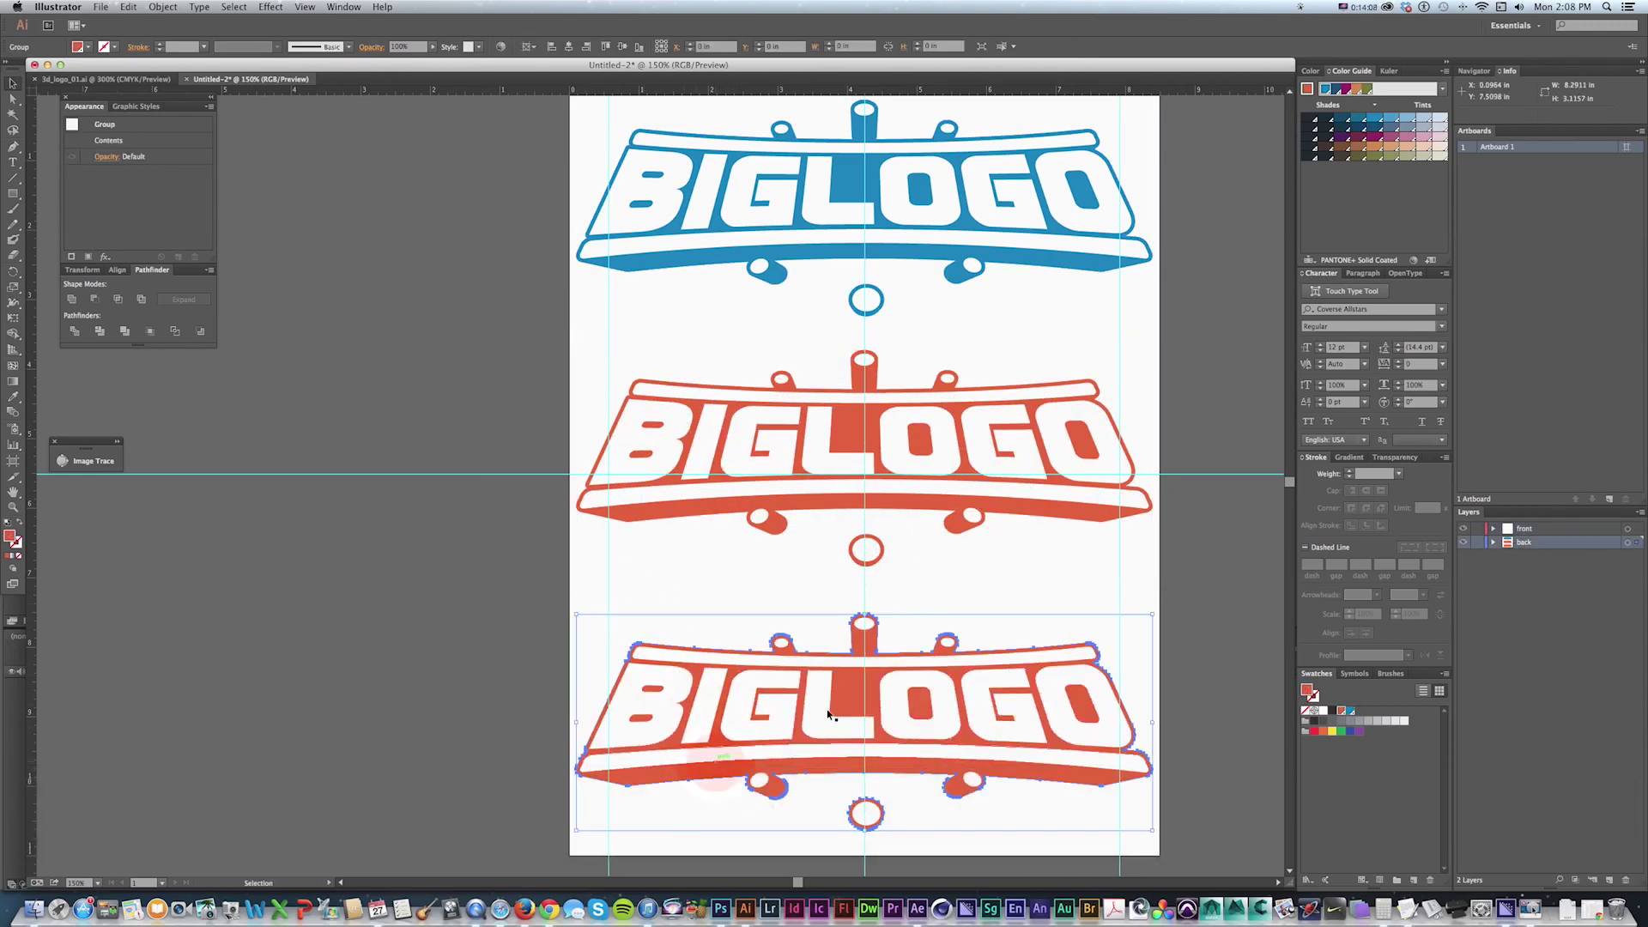
{"action": "left_click", "coordinate": [1314, 721]}
Step: Select the top logo's back shape and set its blue as the Color Guide base color
{"action": "key", "text": "space"}
{"action": "left_click_drag", "start_coordinate": [1030, 586], "coordinate": [995, 440]}
{"action": "left_click_drag", "start_coordinate": [973, 308], "coordinate": [930, 401]}
{"action": "left_click_drag", "start_coordinate": [953, 288], "coordinate": [947, 519]}
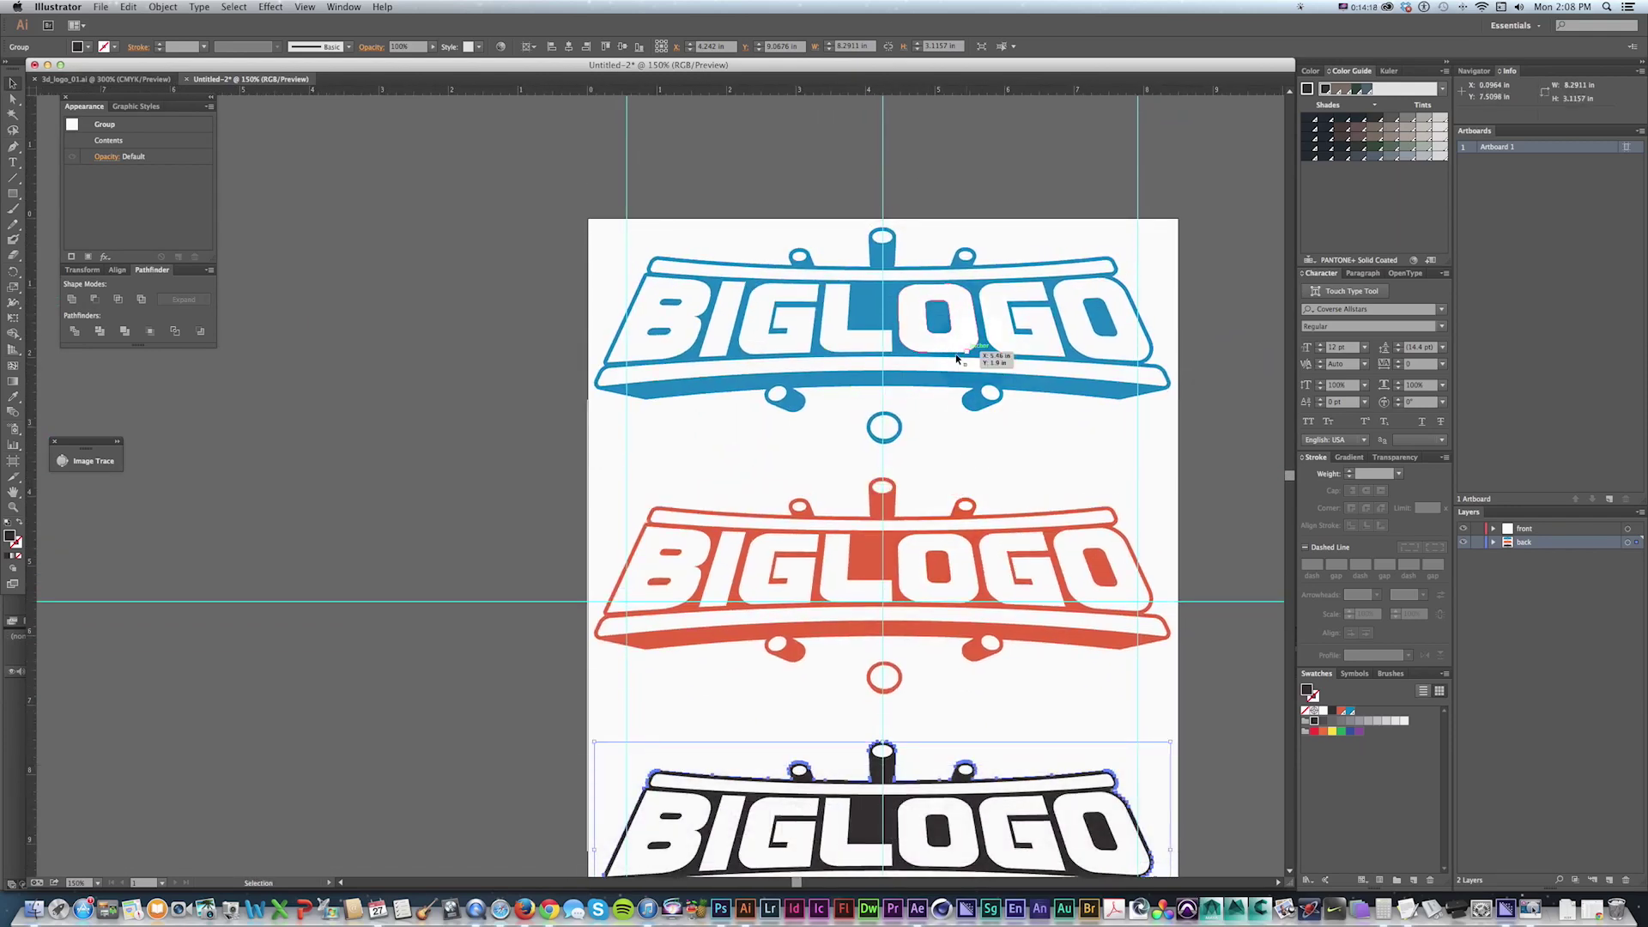
{"action": "left_click", "coordinate": [962, 388]}
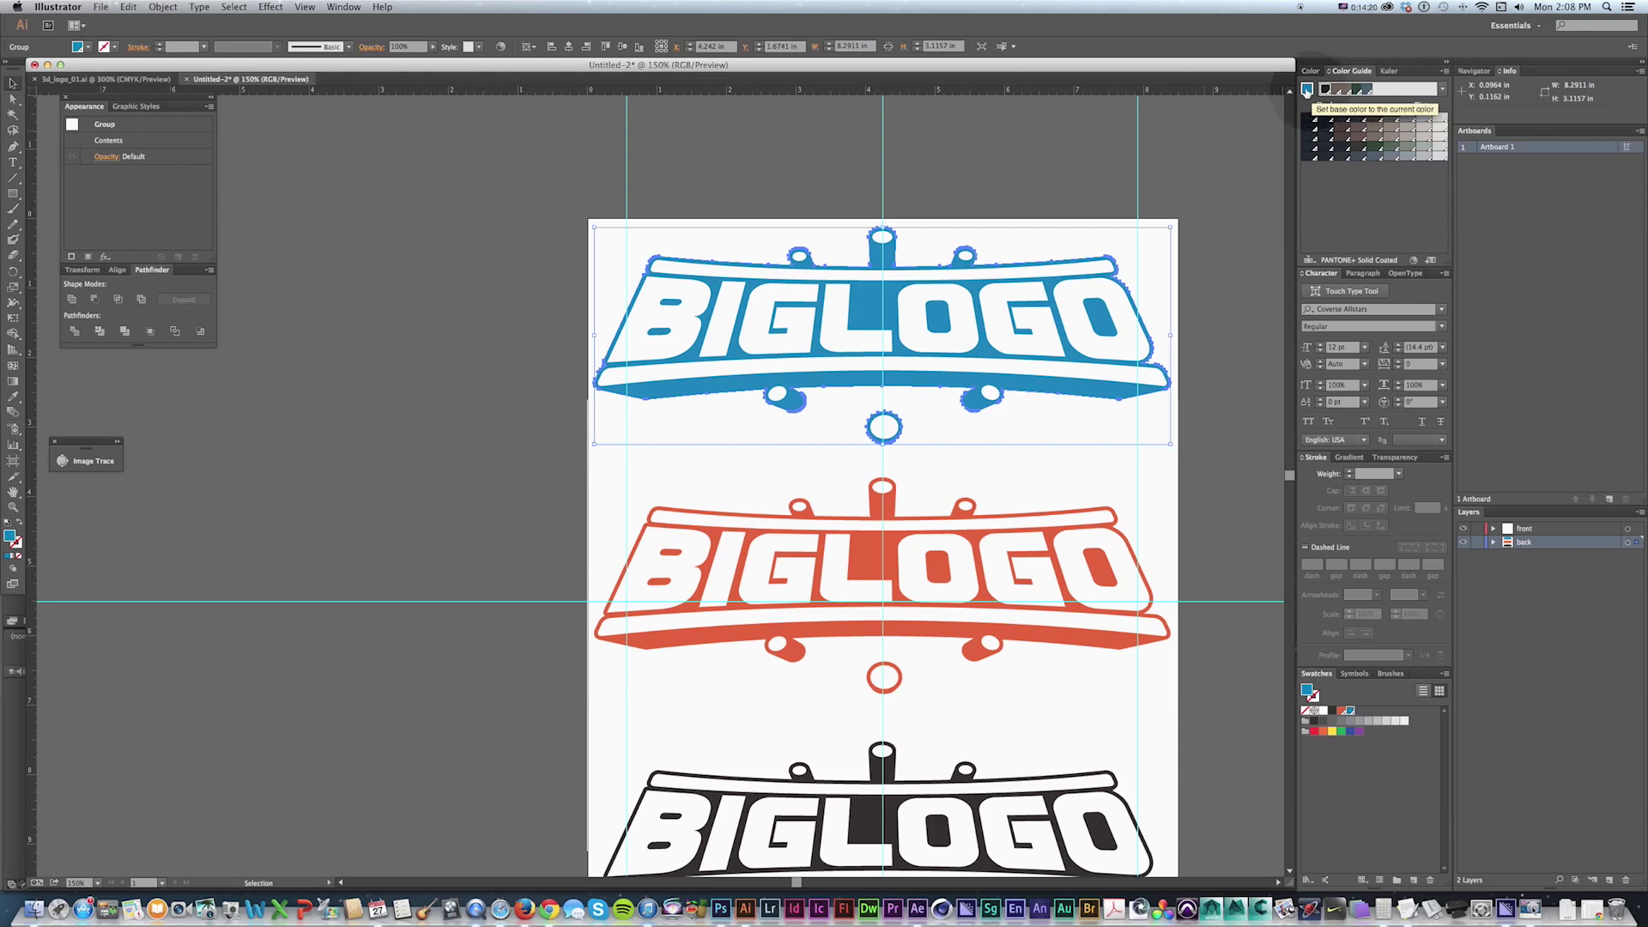
{"action": "left_click", "coordinate": [1306, 90]}
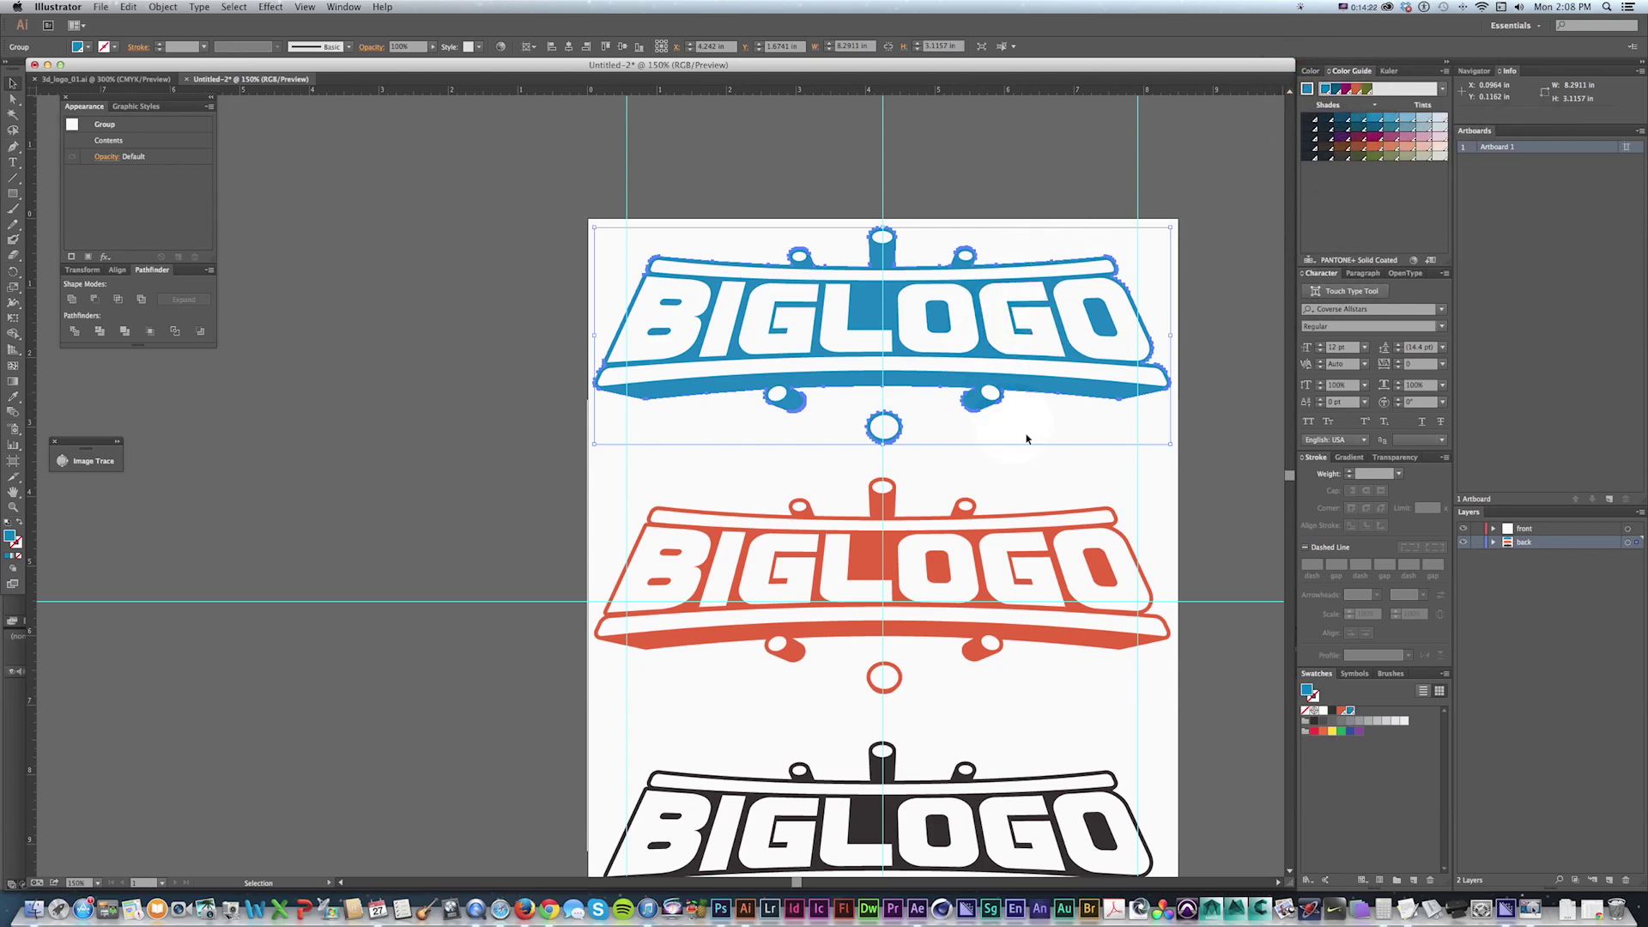
{"action": "left_click_drag", "start_coordinate": [1078, 400], "coordinate": [1033, 400]}
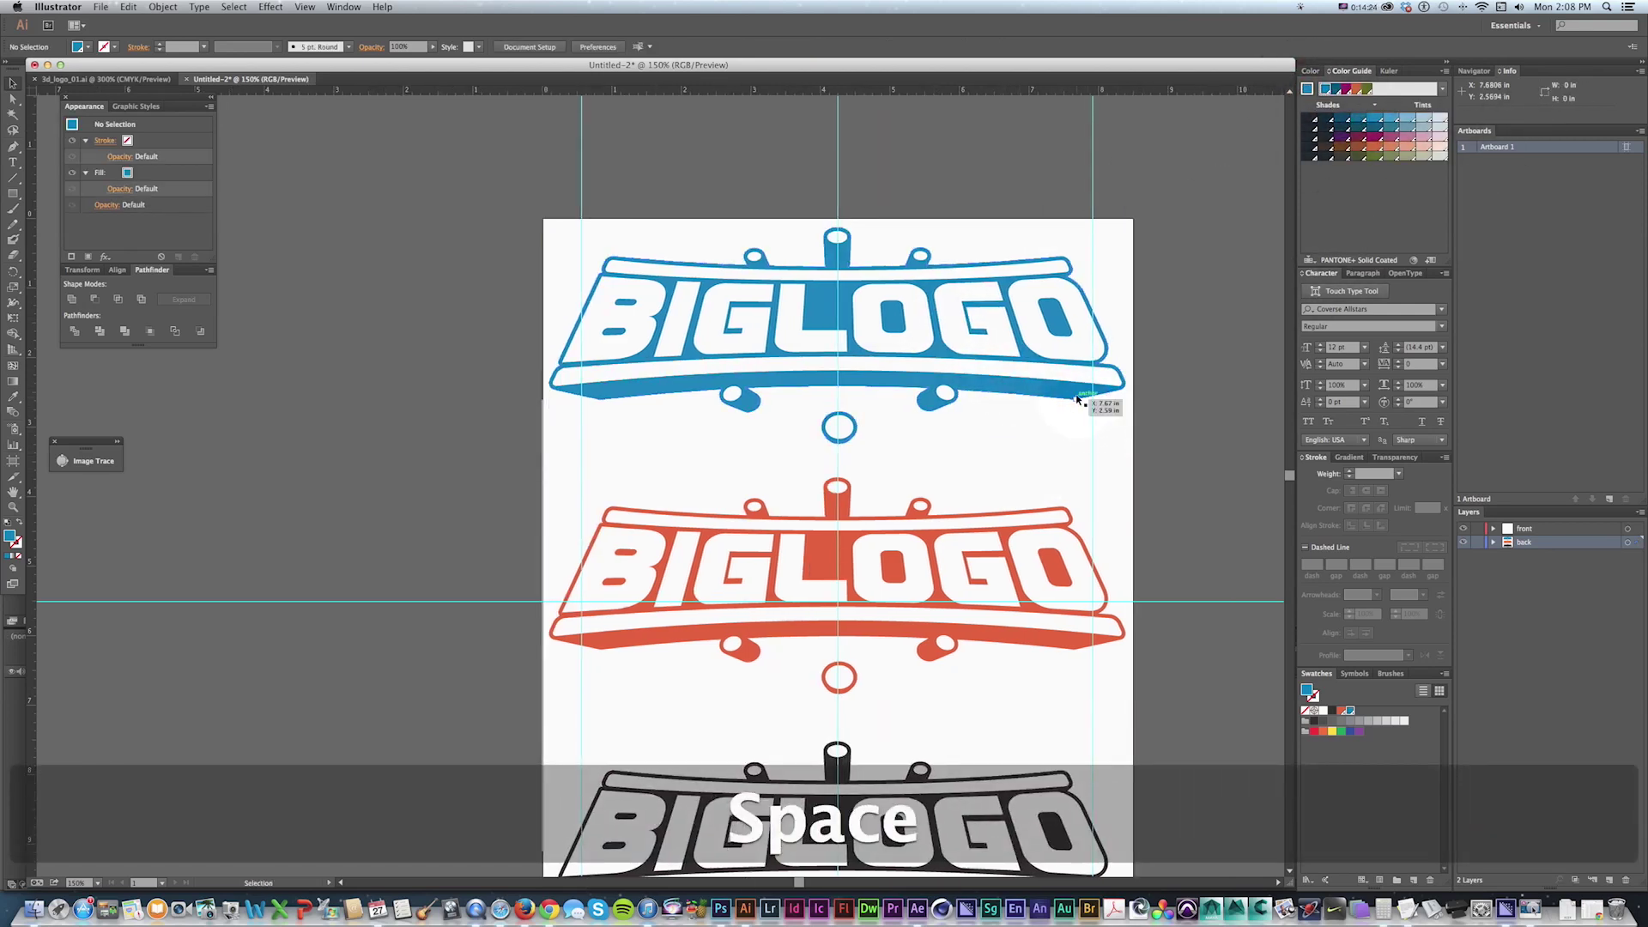
{"action": "left_click", "coordinate": [1133, 348]}
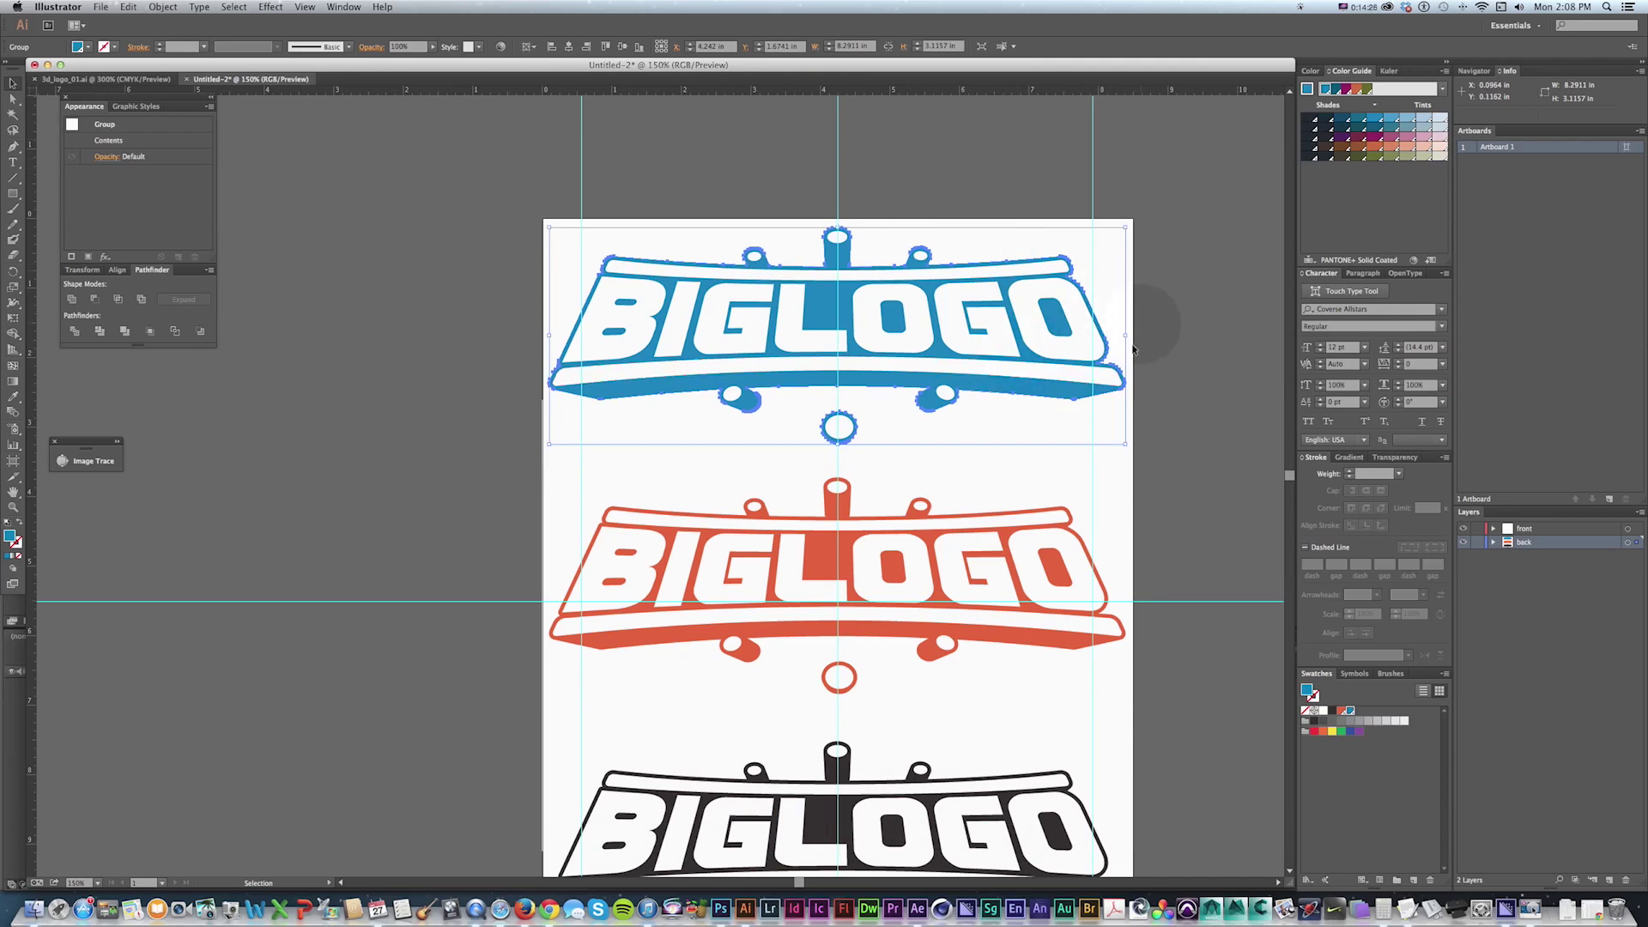
{"action": "key", "text": "space"}
{"action": "left_click_drag", "start_coordinate": [1171, 361], "coordinate": [1190, 338]}
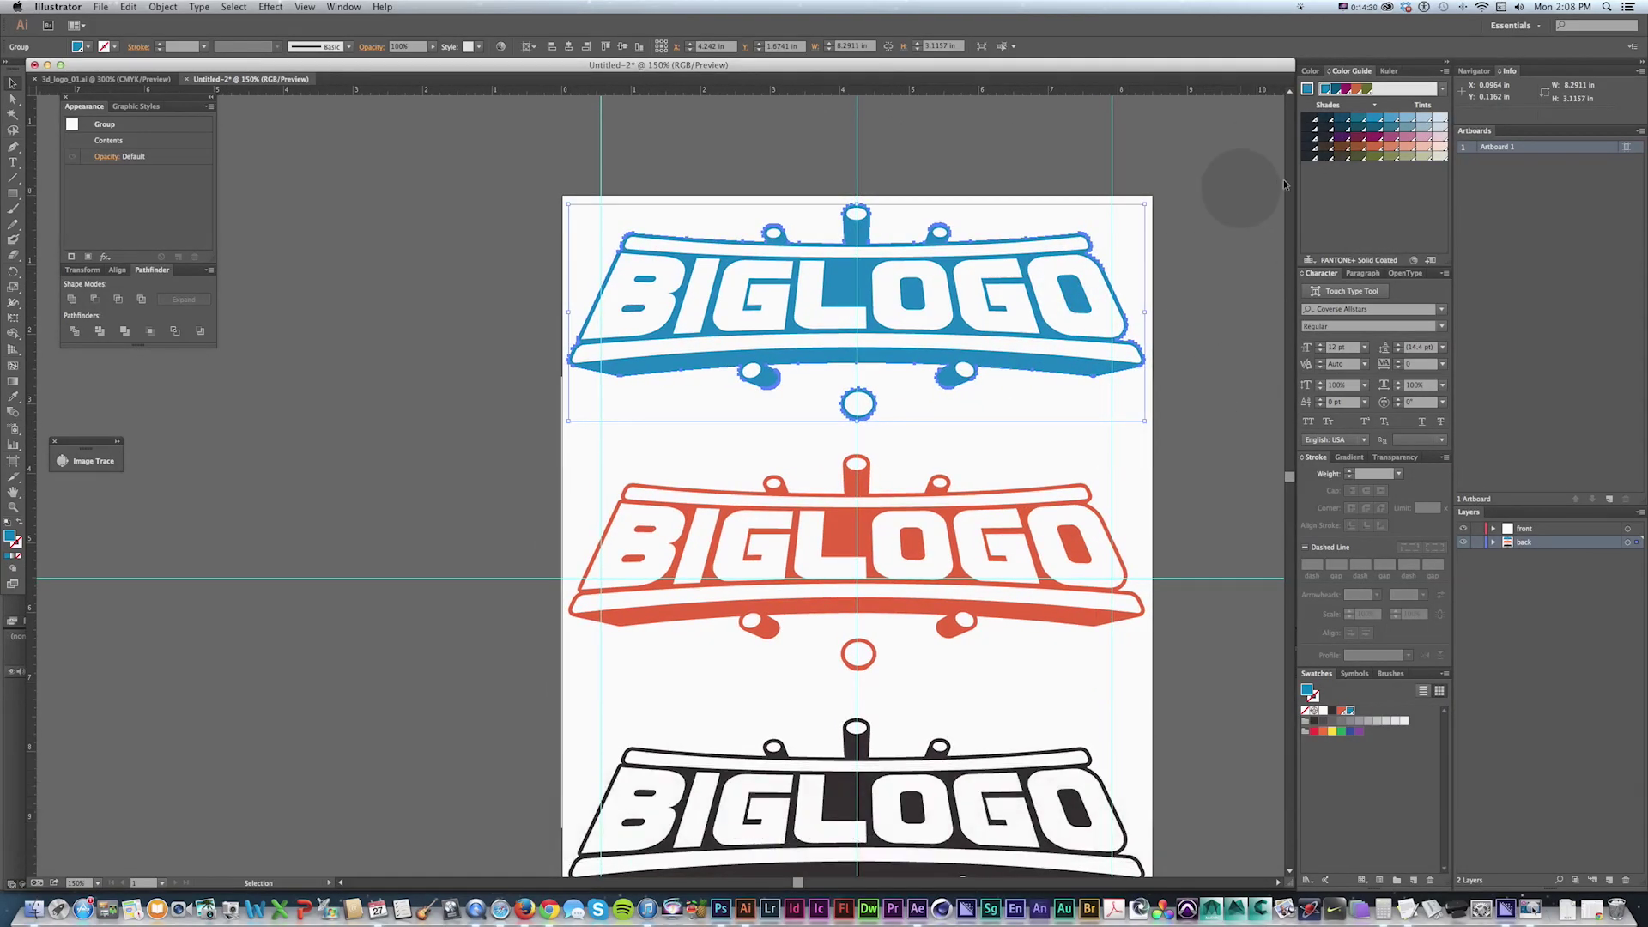
{"action": "key", "text": "space"}
{"action": "left_click_drag", "start_coordinate": [1060, 248], "coordinate": [1038, 242]}
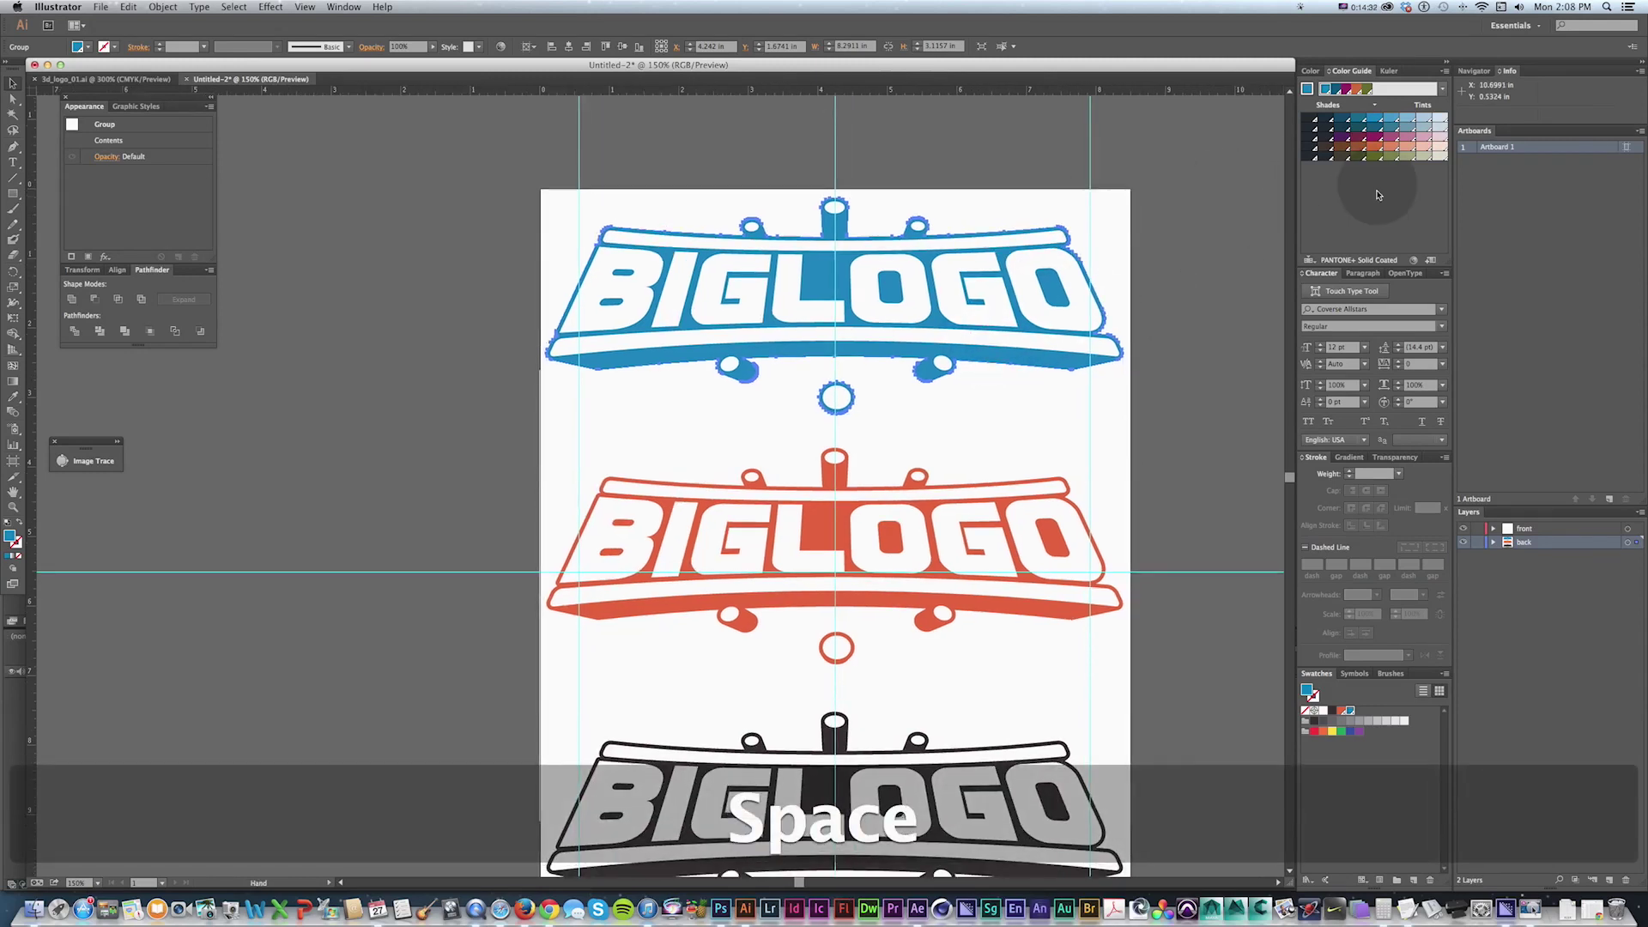
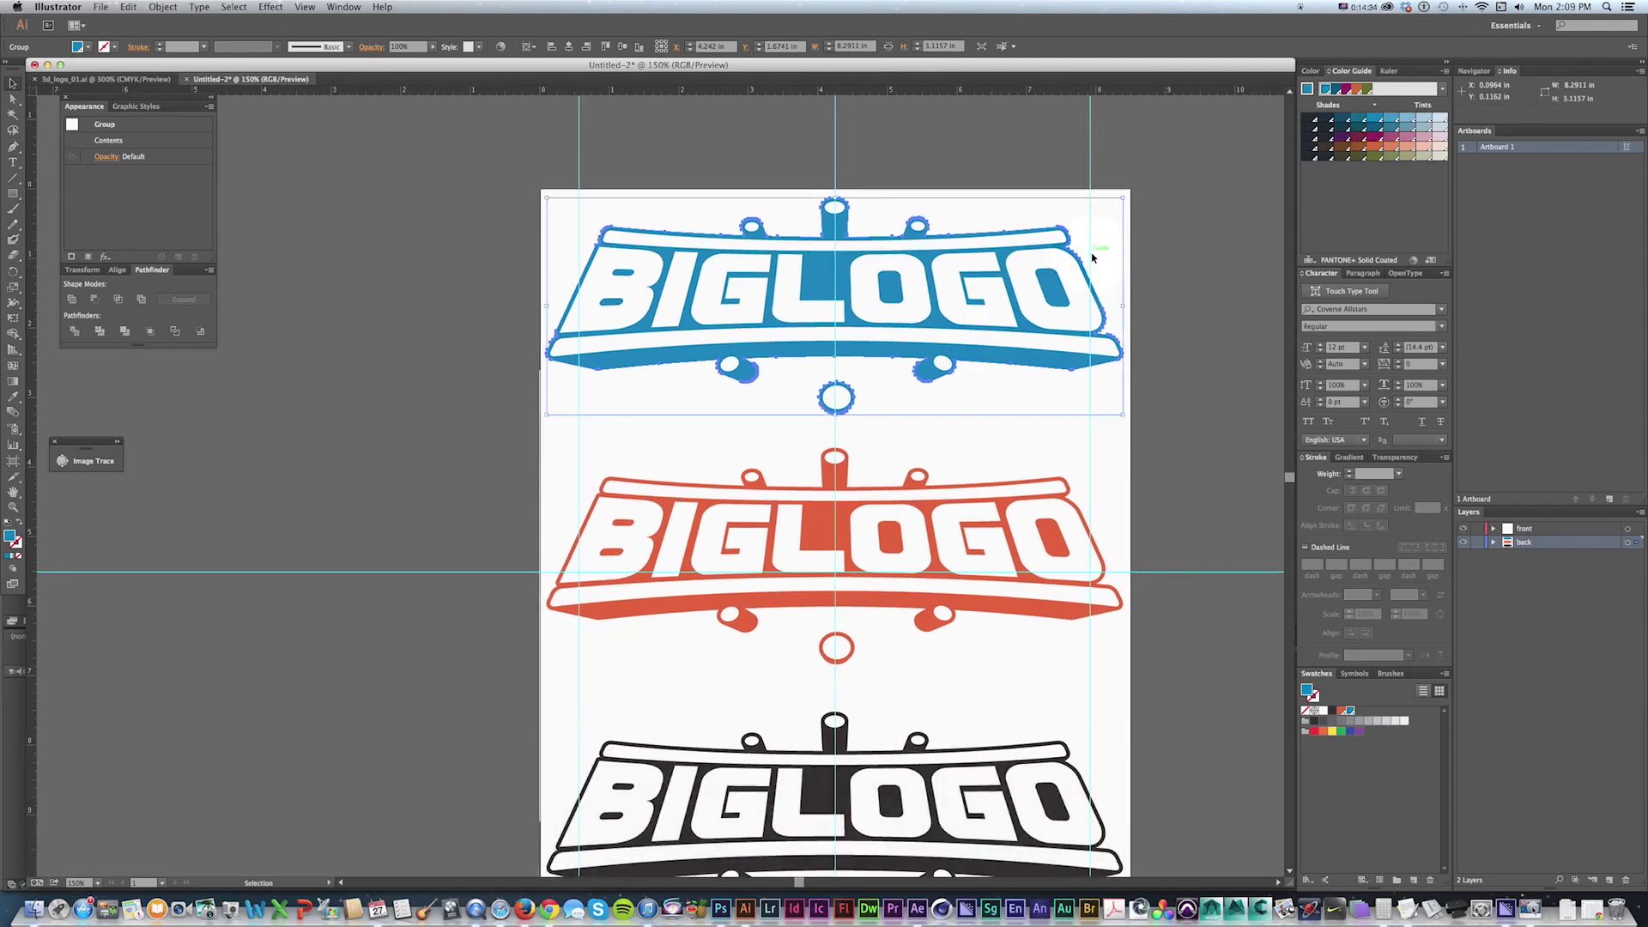
Step: Change the Color Guide harmony rule to Right Complement for the blue base color
{"action": "left_click", "coordinate": [1441, 90]}
{"action": "left_click_drag", "start_coordinate": [1439, 220], "coordinate": [1444, 103]}
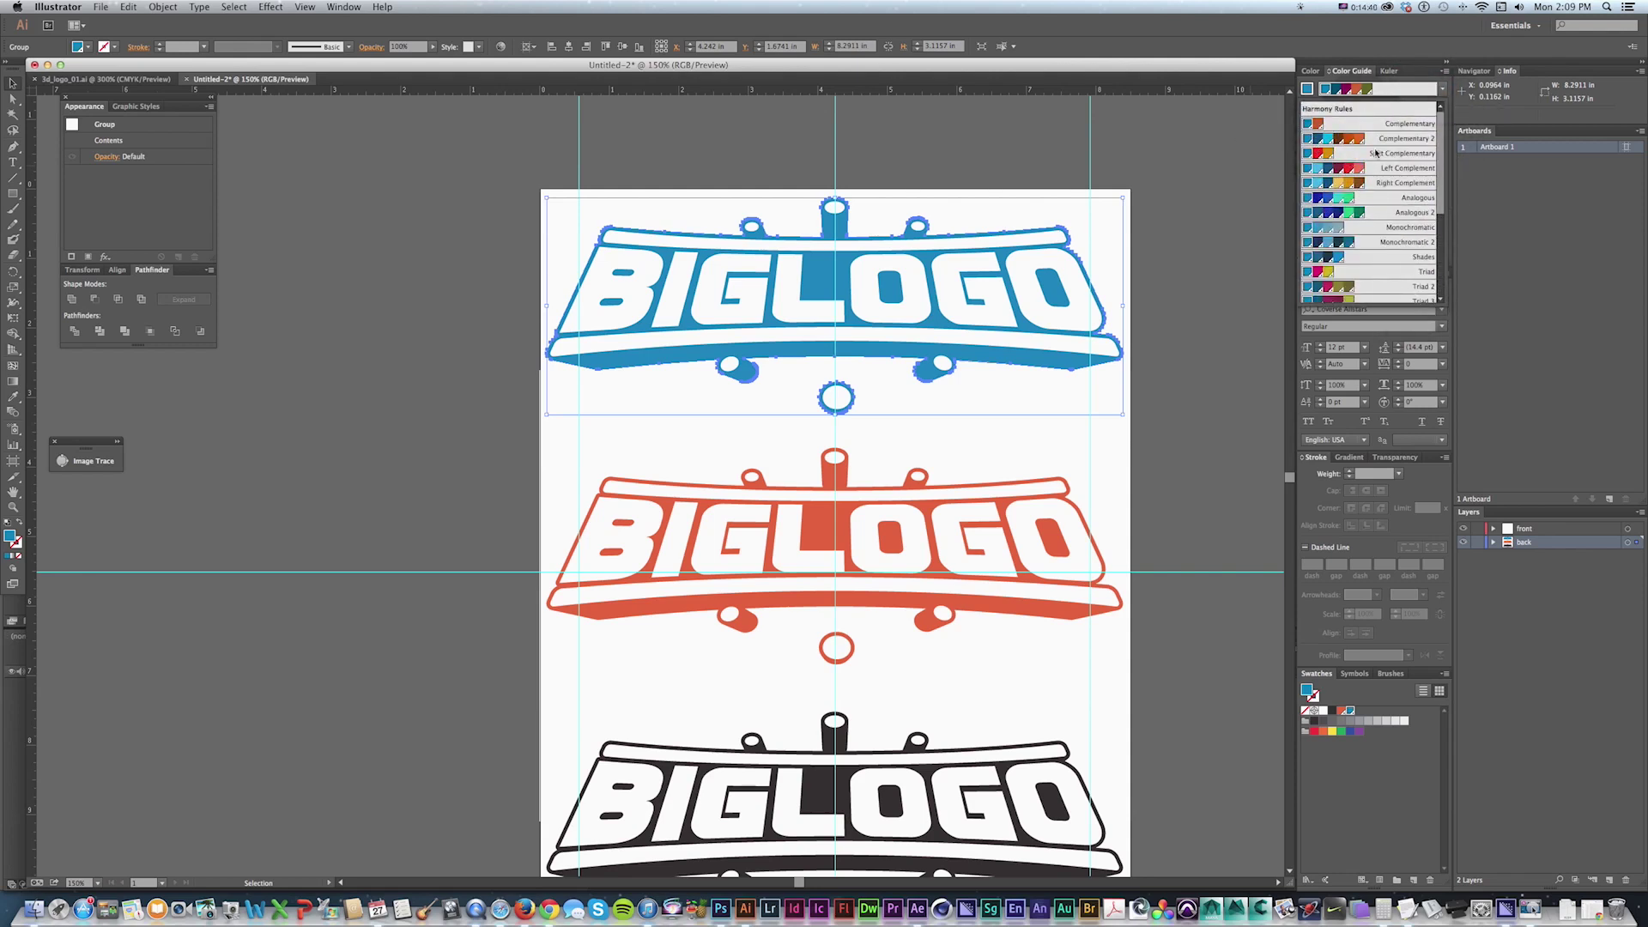
{"action": "left_click", "coordinate": [1334, 183]}
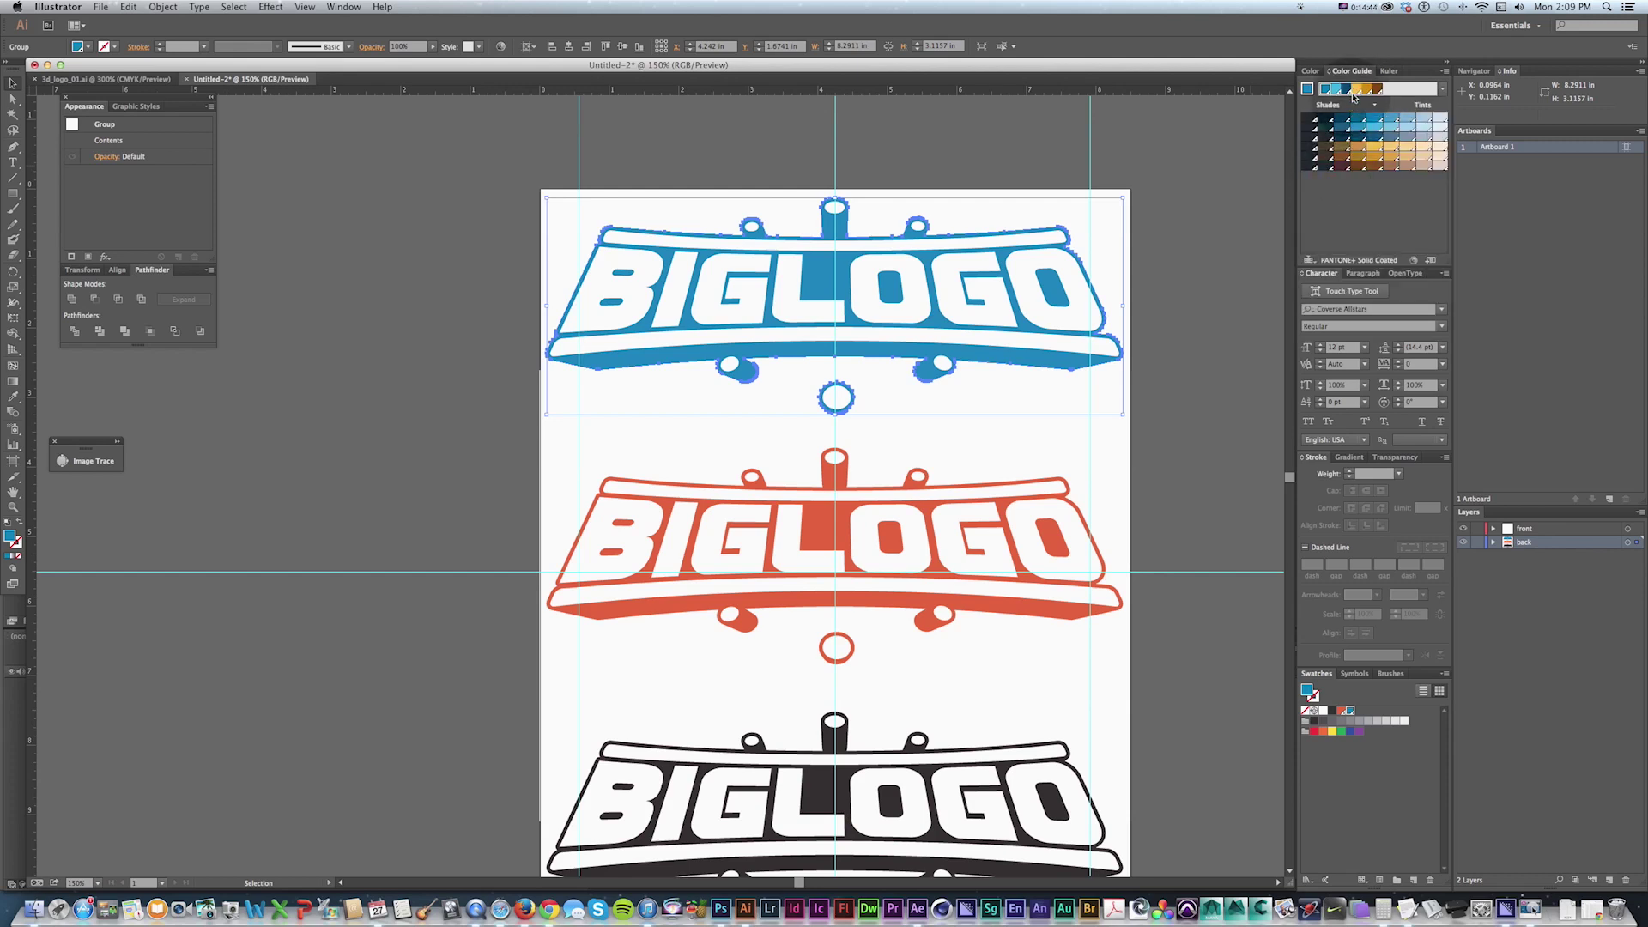
{"action": "left_click", "coordinate": [1442, 92]}
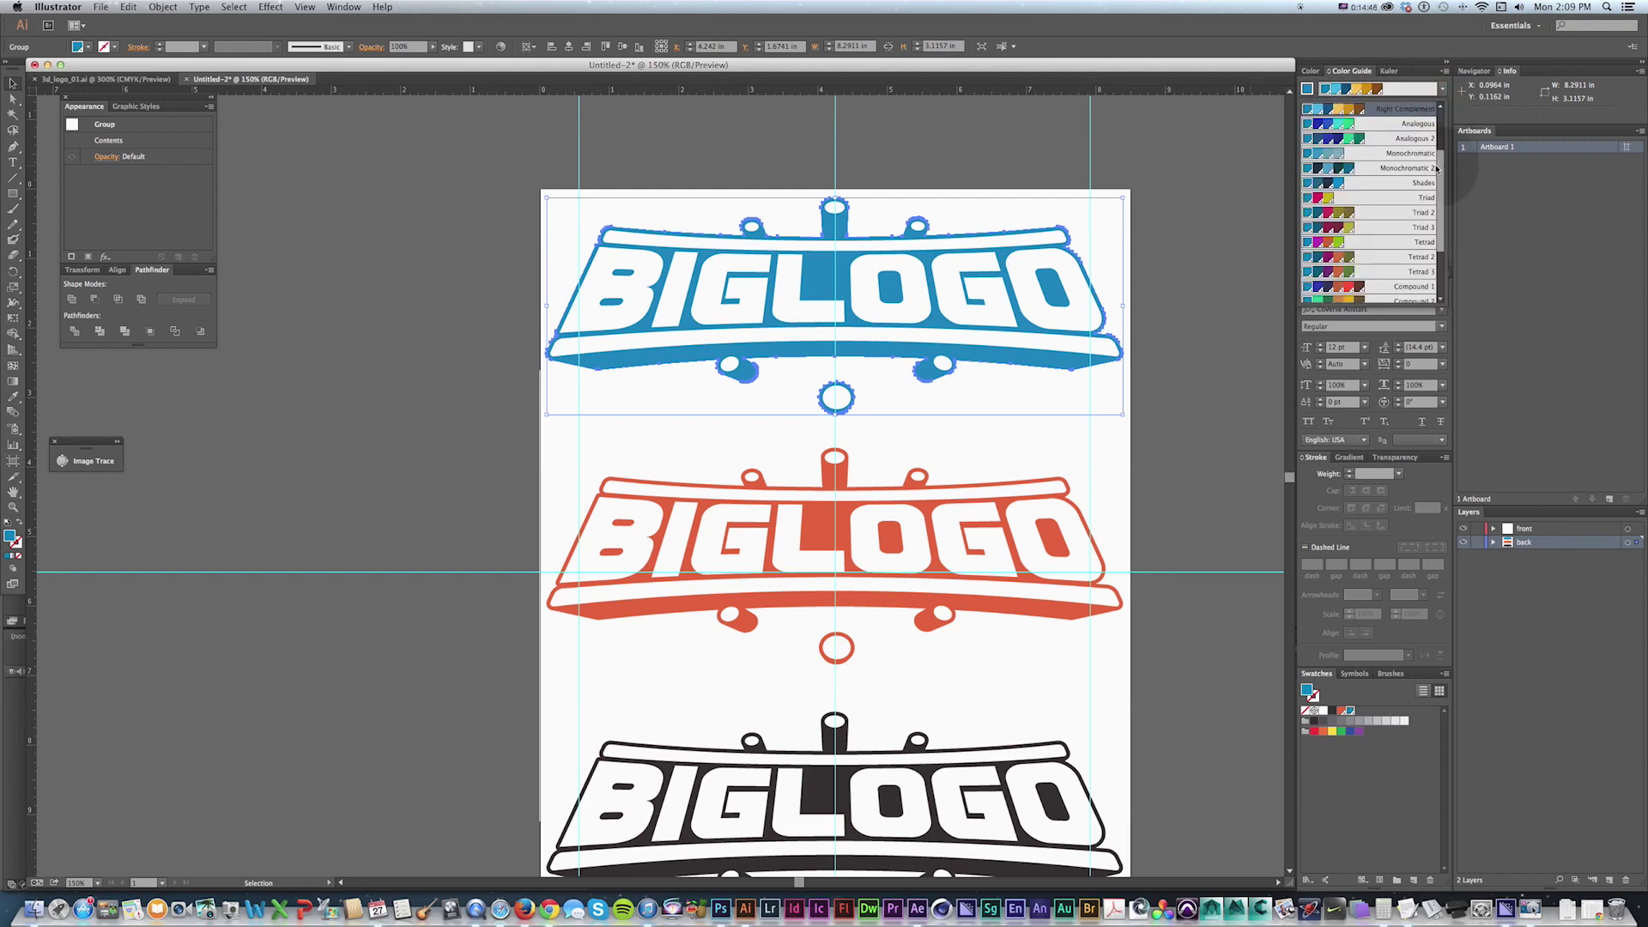
{"action": "left_click", "coordinate": [1356, 92]}
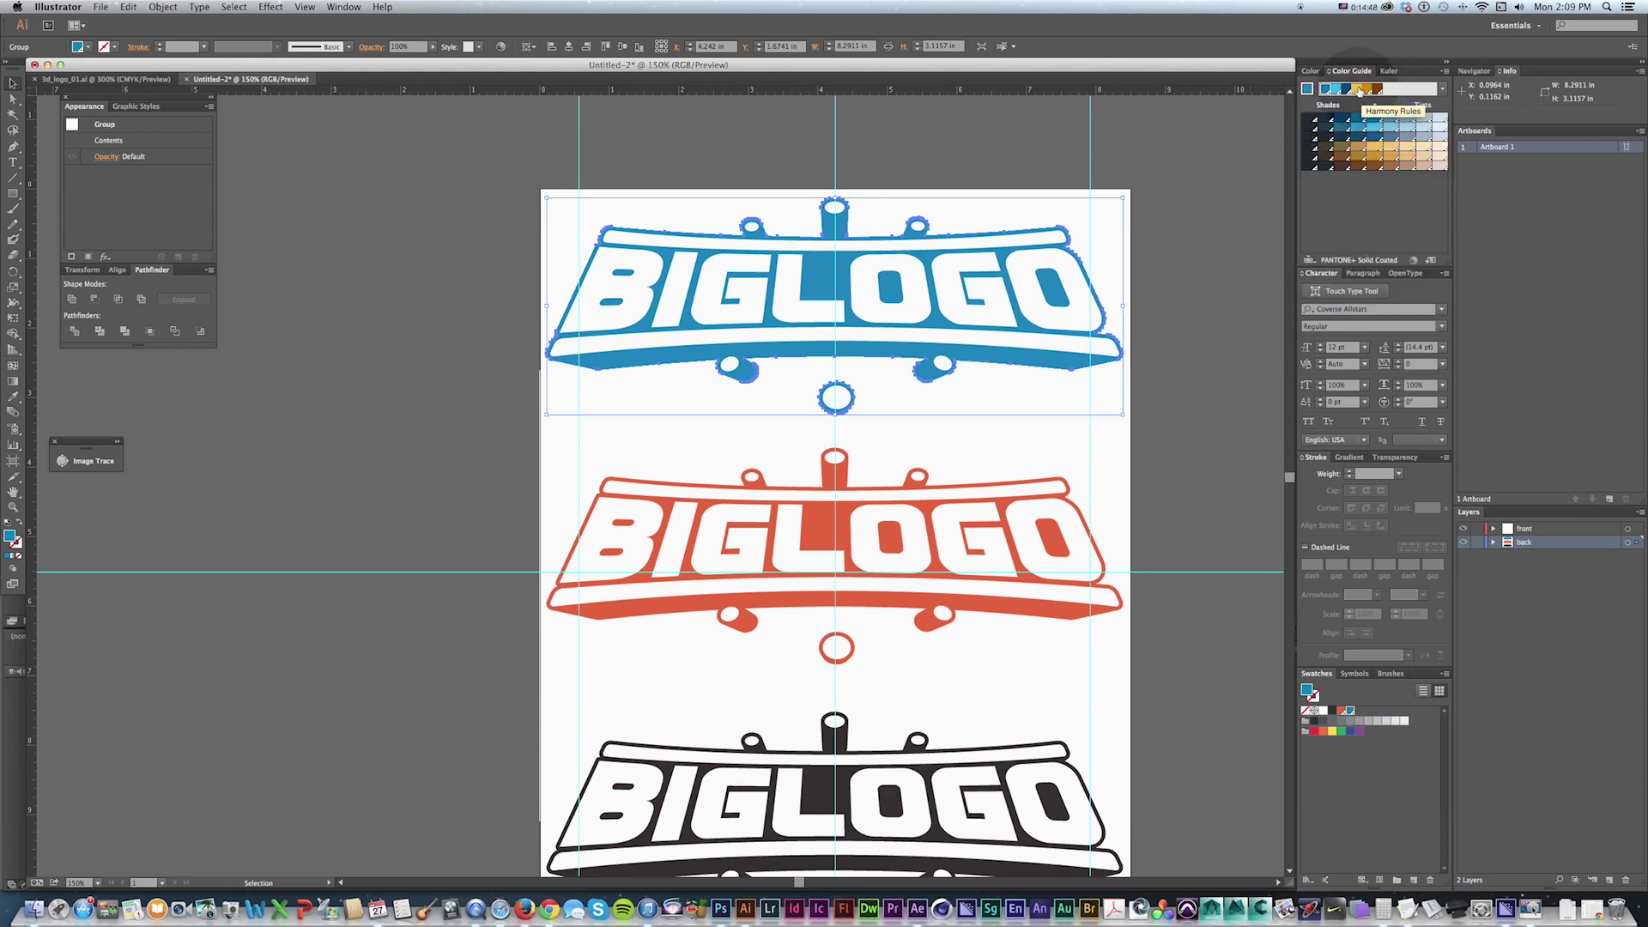
Step: Fill the top logo's white front faces with the golden yellow from the harmony, undoing a trial of its lighter tint
{"action": "key", "text": "v"}
{"action": "left_click", "coordinate": [984, 312]}
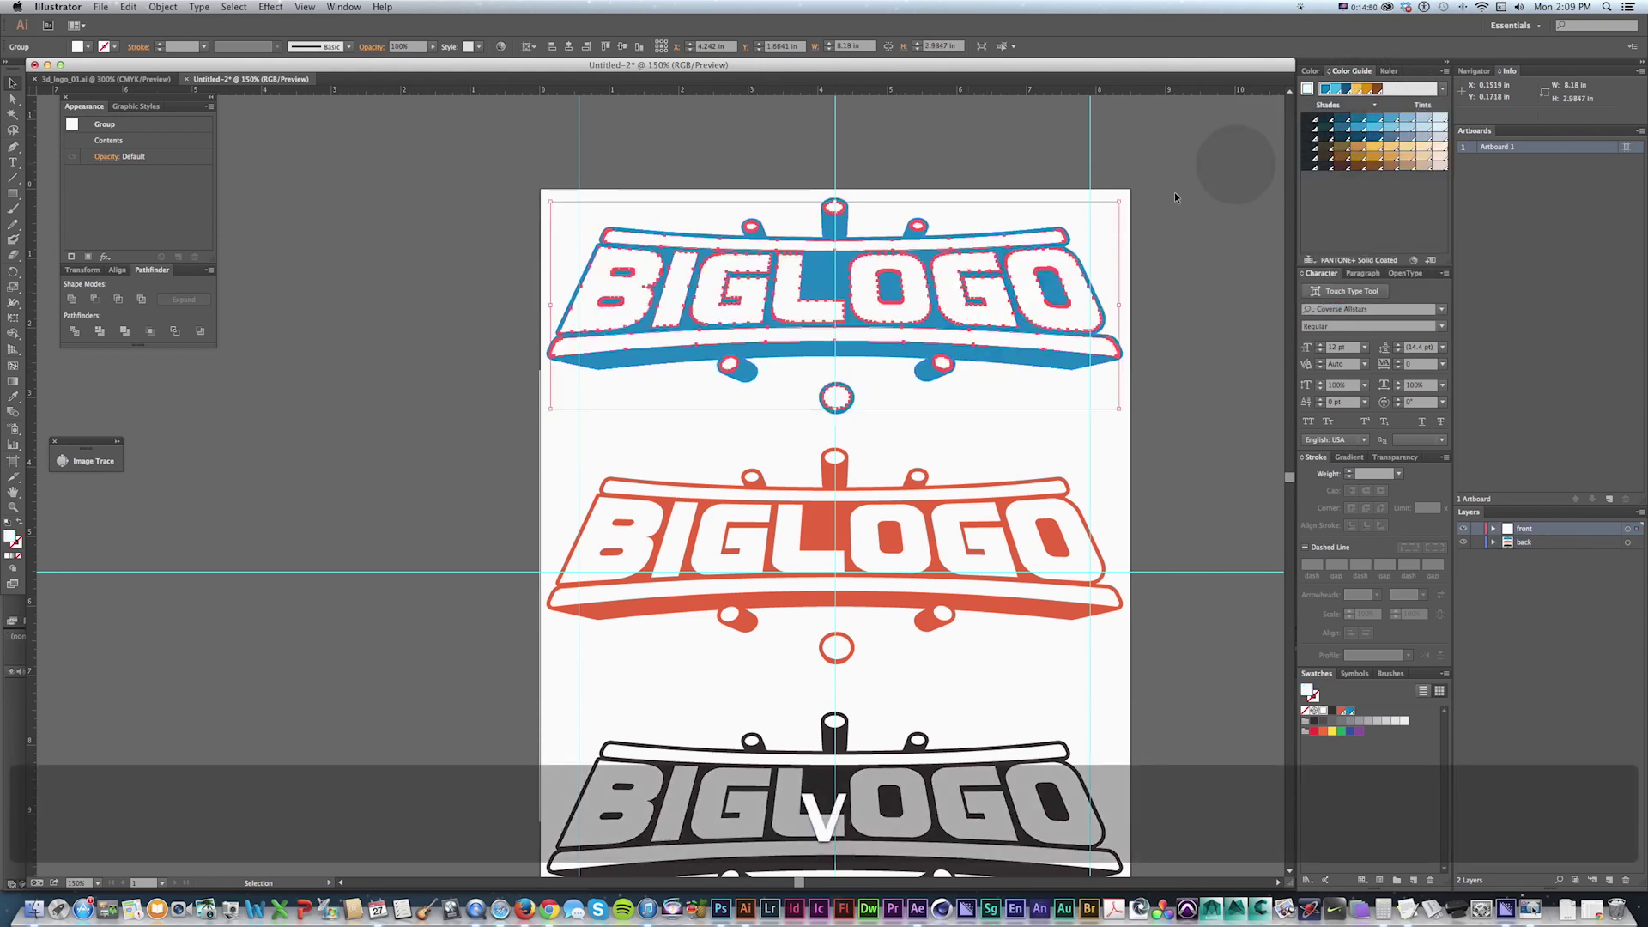
{"action": "left_click", "coordinate": [1359, 89]}
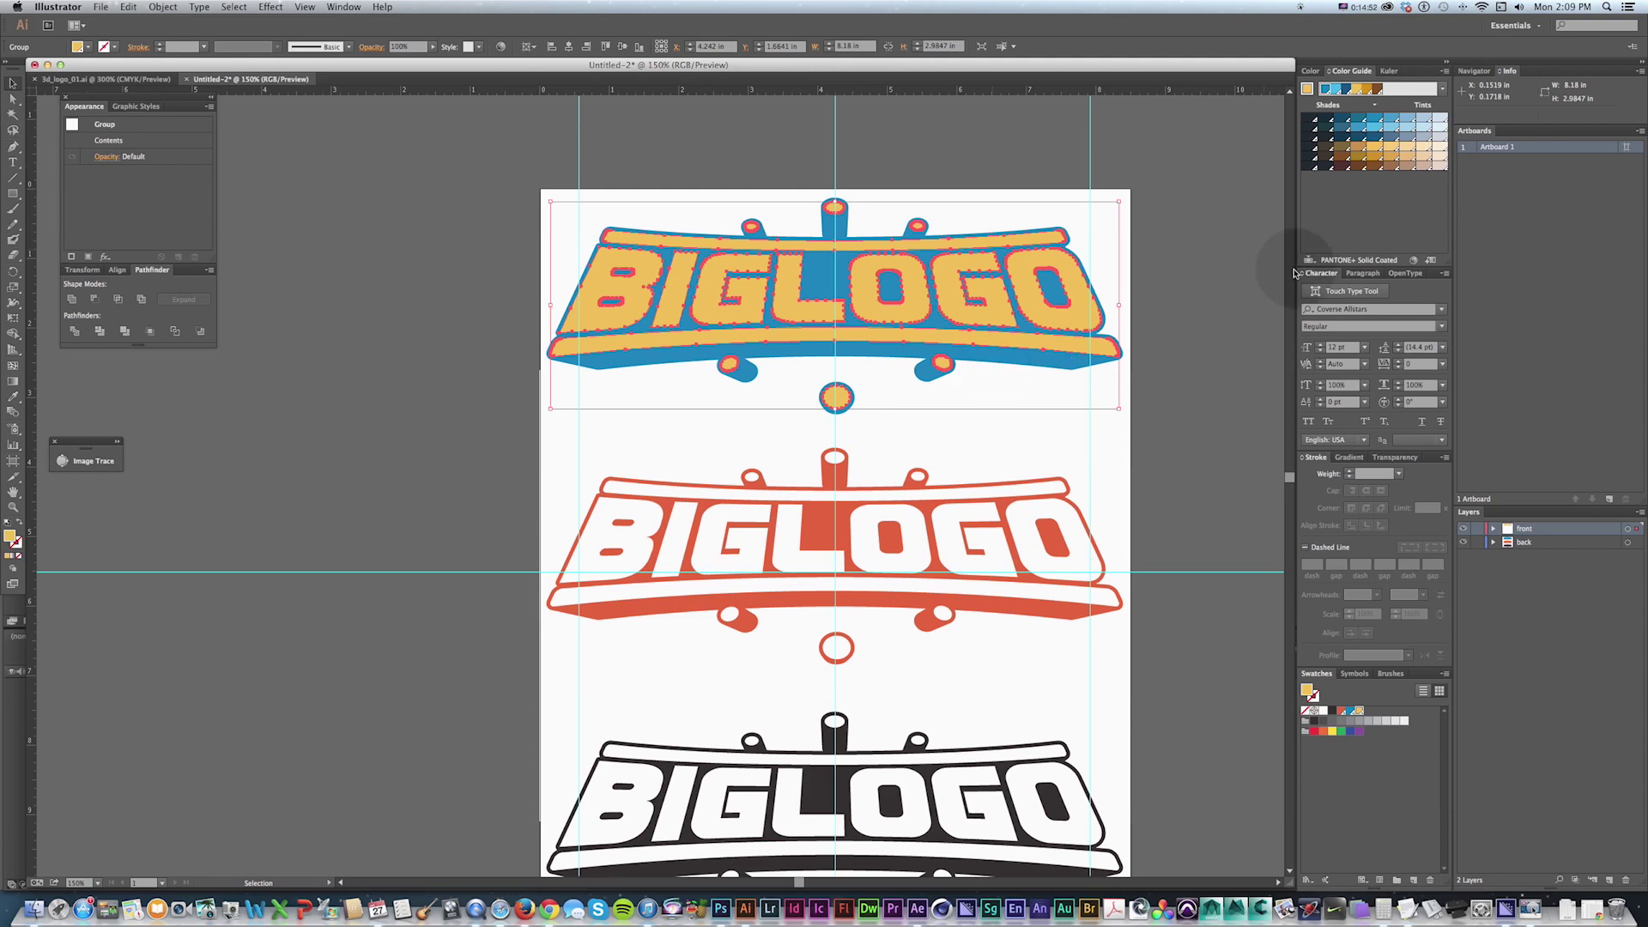
{"action": "left_click", "coordinate": [1410, 153]}
{"action": "key", "text": "super+z"}
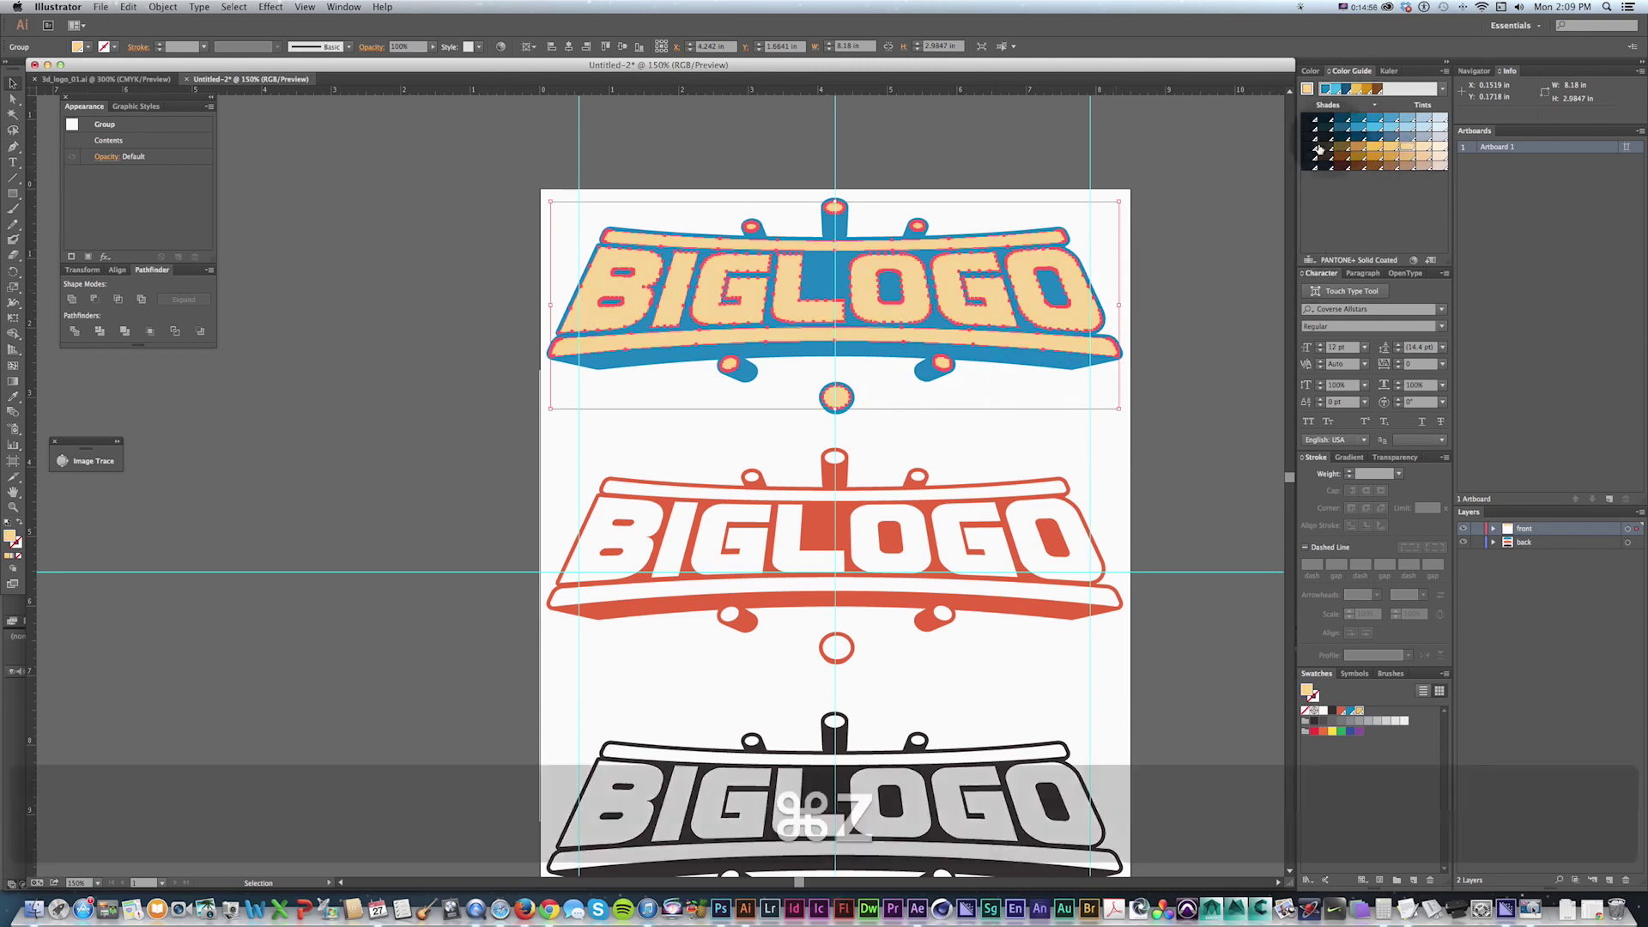
Step: Fill the top logo's back shape with a dark purple, hex 3b005e
{"action": "left_click", "coordinate": [1018, 378]}
{"action": "left_click", "coordinate": [1013, 366]}
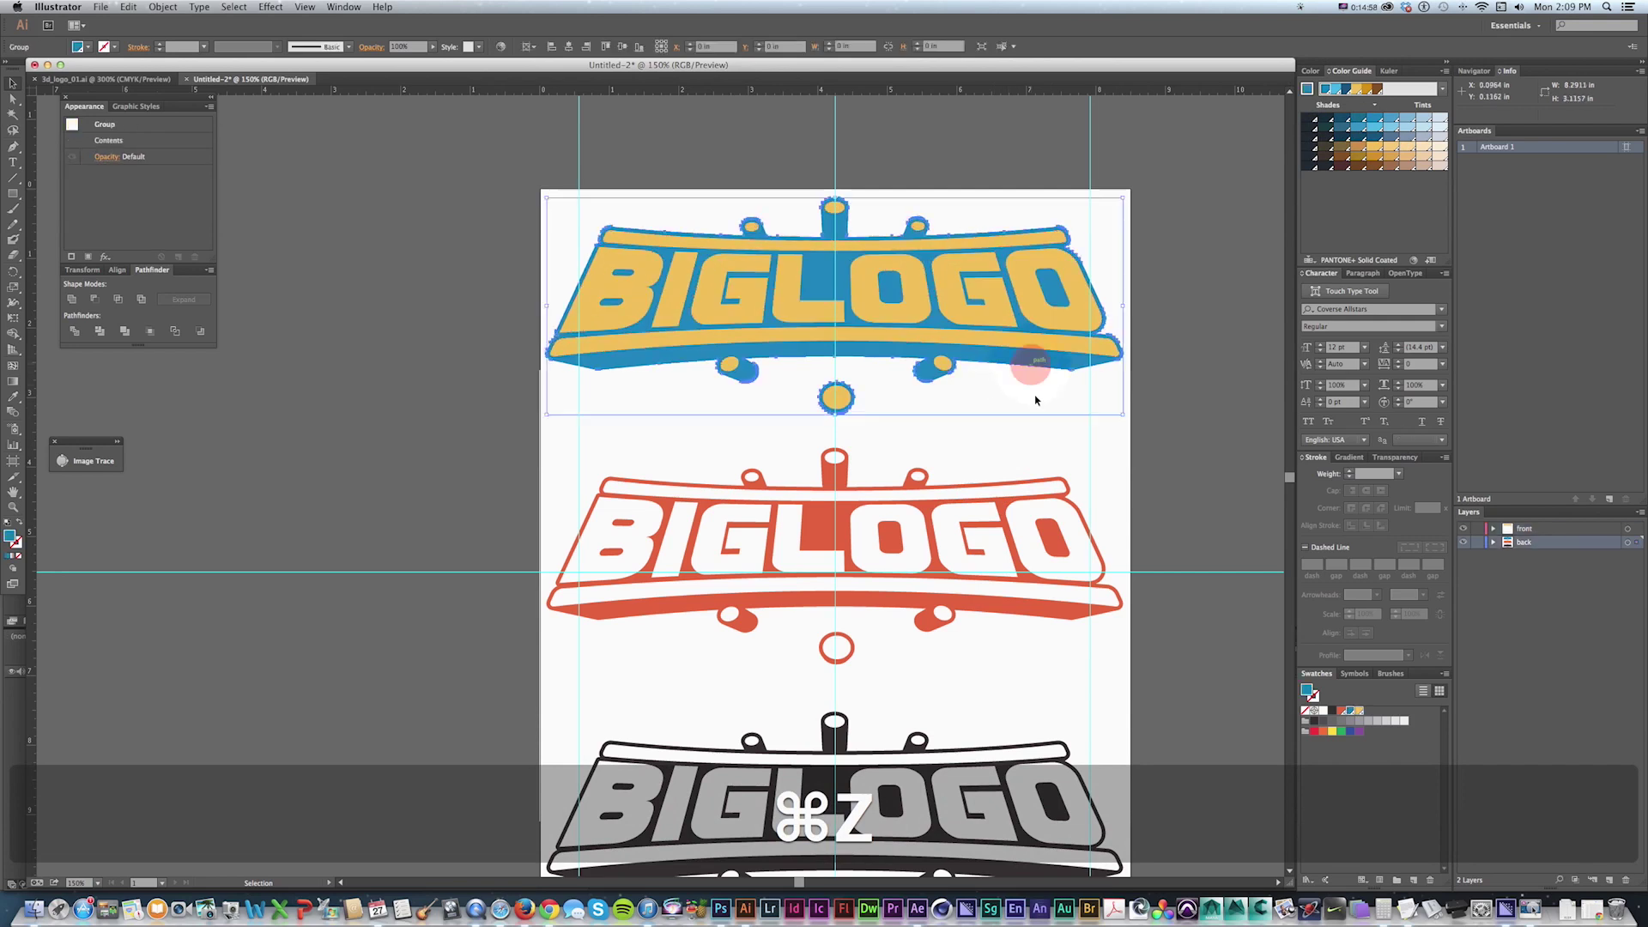
{"action": "double_click", "coordinate": [8, 536]}
{"action": "left_click_drag", "start_coordinate": [433, 371], "coordinate": [436, 351]}
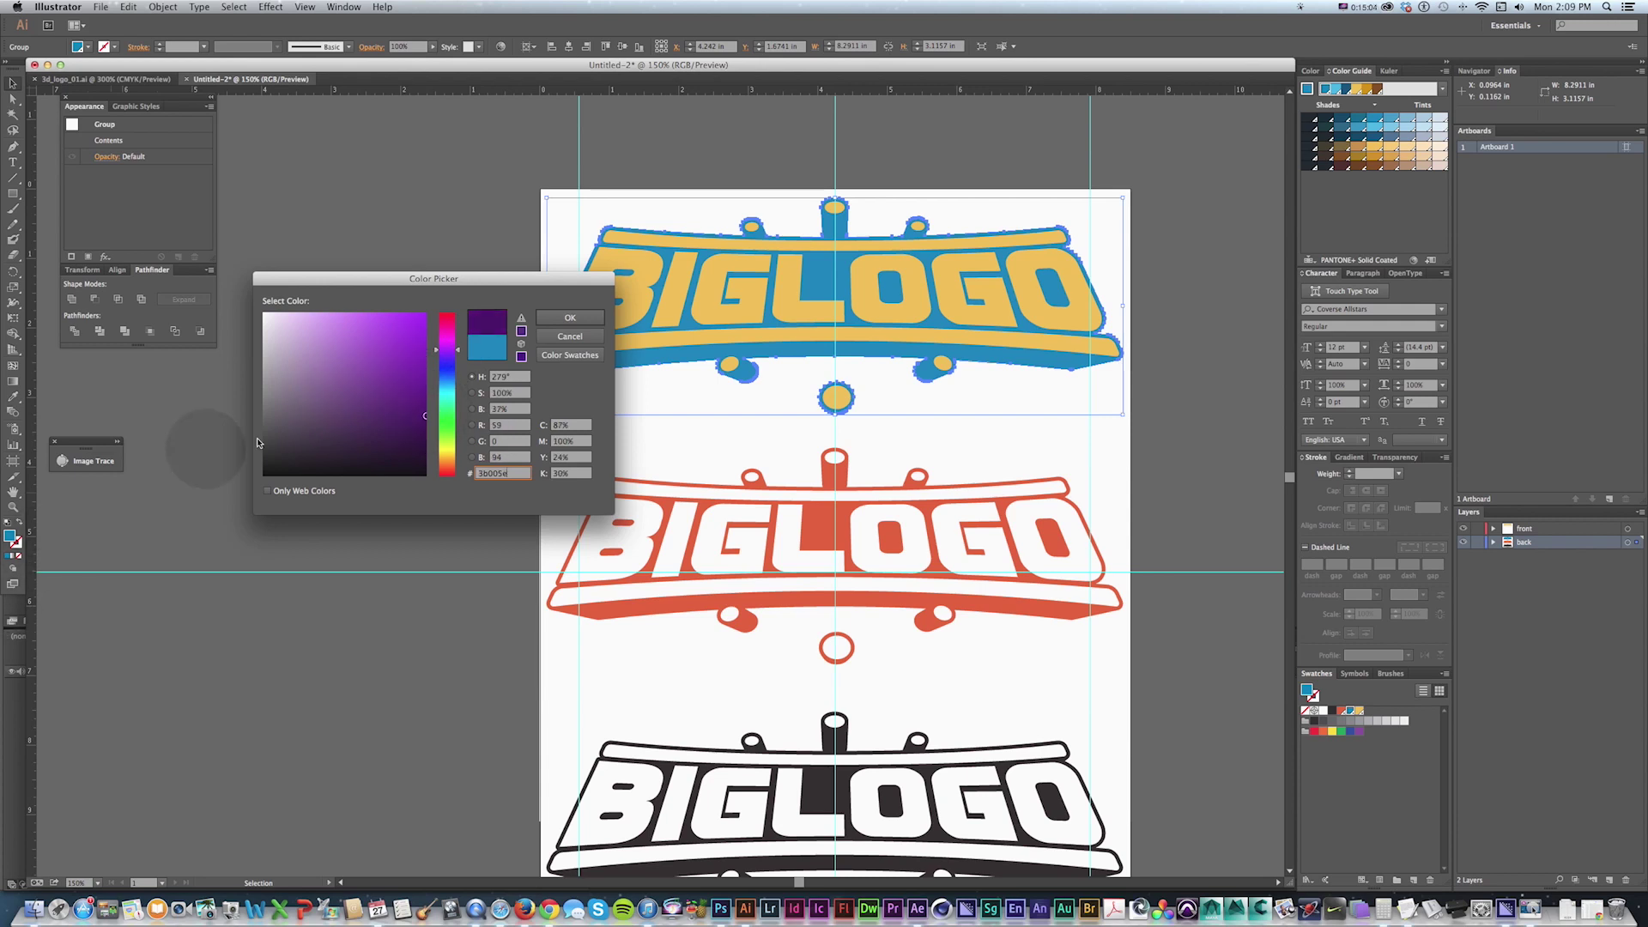
{"action": "left_click", "coordinate": [570, 317]}
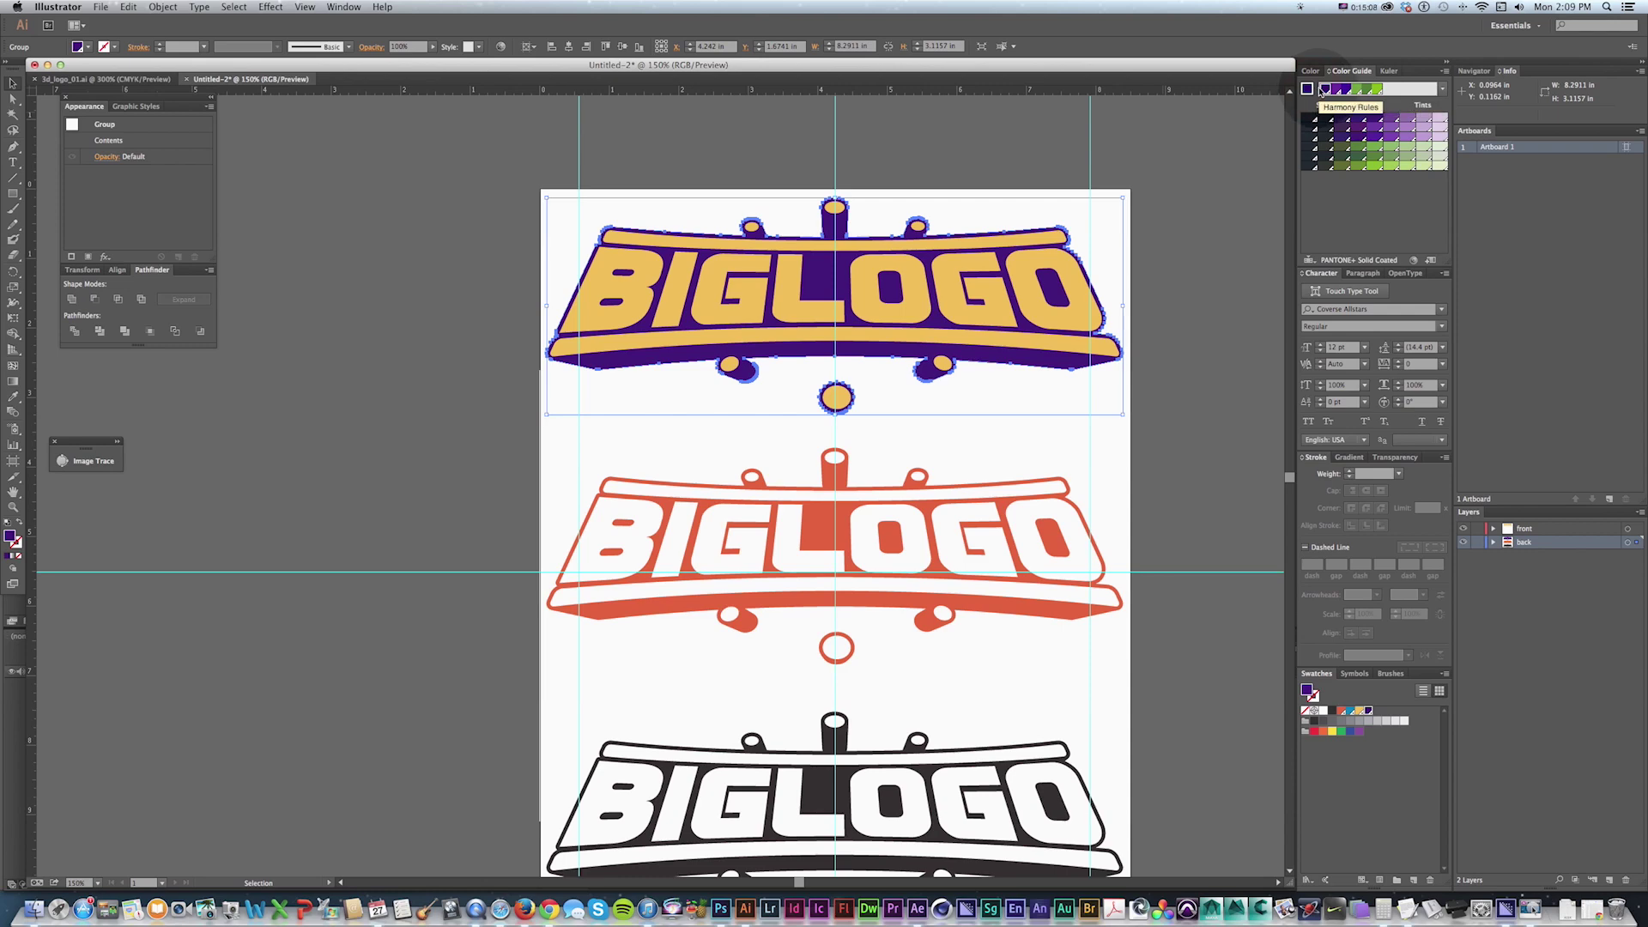
Step: Apply a monochromatic harmony rule based on the purple and fill the top logo's front faces with its lightest lavender tint
{"action": "key", "text": "v"}
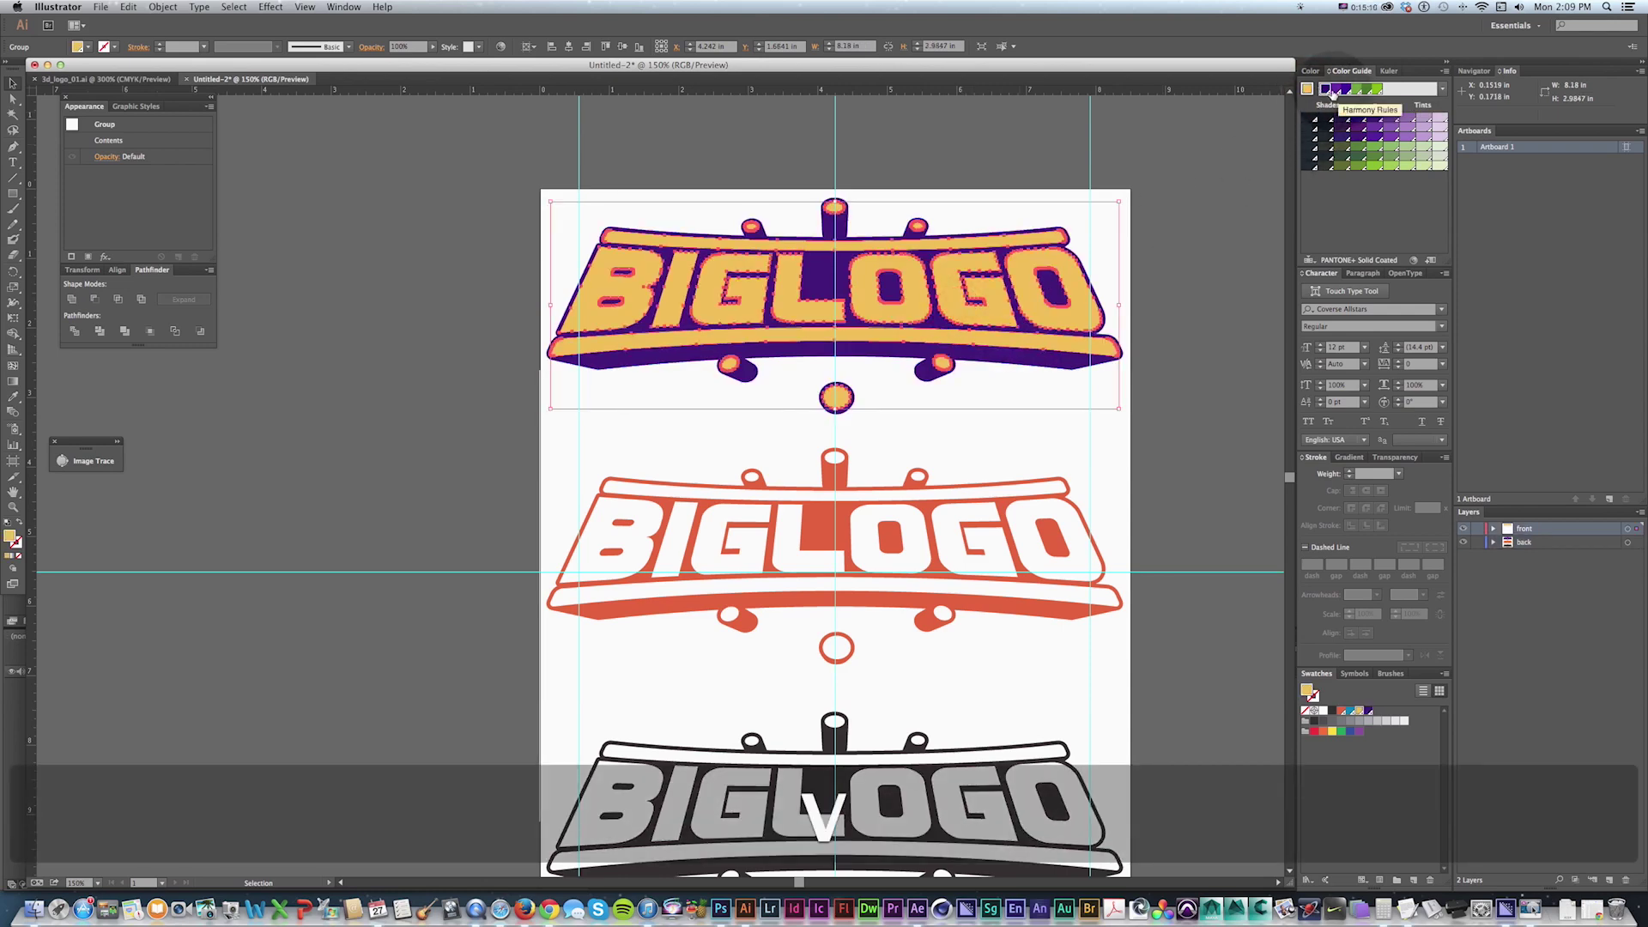
{"action": "left_click", "coordinate": [1017, 361]}
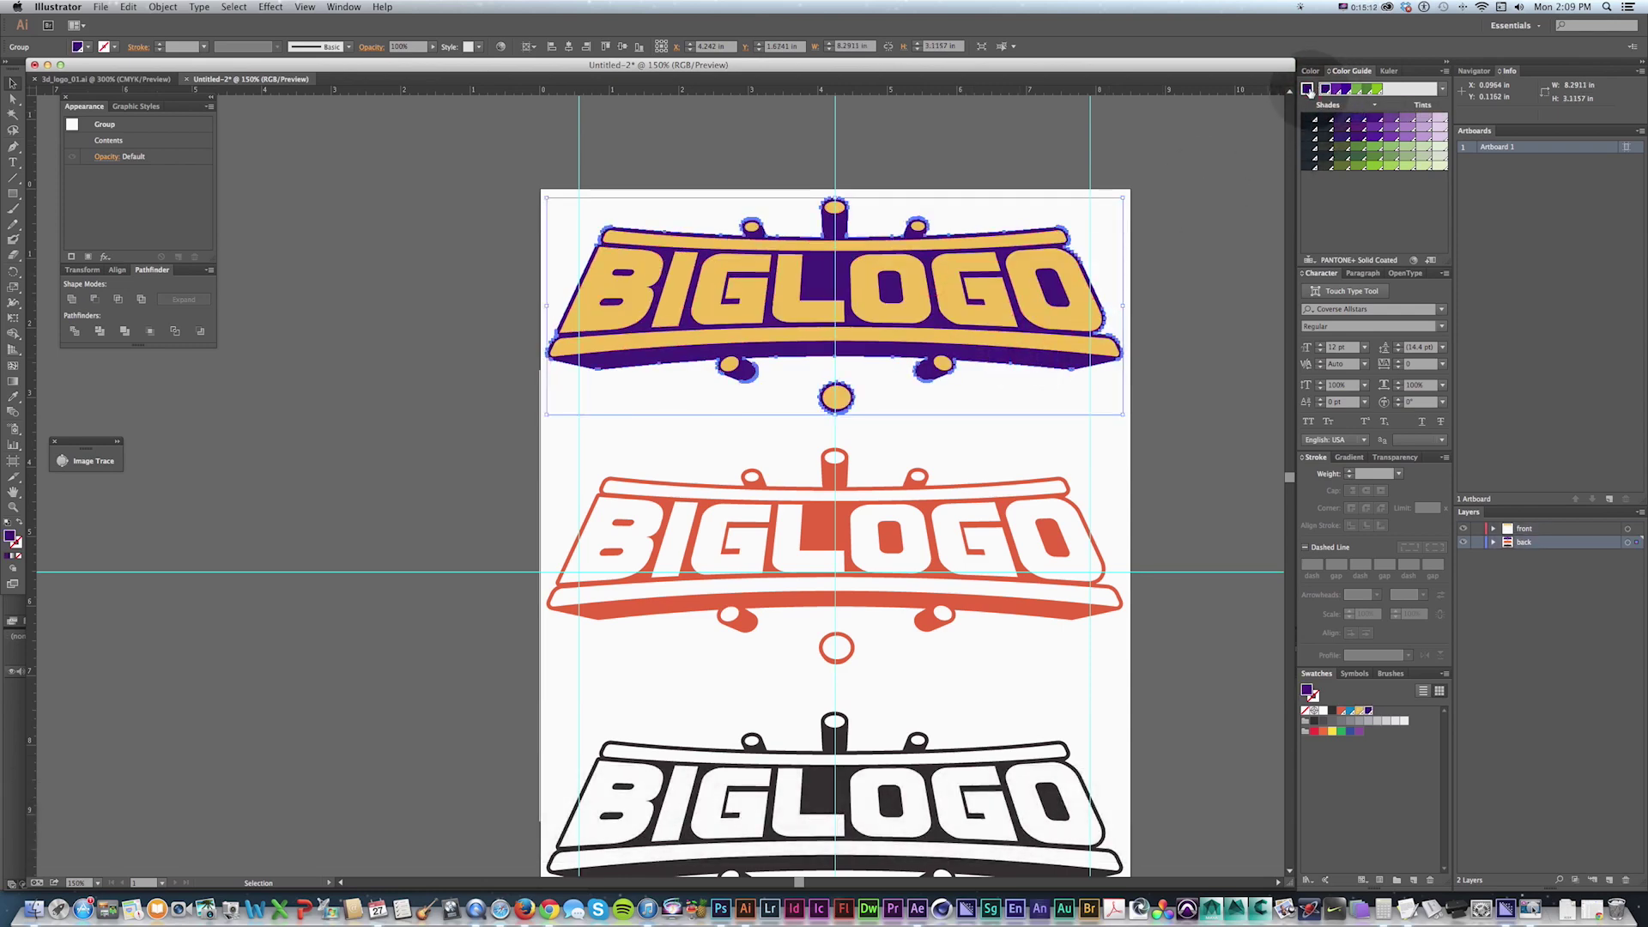
{"action": "key", "text": "v"}
{"action": "left_click", "coordinate": [1445, 92]}
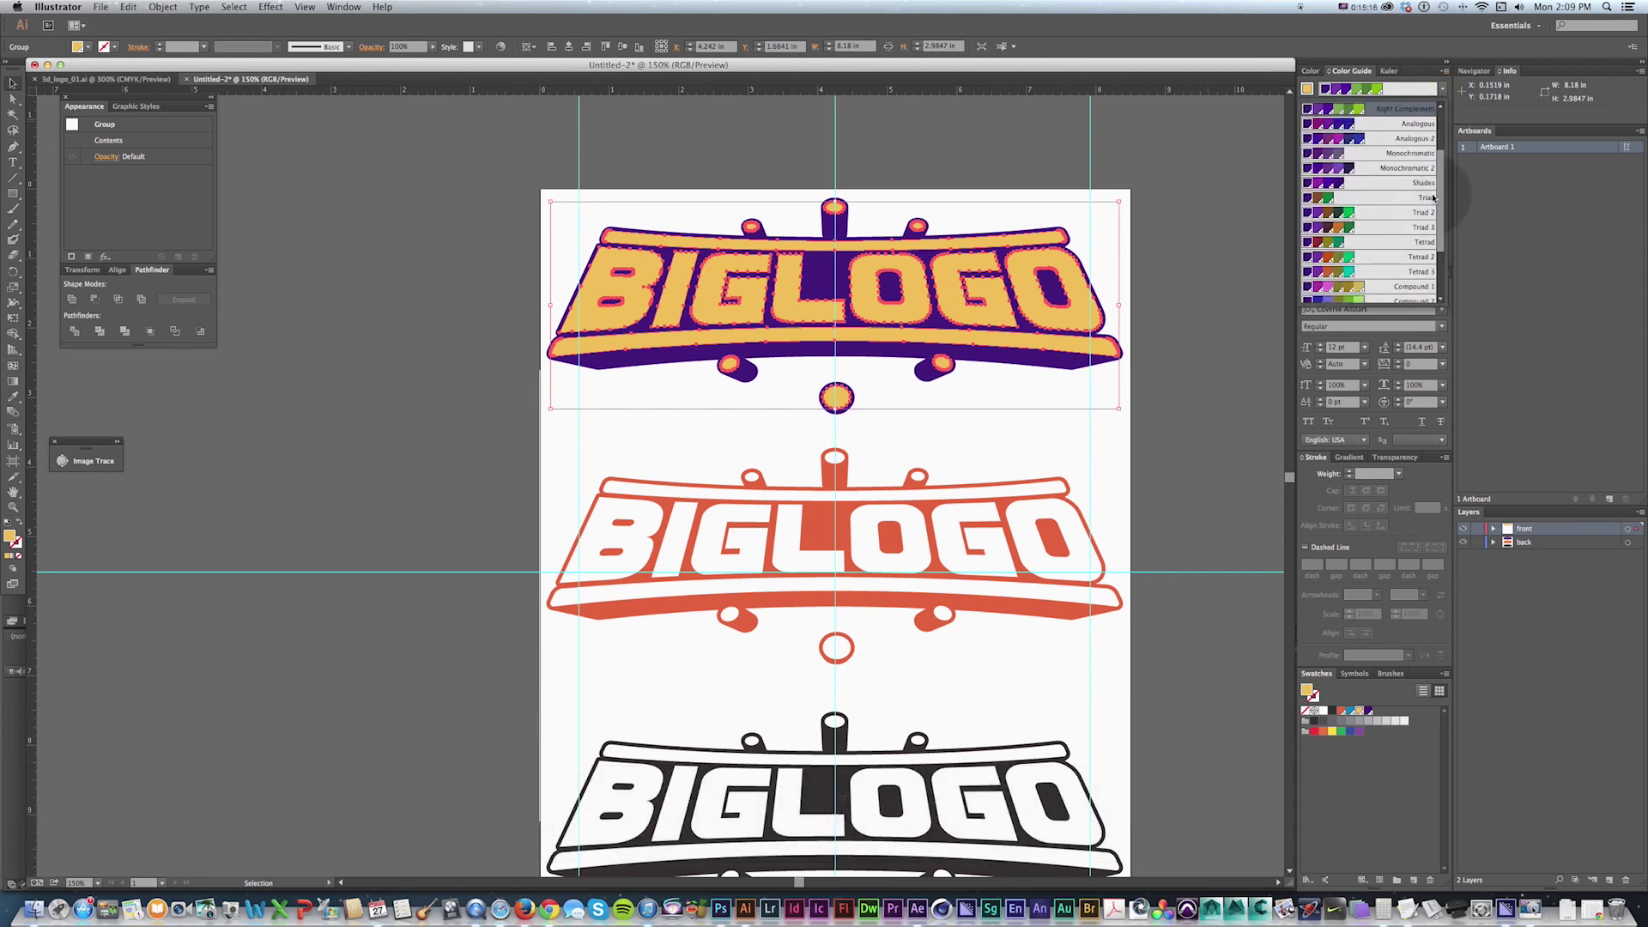
{"action": "scroll", "coordinate": [1425, 215], "scroll_direction": "down", "scroll_amount": 3}
{"action": "left_click", "coordinate": [1409, 245]}
{"action": "scroll", "coordinate": [1425, 223], "scroll_direction": "up", "scroll_amount": 5}
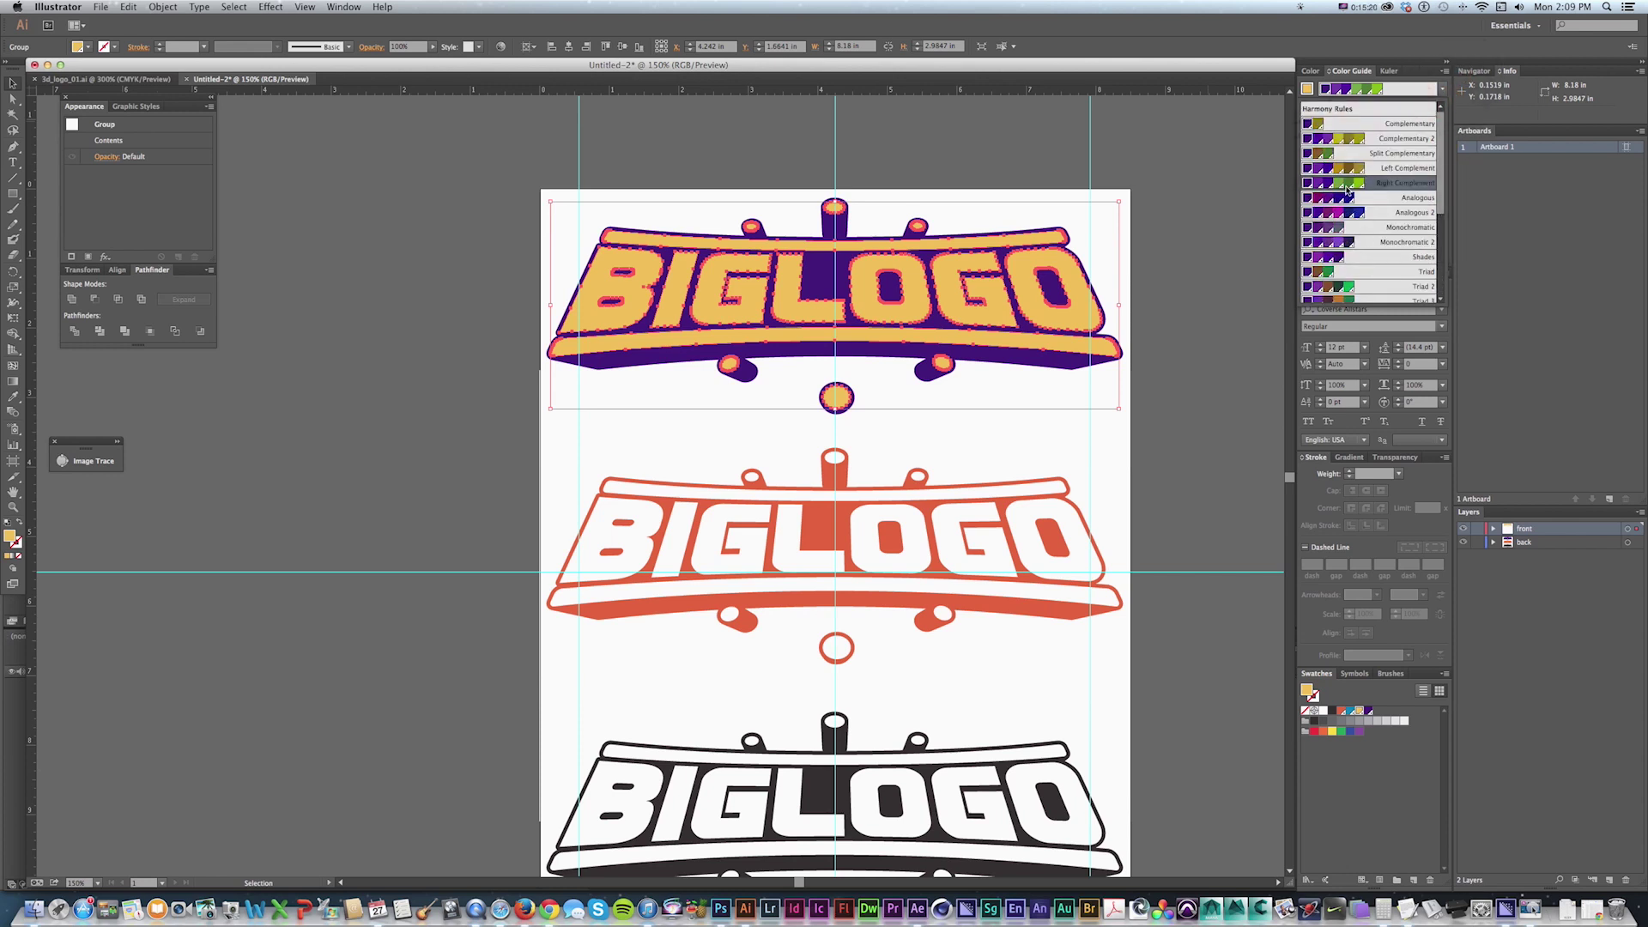
{"action": "left_click", "coordinate": [1344, 227]}
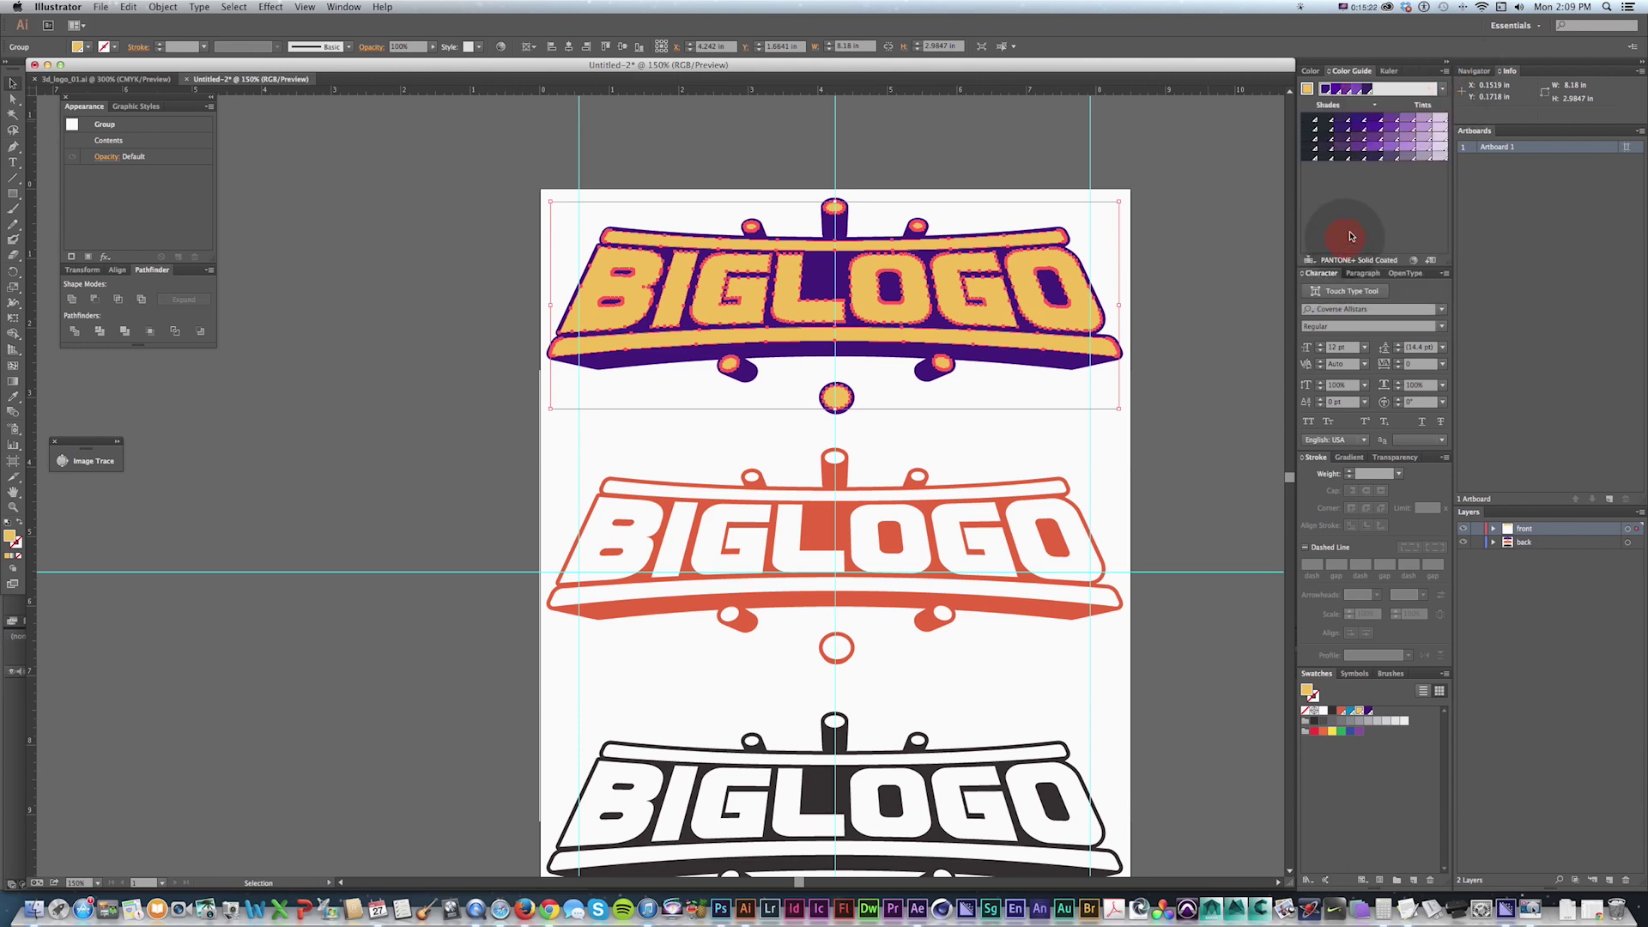
{"action": "left_click", "coordinate": [1422, 139]}
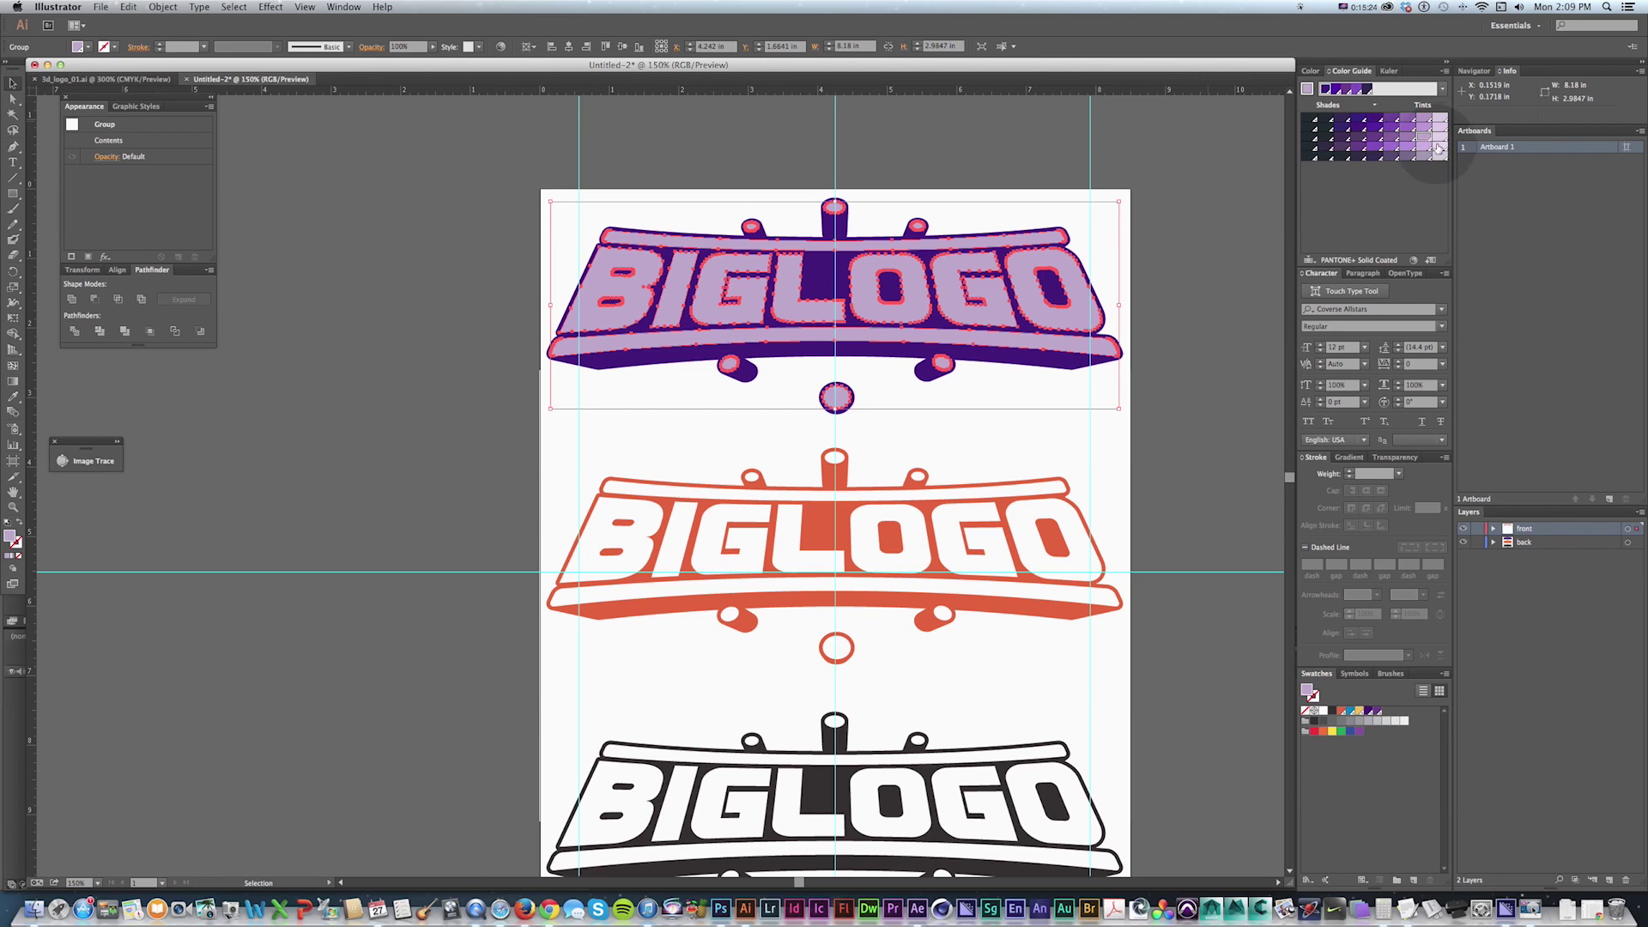
{"action": "left_click", "coordinate": [1438, 140]}
Step: Select the back shape and front faces of the middle orange logo
{"action": "key", "text": "space"}
{"action": "left_click_drag", "start_coordinate": [887, 493], "coordinate": [878, 380]}
{"action": "key", "text": "space"}
{"action": "left_click_drag", "start_coordinate": [975, 588], "coordinate": [969, 576]}
{"action": "key", "text": "v"}
{"action": "left_click", "coordinate": [1000, 562]}
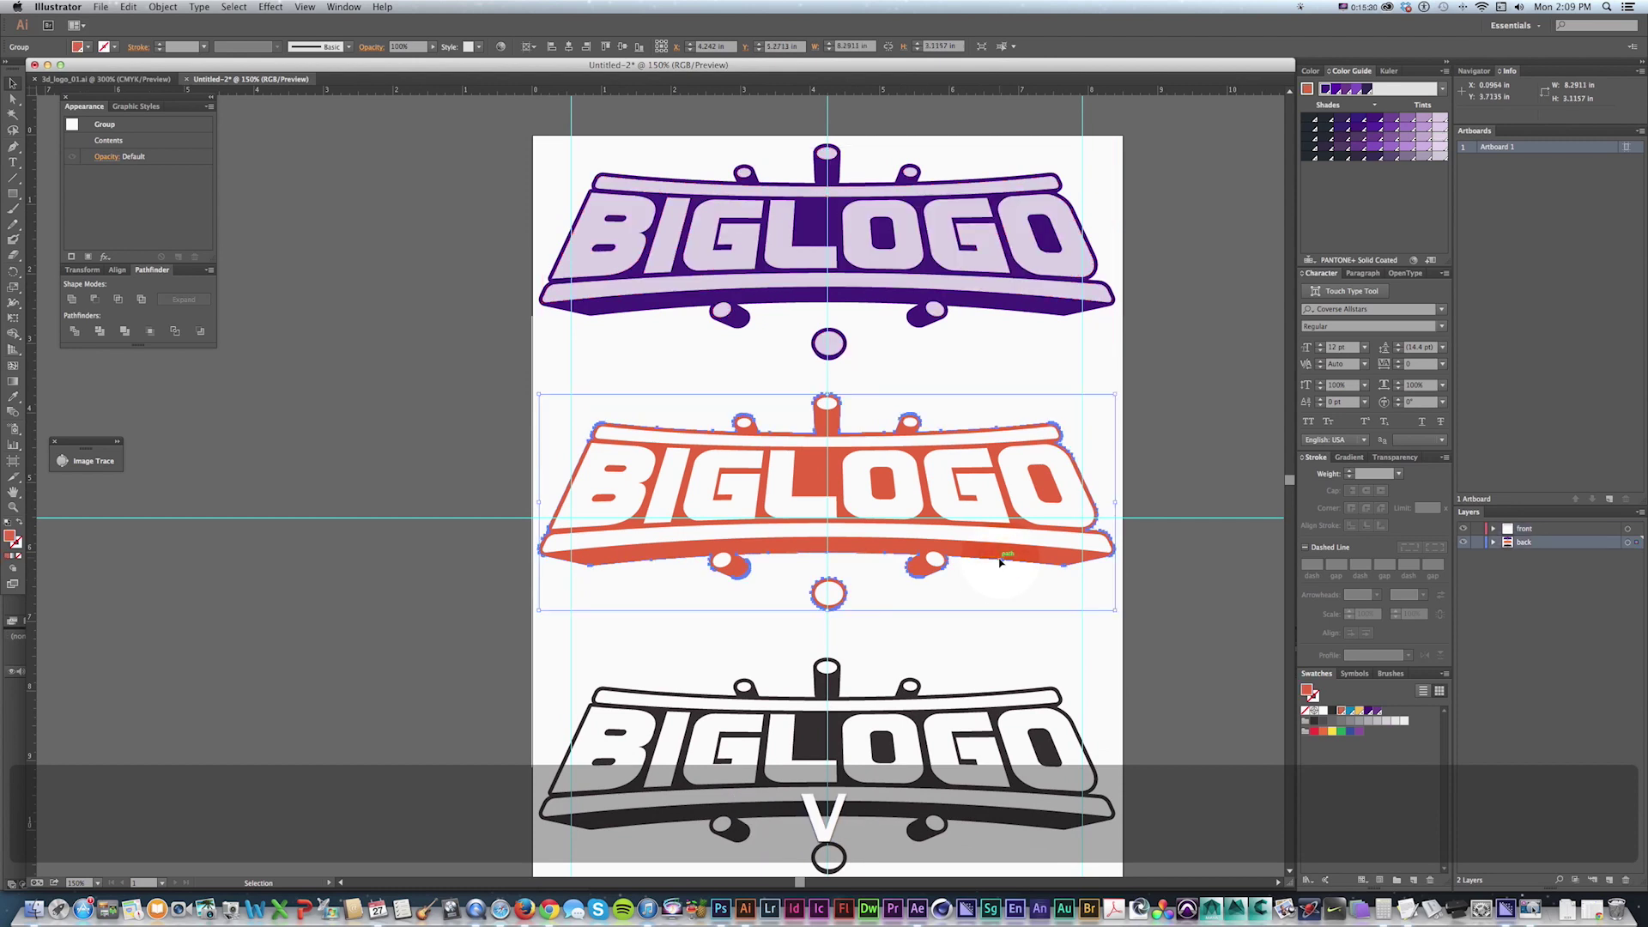
{"action": "left_click", "coordinate": [998, 576]}
{"action": "left_click", "coordinate": [1002, 534]}
{"action": "left_click", "coordinate": [999, 545]}
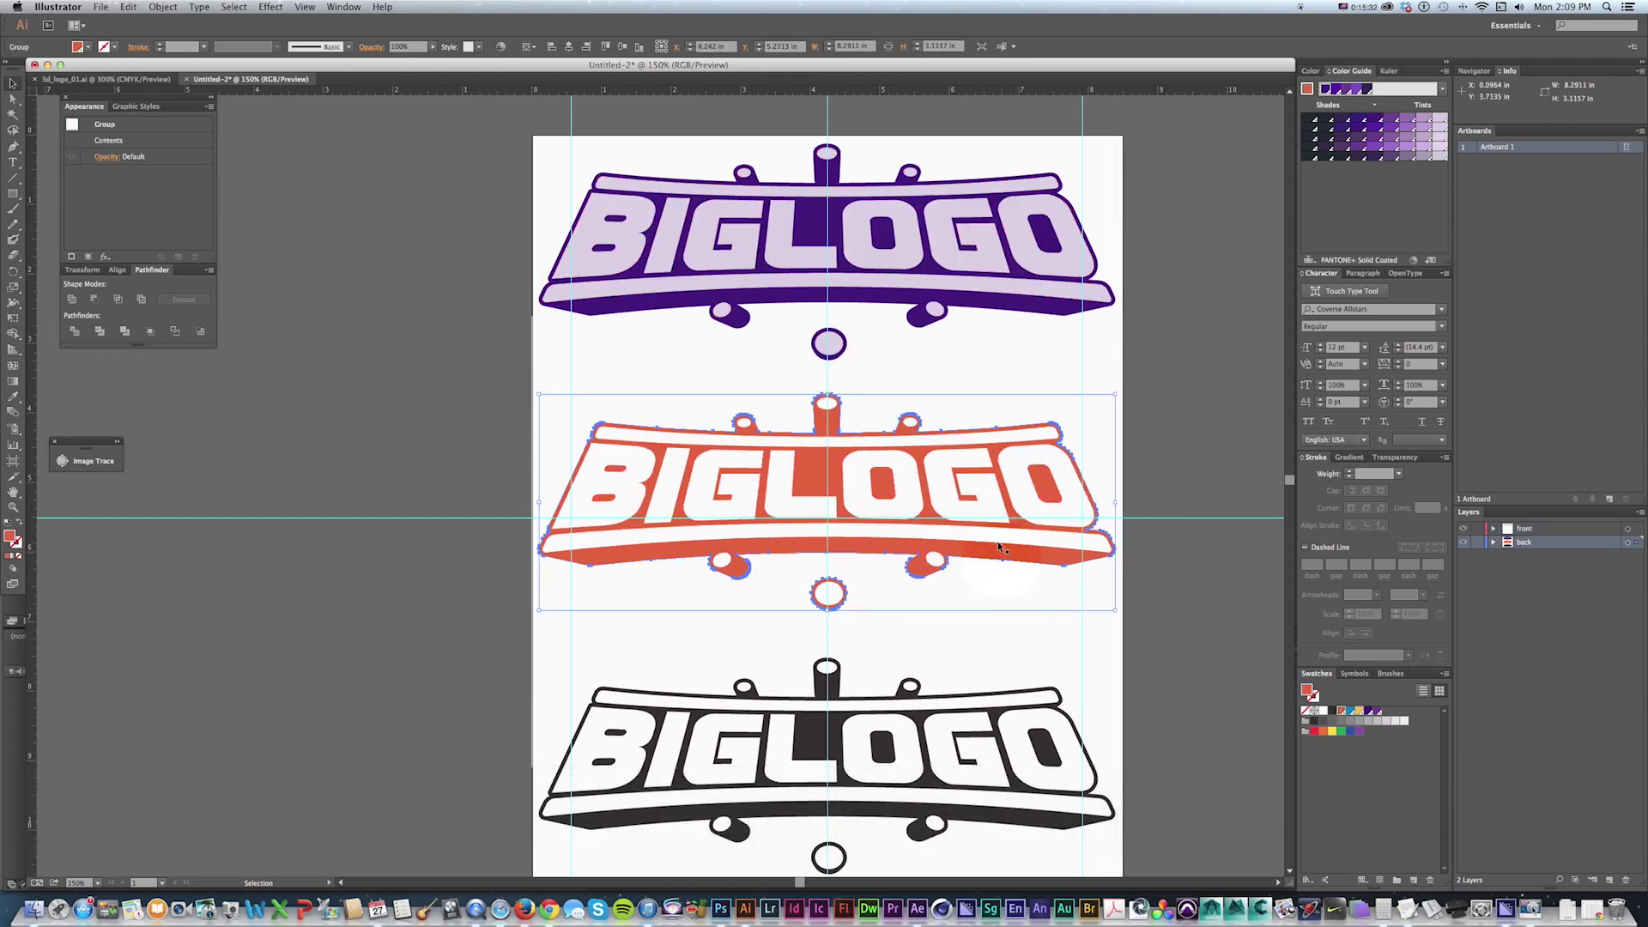
{"action": "left_click", "coordinate": [995, 570]}
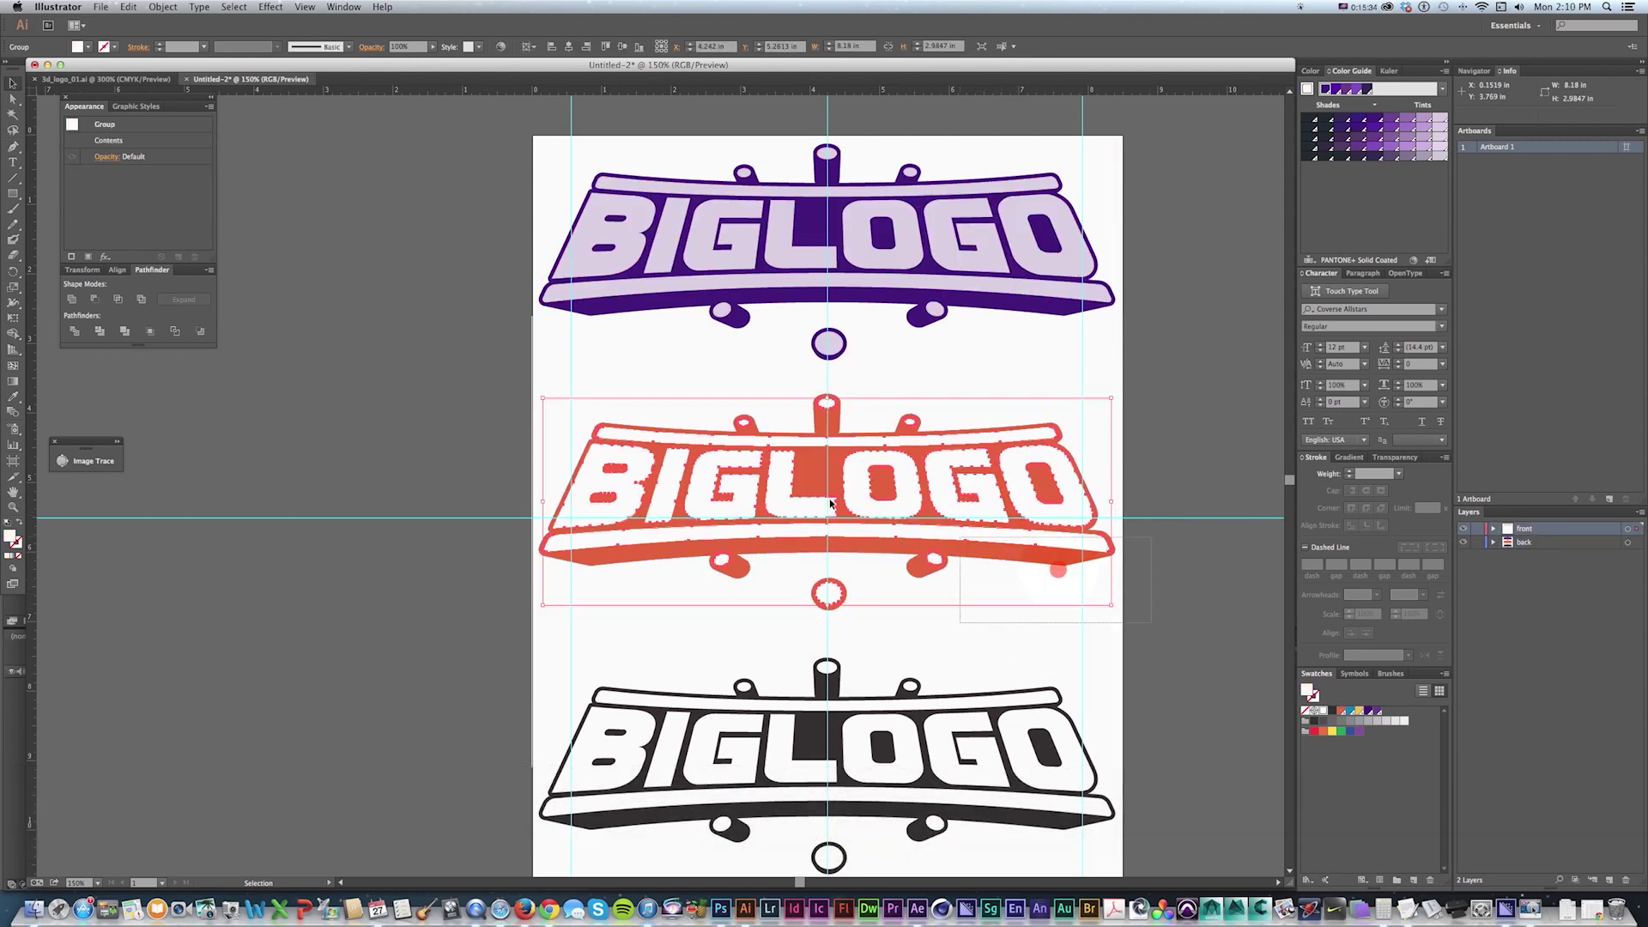
Step: Try scaling the whole orange logo down proportionally, undo each resize and deselect it
{"action": "key", "text": "v"}
{"action": "left_click_drag", "start_coordinate": [543, 398], "coordinate": [743, 456]}
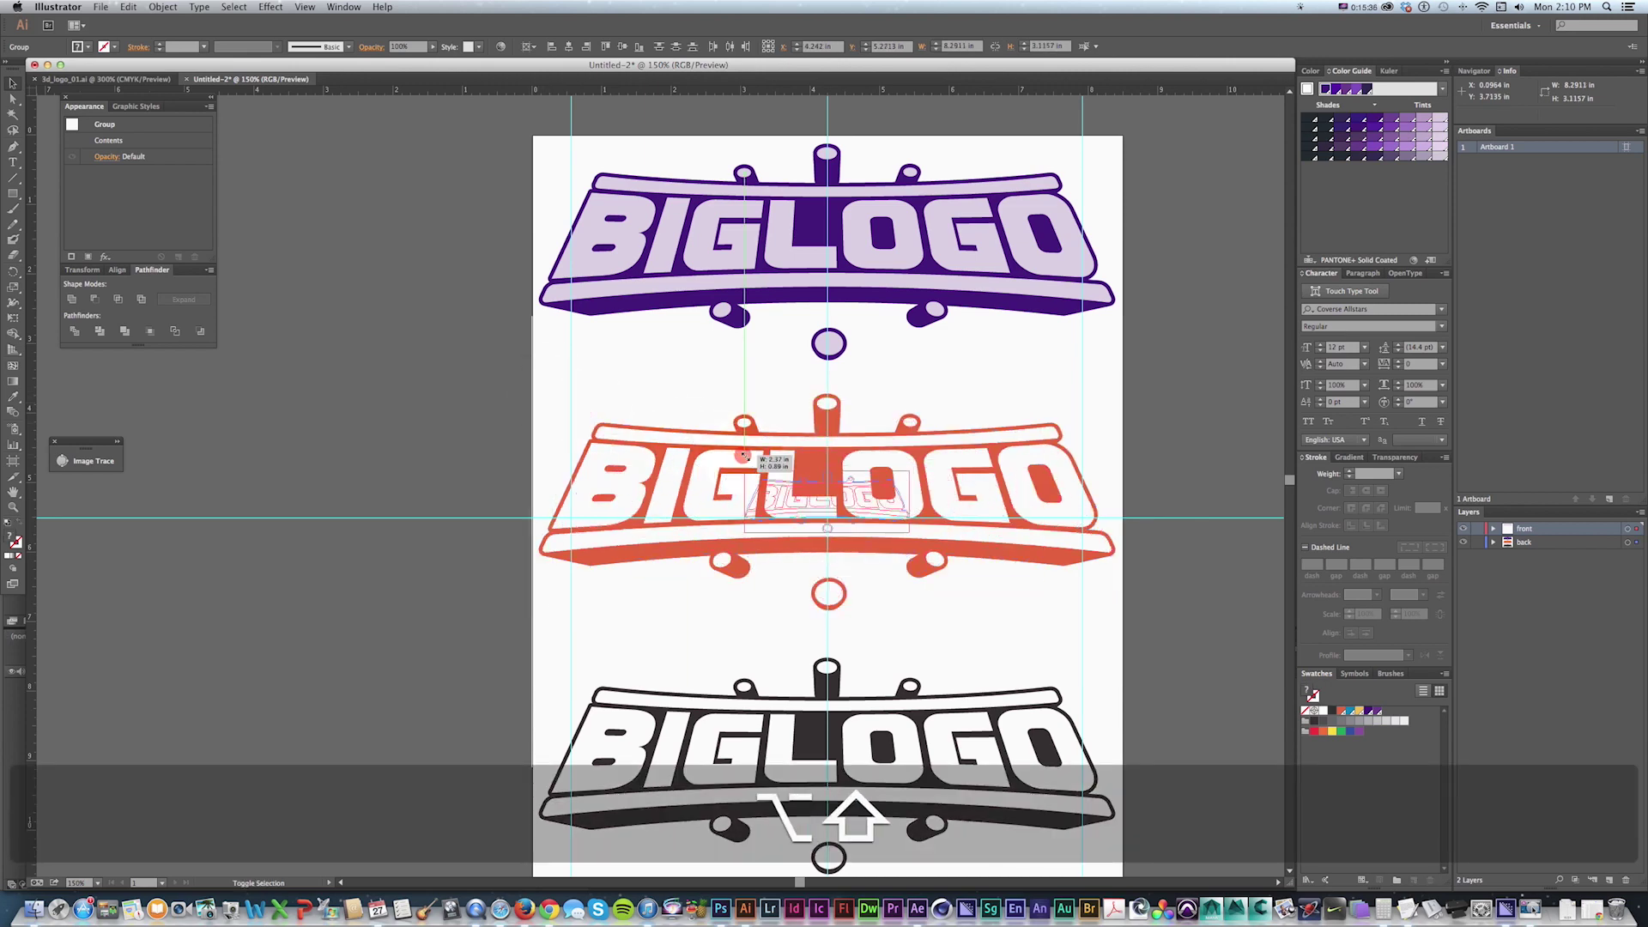
{"action": "key", "text": "super+z"}
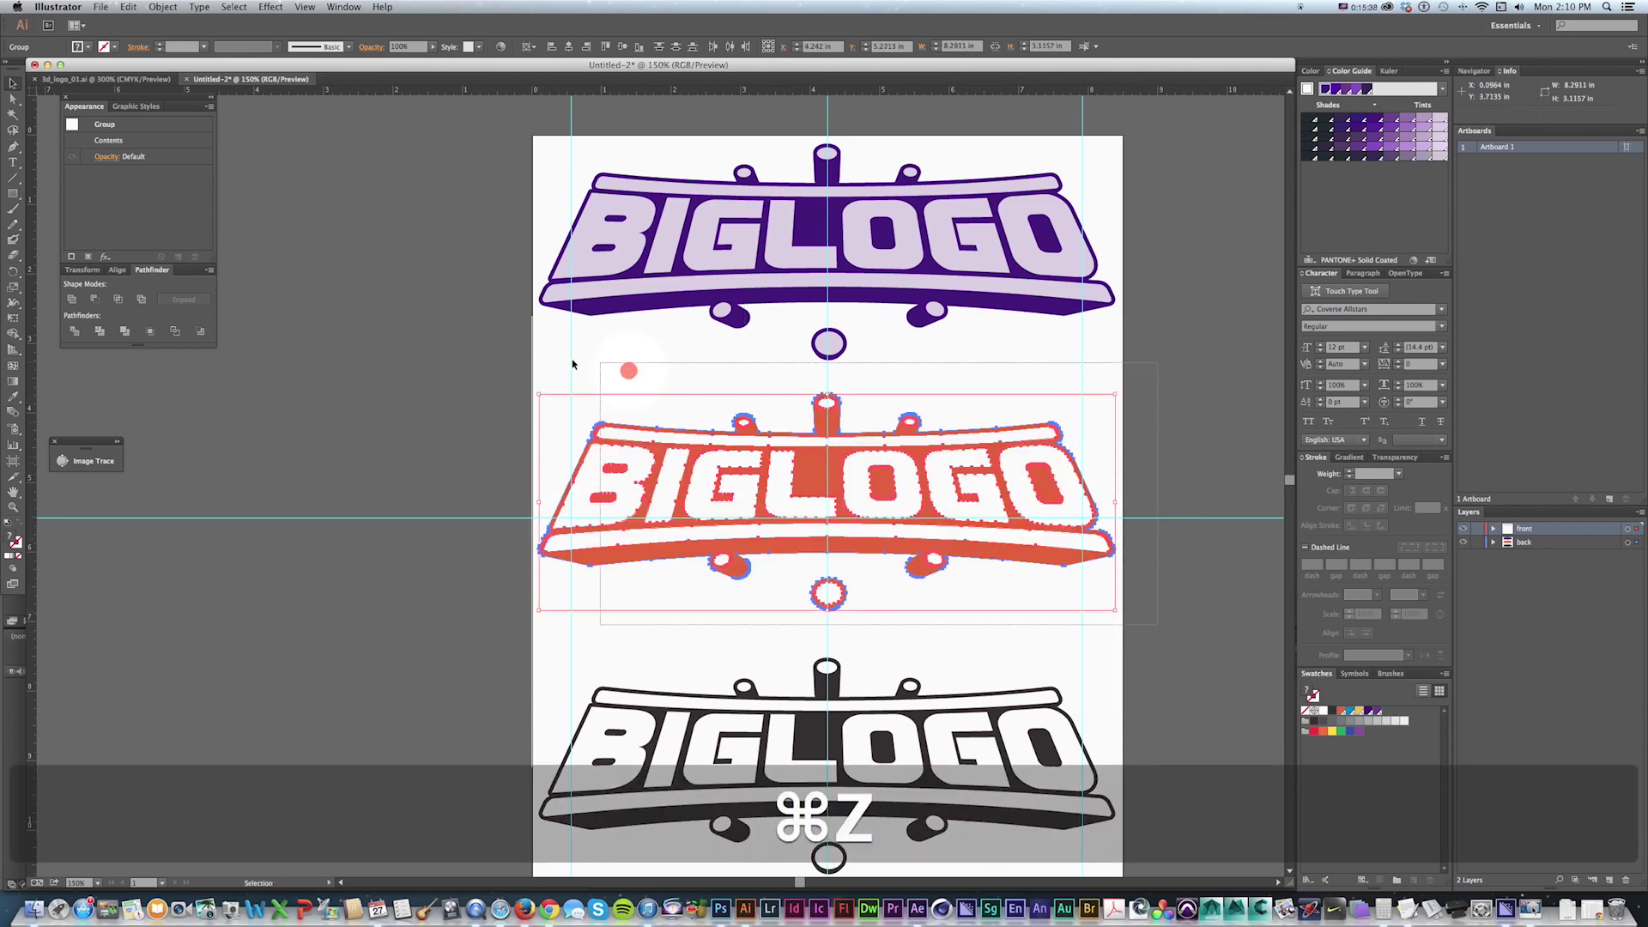
{"action": "key", "text": "v"}
{"action": "left_click_drag", "start_coordinate": [1116, 394], "coordinate": [982, 533]}
{"action": "key", "text": "super+z"}
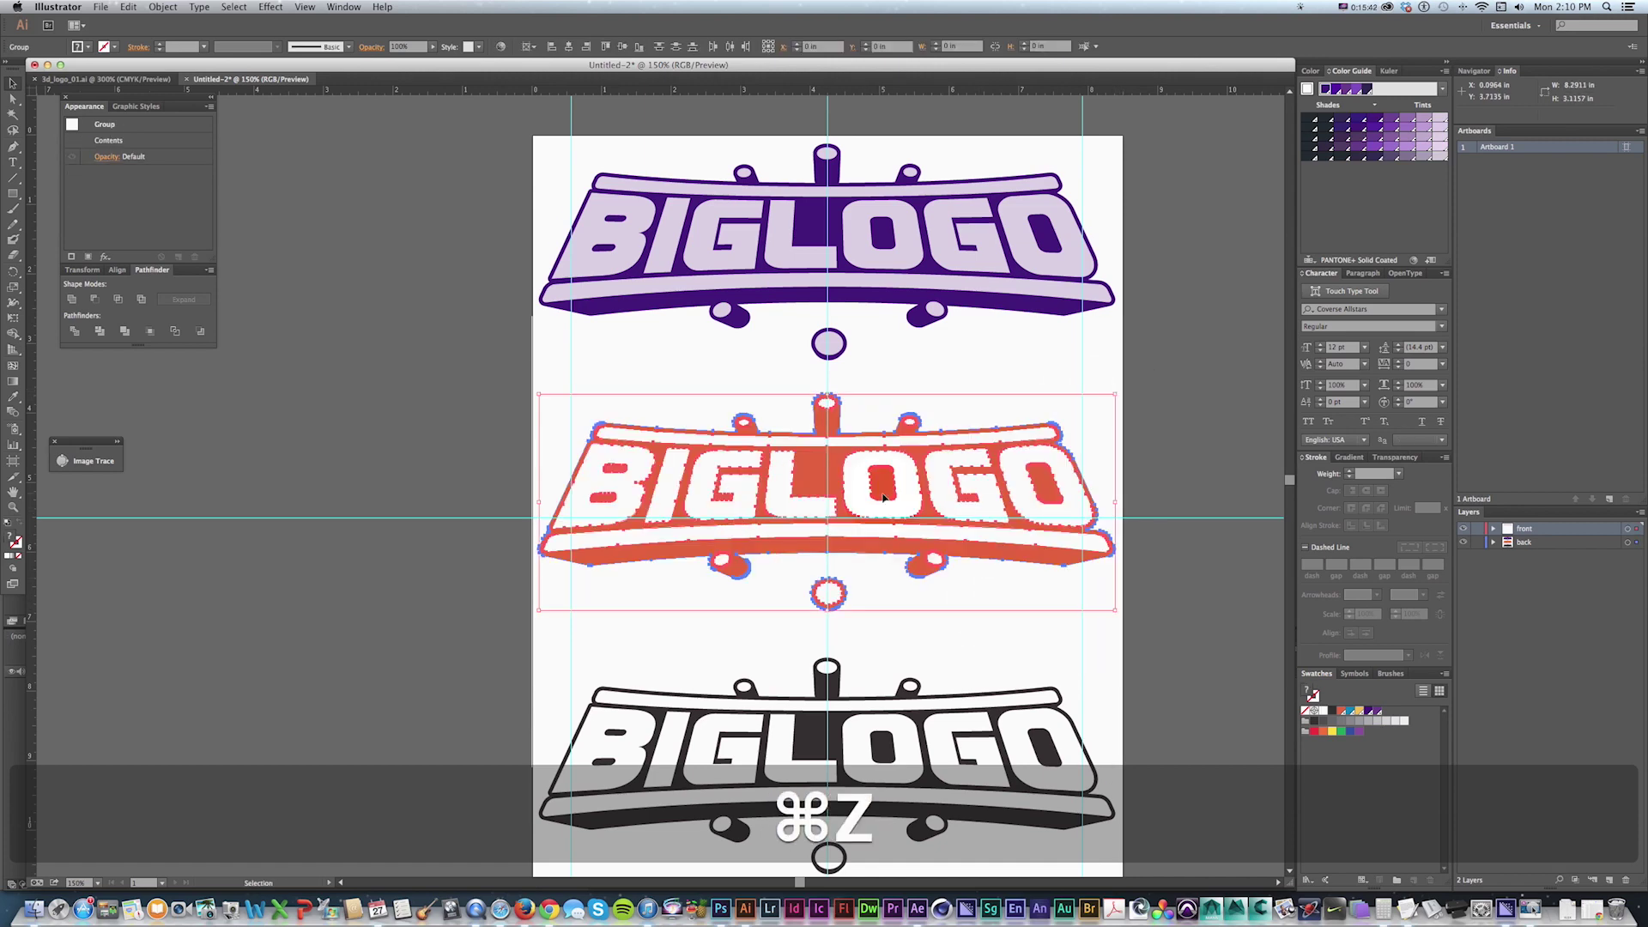
{"action": "key", "text": "v"}
{"action": "left_click", "coordinate": [1174, 528]}
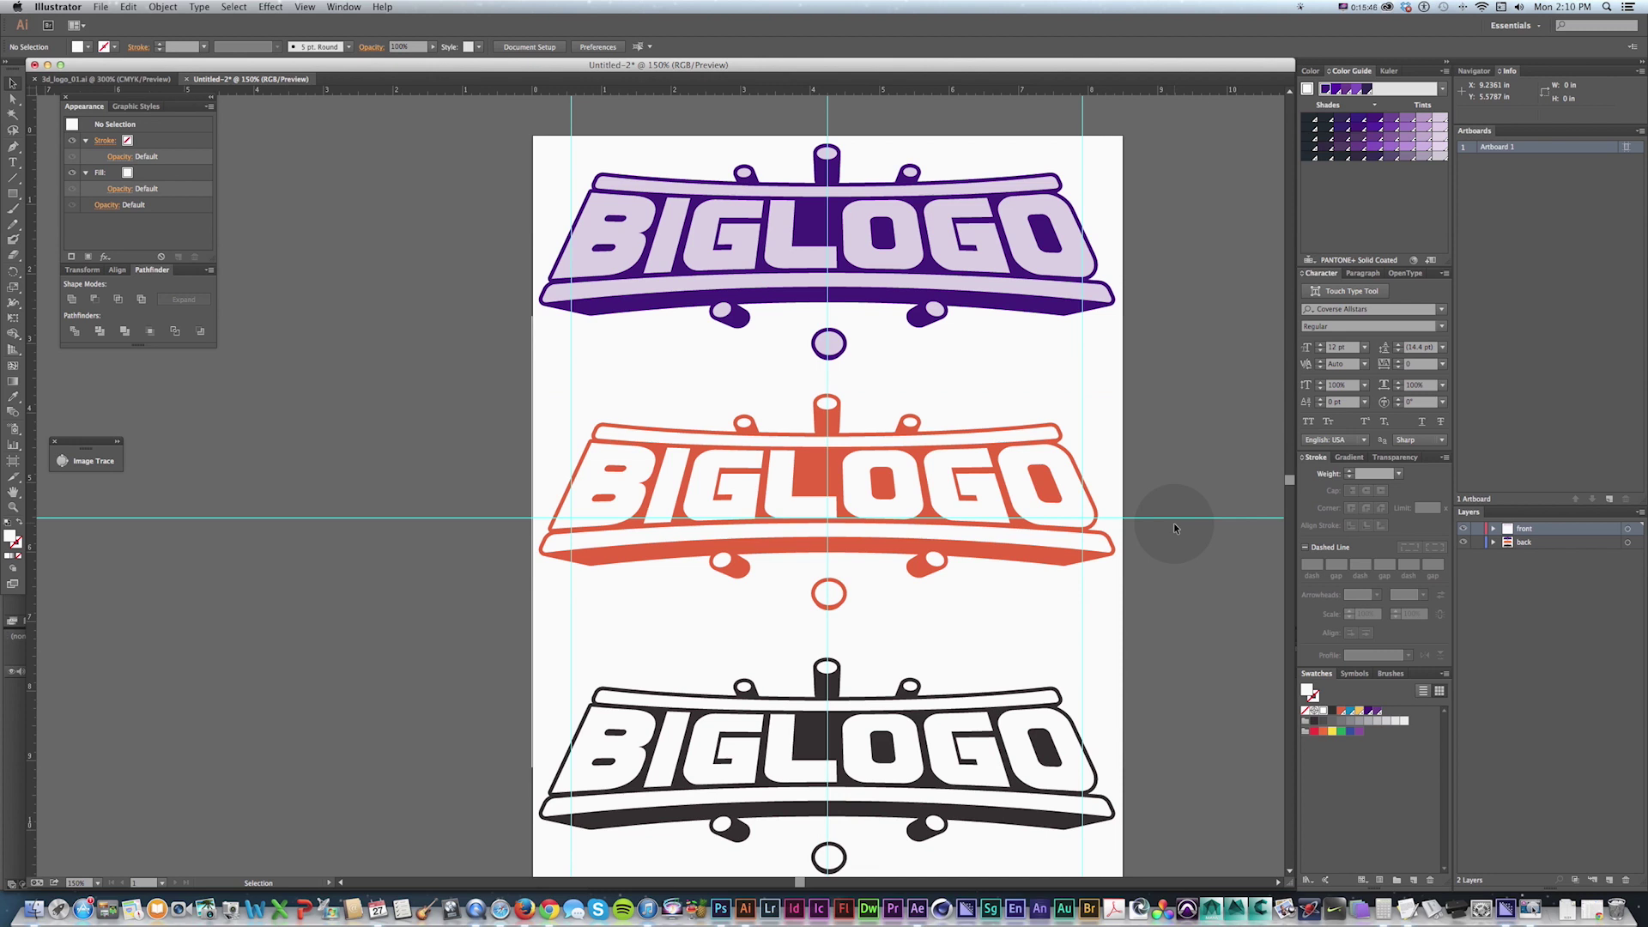
Step: Select the whole orange logo, front and back together, at its original size and copy it
{"action": "left_click_drag", "start_coordinate": [1137, 592], "coordinate": [501, 397]}
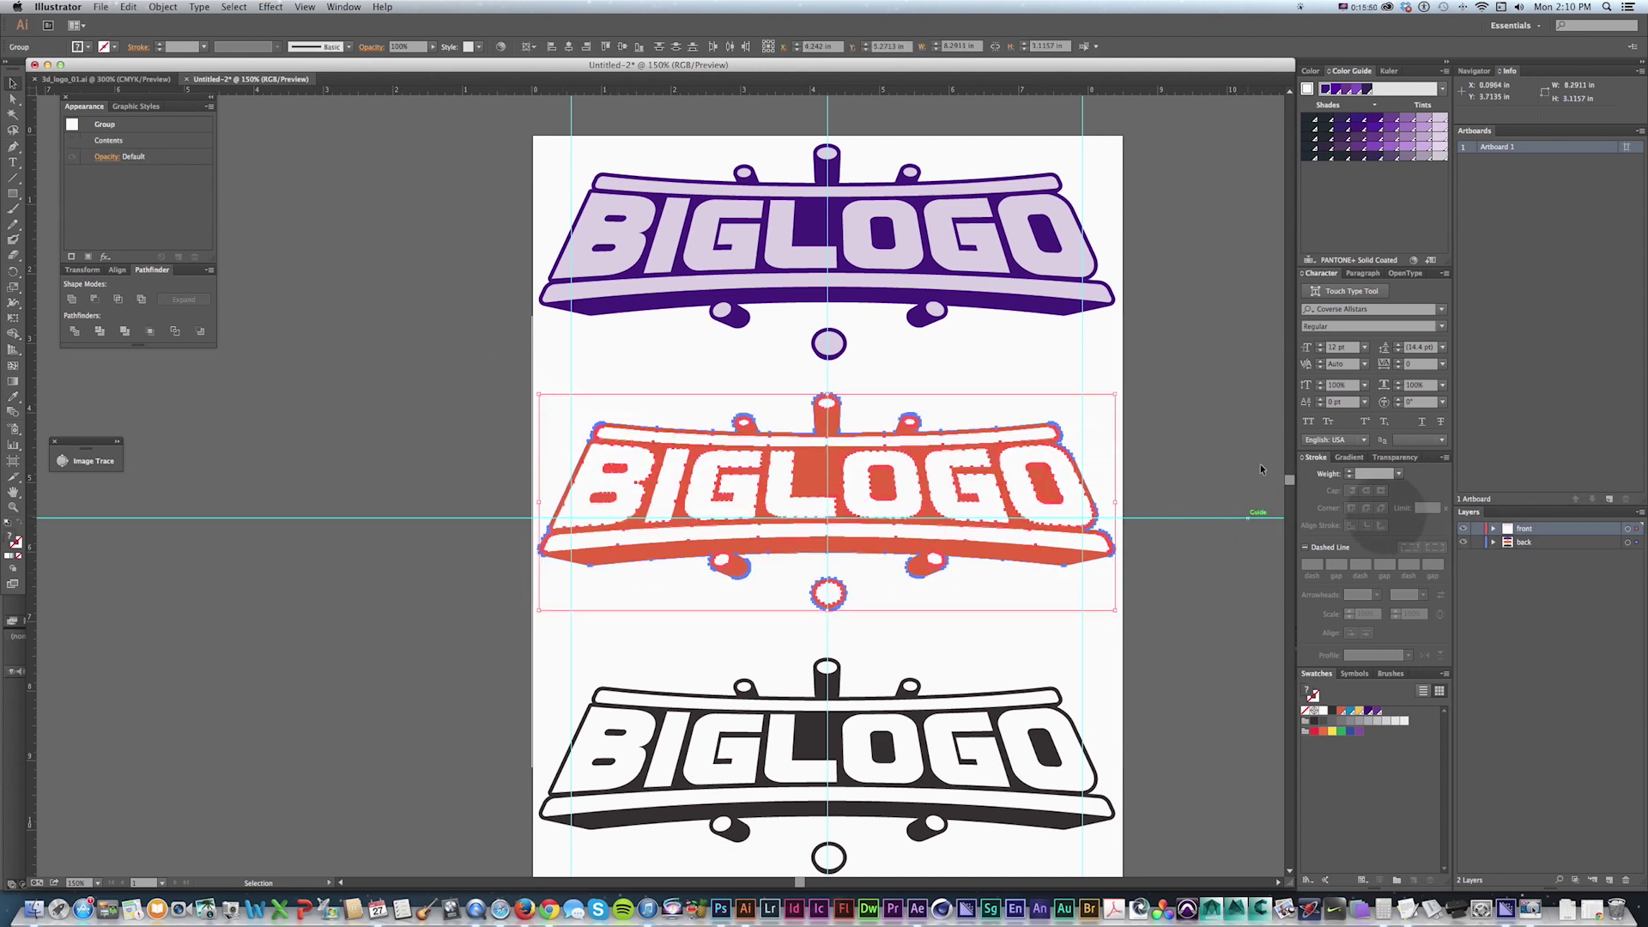
{"action": "mouse_move", "coordinate": [1118, 400]}
{"action": "left_mouse_down"}
{"action": "mouse_move", "coordinate": [1270, 343]}
{"action": "mouse_move", "coordinate": [1121, 382]}
{"action": "mouse_move", "coordinate": [1067, 427]}
{"action": "mouse_move", "coordinate": [1124, 399]}
{"action": "mouse_move", "coordinate": [1103, 422]}
{"action": "mouse_move", "coordinate": [1124, 421]}
{"action": "left_mouse_up"}
{"action": "key", "text": "cmd+z"}
{"action": "key", "text": "space"}
{"action": "key", "text": "v"}
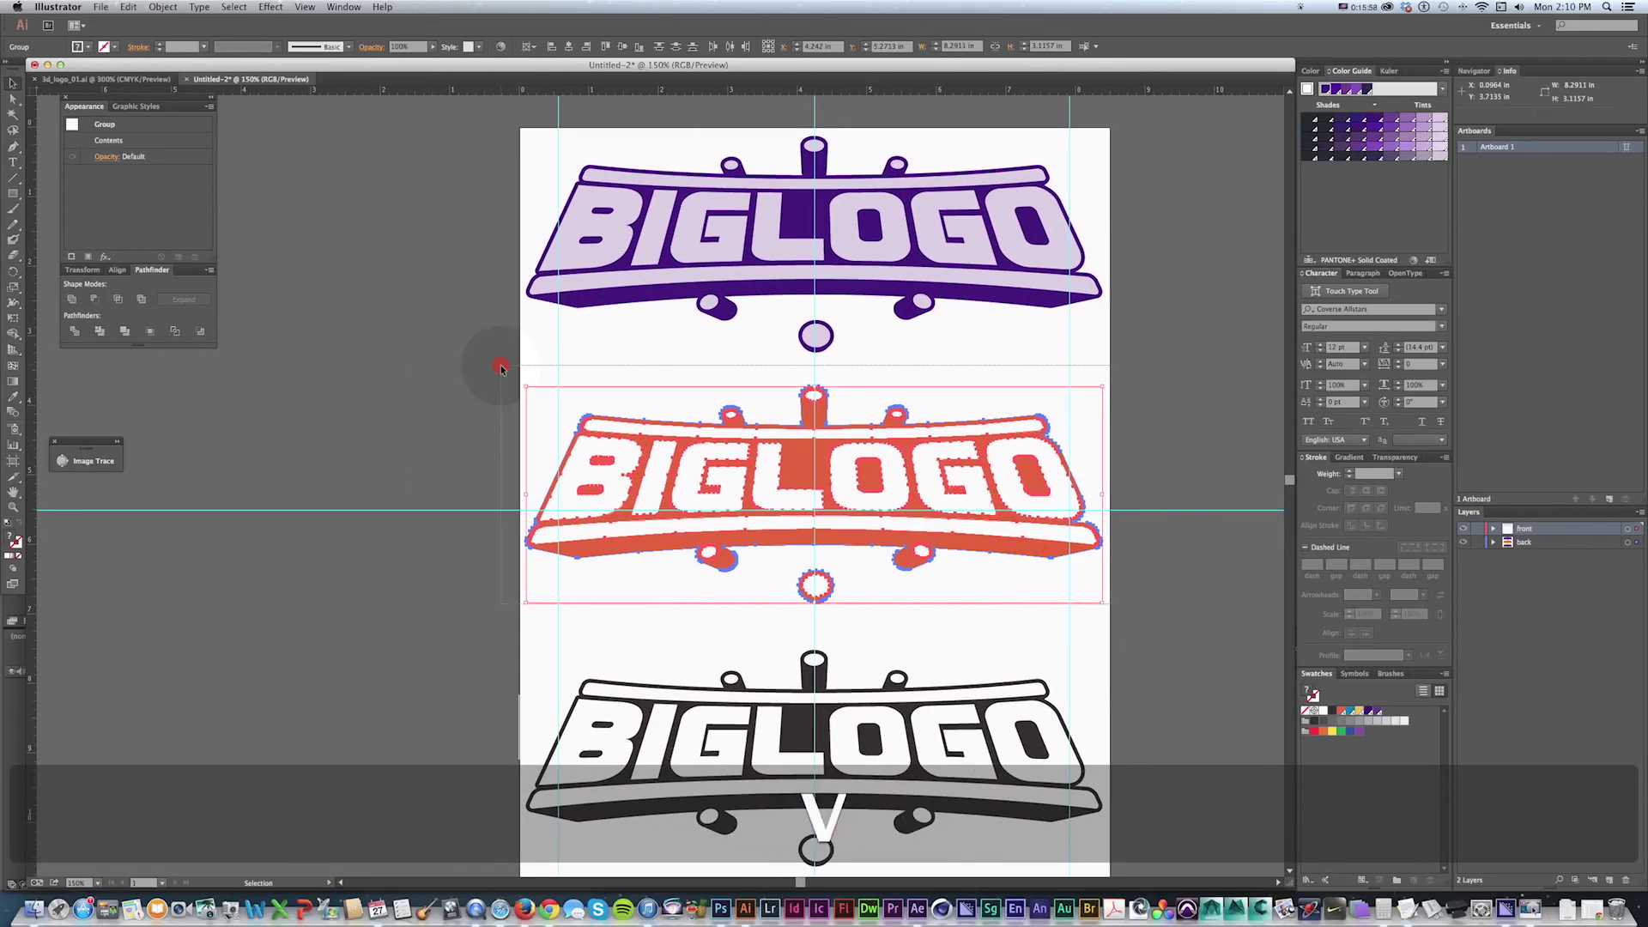
{"action": "key", "text": "space"}
{"action": "left_click_drag", "start_coordinate": [845, 527], "coordinate": [861, 519]}
{"action": "key", "text": "super+c"}
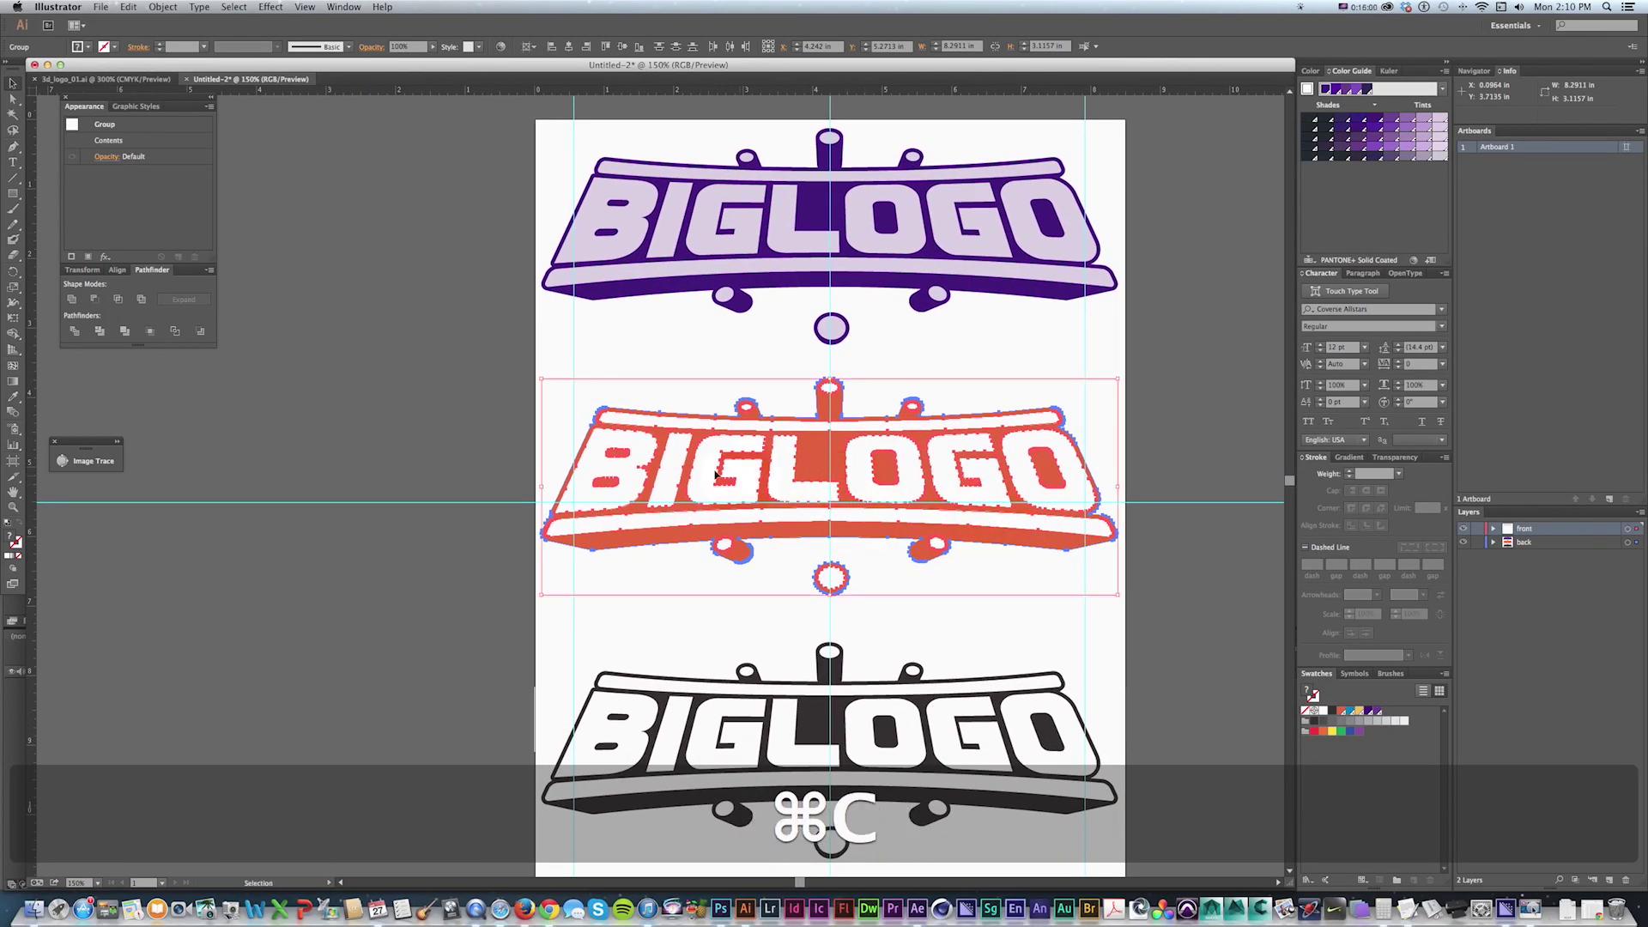
Step: Switch to Photoshop, close the open document and create a new portrait document with a white background
{"action": "key", "text": "super+Tab"}
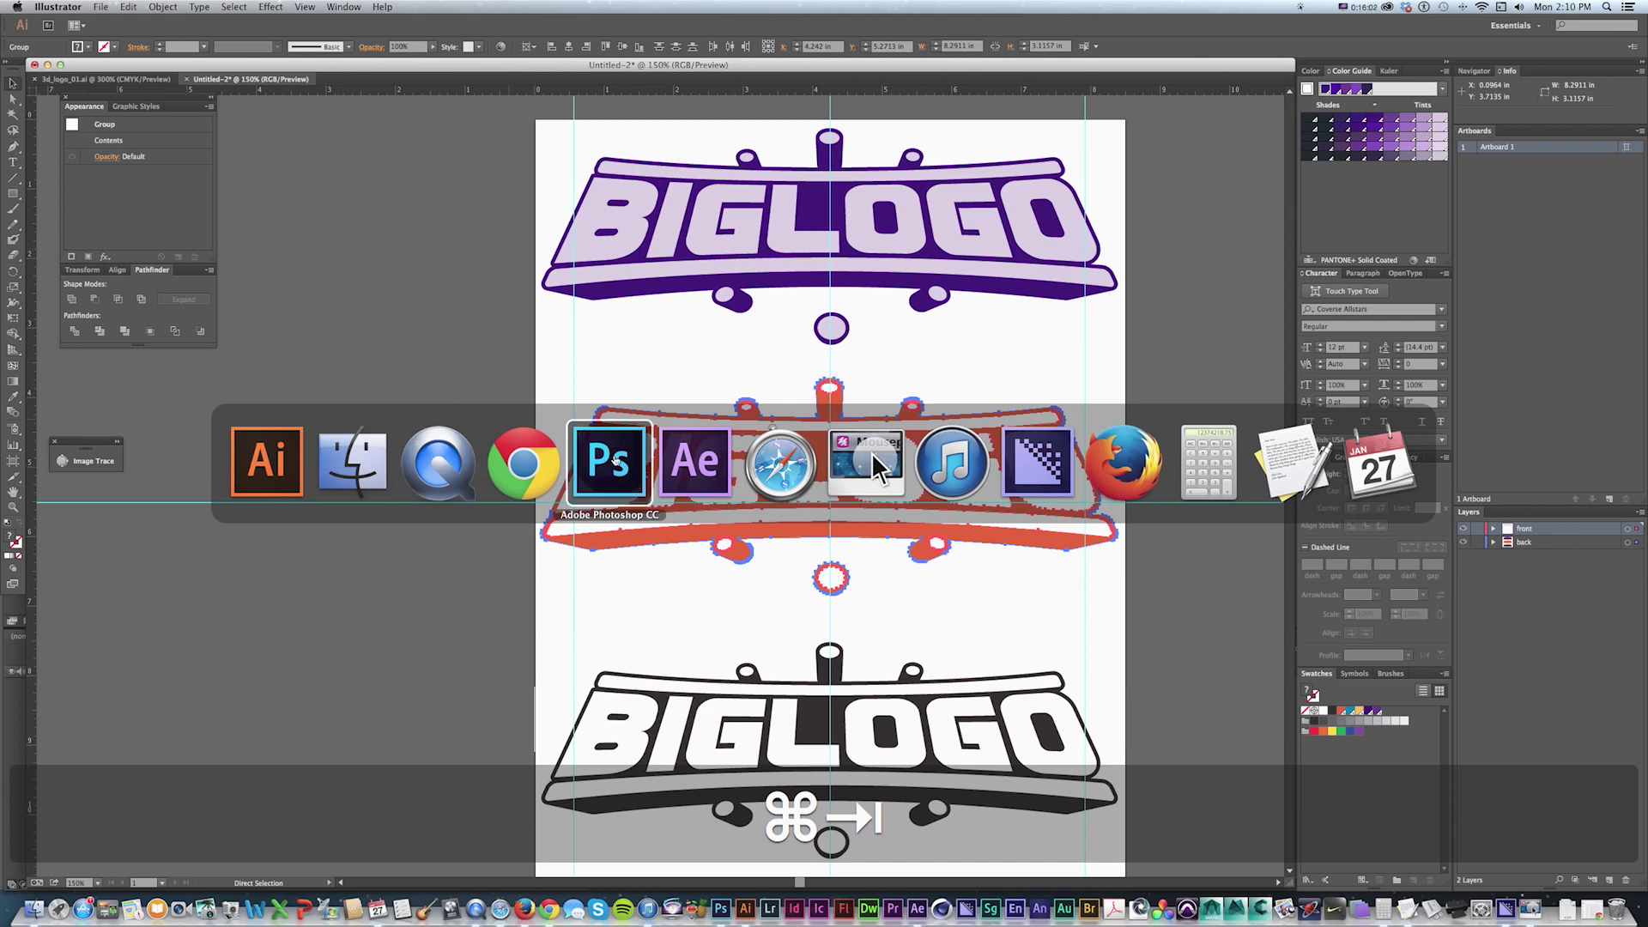
{"action": "key", "text": "super+w"}
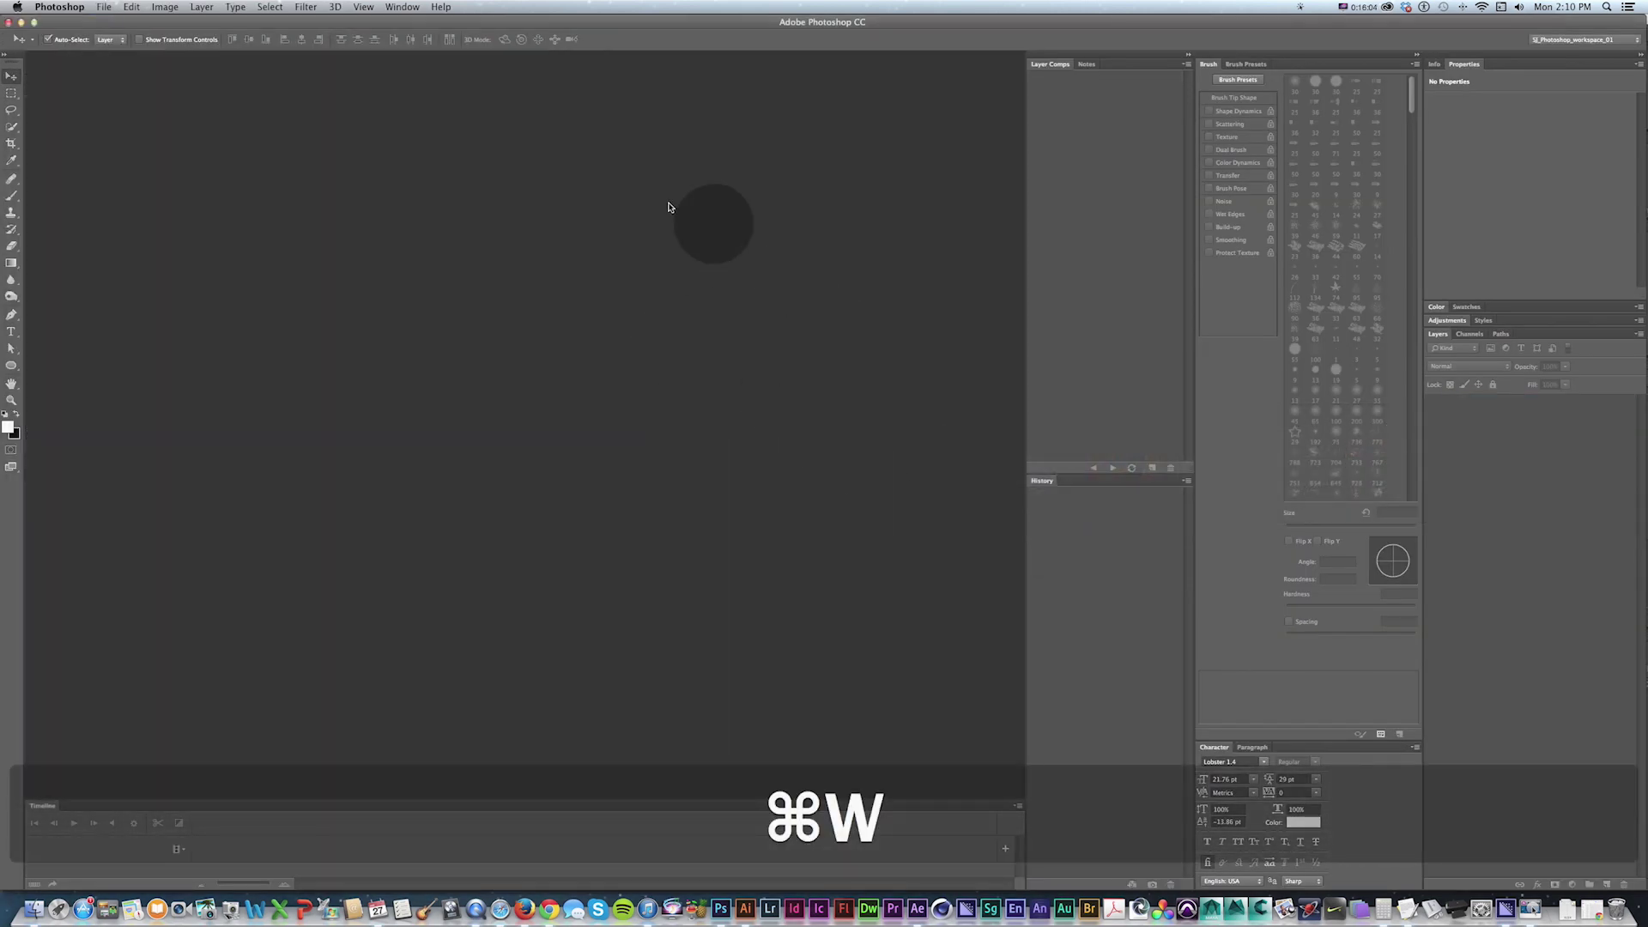
{"action": "key", "text": "super+n"}
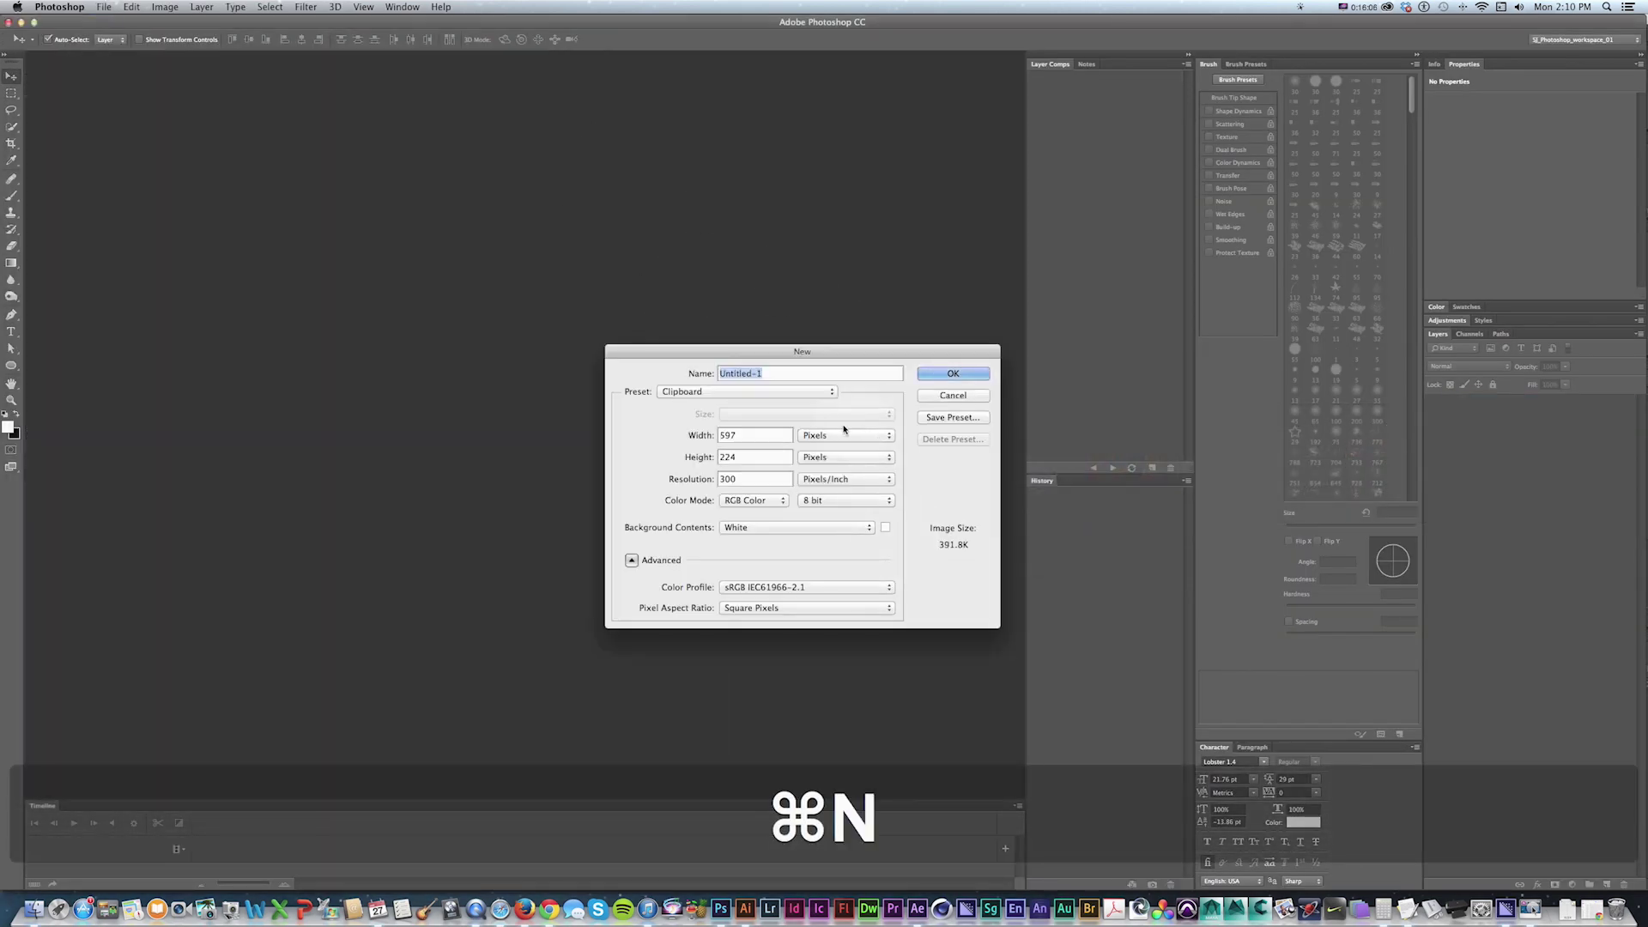
{"action": "left_click", "coordinate": [747, 391]}
{"action": "left_click", "coordinate": [738, 416]}
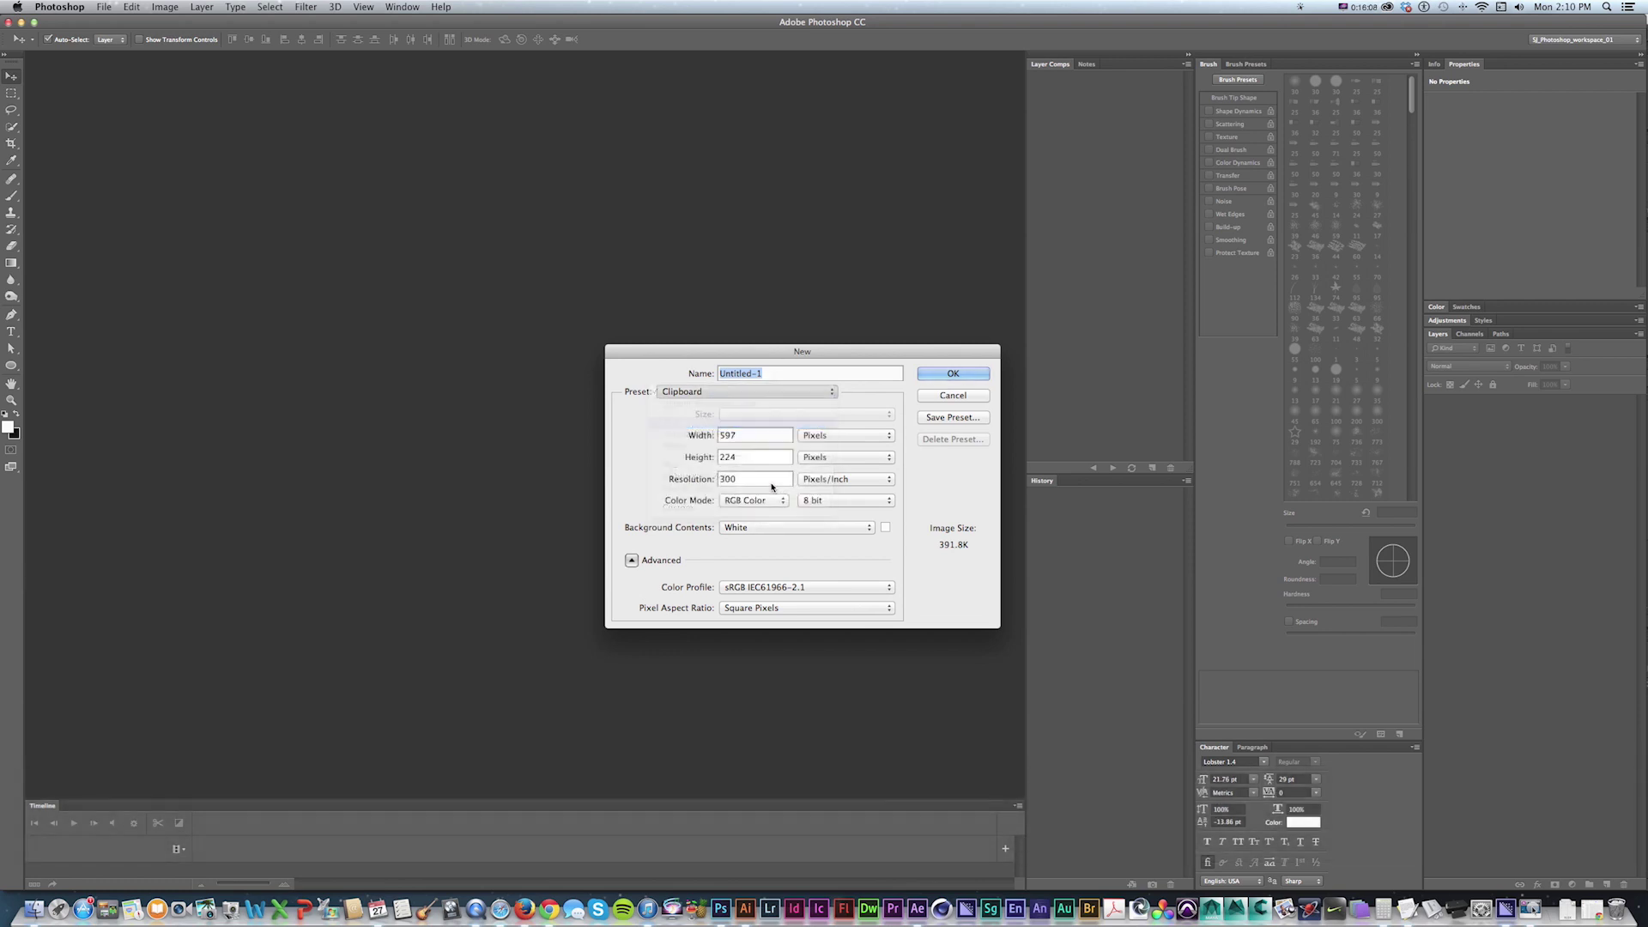
{"action": "left_click", "coordinate": [753, 501]}
{"action": "key", "text": "Return"}
{"action": "left_click", "coordinate": [953, 373]}
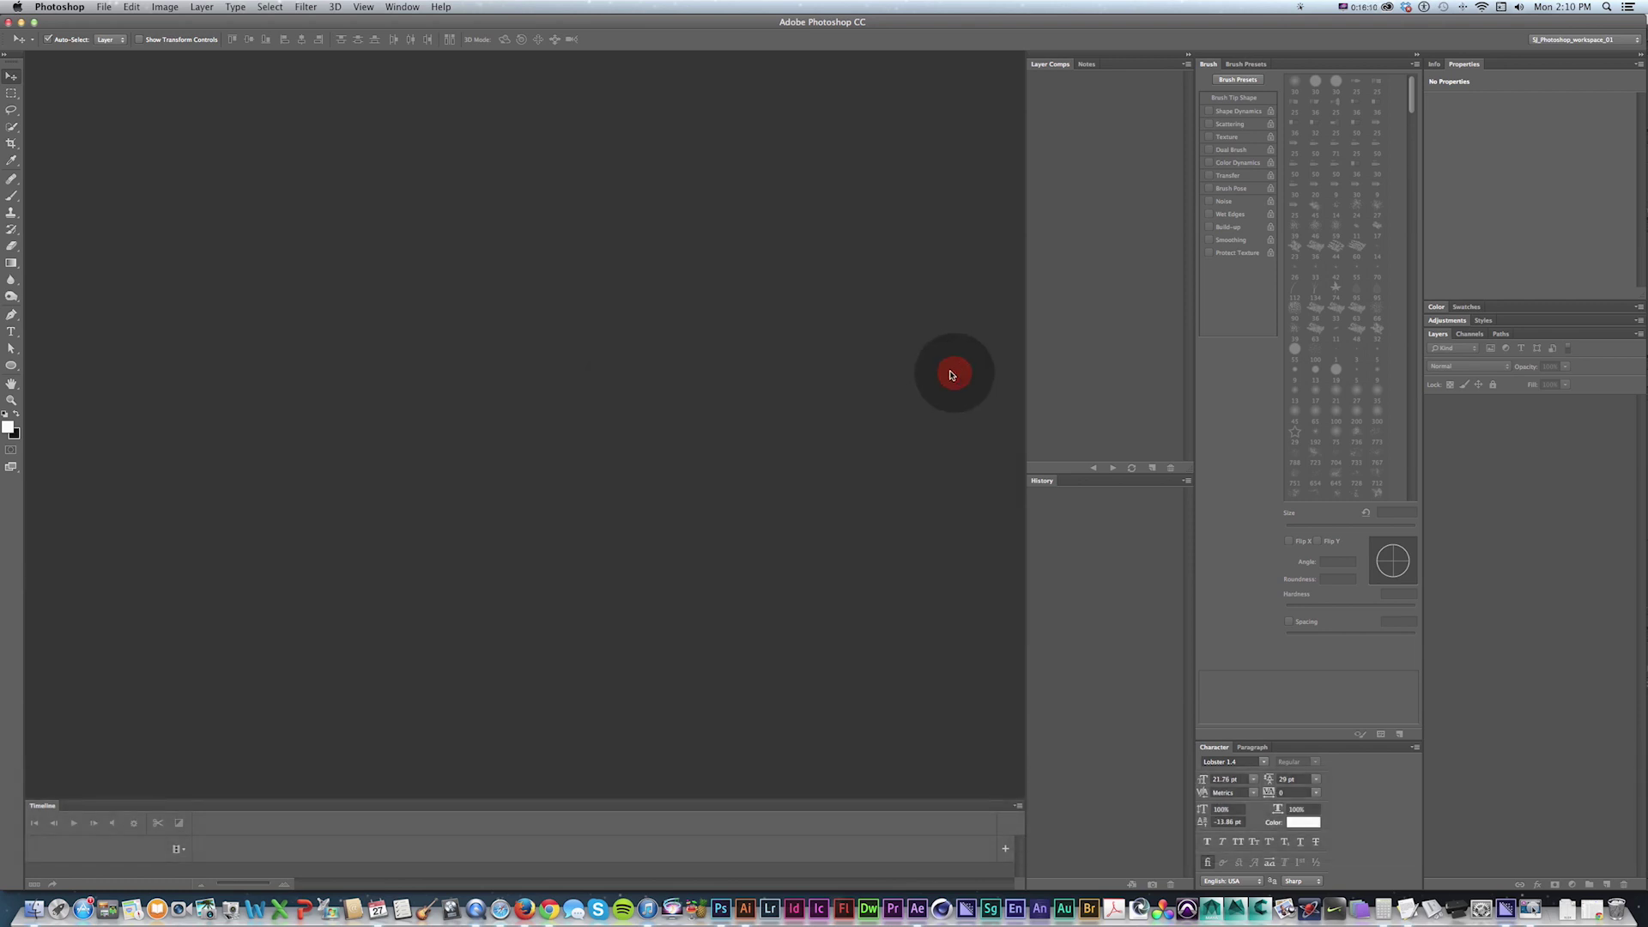
Step: Paste the copied orange logo onto the blank page as a Smart Object
{"action": "key", "text": "f"}
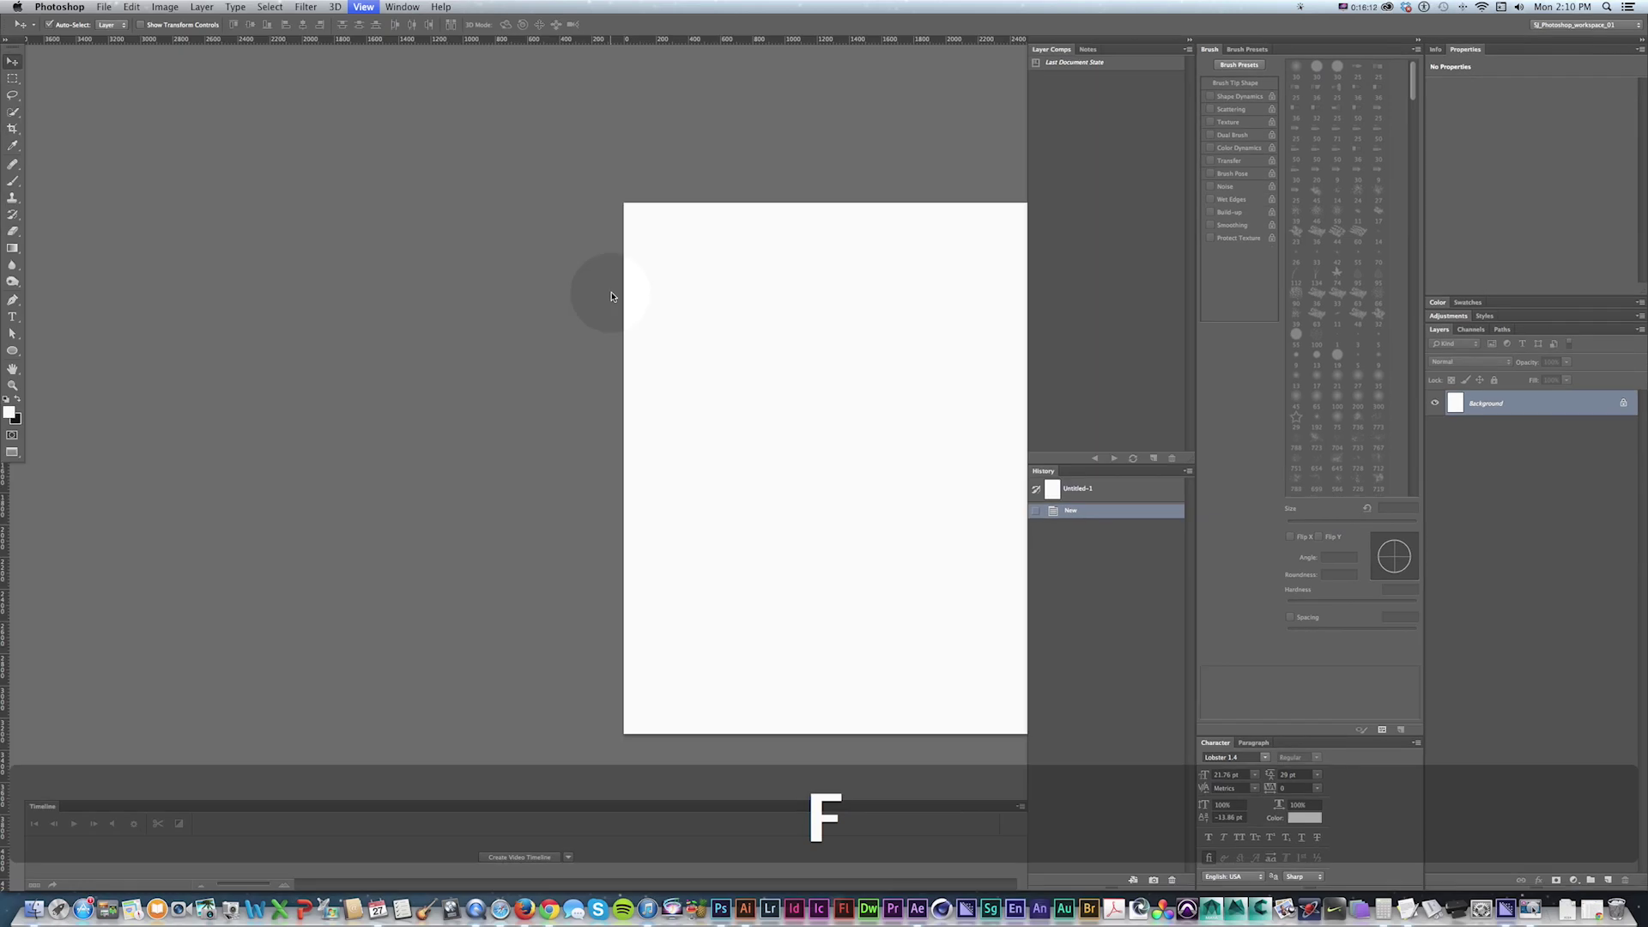
{"action": "left_click_drag", "start_coordinate": [740, 298], "coordinate": [519, 272]}
{"action": "key", "text": "super+v"}
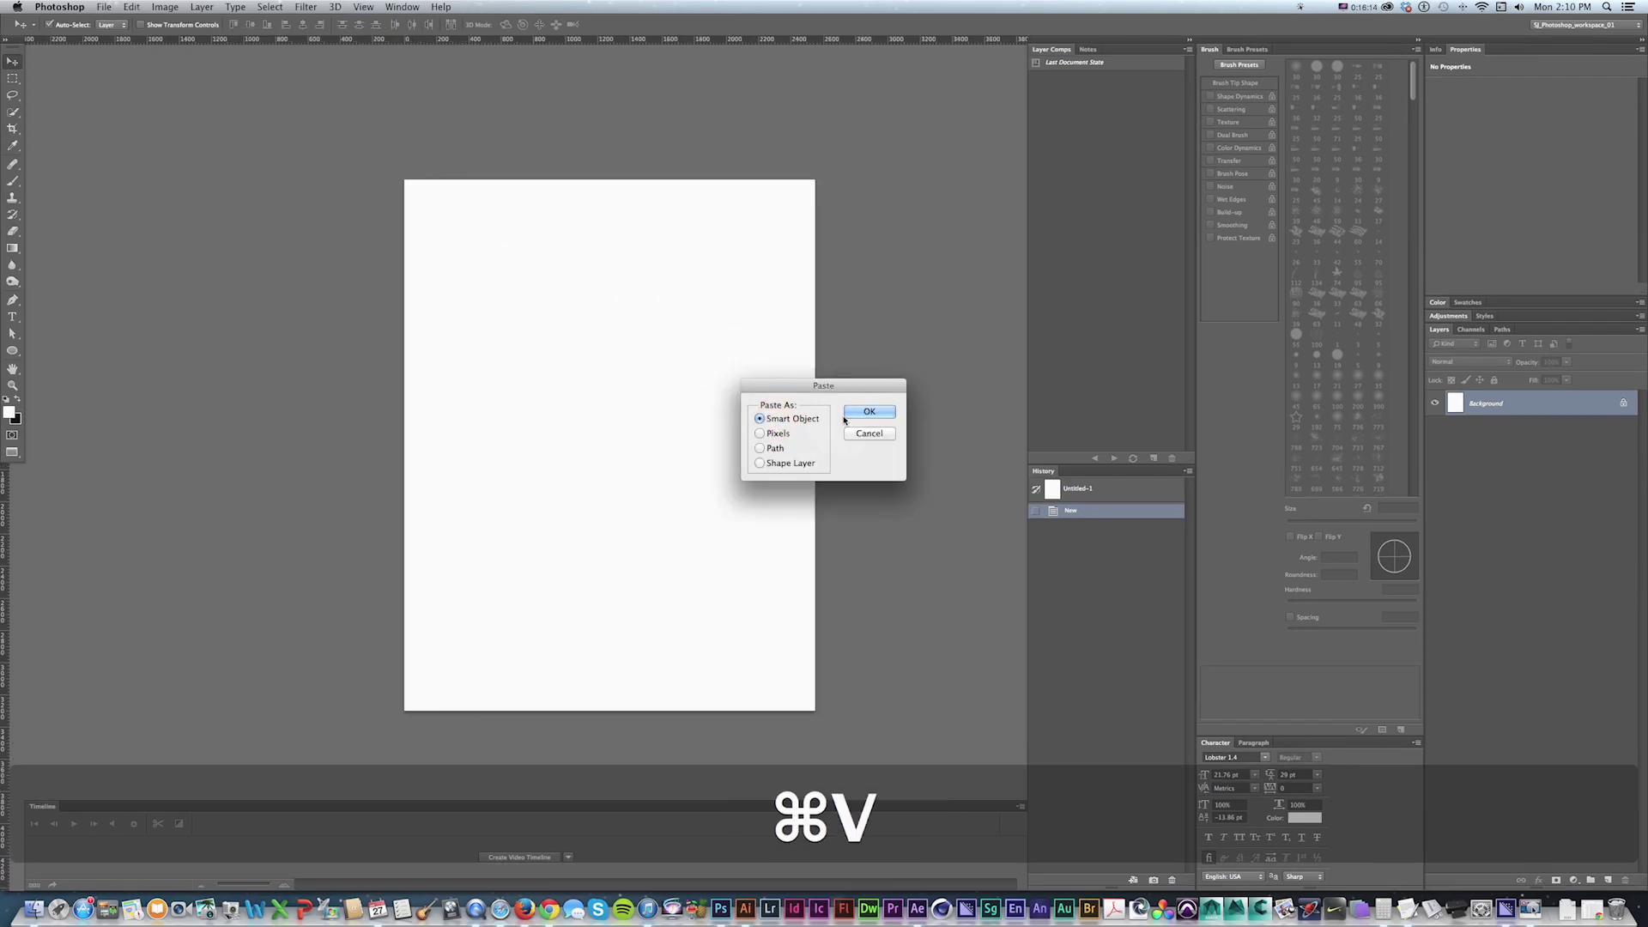
{"action": "left_click", "coordinate": [859, 413]}
{"action": "key", "text": "Return"}
Step: Scale the pasted logo down proportionally to about 1473 px wide with Free Transform
{"action": "key", "text": "super+t"}
{"action": "left_click_drag", "start_coordinate": [810, 374], "coordinate": [740, 388]}
{"action": "key", "text": "Return"}
Step: Move the logo to the upper part of the page, at about X 547 px and Y 622 px
{"action": "key", "text": "z"}
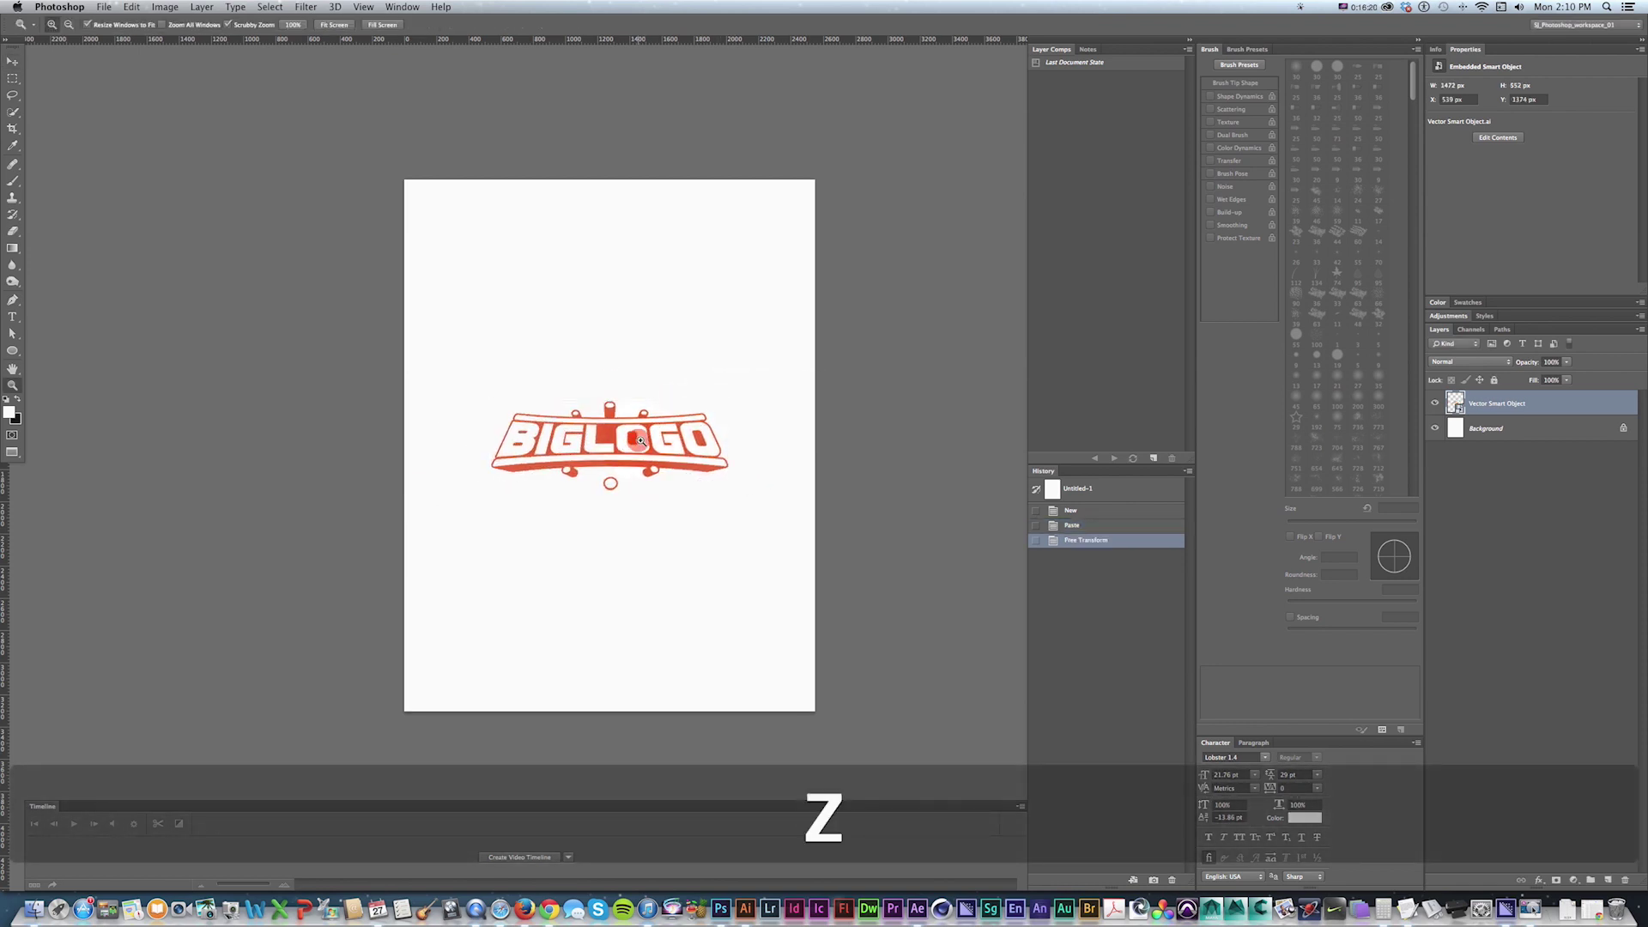
{"action": "left_click", "coordinate": [637, 440]}
{"action": "left_click_drag", "start_coordinate": [603, 474], "coordinate": [776, 261]}
{"action": "key", "text": "z"}
{"action": "key", "text": "v"}
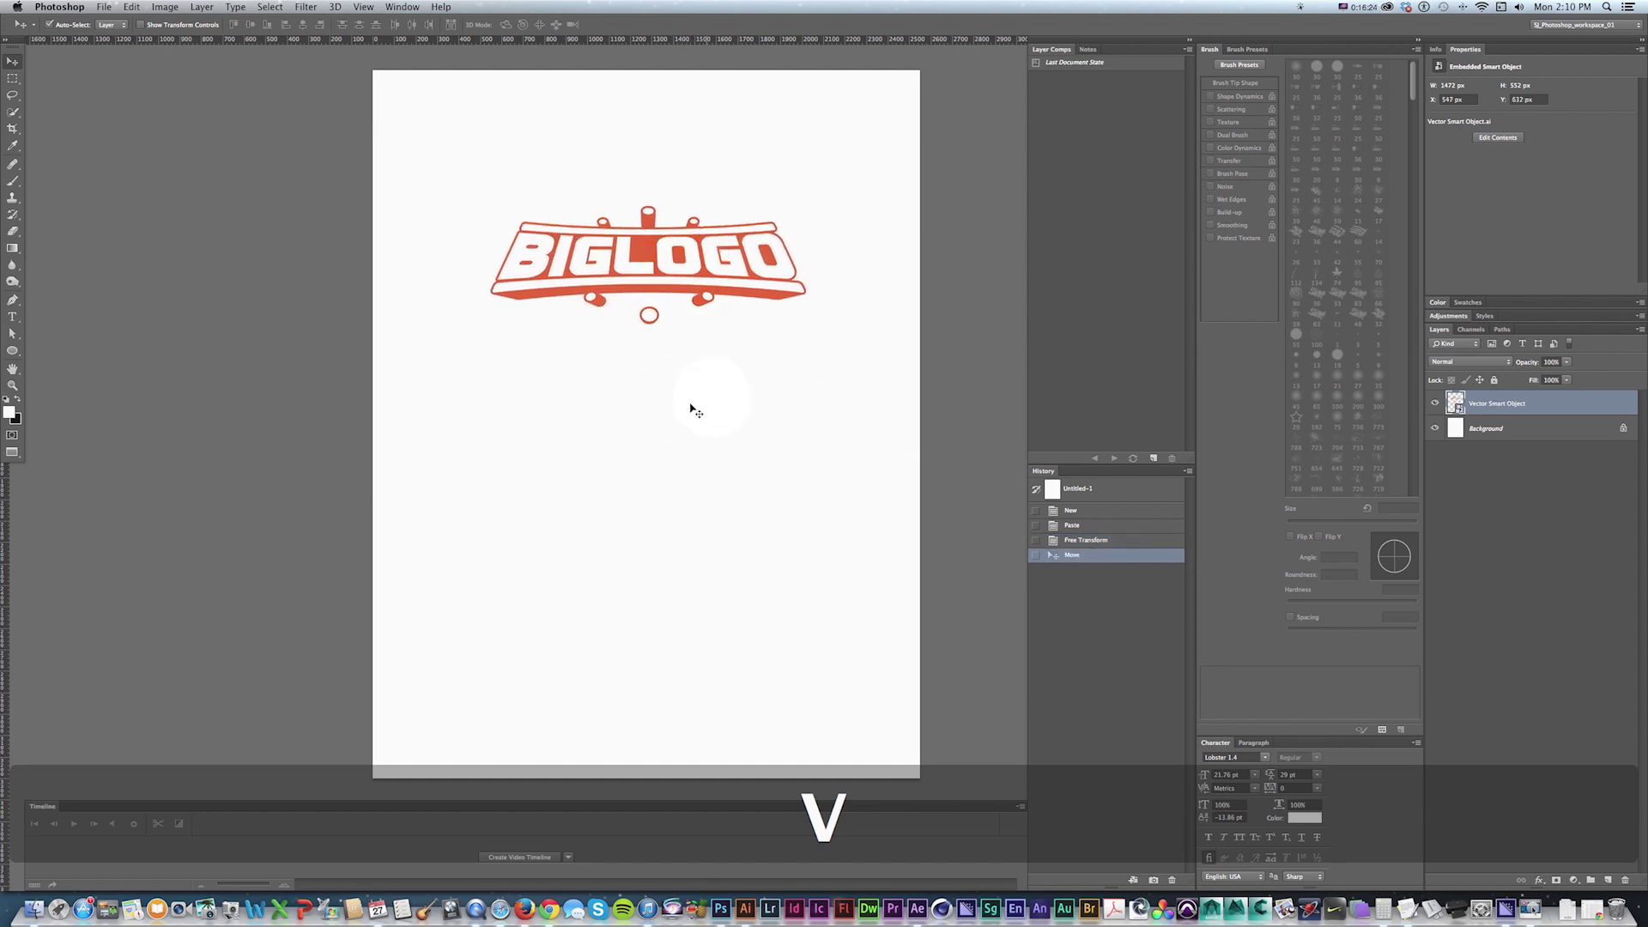
Step: Switch to Illustrator and delete the purple and black logo versions, keeping only the orange one on the artboard
{"action": "key", "text": "super+Tab"}
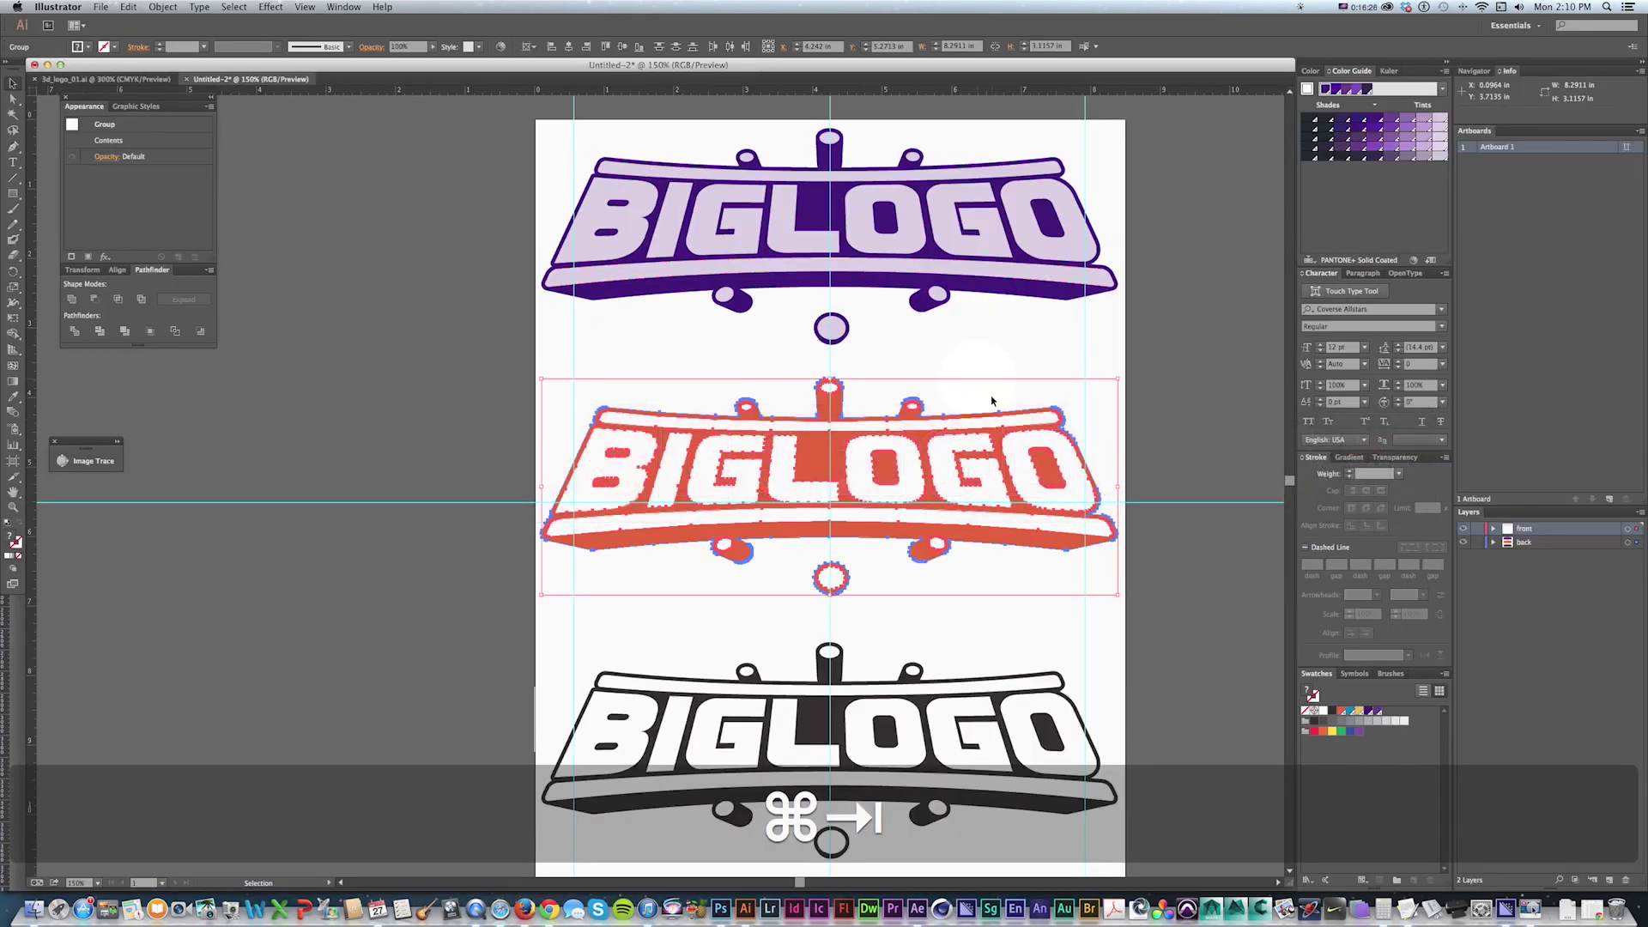
{"action": "key", "text": "v"}
{"action": "left_click", "coordinate": [539, 391]}
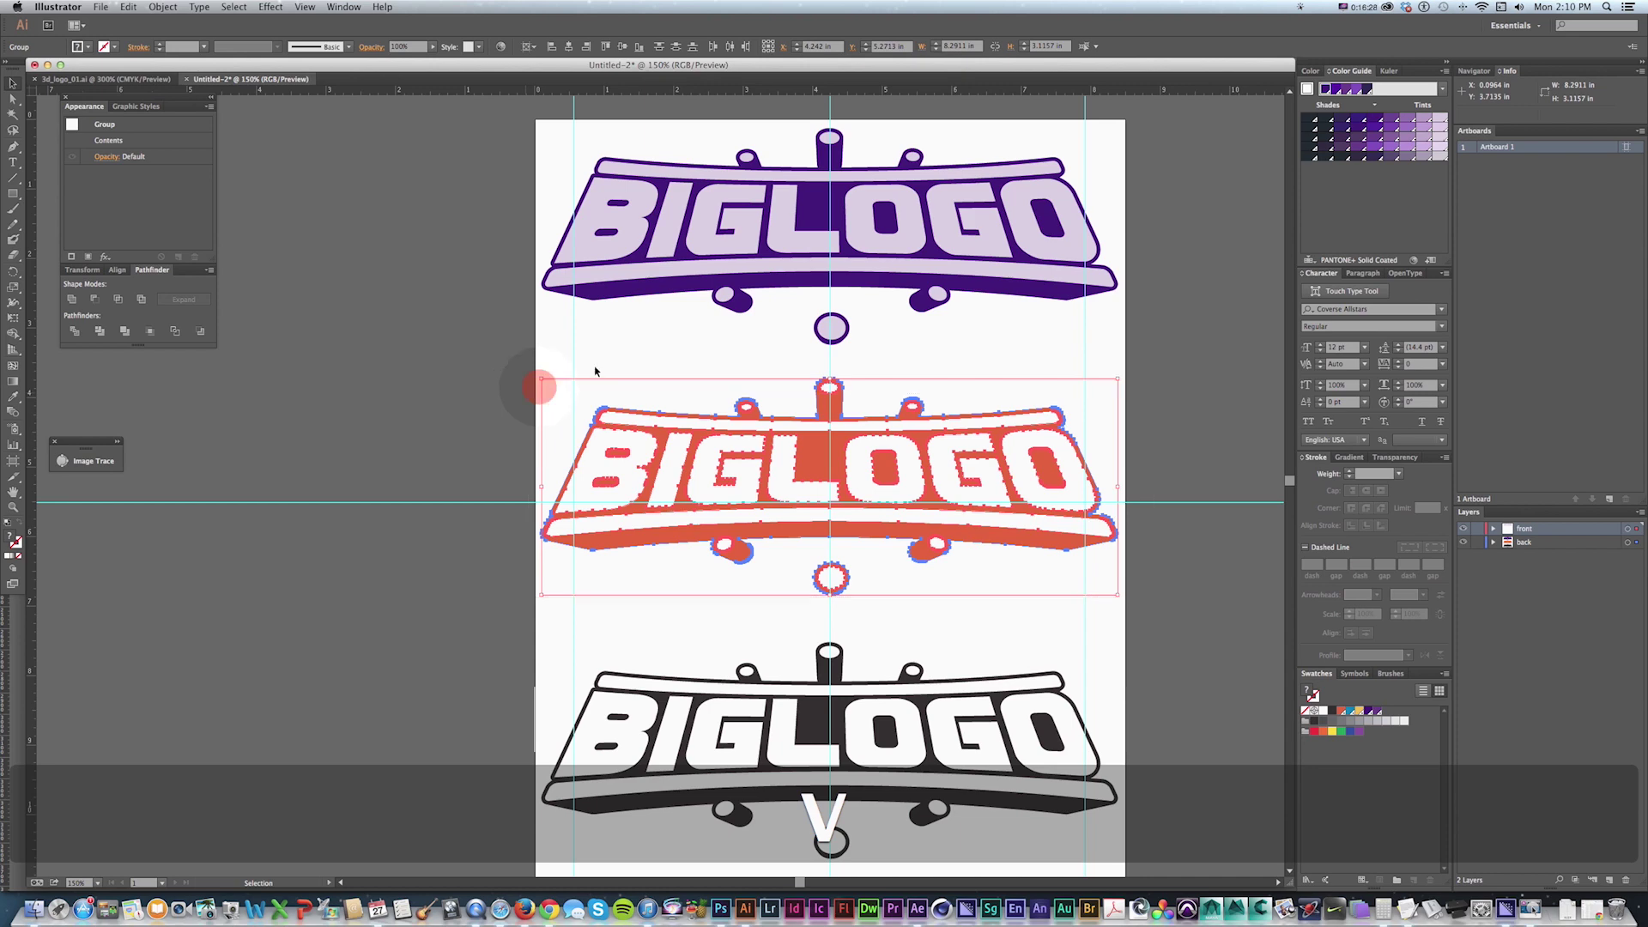
{"action": "key", "text": "space"}
{"action": "left_click_drag", "start_coordinate": [712, 235], "coordinate": [654, 276]}
{"action": "key", "text": "v"}
{"action": "left_click_drag", "start_coordinate": [464, 163], "coordinate": [1043, 388]}
{"action": "key", "text": "space"}
{"action": "left_click_drag", "start_coordinate": [1049, 495], "coordinate": [1031, 286]}
{"action": "left_click_drag", "start_coordinate": [1066, 688], "coordinate": [459, 501]}
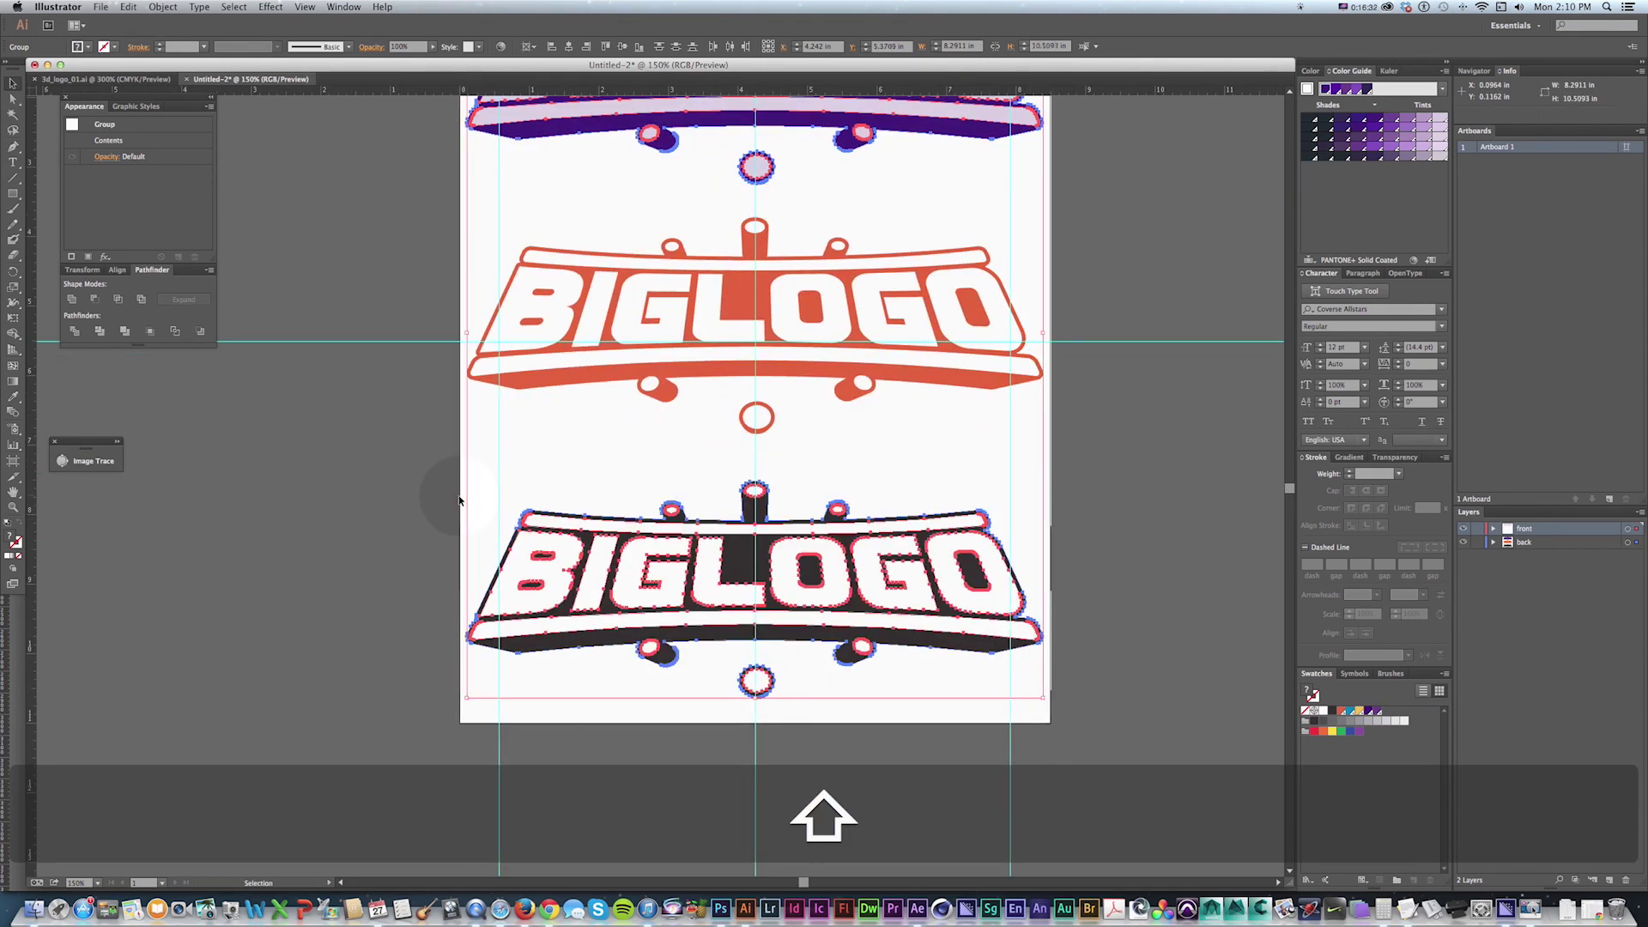
{"action": "key", "text": "BackSpace"}
{"action": "key", "text": "space"}
{"action": "left_click_drag", "start_coordinate": [736, 416], "coordinate": [725, 586]}
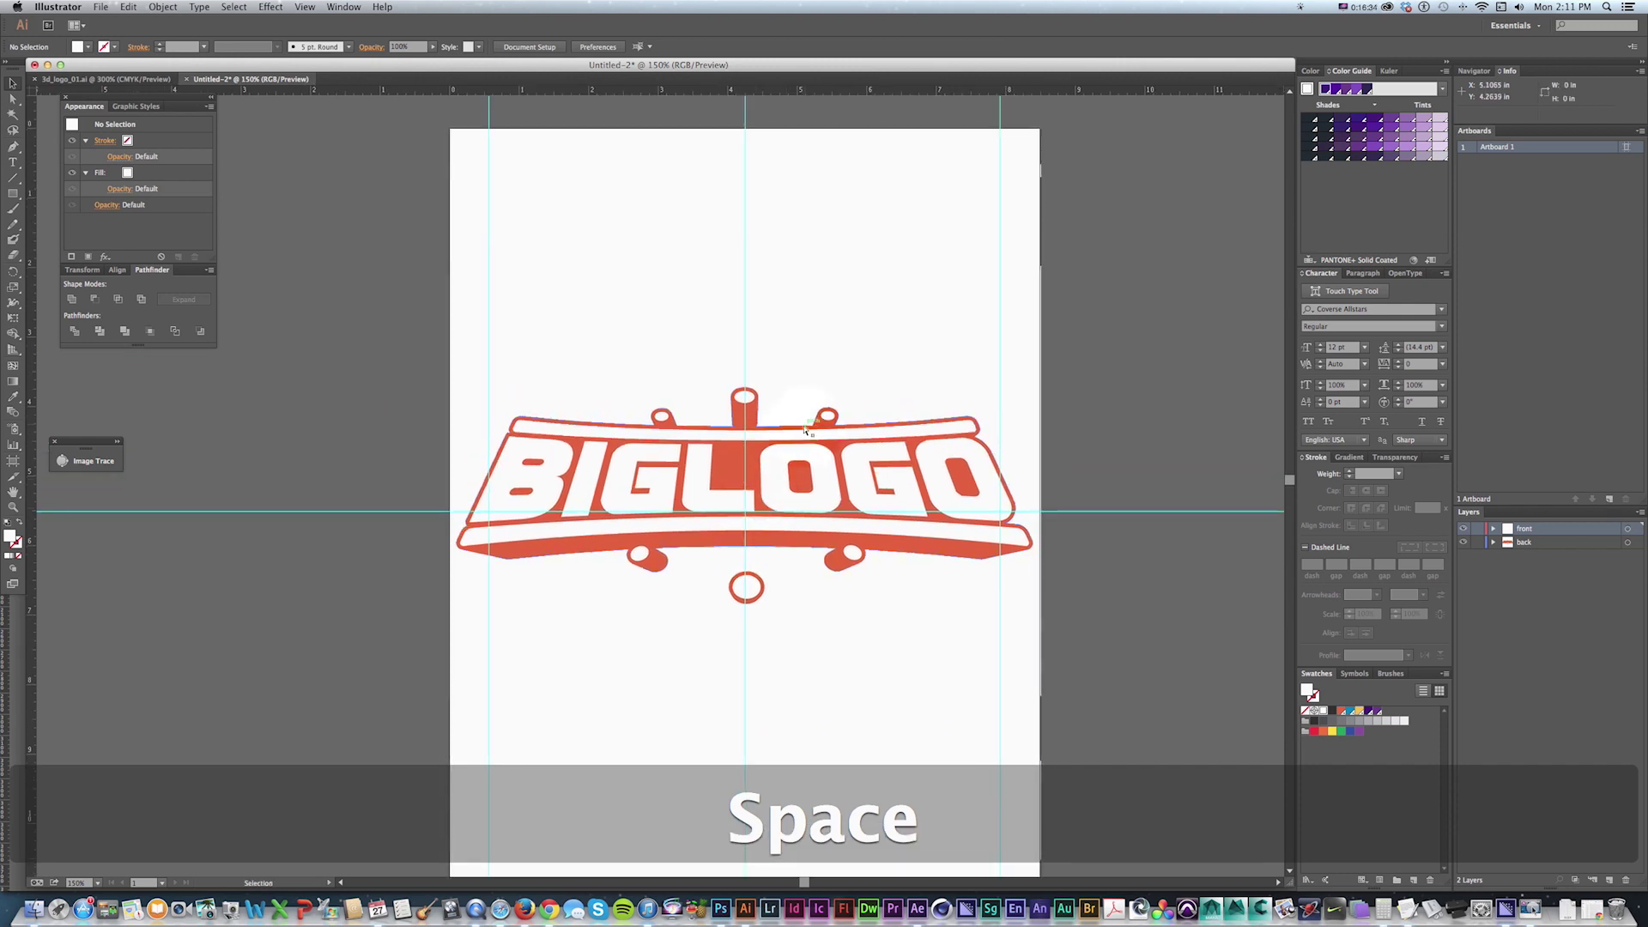
Step: Save the document as Big_Logo_Final_01.ai in the 3D_Ilustrator_Logo folder, in Adobe Illustrator format
{"action": "key", "text": "super+s"}
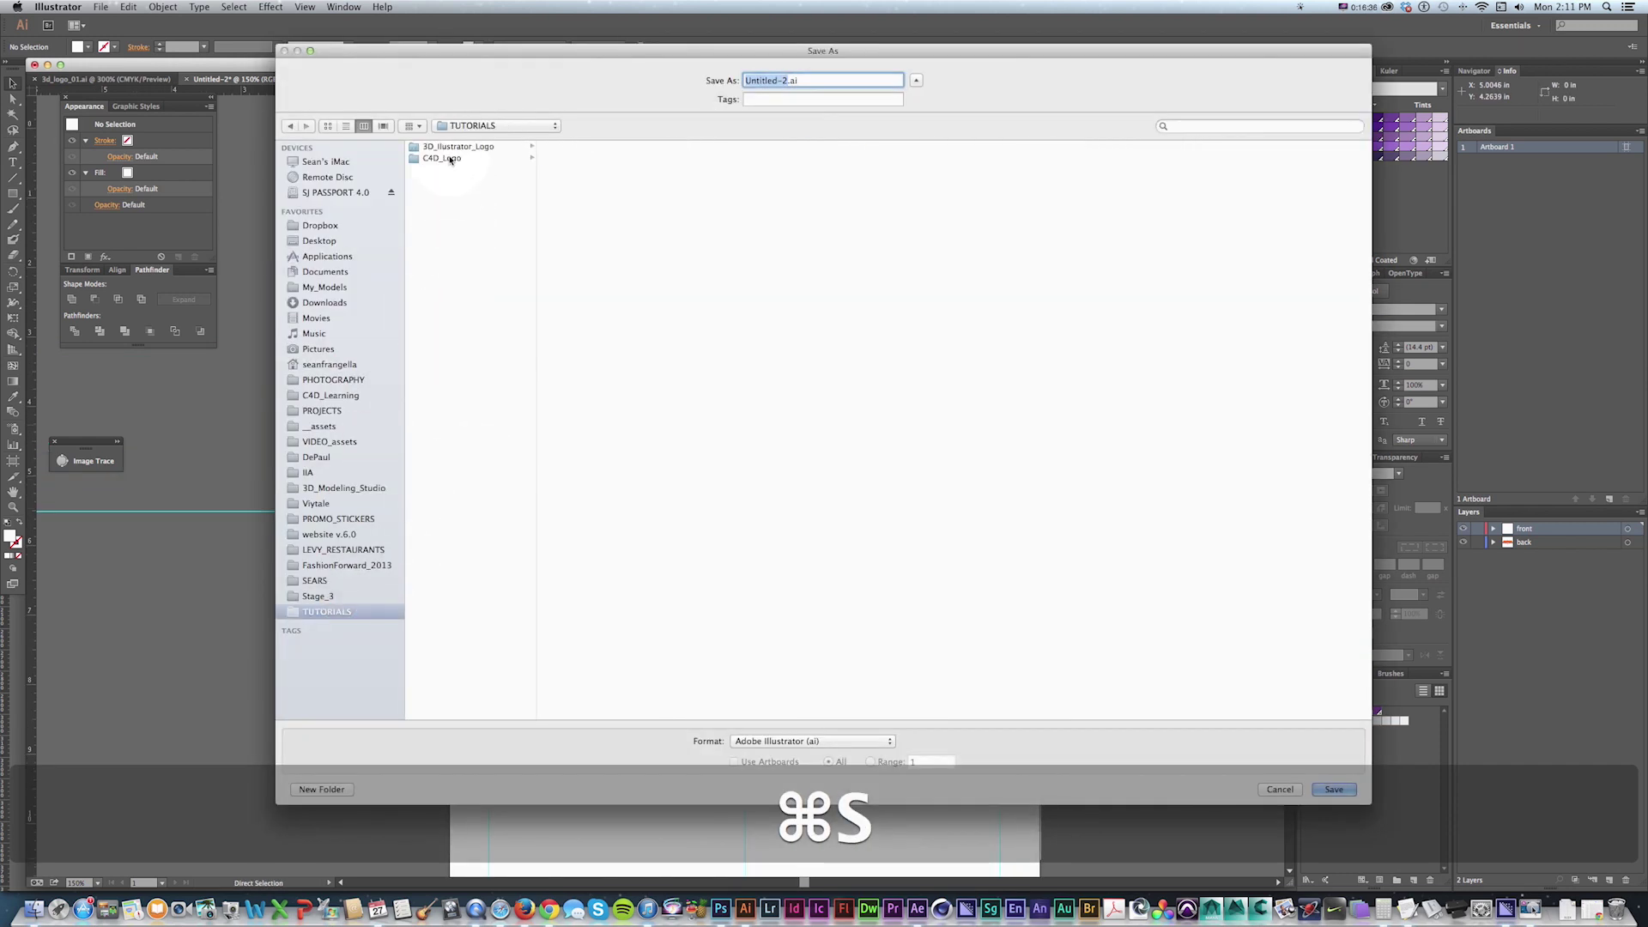
{"action": "left_click_drag", "start_coordinate": [786, 80], "coordinate": [655, 83]}
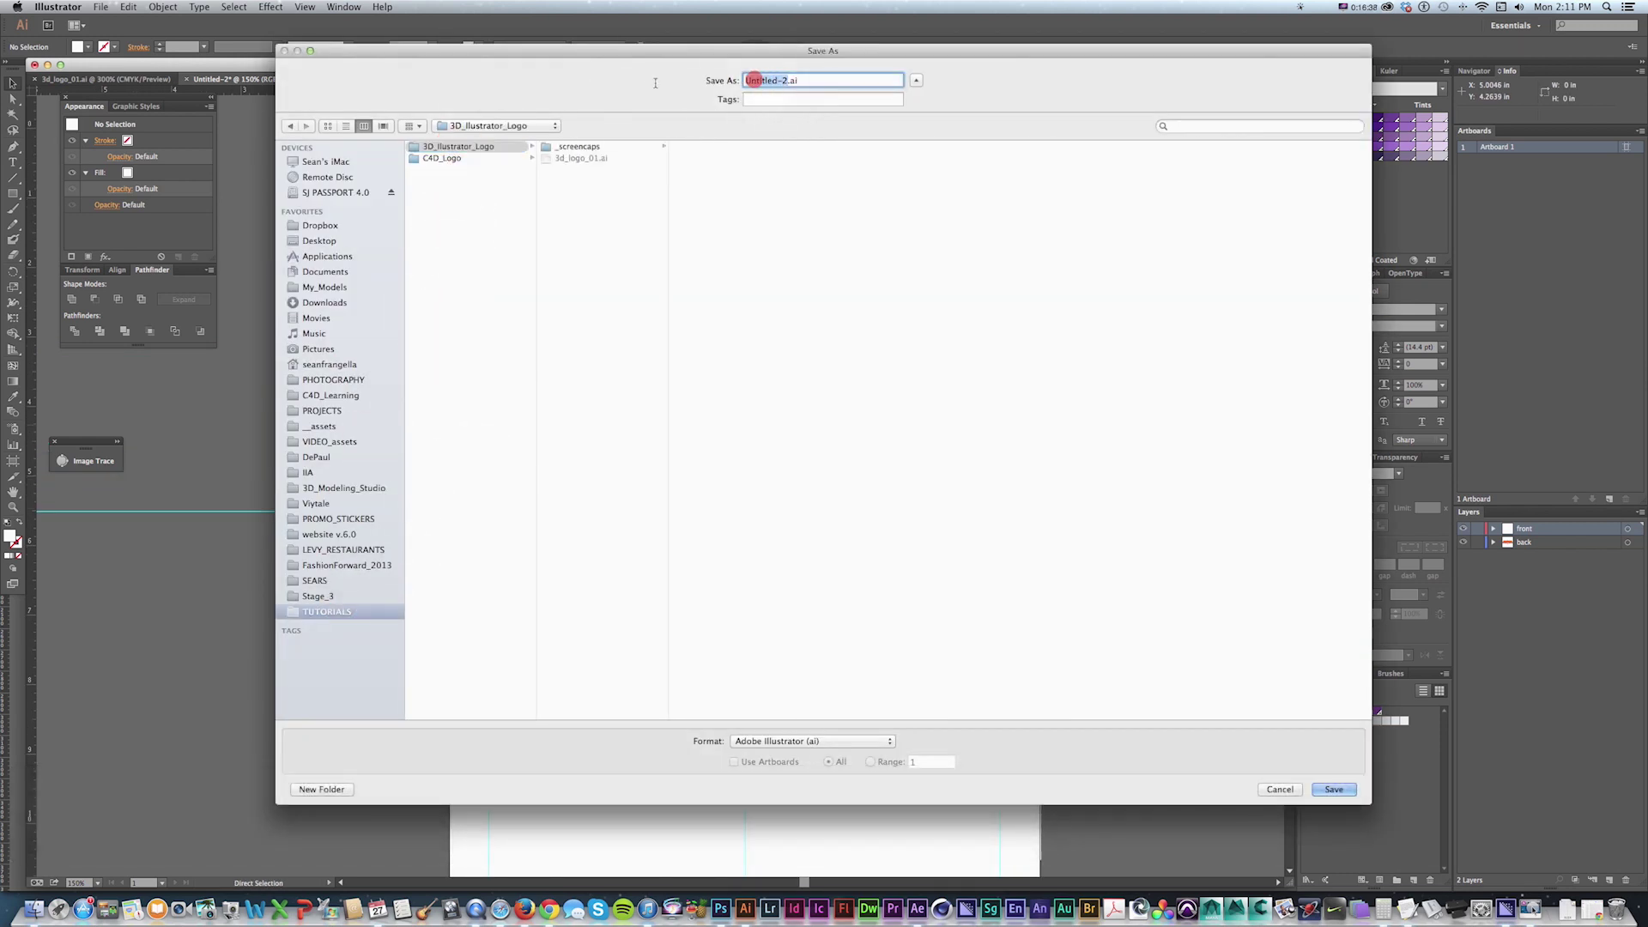
{"action": "key", "text": "shift"}
{"action": "key", "text": "BackSpace"}
{"action": "type", "text": "Big_Logo_Final_01"}
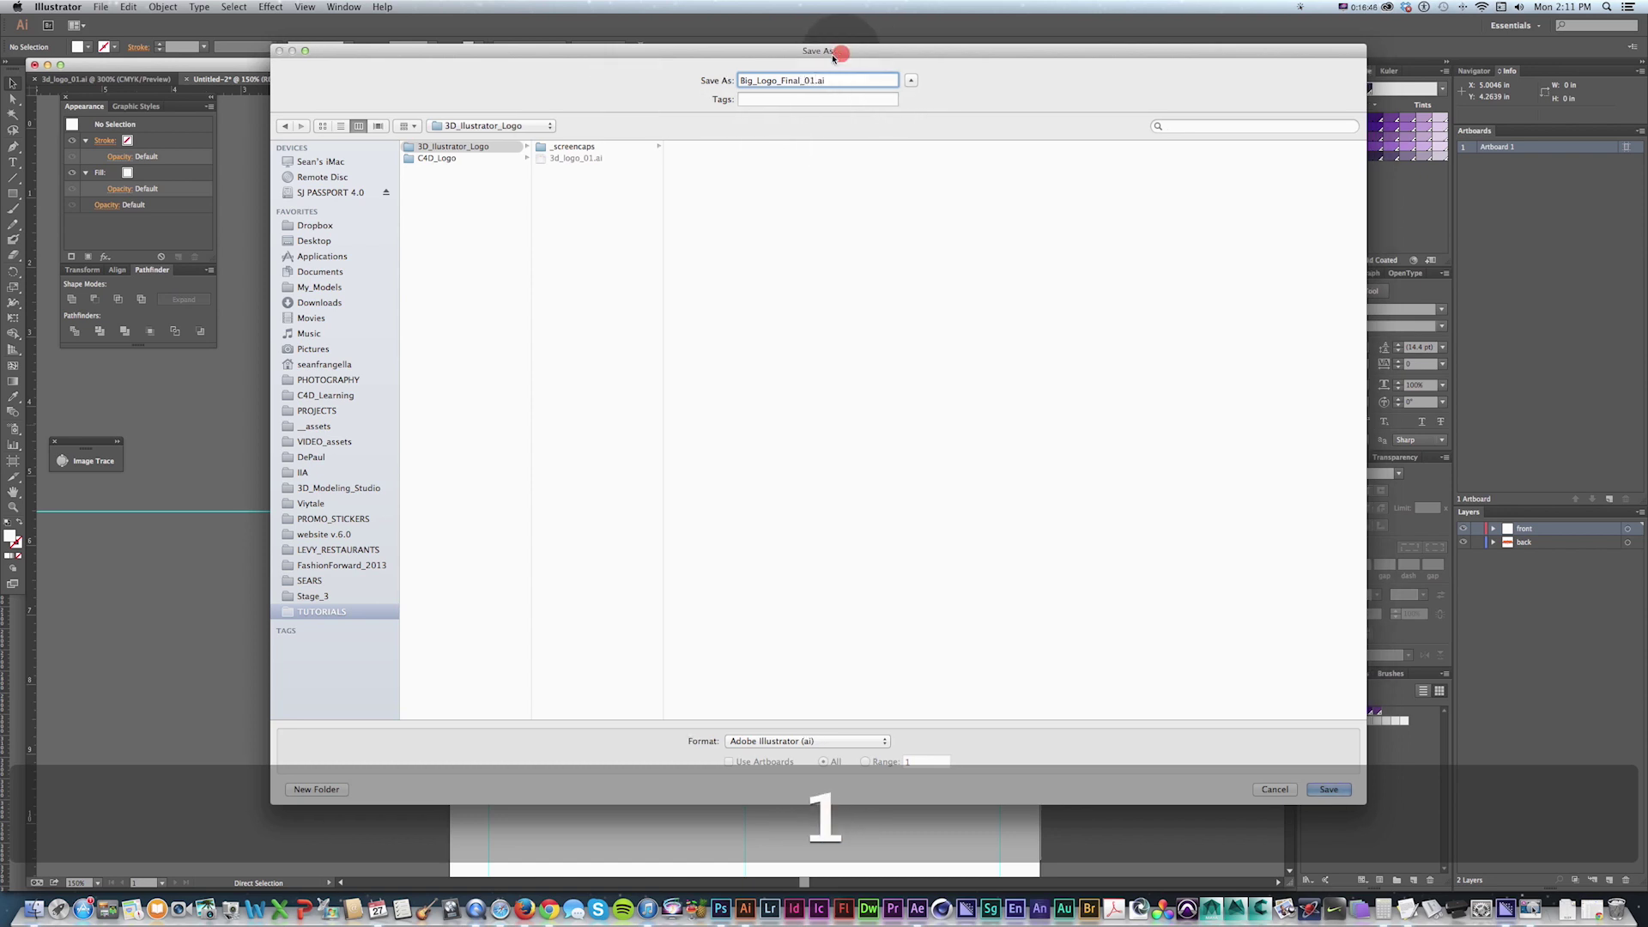
{"action": "key", "text": "Return"}
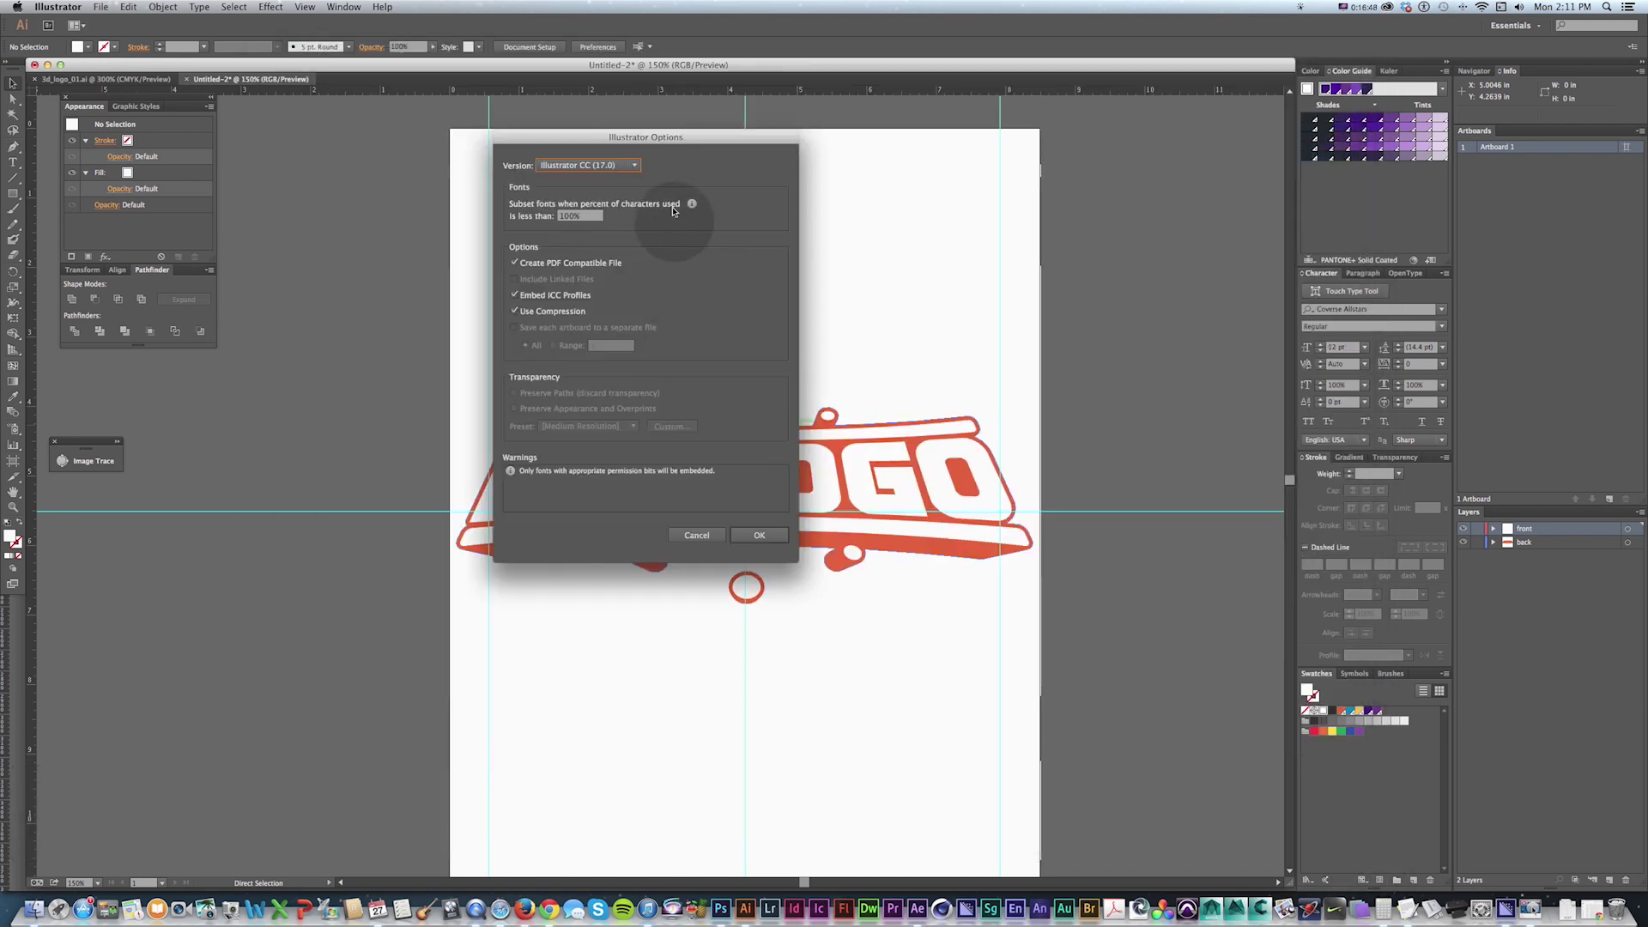
Step: Review the available file versions and confirm the save options with Illustrator CC (17.0) and PDF compatibility
{"action": "left_click_drag", "start_coordinate": [578, 142], "coordinate": [585, 139]}
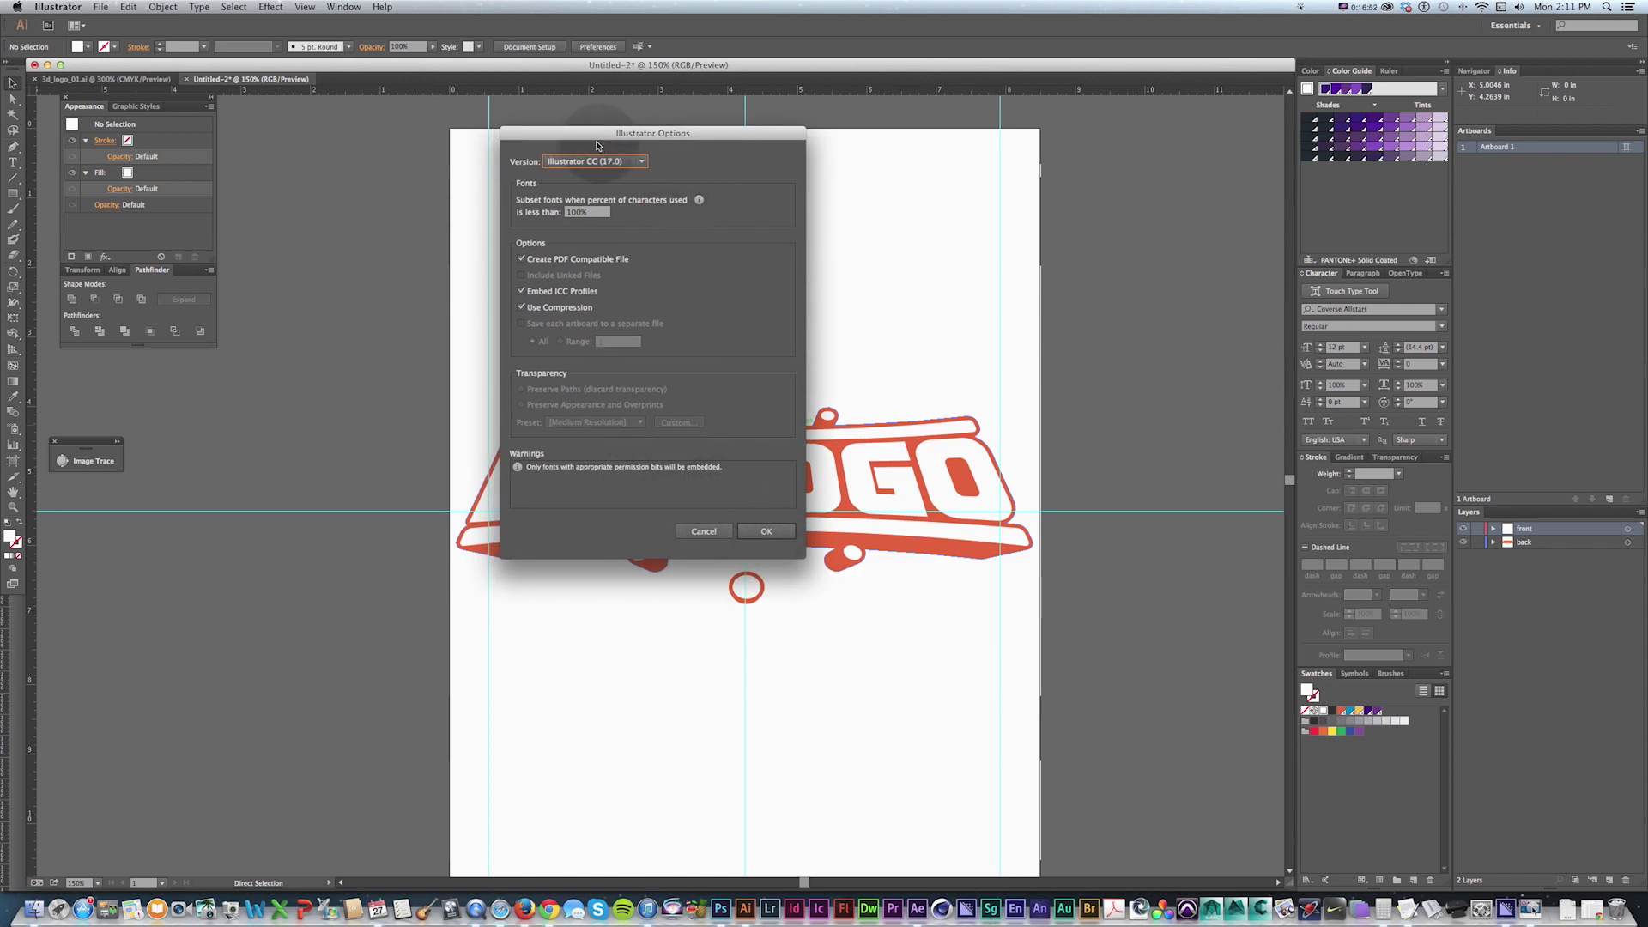
{"action": "left_click_drag", "start_coordinate": [595, 133], "coordinate": [601, 128]}
{"action": "left_click", "coordinate": [621, 158]}
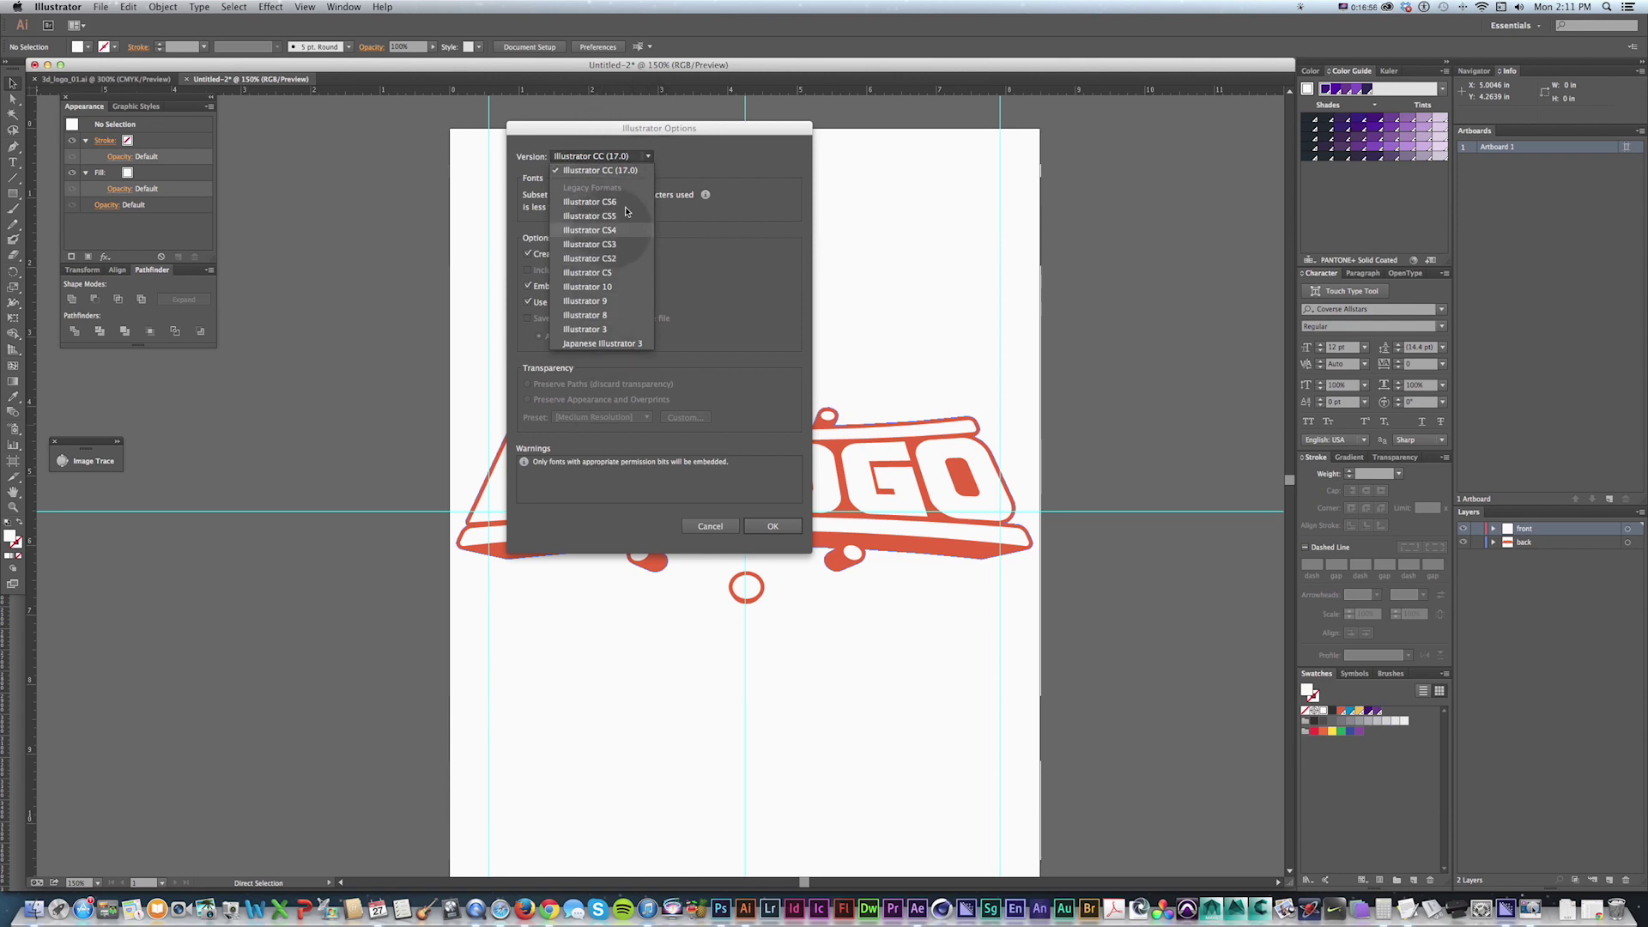
{"action": "left_click", "coordinate": [612, 163]}
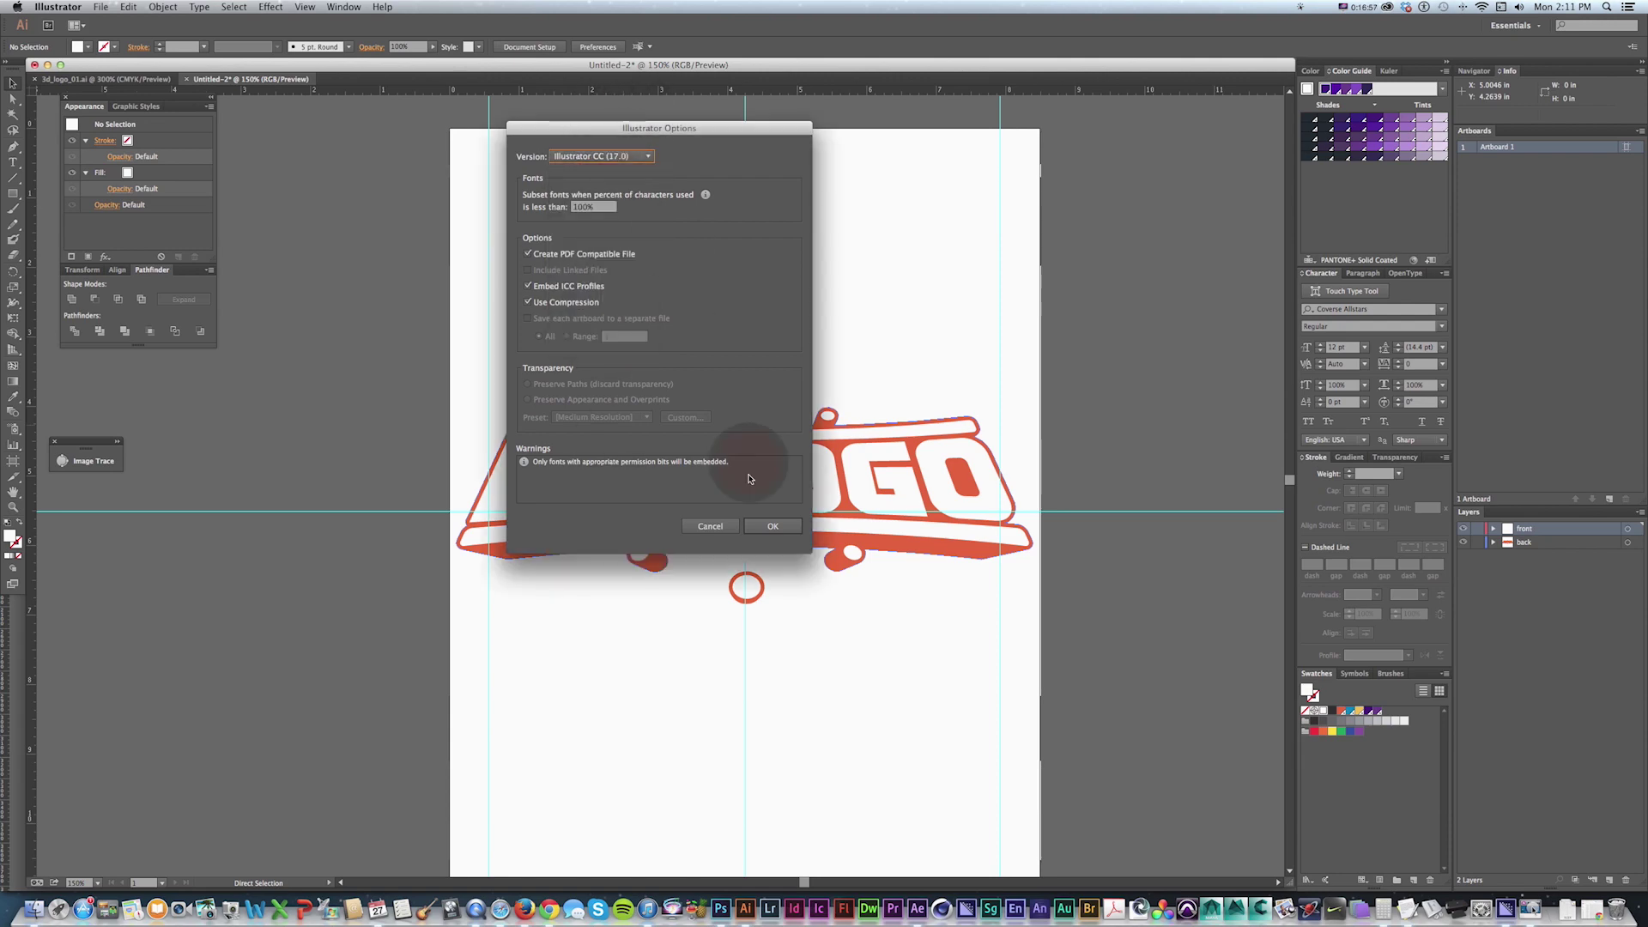
{"action": "left_click", "coordinate": [773, 525]}
Step: Switch to After Effects and create a new 1920 x 1080 composition with the HDTV 1080 29.97 preset
{"action": "key", "text": "super+Tab"}
{"action": "key", "text": "super+Tab"}
{"action": "key", "text": "super+n"}
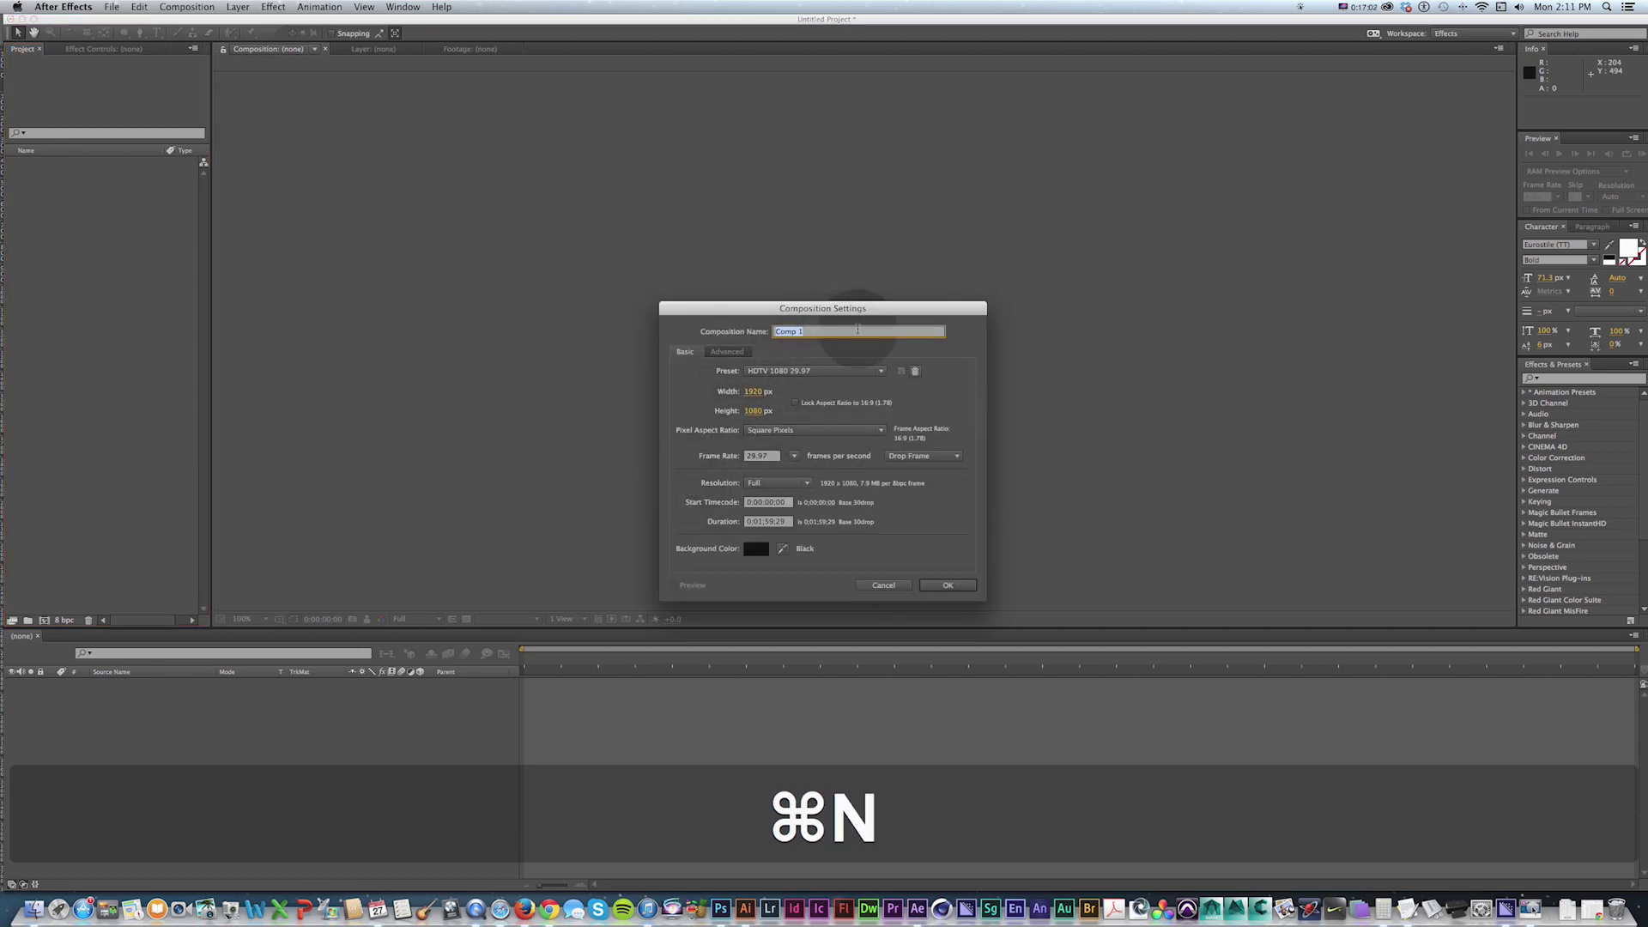
{"action": "key", "text": "Return"}
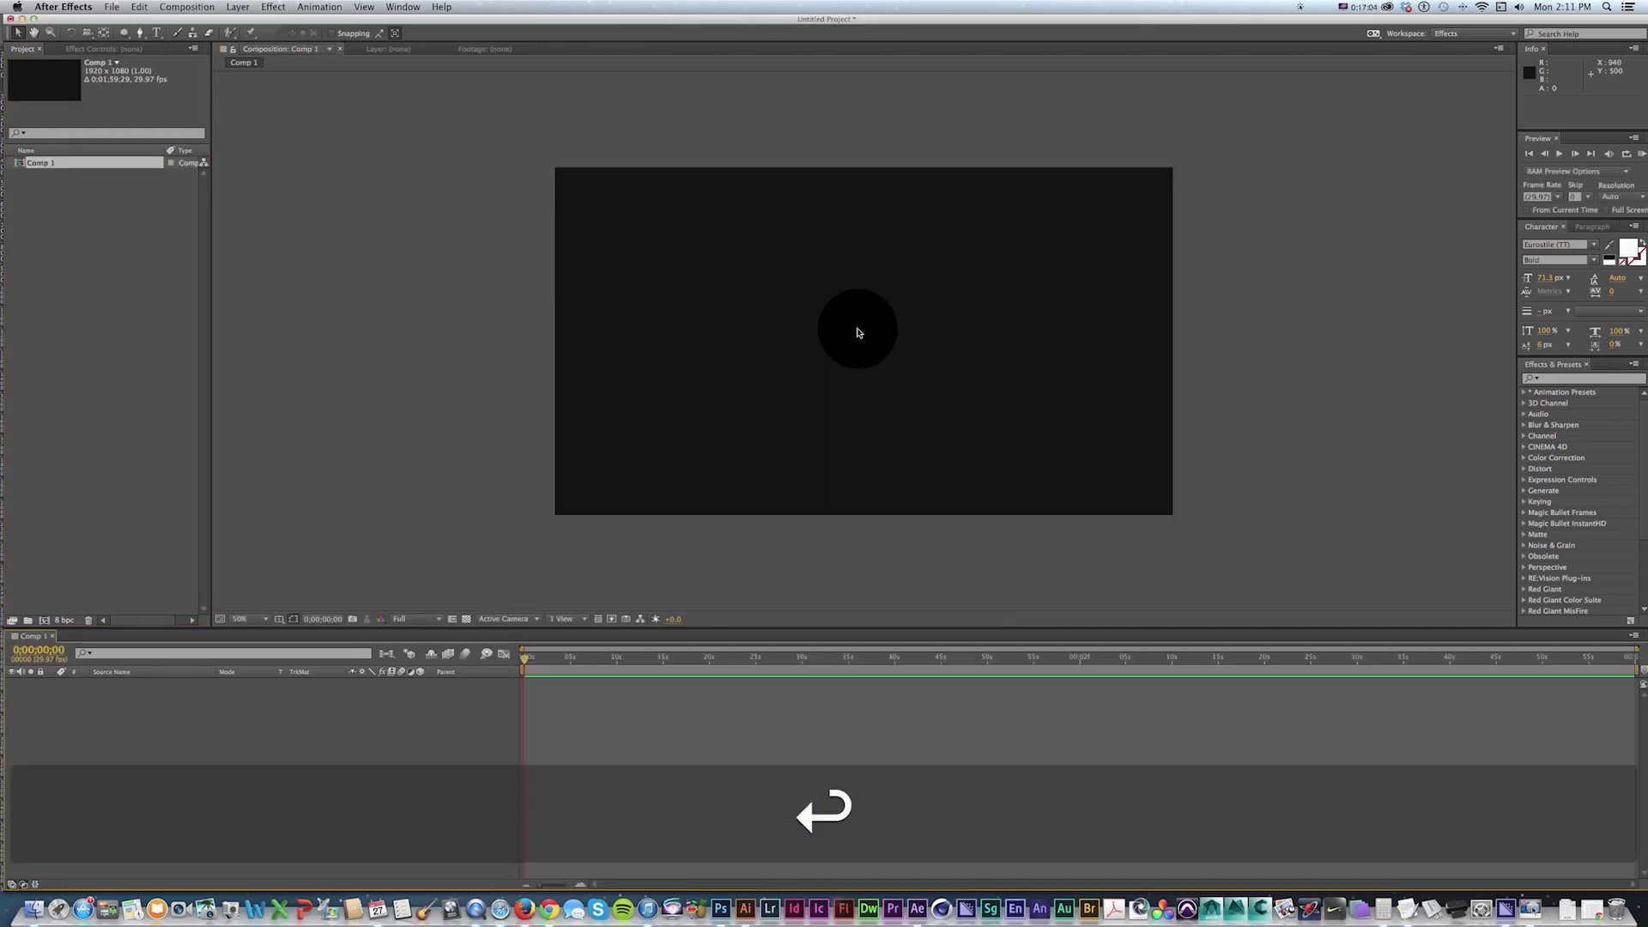
Step: Import Big_Logo_Final_01.ai from the 3D_Ilustrator_Logo folder as a layered composition
{"action": "double_click", "coordinate": [202, 196]}
{"action": "left_click", "coordinate": [386, 122]}
{"action": "left_click", "coordinate": [404, 112]}
{"action": "left_click", "coordinate": [491, 135]}
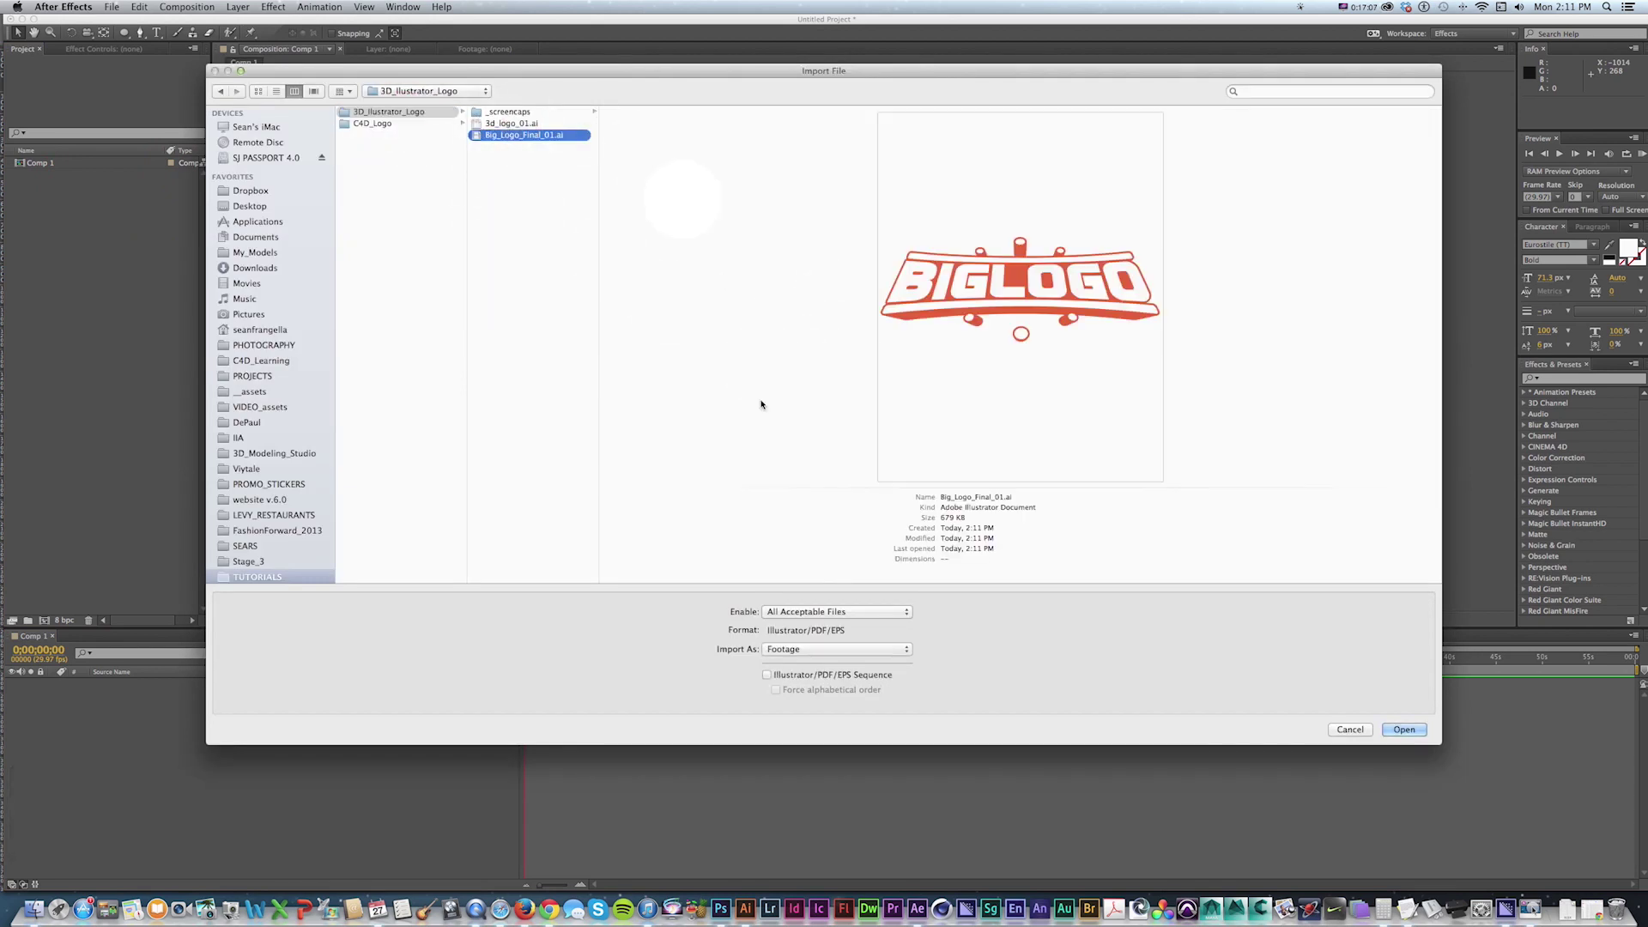
{"action": "left_click", "coordinate": [787, 652]}
{"action": "key", "text": "Return"}
{"action": "left_click", "coordinate": [1404, 728]}
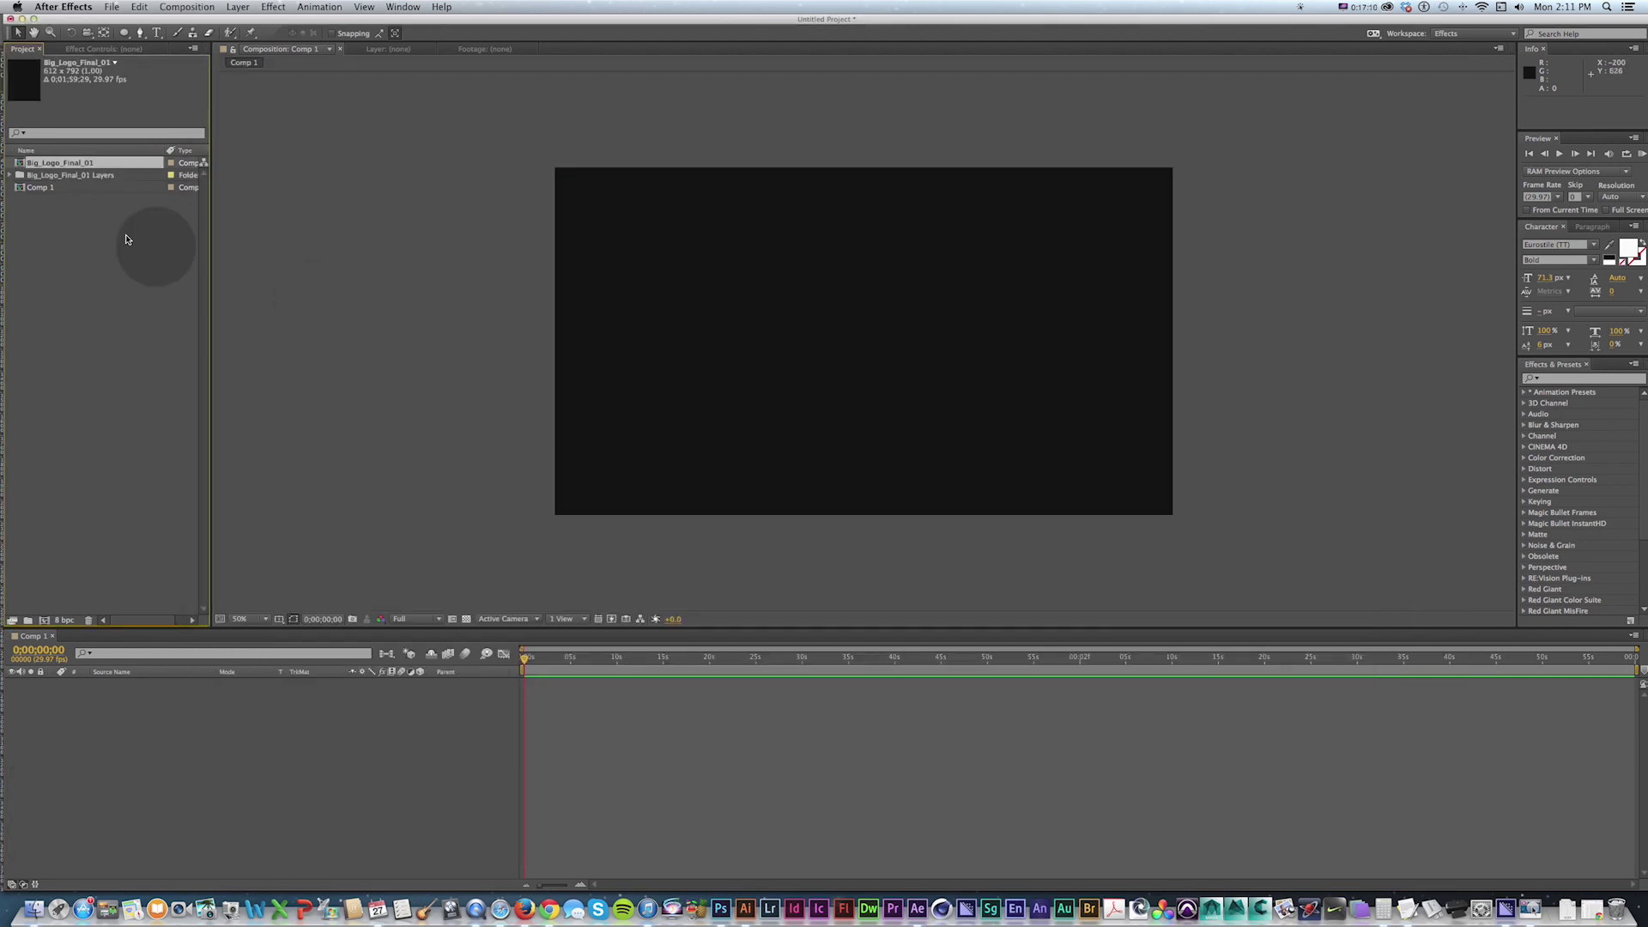
Step: Copy the front and back layers from the Big_Logo_Final_01 composition into Comp 1 and parent the front layer to the back layer
{"action": "double_click", "coordinate": [19, 164]}
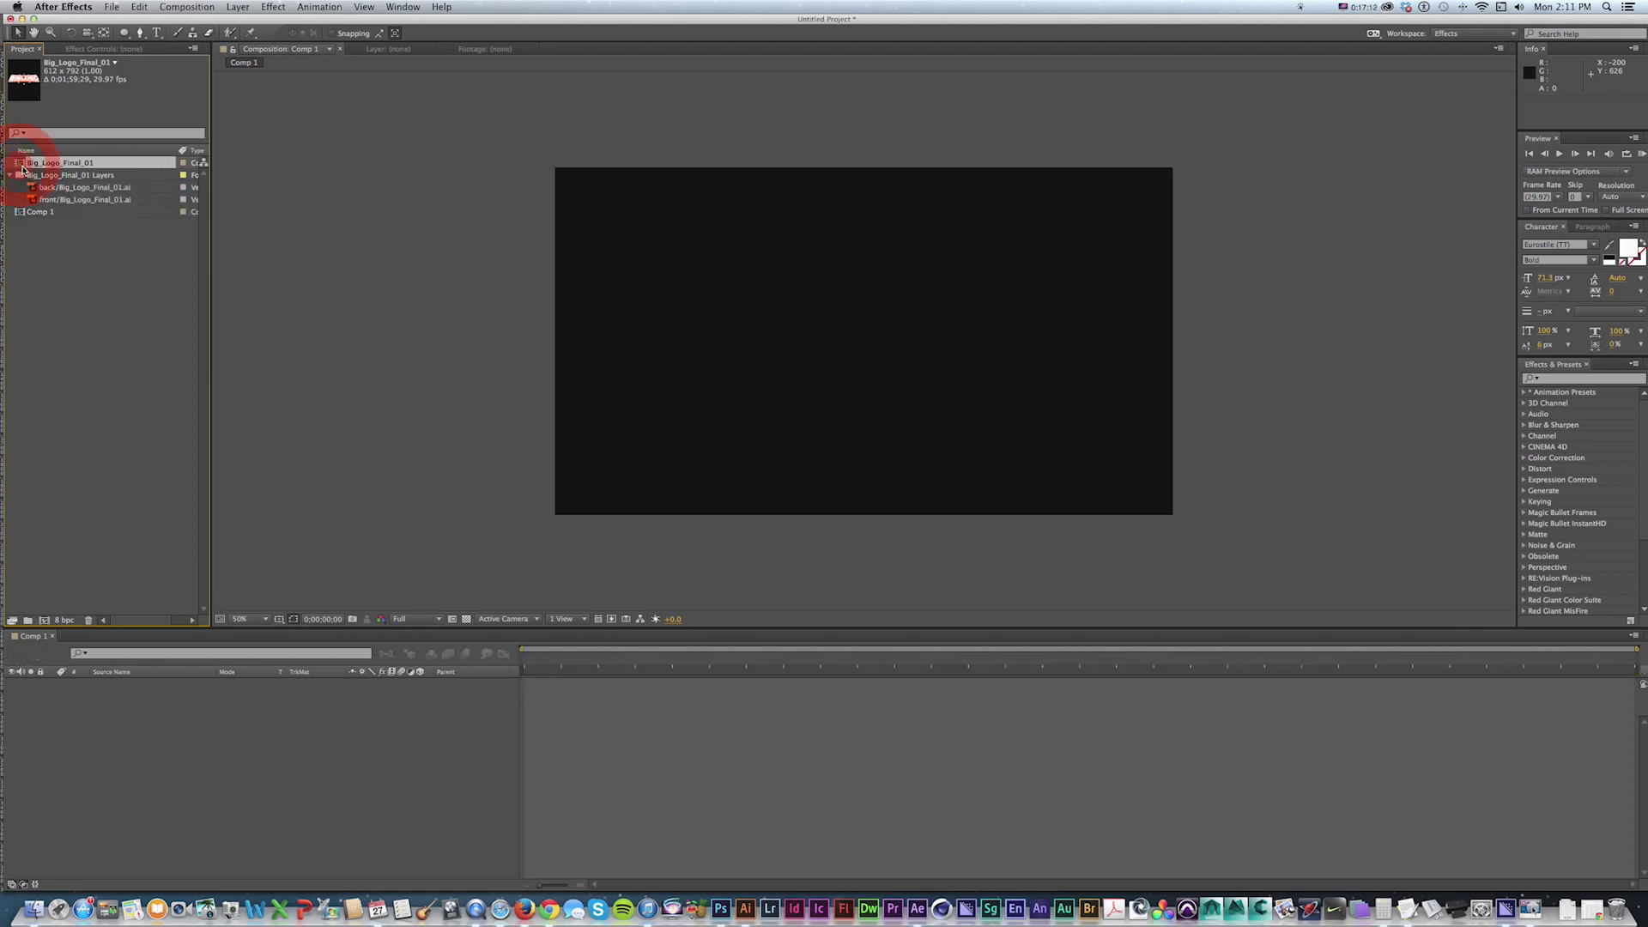
{"action": "left_click_drag", "start_coordinate": [163, 752], "coordinate": [112, 672]}
{"action": "key", "text": "super+c"}
{"action": "double_click", "coordinate": [39, 211]}
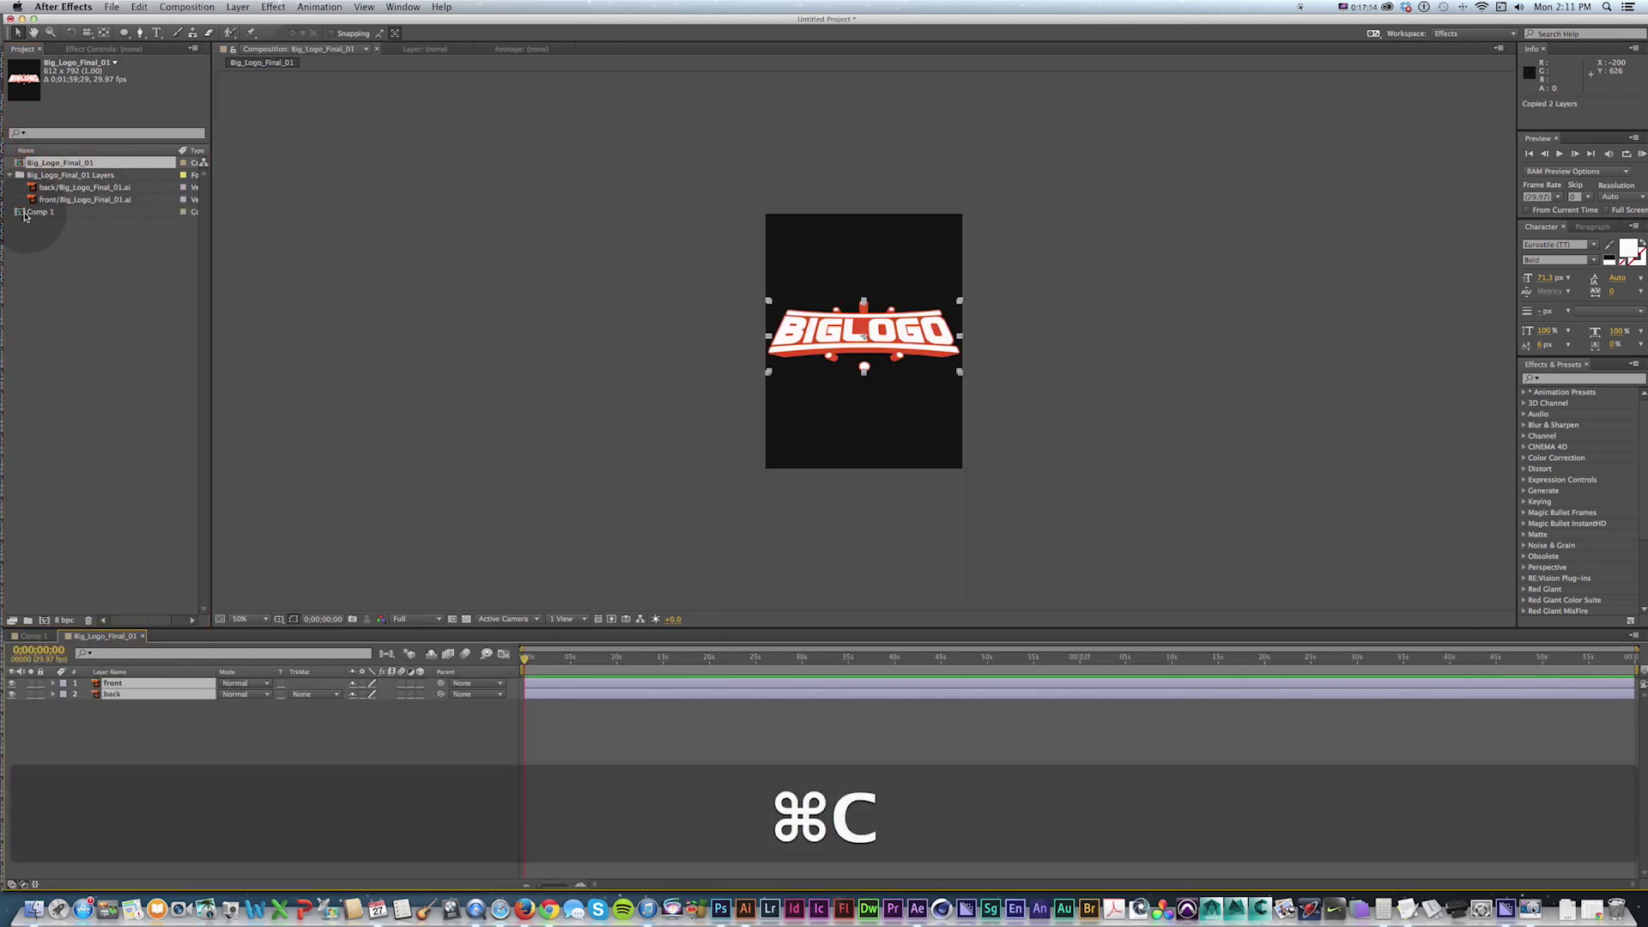
{"action": "left_click", "coordinate": [1028, 423]}
{"action": "key", "text": "super+v"}
{"action": "left_click", "coordinate": [184, 775]}
{"action": "left_click_drag", "start_coordinate": [441, 684], "coordinate": [186, 699]}
Step: Scale the back logo layer up to about 364% and move the logo to the middle of the frame
{"action": "left_click", "coordinate": [227, 694]}
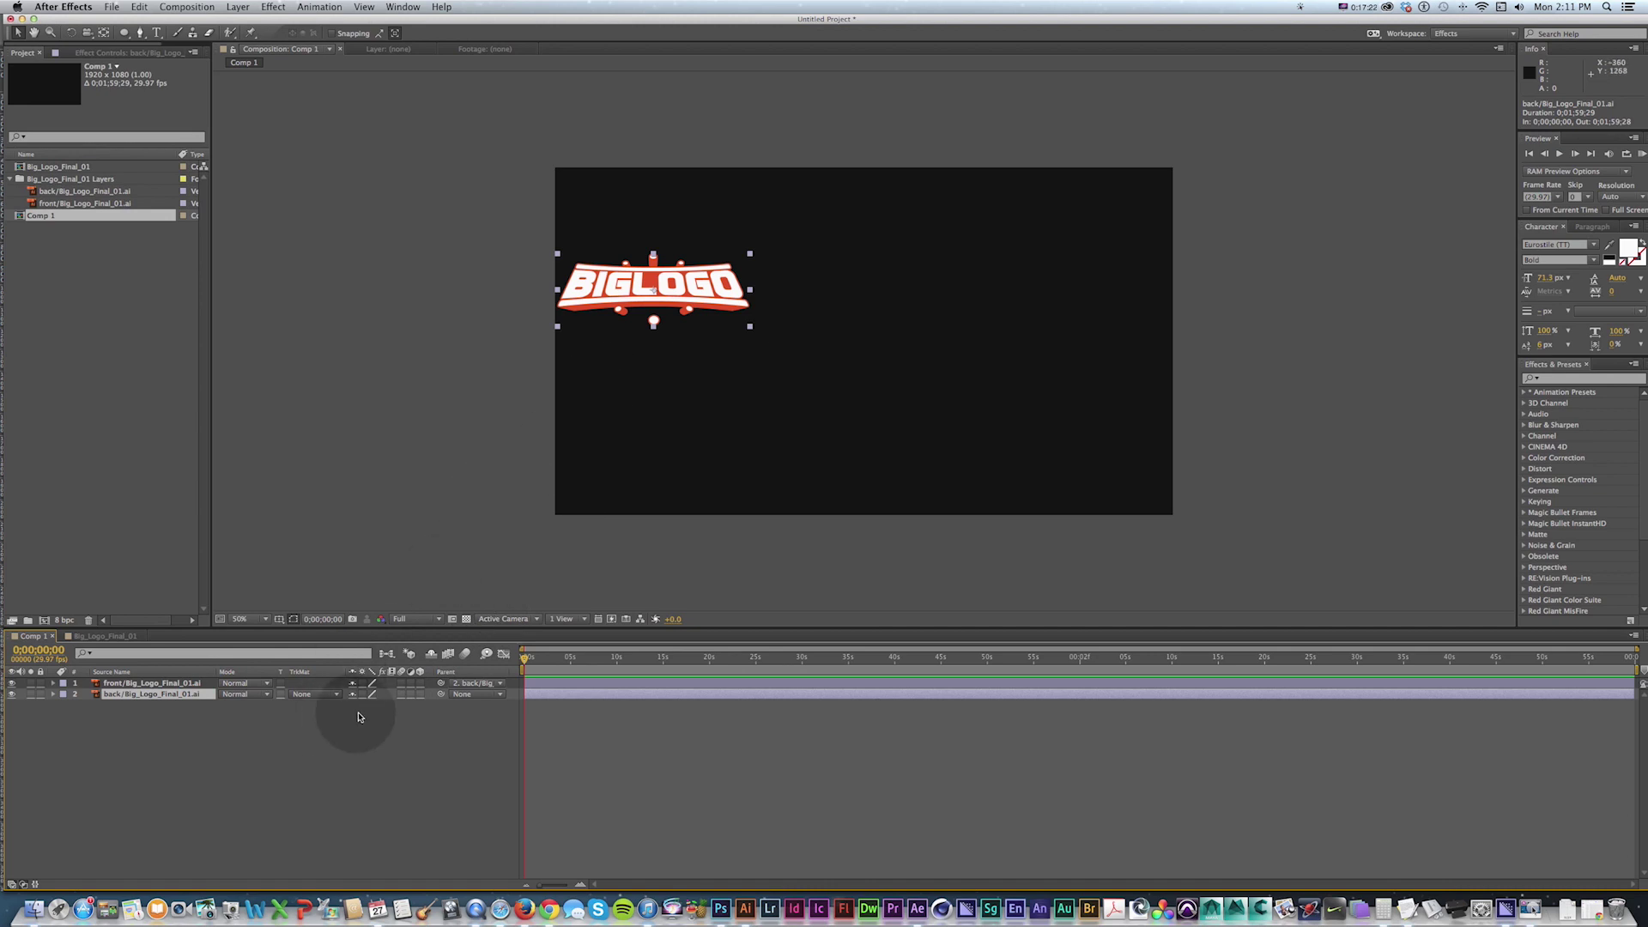
{"action": "key", "text": "s"}
{"action": "left_click_drag", "start_coordinate": [380, 712], "coordinate": [811, 341]}
{"action": "key", "text": "v"}
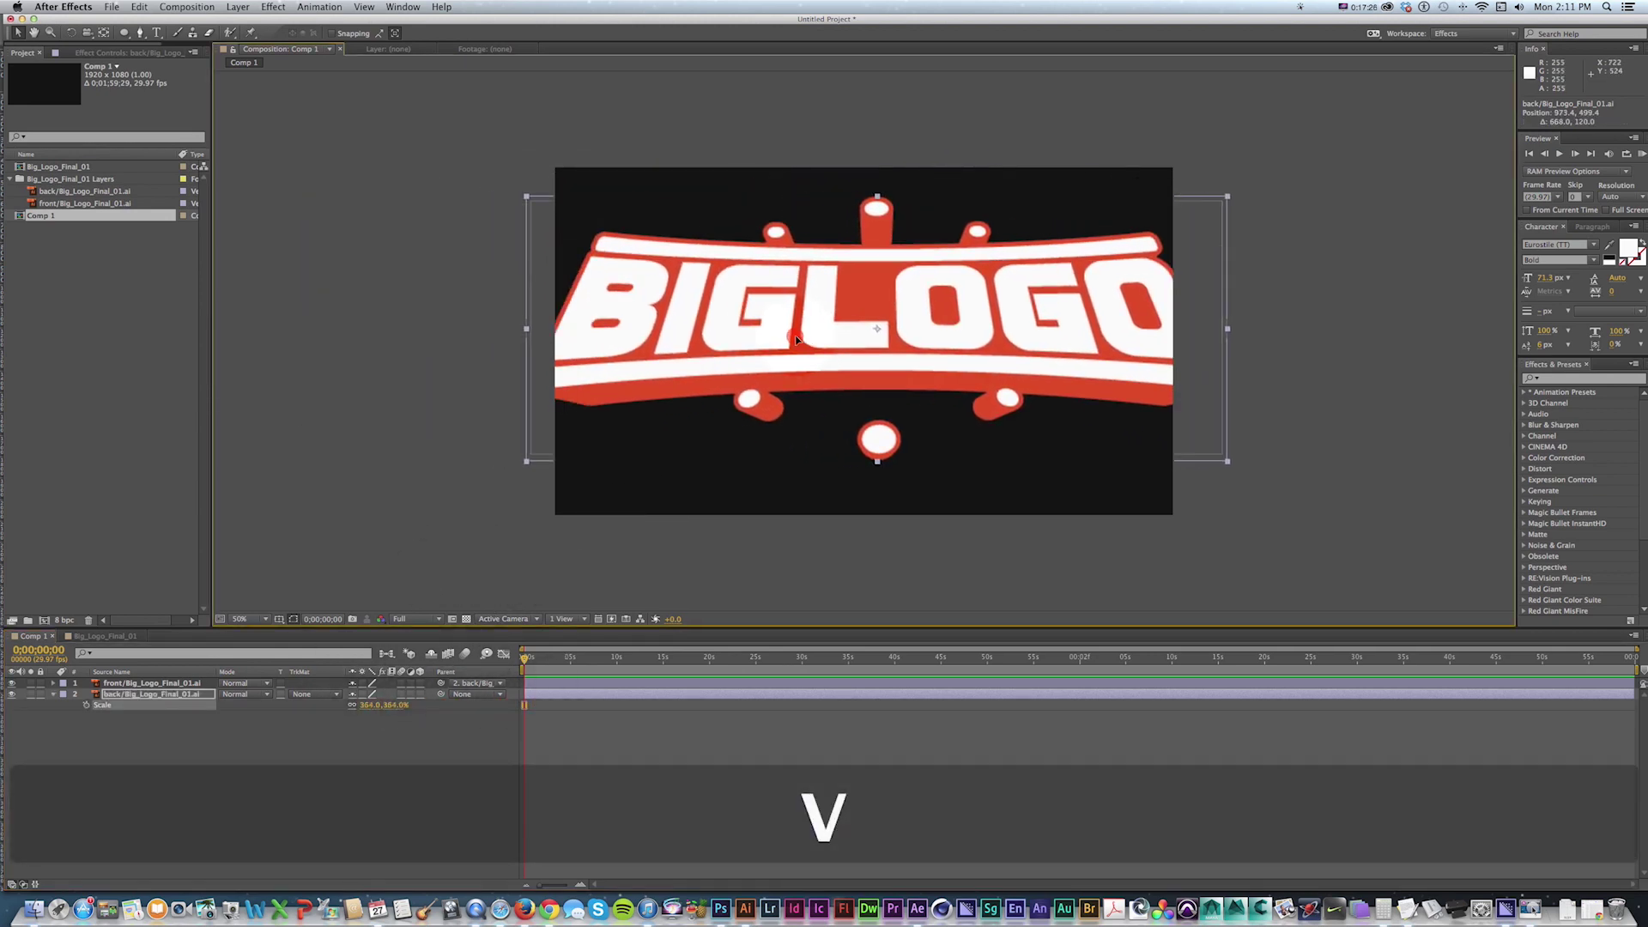
Step: Turn on continuous rasterization for both logo layers, then set the back layer's scale to 287% and recenter the logo
{"action": "left_click", "coordinate": [369, 682]}
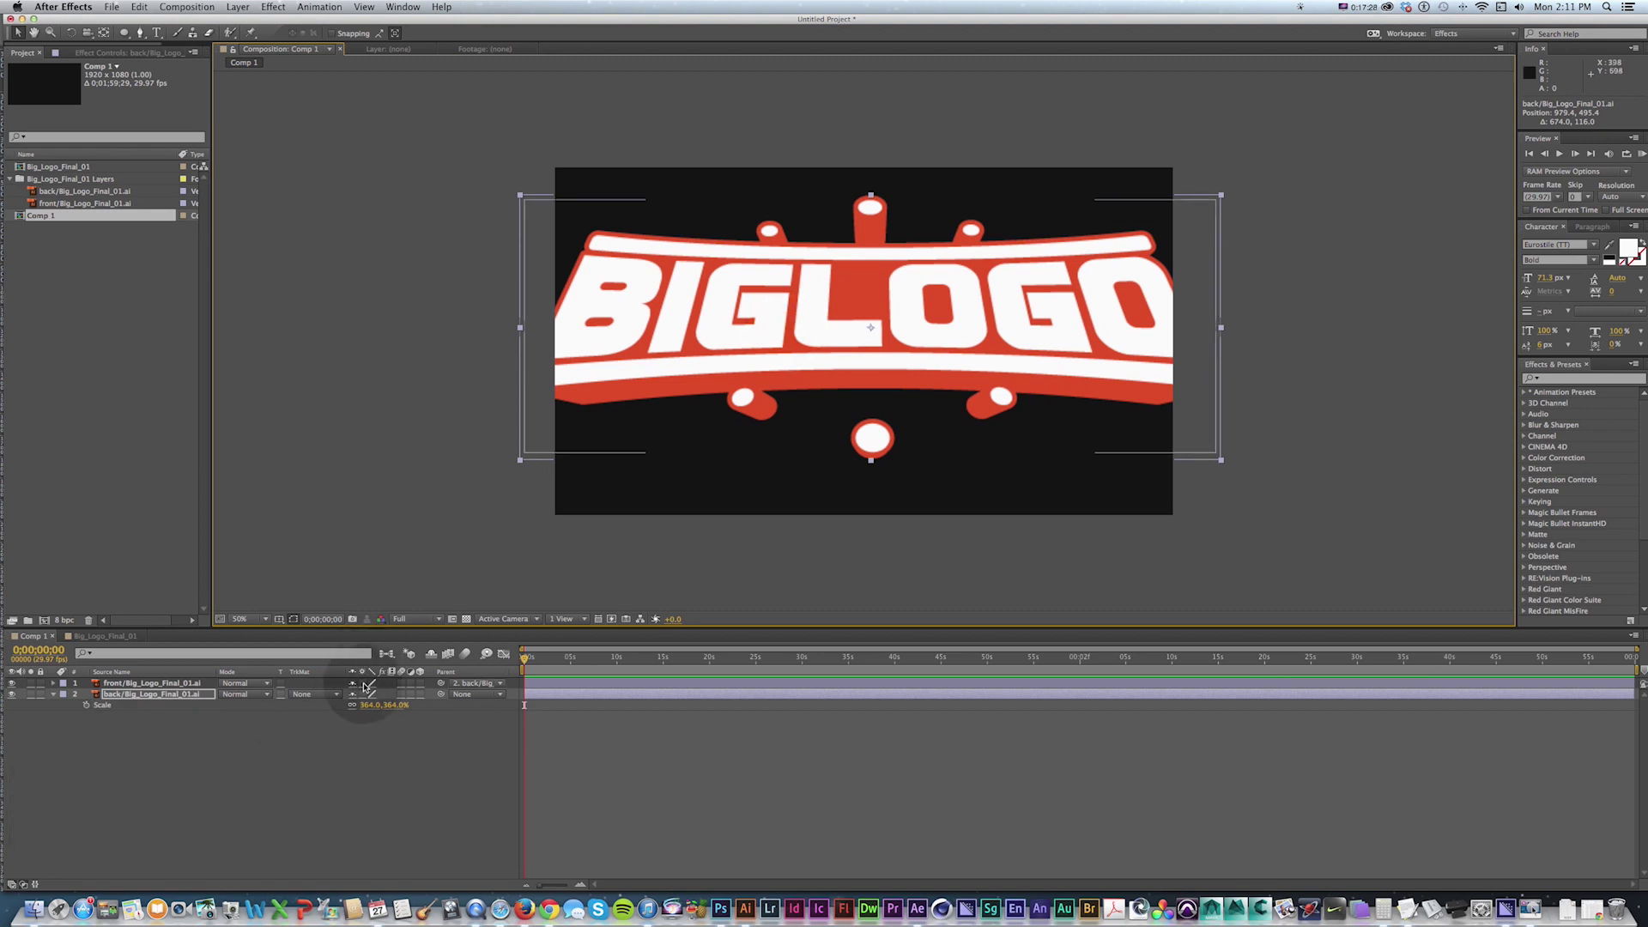
{"action": "left_click_drag", "start_coordinate": [378, 705], "coordinate": [304, 692]}
{"action": "key", "text": "v"}
Step: Create a dark gray solid and place it beneath the logo layers as the background
{"action": "key", "text": "super+y"}
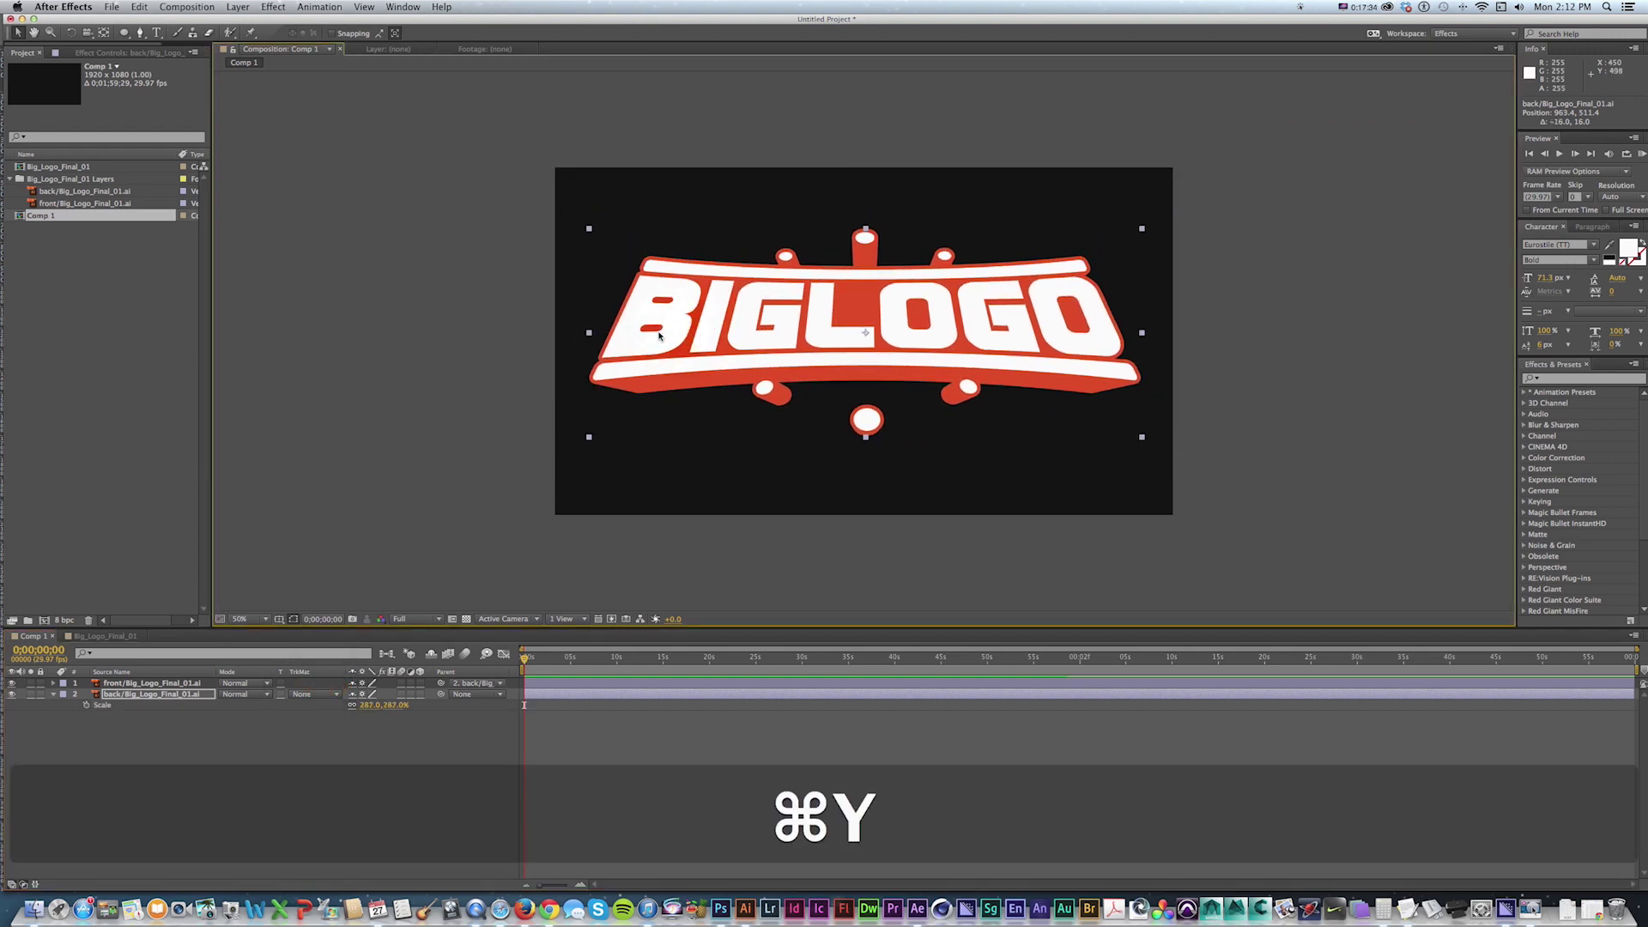
{"action": "left_click", "coordinate": [918, 568]}
{"action": "left_click_drag", "start_coordinate": [169, 701], "coordinate": [154, 756]}
Step: Duplicate the dark gray background solid and change the copy's color to a lighter gray, RGB 101, 101, 101
{"action": "key", "text": "super+d"}
{"action": "key", "text": "shift+super+y"}
{"action": "left_click", "coordinate": [815, 519]}
{"action": "left_click_drag", "start_coordinate": [845, 472], "coordinate": [771, 474]}
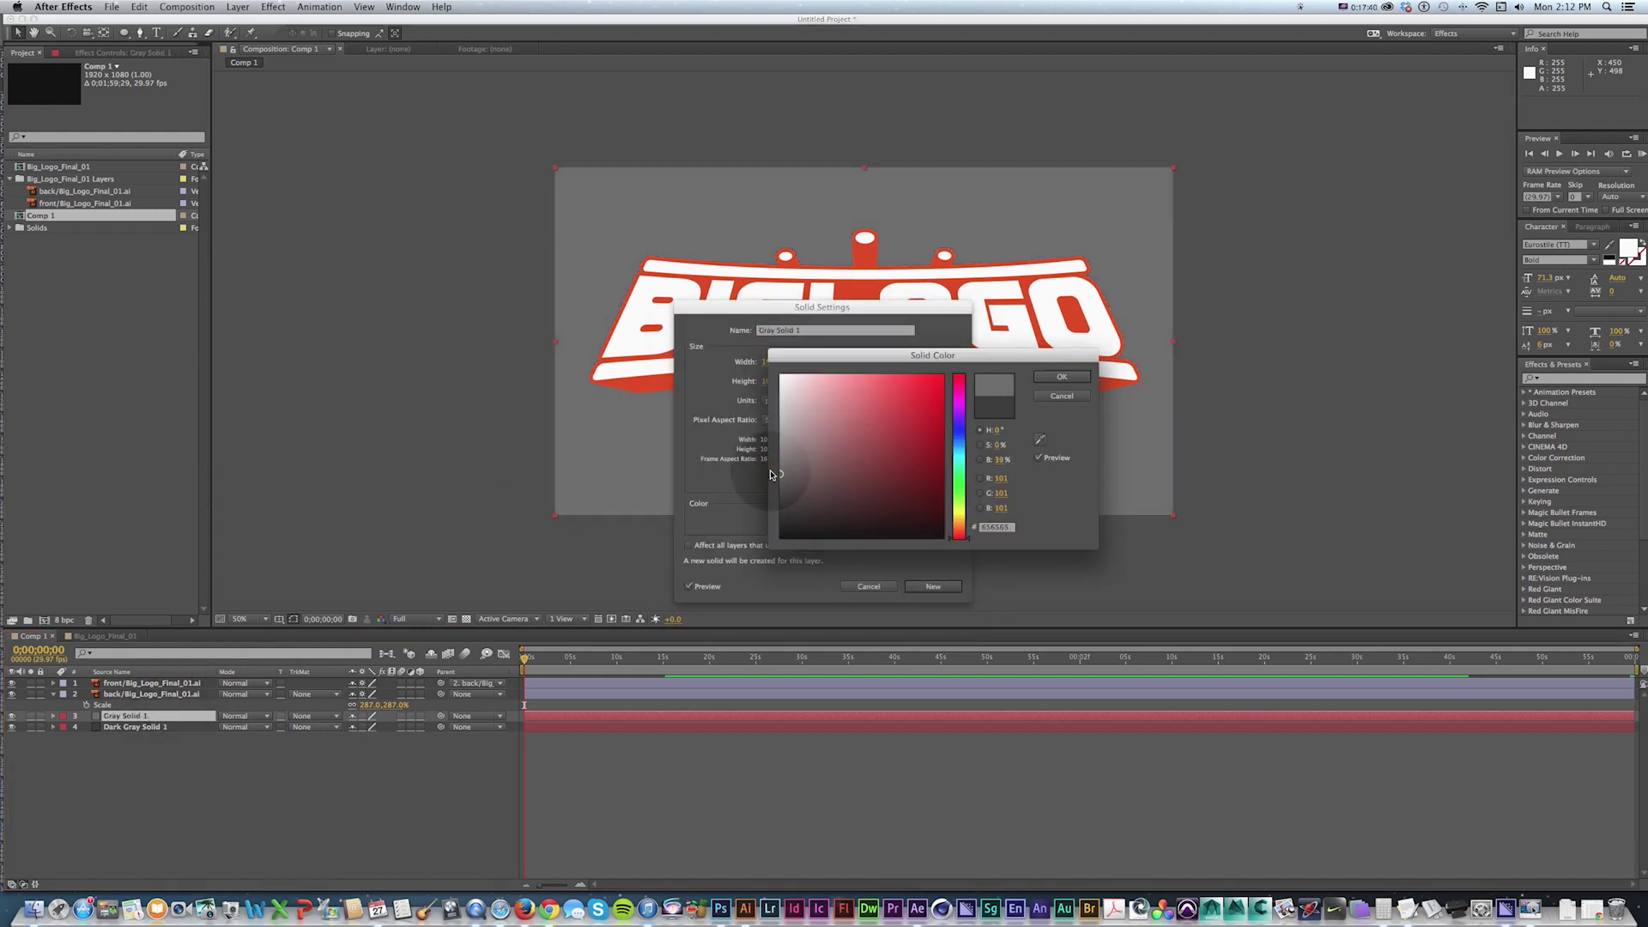
{"action": "key", "text": "Return"}
{"action": "key", "text": "Return"}
Step: Add a full-frame elliptical mask to the lighter gray solid and feather it by 416 pixels, without inverting it
{"action": "left_click", "coordinate": [127, 32]}
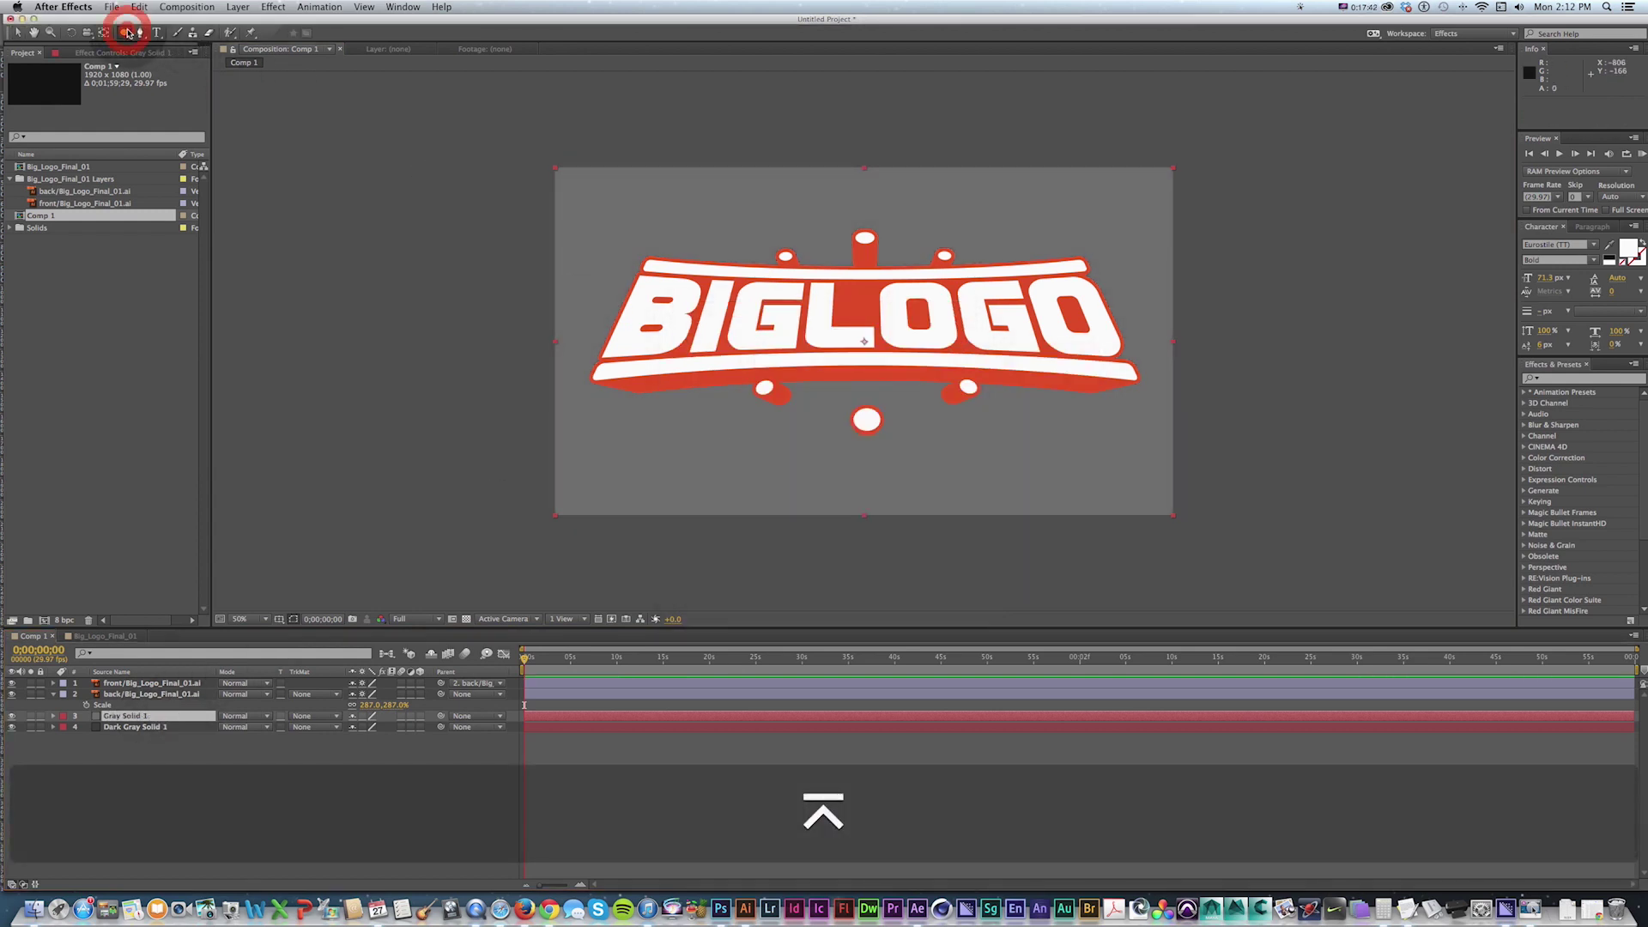
{"action": "left_click", "coordinate": [127, 32]}
{"action": "key", "text": "m"}
{"action": "key", "text": "m"}
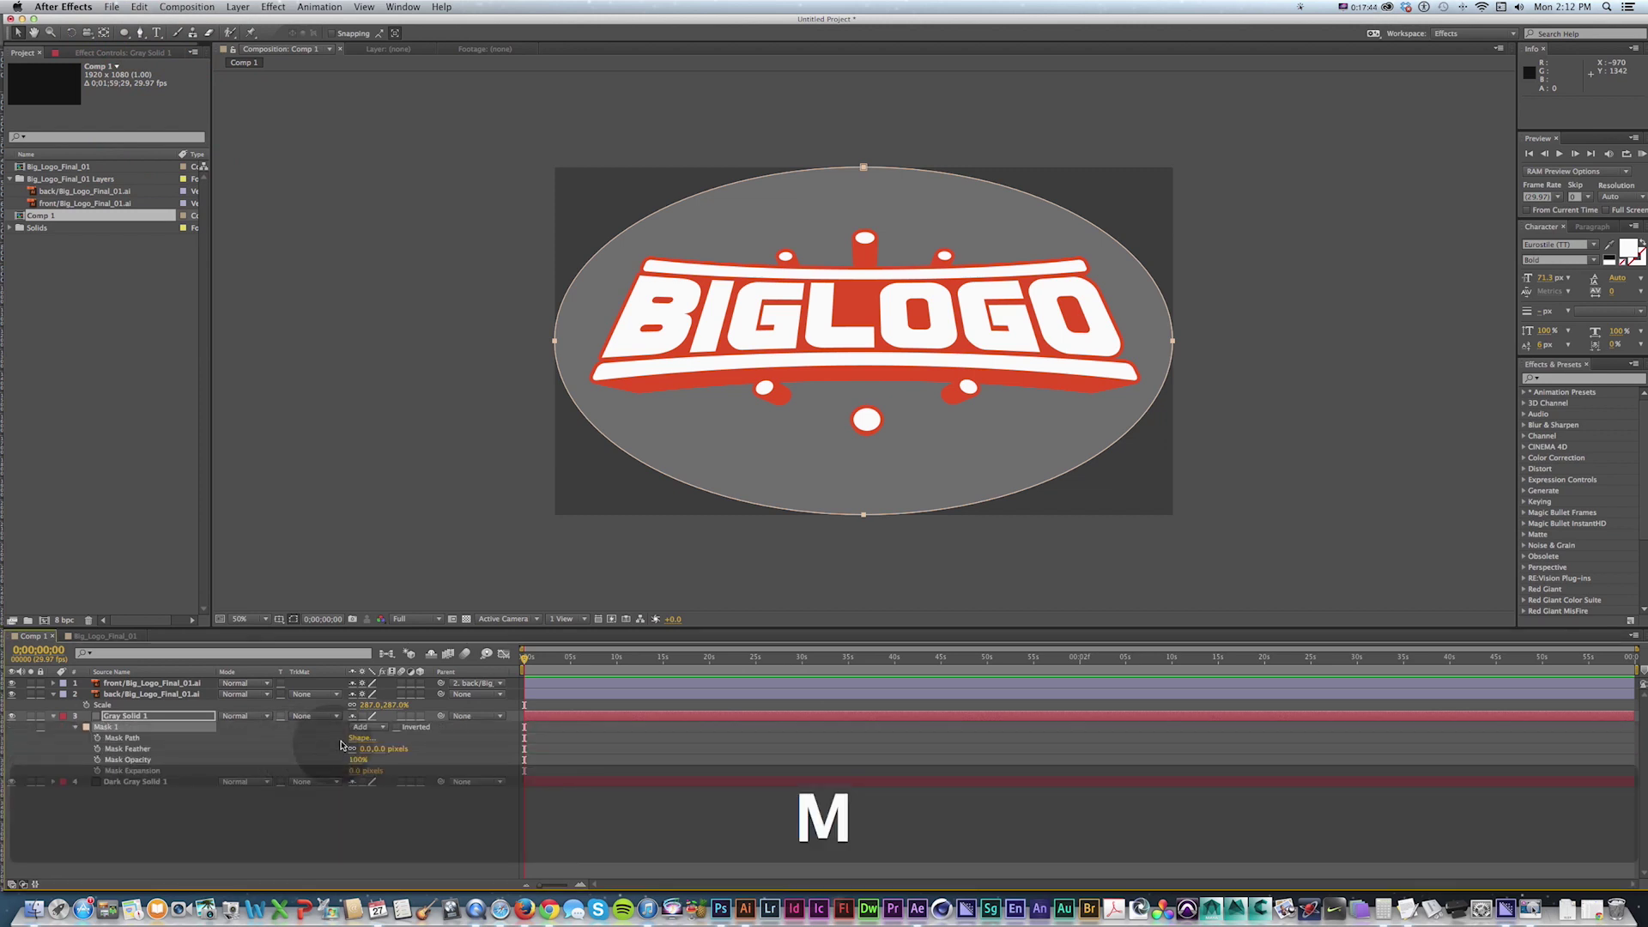
{"action": "left_click", "coordinate": [397, 727]}
{"action": "left_click_drag", "start_coordinate": [384, 749], "coordinate": [642, 744]}
{"action": "left_click", "coordinate": [398, 727]}
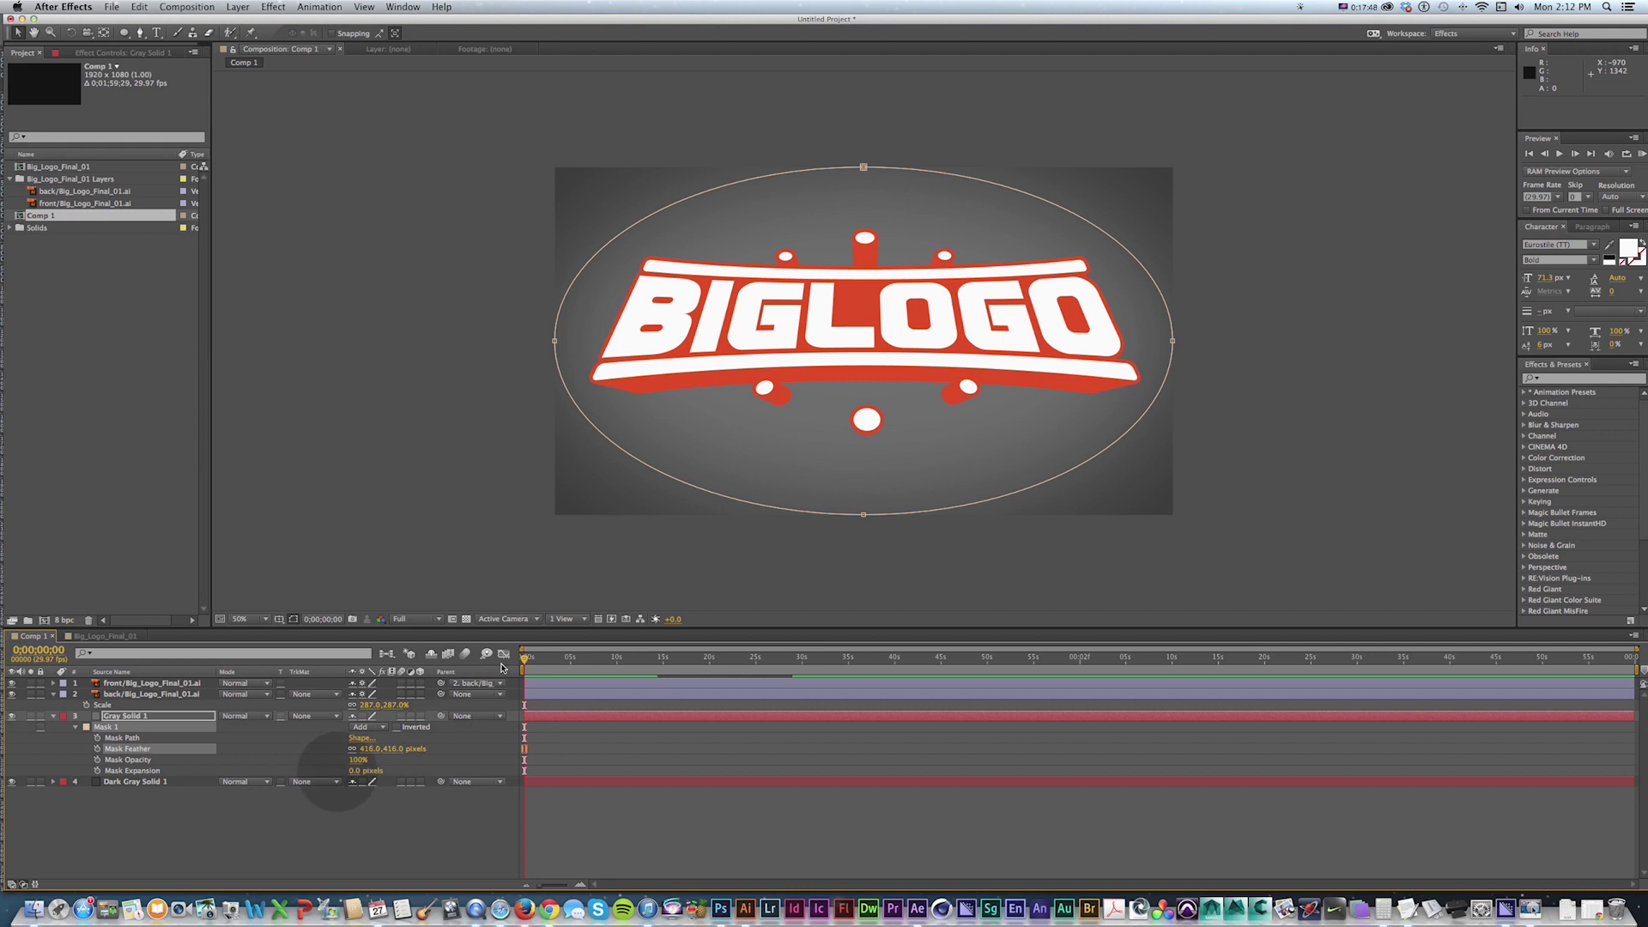
Step: Duplicate the masked gray solid above the logo layers, invert its mask and set the feather to about 480 pixels
{"action": "key", "text": "super+d"}
{"action": "left_click_drag", "start_coordinate": [126, 717], "coordinate": [128, 677]}
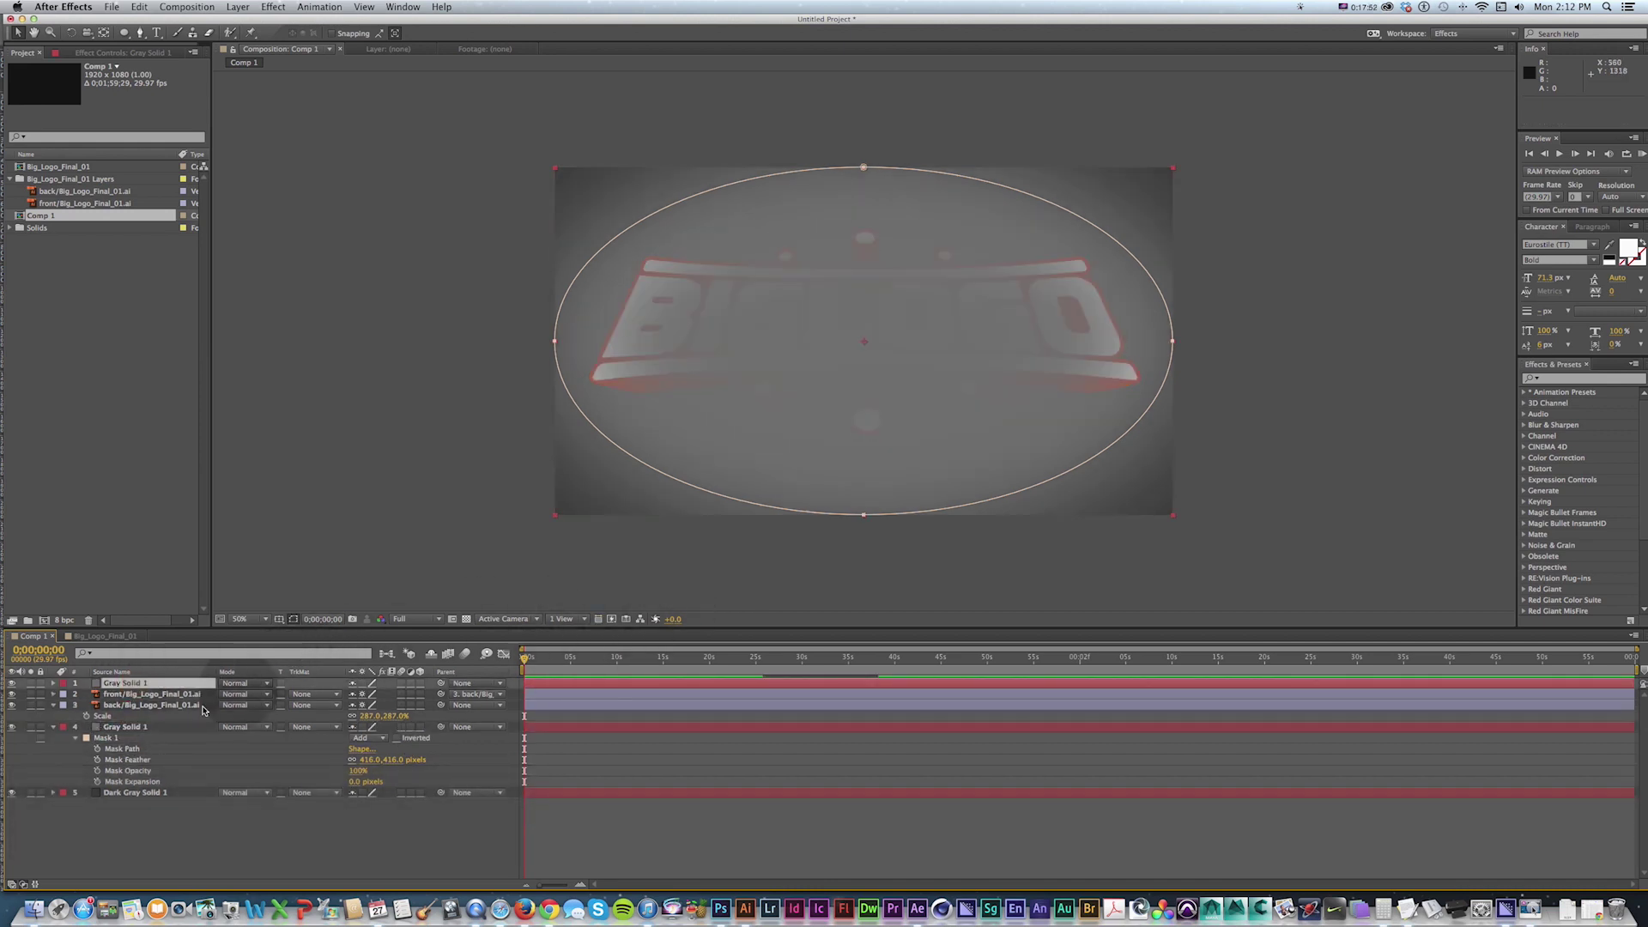
{"action": "key", "text": "m"}
{"action": "left_click", "coordinate": [397, 693]}
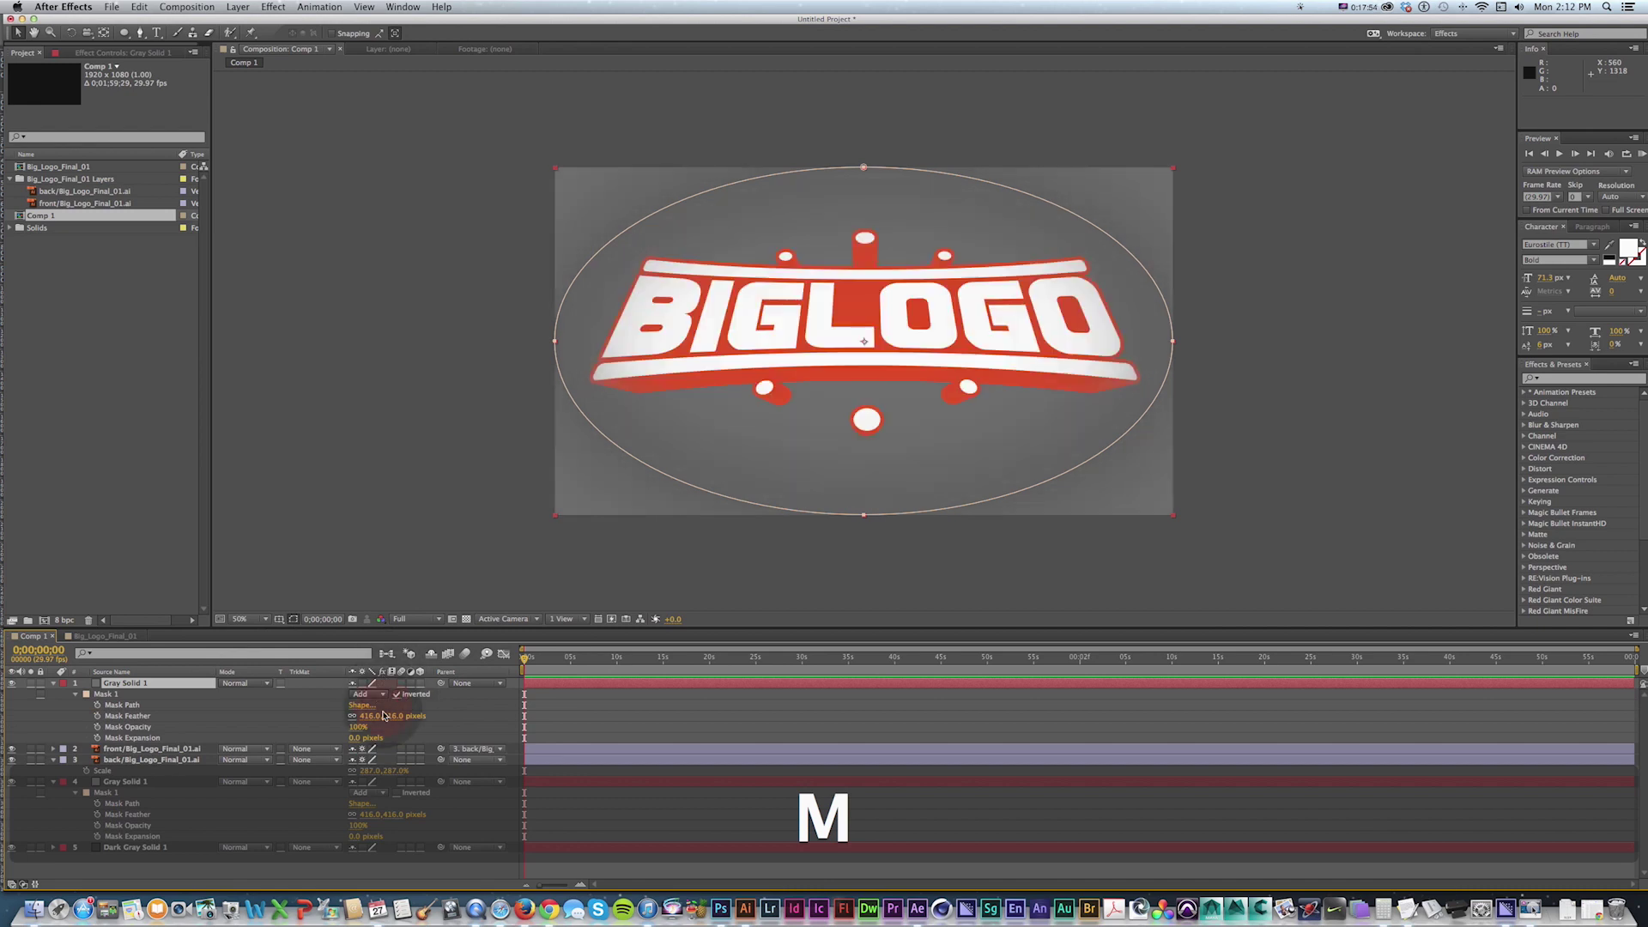
{"action": "left_click_drag", "start_coordinate": [373, 721], "coordinate": [414, 718]}
Step: Change the color of the top vignette solid to dark gray as a new solid
{"action": "key", "text": "shift+super+y"}
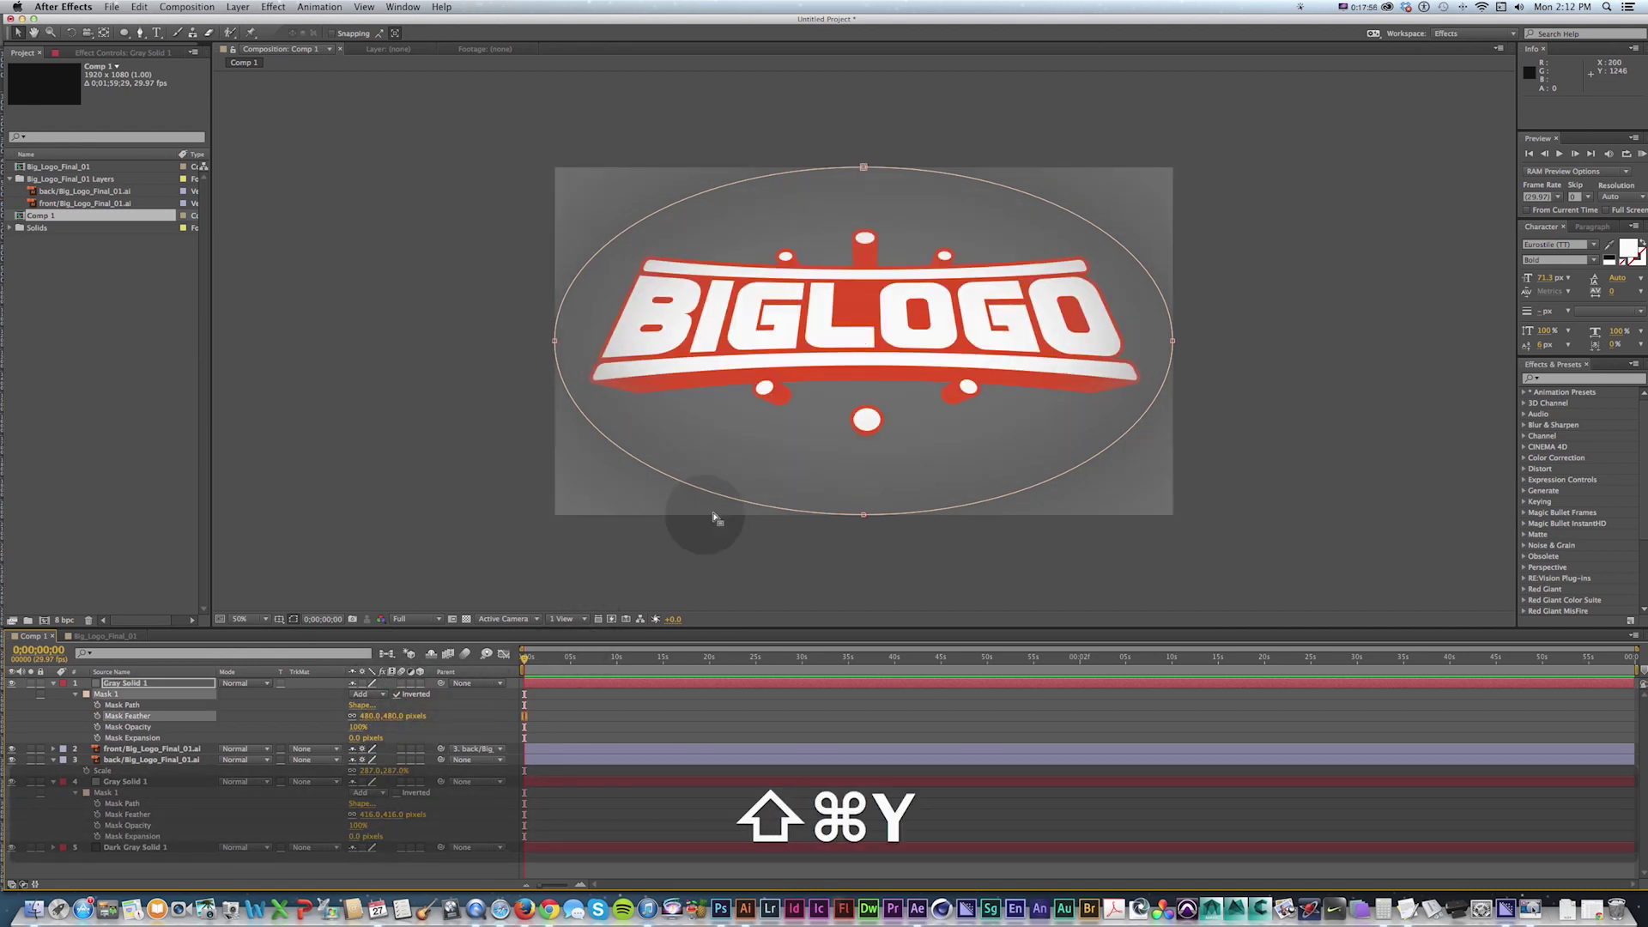
{"action": "left_click", "coordinate": [814, 519]}
{"action": "left_click", "coordinate": [773, 504]}
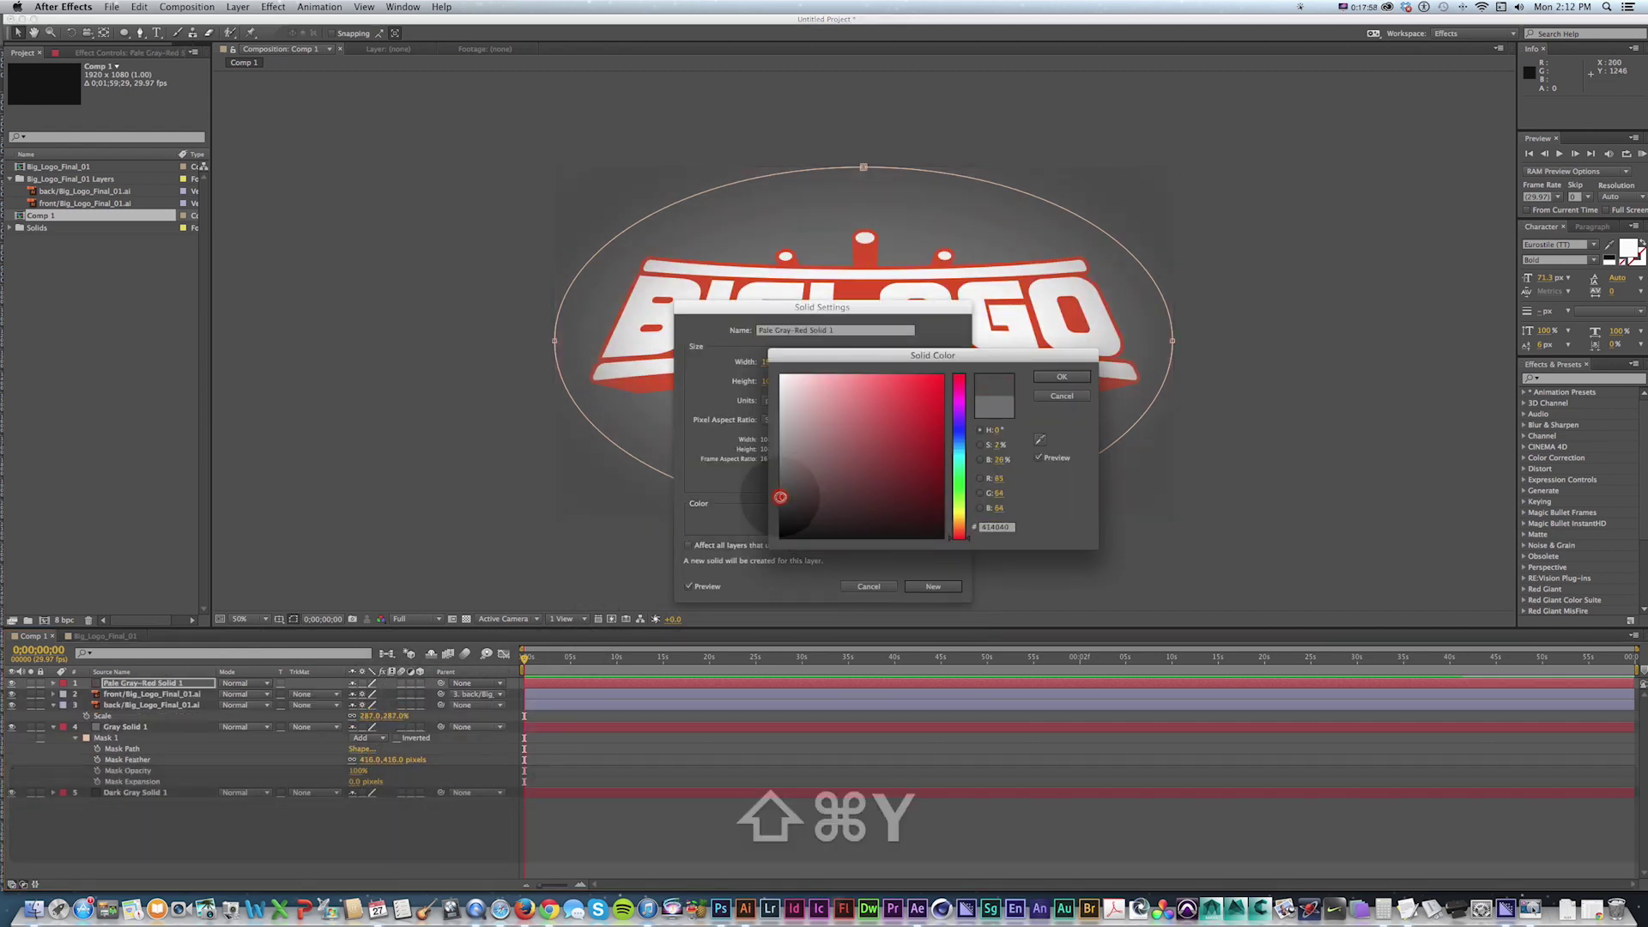
{"action": "left_click", "coordinate": [1062, 376]}
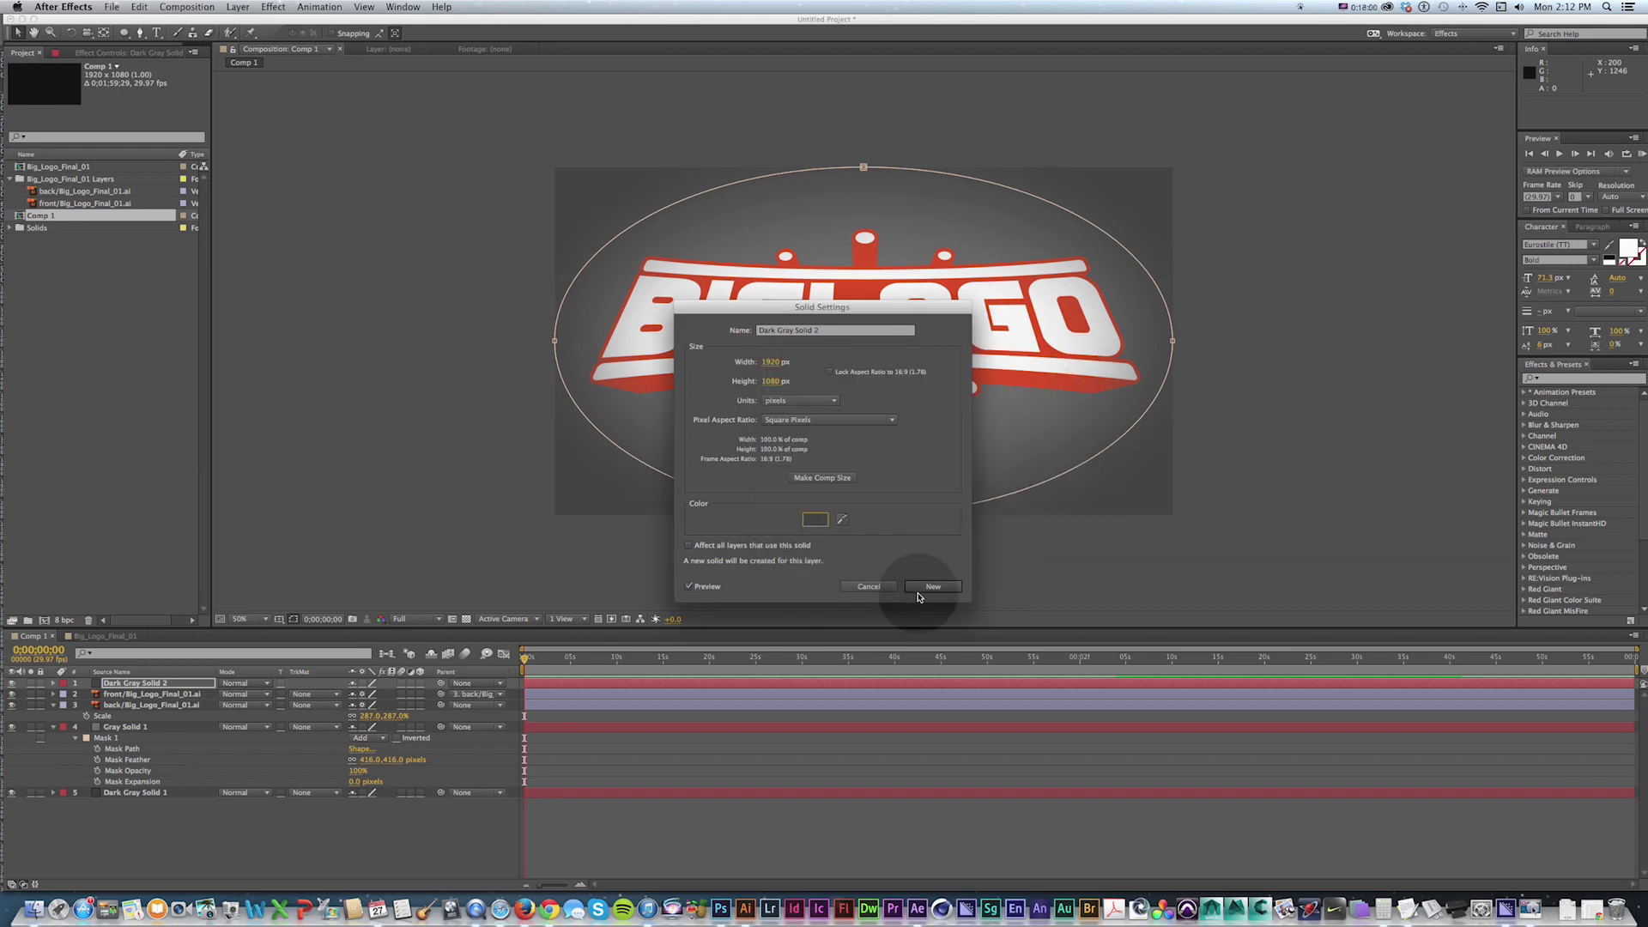
{"action": "left_click", "coordinate": [933, 586]}
Step: Examine the logo over its vignette background in After Effects and compare it with the original vector artwork in Illustrator
{"action": "key", "text": "space"}
{"action": "left_click_drag", "start_coordinate": [741, 421], "coordinate": [822, 386]}
{"action": "key", "text": "super+Tab"}
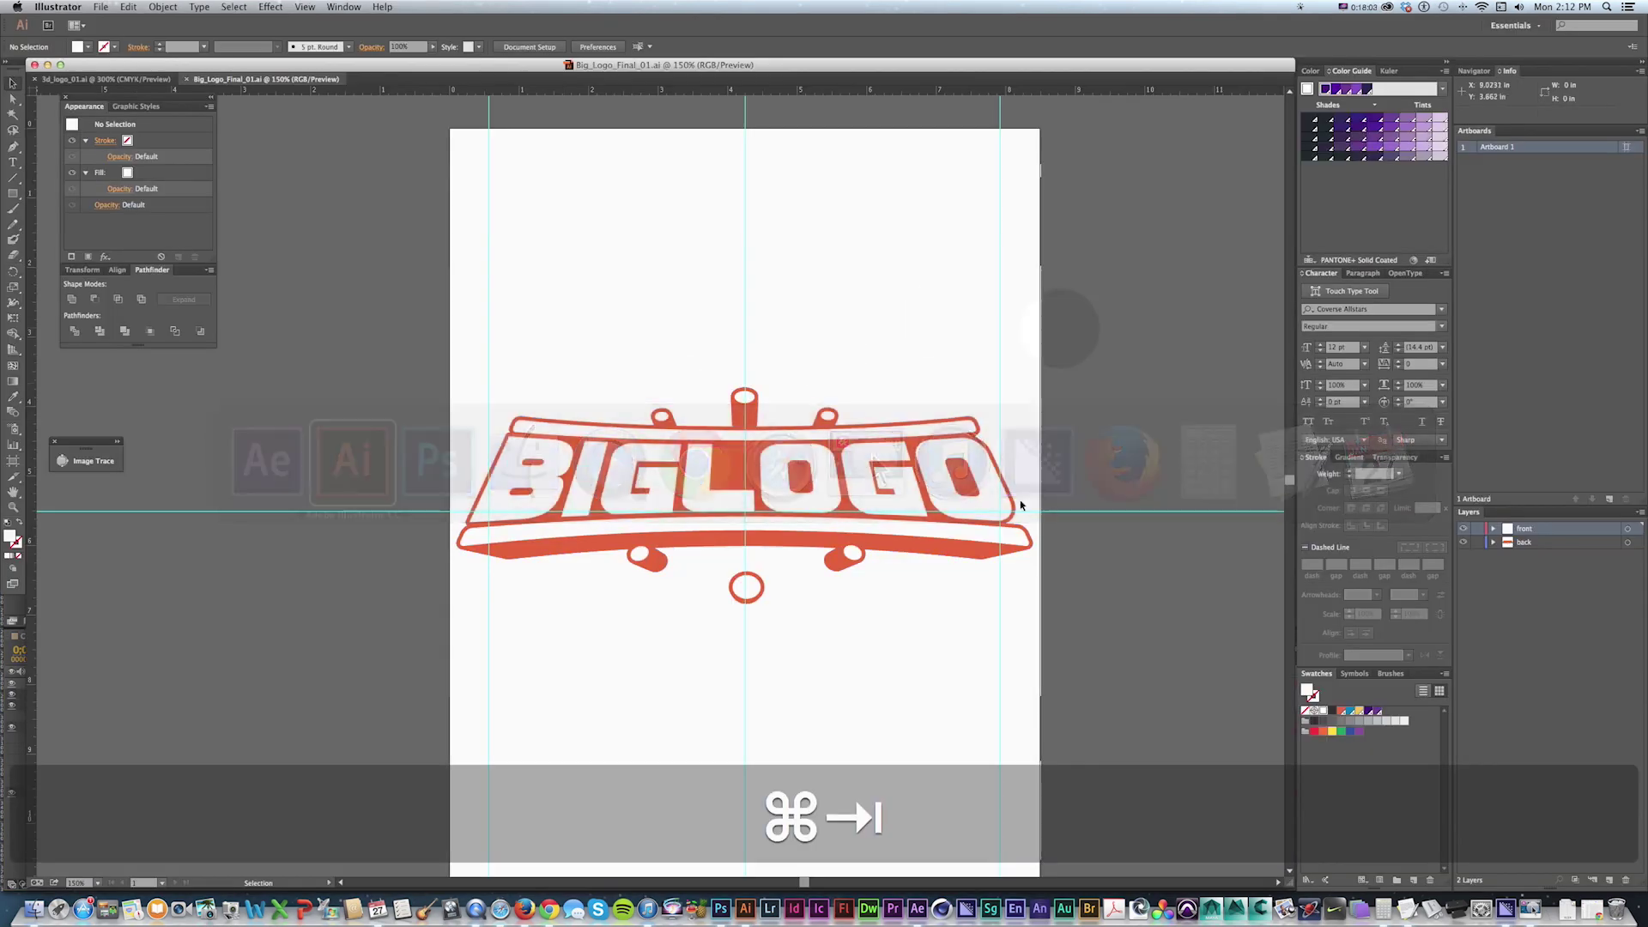
{"action": "key", "text": "space"}
{"action": "left_click_drag", "start_coordinate": [886, 436], "coordinate": [884, 429]}
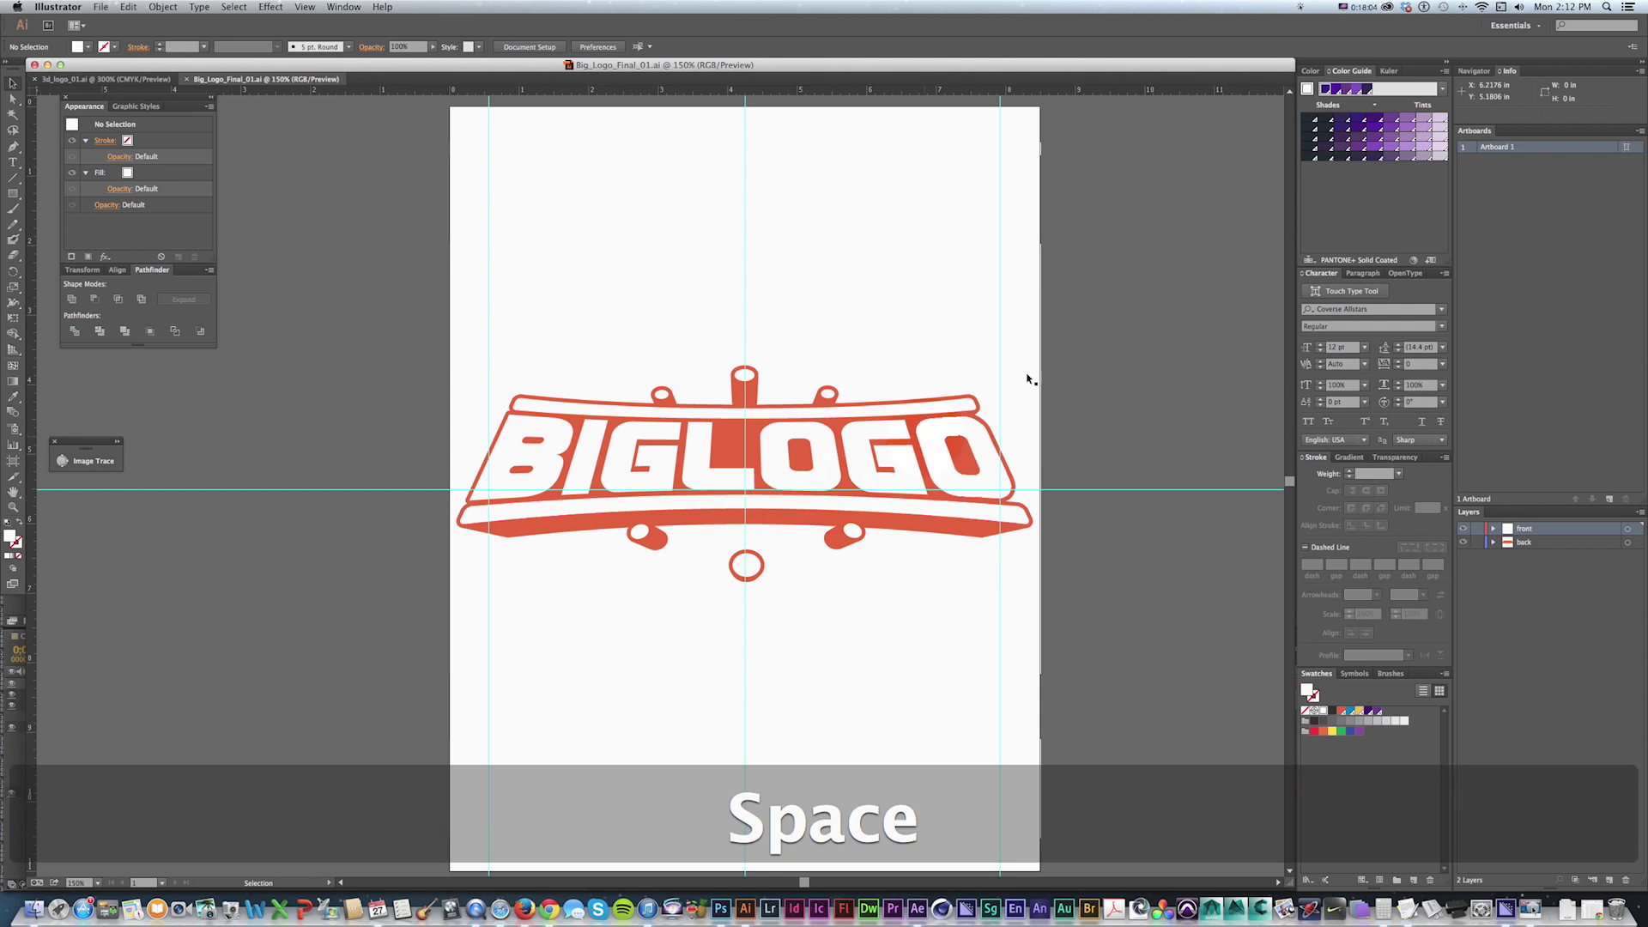
{"action": "key", "text": "v"}
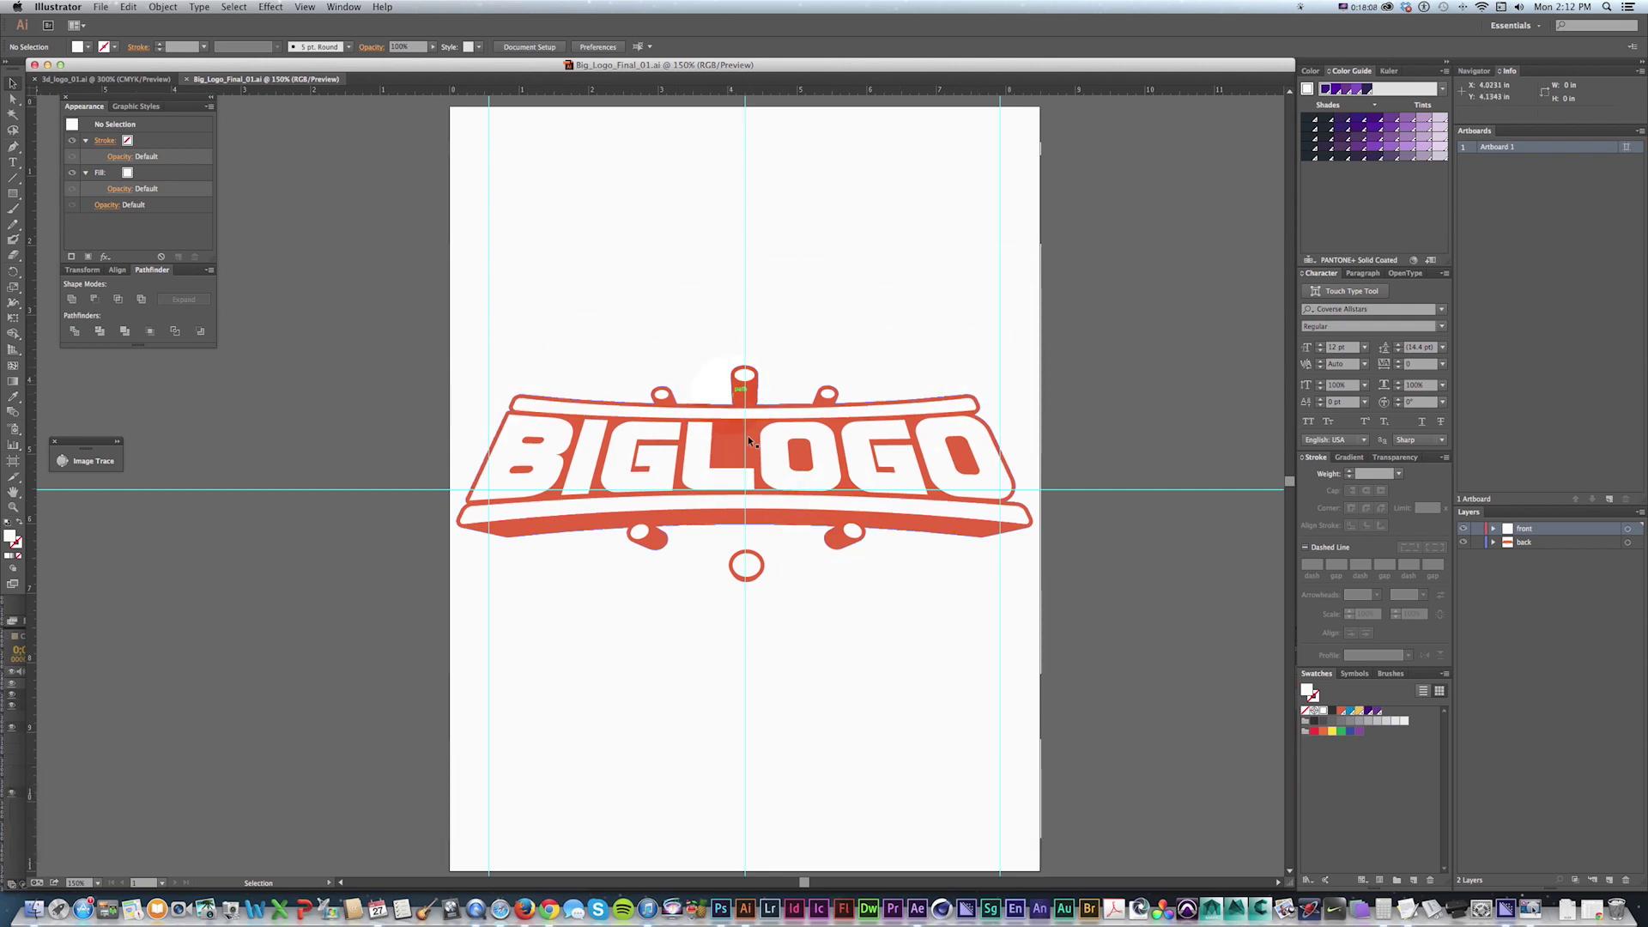
{"action": "key", "text": "space"}
{"action": "left_click_drag", "start_coordinate": [770, 487], "coordinate": [808, 466]}
{"action": "key", "text": "super+Tab"}
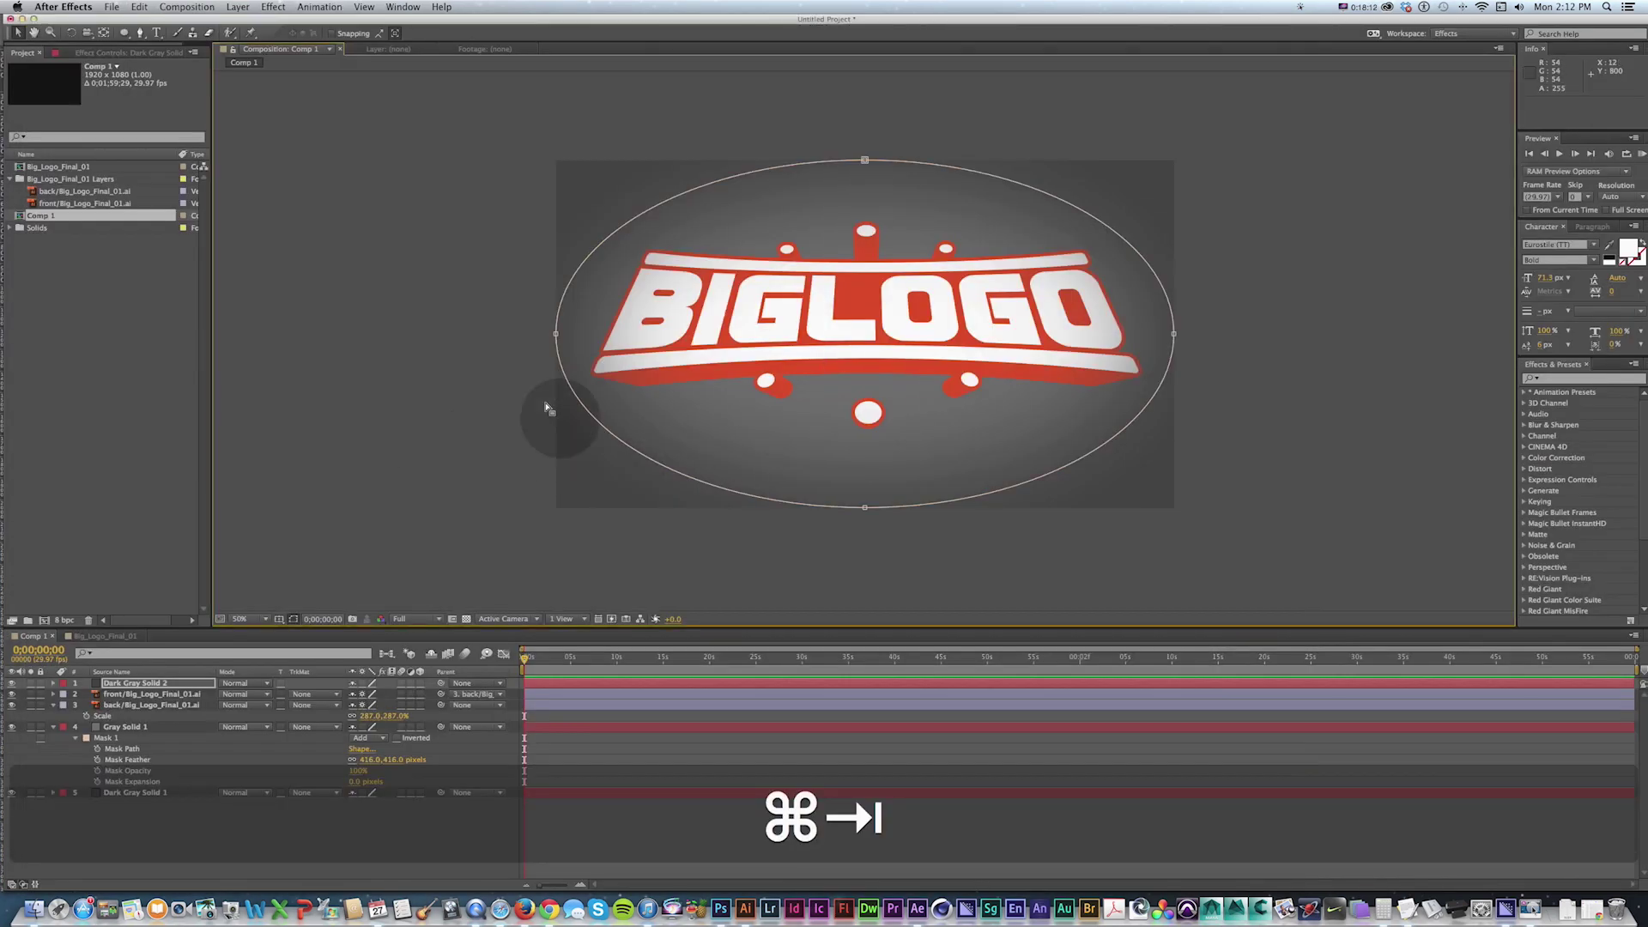
{"action": "key", "text": "space"}
{"action": "left_click_drag", "start_coordinate": [831, 369], "coordinate": [831, 385]}
{"action": "key", "text": "super+Tab"}
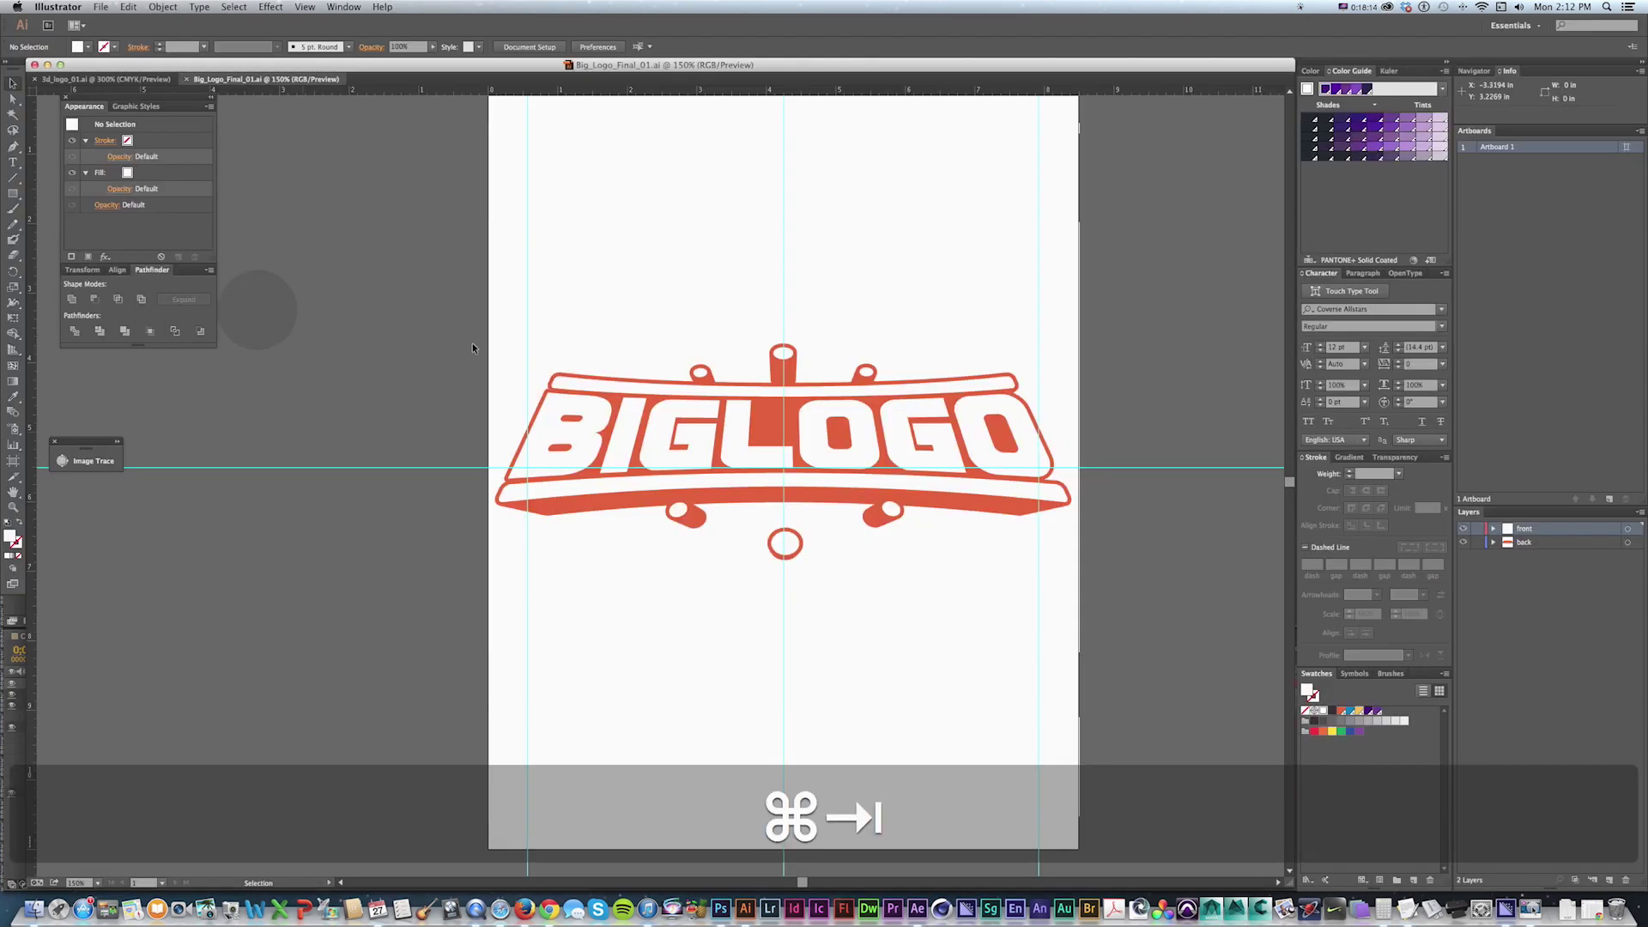
Step: Draw a wide rectangle about 7.09 by 0.92 in on the blank area of the artboard above the logo
{"action": "key", "text": "a"}
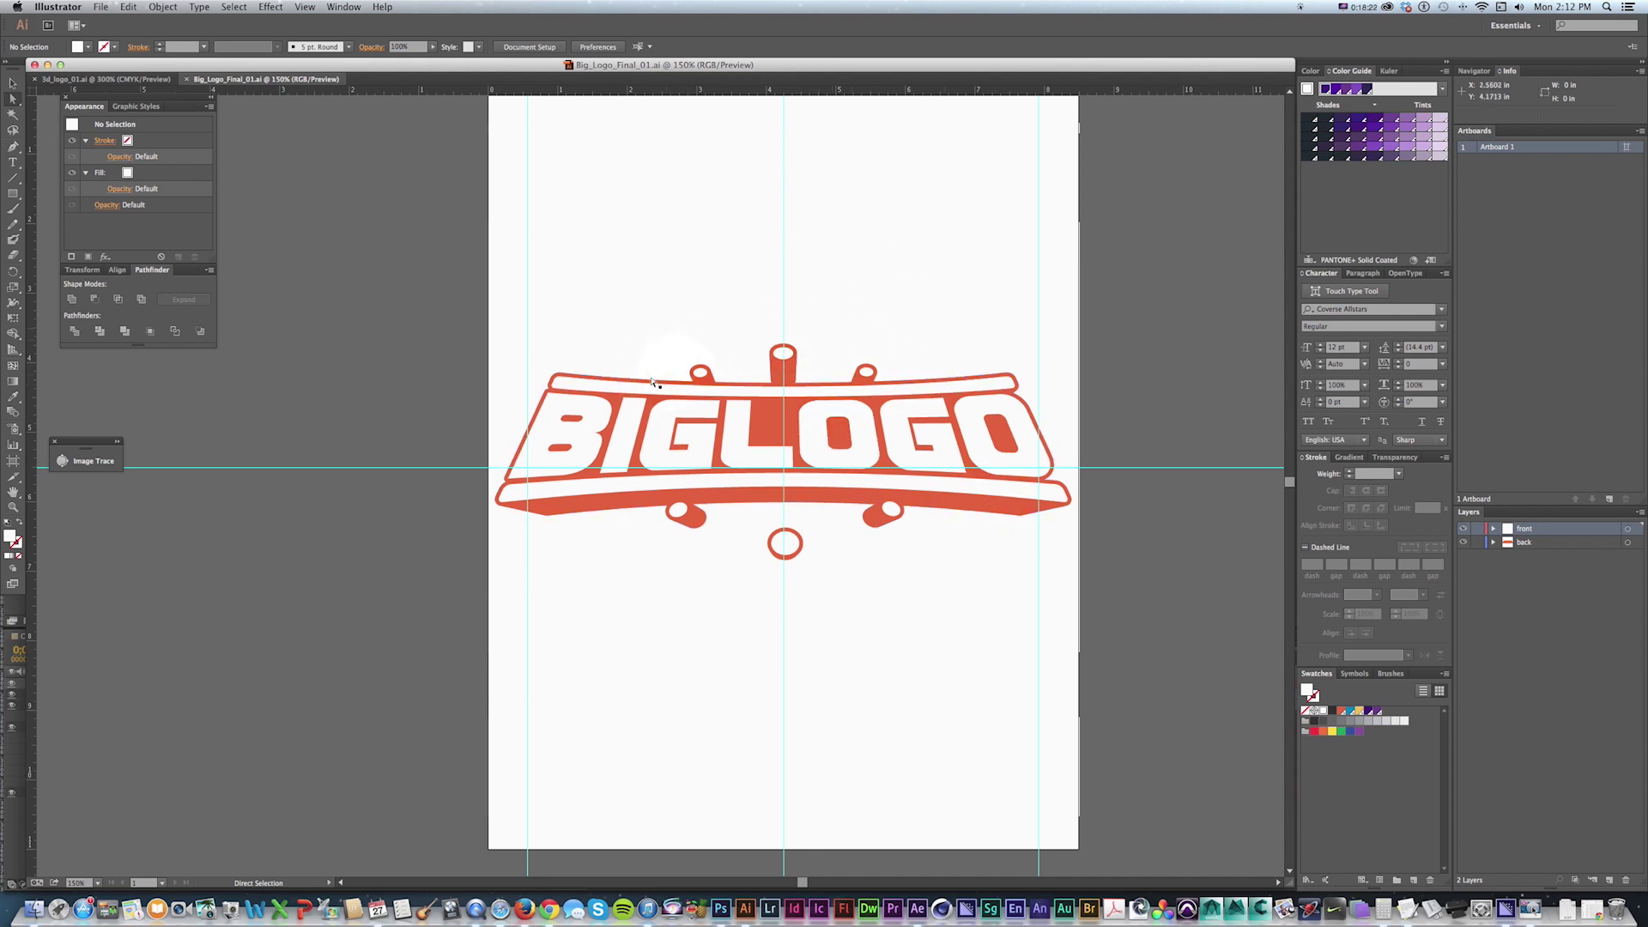
{"action": "key", "text": "m"}
{"action": "left_click_drag", "start_coordinate": [545, 217], "coordinate": [1038, 280]}
Step: Fill the rectangle with the orange swatch and round all its corners to a radius of about 0.08 in with Live Corners
{"action": "key", "text": "a"}
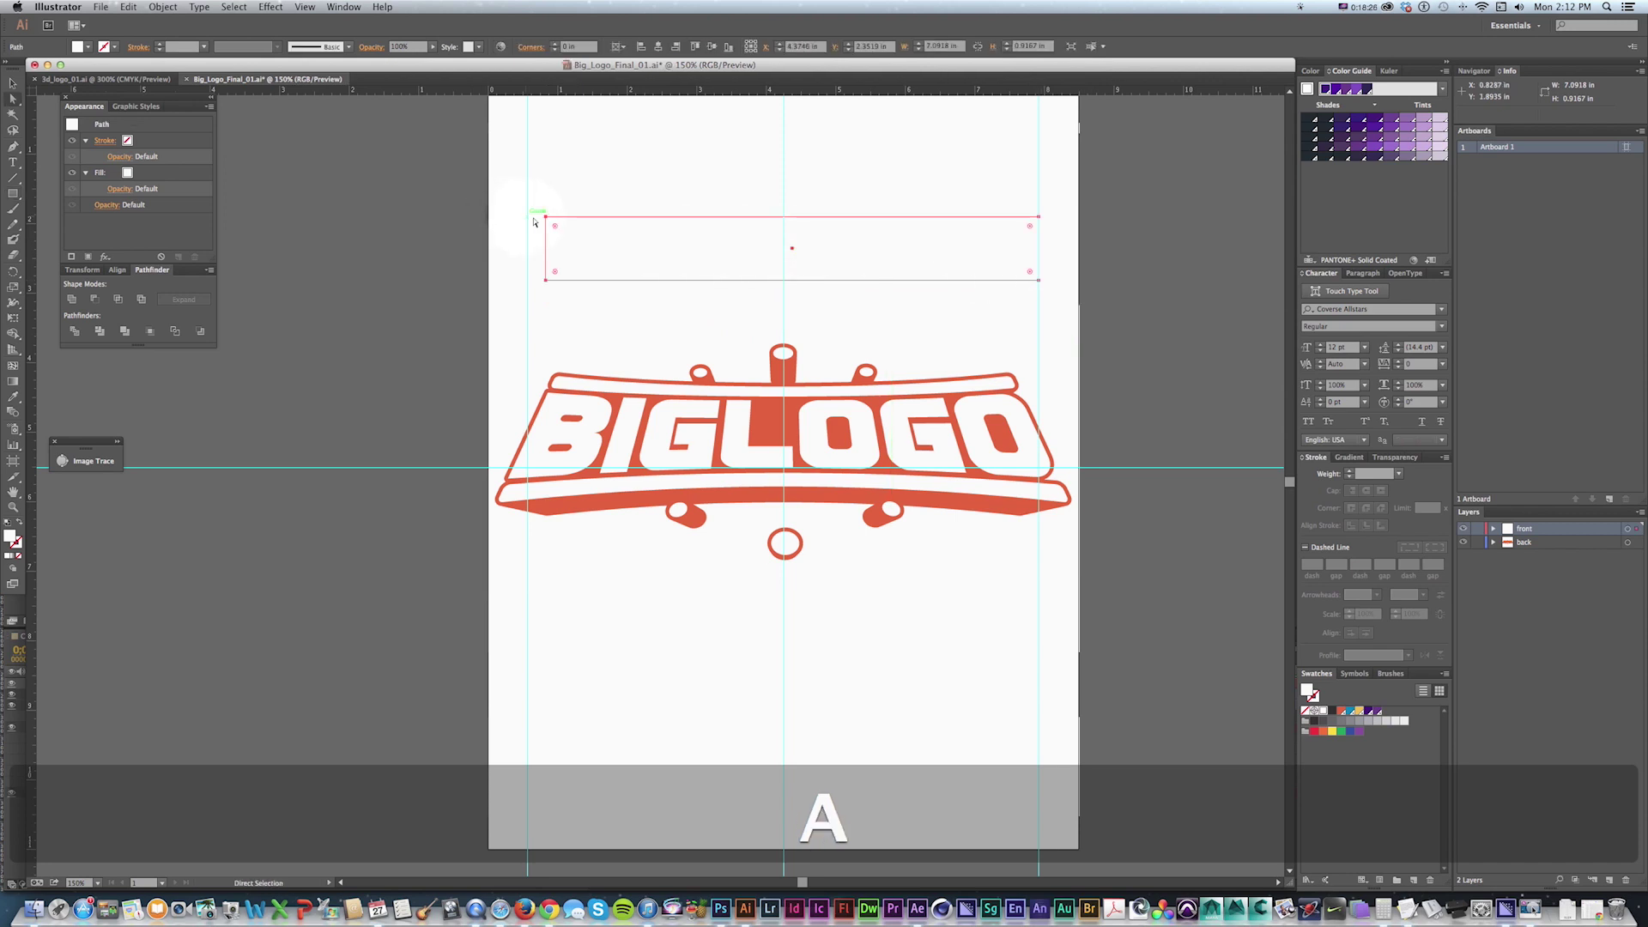
{"action": "key", "text": "z"}
{"action": "left_click_drag", "start_coordinate": [522, 186], "coordinate": [664, 315]}
{"action": "key", "text": "a"}
{"action": "left_click", "coordinate": [1348, 729]}
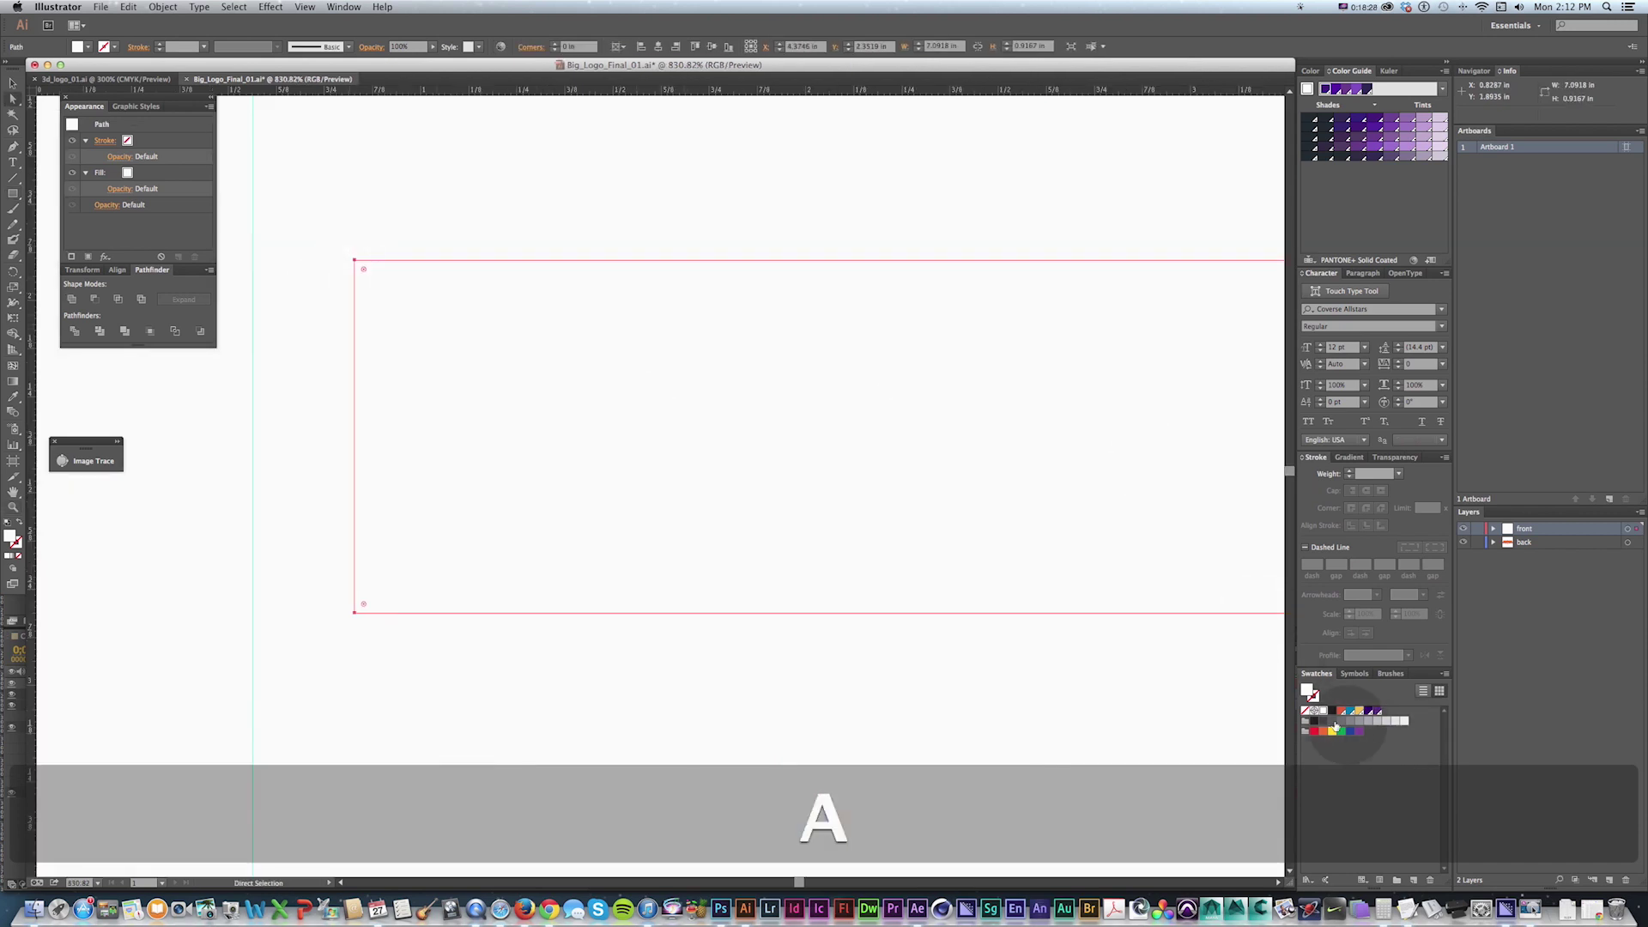
{"action": "left_click", "coordinate": [394, 288]}
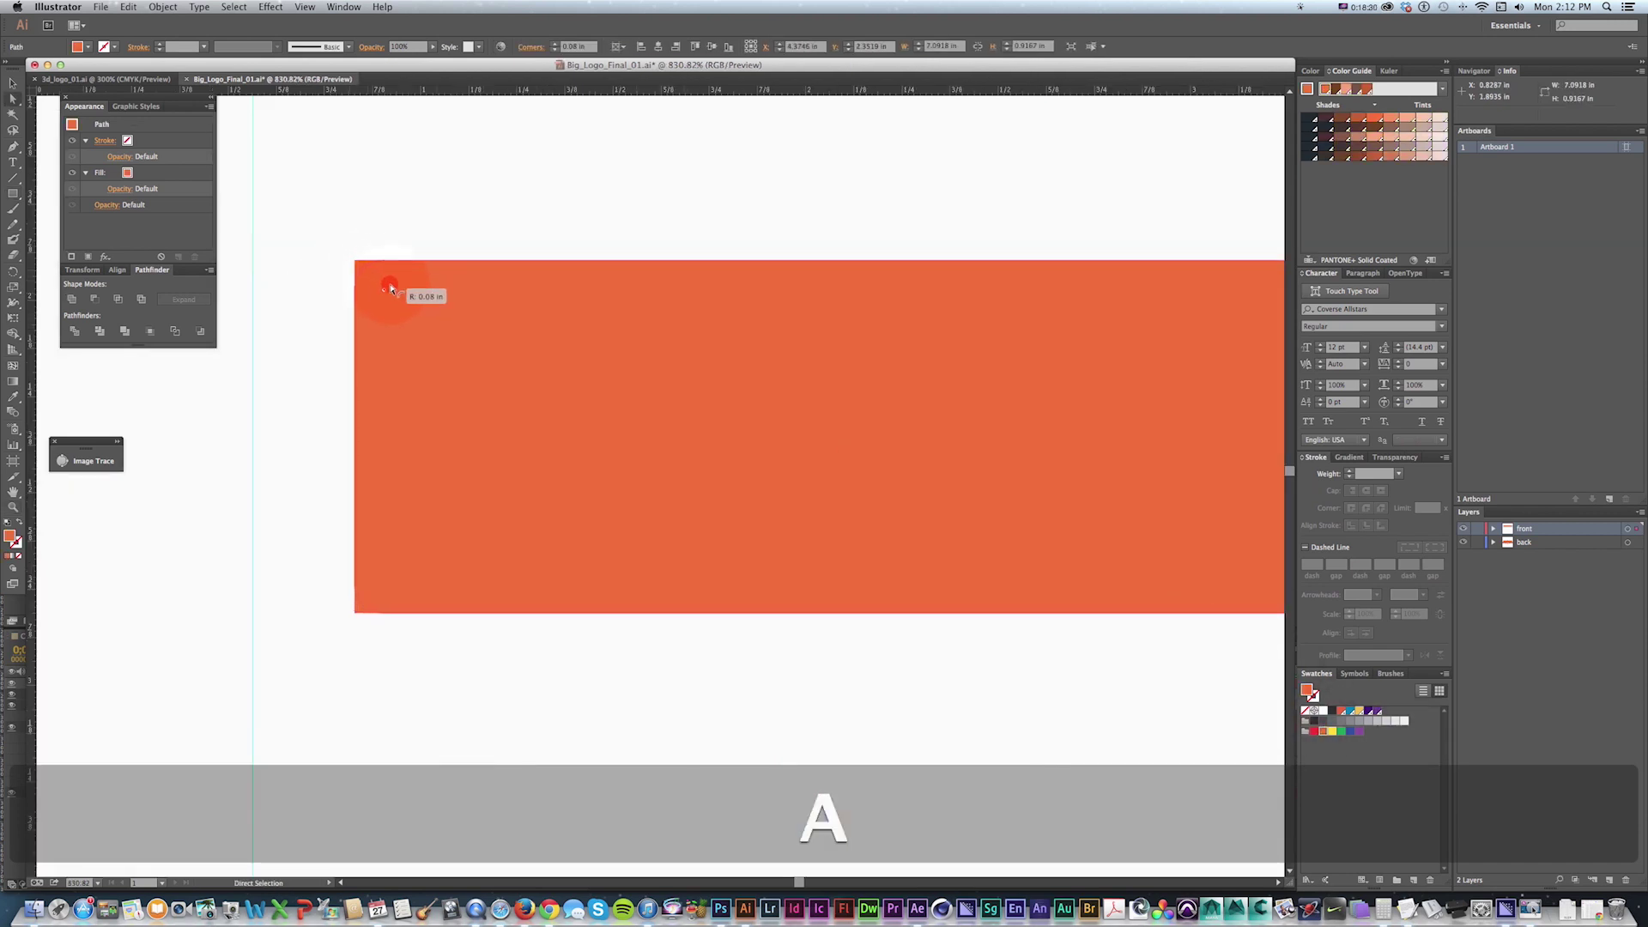
Step: Switch to Safari to view the new Live Corners feature on Adobe's Illustrator CC Features page, and return to Illustrator
{"action": "key", "text": "super+Tab"}
{"action": "key", "text": "super+Tab"}
{"action": "key", "text": "super+Tab"}
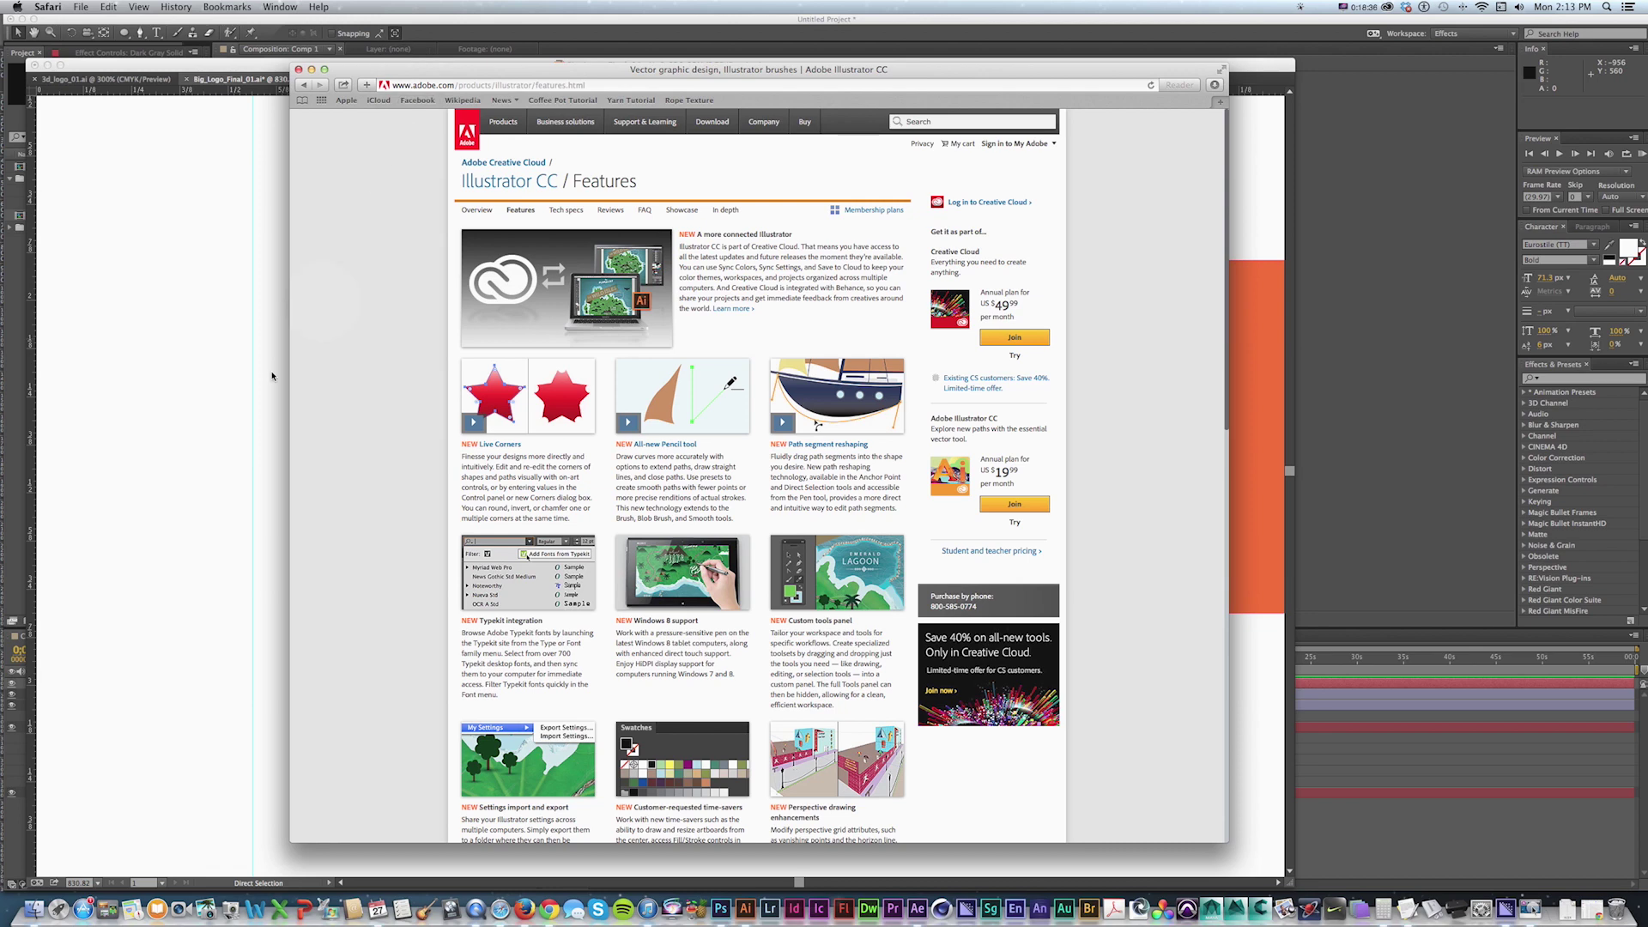
{"action": "left_click", "coordinate": [145, 356]}
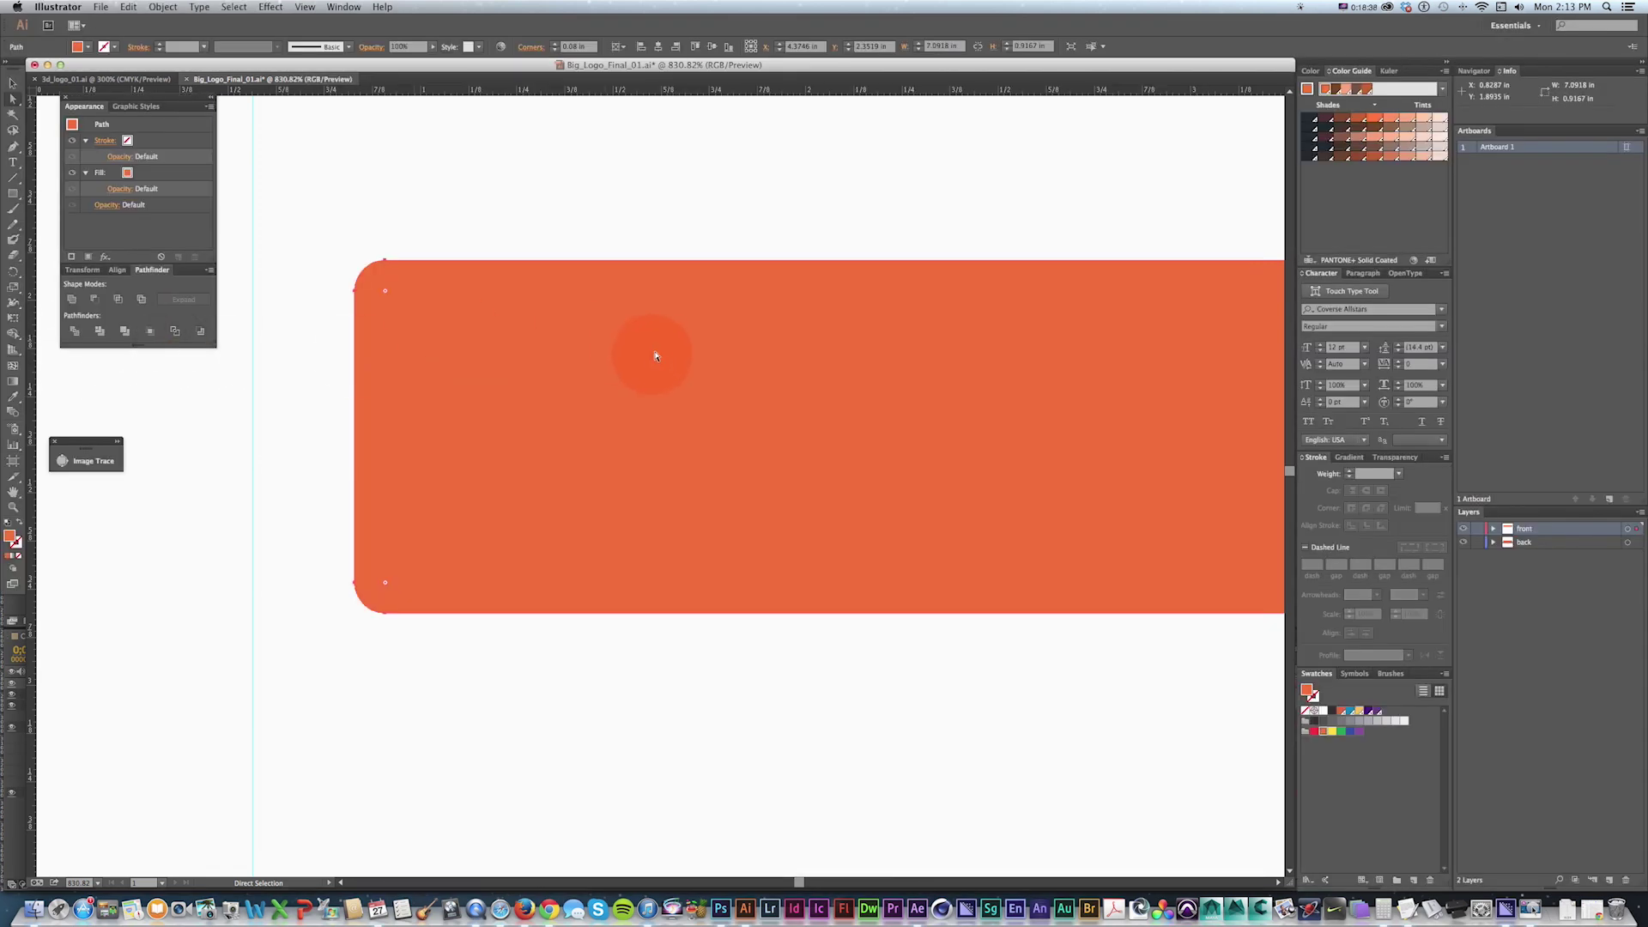
Step: Delete the orange rounded rectangle above the logo
{"action": "key", "text": "super+minus"}
{"action": "key", "text": "v"}
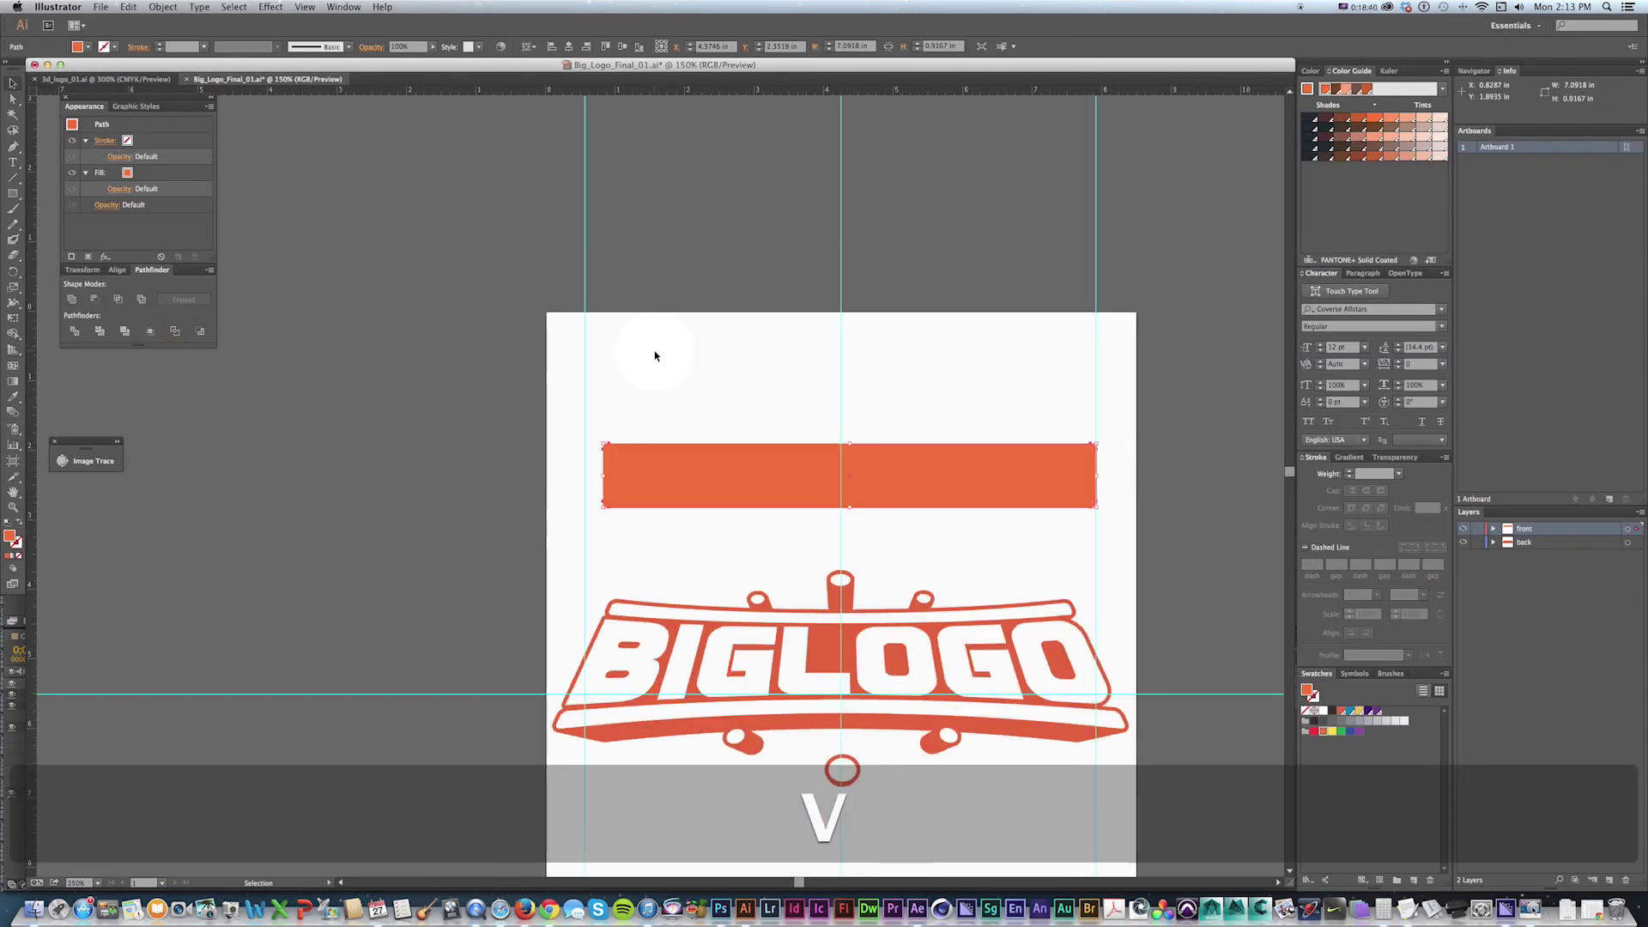
{"action": "key", "text": "BackSpace"}
Step: Examine the whole BIGLOGO artwork centered on the artboard at 200% zoom
{"action": "left_click_drag", "start_coordinate": [654, 352], "coordinate": [687, 235]}
{"action": "key", "text": "z"}
{"action": "left_click", "coordinate": [907, 440]}
{"action": "left_click_drag", "start_coordinate": [778, 444], "coordinate": [974, 427]}
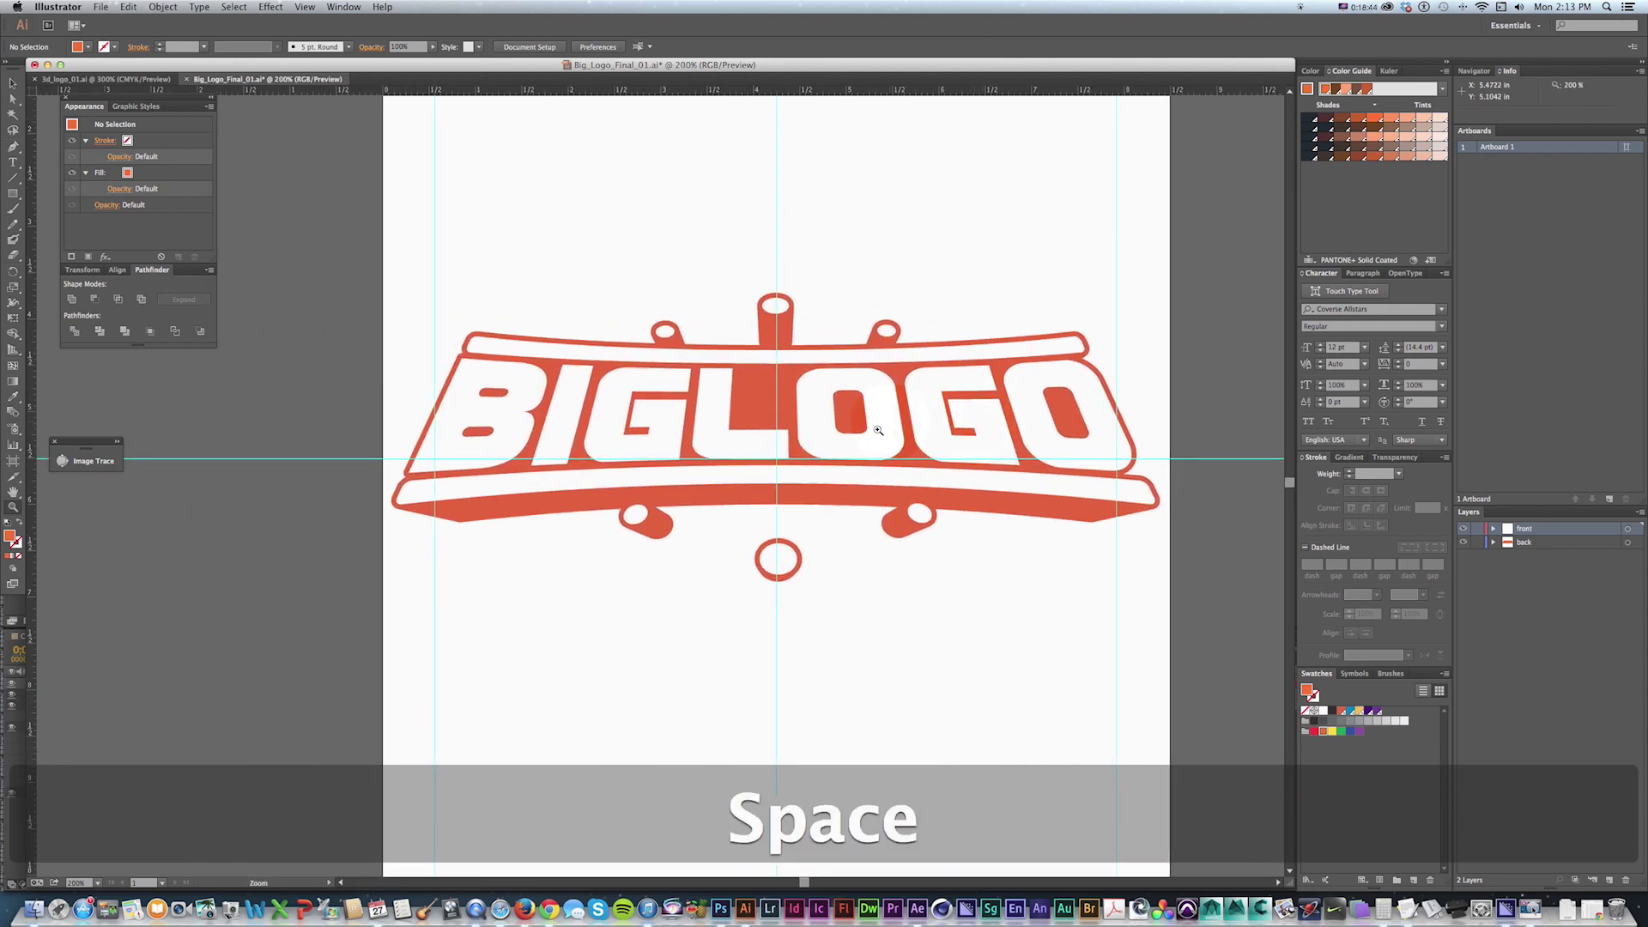
{"action": "key", "text": "v"}
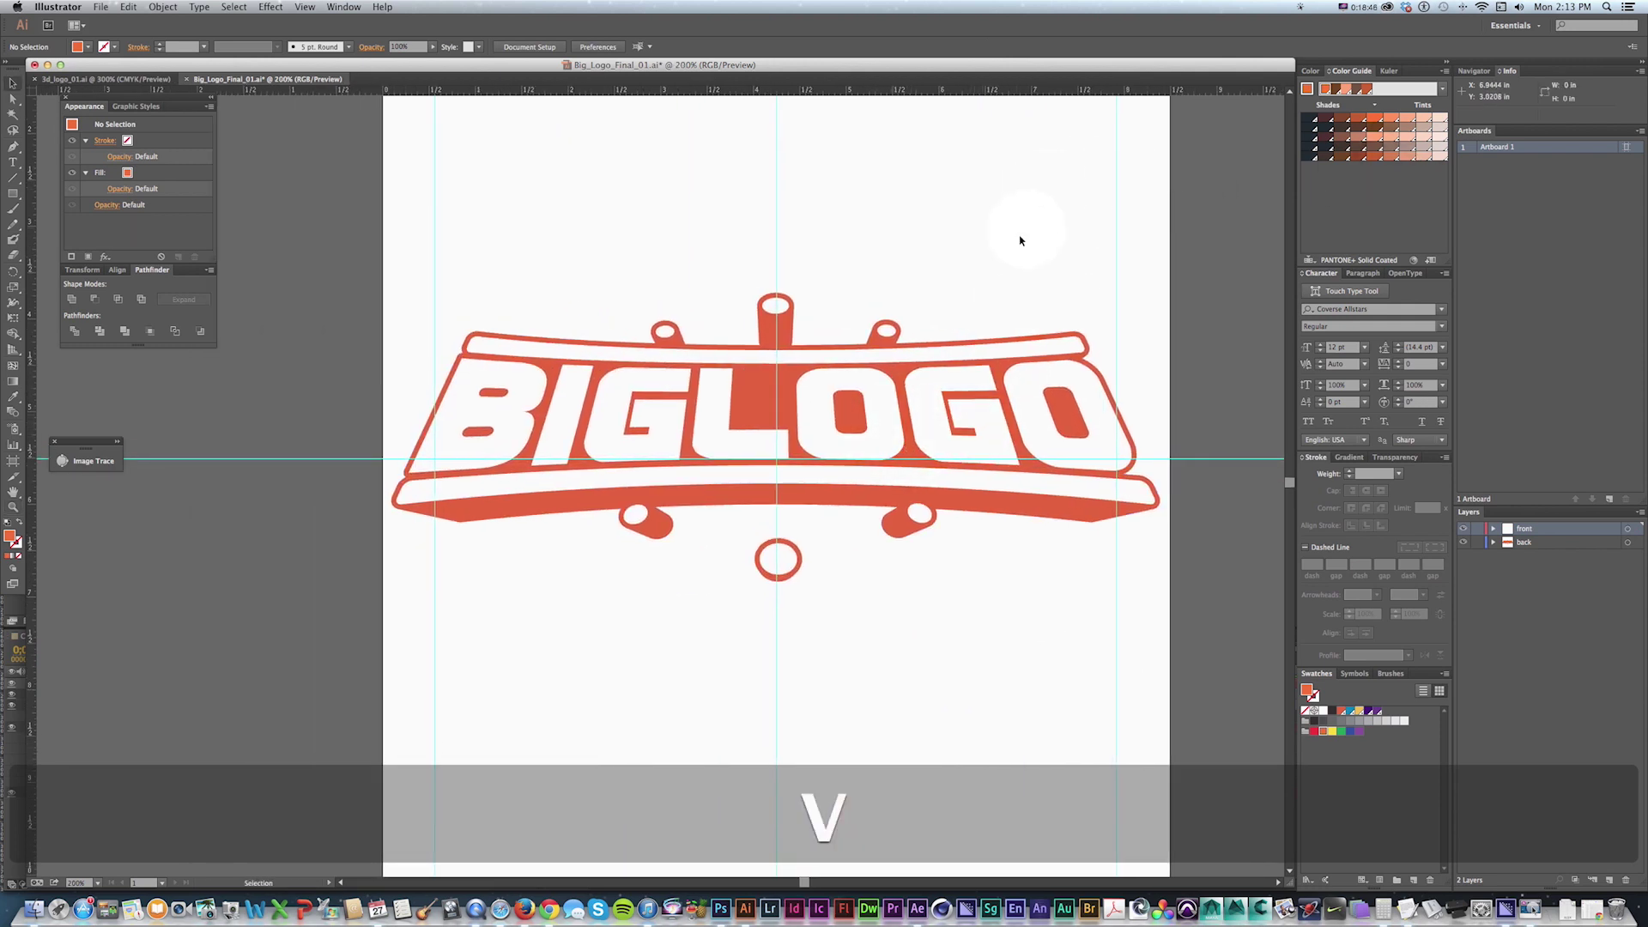
{"action": "key", "text": "space"}
{"action": "left_click_drag", "start_coordinate": [990, 250], "coordinate": [1006, 277]}
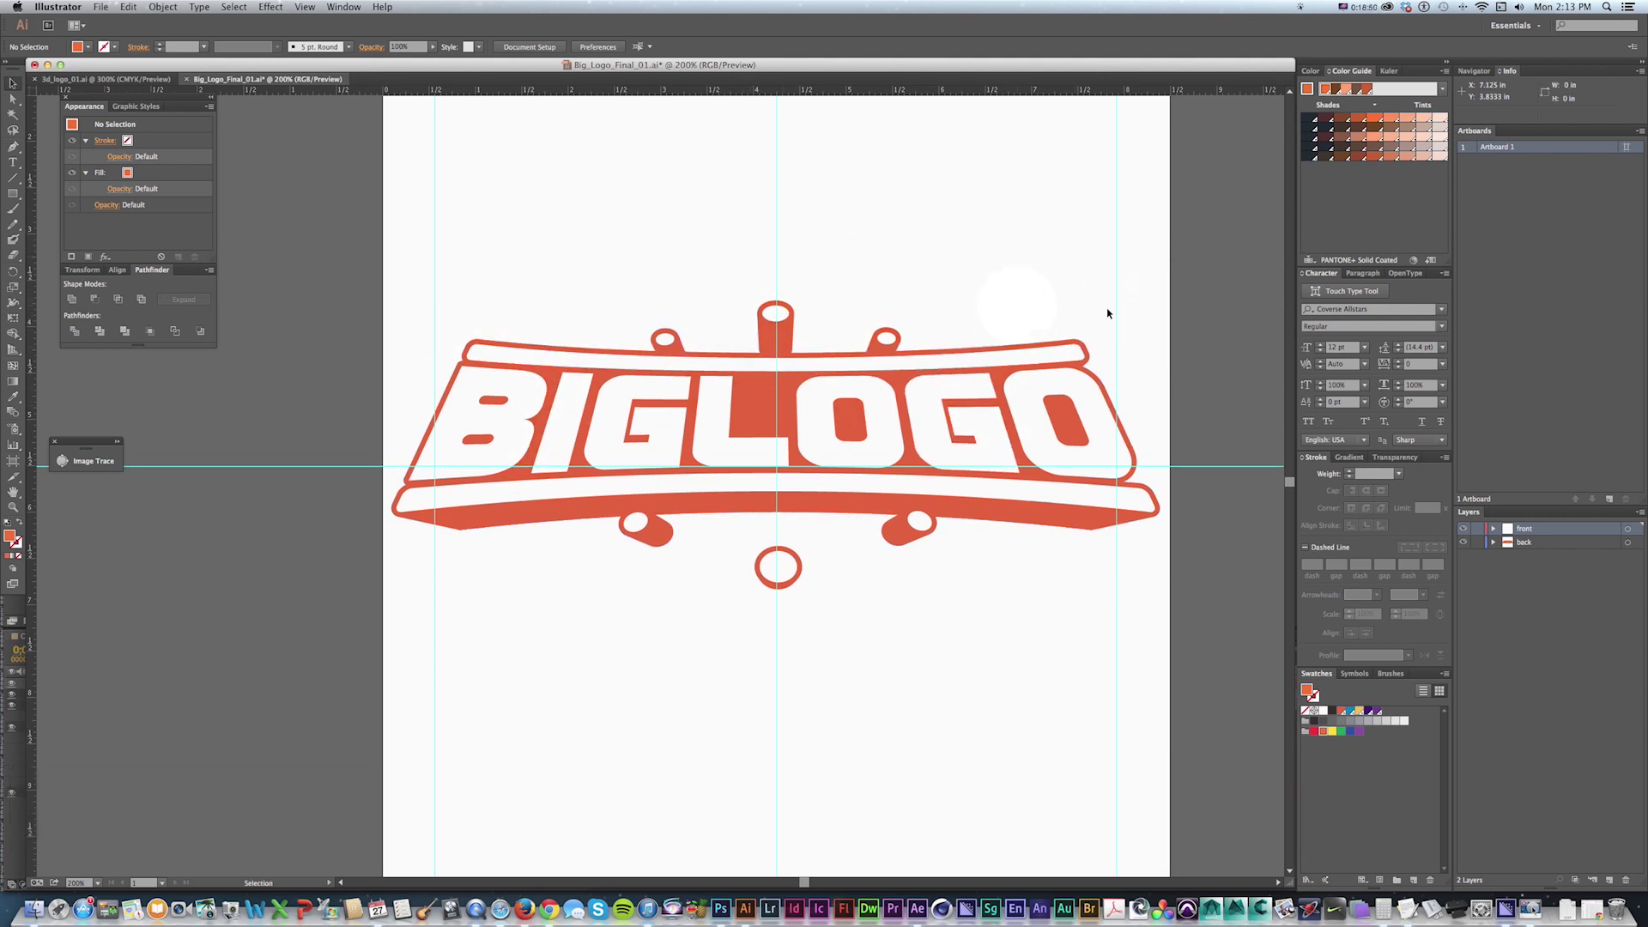
{"action": "key", "text": "space"}
{"action": "left_click_drag", "start_coordinate": [1058, 478], "coordinate": [1073, 470]}
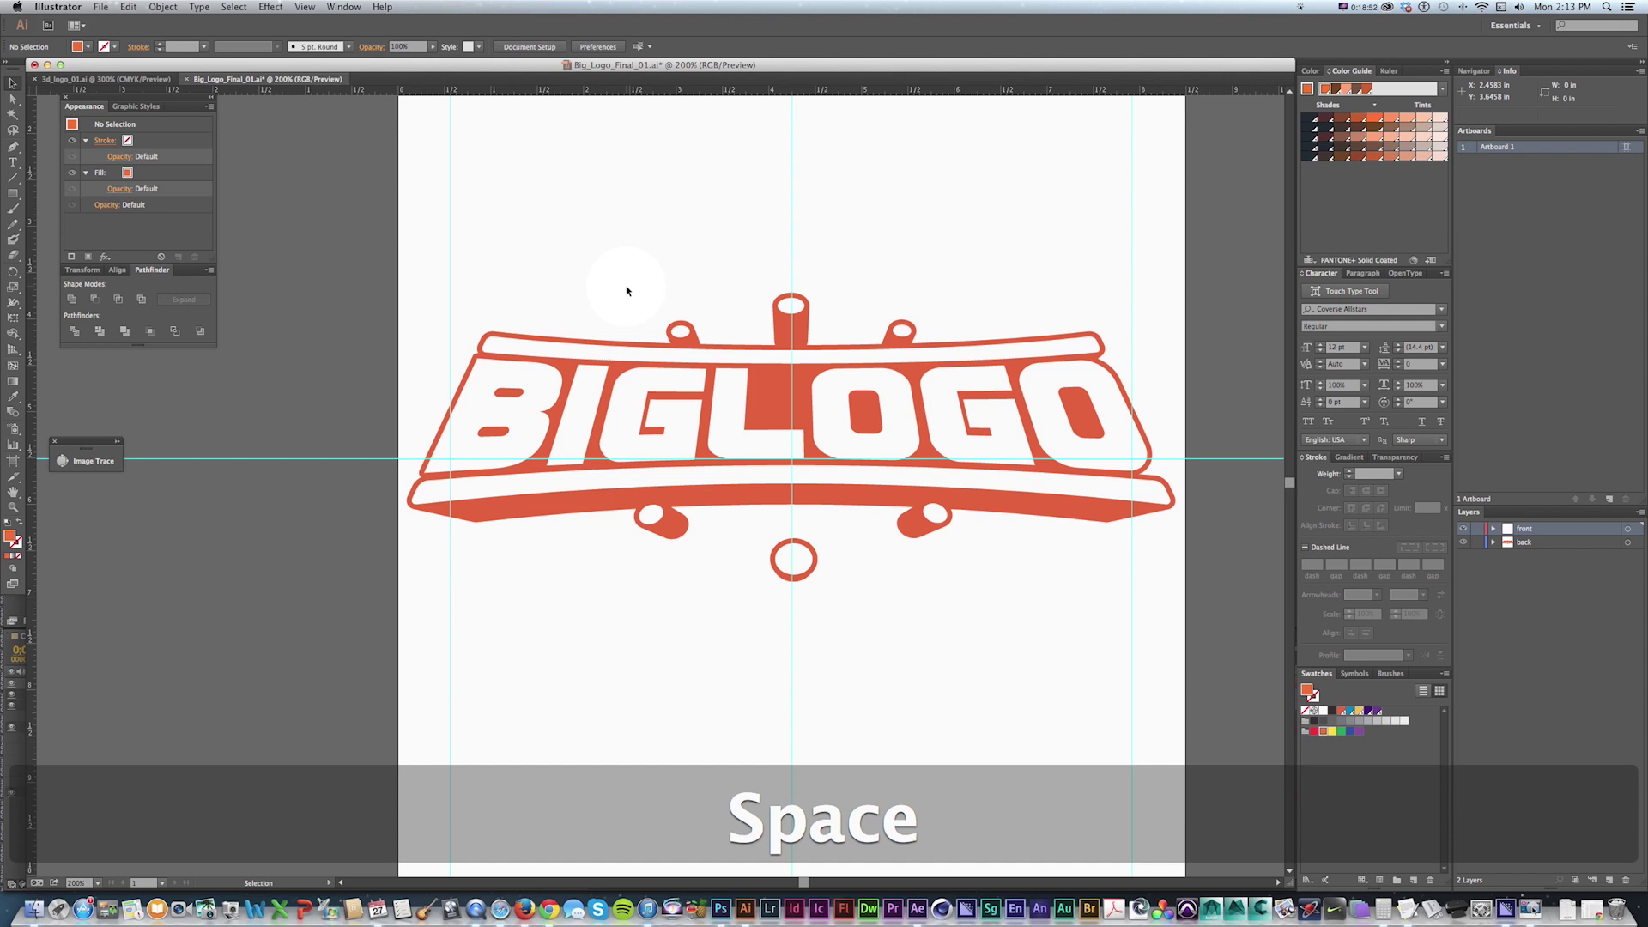